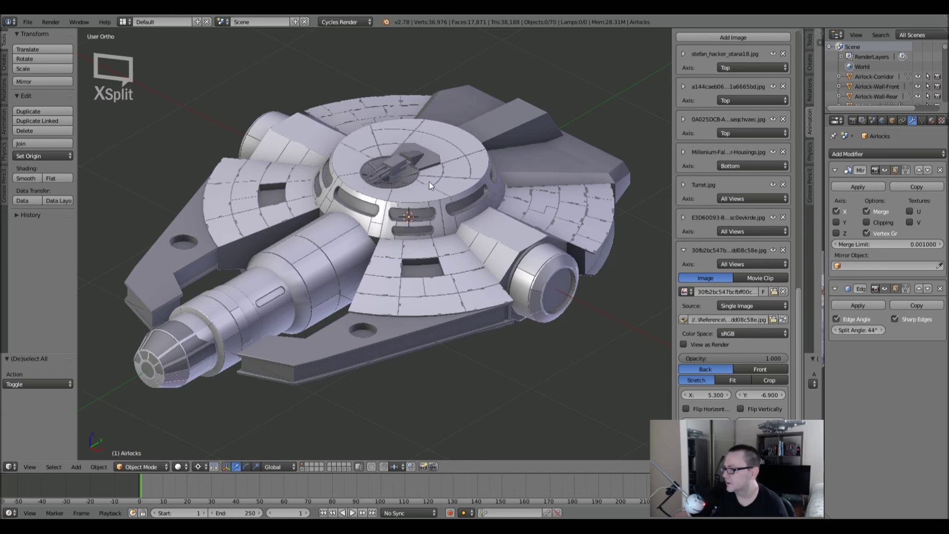
Examine the ship's hub top, body panels and side airlock housing up close, leaving nothing selected.
{"action": "right_click", "coordinate": [412, 180]}
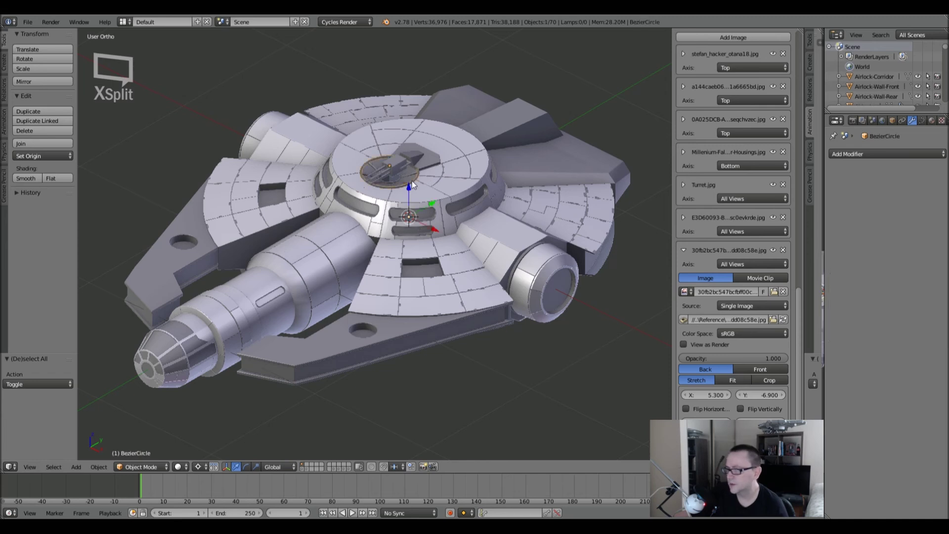
{"action": "right_click", "coordinate": [411, 186]}
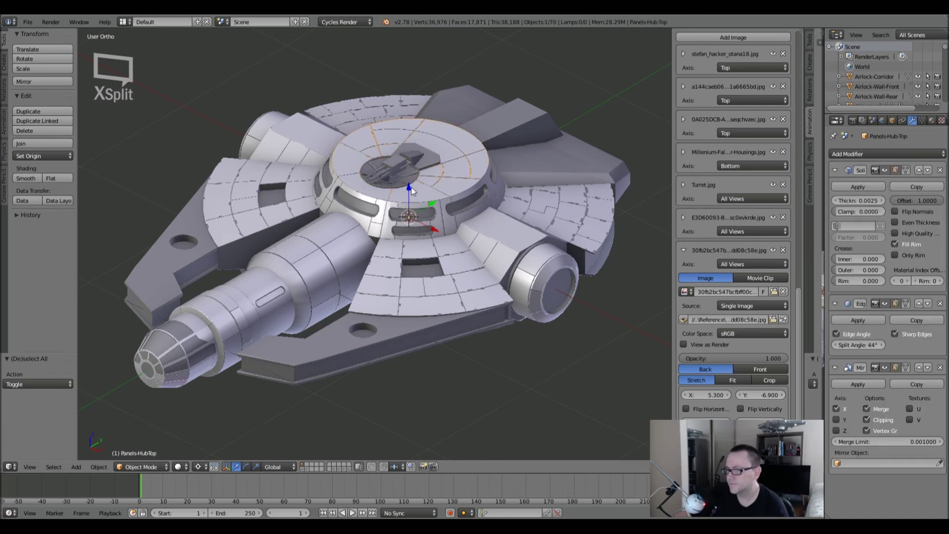
{"action": "right_click", "coordinate": [412, 187]}
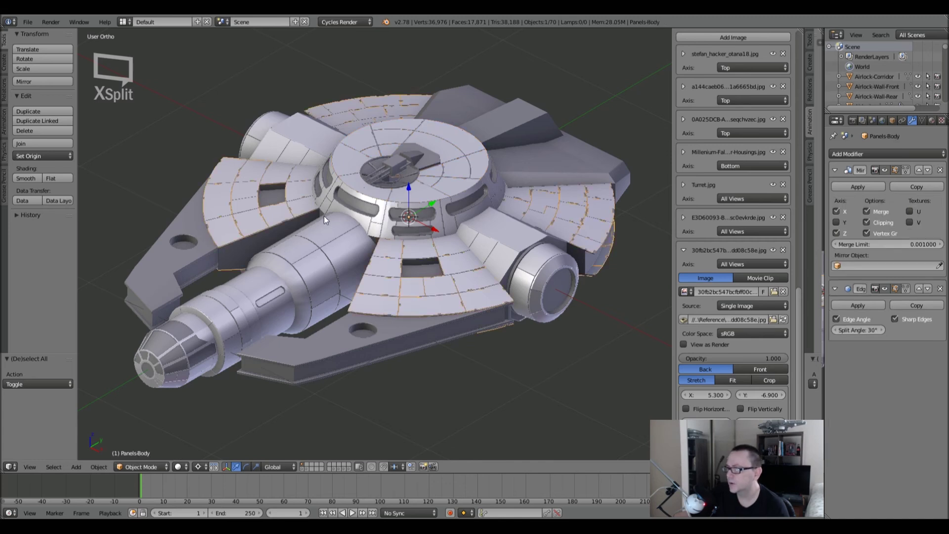
{"action": "key", "text": "a"}
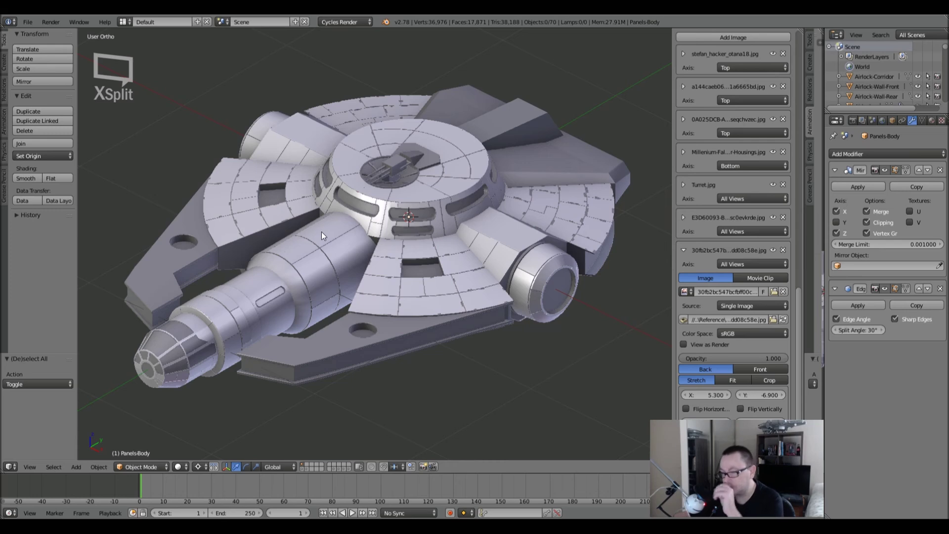
{"action": "scroll", "coordinate": [541, 268], "scroll_direction": "up", "scroll_amount": 1}
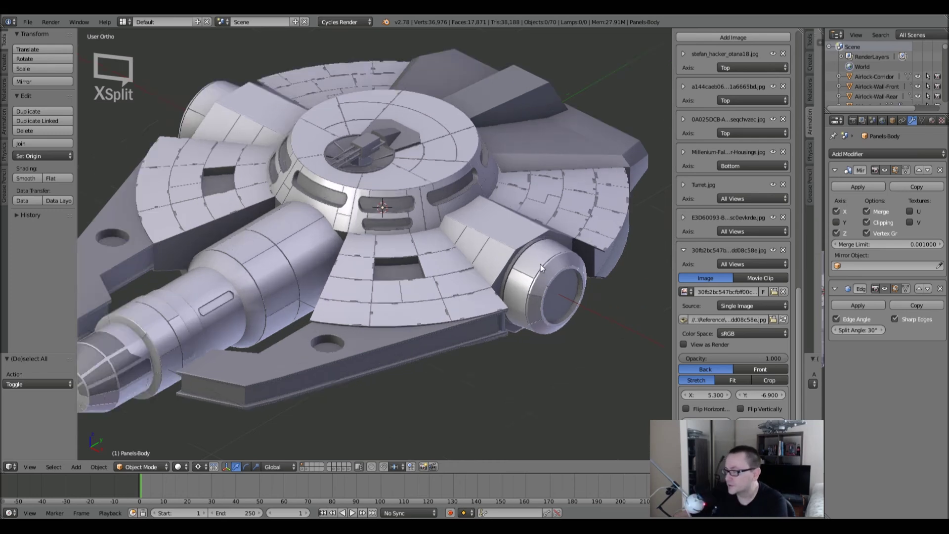
{"action": "scroll", "coordinate": [541, 264], "scroll_direction": "up", "scroll_amount": 2}
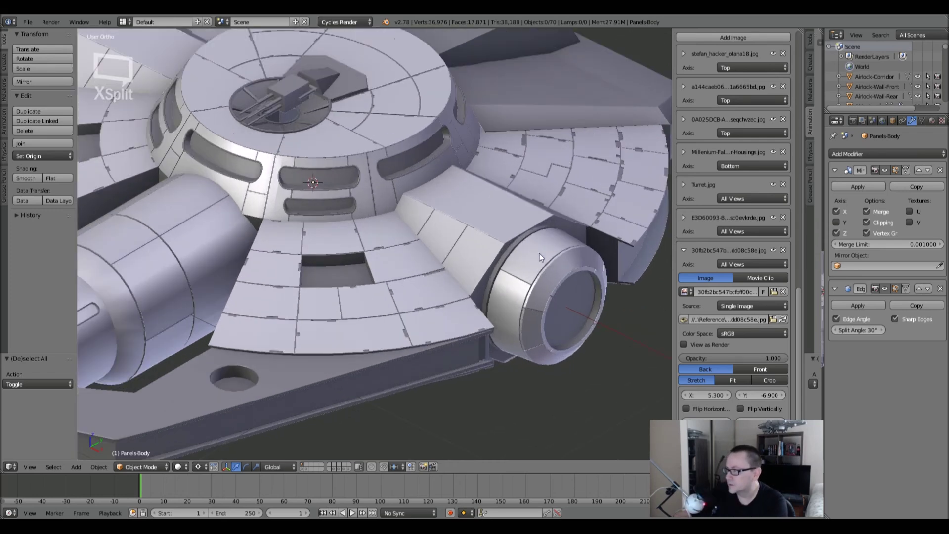
{"action": "scroll", "coordinate": [508, 248], "scroll_direction": "down", "scroll_amount": 2}
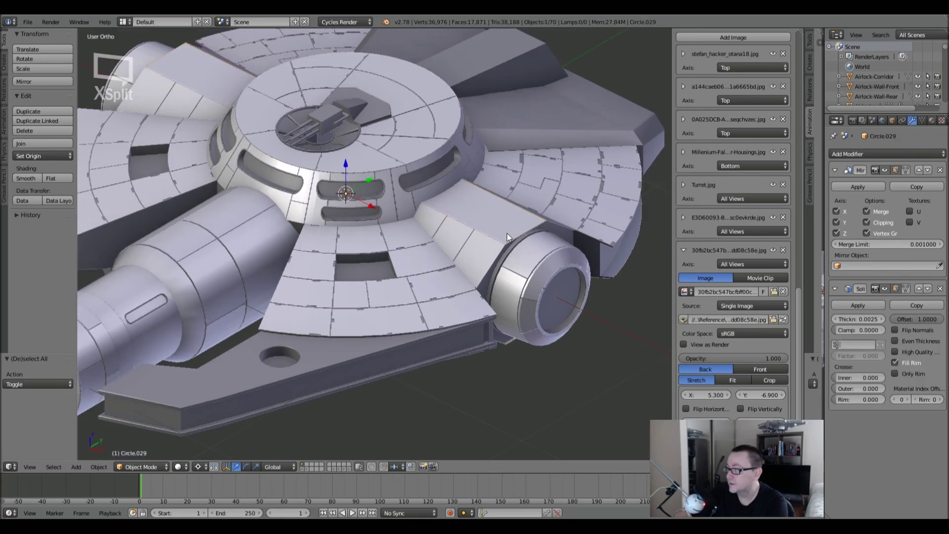
{"action": "right_click", "coordinate": [504, 231]}
{"action": "scroll", "coordinate": [492, 224], "scroll_direction": "up", "scroll_amount": 1}
{"action": "middle_click_drag", "start_coordinate": [492, 223], "coordinate": [491, 201]}
{"action": "scroll", "coordinate": [408, 153], "scroll_direction": "up", "scroll_amount": 5}
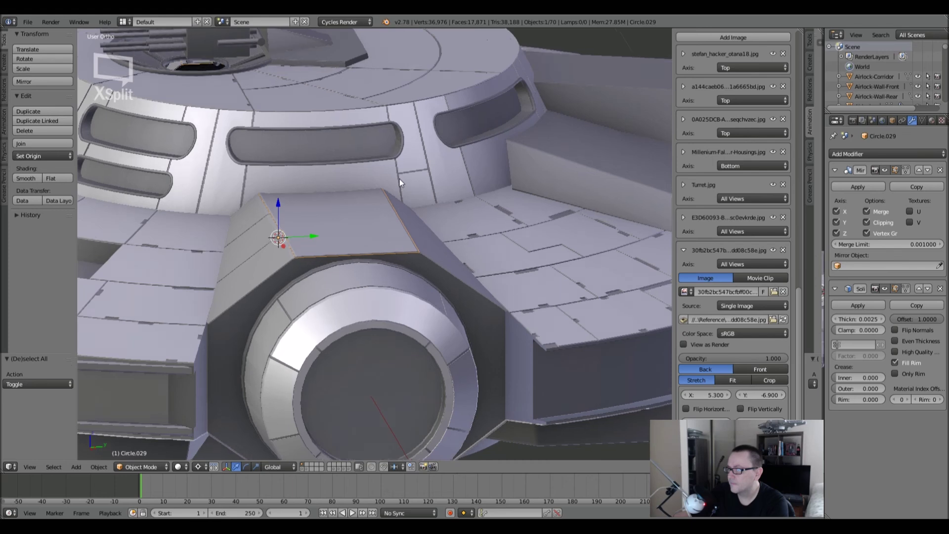
{"action": "scroll", "coordinate": [399, 178], "scroll_direction": "down", "scroll_amount": 4}
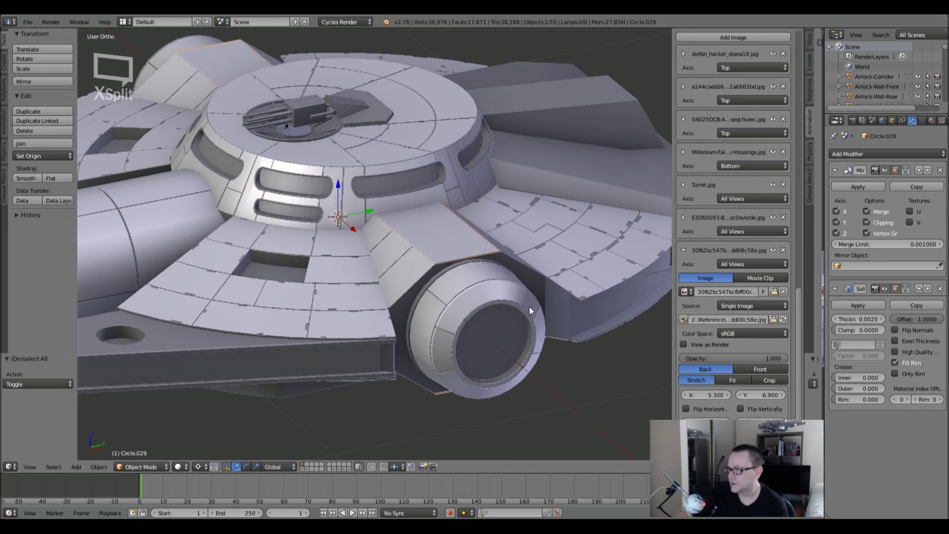
{"action": "middle_click_drag", "start_coordinate": [529, 307], "coordinate": [484, 314]}
{"action": "key", "text": "a"}
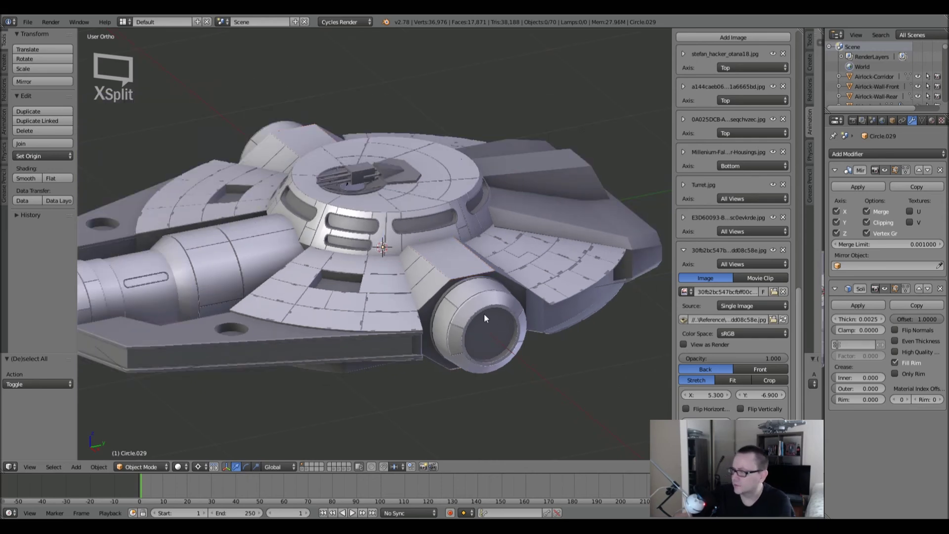
Scale the airlocks and their panels together to about 0.922 in Y and Z, keeping X unchanged.
{"action": "key", "text": "KP_1"}
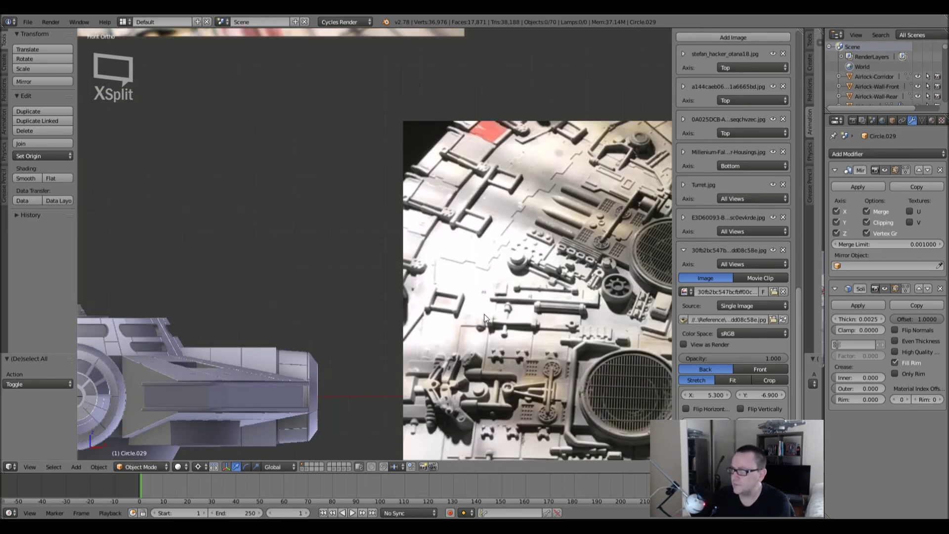
{"action": "scroll", "coordinate": [484, 314], "scroll_direction": "down", "scroll_amount": 3}
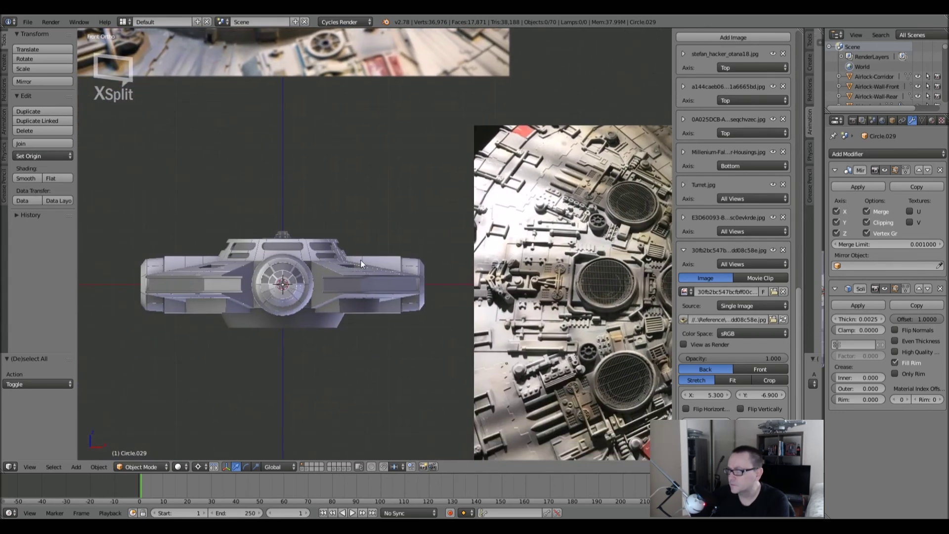
{"action": "scroll", "coordinate": [361, 260], "scroll_direction": "up", "scroll_amount": 3}
{"action": "scroll", "coordinate": [463, 267], "scroll_direction": "up", "scroll_amount": 1}
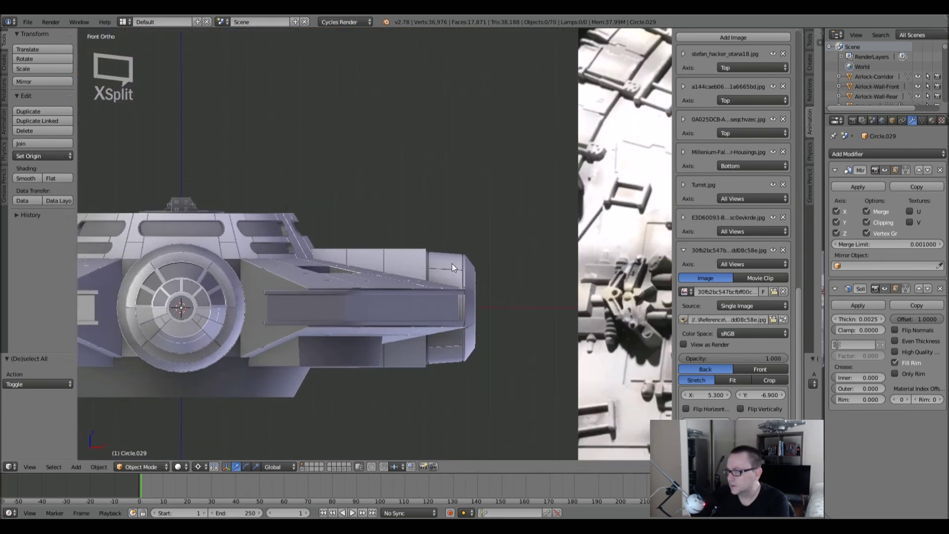
{"action": "right_click", "coordinate": [428, 263]}
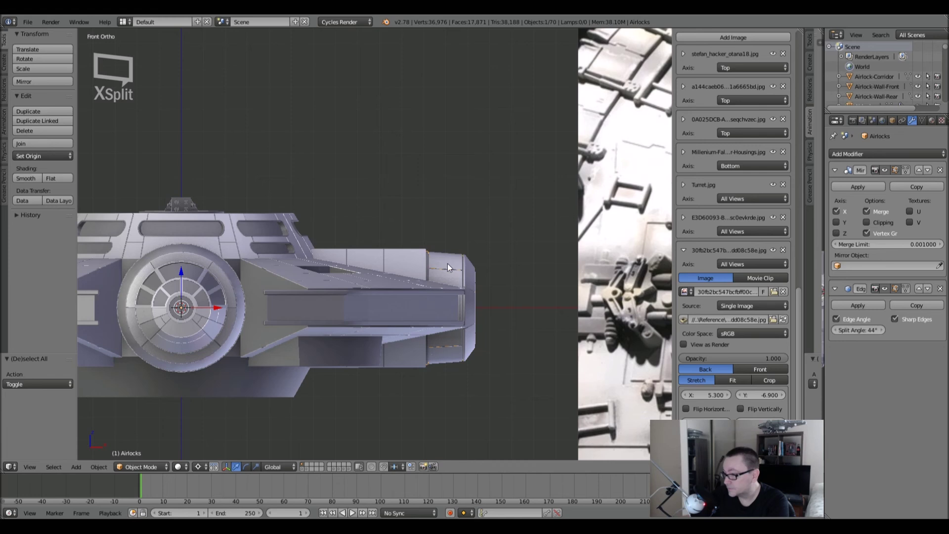
{"action": "right_click", "coordinate": [446, 263], "text": "shift"}
{"action": "key", "text": "s"}
{"action": "key", "text": "shift+x"}
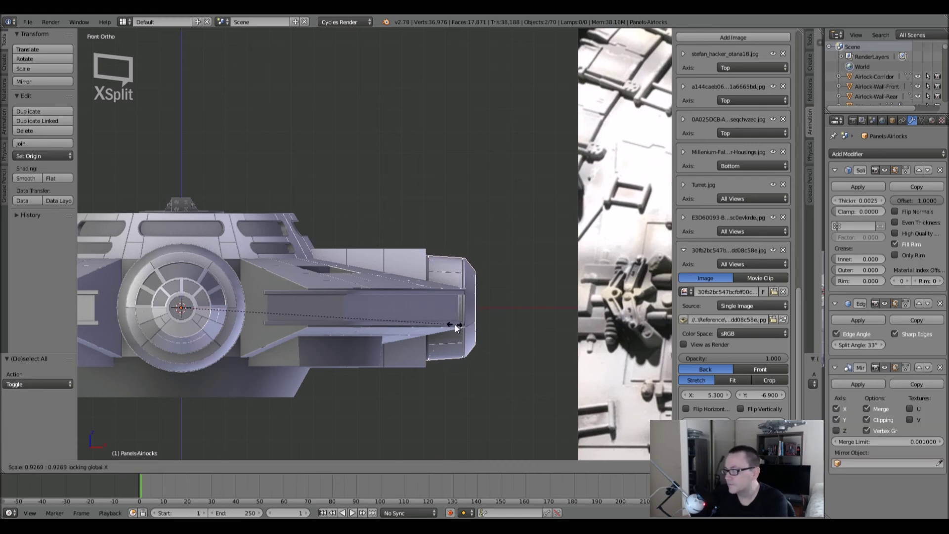
{"action": "left_click", "coordinate": [454, 326]}
Shrink the airlocks and their panels further by a factor of about 0.96 in Y and Z only, and deselect them.
{"action": "key", "text": "KP_Decimal"}
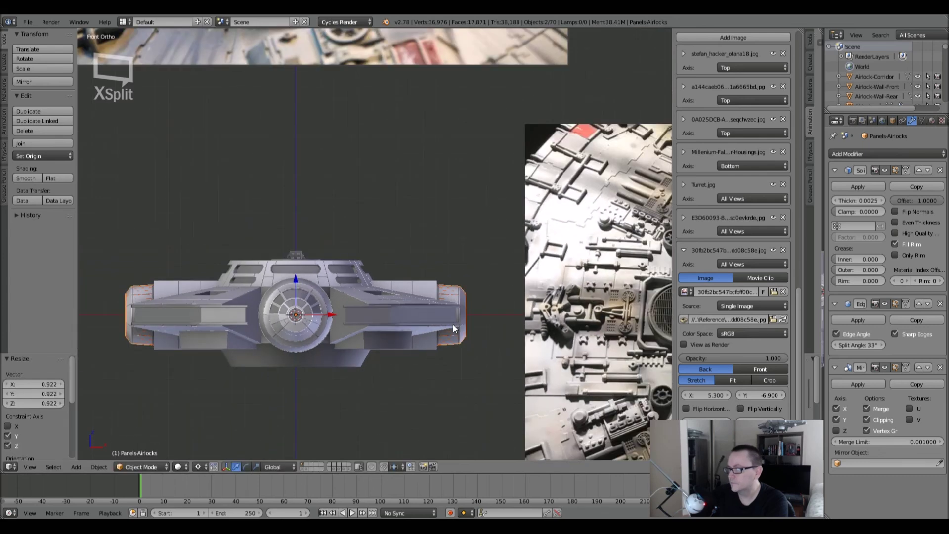
{"action": "key", "text": "s"}
{"action": "key", "text": "shift+x"}
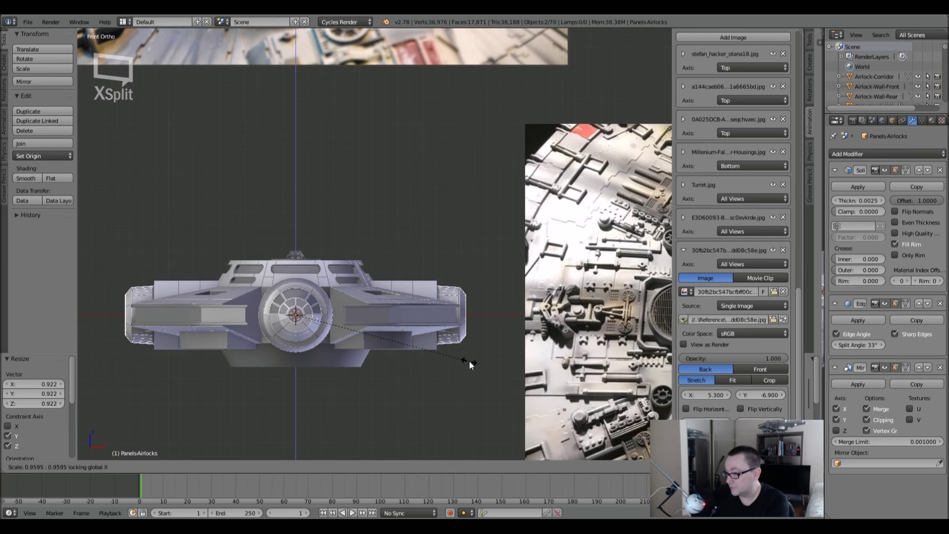
{"action": "left_click", "coordinate": [469, 361]}
{"action": "middle_click_drag", "start_coordinate": [467, 359], "coordinate": [384, 349]}
{"action": "right_click", "coordinate": [384, 349]}
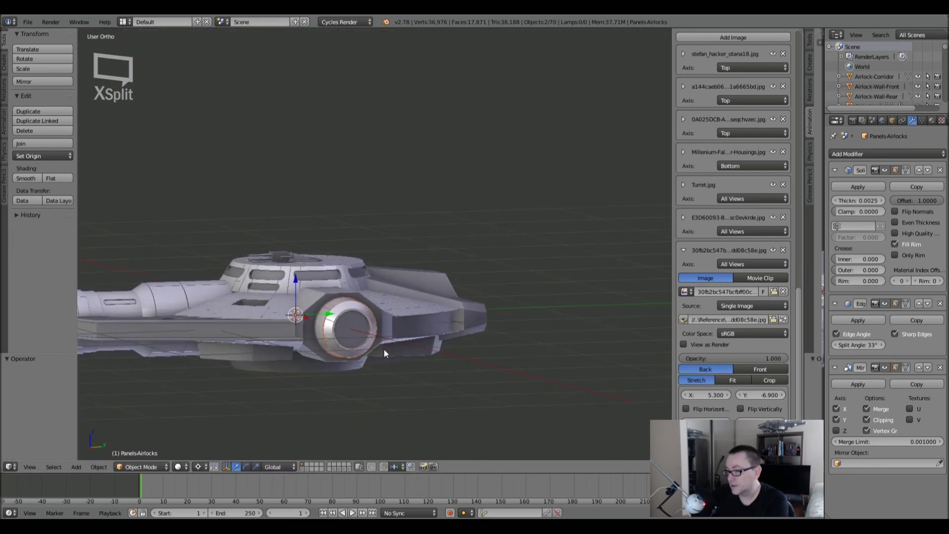
{"action": "right_click", "coordinate": [334, 354]}
{"action": "key", "text": "a"}
Compare the ship model with the close-up reference photo, studying the round vents, pipes and surface details around the hub.
{"action": "middle_click_drag", "start_coordinate": [338, 358], "coordinate": [411, 337]}
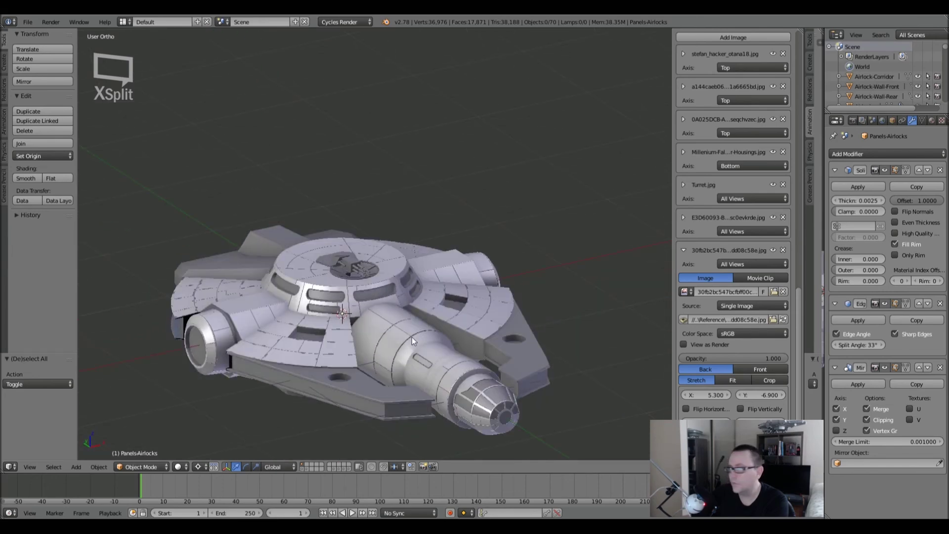
{"action": "scroll", "coordinate": [387, 342], "scroll_direction": "up", "scroll_amount": 4}
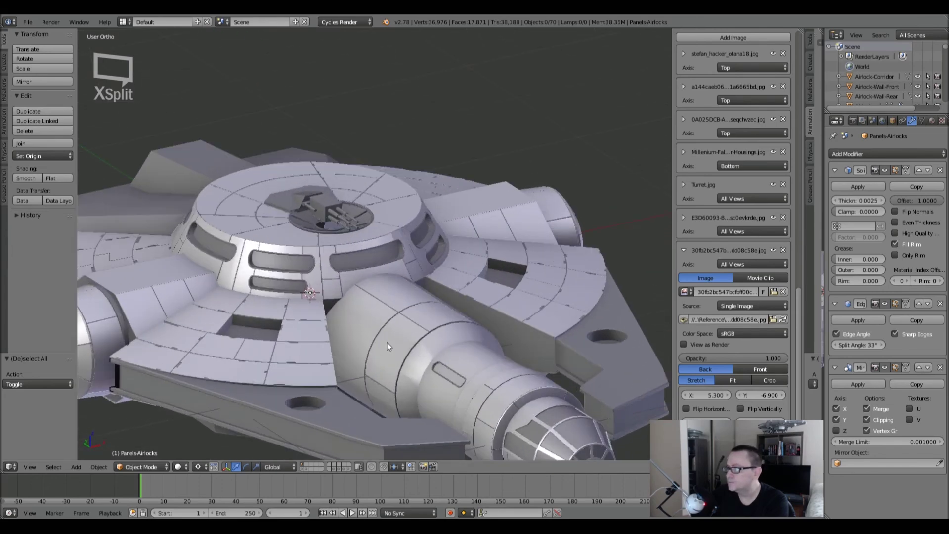
{"action": "scroll", "coordinate": [405, 295], "scroll_direction": "up", "scroll_amount": 1}
{"action": "scroll", "coordinate": [427, 269], "scroll_direction": "down", "scroll_amount": 2}
{"action": "middle_click_drag", "start_coordinate": [427, 268], "coordinate": [395, 305]}
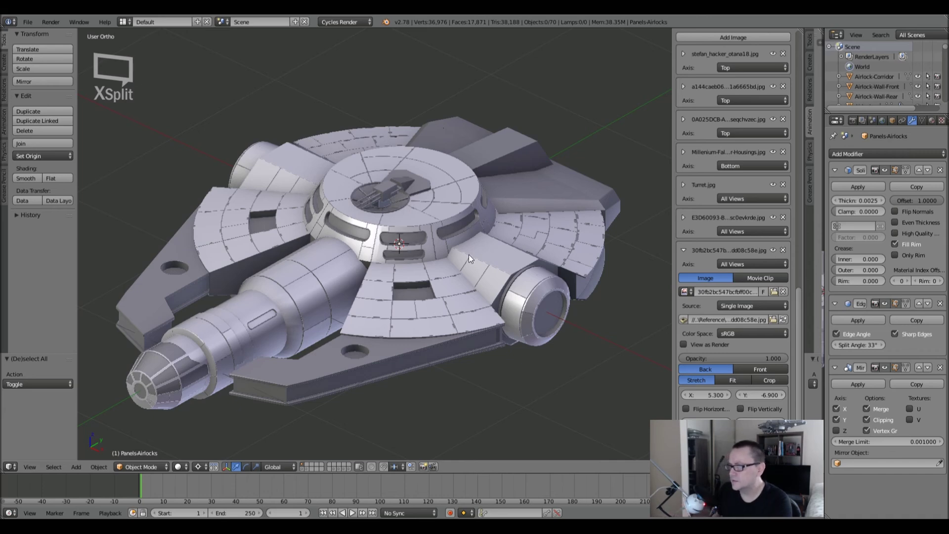
{"action": "key", "text": "KP_7"}
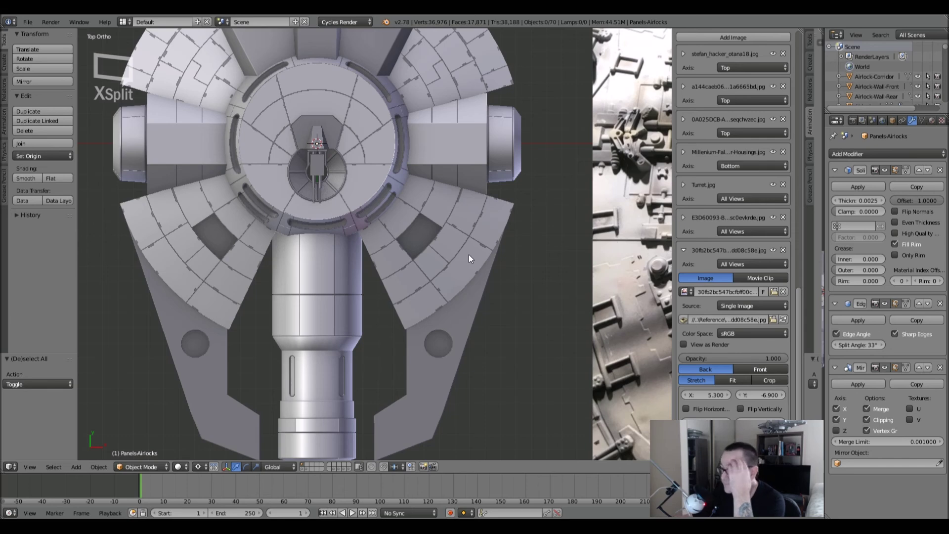
{"action": "scroll", "coordinate": [469, 254], "scroll_direction": "down", "scroll_amount": 3}
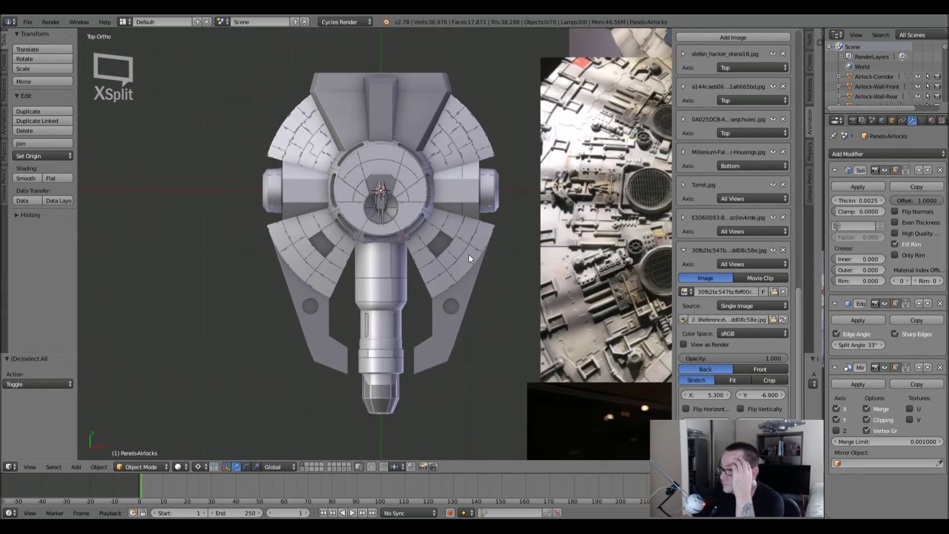
{"action": "middle_click_drag", "start_coordinate": [507, 198], "coordinate": [388, 223], "text": "shift"}
{"action": "scroll", "coordinate": [466, 205], "scroll_direction": "right", "scroll_amount": 4, "text": "ctrl"}
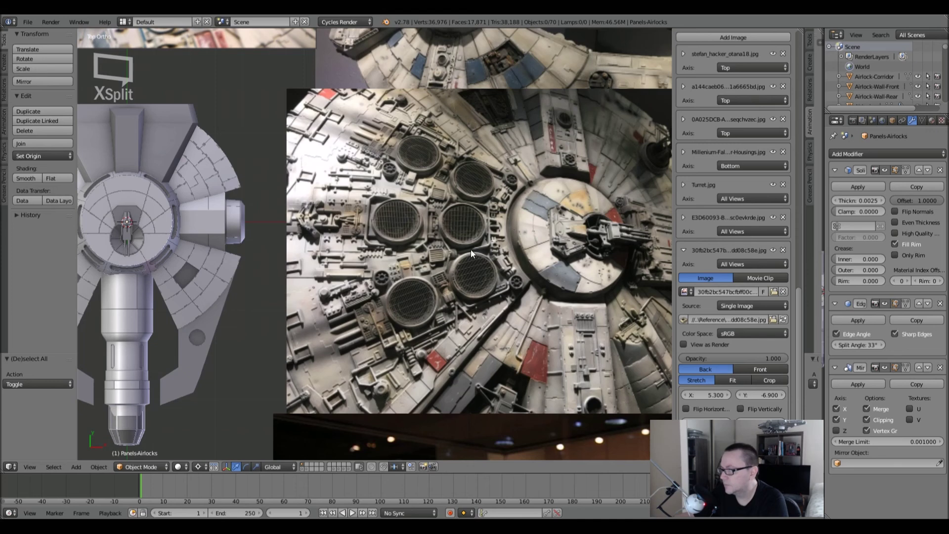
{"action": "scroll", "coordinate": [379, 280], "scroll_direction": "up", "scroll_amount": 4}
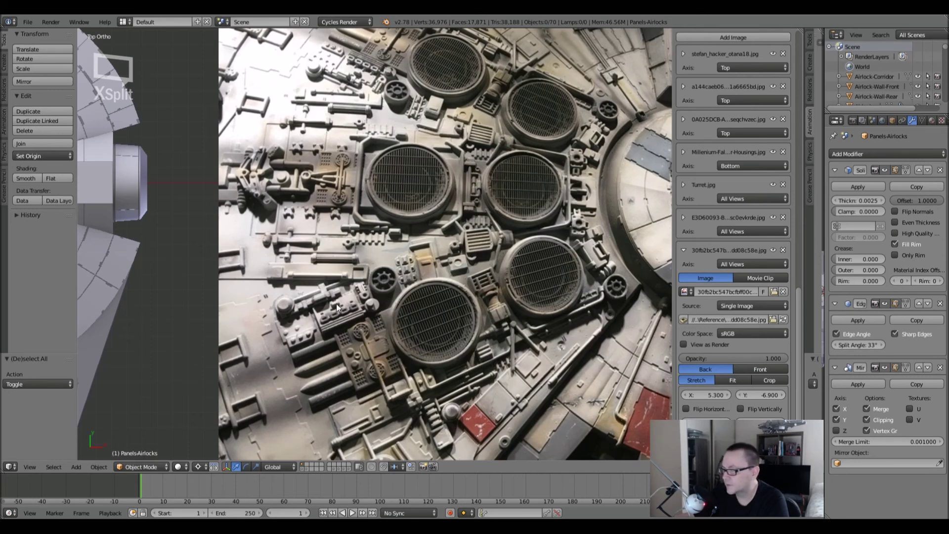
{"action": "scroll", "coordinate": [331, 328], "scroll_direction": "down", "scroll_amount": 1}
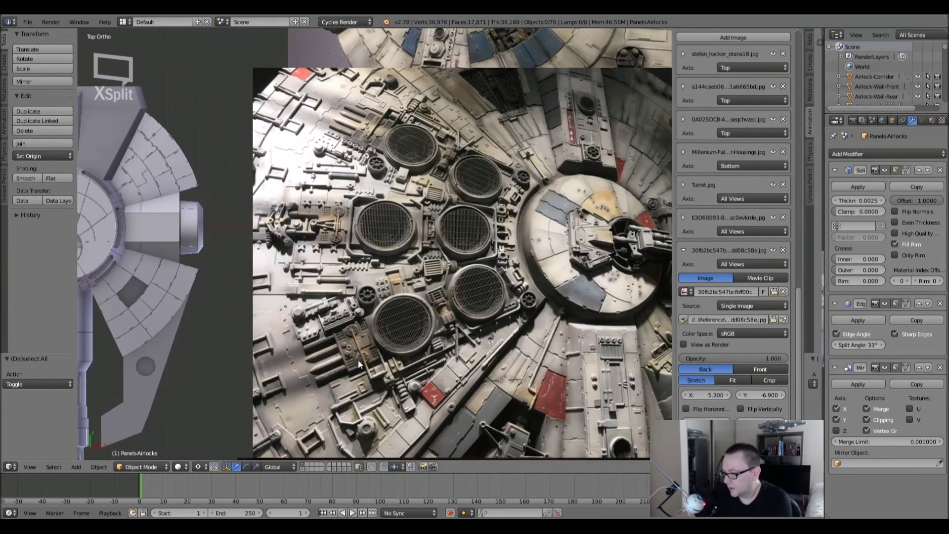
{"action": "scroll", "coordinate": [358, 365], "scroll_direction": "up", "scroll_amount": 2}
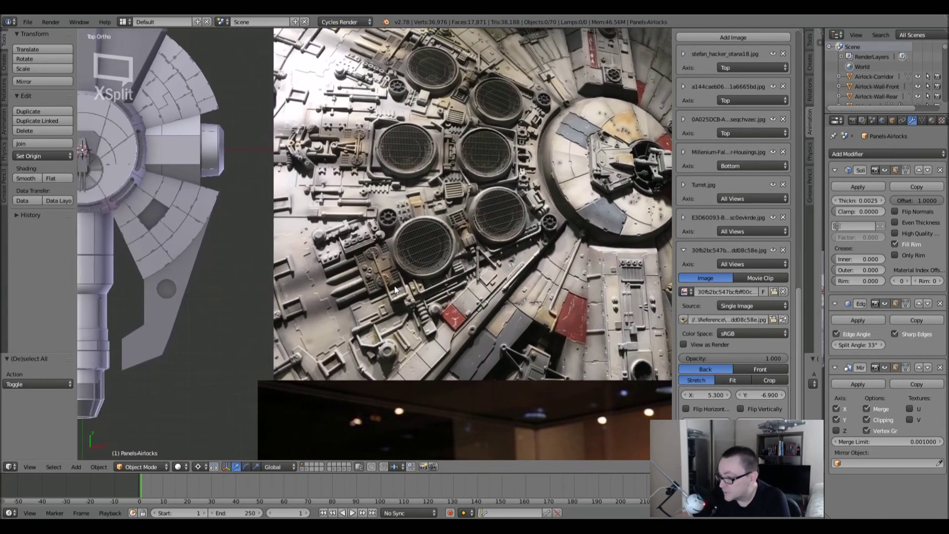
{"action": "scroll", "coordinate": [386, 343], "scroll_direction": "up", "scroll_amount": 2}
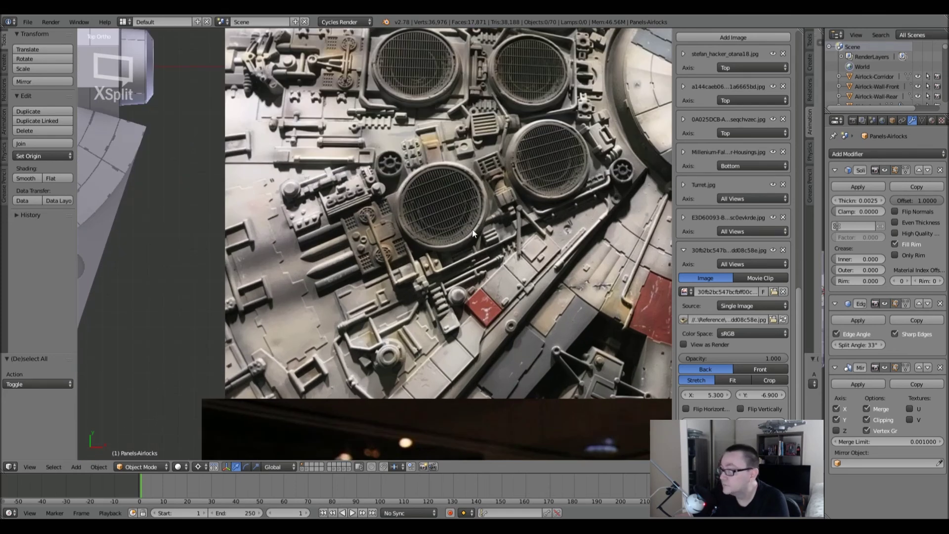
{"action": "scroll", "coordinate": [364, 203], "scroll_direction": "down", "scroll_amount": 5}
{"action": "scroll", "coordinate": [363, 204], "scroll_direction": "up", "scroll_amount": 1}
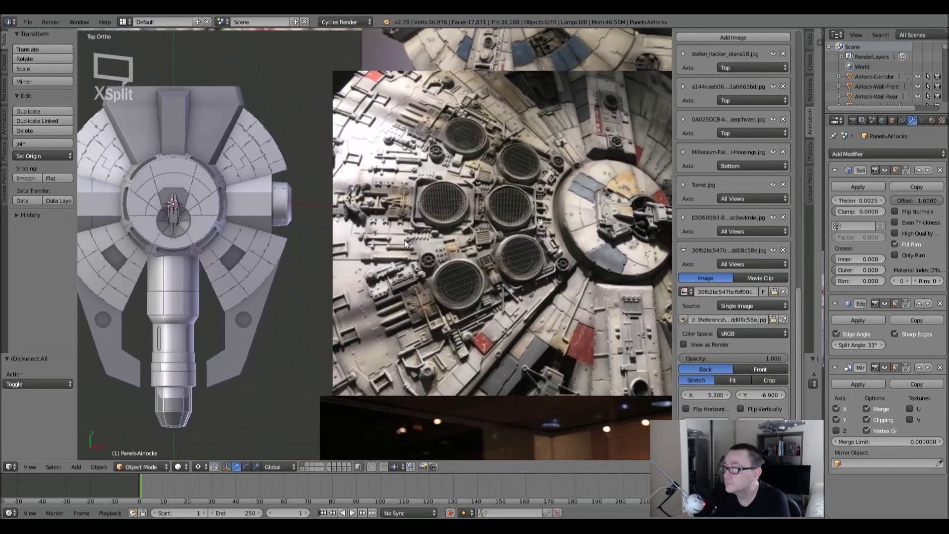
{"action": "scroll", "coordinate": [394, 253], "scroll_direction": "down", "scroll_amount": 2}
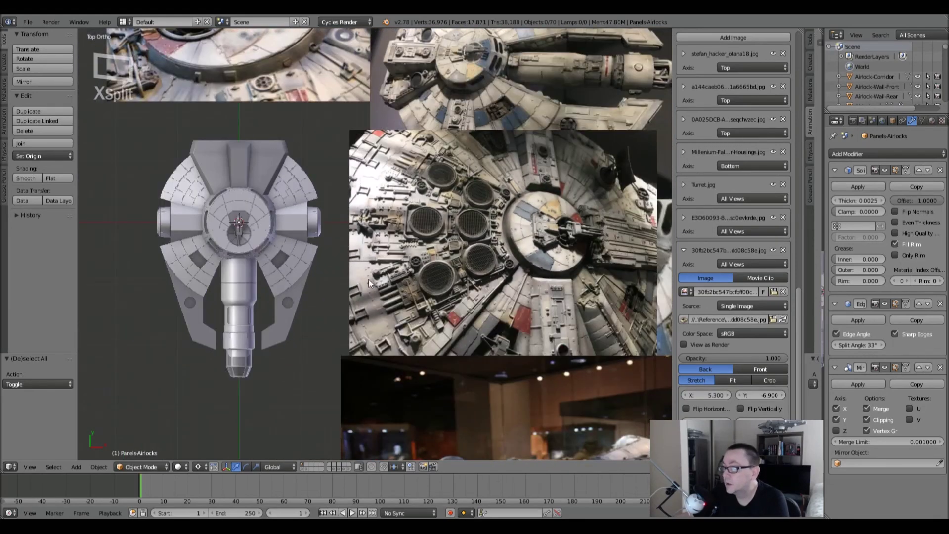
Switch to an empty layer, collapse the last background image's settings and hide all seven background reference images.
{"action": "left_click", "coordinate": [307, 464]}
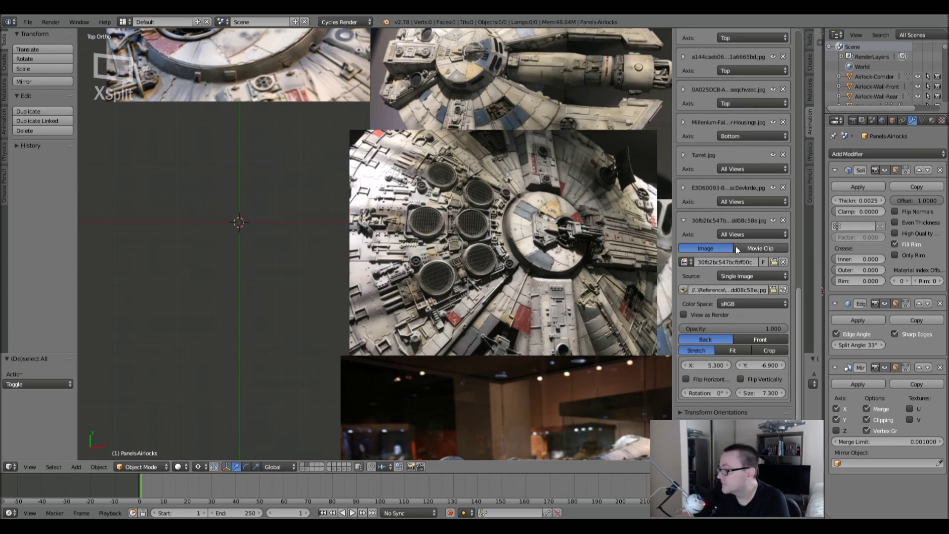
{"action": "left_click", "coordinate": [682, 220]}
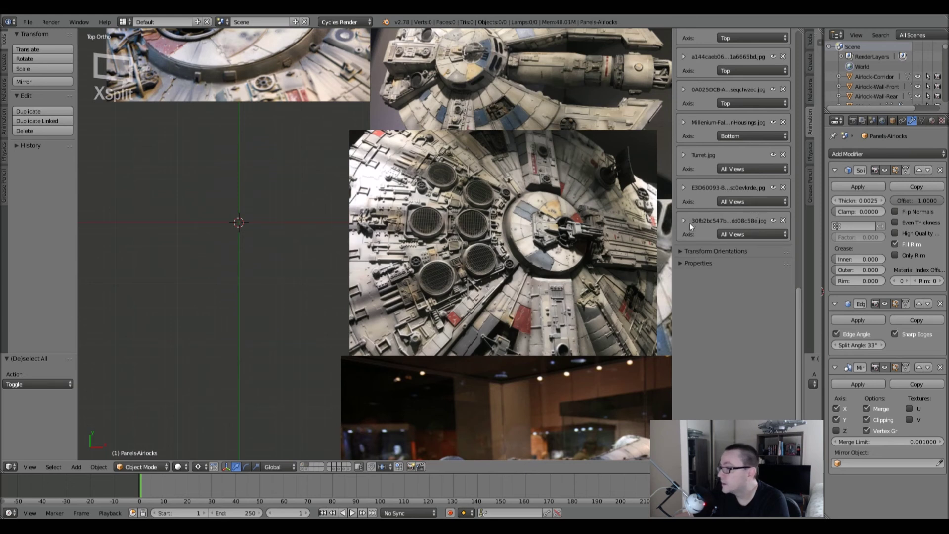
{"action": "left_click", "coordinate": [773, 220]}
{"action": "left_click", "coordinate": [773, 188]}
{"action": "left_click", "coordinate": [773, 155]}
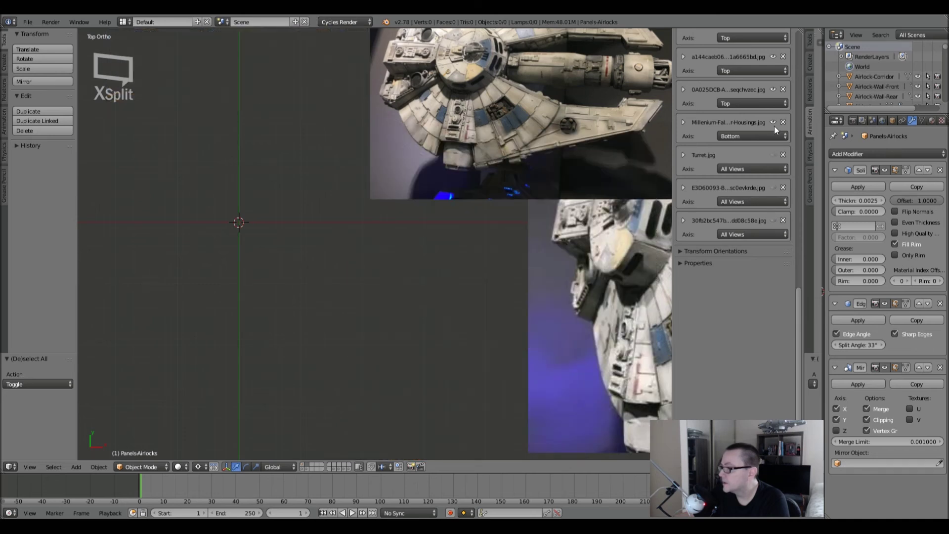
{"action": "left_click", "coordinate": [773, 89]}
{"action": "scroll", "coordinate": [746, 156], "scroll_direction": "up", "scroll_amount": 5}
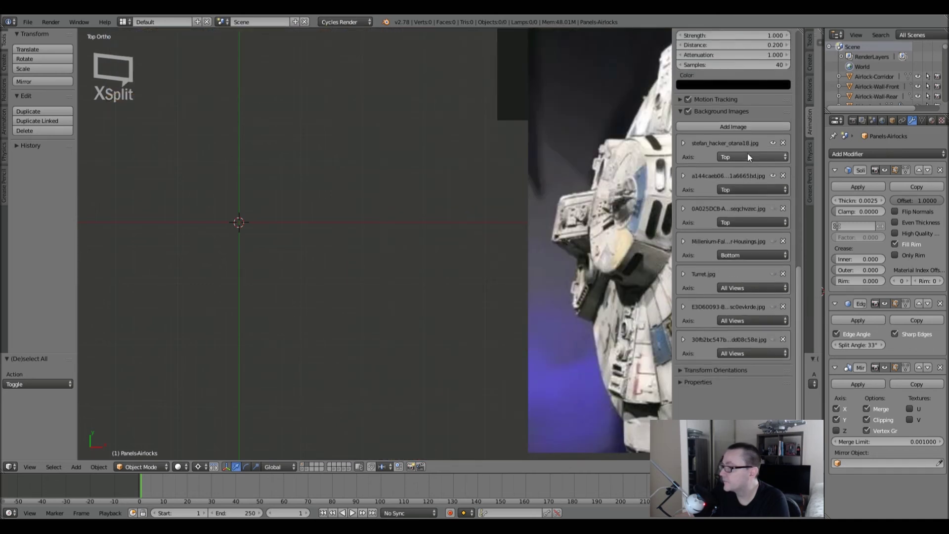
{"action": "left_click", "coordinate": [773, 175]}
{"action": "left_click", "coordinate": [772, 143]}
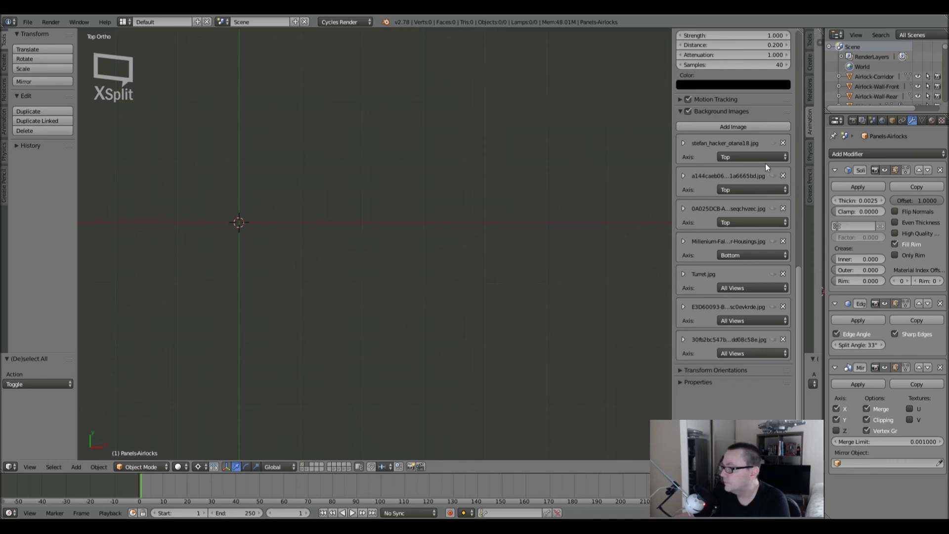
Maximise the 3D view and bring the scene origin near the middle of the empty layer.
{"action": "scroll", "coordinate": [742, 159], "scroll_direction": "up", "scroll_amount": 3}
{"action": "scroll", "coordinate": [734, 169], "scroll_direction": "up", "scroll_amount": 5}
{"action": "scroll", "coordinate": [734, 169], "scroll_direction": "down", "scroll_amount": 5}
{"action": "scroll", "coordinate": [734, 169], "scroll_direction": "up", "scroll_amount": 2}
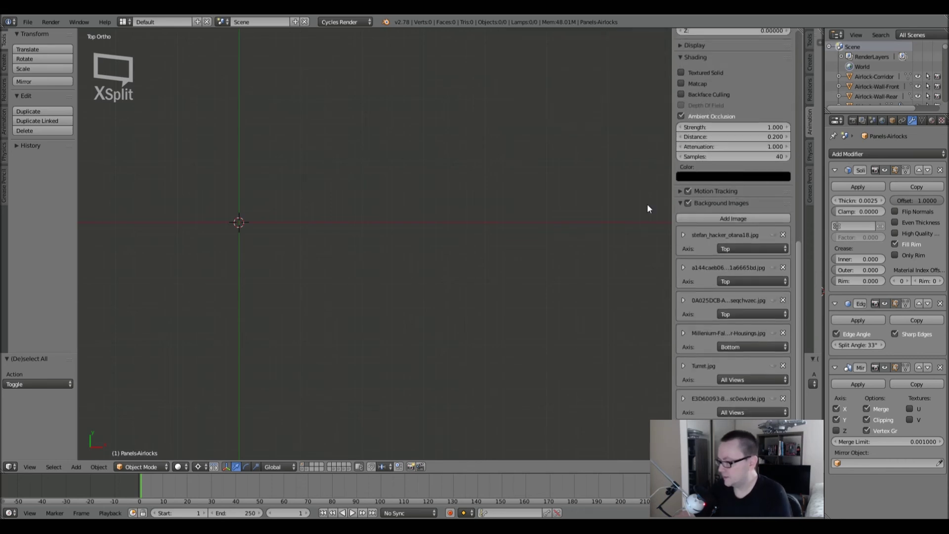
{"action": "key", "text": "ctrl+Up"}
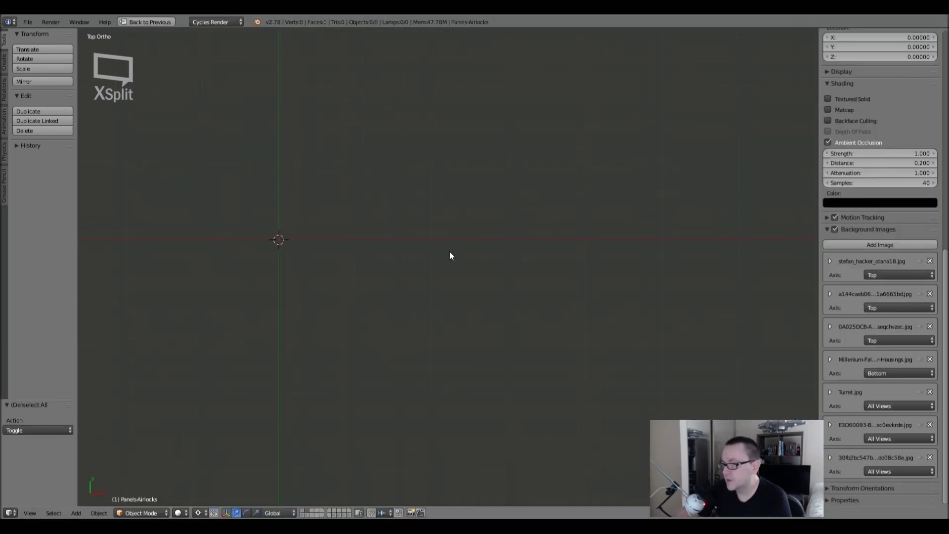
{"action": "middle_click_drag", "start_coordinate": [352, 242], "coordinate": [473, 267], "text": "shift"}
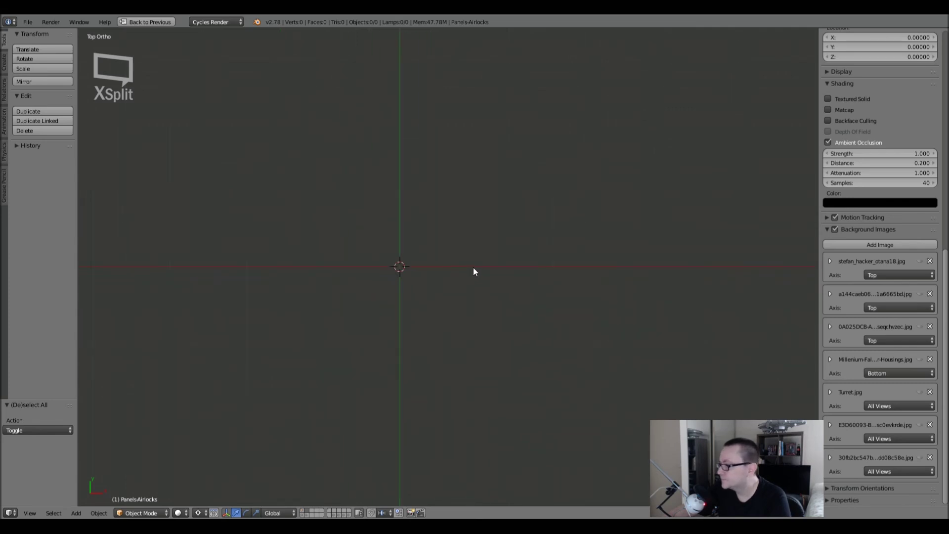
{"action": "scroll", "coordinate": [900, 225], "scroll_direction": "up", "scroll_amount": 15}
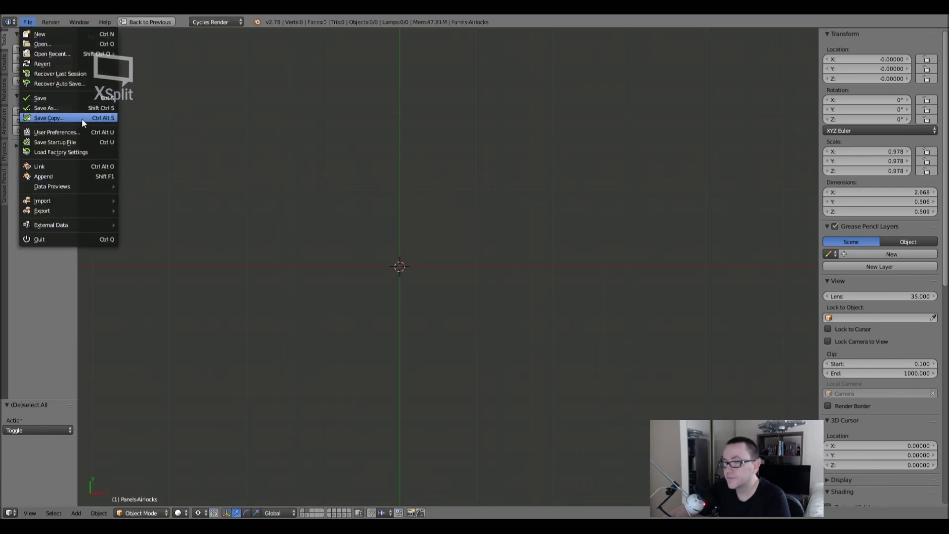
Search the add-ons in the user preferences for "pip" and clear the search term.
{"action": "left_click", "coordinate": [81, 132]}
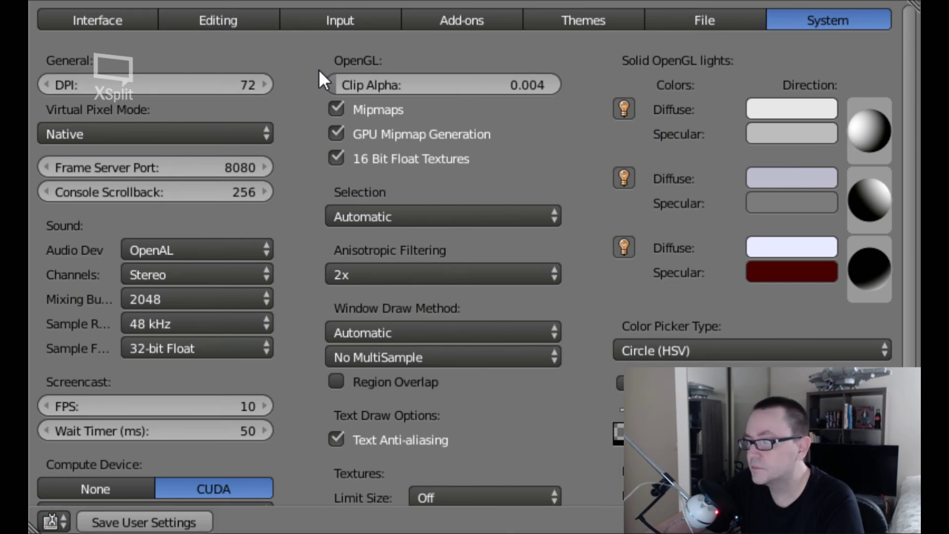
{"action": "left_click", "coordinate": [424, 19]}
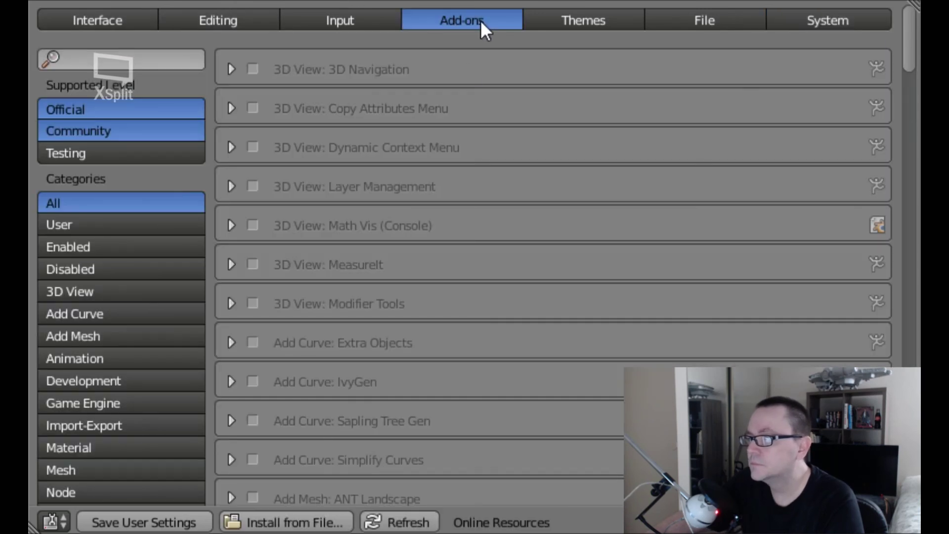
{"action": "left_click", "coordinate": [159, 60]}
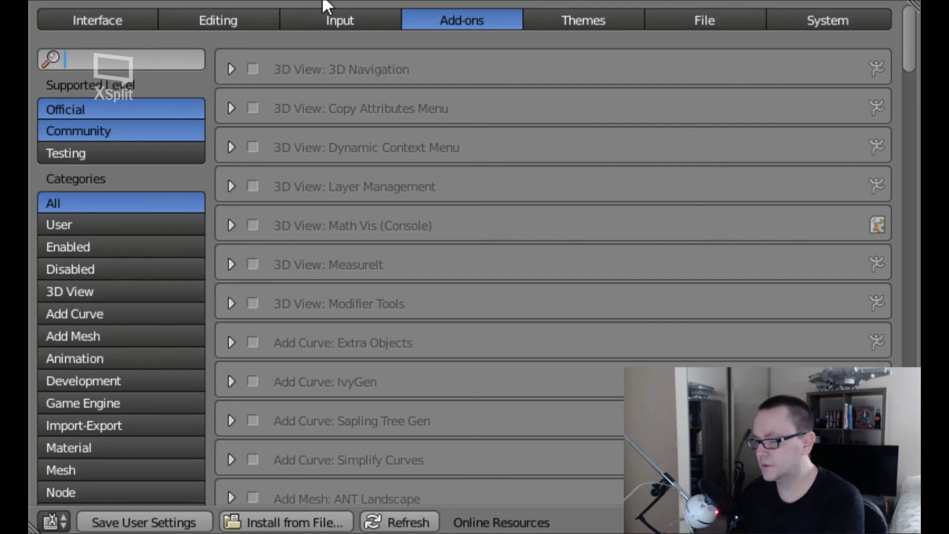
{"action": "type", "text": "pip"}
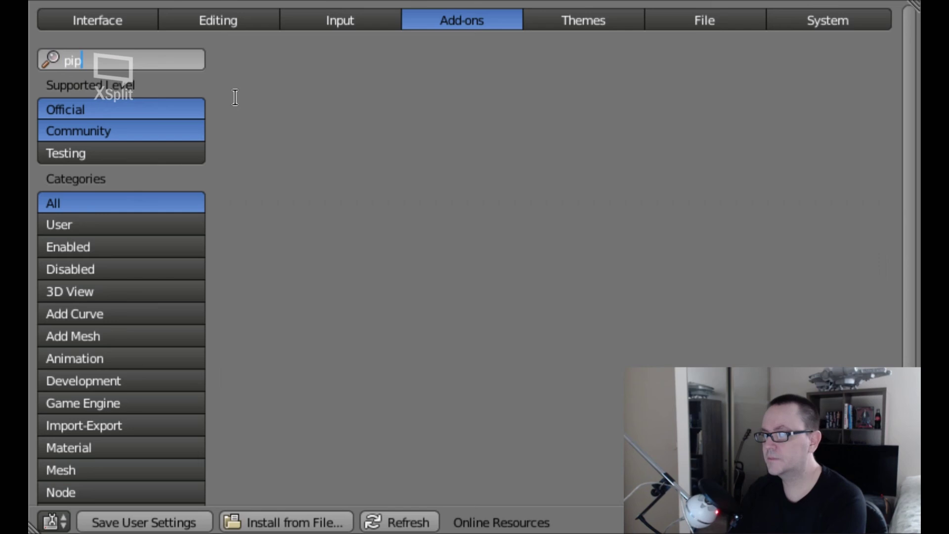
{"action": "key", "text": "BackSpace"}
{"action": "key", "text": "BackSpace"}
{"action": "key", "text": "BackSpace"}
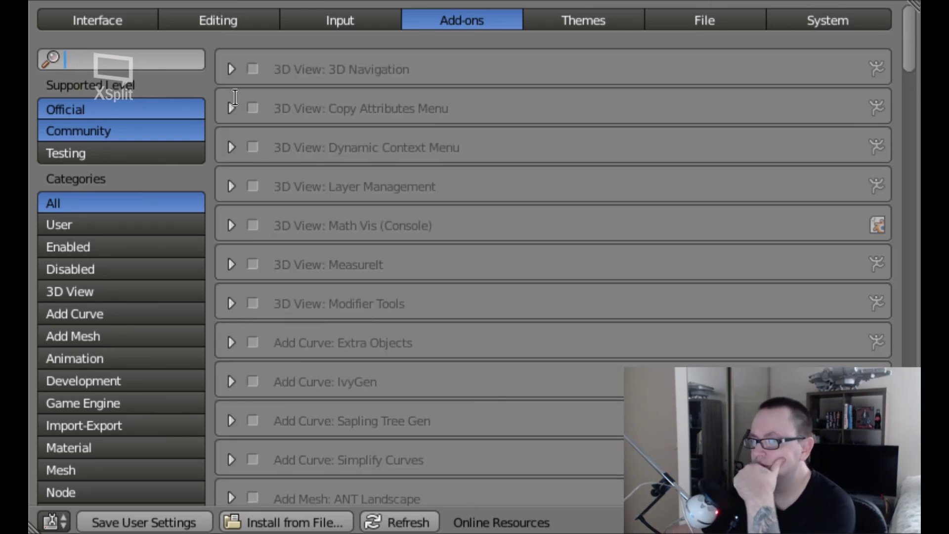
Look through the Add Mesh and Mesh add-on categories for a pipe-related tool.
{"action": "left_click", "coordinate": [97, 336]}
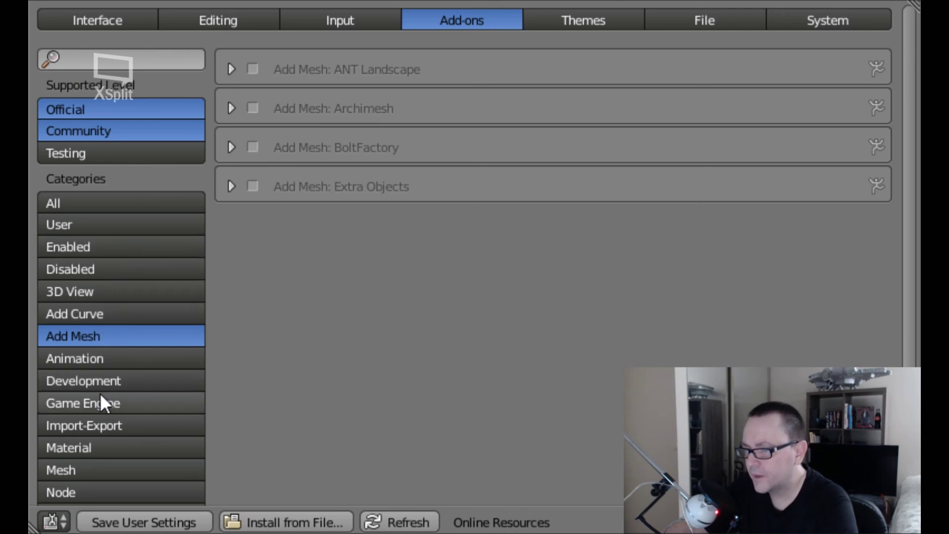
{"action": "scroll", "coordinate": [101, 390], "scroll_direction": "down", "scroll_amount": 5}
{"action": "scroll", "coordinate": [106, 366], "scroll_direction": "down", "scroll_amount": 2}
{"action": "left_click", "coordinate": [75, 335]}
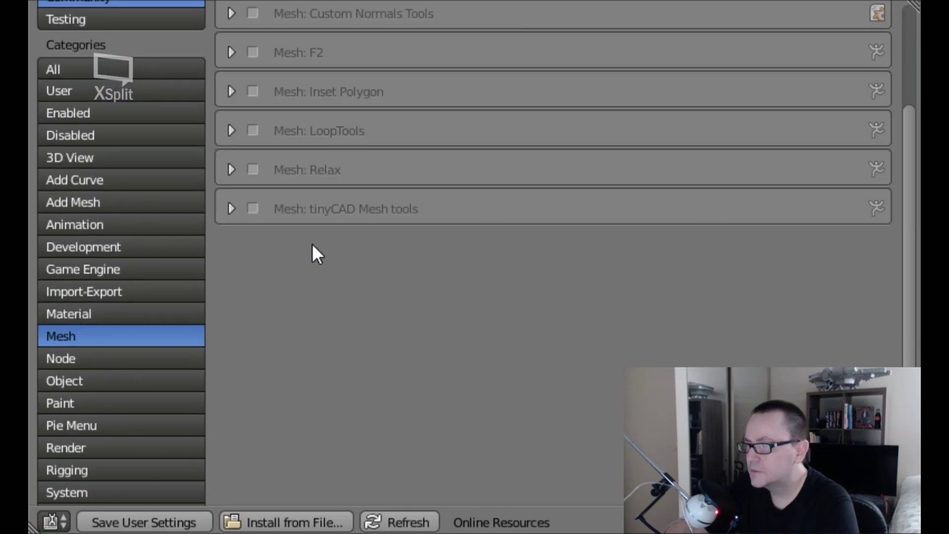
{"action": "scroll", "coordinate": [353, 179], "scroll_direction": "up", "scroll_amount": 7}
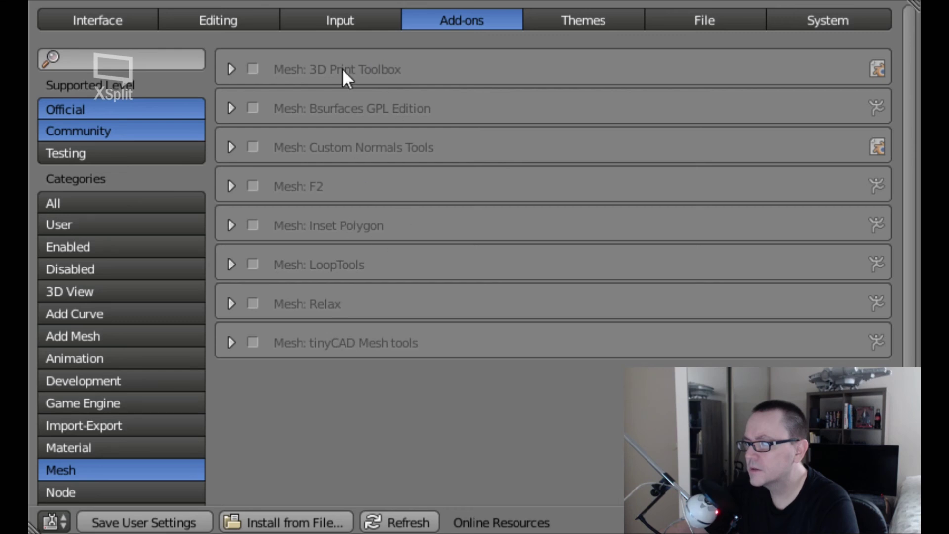
{"action": "scroll", "coordinate": [187, 397], "scroll_direction": "down", "scroll_amount": 4}
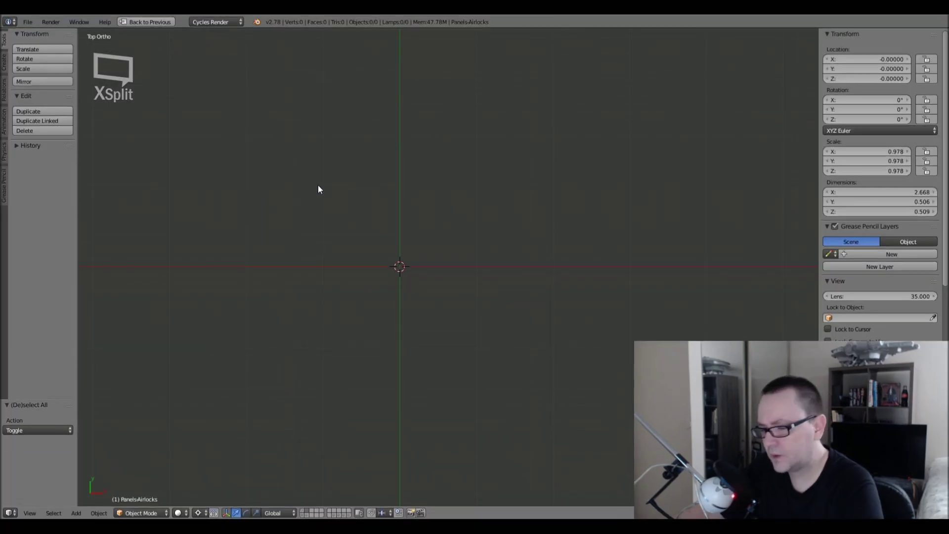
{"action": "key", "text": "shift+a"}
{"action": "mouse_move", "coordinate": [318, 185]}
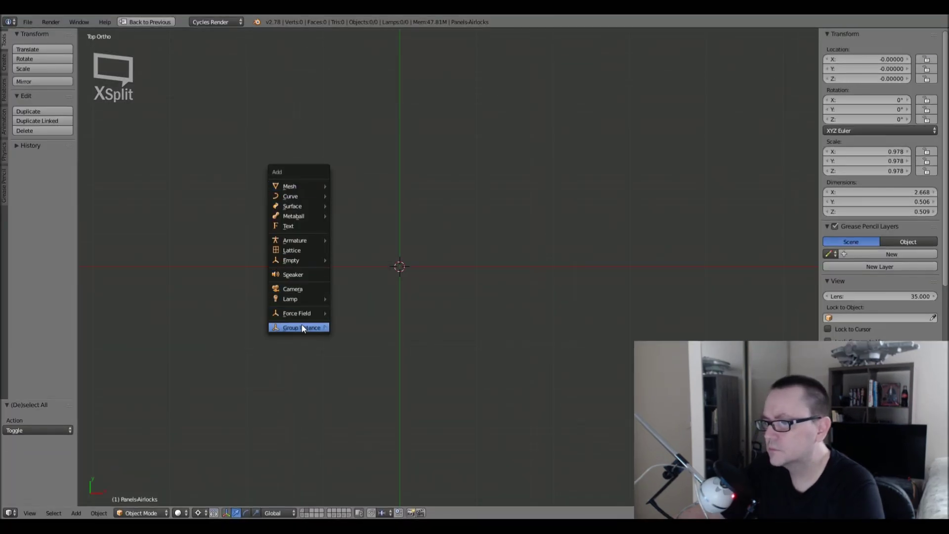
{"action": "mouse_move", "coordinate": [291, 206]}
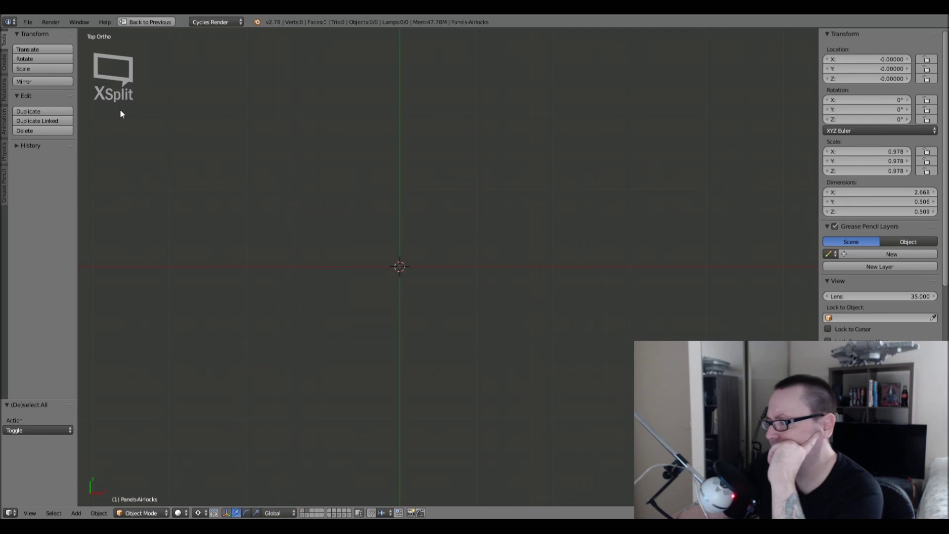
Reopen the add-on preferences, search the Mesh category for "pip" and discard the search.
{"action": "left_click", "coordinate": [28, 21]}
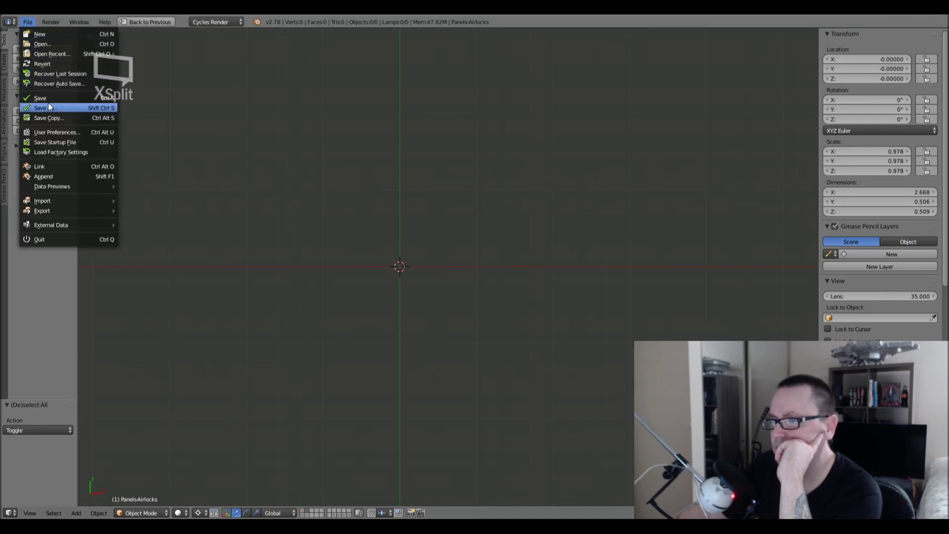
{"action": "left_click", "coordinate": [47, 132]}
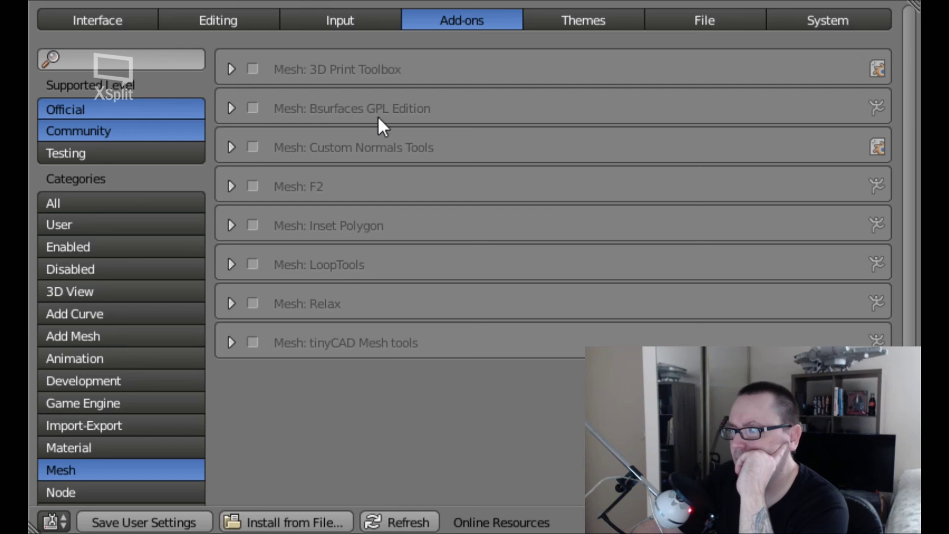
{"action": "left_click", "coordinate": [156, 66]}
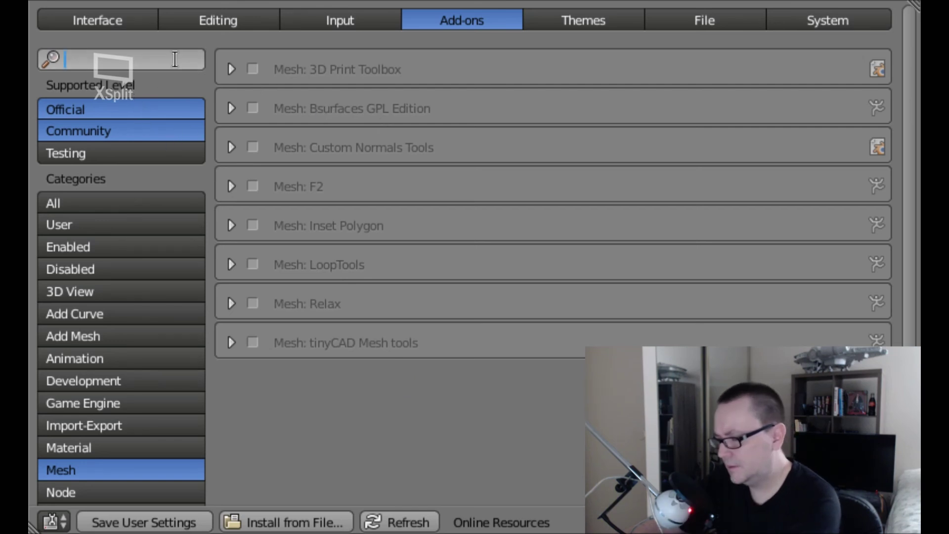
{"action": "type", "text": "pip"}
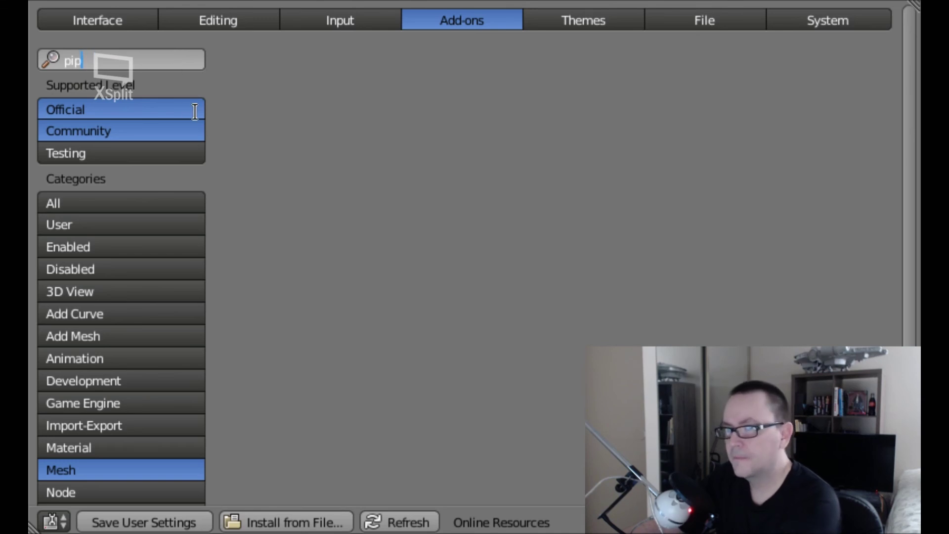
{"action": "key", "text": "Escape"}
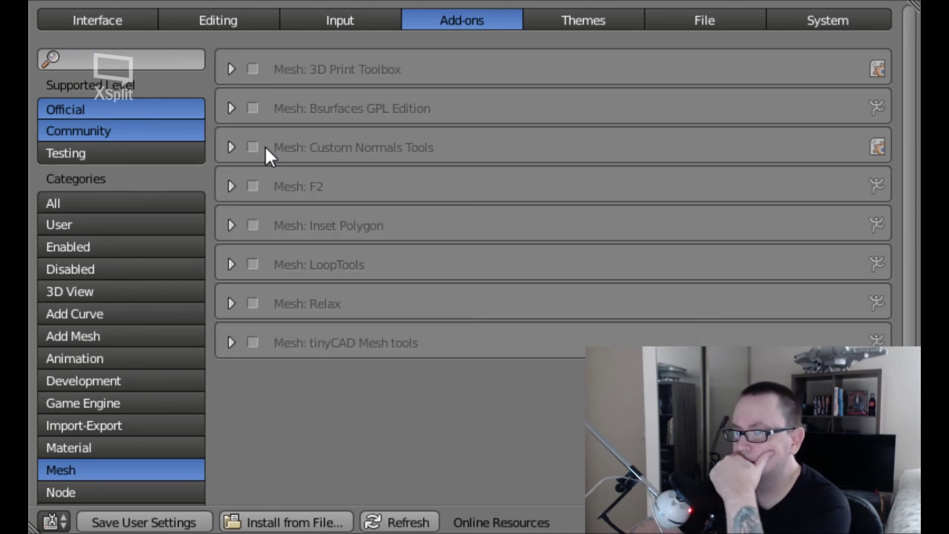
Browse the All, Disabled, 3D View and Add Mesh add-ons, and read the details of Extra Objects.
{"action": "left_click", "coordinate": [142, 205]}
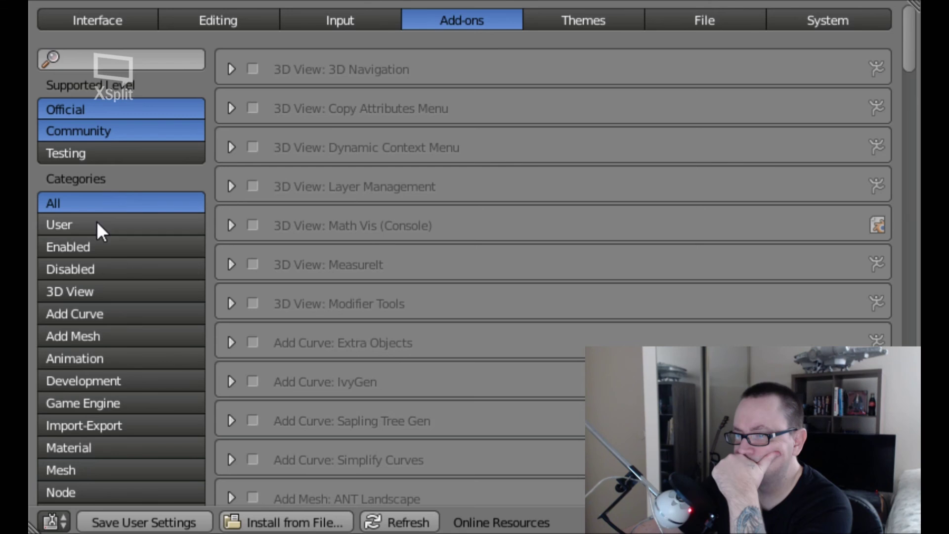
{"action": "left_click", "coordinate": [84, 267]}
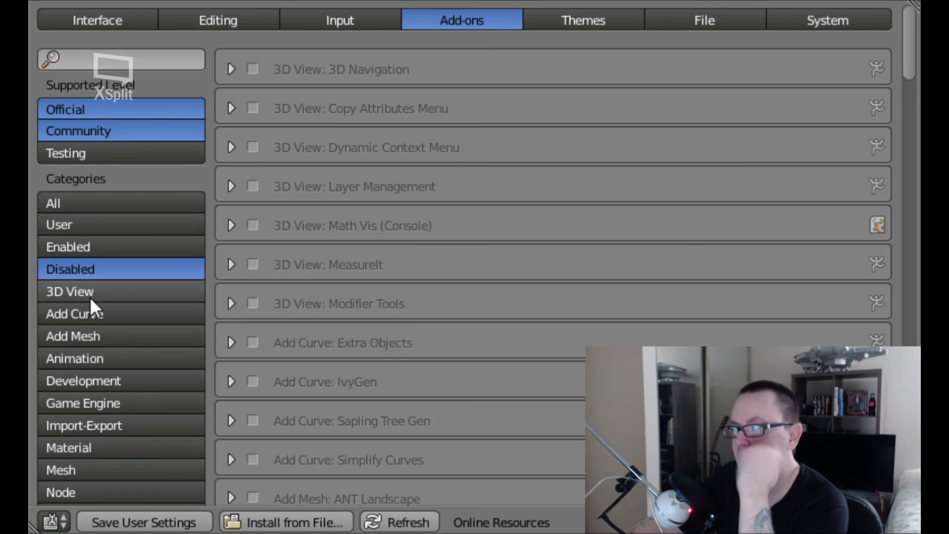
{"action": "left_click", "coordinate": [103, 292]}
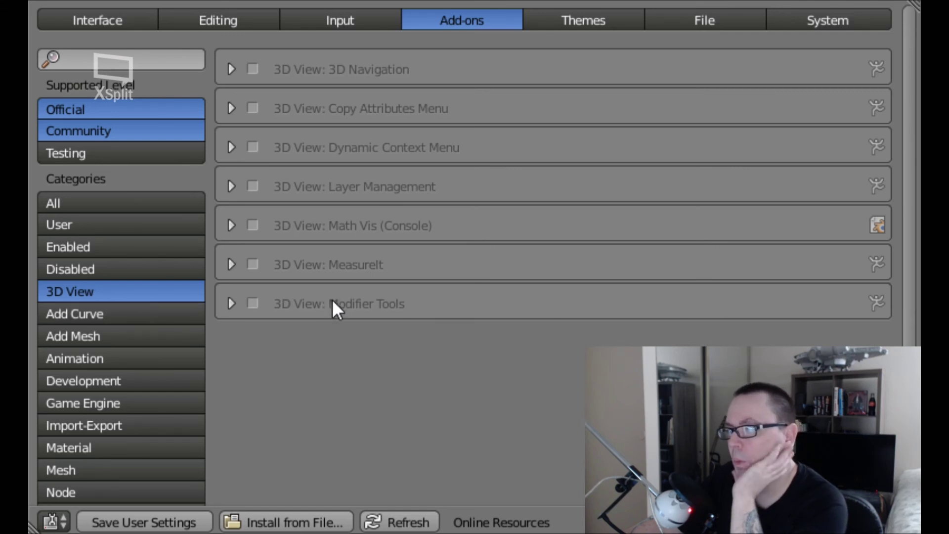
{"action": "left_click", "coordinate": [140, 335]}
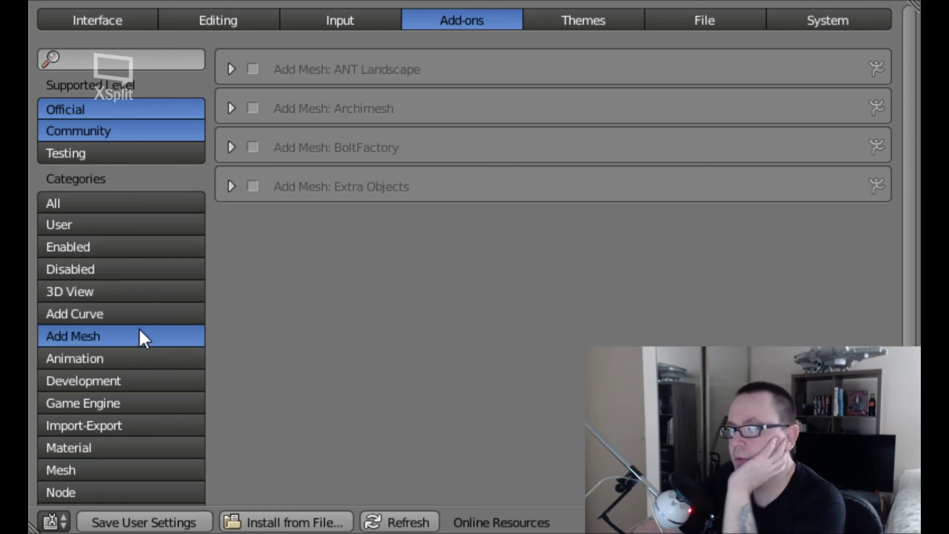
{"action": "left_click", "coordinate": [225, 186]}
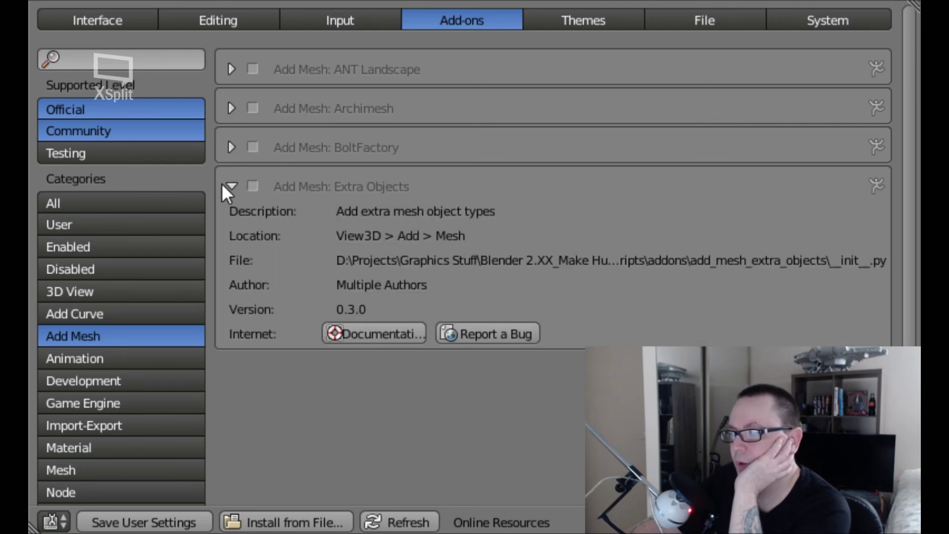
{"action": "left_click", "coordinate": [225, 190]}
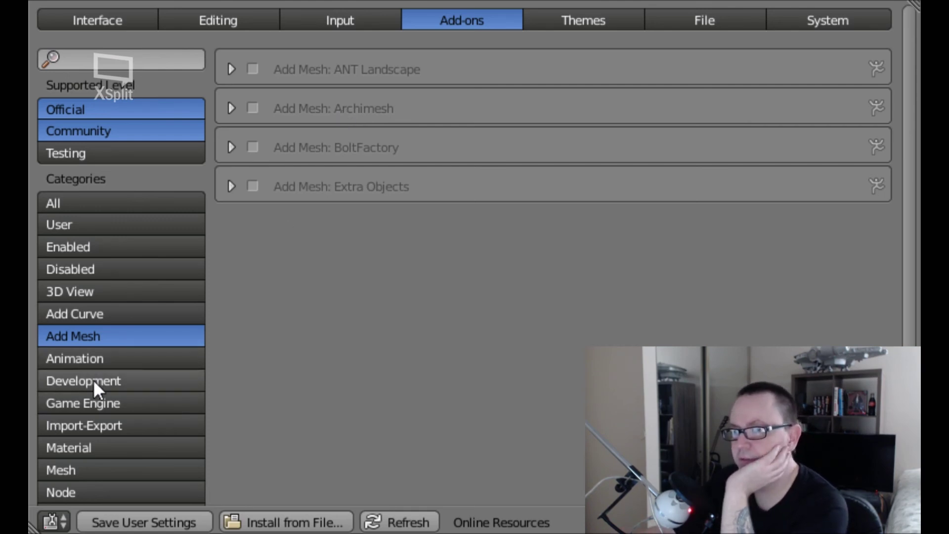
Check the Import-Export, Material and Mesh add-on categories, and close the user preferences.
{"action": "left_click", "coordinate": [97, 424]}
{"action": "left_click", "coordinate": [93, 447]}
{"action": "left_click", "coordinate": [91, 470]}
{"action": "scroll", "coordinate": [91, 472], "scroll_direction": "down", "scroll_amount": 5}
{"action": "scroll", "coordinate": [115, 452], "scroll_direction": "up", "scroll_amount": 3}
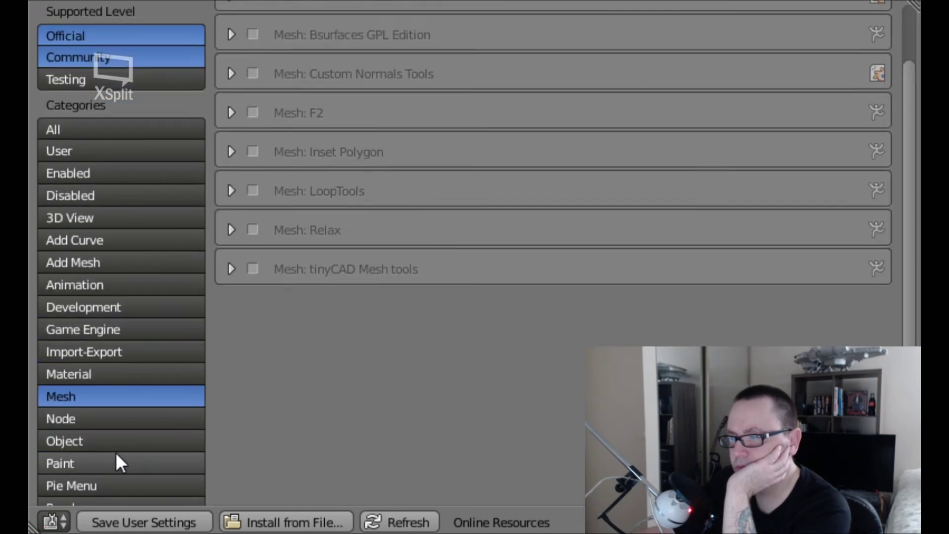
{"action": "scroll", "coordinate": [116, 455], "scroll_direction": "up", "scroll_amount": 3}
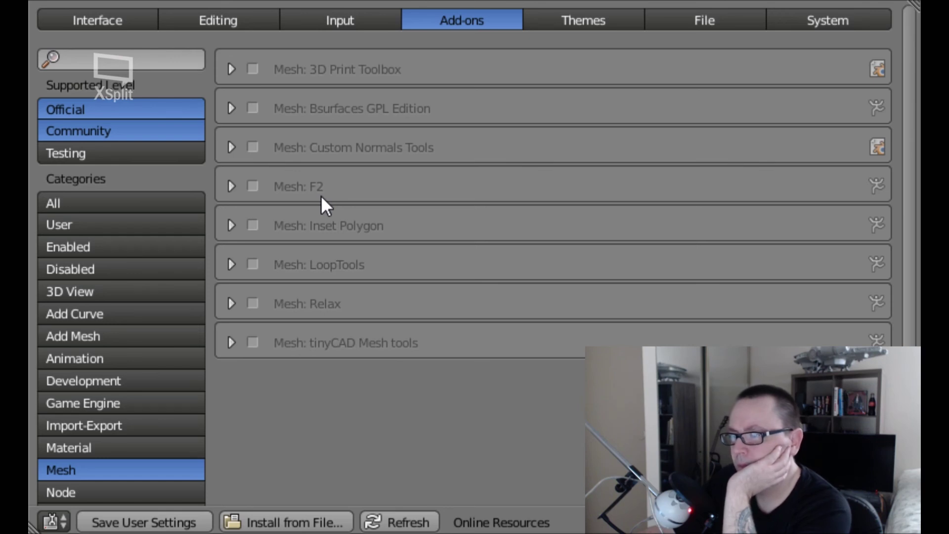
{"action": "left_click", "coordinate": [890, 15]}
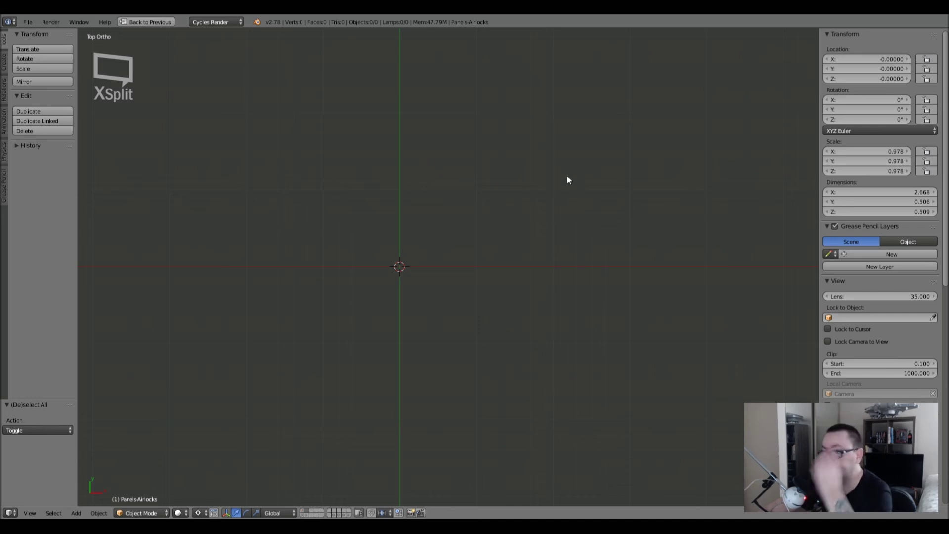
Try a mesh torus at the scene origin, checking its wireframe, and delete it.
{"action": "middle_click_drag", "start_coordinate": [436, 216], "coordinate": [427, 251], "text": "shift"}
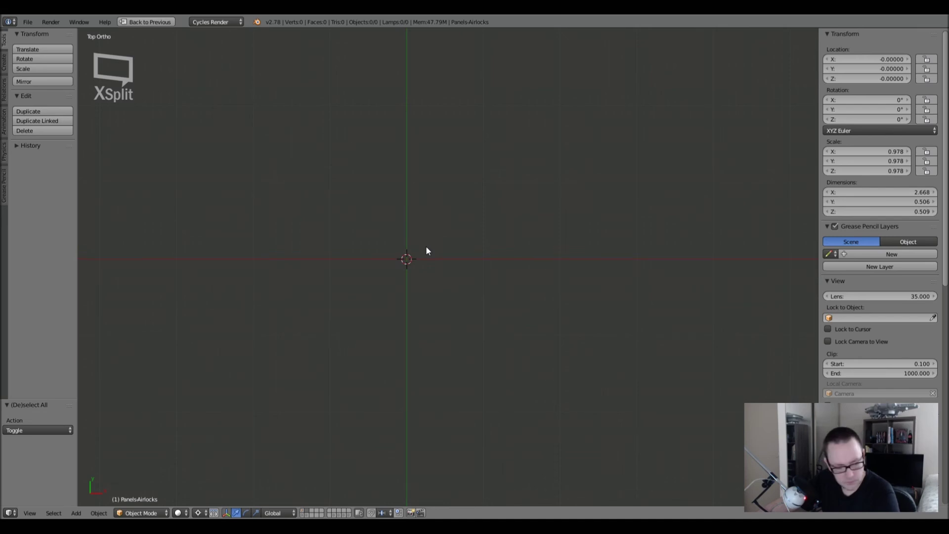
{"action": "key", "text": "shift+a"}
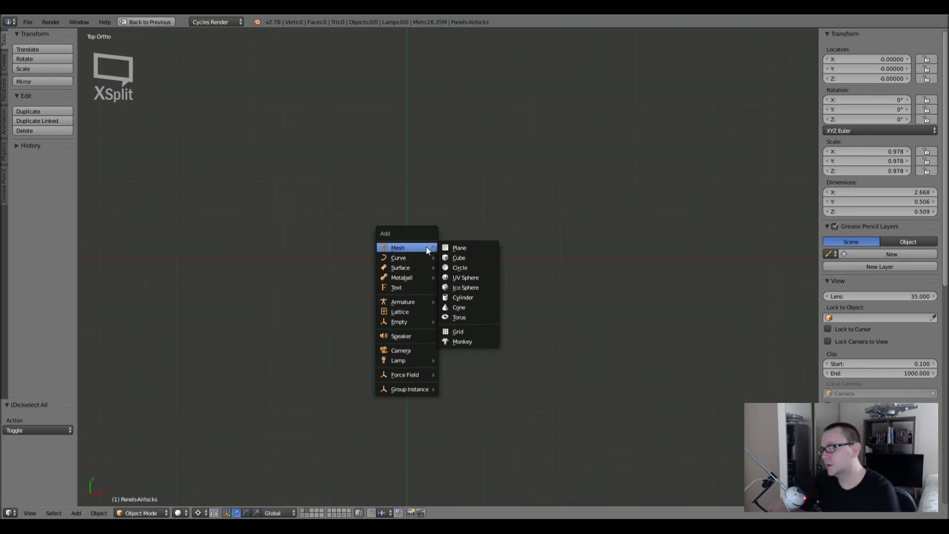
{"action": "left_click", "coordinate": [456, 319]}
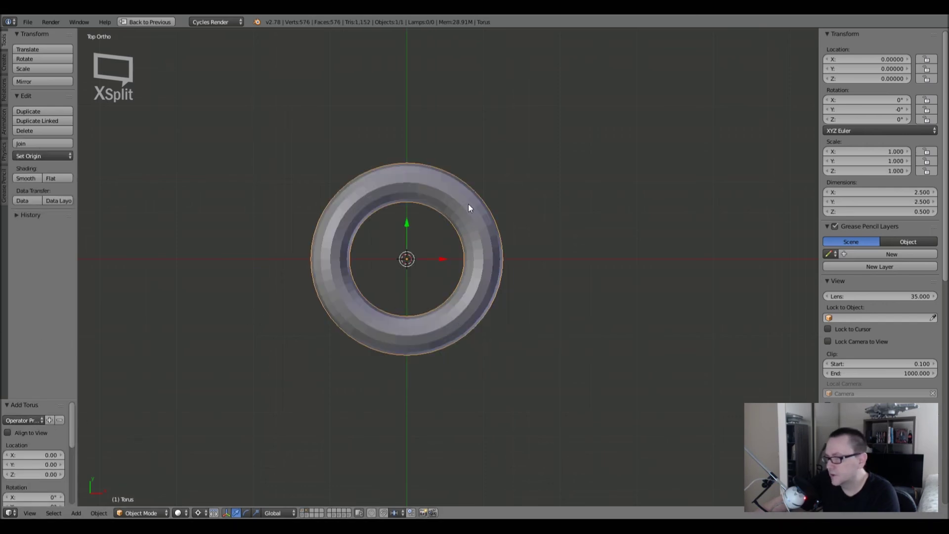
{"action": "scroll", "coordinate": [374, 340], "scroll_direction": "down", "scroll_amount": 2}
{"action": "scroll", "coordinate": [373, 340], "scroll_direction": "up", "scroll_amount": 3}
{"action": "scroll", "coordinate": [374, 340], "scroll_direction": "down", "scroll_amount": 2}
{"action": "key", "text": "z"}
{"action": "key", "text": "z"}
{"action": "key", "text": "x"}
{"action": "left_click", "coordinate": [380, 337]}
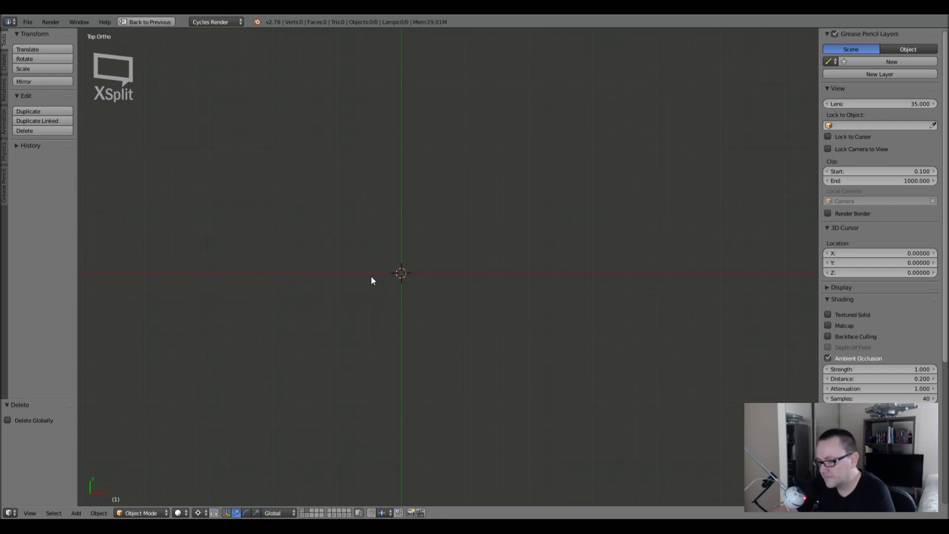
Add a mesh circle with 32 vertices, radius 1 and no fill at the scene origin.
{"action": "key", "text": "shift+a"}
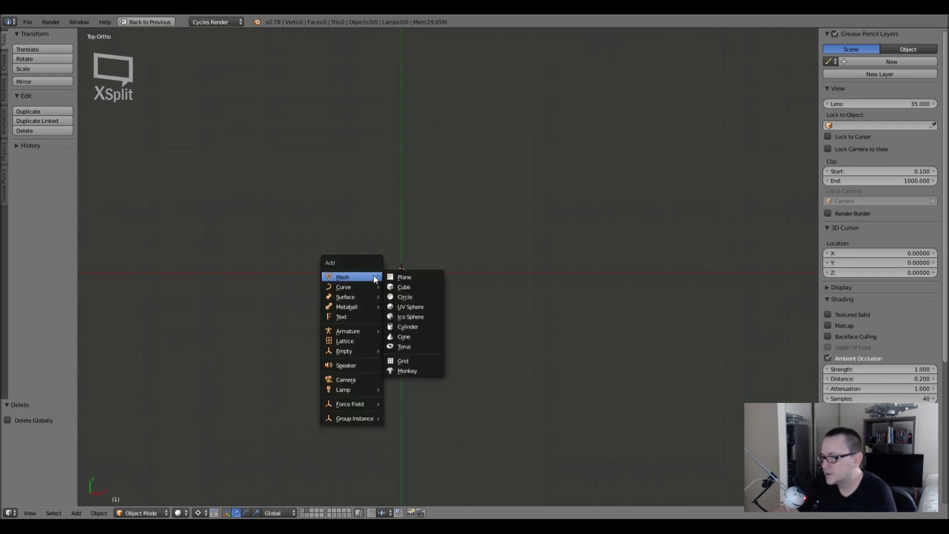
{"action": "left_click", "coordinate": [415, 298]}
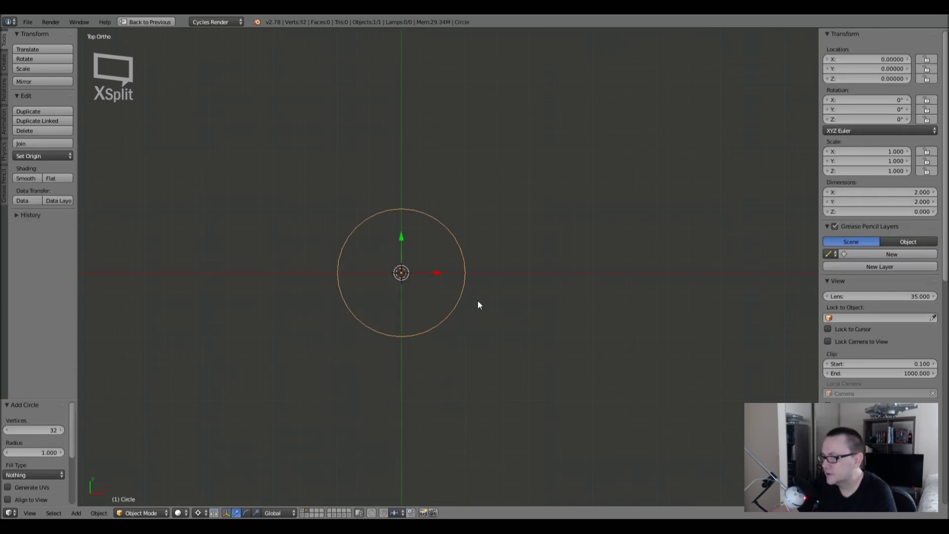
Extrude all vertices of the mesh circle 1.6 units upward along Z to form an open cylinder.
{"action": "key", "text": "Tab"}
{"action": "key", "text": "KP_3"}
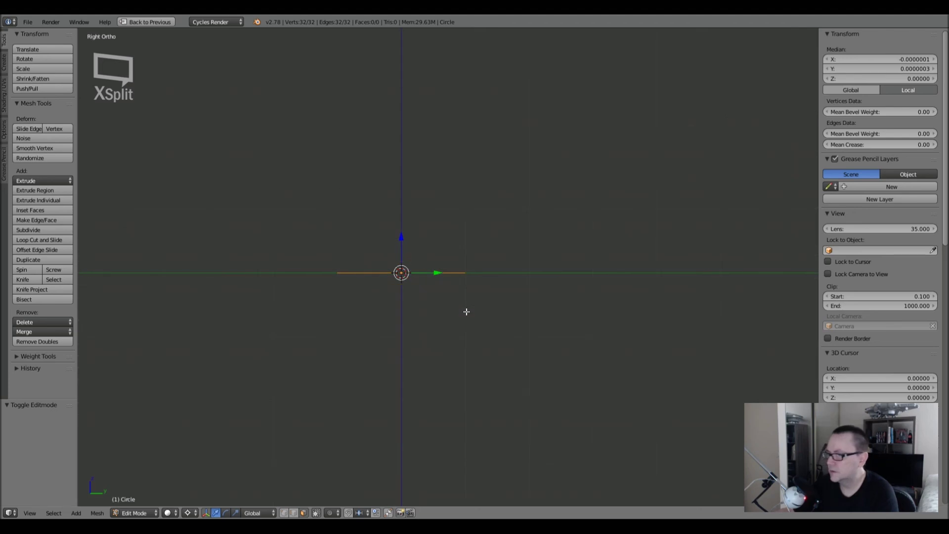
{"action": "left_click", "coordinate": [304, 513]}
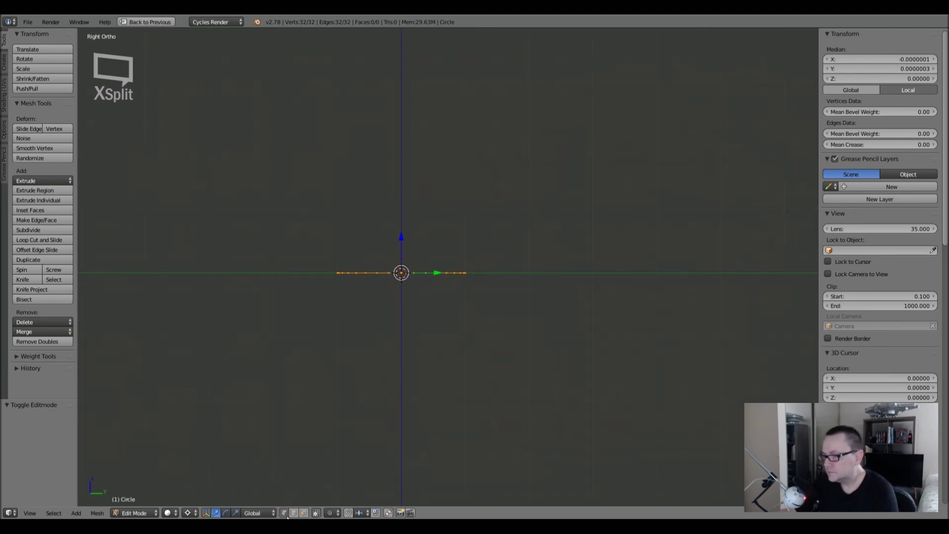
{"action": "key", "text": "e"}
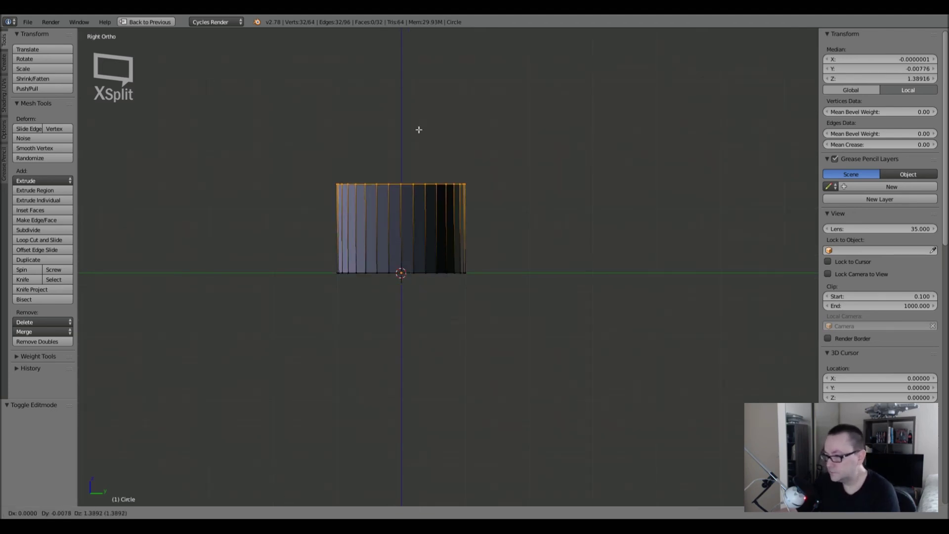
{"action": "left_click", "coordinate": [421, 117]}
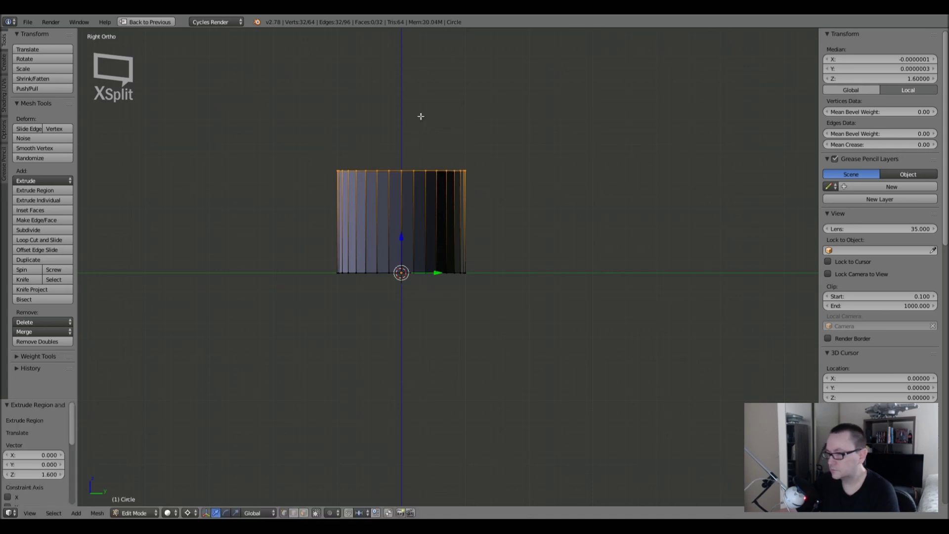
{"action": "middle_click_drag", "start_coordinate": [421, 117], "coordinate": [424, 227]}
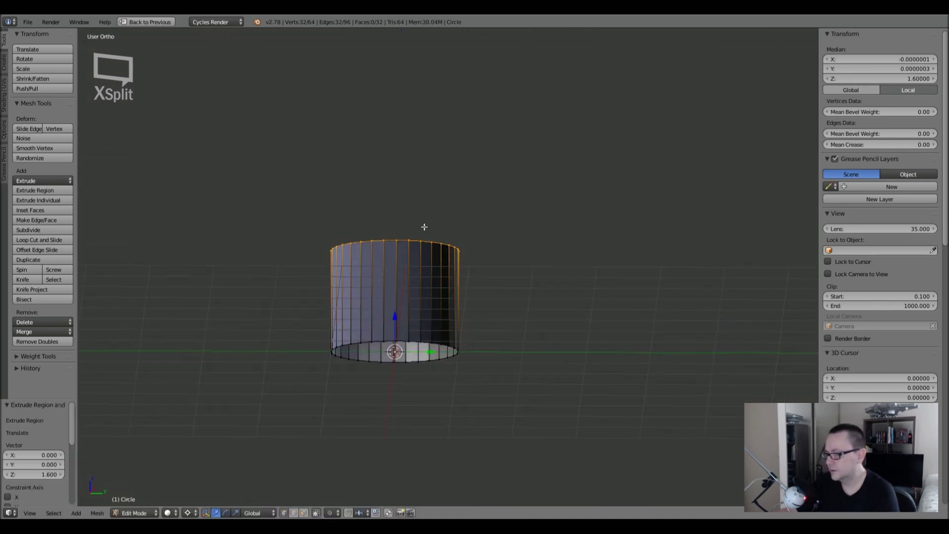
Select the entire cylinder mesh and scale it down uniformly to 0.04.
{"action": "key", "text": "KP_3"}
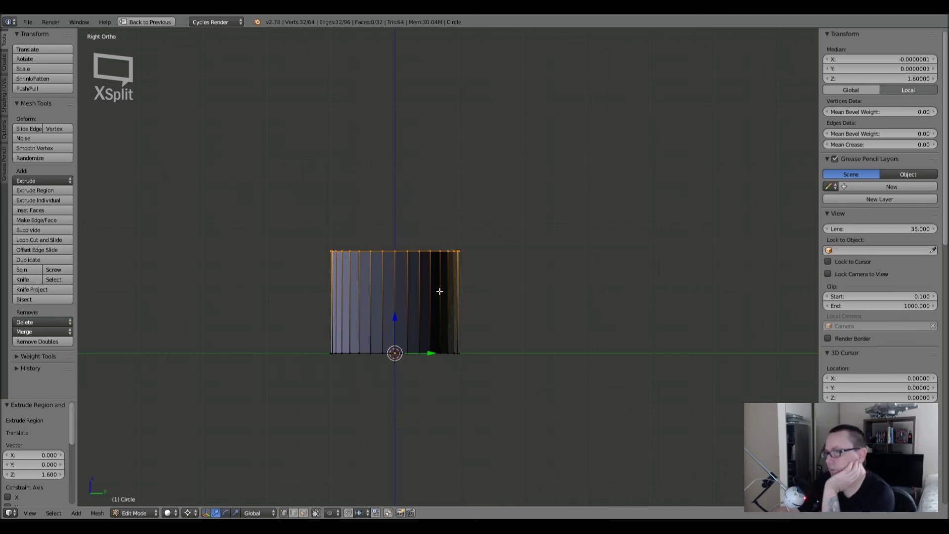
{"action": "key", "text": "a"}
{"action": "key", "text": "a"}
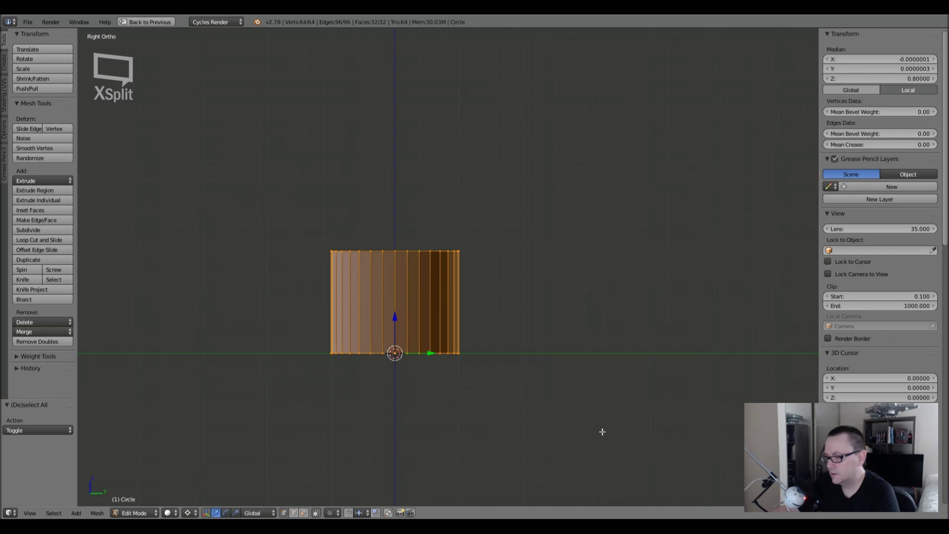
{"action": "key", "text": "s"}
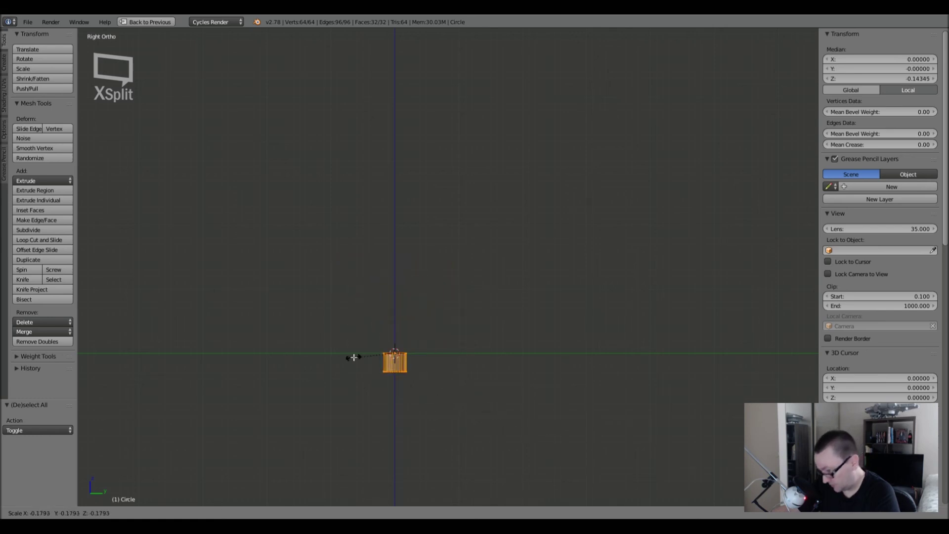
{"action": "right_click", "coordinate": [549, 446]}
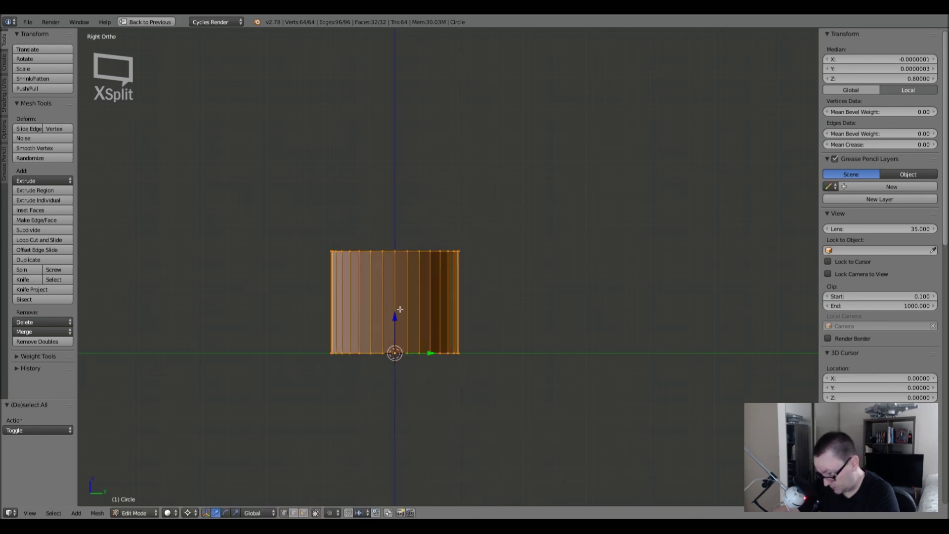
{"action": "scroll", "coordinate": [390, 304], "scroll_direction": "up", "scroll_amount": 3}
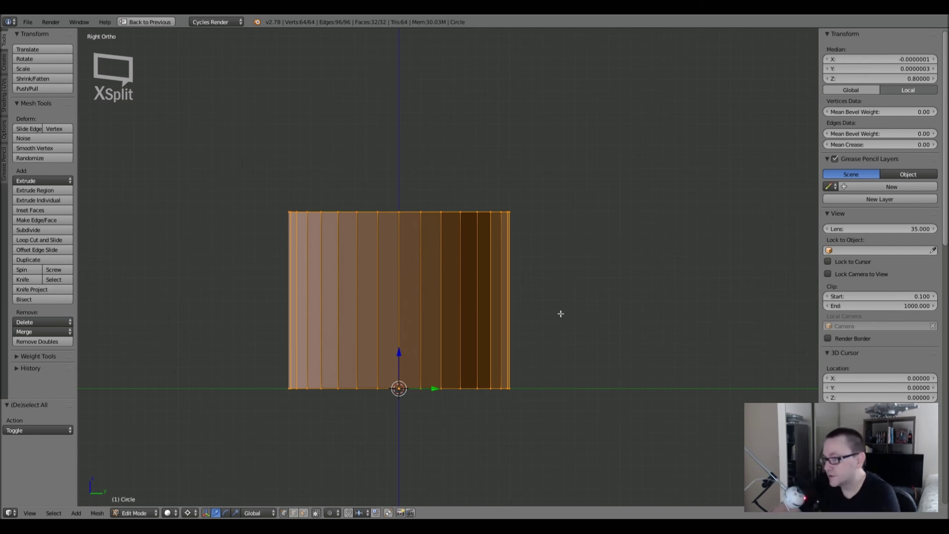
{"action": "middle_click_drag", "start_coordinate": [460, 248], "coordinate": [460, 298]}
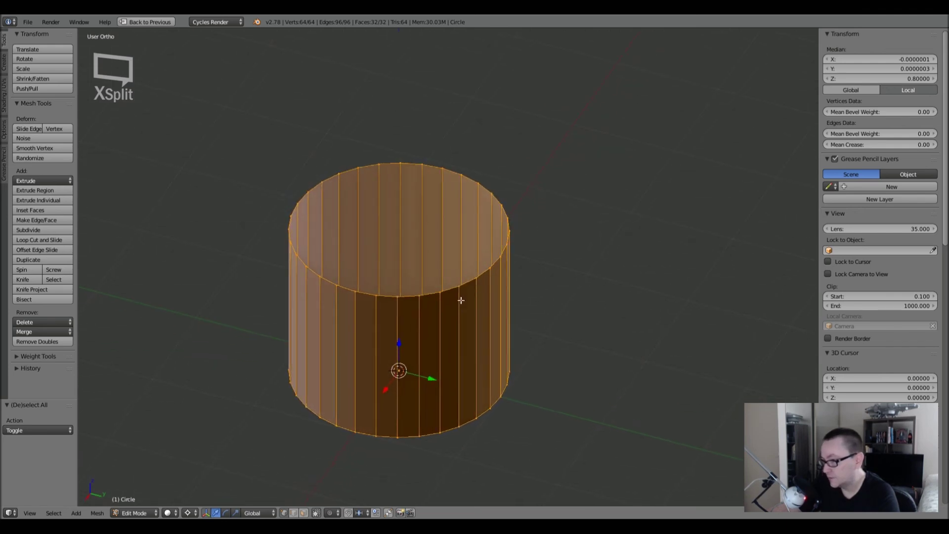
{"action": "key", "text": "s"}
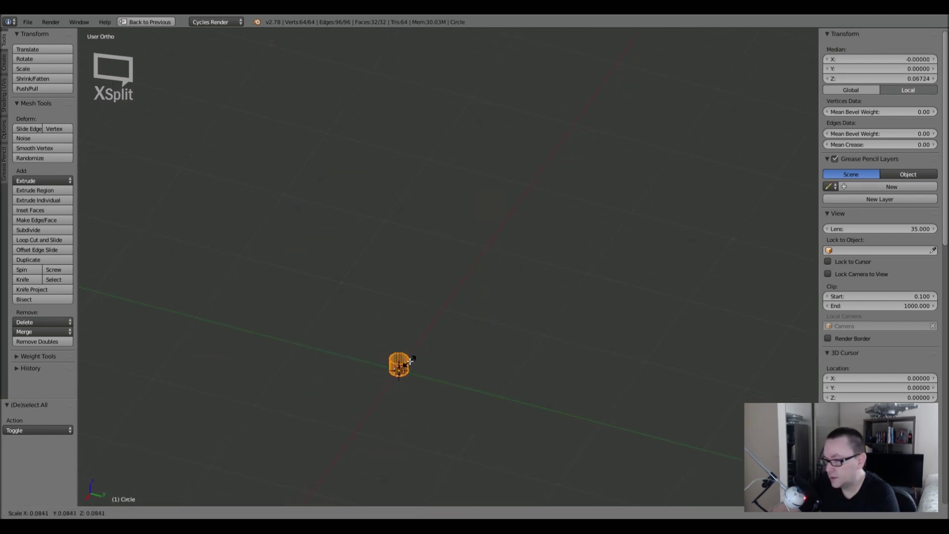
{"action": "left_click", "coordinate": [406, 367]}
{"action": "scroll", "coordinate": [406, 367], "scroll_direction": "up", "scroll_amount": 15}
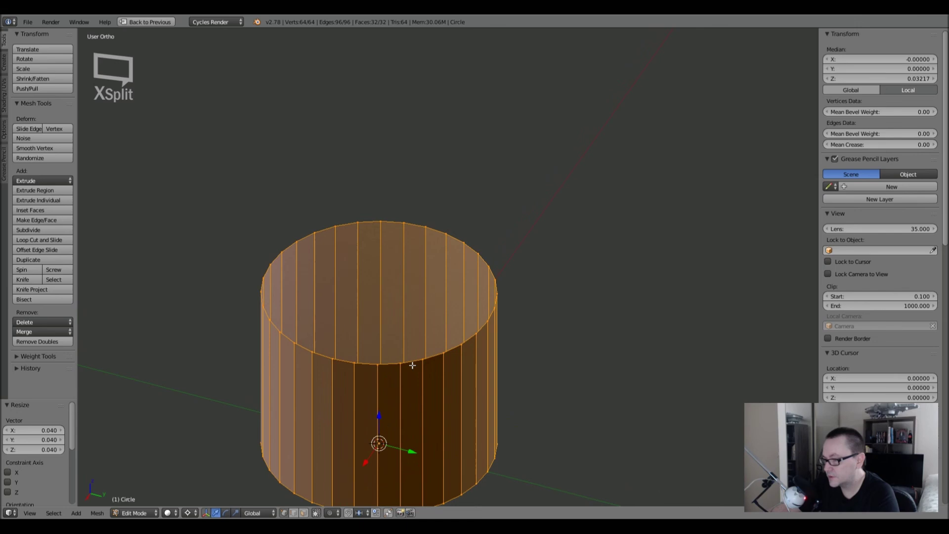
{"action": "scroll", "coordinate": [398, 262], "scroll_direction": "down", "scroll_amount": 4}
Delete the scaled-down cylinder object from the scene.
{"action": "right_click", "coordinate": [388, 273]}
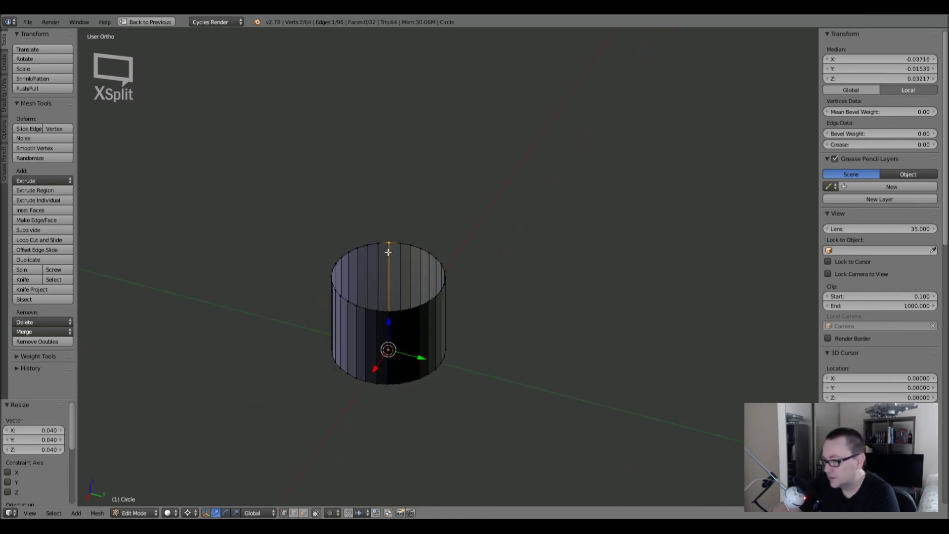
{"action": "right_click", "coordinate": [412, 264], "text": "shift"}
{"action": "scroll", "coordinate": [429, 275], "scroll_direction": "down", "scroll_amount": 8}
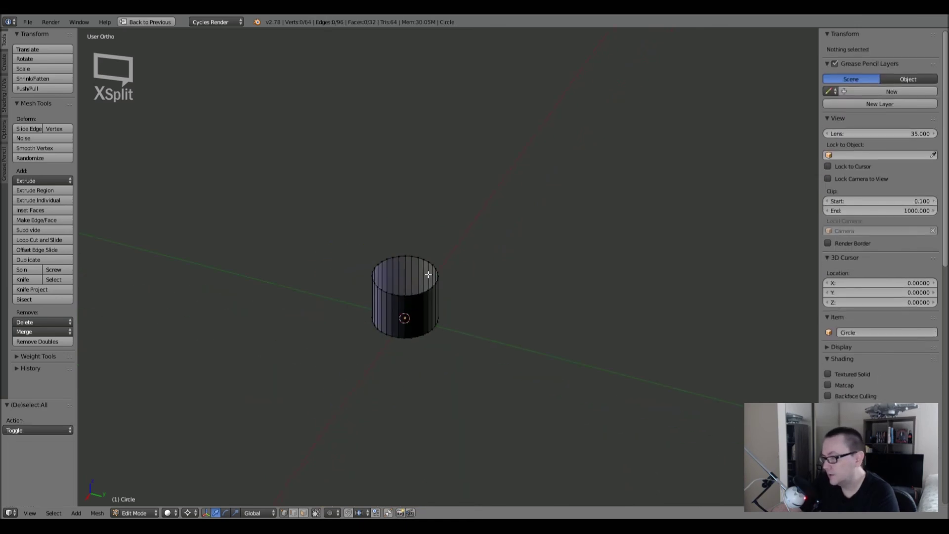
{"action": "key", "text": "Tab"}
{"action": "key", "text": "x"}
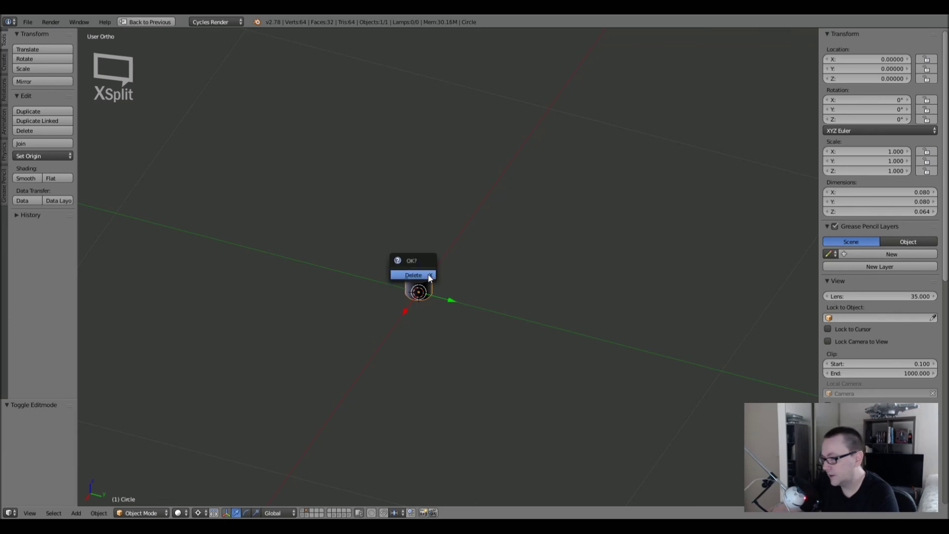
{"action": "left_click", "coordinate": [428, 278]}
Add a Bezier circle curve at the scene origin in top view.
{"action": "key", "text": "KP_7"}
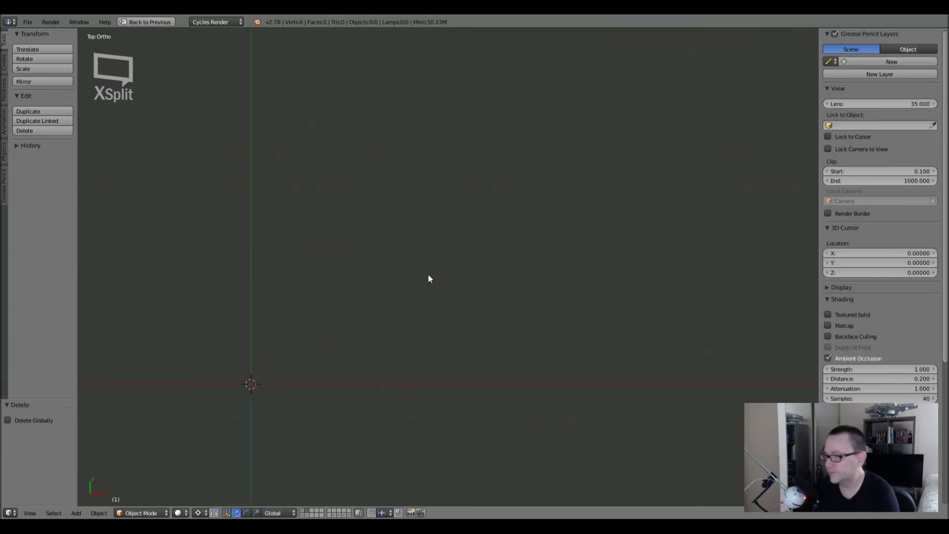
{"action": "middle_click_drag", "start_coordinate": [434, 292], "coordinate": [493, 274], "text": "shift"}
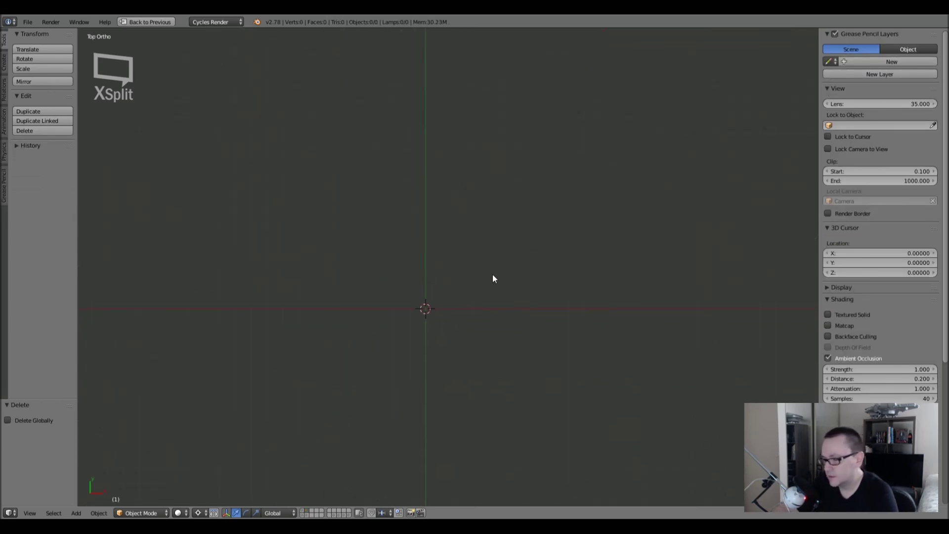
{"action": "key", "text": "shift+a"}
{"action": "mouse_move", "coordinate": [480, 284]}
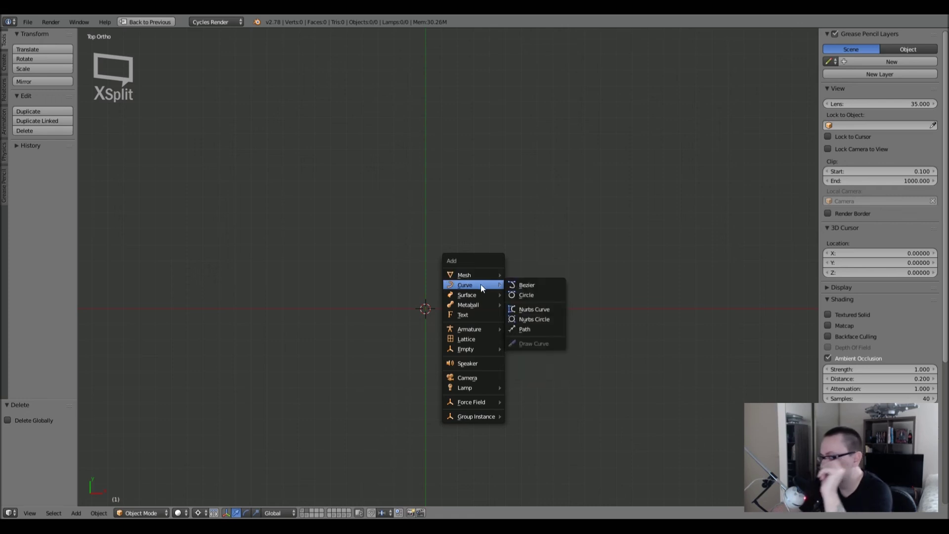
{"action": "left_click", "coordinate": [526, 295]}
Delete the segment between the +X and -Y control points of the Bezier circle.
{"action": "key", "text": "Tab"}
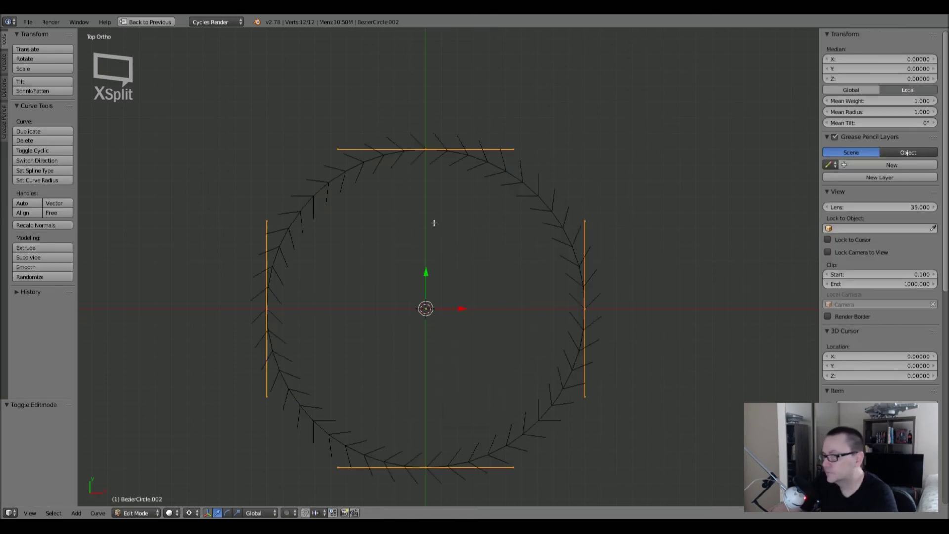
{"action": "scroll", "coordinate": [495, 282], "scroll_direction": "down", "scroll_amount": 1}
{"action": "middle_click_drag", "start_coordinate": [494, 277], "coordinate": [471, 259], "text": "shift"}
{"action": "right_click", "coordinate": [534, 256]}
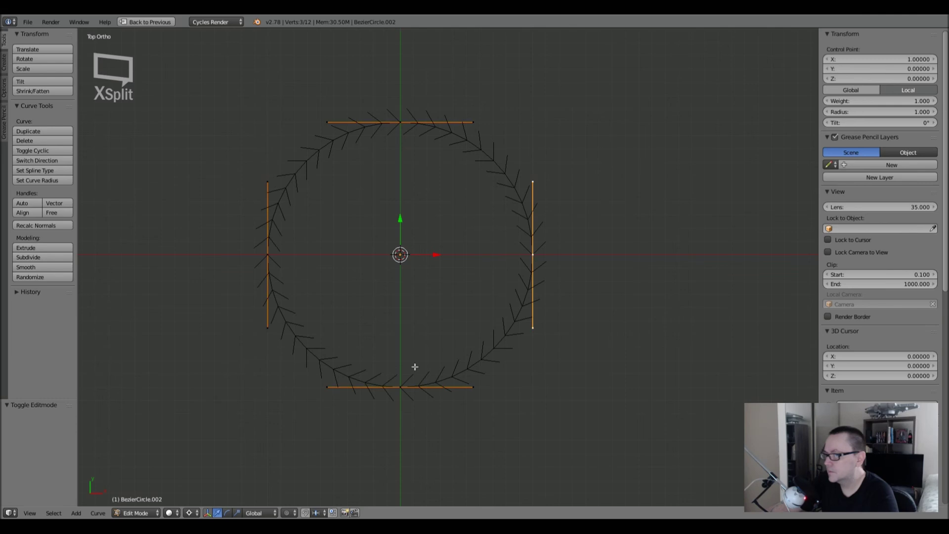
{"action": "right_click", "coordinate": [395, 388], "text": "shift"}
{"action": "key", "text": "x"}
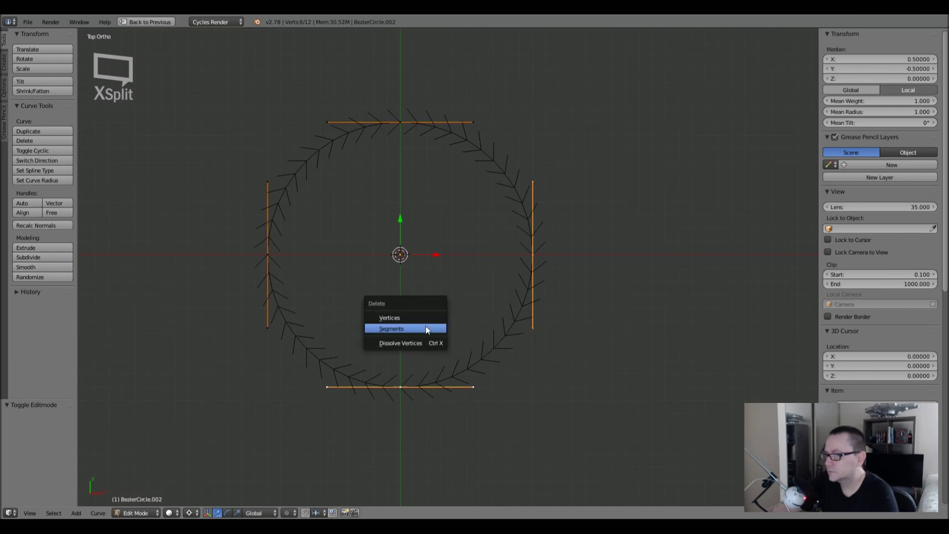
{"action": "left_click", "coordinate": [426, 327]}
Try deleting the open curve's two end control points as vertices, and undo the deletion.
{"action": "right_click", "coordinate": [531, 253]}
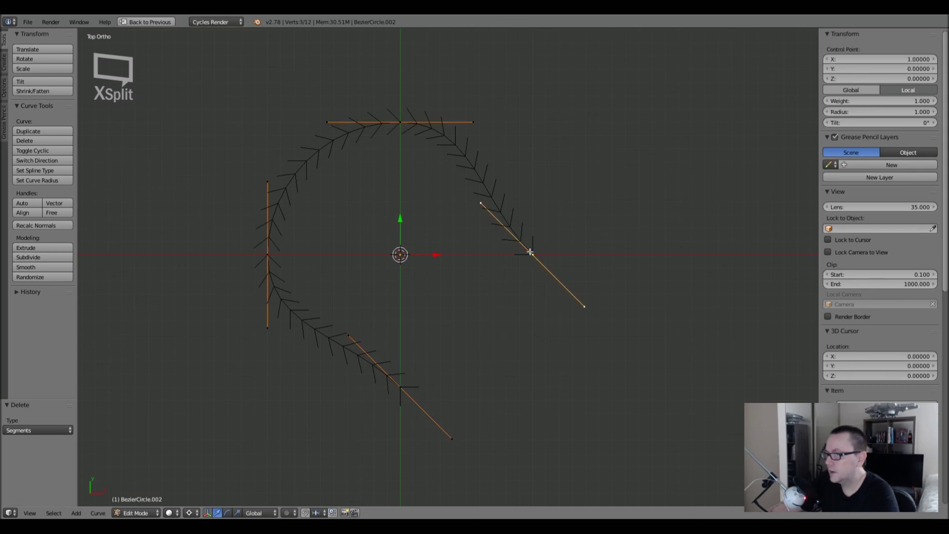
{"action": "right_click", "coordinate": [400, 388], "text": "shift"}
{"action": "key", "text": "x"}
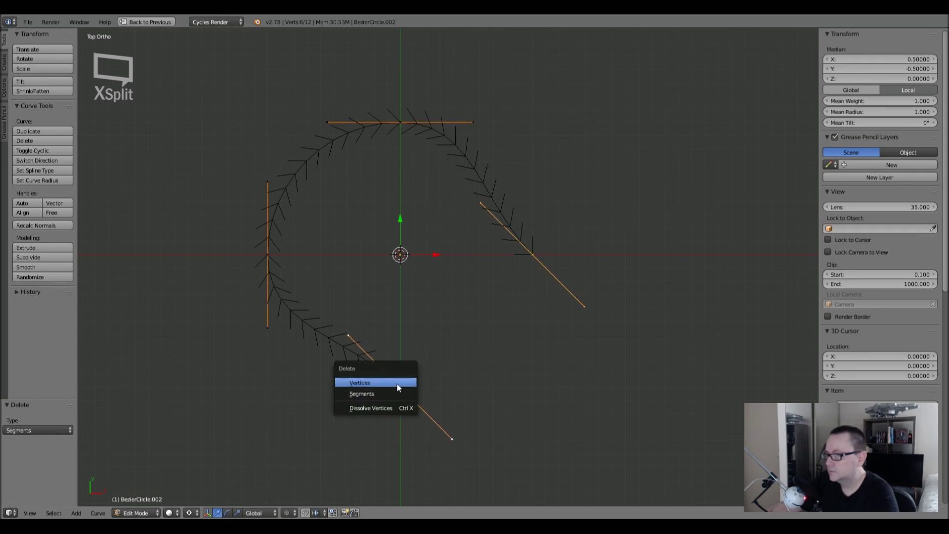
{"action": "left_click", "coordinate": [399, 382]}
{"action": "key", "text": "ctrl+z"}
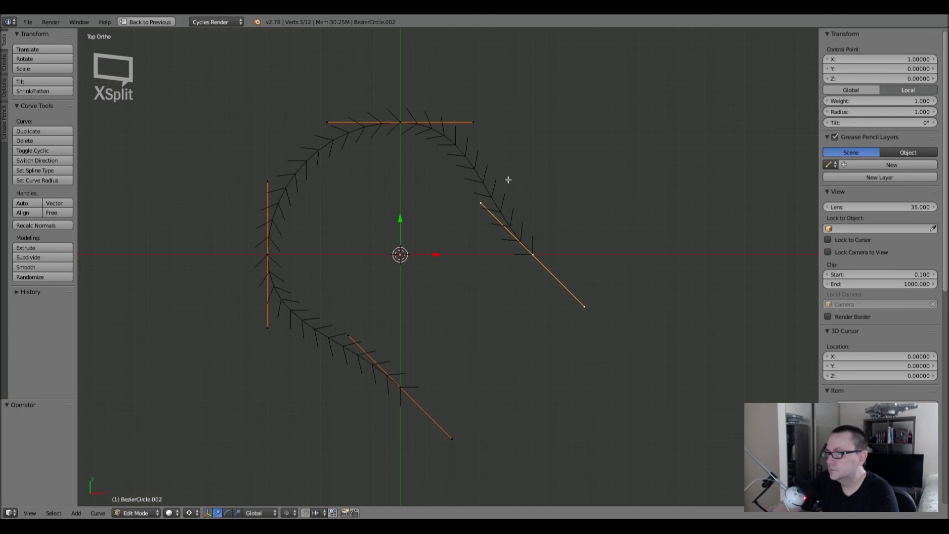
Delete the opened Bezier circle object from the scene.
{"action": "key", "text": "Tab"}
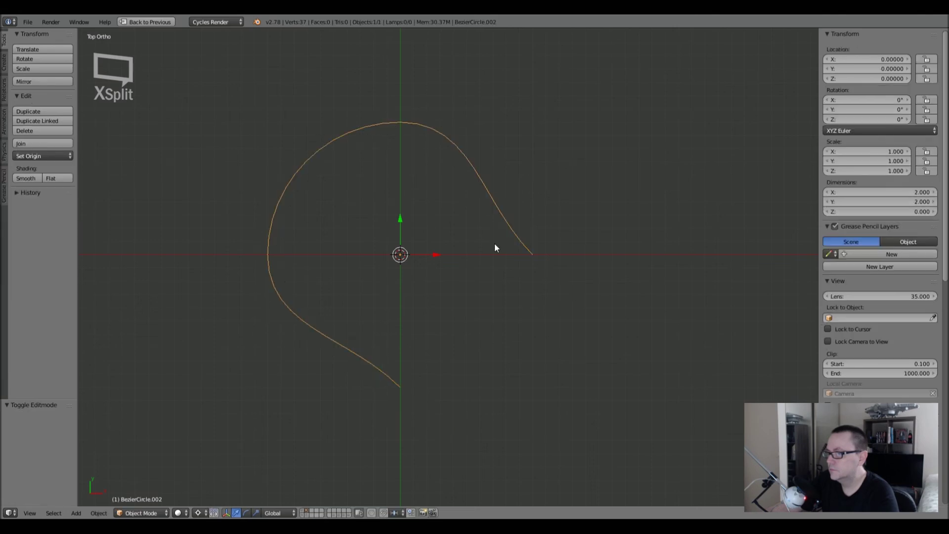
{"action": "key", "text": "x"}
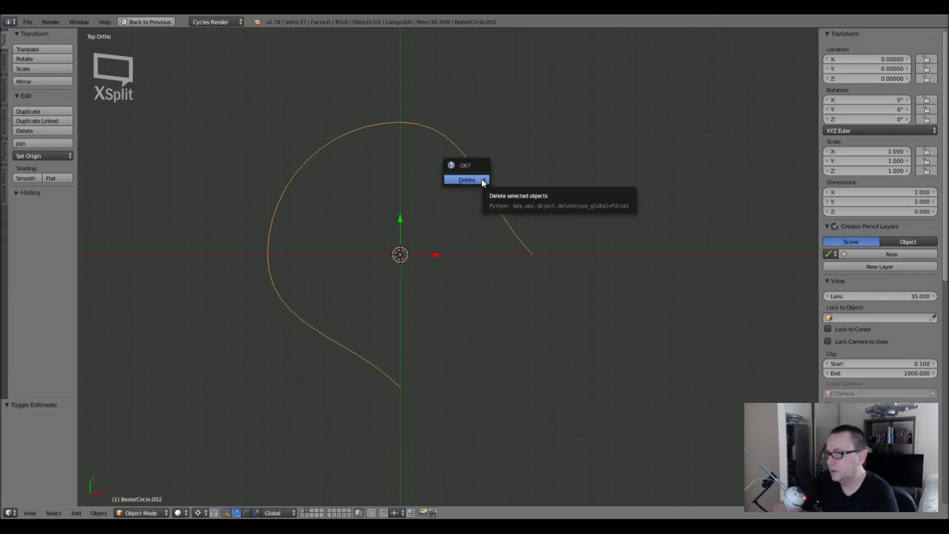
{"action": "left_click", "coordinate": [477, 181]}
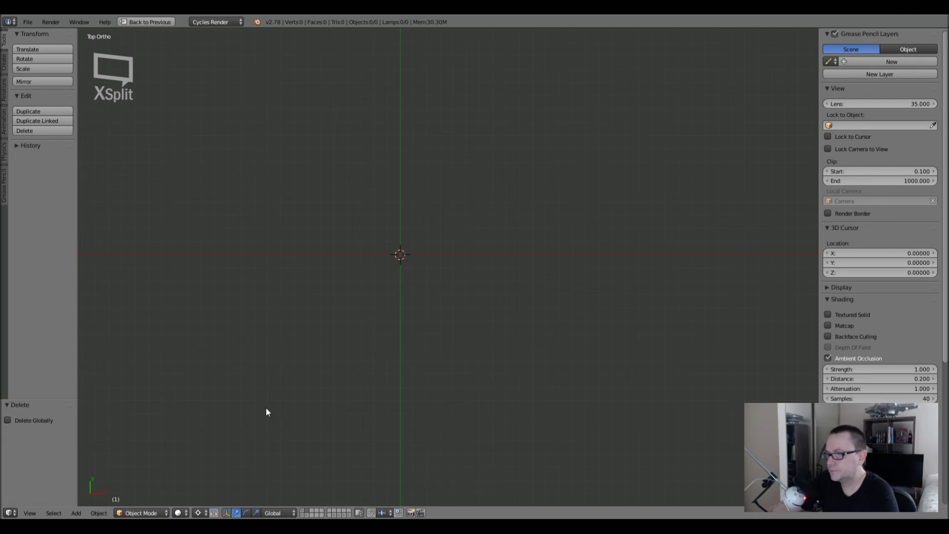
Add a mesh circle with 32 vertices, radius 1 and no fill at the scene origin.
{"action": "key", "text": "shift+a"}
{"action": "mouse_move", "coordinate": [348, 297]}
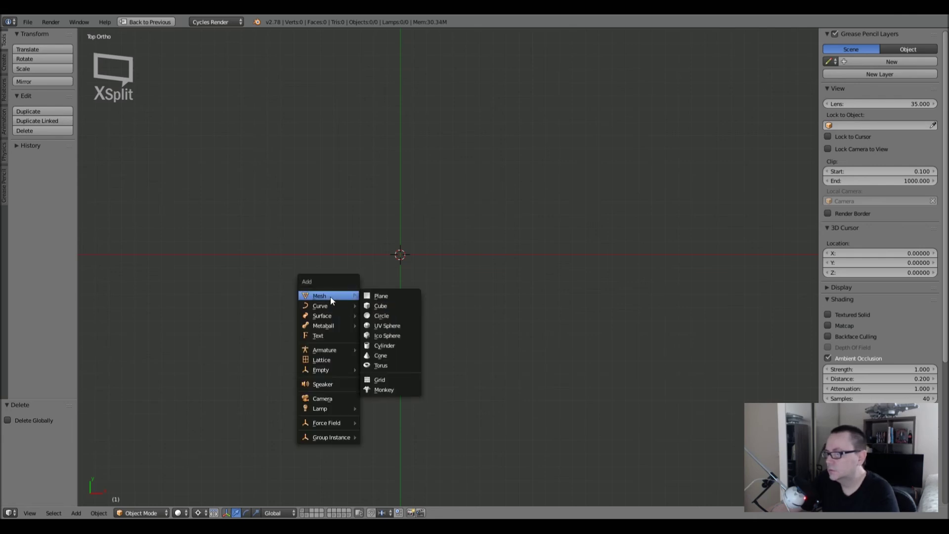
{"action": "left_click", "coordinate": [382, 316]}
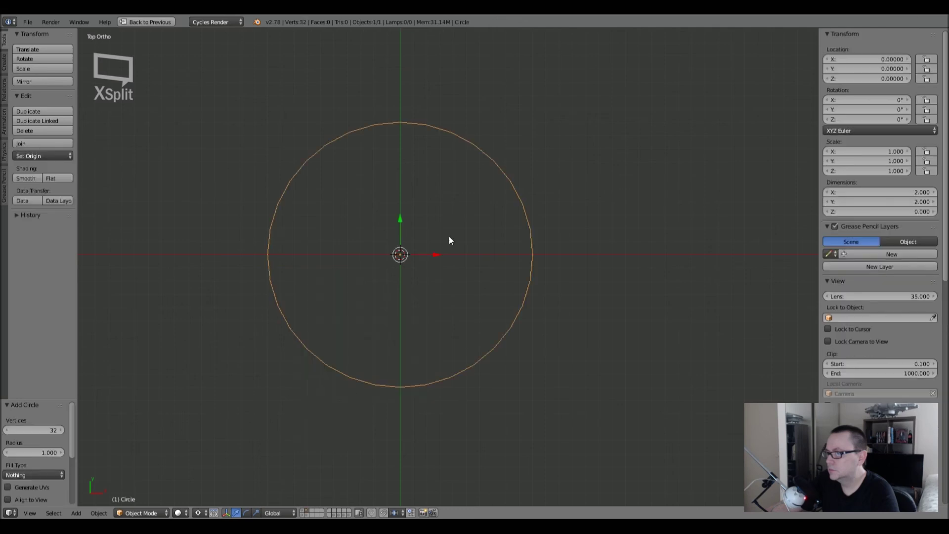
Reduce the mesh circle to a quarter arc between the -X and +Y axes by deleting all its other vertices.
{"action": "key", "text": "Tab"}
{"action": "key", "text": "a"}
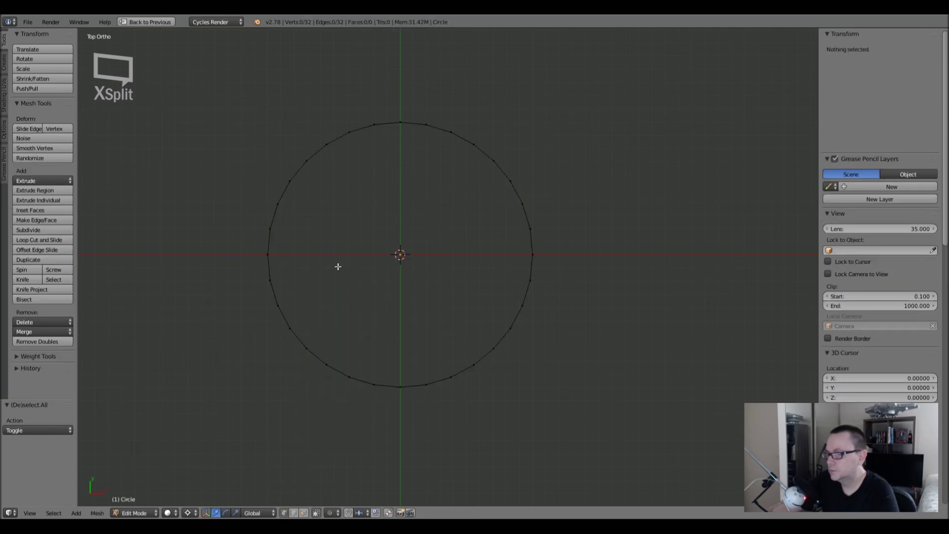
{"action": "key", "text": "b"}
{"action": "key", "text": "Escape"}
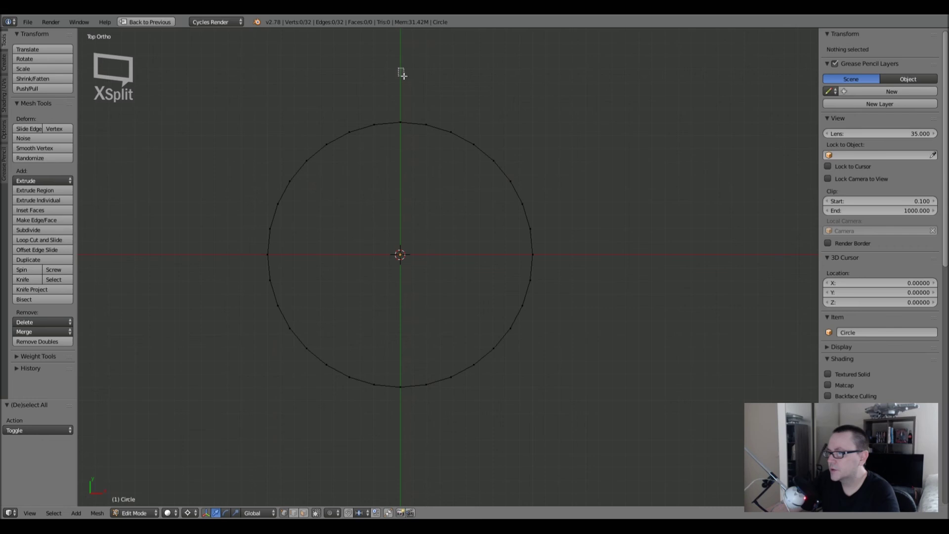
{"action": "key", "text": "b"}
{"action": "left_click_drag", "start_coordinate": [406, 65], "coordinate": [593, 457]}
{"action": "key", "text": "b"}
{"action": "left_click_drag", "start_coordinate": [558, 259], "coordinate": [216, 484]}
{"action": "key", "text": "x"}
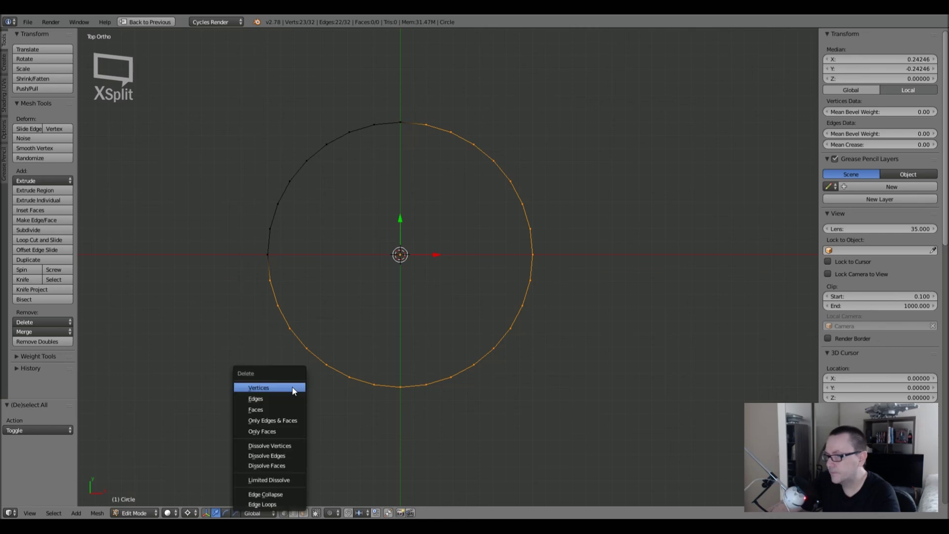
{"action": "left_click", "coordinate": [292, 387]}
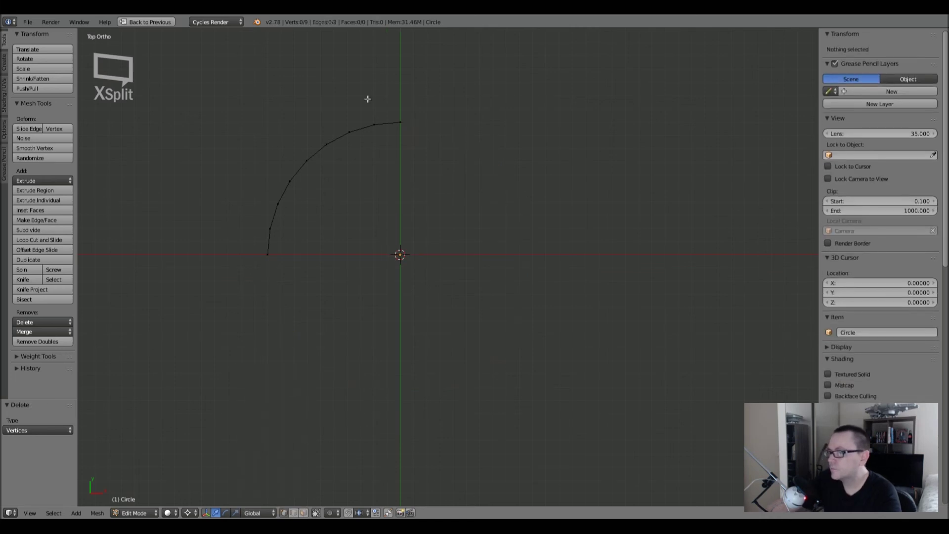
{"action": "key", "text": "Tab"}
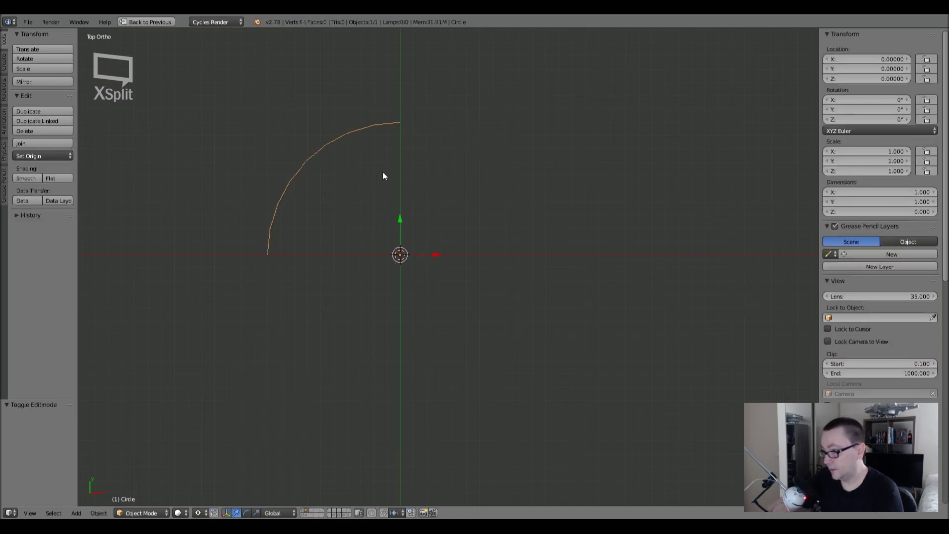
Convert the quarter arc to a curve and extrude its upper end about 0.917 along the X axis.
{"action": "key", "text": "alt+c"}
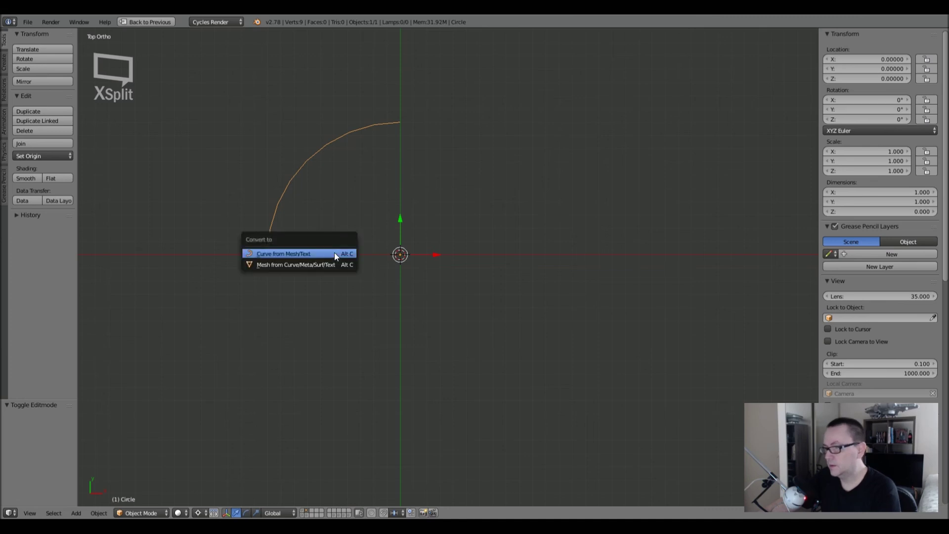
{"action": "left_click", "coordinate": [275, 254]}
{"action": "key", "text": "Tab"}
{"action": "right_click", "coordinate": [411, 125]}
{"action": "key", "text": "e"}
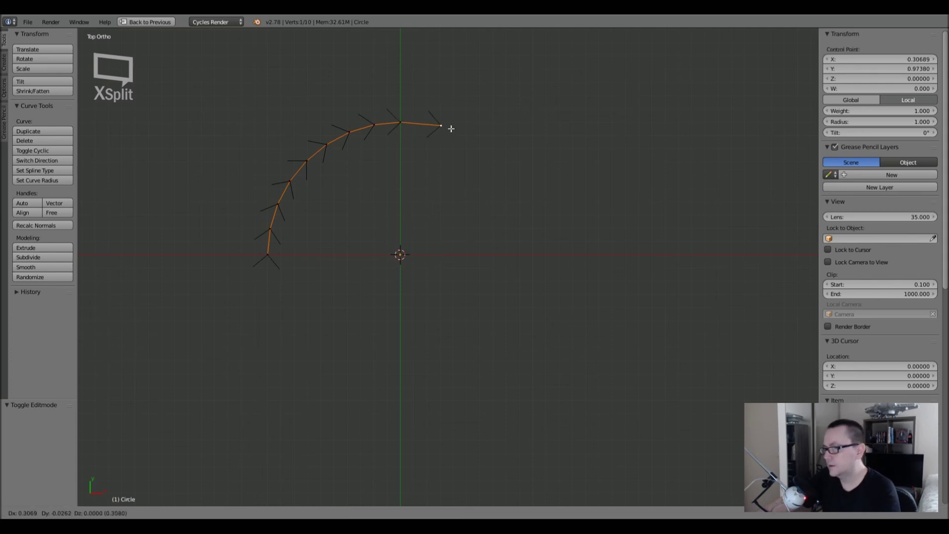
{"action": "key", "text": "x"}
{"action": "left_click", "coordinate": [531, 132]}
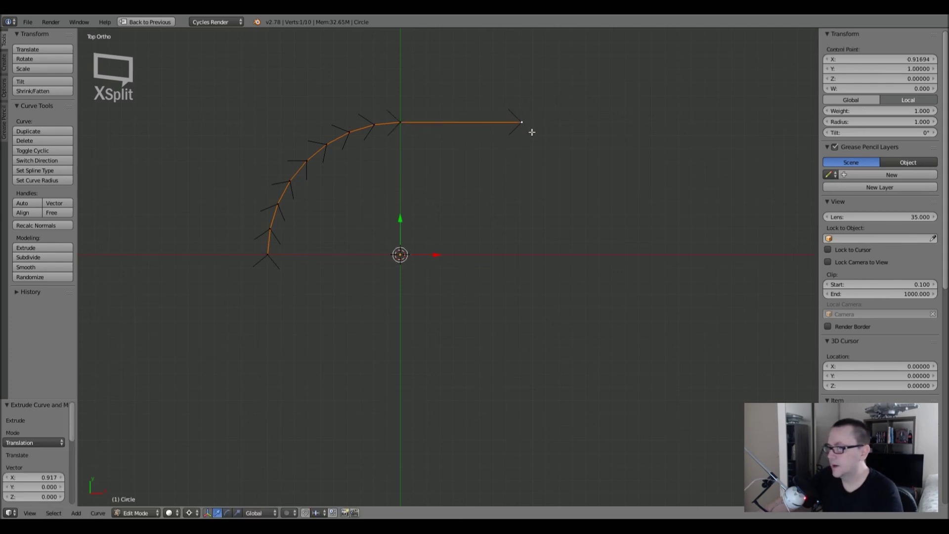
Extrude the arc's lower end about 1.104 in the negative Y direction, and return to Object Mode.
{"action": "key", "text": "e"}
{"action": "key", "text": "x"}
{"action": "key", "text": "y"}
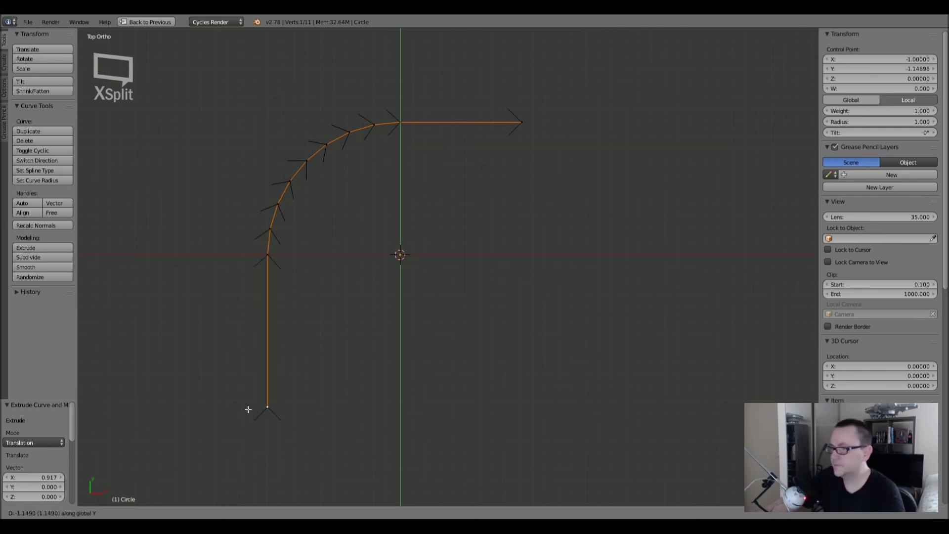
{"action": "left_click", "coordinate": [248, 401]}
{"action": "scroll", "coordinate": [344, 280], "scroll_direction": "down", "scroll_amount": 2}
{"action": "scroll", "coordinate": [343, 280], "scroll_direction": "down", "scroll_amount": 1}
{"action": "middle_click_drag", "start_coordinate": [427, 278], "coordinate": [372, 286], "text": "shift"}
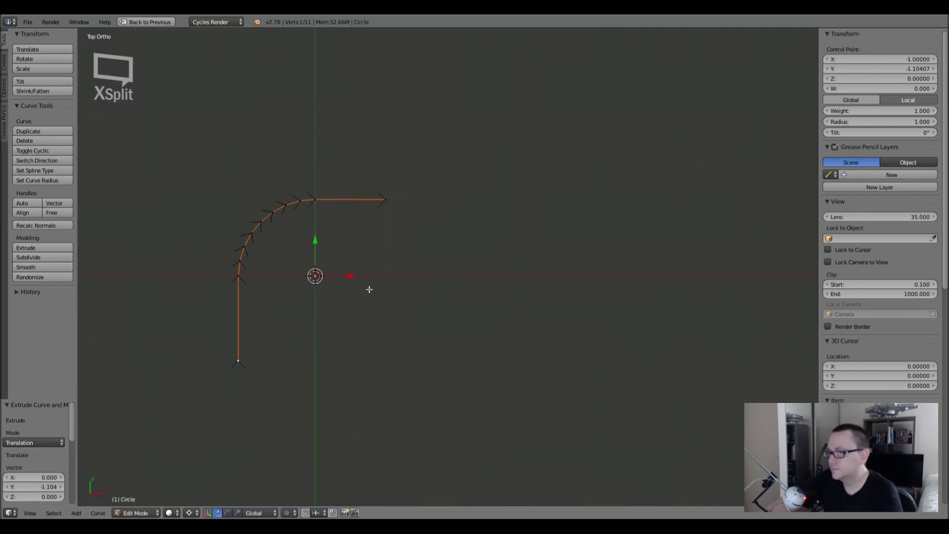
{"action": "key", "text": "a"}
{"action": "key", "text": "a"}
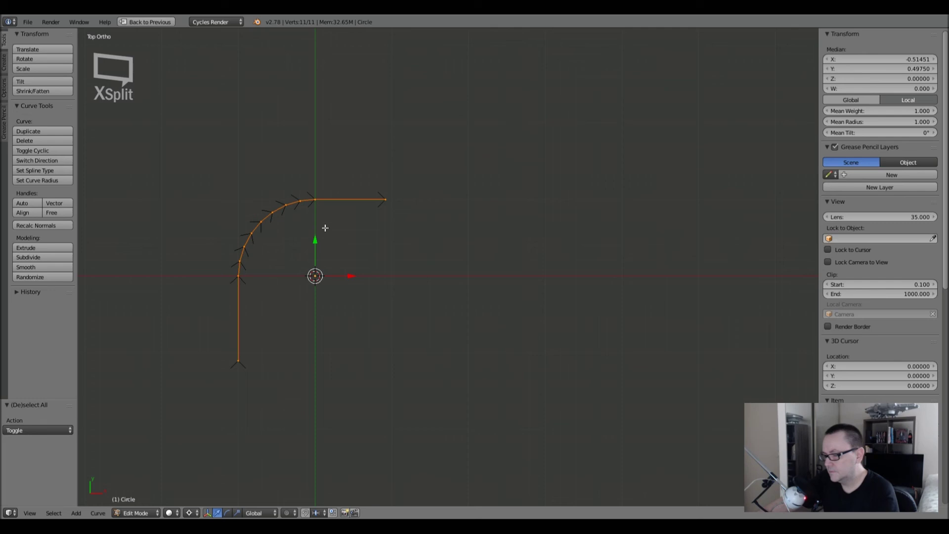
{"action": "key", "text": "Tab"}
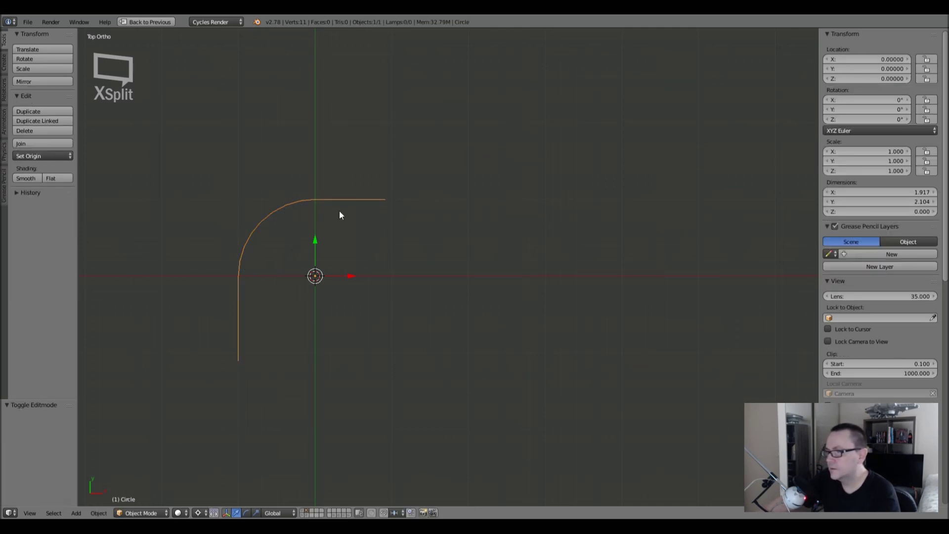
Set the curve's fill mode to Full and its bevel depth to about 0.104 to form a pipe.
{"action": "middle_click_drag", "start_coordinate": [318, 218], "coordinate": [301, 296], "text": "shift"}
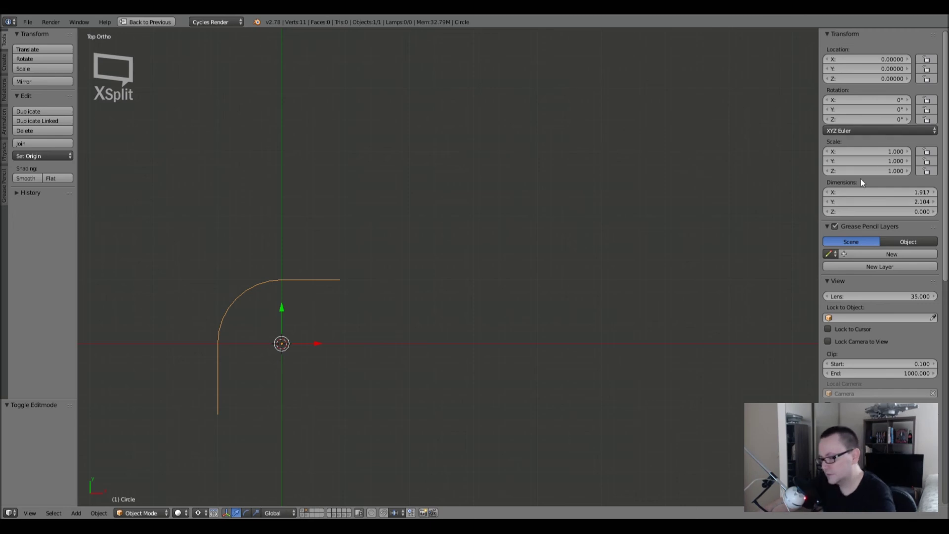
{"action": "key", "text": "ctrl+Up"}
{"action": "left_click", "coordinate": [920, 120]}
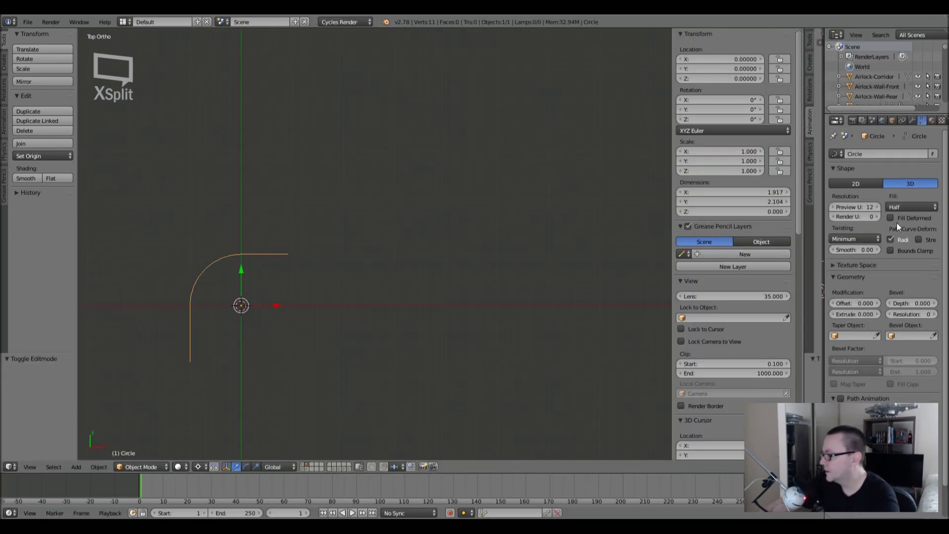
{"action": "left_click", "coordinate": [893, 208]}
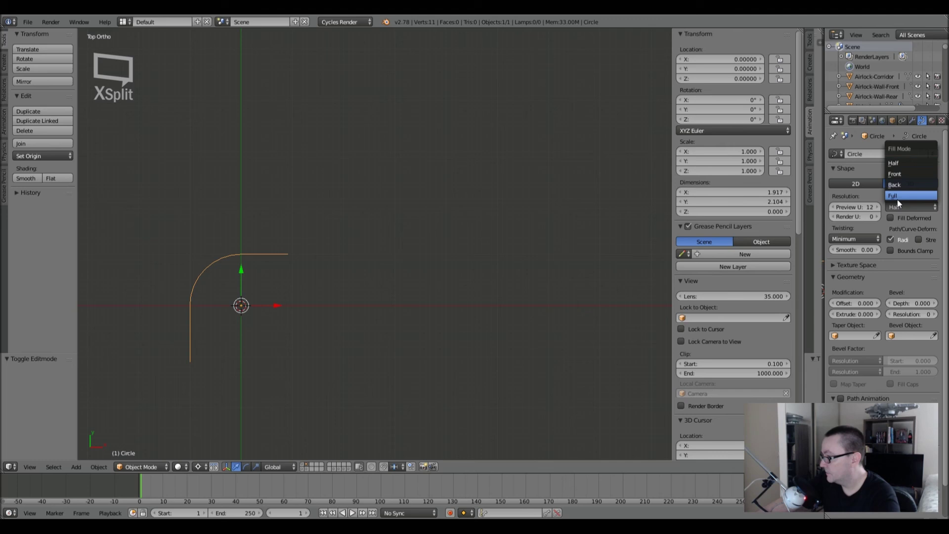
{"action": "left_click", "coordinate": [898, 195]}
{"action": "scroll", "coordinate": [168, 305], "scroll_direction": "up", "scroll_amount": 4}
{"action": "key", "text": "space"}
{"action": "middle_click_drag", "start_coordinate": [282, 275], "coordinate": [287, 233], "text": "shift"}
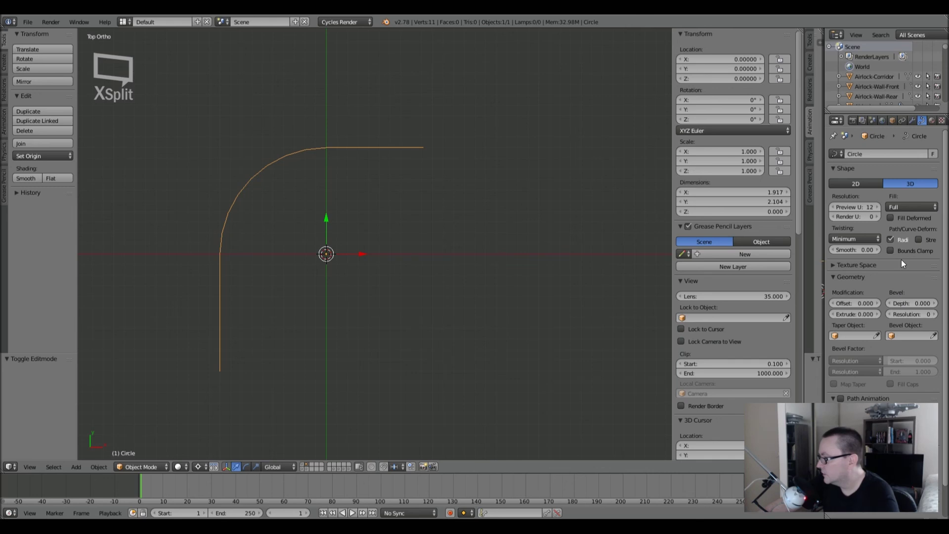
{"action": "scroll", "coordinate": [897, 271], "scroll_direction": "down", "scroll_amount": 2}
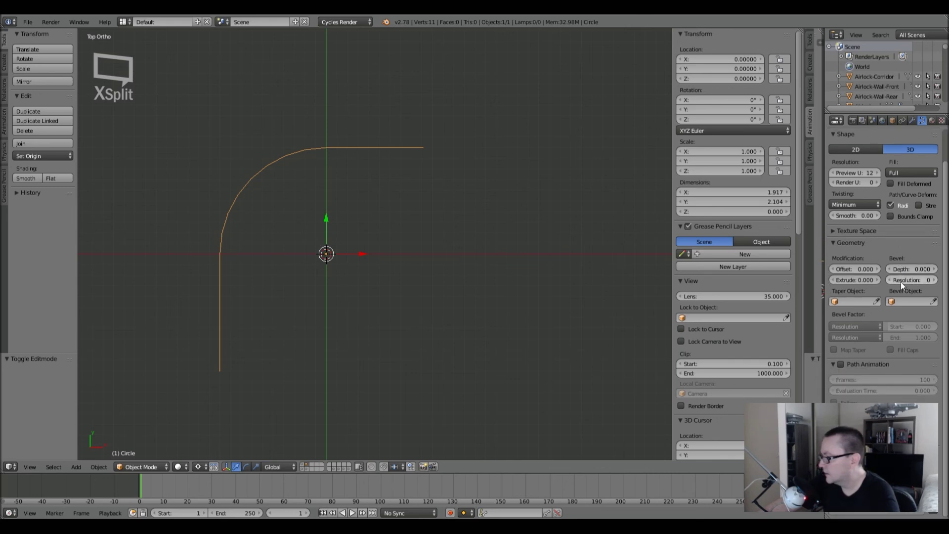
{"action": "mouse_move", "coordinate": [898, 269]}
{"action": "left_mouse_down"}
{"action": "mouse_move", "coordinate": [931, 269]}
{"action": "mouse_move", "coordinate": [908, 269]}
{"action": "left_mouse_up"}
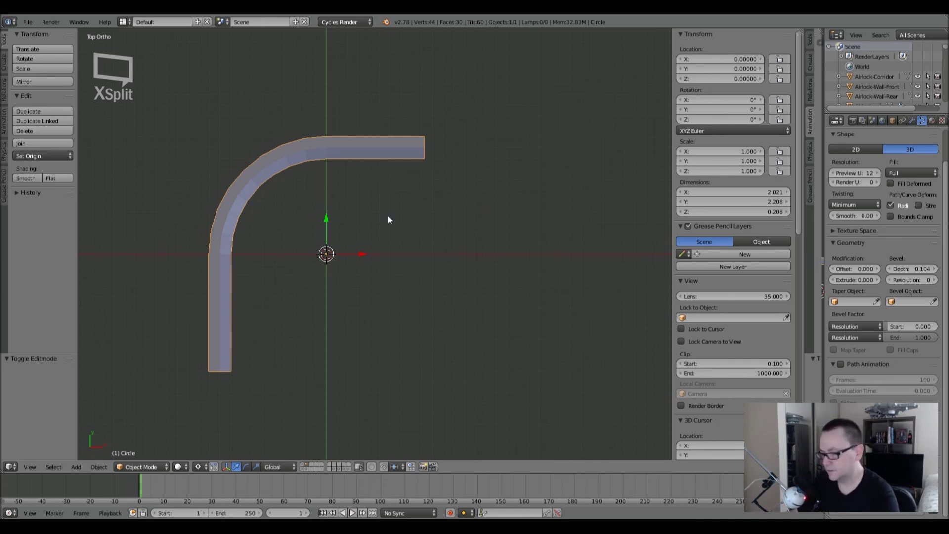
Set the pipe's bevel resolution to 2.
{"action": "key", "text": "alt+c"}
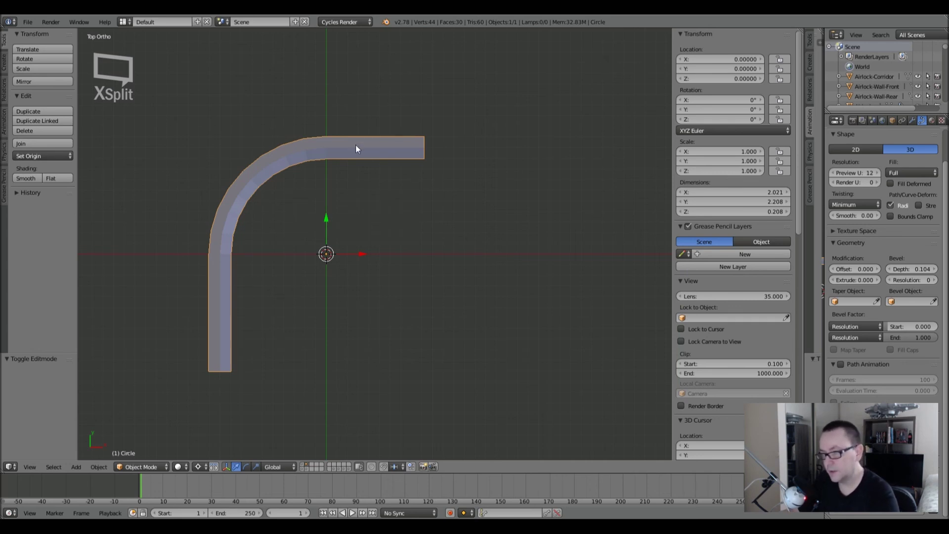
{"action": "key", "text": "z"}
{"action": "key", "text": "z"}
{"action": "middle_click_drag", "start_coordinate": [305, 173], "coordinate": [377, 244]}
{"action": "scroll", "coordinate": [461, 286], "scroll_direction": "up", "scroll_amount": 5}
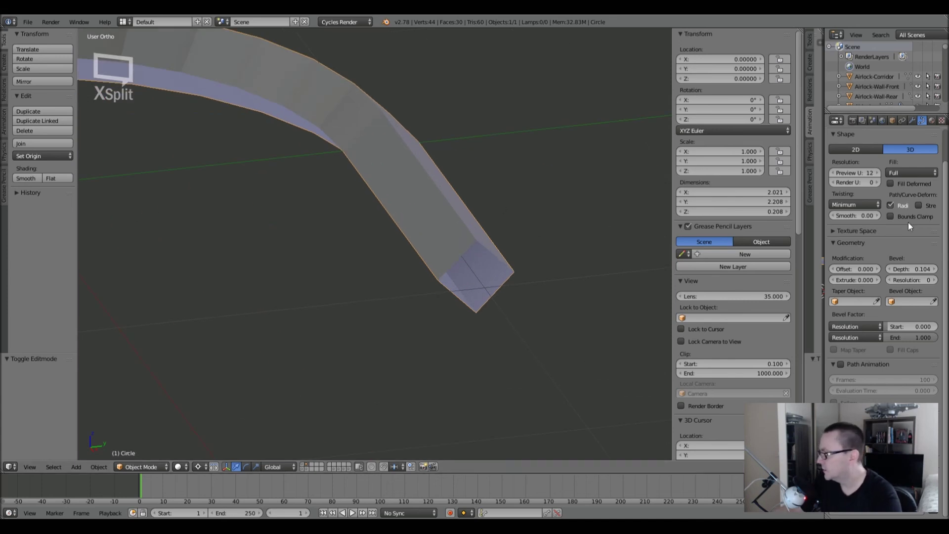
{"action": "left_click", "coordinate": [934, 280]}
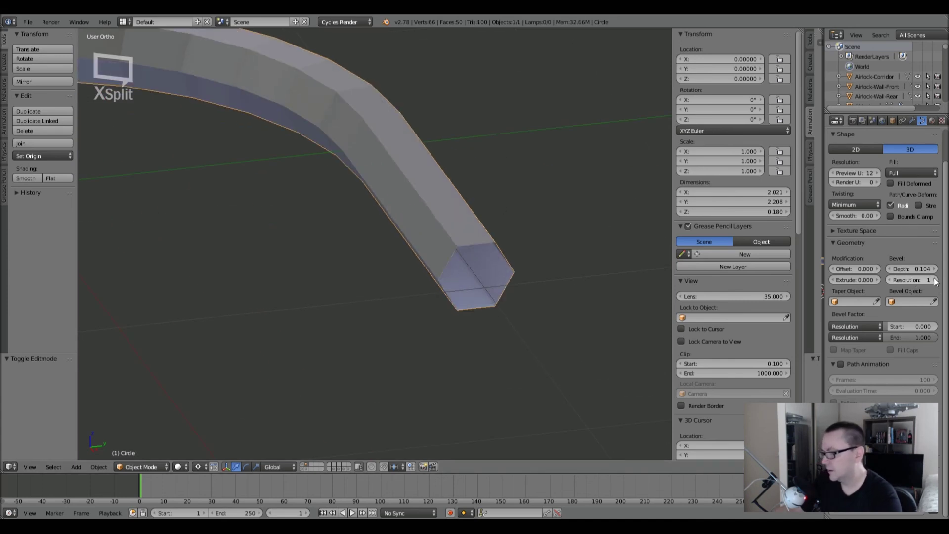
{"action": "left_click_drag", "start_coordinate": [935, 280], "coordinate": [934, 280]}
{"action": "left_click", "coordinate": [890, 280]}
{"action": "left_click", "coordinate": [890, 280]}
{"action": "left_click", "coordinate": [891, 280]}
{"action": "left_click", "coordinate": [891, 280]}
{"action": "left_click", "coordinate": [891, 280]}
{"action": "left_click", "coordinate": [891, 280]}
{"action": "left_click", "coordinate": [890, 279]}
{"action": "left_click", "coordinate": [891, 280]}
{"action": "left_click", "coordinate": [891, 279]}
{"action": "left_click", "coordinate": [890, 280]}
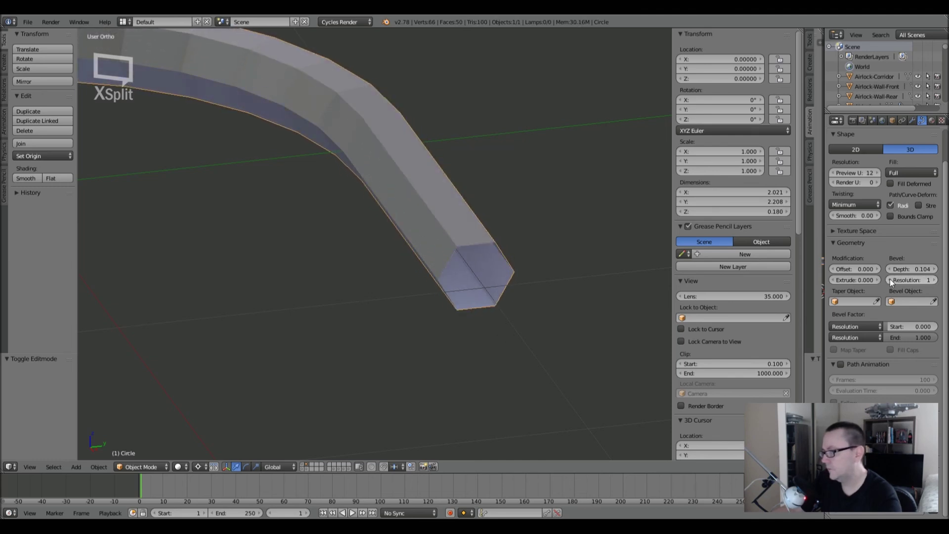
{"action": "left_click", "coordinate": [935, 280]}
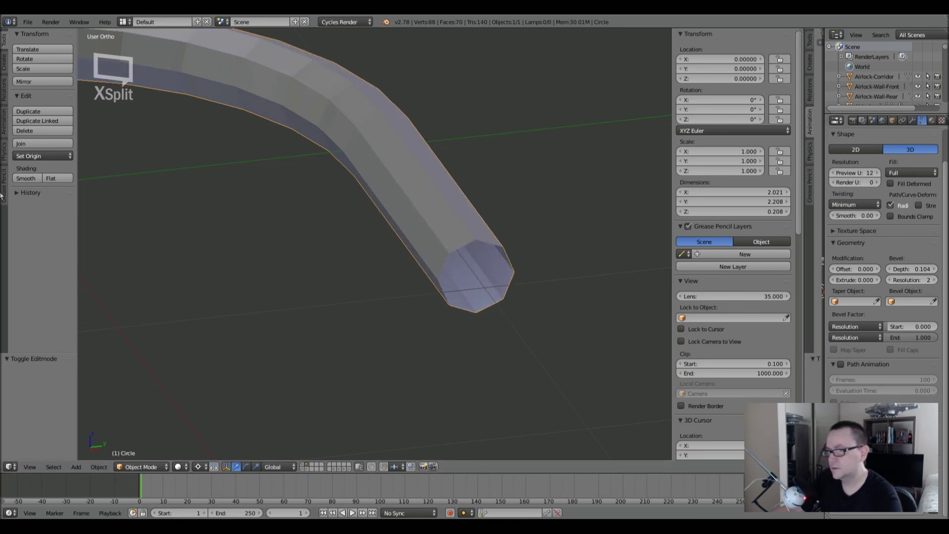
Shade the pipe smooth and set its bevel resolution to 1.
{"action": "left_click", "coordinate": [26, 178]}
{"action": "scroll", "coordinate": [330, 154], "scroll_direction": "down", "scroll_amount": 5}
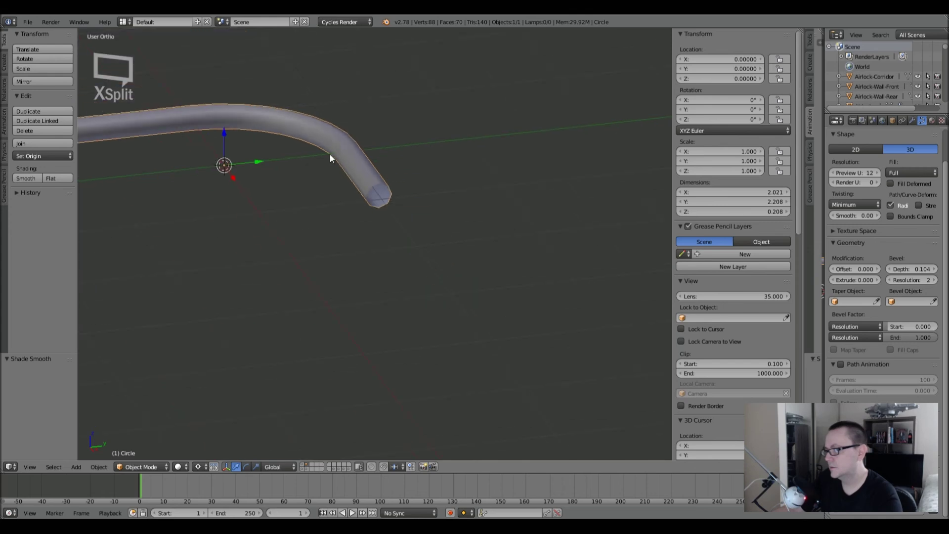
{"action": "scroll", "coordinate": [378, 156], "scroll_direction": "up", "scroll_amount": 4}
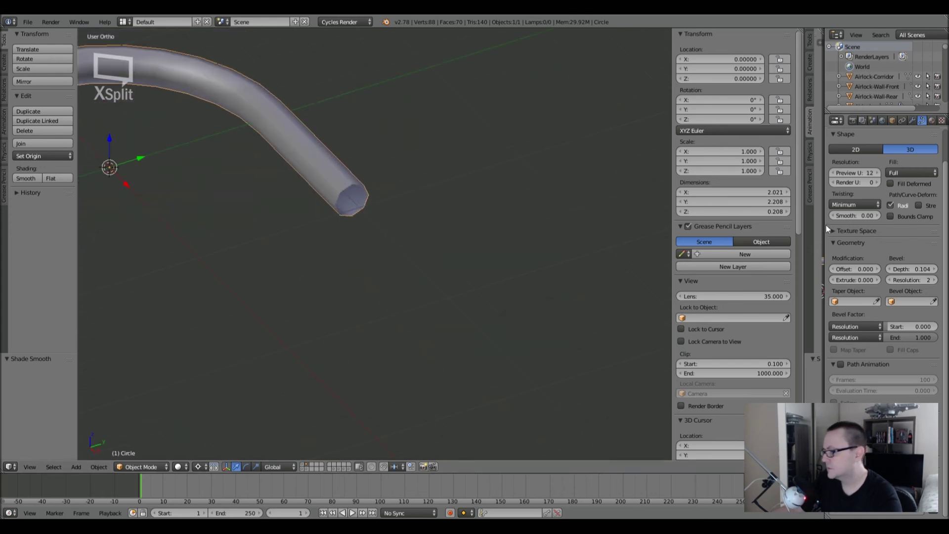
{"action": "left_click_drag", "start_coordinate": [932, 281], "coordinate": [915, 281]}
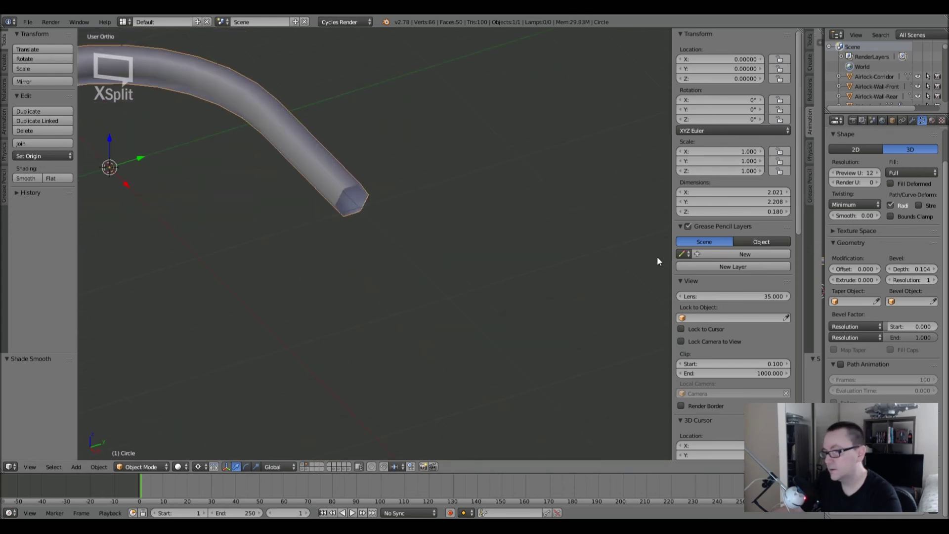
{"action": "scroll", "coordinate": [352, 221], "scroll_direction": "down", "scroll_amount": 3}
{"action": "middle_click_drag", "start_coordinate": [352, 220], "coordinate": [401, 225]}
{"action": "scroll", "coordinate": [401, 225], "scroll_direction": "up", "scroll_amount": 2}
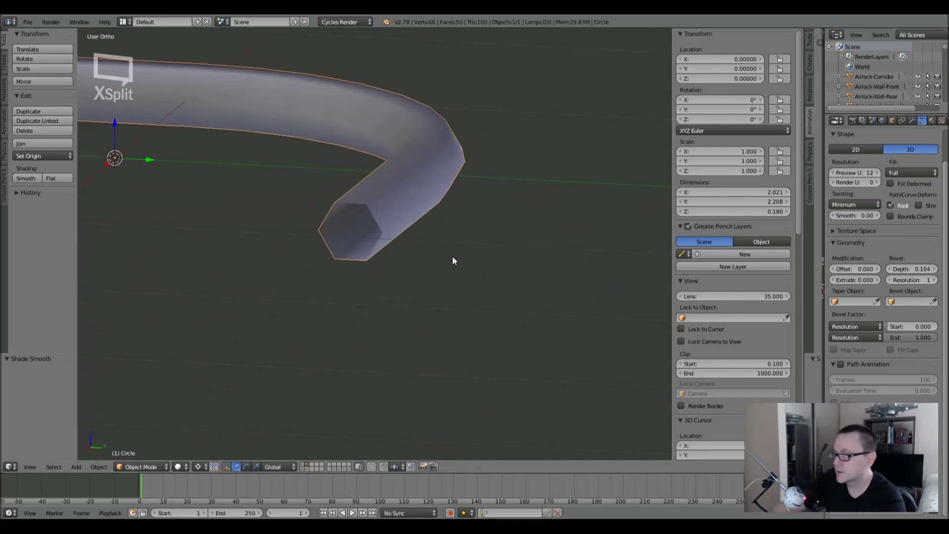
Display the pipe in wireframe from the top view.
{"action": "scroll", "coordinate": [228, 221], "scroll_direction": "down", "scroll_amount": 5}
{"action": "middle_click_drag", "start_coordinate": [177, 215], "coordinate": [297, 256]}
{"action": "key", "text": "KP_7"}
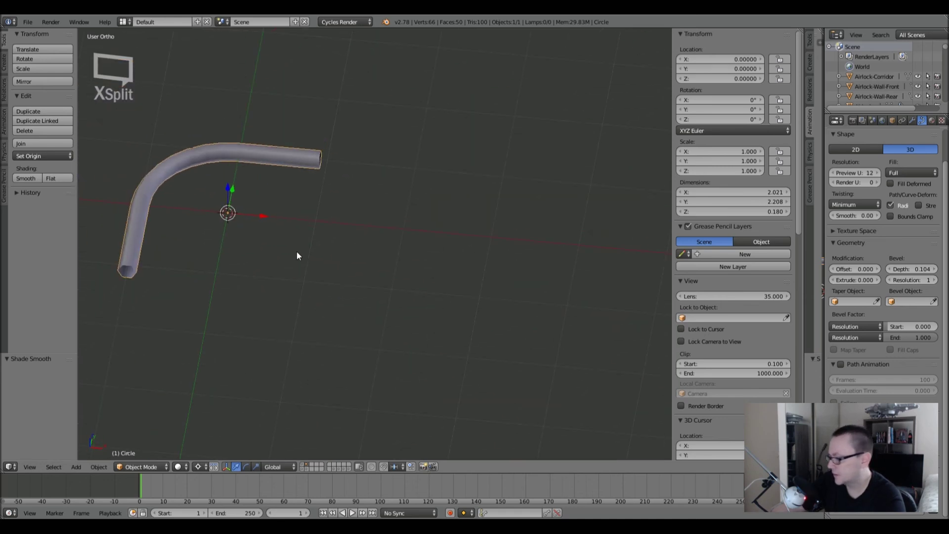
{"action": "key", "text": "z"}
{"action": "middle_click_drag", "start_coordinate": [221, 127], "coordinate": [274, 258], "text": "shift"}
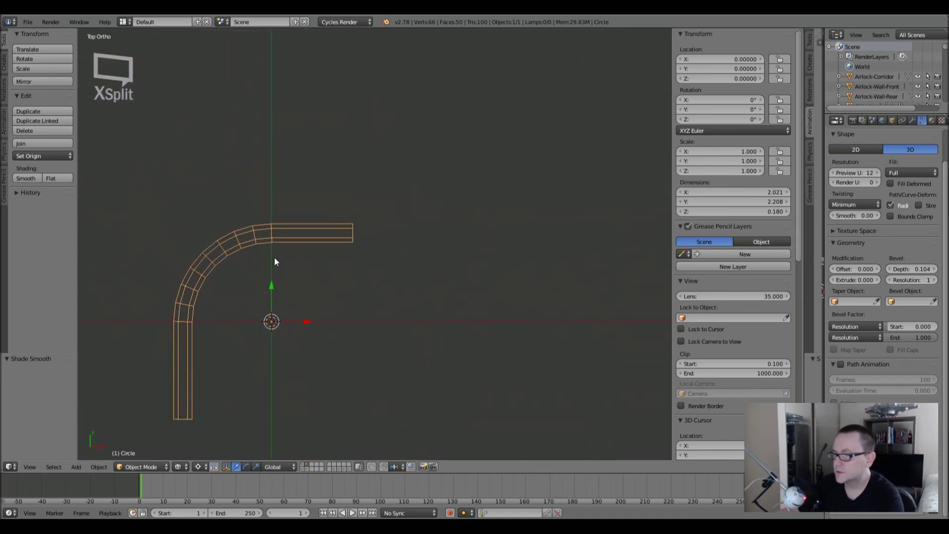
{"action": "scroll", "coordinate": [372, 233], "scroll_direction": "down", "scroll_amount": 2}
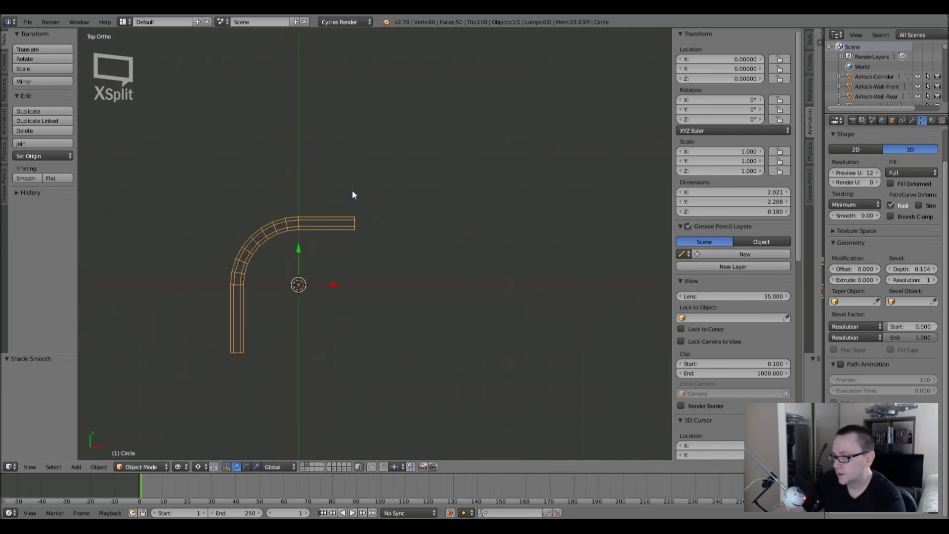
{"action": "scroll", "coordinate": [349, 216], "scroll_direction": "up", "scroll_amount": 3}
{"action": "key", "text": "Tab"}
{"action": "key", "text": "Tab"}
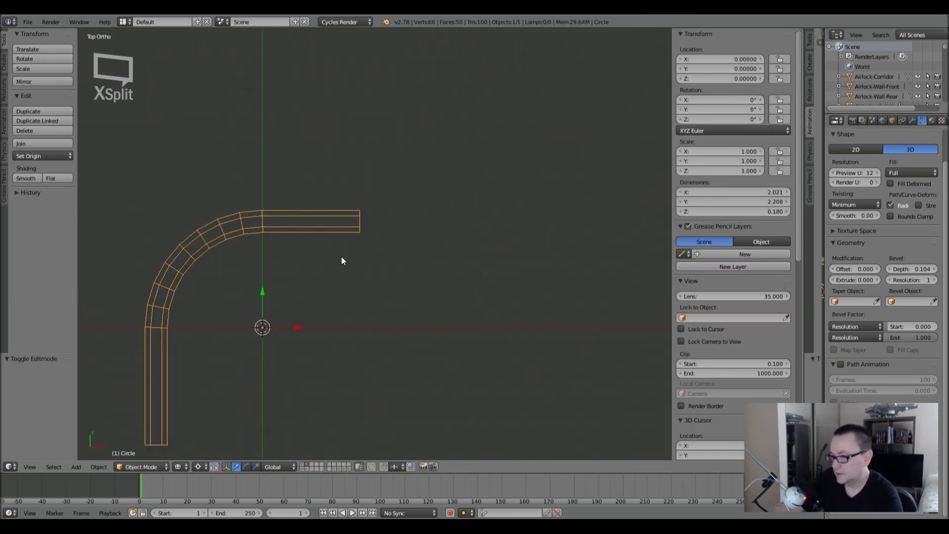
{"action": "key", "text": "Tab"}
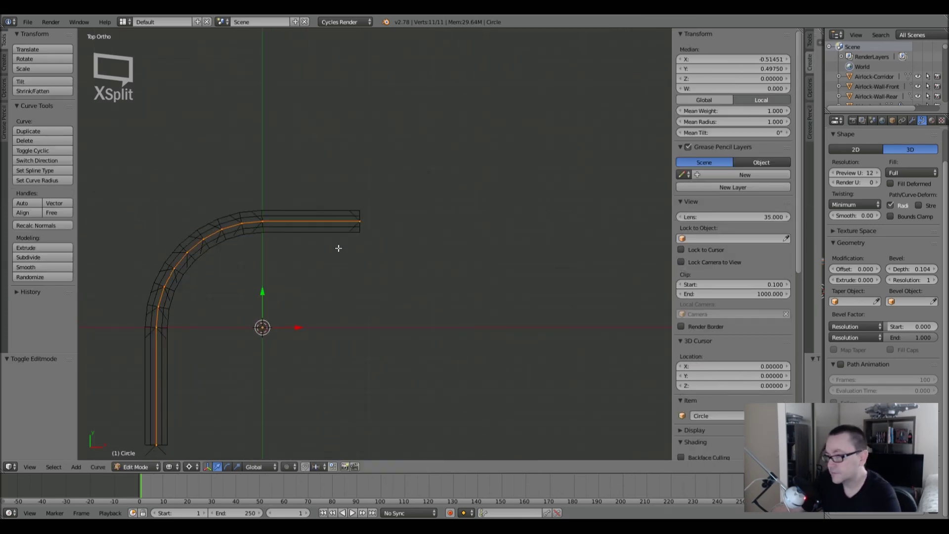
{"action": "scroll", "coordinate": [338, 254], "scroll_direction": "down", "scroll_amount": 2}
{"action": "middle_click_drag", "start_coordinate": [339, 256], "coordinate": [311, 220], "text": "shift"}
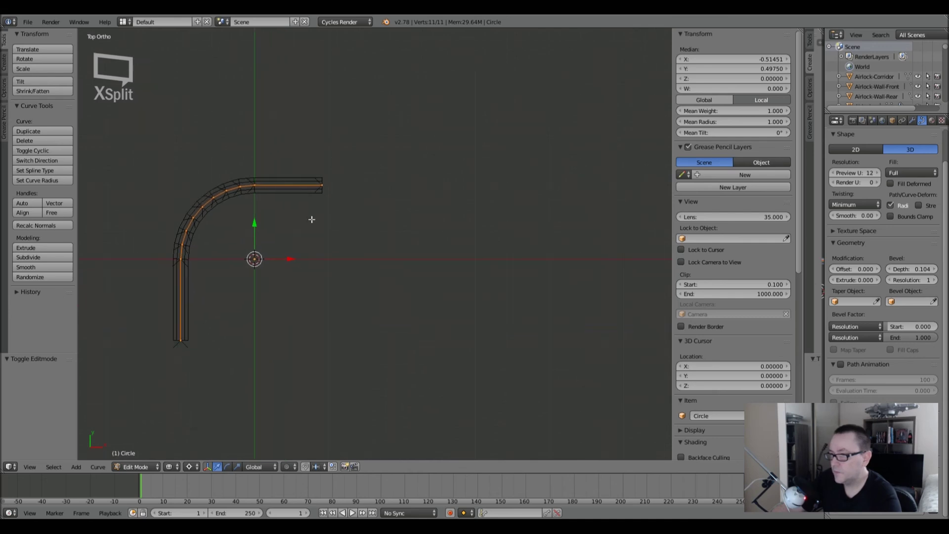
{"action": "key", "text": "Tab"}
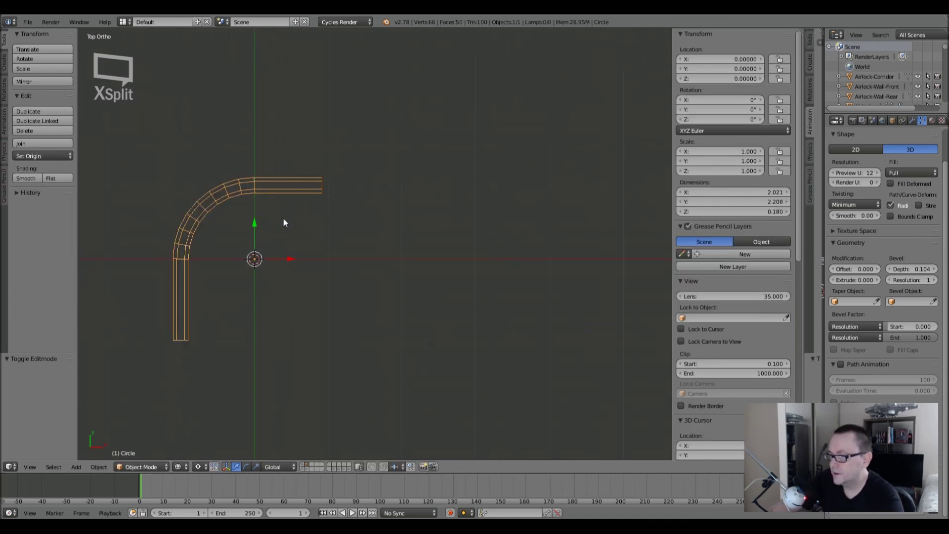
{"action": "key", "text": "Tab"}
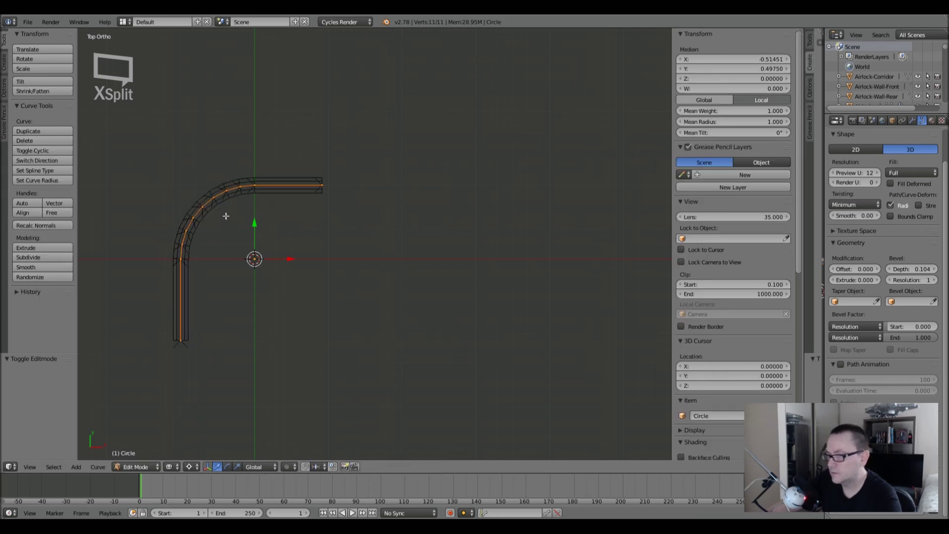
{"action": "key", "text": "Tab"}
Duplicate the pipe and move the copy about 2.406 along the X axis.
{"action": "key", "text": "shift+d"}
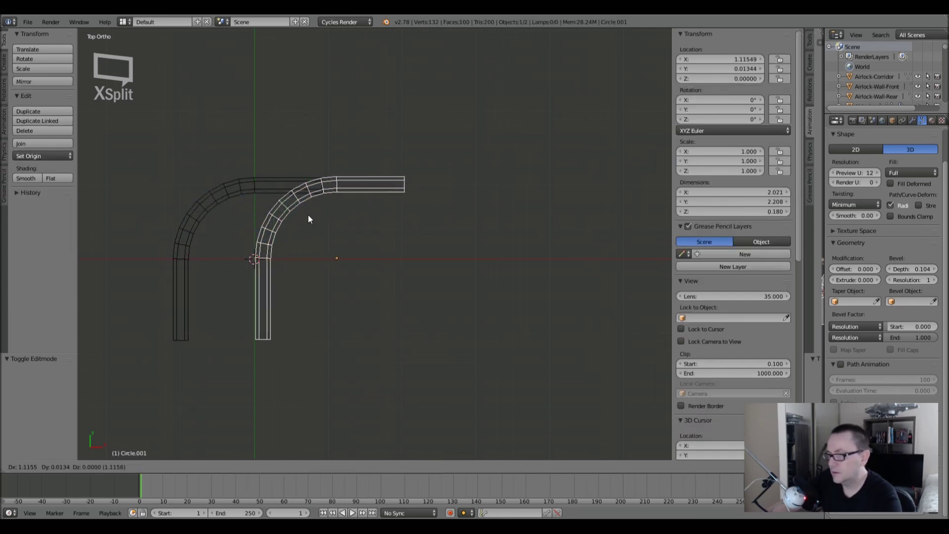
{"action": "right_click", "coordinate": [297, 251]}
{"action": "key", "text": "g"}
{"action": "key", "text": "x"}
{"action": "left_click", "coordinate": [464, 273]}
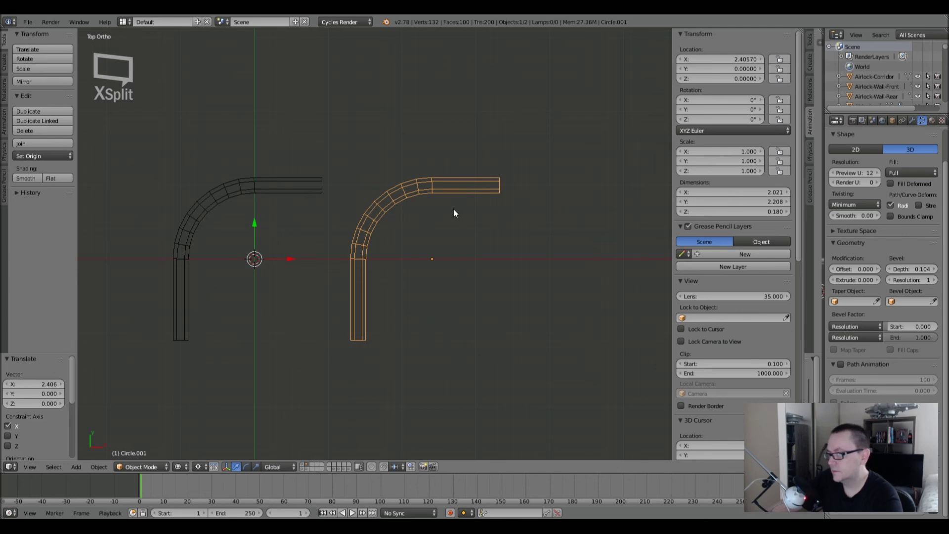
Rotate the pipe copy 180° and place it up and to the right of the original, lining up their horizontal ends.
{"action": "type", "text": "r180"}
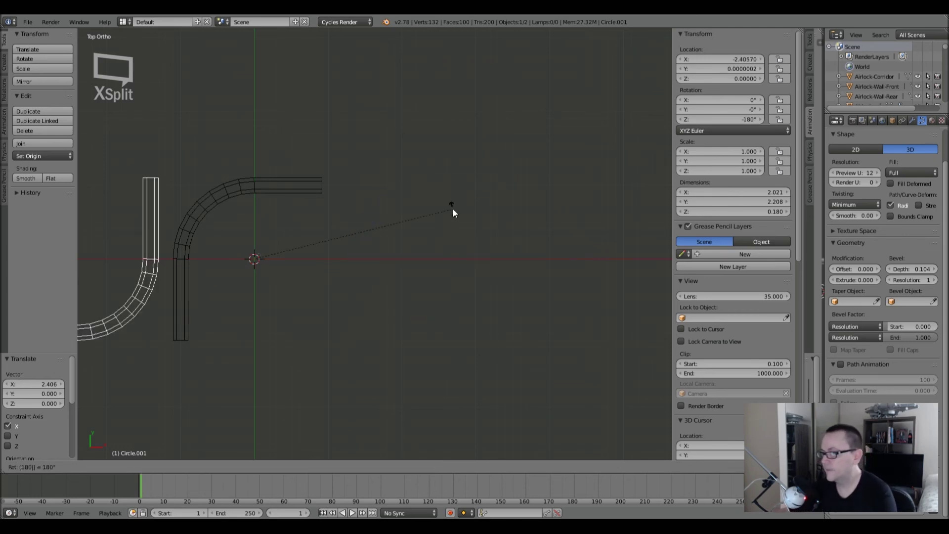
{"action": "key", "text": "Return"}
{"action": "key", "text": "g"}
{"action": "left_click", "coordinate": [549, 131]}
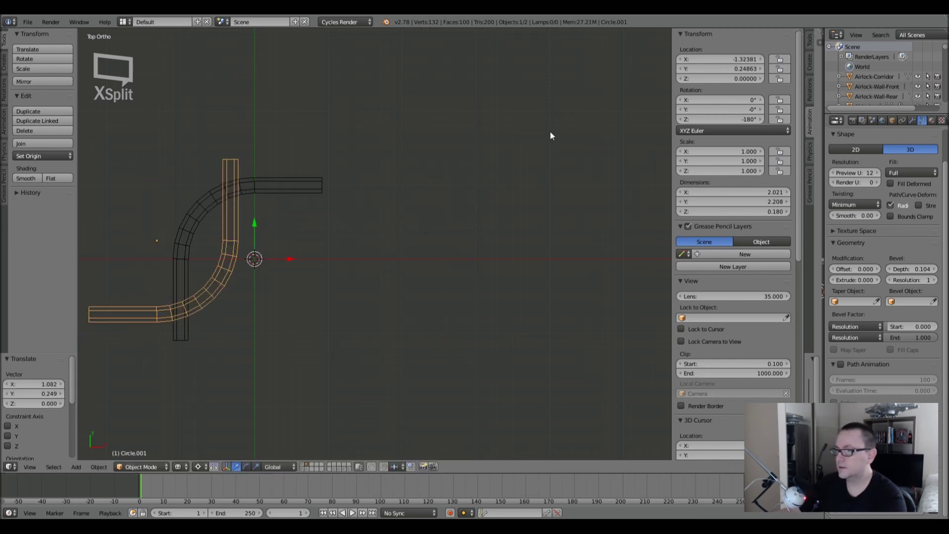
{"action": "key", "text": "g"}
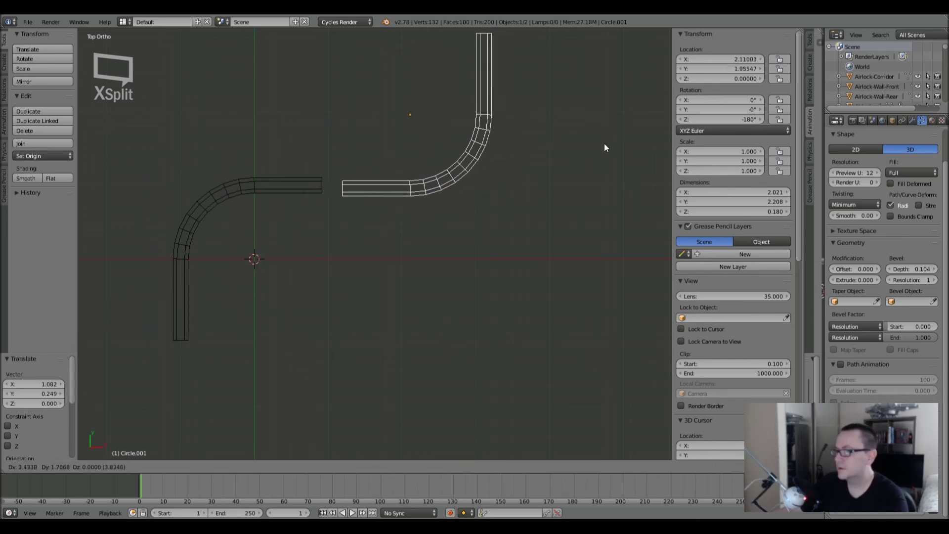
{"action": "left_click", "coordinate": [615, 143]}
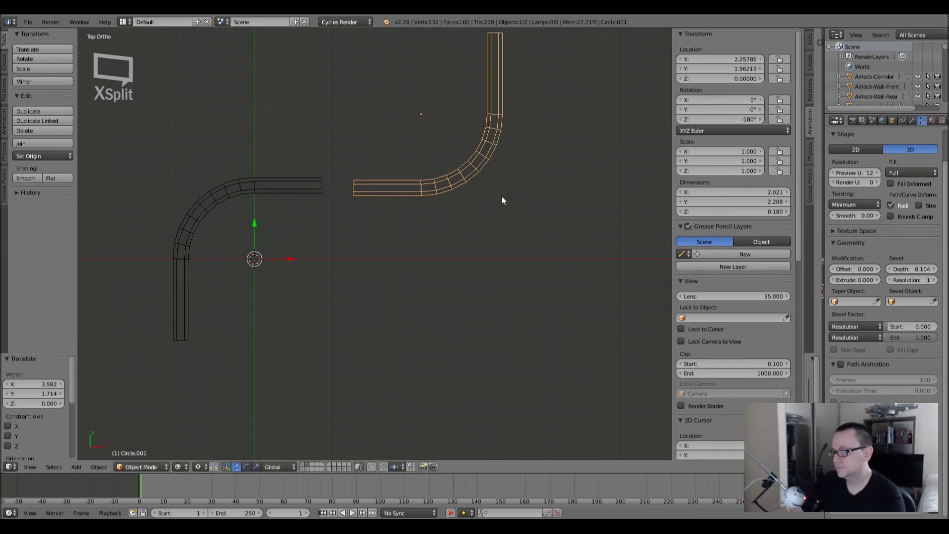
{"action": "key", "text": "g"}
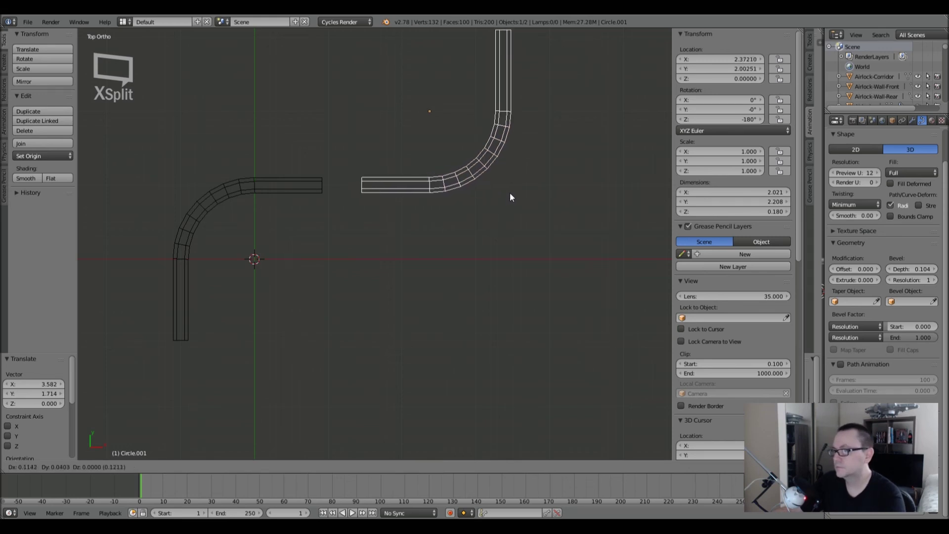
{"action": "left_click", "coordinate": [510, 197]}
{"action": "left_click", "coordinate": [307, 187], "text": "shift"}
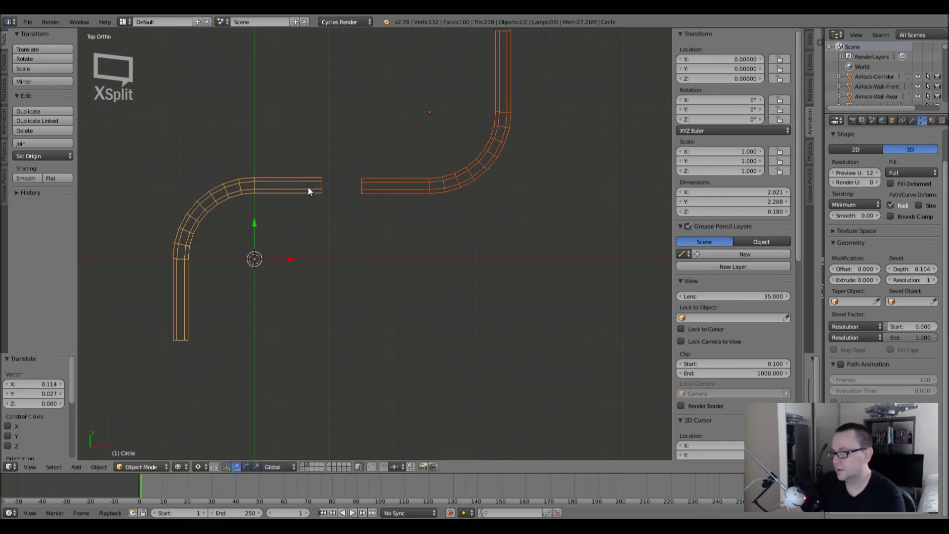
{"action": "key", "text": "Tab"}
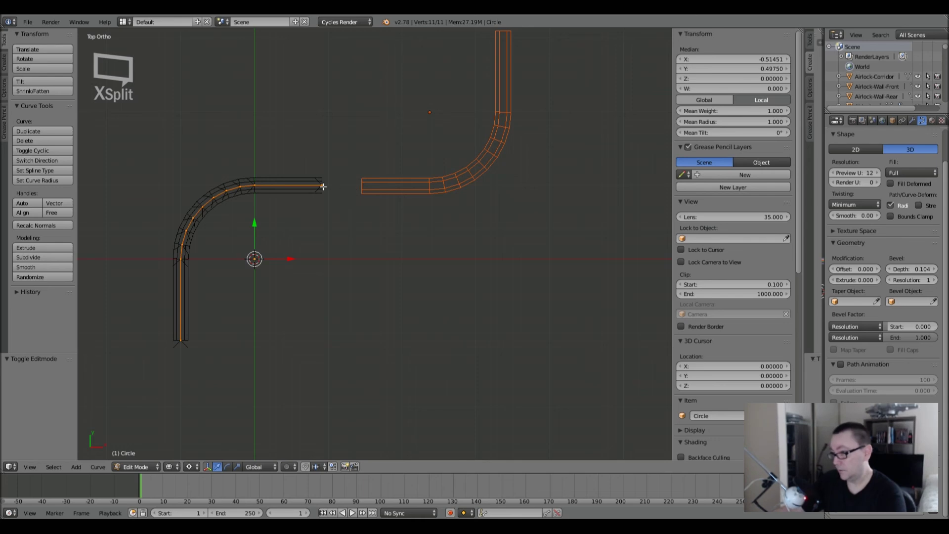
{"action": "key", "text": "Tab"}
{"action": "key", "text": "a"}
Nudge the rotated pipe by about 0.081 in X and 0.020 in Y.
{"action": "middle_click_drag", "start_coordinate": [458, 183], "coordinate": [448, 258], "text": "shift"}
{"action": "right_click", "coordinate": [455, 260]}
{"action": "key", "text": "g"}
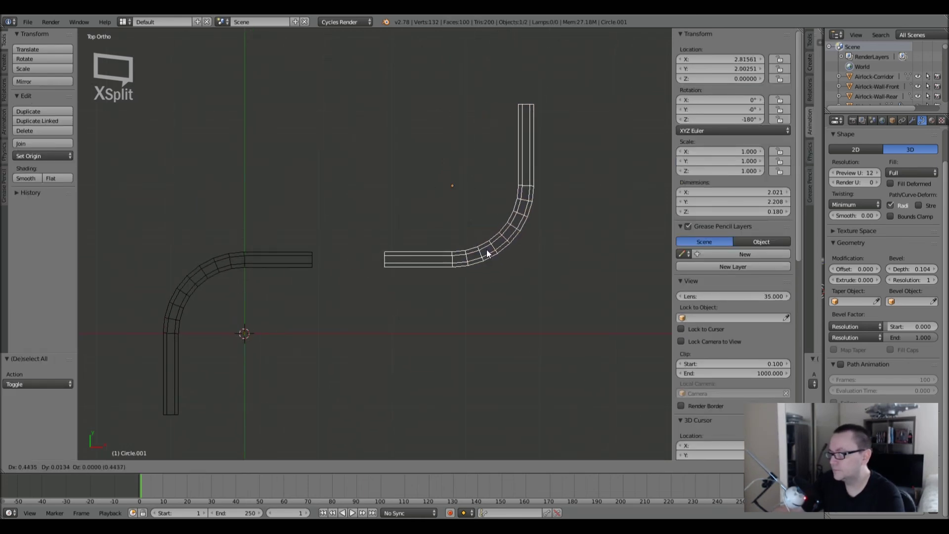
{"action": "left_click", "coordinate": [460, 249]}
{"action": "scroll", "coordinate": [460, 249], "scroll_direction": "down", "scroll_amount": 2}
{"action": "middle_click_drag", "start_coordinate": [457, 252], "coordinate": [406, 263], "text": "shift"}
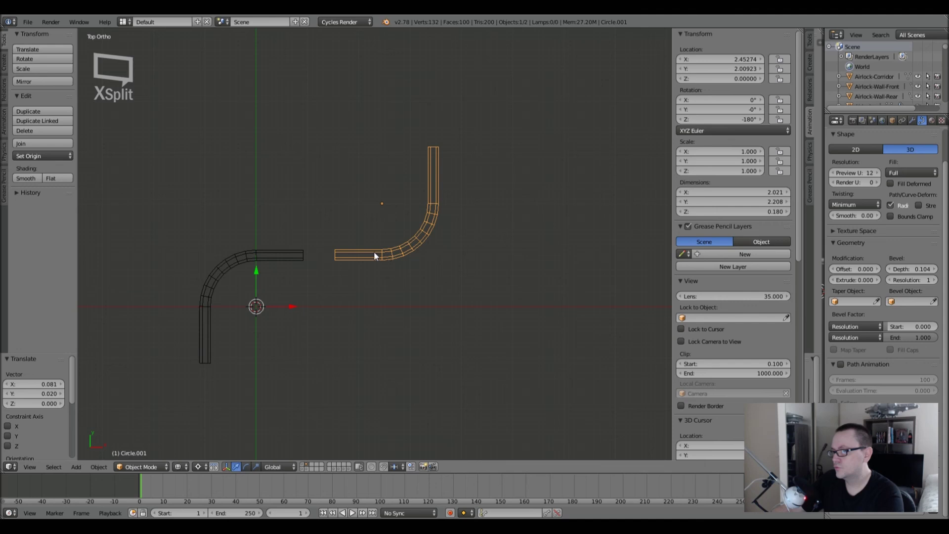
Duplicate the rotated pipe in place, mirror the copy on global Y, and move it about 1.432 along the Y axis.
{"action": "key", "text": "shift+d"}
{"action": "key", "text": "Escape"}
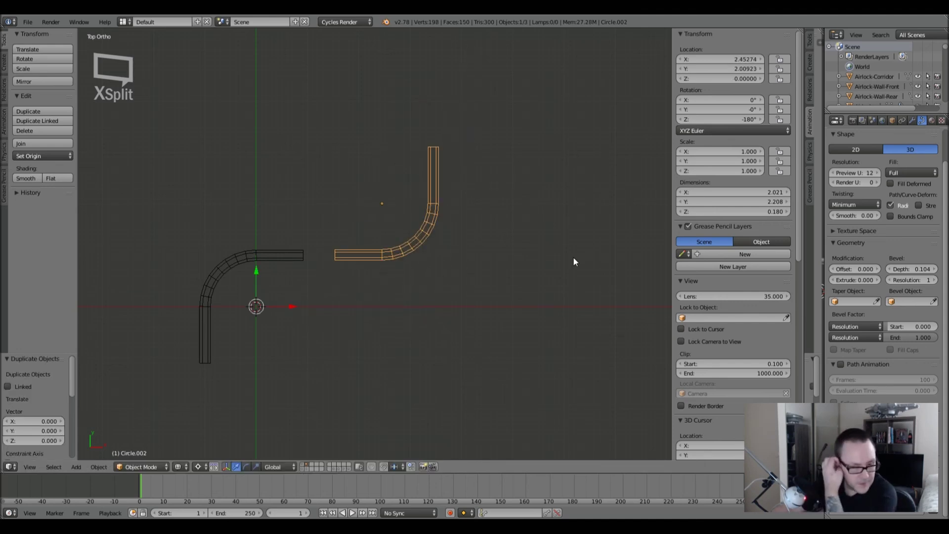
{"action": "left_click", "coordinate": [111, 467]}
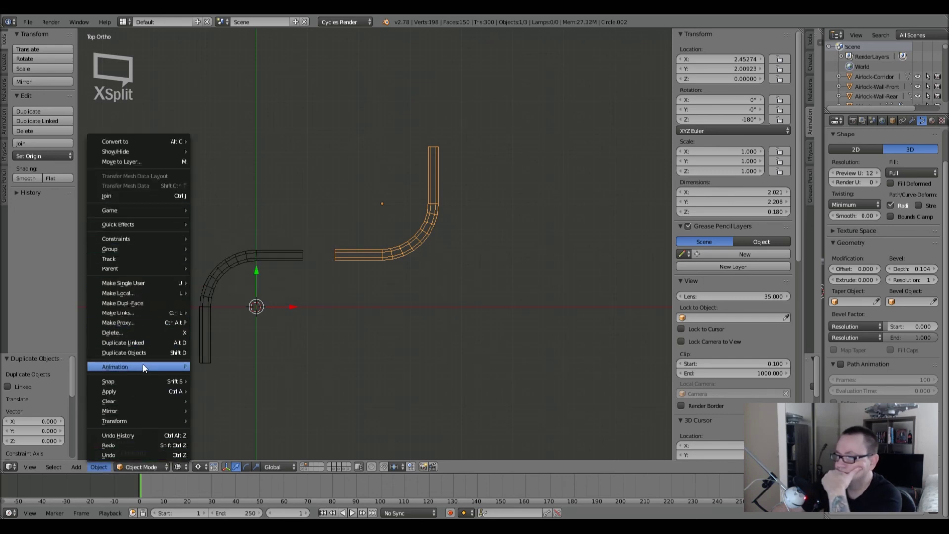
{"action": "mouse_move", "coordinate": [137, 411]}
{"action": "left_click", "coordinate": [211, 436]}
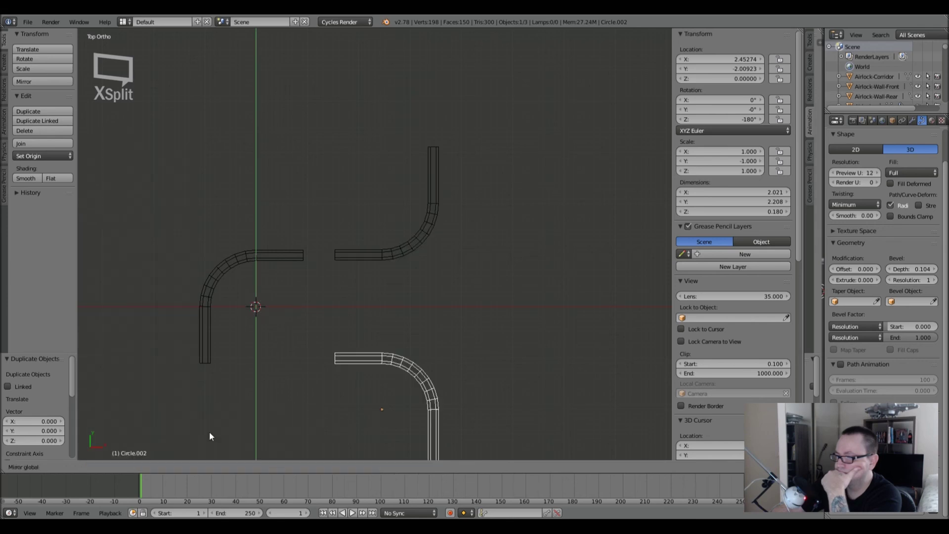
{"action": "key", "text": "g"}
{"action": "key", "text": "y"}
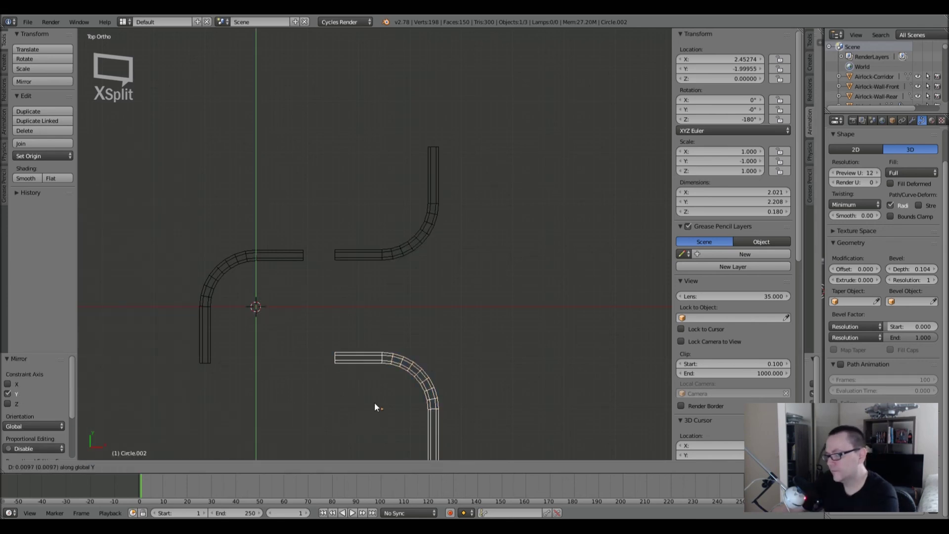
{"action": "left_click", "coordinate": [385, 330]}
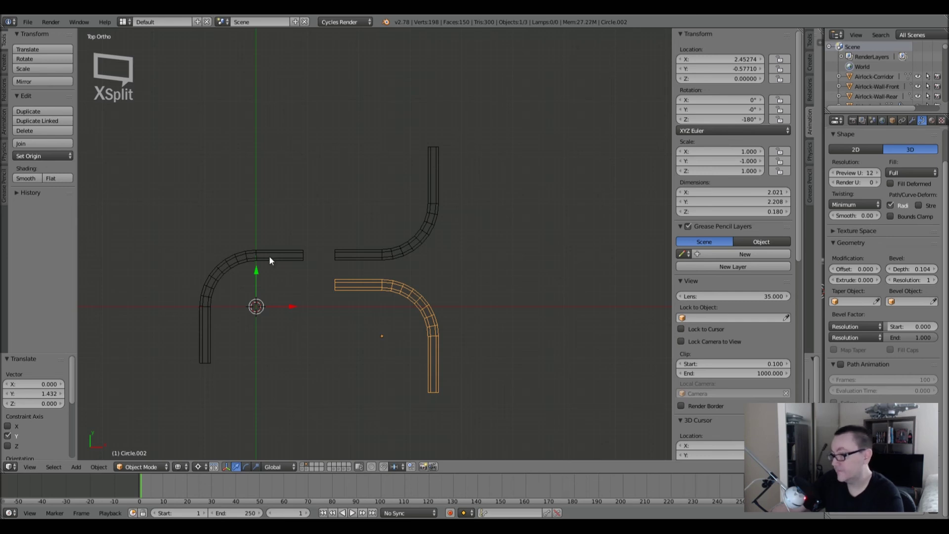
Duplicate the upper-right pipe, mirror the copy on global X, and place it above the original at about X -0.034, Y 2.454.
{"action": "right_click", "coordinate": [400, 251]}
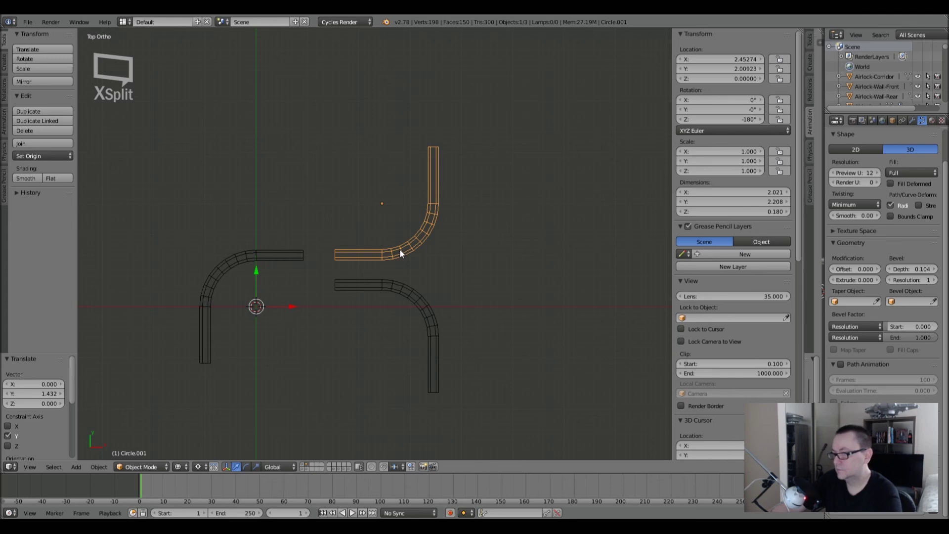
{"action": "key", "text": "shift+d"}
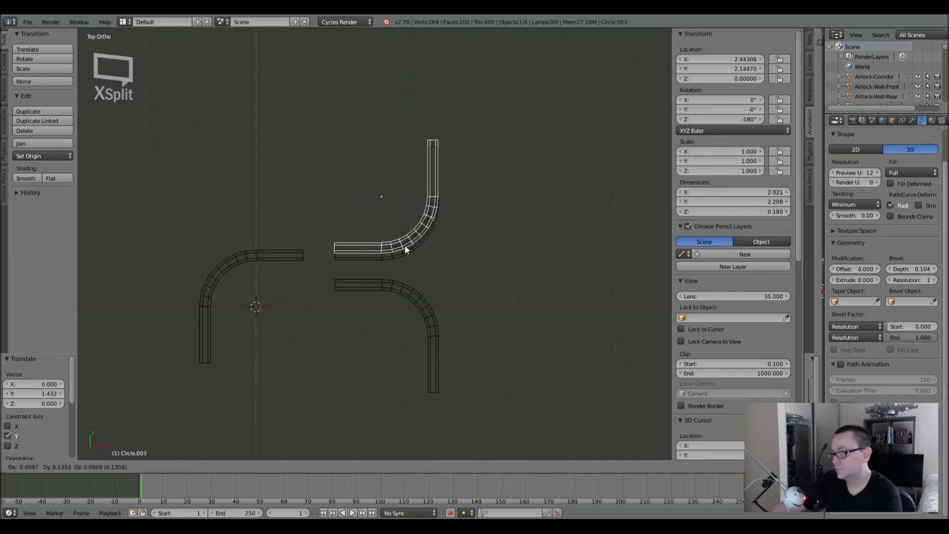
{"action": "right_click", "coordinate": [405, 232]}
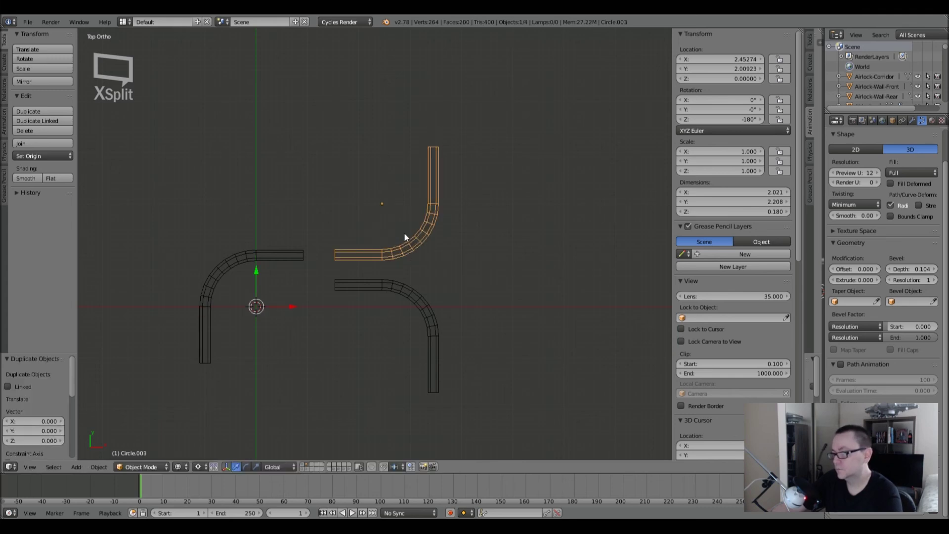
{"action": "left_click", "coordinate": [76, 467]}
{"action": "mouse_move", "coordinate": [99, 466]}
{"action": "mouse_move", "coordinate": [124, 409]}
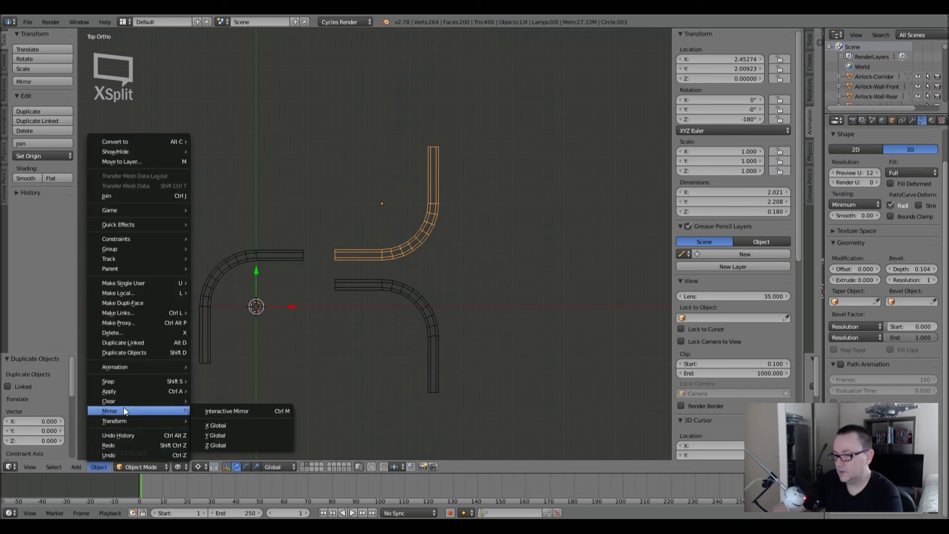
{"action": "left_click", "coordinate": [231, 425]}
{"action": "key", "text": "g"}
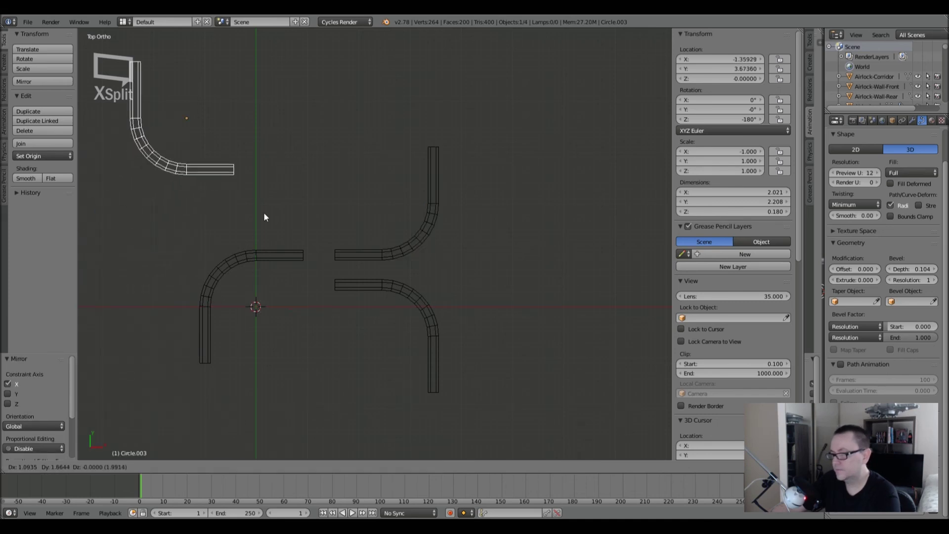
{"action": "left_click", "coordinate": [332, 276]}
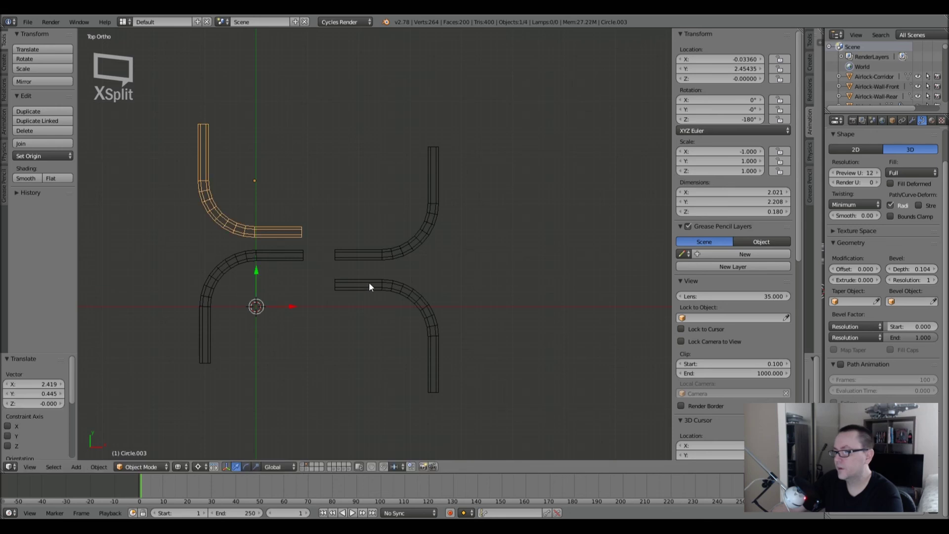
Move the upper-right pipe to about X 2.308, Y 2.493 and the lower-right pipe to about X 2.327, Y -0.035.
{"action": "right_click", "coordinate": [382, 256]}
{"action": "key", "text": "g"}
{"action": "left_click", "coordinate": [373, 230]}
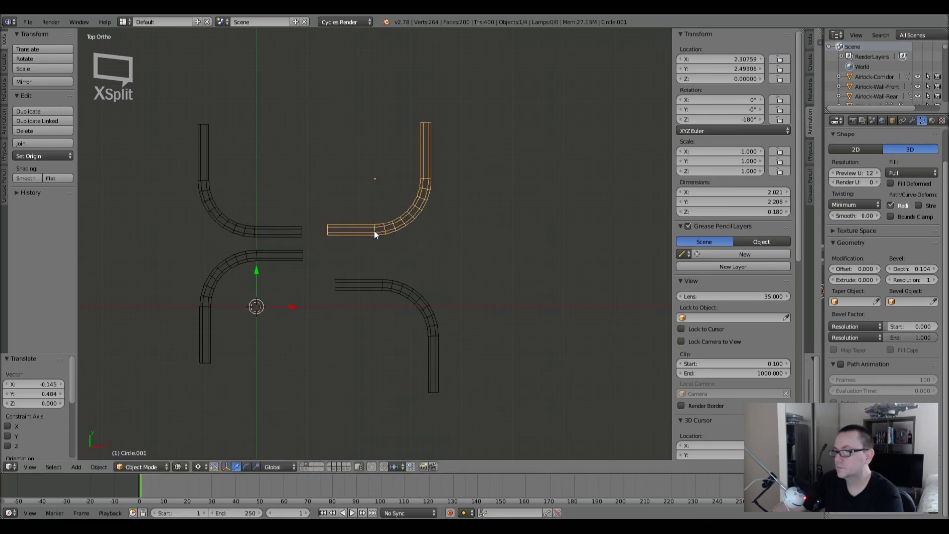
{"action": "right_click", "coordinate": [390, 287]}
{"action": "key", "text": "g"}
{"action": "left_click", "coordinate": [383, 260]}
{"action": "scroll", "coordinate": [384, 260], "scroll_direction": "down", "scroll_amount": 3}
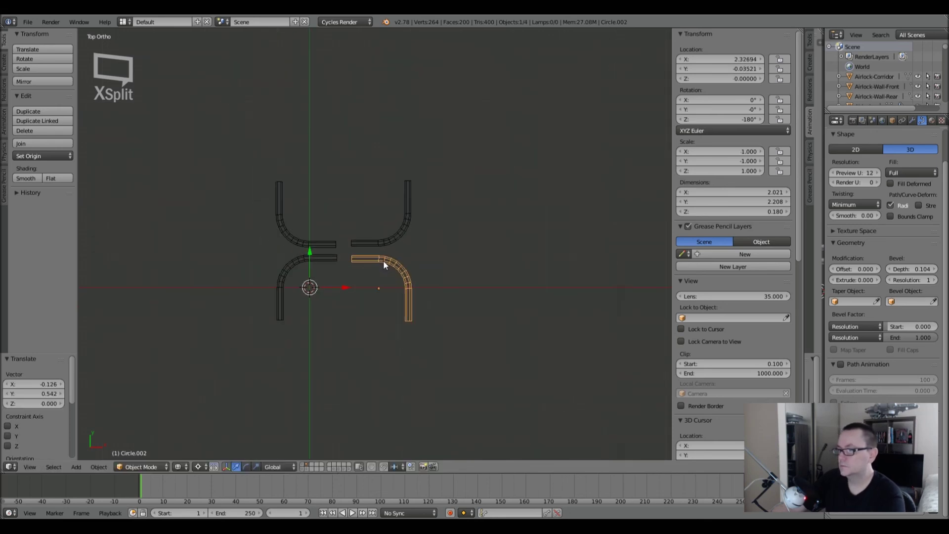
{"action": "key", "text": "a"}
{"action": "middle_click_drag", "start_coordinate": [404, 299], "coordinate": [377, 307], "text": "shift"}
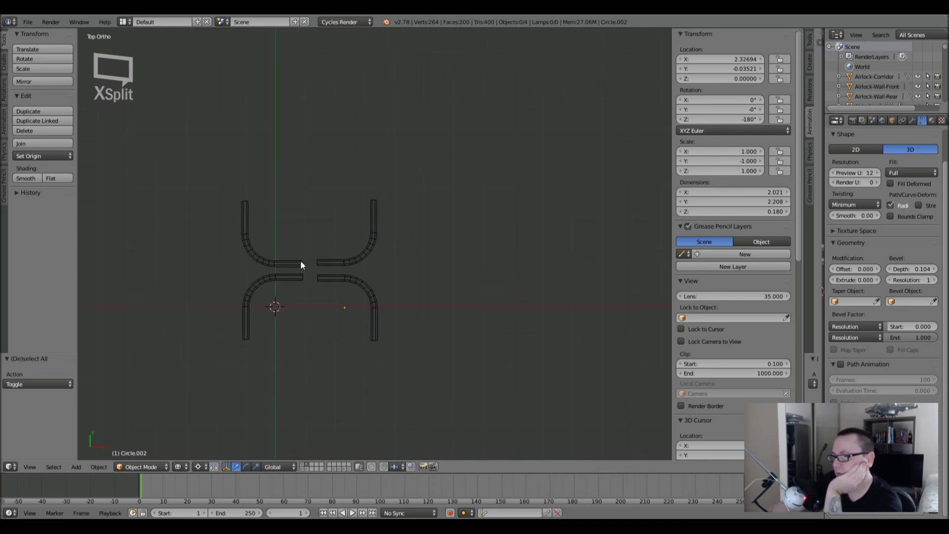
{"action": "middle_click_drag", "start_coordinate": [392, 293], "coordinate": [309, 265], "text": "shift"}
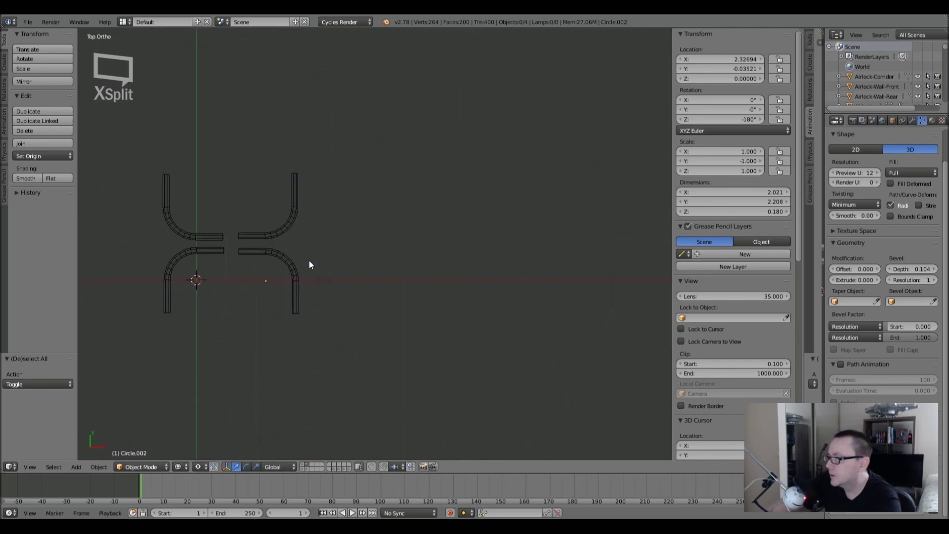
{"action": "scroll", "coordinate": [241, 227], "scroll_direction": "up", "scroll_amount": 4}
{"action": "middle_click_drag", "start_coordinate": [222, 269], "coordinate": [295, 275], "text": "shift"}
{"action": "right_click", "coordinate": [255, 244]}
{"action": "right_click", "coordinate": [338, 245]}
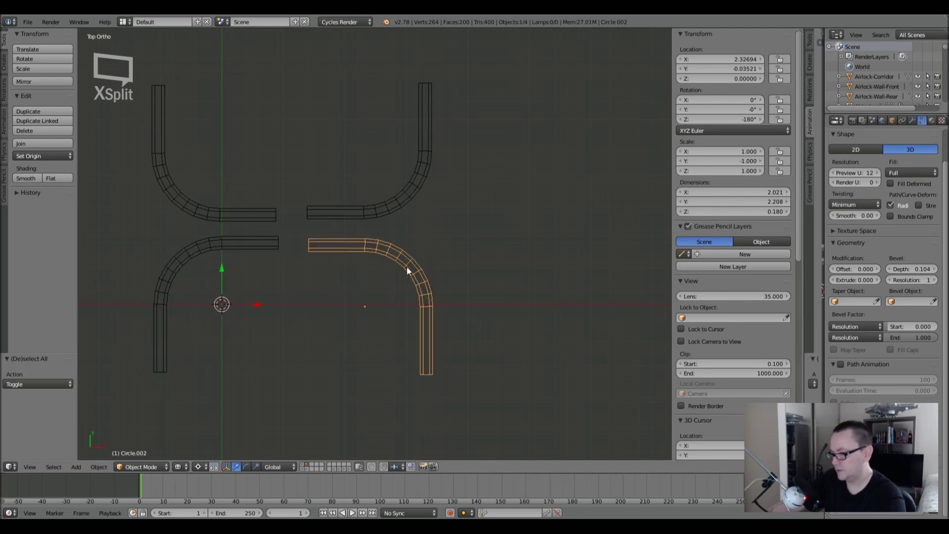
{"action": "key", "text": "Tab"}
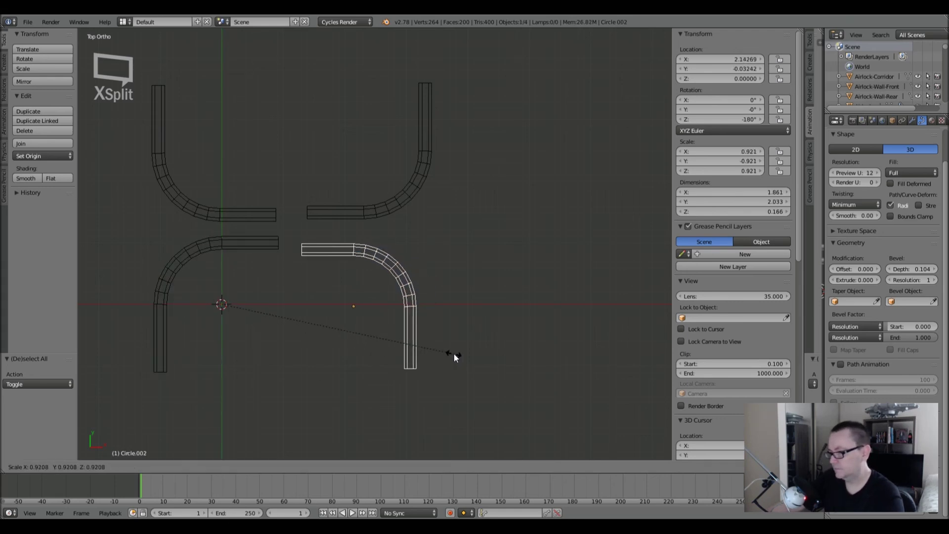
{"action": "key", "text": "s"}
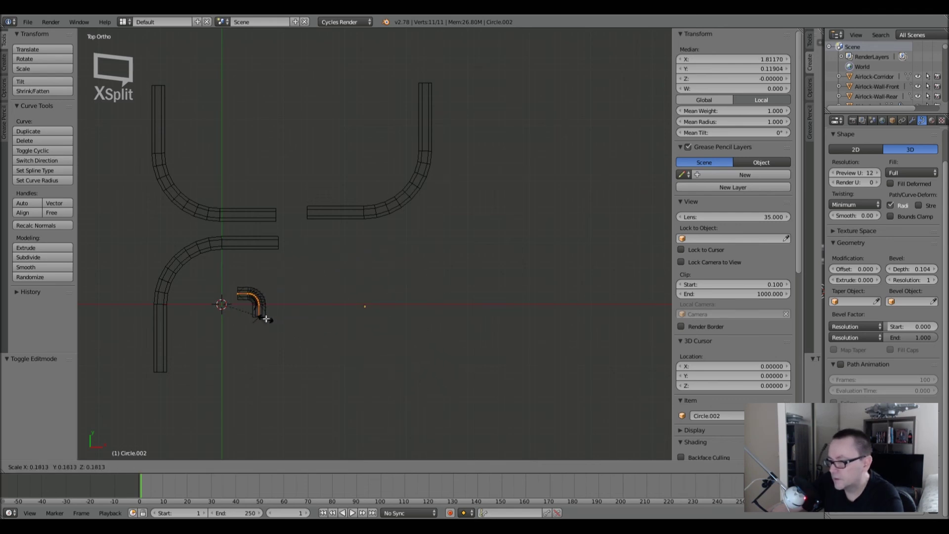
{"action": "right_click", "coordinate": [420, 385]}
{"action": "key", "text": "Tab"}
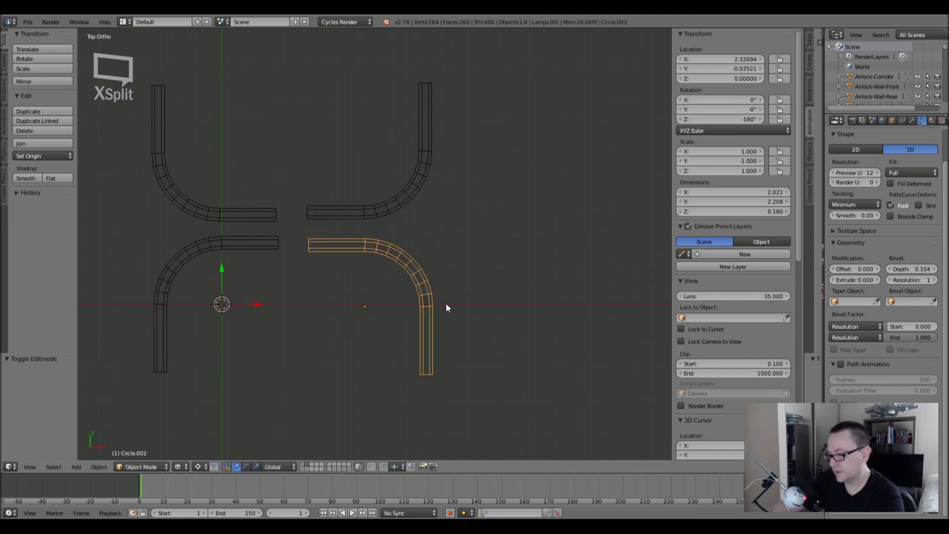
{"action": "key", "text": "a"}
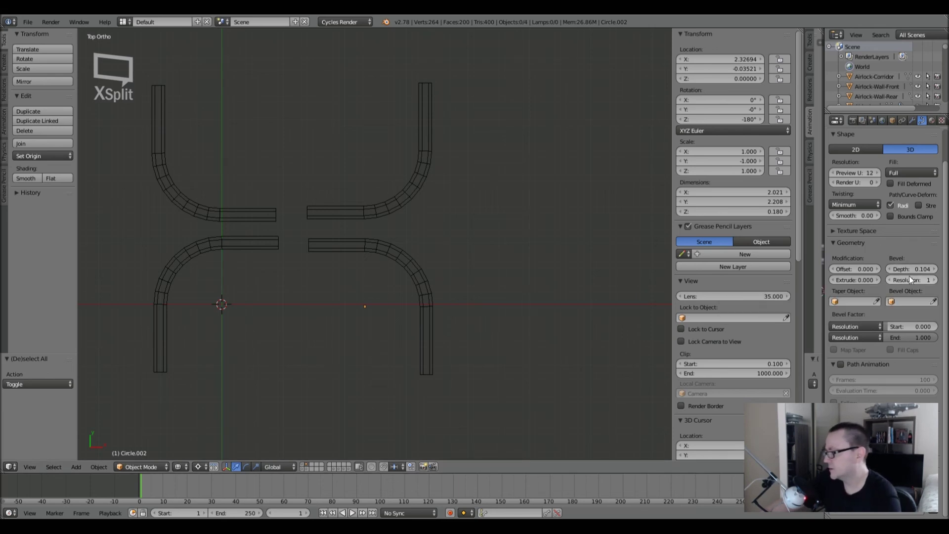
Scale all curve points of the lower-right pipe to about 0.341 in edit mode and set its bevel depth to 0.097.
{"action": "right_click", "coordinate": [408, 267]}
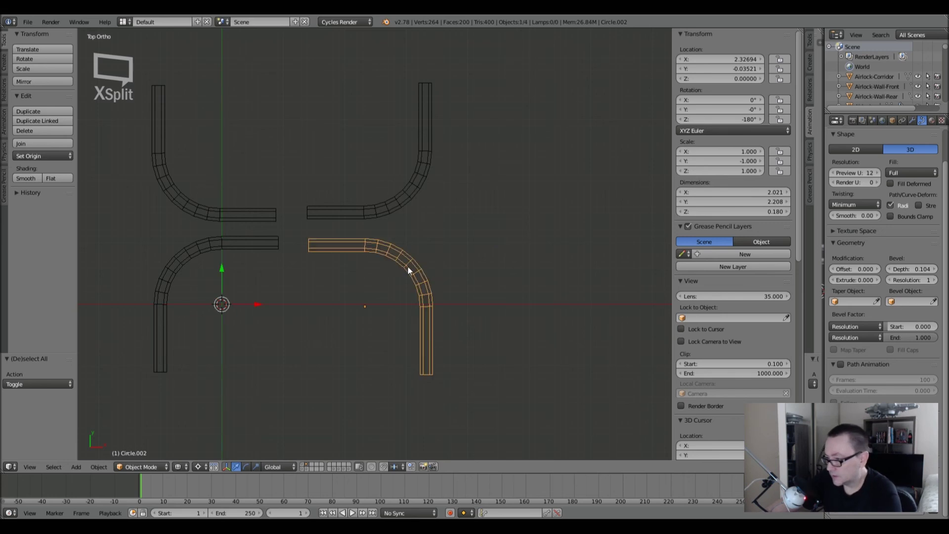
{"action": "key", "text": "Tab"}
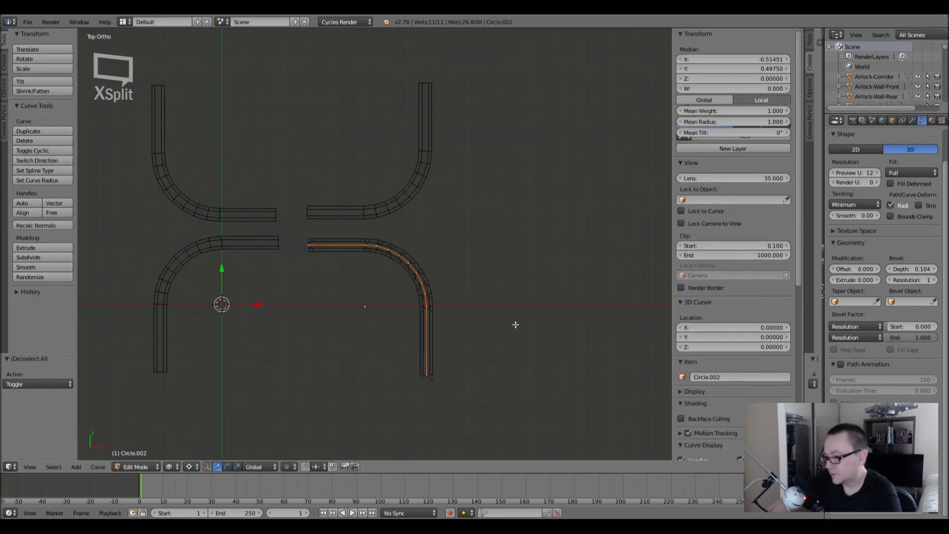
{"action": "key", "text": "g"}
{"action": "left_click", "coordinate": [497, 330]}
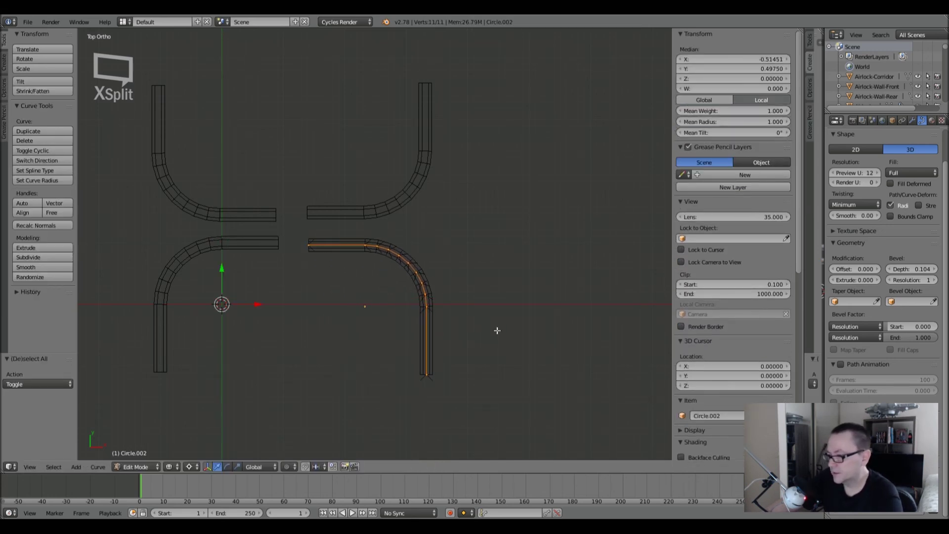
{"action": "key", "text": "s"}
{"action": "left_click", "coordinate": [330, 275]}
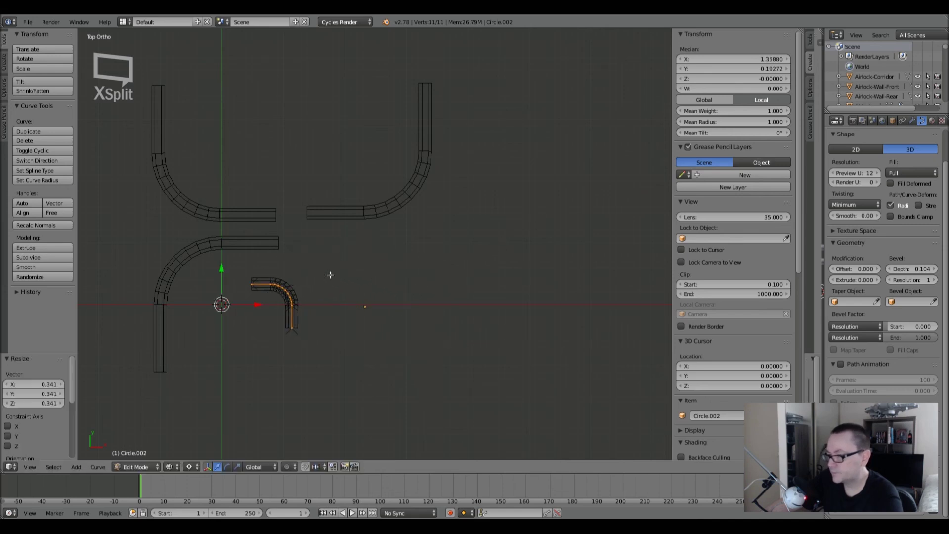
{"action": "key", "text": "Tab"}
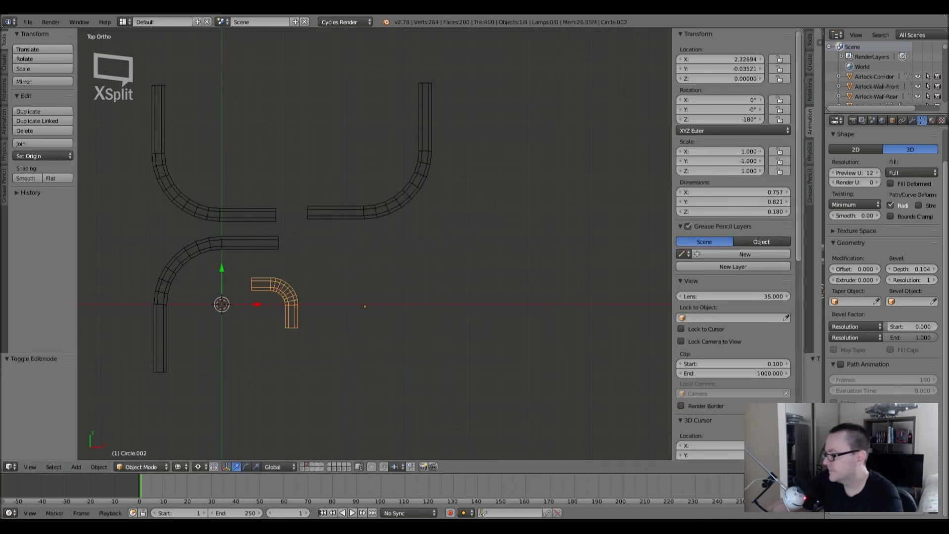
{"action": "left_click_drag", "start_coordinate": [912, 269], "coordinate": [900, 269]}
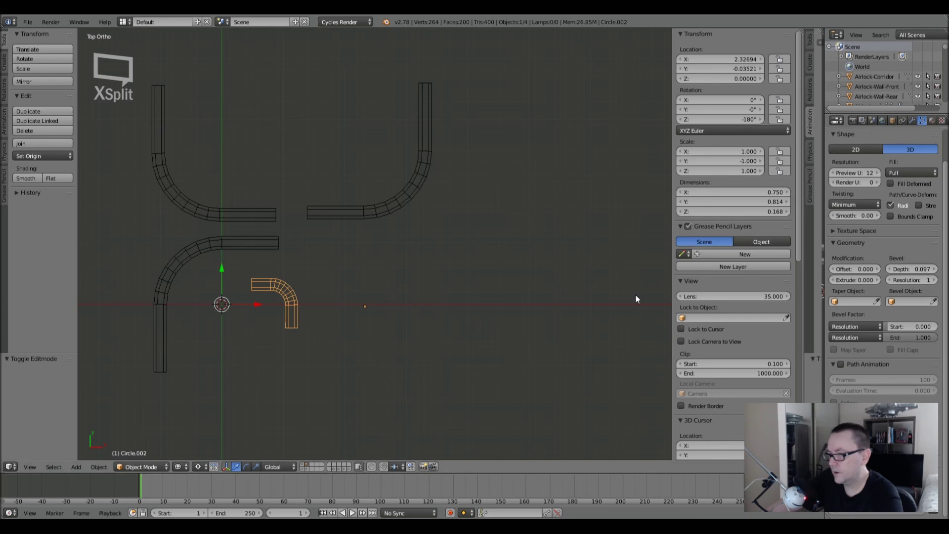
Undo the lower-right pipe's resizing, and place duplicates of both lower pipes about 6.441 along X and -0.020 along Y from the originals.
{"action": "key", "text": "ctrl+z"}
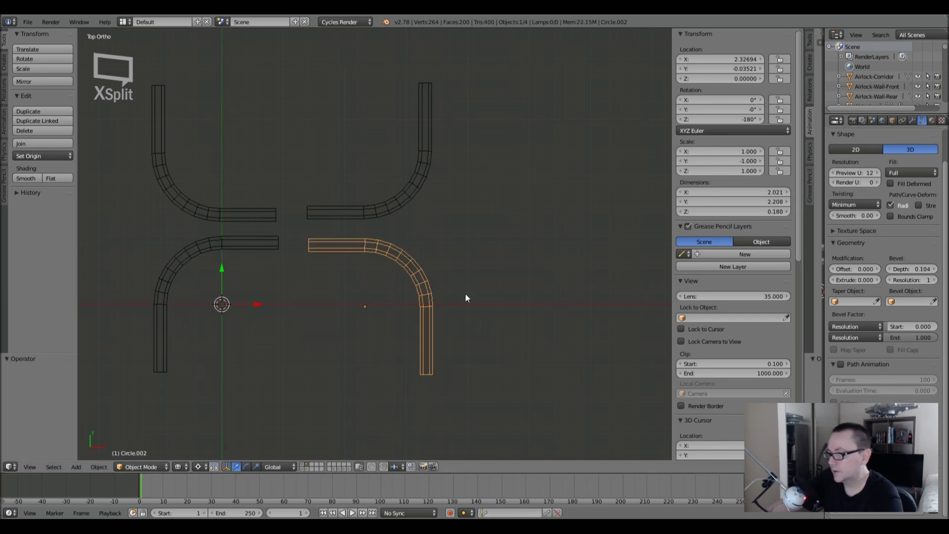
{"action": "key", "text": "a"}
{"action": "right_click", "coordinate": [327, 248]}
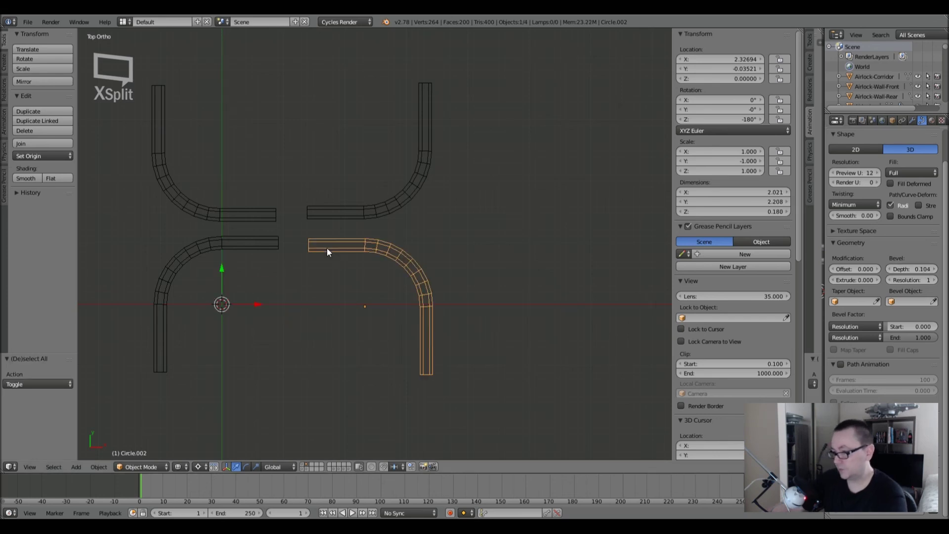
{"action": "right_click", "coordinate": [257, 244], "text": "shift"}
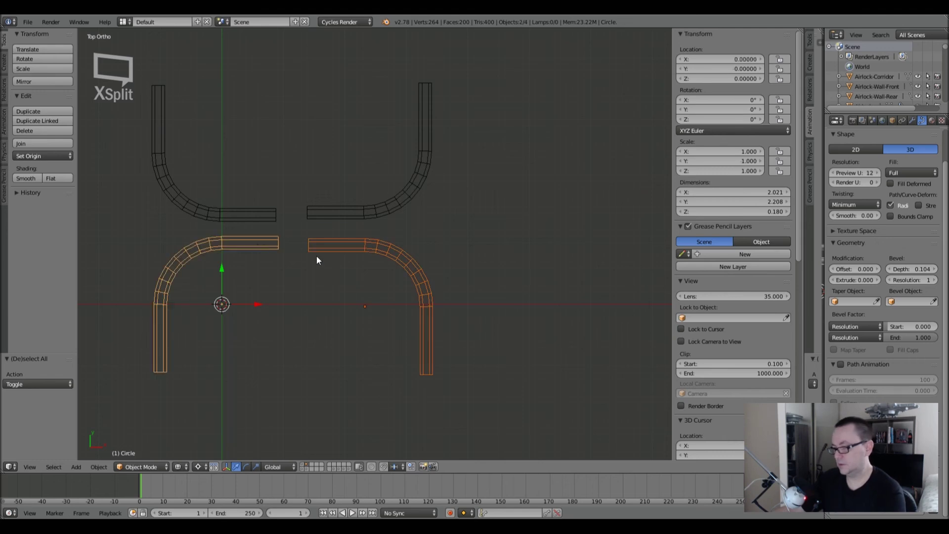
{"action": "key", "text": "shift+d"}
{"action": "right_click", "coordinate": [494, 254]}
{"action": "scroll", "coordinate": [494, 249], "scroll_direction": "down", "scroll_amount": 5}
{"action": "middle_click_drag", "start_coordinate": [494, 249], "coordinate": [296, 277], "text": "shift"}
{"action": "key", "text": "g"}
{"action": "left_click", "coordinate": [456, 278]}
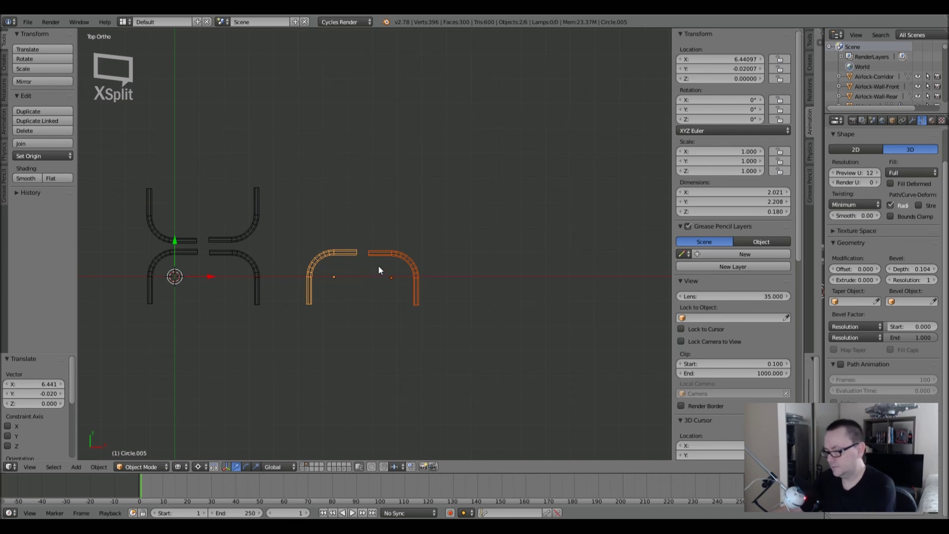
Join the two copied pipes into one curve object and open it for point editing, selecting a point at the right-hand bend.
{"action": "scroll", "coordinate": [358, 244], "scroll_direction": "up", "scroll_amount": 6}
{"action": "key", "text": "Tab"}
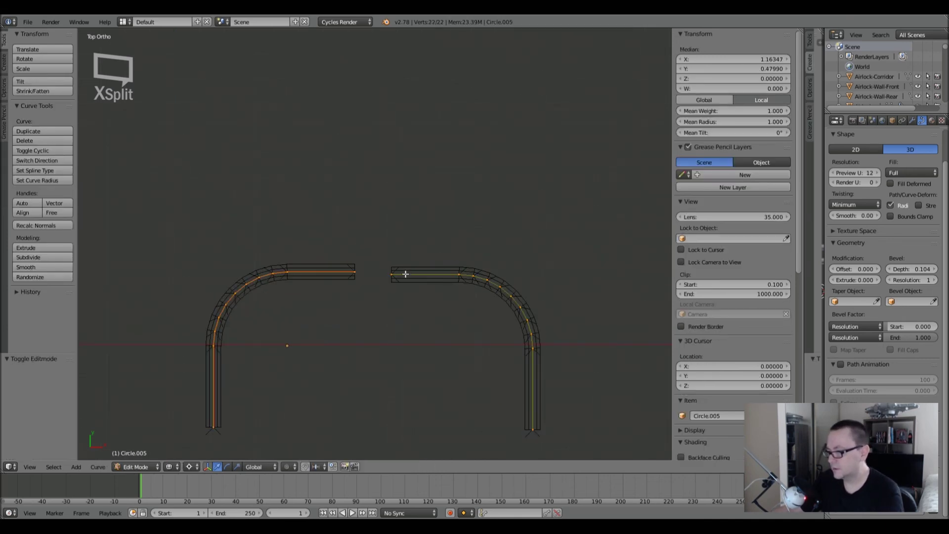
{"action": "key", "text": "a"}
{"action": "right_click", "coordinate": [474, 275]}
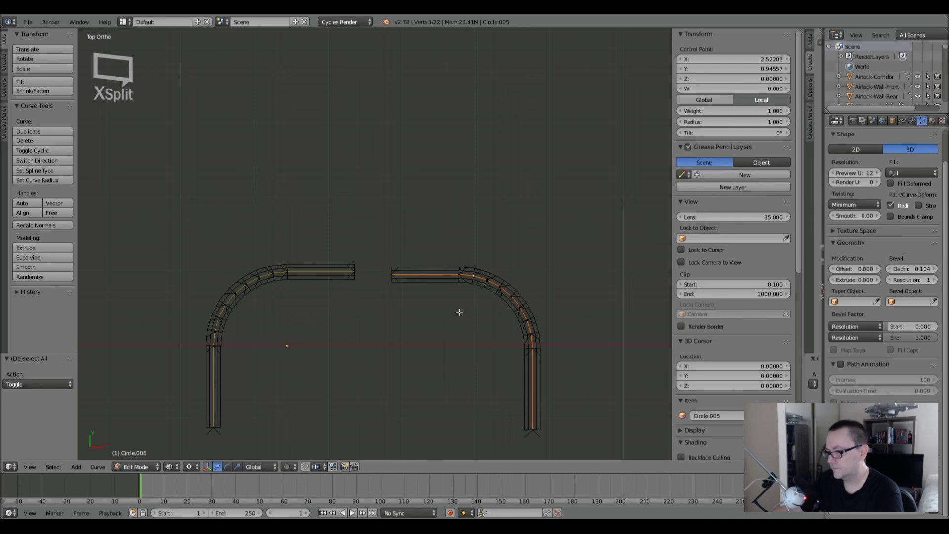
{"action": "scroll", "coordinate": [384, 303], "scroll_direction": "up", "scroll_amount": 7}
{"action": "key", "text": "g"}
{"action": "right_click", "coordinate": [504, 305]}
{"action": "key", "text": "g"}
{"action": "right_click", "coordinate": [557, 349]}
{"action": "scroll", "coordinate": [535, 354], "scroll_direction": "down", "scroll_amount": 6}
{"action": "middle_click_drag", "start_coordinate": [595, 370], "coordinate": [502, 261], "text": "shift"}
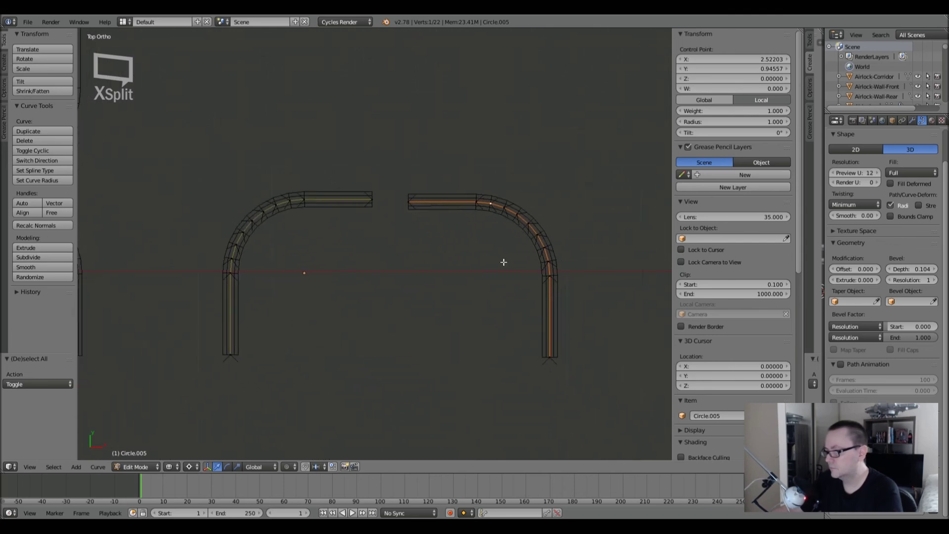
Move all points of the right half about X -0.543, Y 0.035 to line up with the left half, and shift them 0.358 along X.
{"action": "key", "text": "a"}
{"action": "key", "text": "a"}
{"action": "key", "text": "a"}
{"action": "key", "text": "b"}
{"action": "left_click_drag", "start_coordinate": [384, 133], "coordinate": [627, 431]}
{"action": "scroll", "coordinate": [373, 182], "scroll_direction": "up", "scroll_amount": 4}
{"action": "key", "text": "g"}
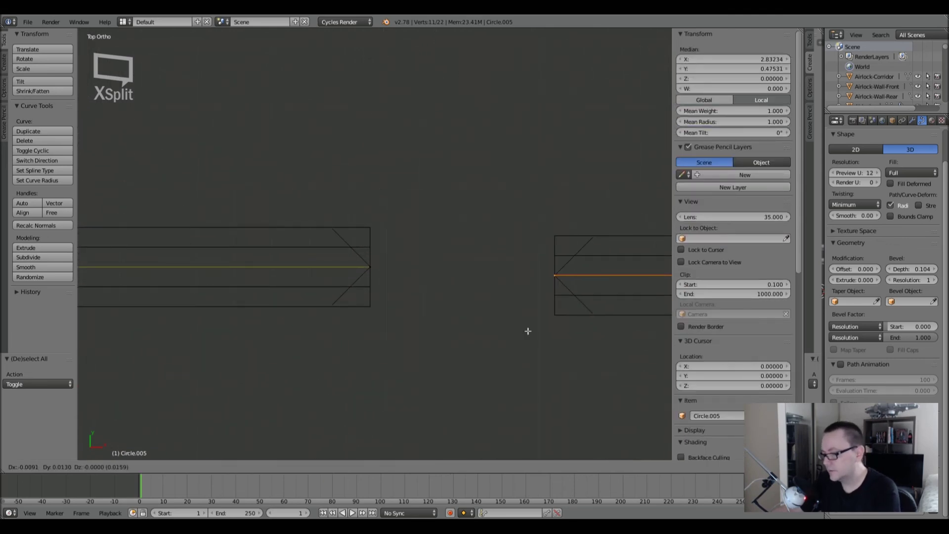
{"action": "left_click", "coordinate": [403, 293]}
{"action": "key", "text": "g"}
{"action": "key", "text": "x"}
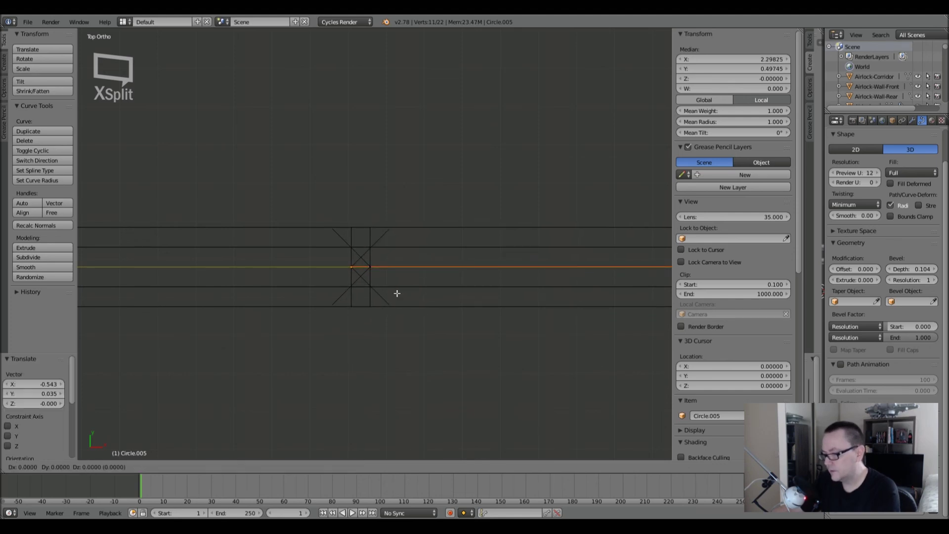
{"action": "left_click", "coordinate": [533, 316]}
Connect the facing ends of the two halves with a segment to form an arch, and return to object mode in solid shading.
{"action": "right_click", "coordinate": [368, 268]}
{"action": "scroll", "coordinate": [411, 292], "scroll_direction": "down", "scroll_amount": 2}
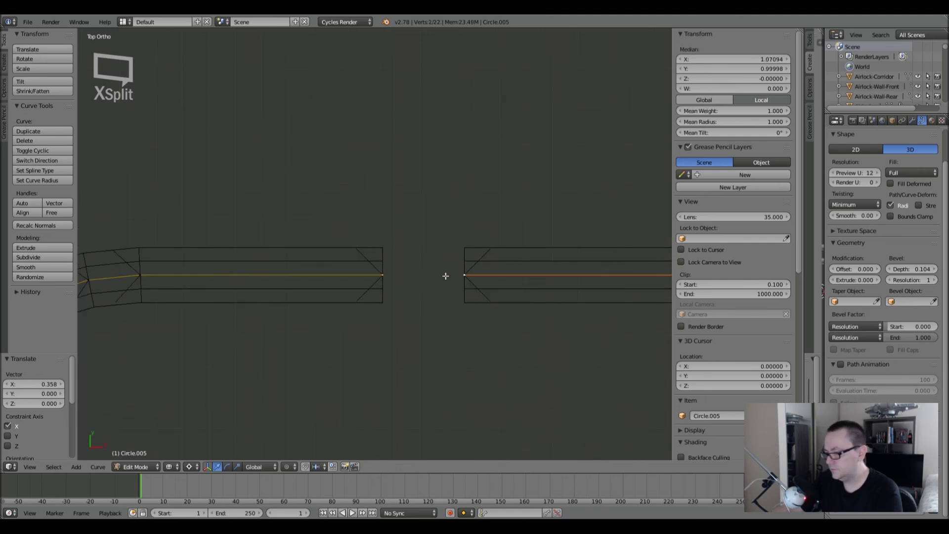
{"action": "key", "text": "a"}
{"action": "key", "text": "z"}
{"action": "scroll", "coordinate": [446, 276], "scroll_direction": "down", "scroll_amount": 3}
{"action": "scroll", "coordinate": [446, 275], "scroll_direction": "down", "scroll_amount": 5}
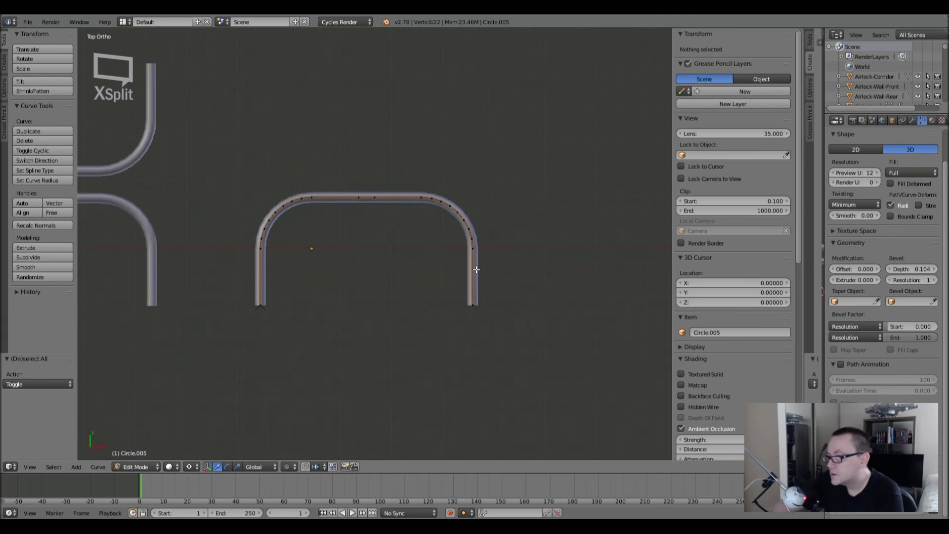
{"action": "key", "text": "Tab"}
{"action": "scroll", "coordinate": [354, 258], "scroll_direction": "down", "scroll_amount": 4}
{"action": "middle_click_drag", "start_coordinate": [354, 258], "coordinate": [392, 305], "text": "shift"}
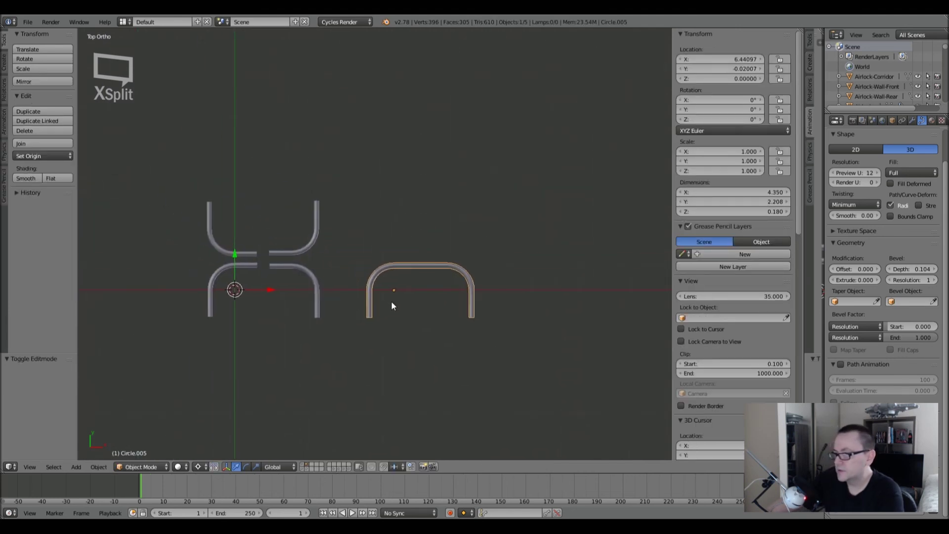
Duplicate the upper-right and lower-left pipes about 5.578 along X and 1.886 along Y, and join the copies into one curve object.
{"action": "right_click", "coordinate": [286, 251]}
{"action": "right_click", "coordinate": [248, 267], "text": "shift"}
{"action": "key", "text": "shift+d"}
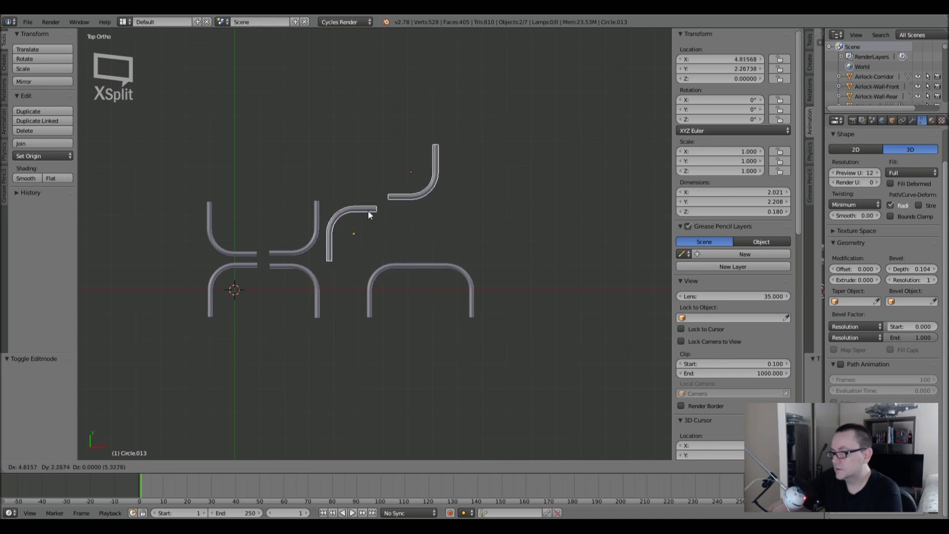
{"action": "left_click", "coordinate": [387, 220]}
{"action": "scroll", "coordinate": [396, 222], "scroll_direction": "up", "scroll_amount": 5}
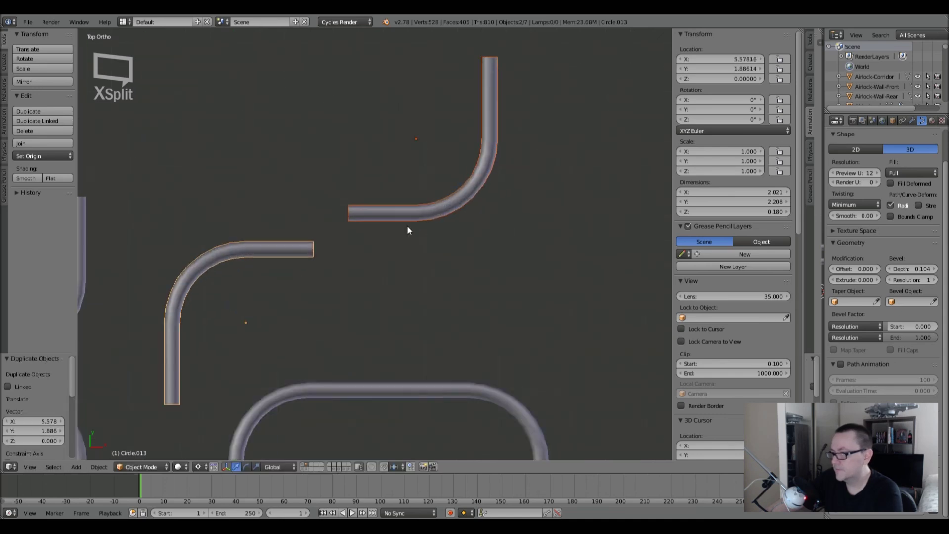
{"action": "key", "text": "ctrl+j"}
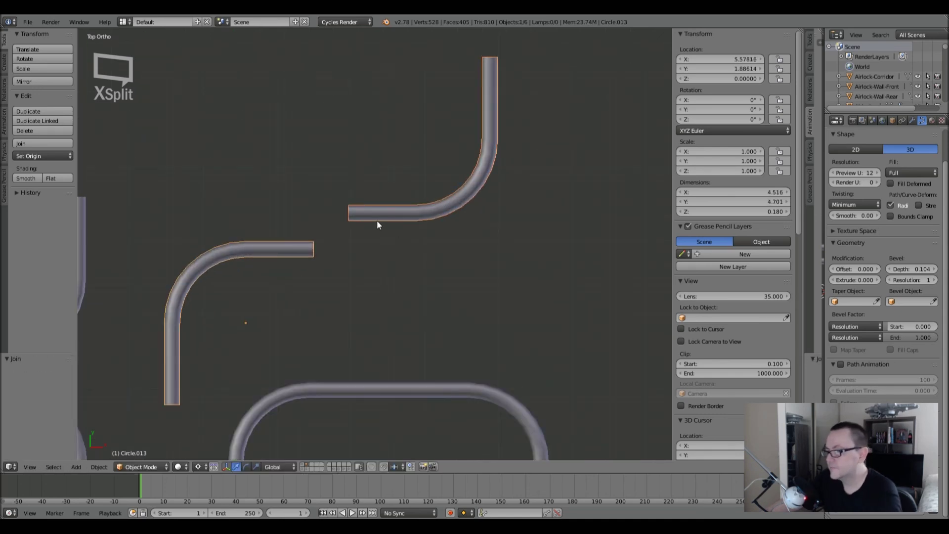
In wireframe edit mode, move all points of the upper-right bend until its horizontal end meets the end of the lower-left bend.
{"action": "key", "text": "Tab"}
{"action": "key", "text": "z"}
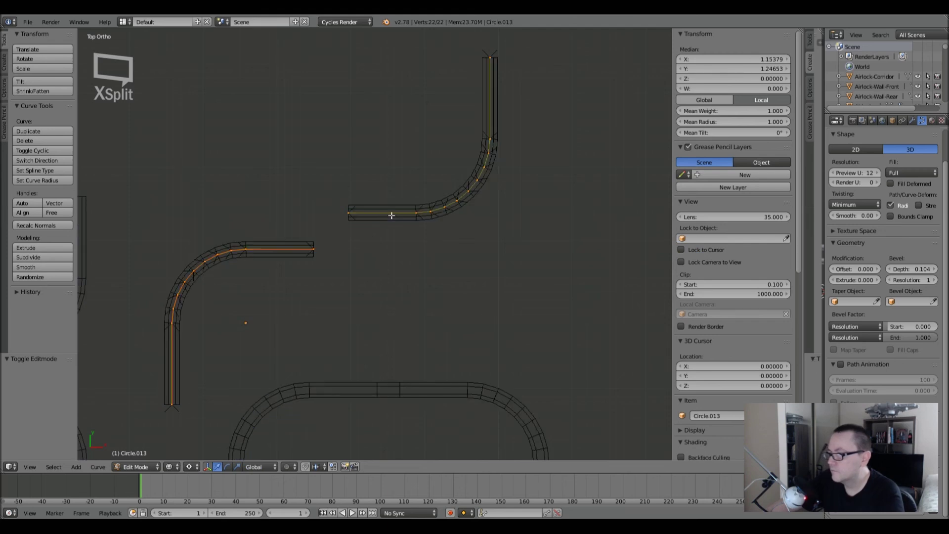
{"action": "key", "text": "a"}
{"action": "key", "text": "b"}
{"action": "left_click_drag", "start_coordinate": [330, 43], "coordinate": [569, 252]}
{"action": "key", "text": "g"}
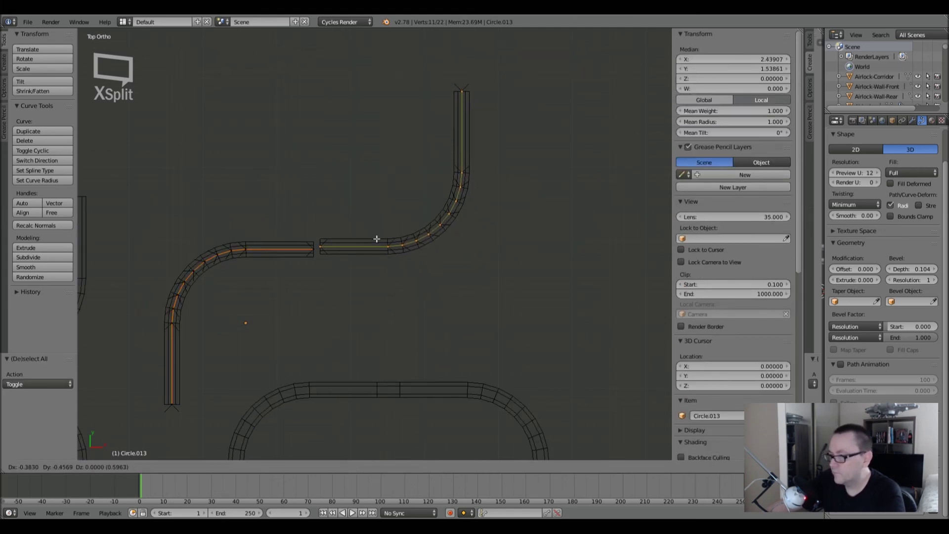
{"action": "left_click", "coordinate": [373, 240]}
{"action": "scroll", "coordinate": [373, 240], "scroll_direction": "up", "scroll_amount": 8}
{"action": "scroll", "coordinate": [440, 216], "scroll_direction": "up", "scroll_amount": 5}
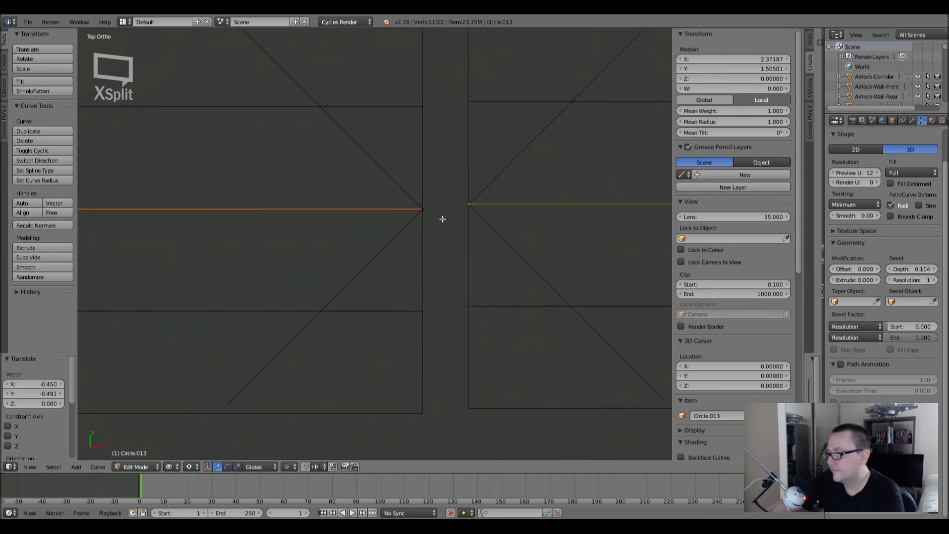
{"action": "key", "text": "g"}
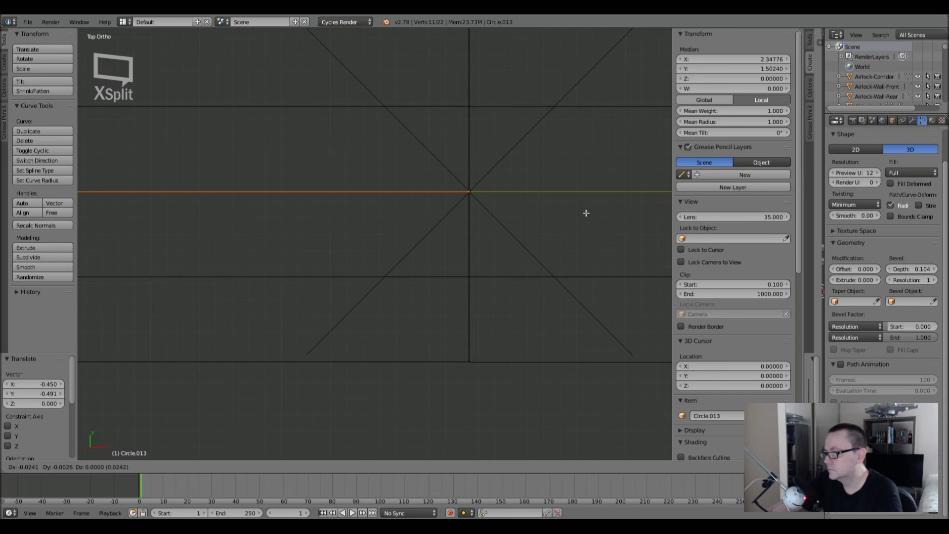
{"action": "left_click", "coordinate": [585, 212]}
Shift the upper-right bend 0.699 along X and connect the two facing ends with a segment to complete the S-shaped pipe.
{"action": "scroll", "coordinate": [580, 211], "scroll_direction": "down", "scroll_amount": 5}
{"action": "scroll", "coordinate": [276, 241], "scroll_direction": "up", "scroll_amount": 2}
{"action": "scroll", "coordinate": [365, 241], "scroll_direction": "down", "scroll_amount": 2}
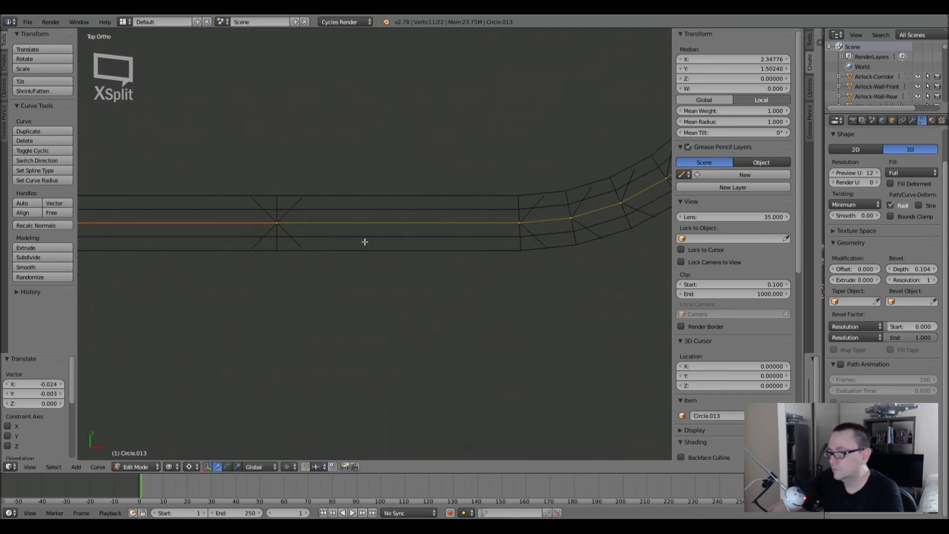
{"action": "key", "text": "g"}
{"action": "key", "text": "x"}
{"action": "left_click", "coordinate": [489, 264]}
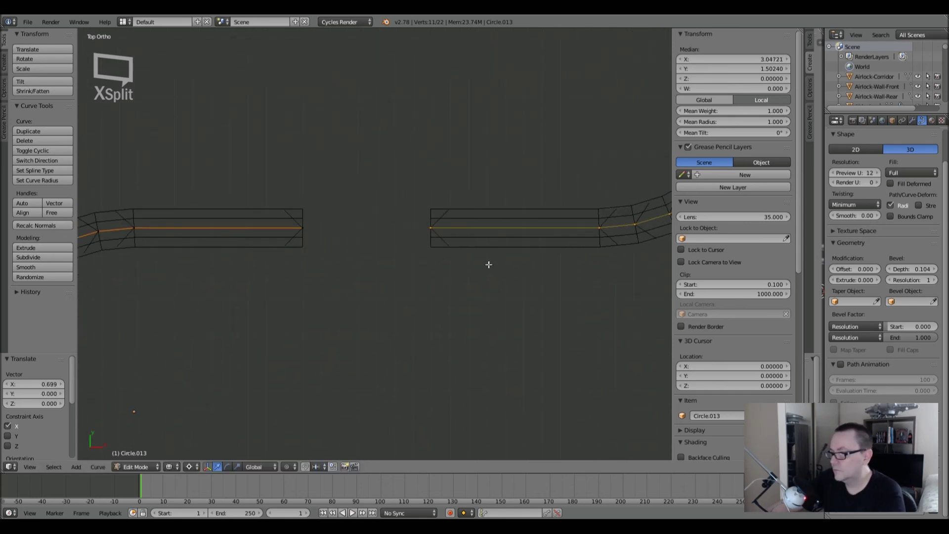
{"action": "scroll", "coordinate": [429, 229], "scroll_direction": "down", "scroll_amount": 1}
{"action": "right_click", "coordinate": [426, 228]}
{"action": "right_click", "coordinate": [315, 225], "text": "shift"}
{"action": "key", "text": "f"}
{"action": "scroll", "coordinate": [403, 262], "scroll_direction": "down", "scroll_amount": 3}
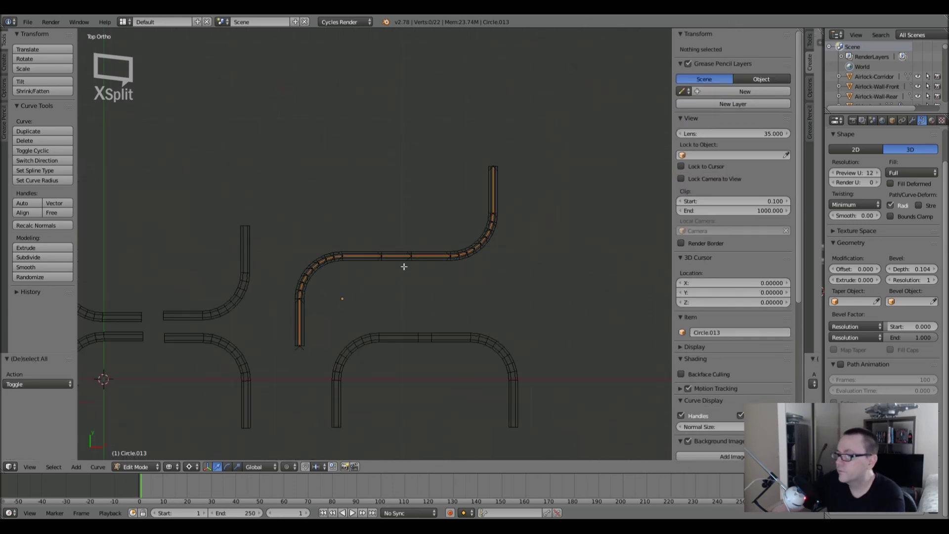
{"action": "key", "text": "Tab"}
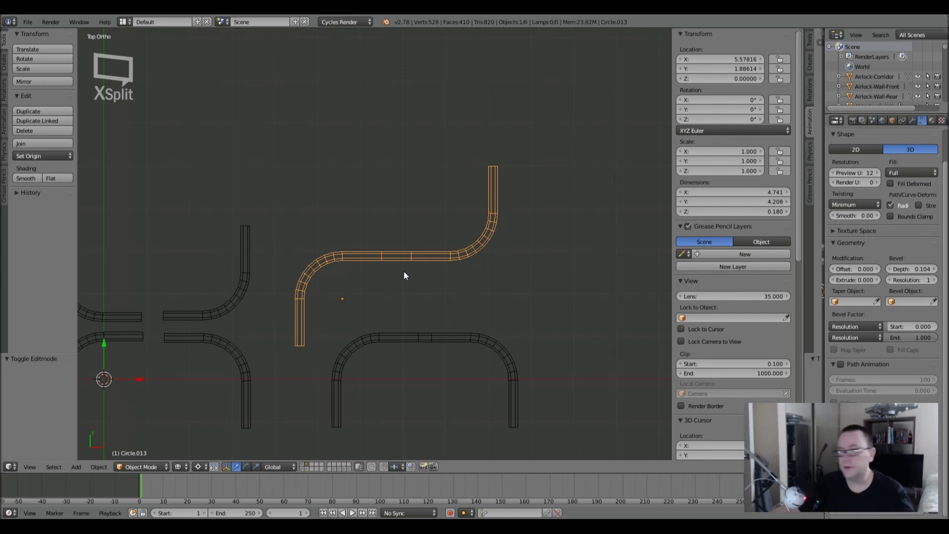
{"action": "scroll", "coordinate": [405, 268], "scroll_direction": "down", "scroll_amount": 1}
{"action": "middle_click_drag", "start_coordinate": [392, 267], "coordinate": [458, 225], "text": "shift"}
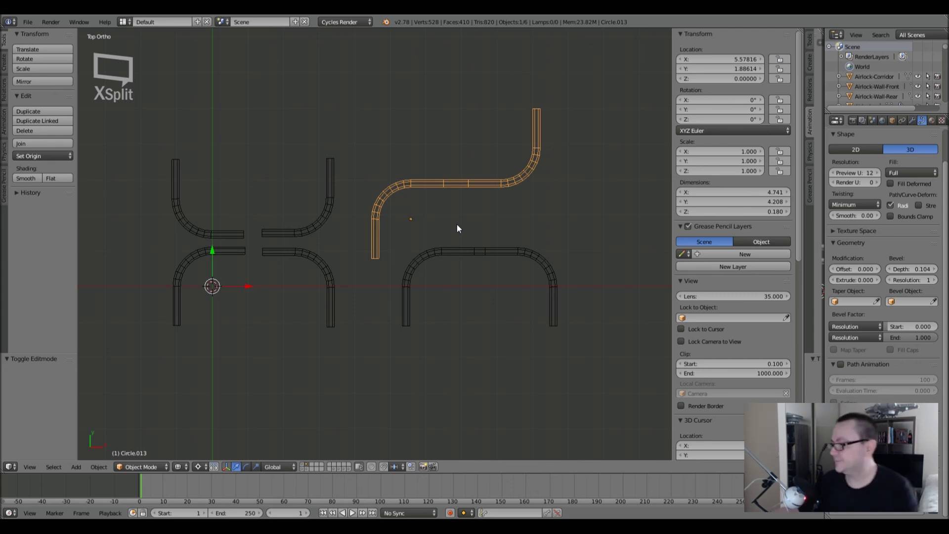
{"action": "scroll", "coordinate": [479, 179], "scroll_direction": "up", "scroll_amount": 3}
{"action": "scroll", "coordinate": [479, 179], "scroll_direction": "down", "scroll_amount": 3}
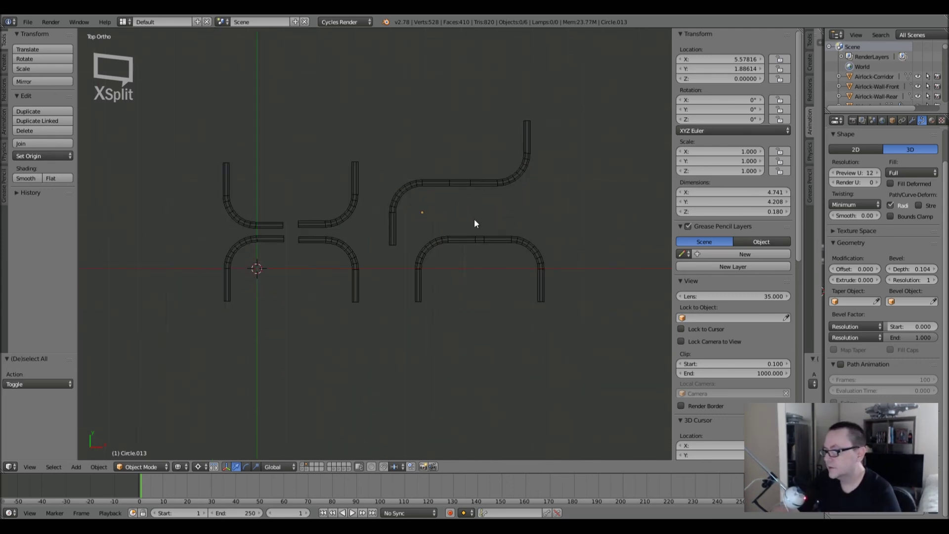
{"action": "middle_click_drag", "start_coordinate": [383, 226], "coordinate": [393, 188], "text": "shift"}
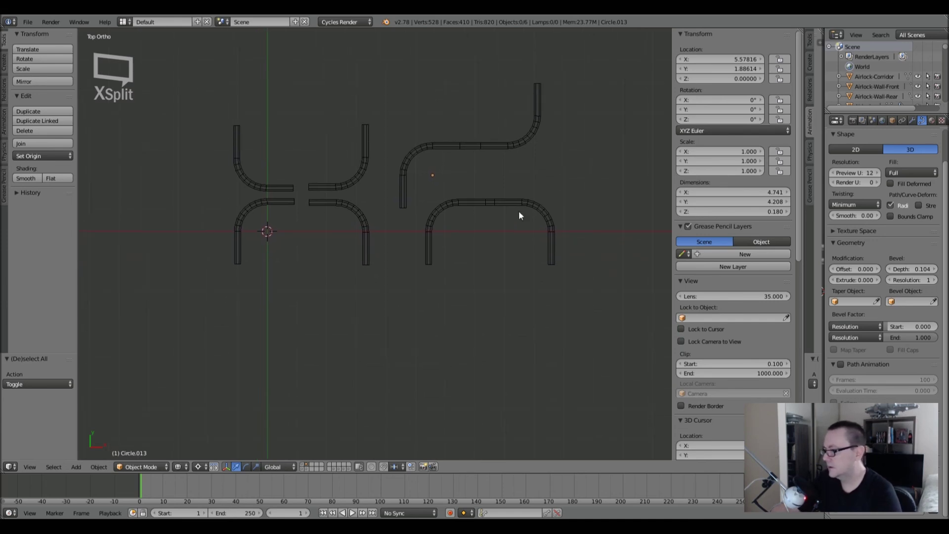
Show the background image whose name starts with E3D60093, examine the piping on the ship's hull, and hide the image again.
{"action": "scroll", "coordinate": [515, 220], "scroll_direction": "down", "scroll_amount": 5}
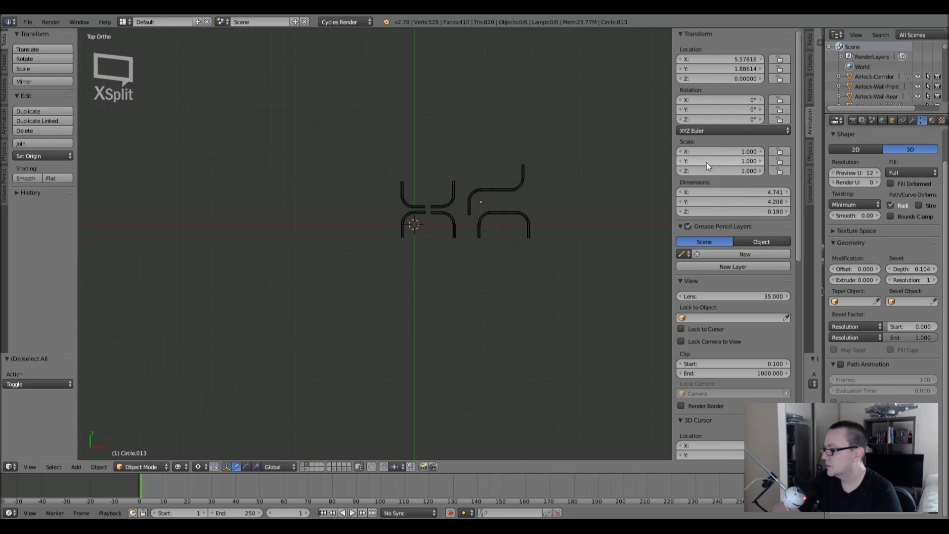
{"action": "scroll", "coordinate": [711, 267], "scroll_direction": "down", "scroll_amount": 15}
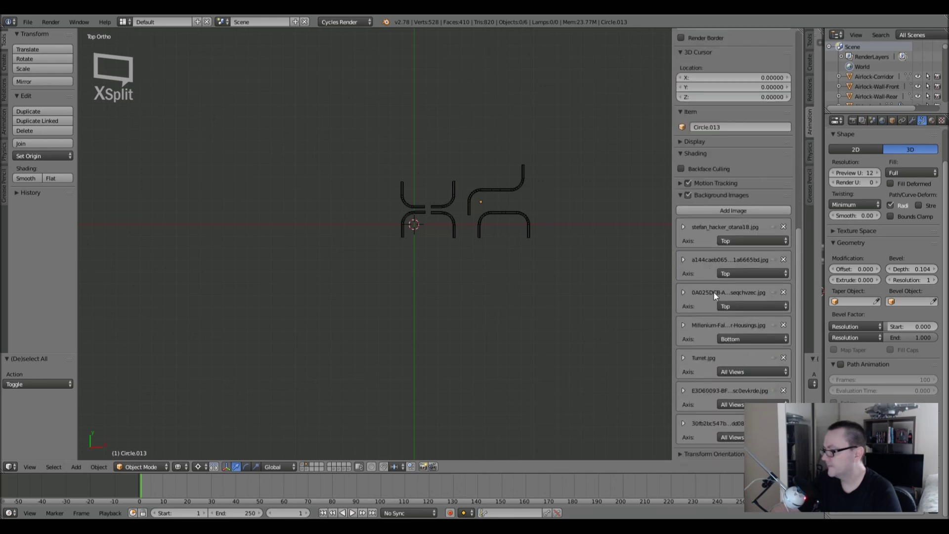
{"action": "left_click", "coordinate": [773, 391]}
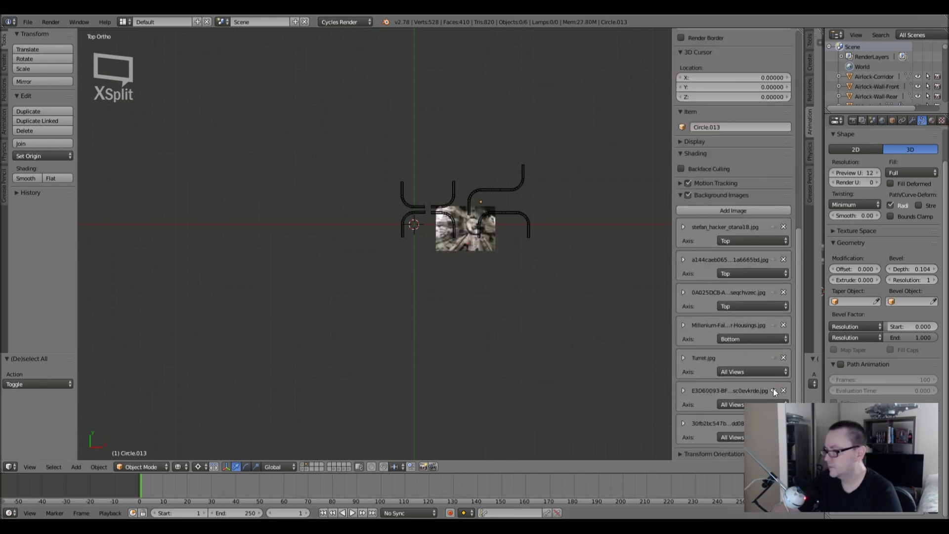
{"action": "scroll", "coordinate": [491, 251], "scroll_direction": "up", "scroll_amount": 8}
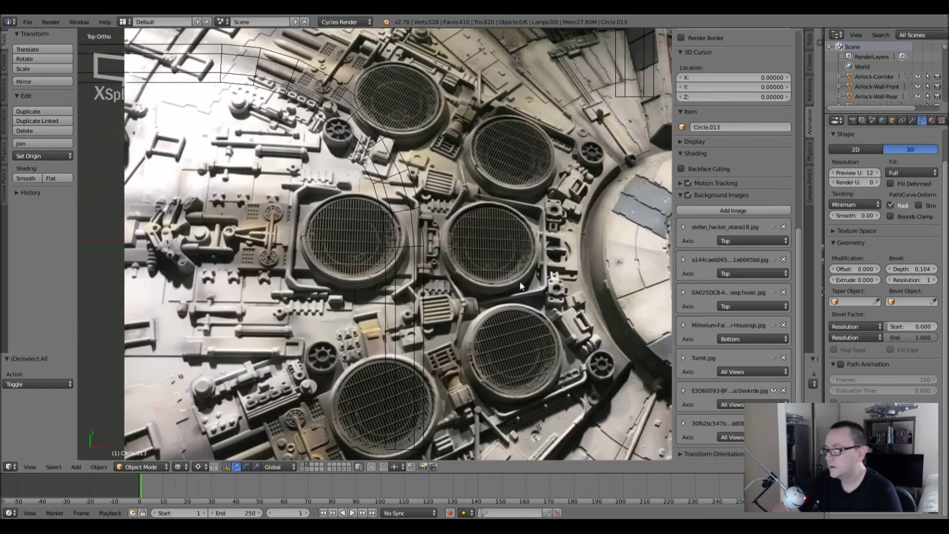
{"action": "scroll", "coordinate": [520, 281], "scroll_direction": "down", "scroll_amount": 6}
{"action": "middle_click_drag", "start_coordinate": [558, 282], "coordinate": [519, 214], "text": "shift"}
{"action": "scroll", "coordinate": [473, 301], "scroll_direction": "down", "scroll_amount": 1}
{"action": "scroll", "coordinate": [465, 297], "scroll_direction": "up", "scroll_amount": 2}
{"action": "scroll", "coordinate": [432, 269], "scroll_direction": "down", "scroll_amount": 5}
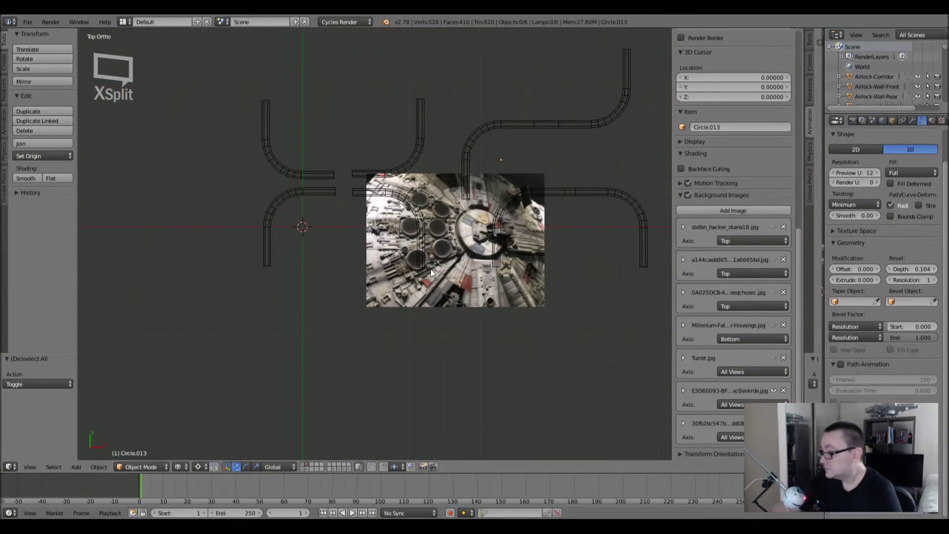
{"action": "left_click", "coordinate": [774, 390]}
Duplicate the two upper bent pipes of the left group and place the copies above them, offset about X -0.111, Y 3.066.
{"action": "middle_click_drag", "start_coordinate": [532, 251], "coordinate": [427, 313], "text": "shift"}
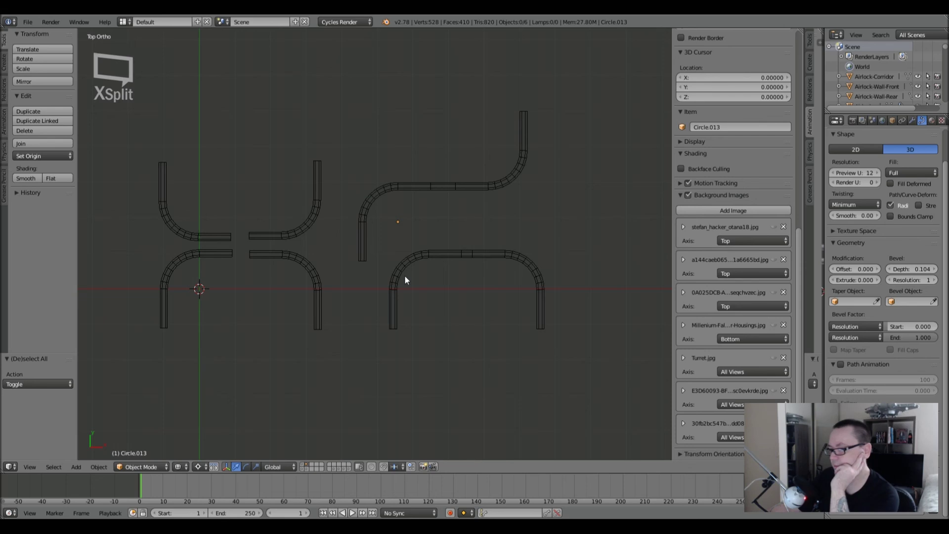
{"action": "right_click", "coordinate": [289, 234]}
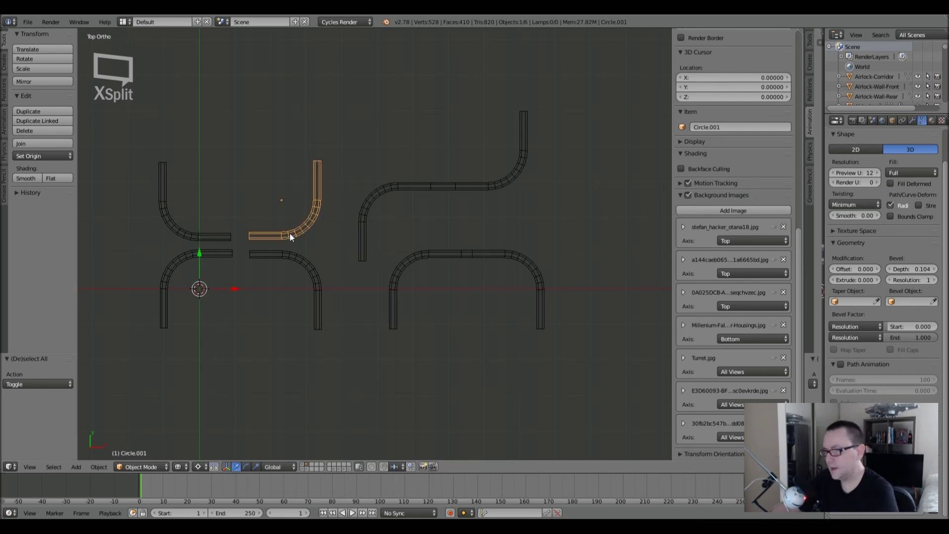
{"action": "right_click", "coordinate": [217, 234], "text": "shift"}
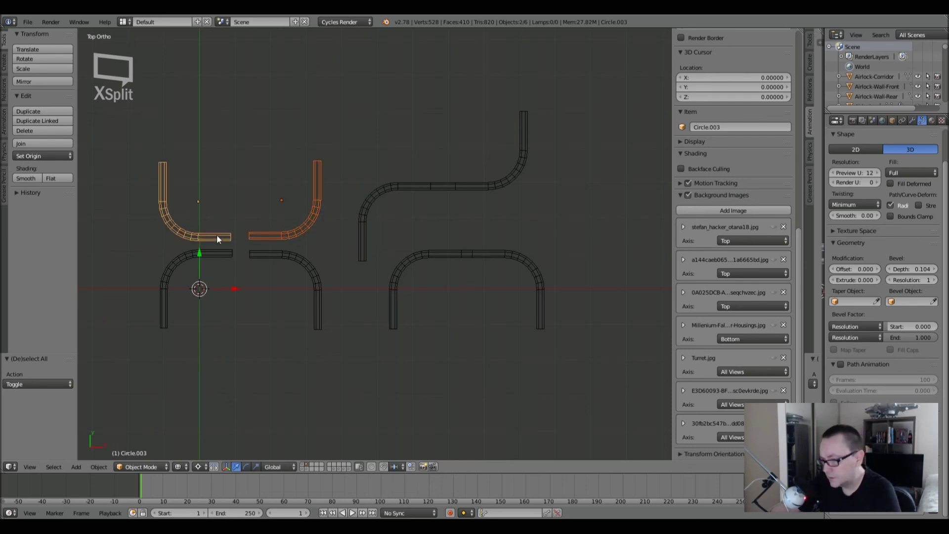
{"action": "key", "text": "shift+d"}
{"action": "left_click", "coordinate": [214, 126]}
{"action": "scroll", "coordinate": [250, 159], "scroll_direction": "up", "scroll_amount": 3}
{"action": "middle_click_drag", "start_coordinate": [250, 158], "coordinate": [350, 236], "text": "shift"}
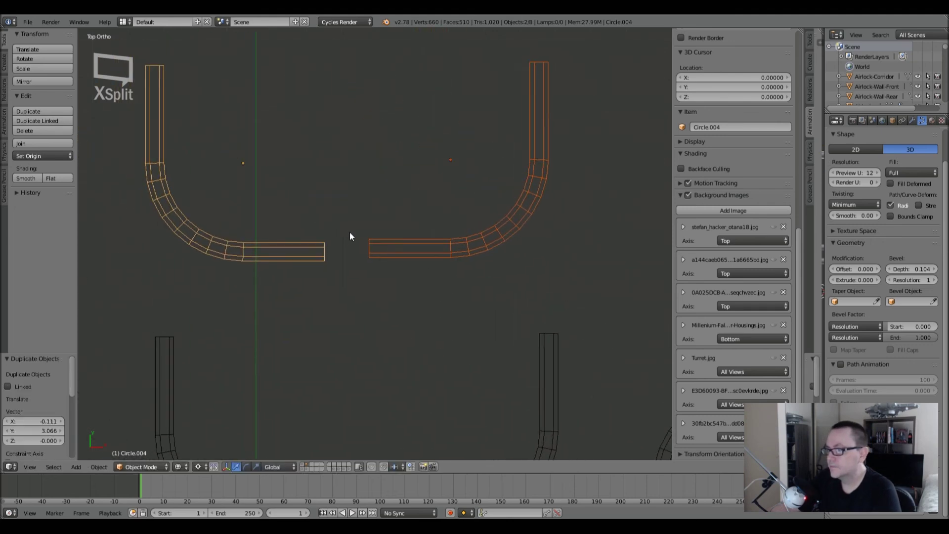
Join the two upper pipe copies and delete the end point of each facing horizontal leg.
{"action": "left_click", "coordinate": [455, 248], "text": "shift"}
{"action": "key", "text": "Tab"}
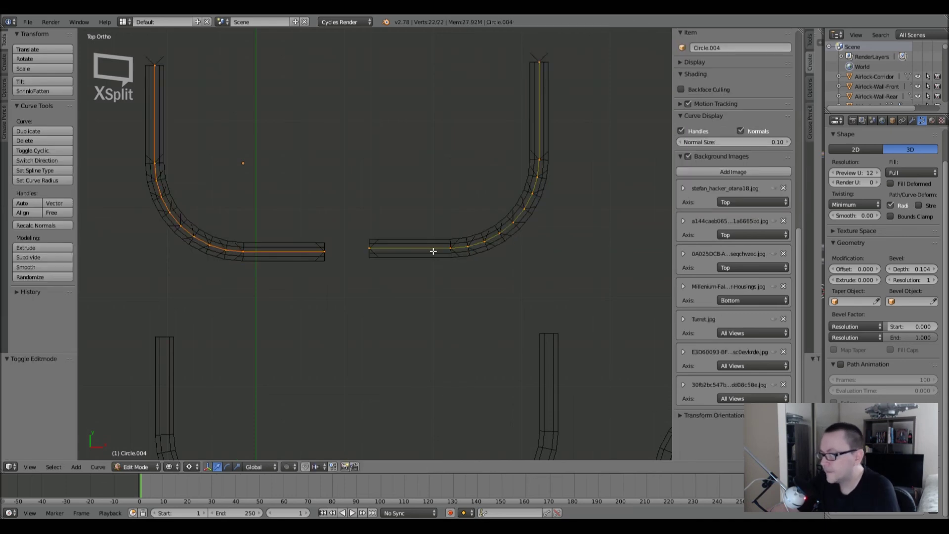
{"action": "scroll", "coordinate": [433, 252], "scroll_direction": "down", "scroll_amount": 1}
{"action": "right_click", "coordinate": [380, 255]}
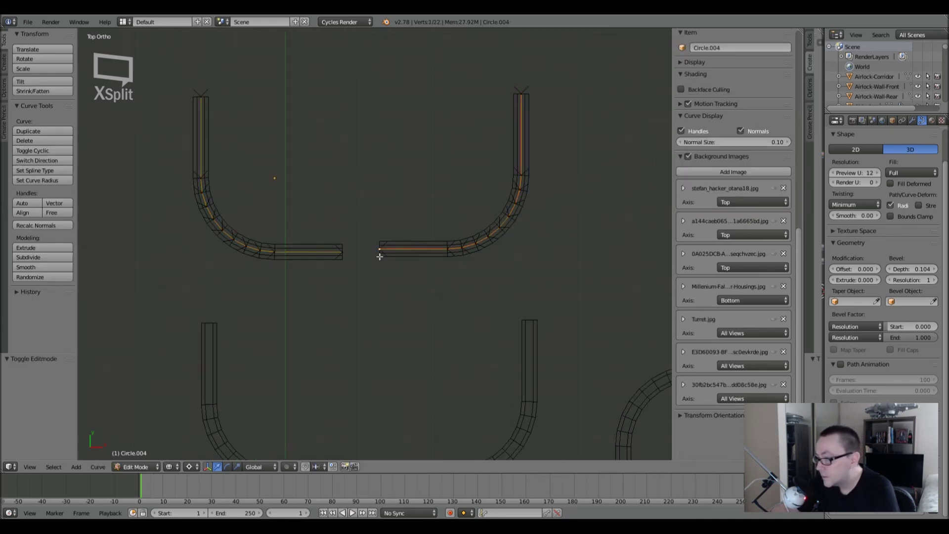
{"action": "key", "text": "x"}
{"action": "left_click", "coordinate": [380, 256]}
{"action": "right_click", "coordinate": [343, 255]}
{"action": "key", "text": "x"}
{"action": "left_click", "coordinate": [345, 256]}
Try to move all points of the left bend over to the right bend so their curved ends meet.
{"action": "right_click", "coordinate": [211, 92]}
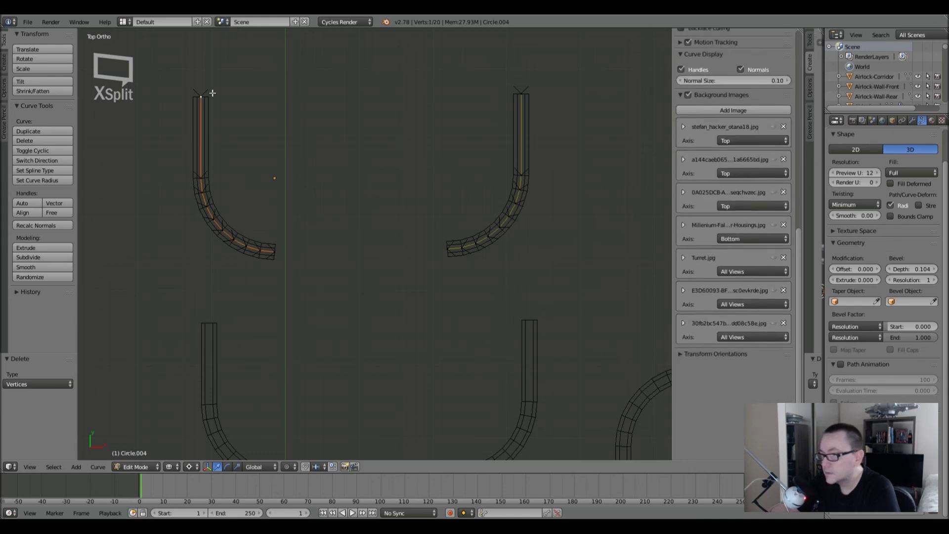
{"action": "key", "text": "a"}
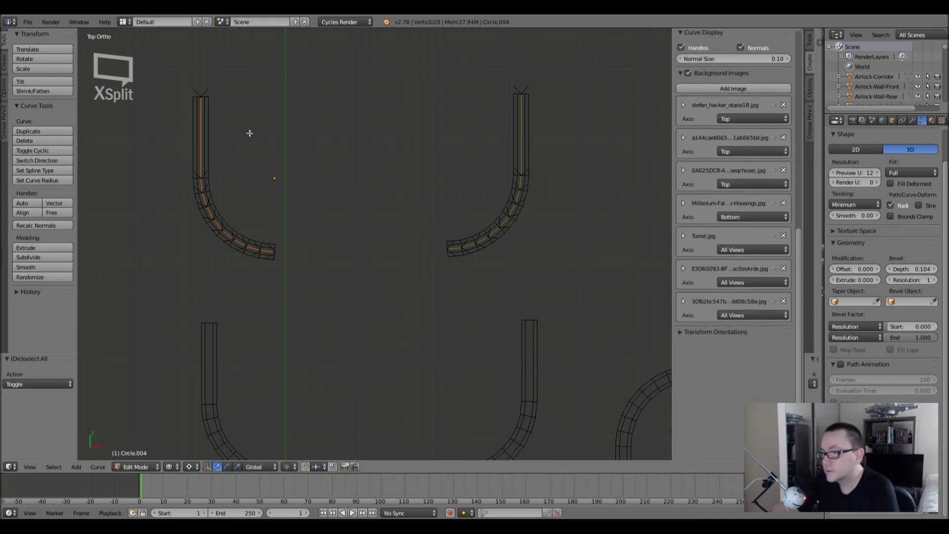
{"action": "key", "text": "b"}
{"action": "left_click_drag", "start_coordinate": [127, 61], "coordinate": [350, 310]}
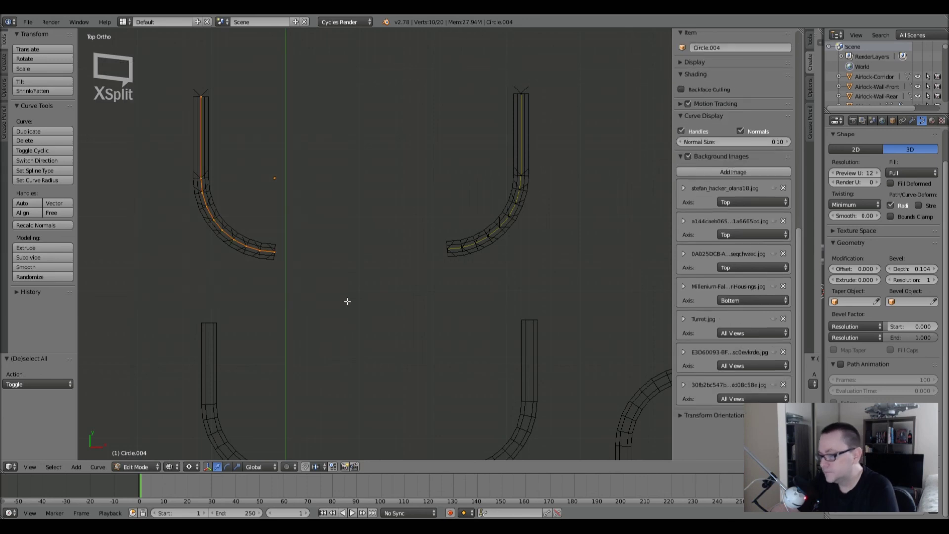
{"action": "key", "text": "g"}
{"action": "left_click", "coordinate": [468, 236]}
{"action": "scroll", "coordinate": [460, 247], "scroll_direction": "up", "scroll_amount": 3}
{"action": "scroll", "coordinate": [451, 243], "scroll_direction": "down", "scroll_amount": 1}
{"action": "scroll", "coordinate": [451, 231], "scroll_direction": "down", "scroll_amount": 2}
Undo the left bend's move and the deletion of both horizontal end points.
{"action": "key", "text": "ctrl+z"}
{"action": "key", "text": "ctrl+z"}
{"action": "key", "text": "ctrl+z"}
{"action": "key", "text": "ctrl+z"}
{"action": "key", "text": "ctrl+z"}
{"action": "key", "text": "ctrl+z"}
{"action": "key", "text": "ctrl+z"}
{"action": "key", "text": "ctrl+z"}
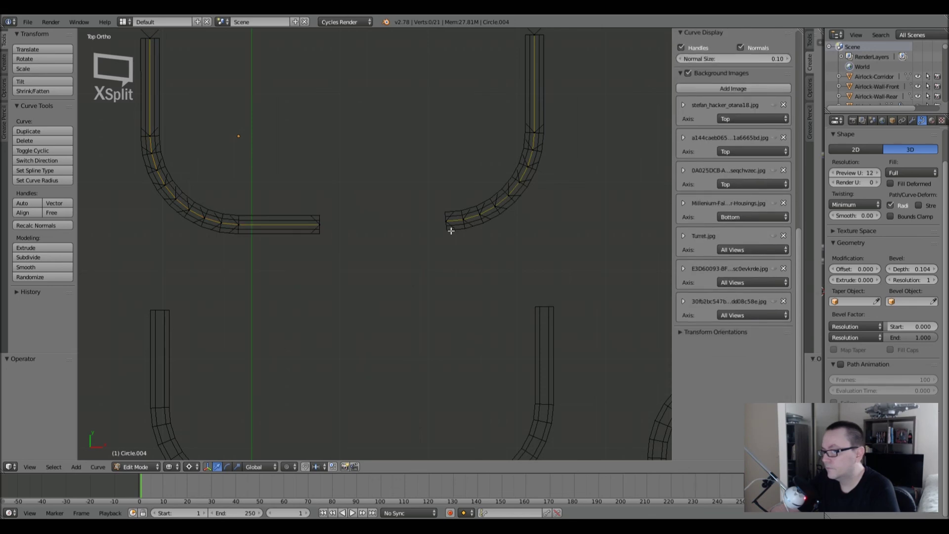
{"action": "key", "text": "ctrl+z"}
Leave edit mode and delete the joined copy of the two upper bent pipes.
{"action": "scroll", "coordinate": [325, 221], "scroll_direction": "up", "scroll_amount": 2}
{"action": "scroll", "coordinate": [326, 222], "scroll_direction": "down", "scroll_amount": 8}
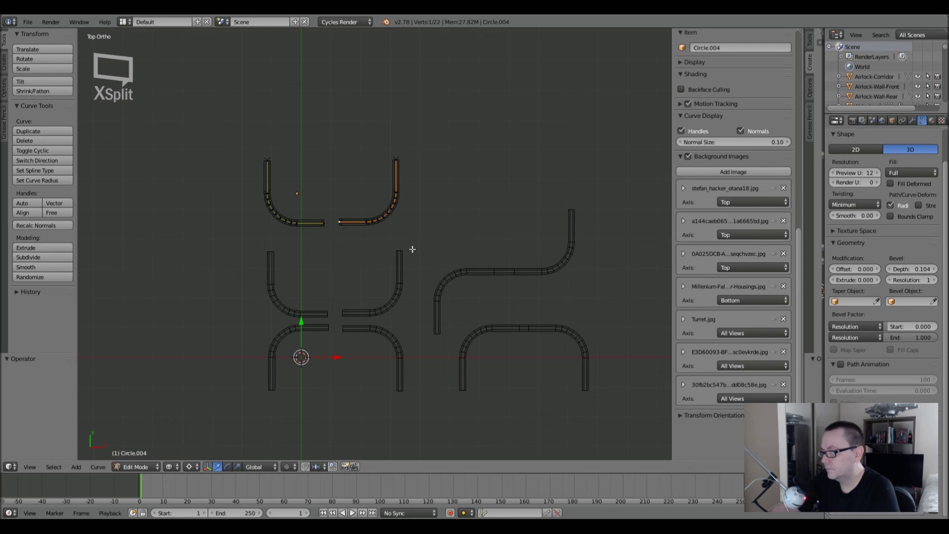
{"action": "key", "text": "Tab"}
{"action": "key", "text": "x"}
{"action": "left_click", "coordinate": [347, 228]}
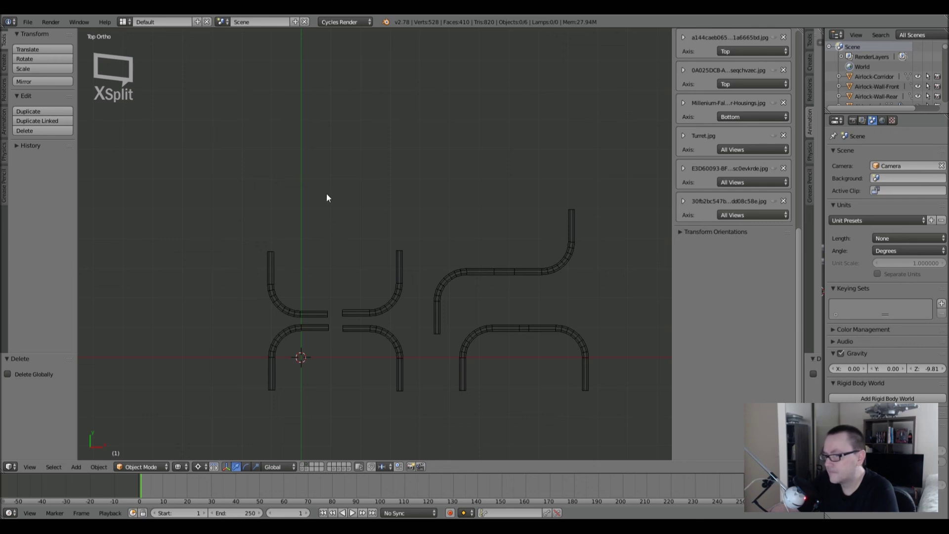
Add a 32-vertex mesh circle of radius 1.000 and move it above the left pipe group.
{"action": "key", "text": "shift+a"}
{"action": "mouse_move", "coordinate": [326, 194]}
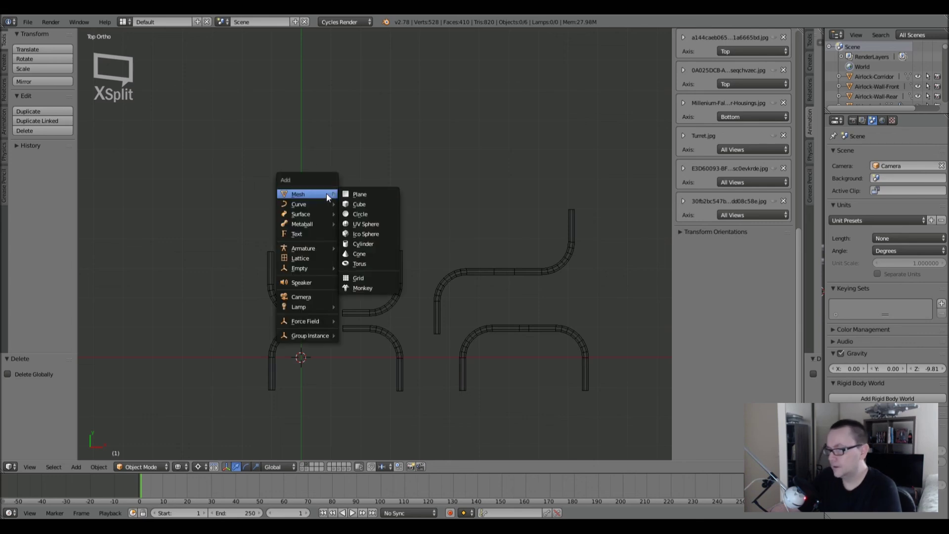
{"action": "left_click", "coordinate": [371, 214]}
{"action": "scroll", "coordinate": [334, 252], "scroll_direction": "down", "scroll_amount": 2}
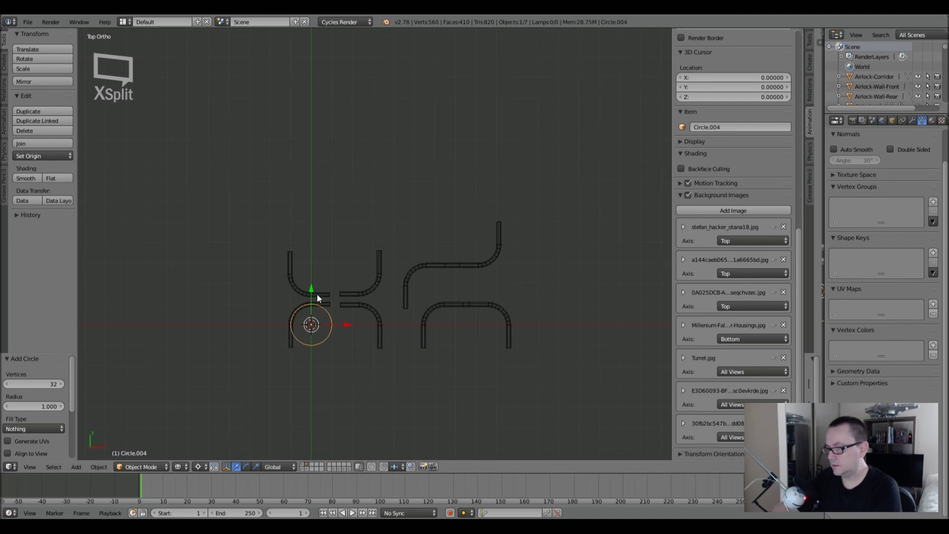
{"action": "key", "text": "Tab"}
{"action": "key", "text": "Tab"}
{"action": "key", "text": "g"}
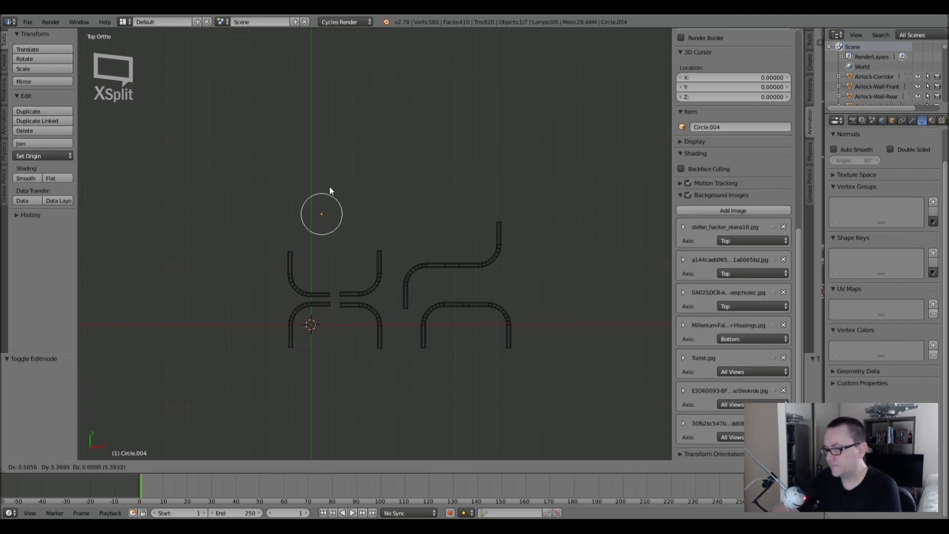
{"action": "left_click", "coordinate": [340, 158]}
Delete the vertices of the circle's lower half so that only the upper semicircle is left.
{"action": "scroll", "coordinate": [340, 157], "scroll_direction": "up", "scroll_amount": 5}
{"action": "key", "text": "Tab"}
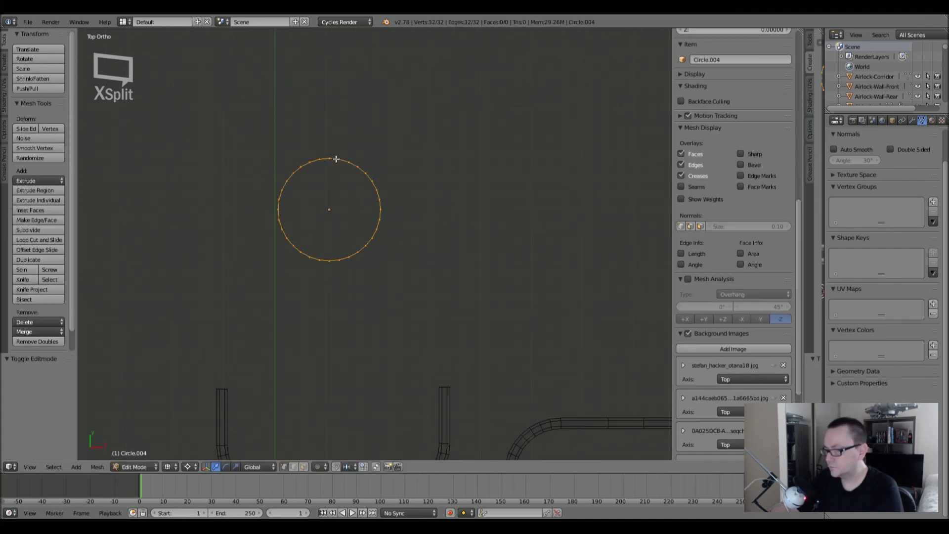
{"action": "key", "text": "a"}
{"action": "key", "text": "b"}
{"action": "left_click_drag", "start_coordinate": [233, 217], "coordinate": [510, 295]}
{"action": "key", "text": "x"}
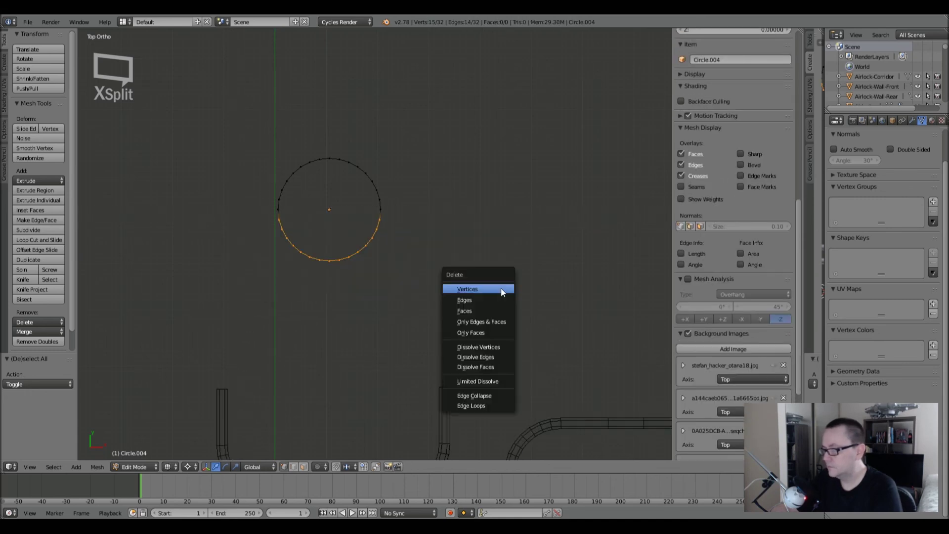
{"action": "left_click", "coordinate": [501, 289]}
{"action": "key", "text": "Tab"}
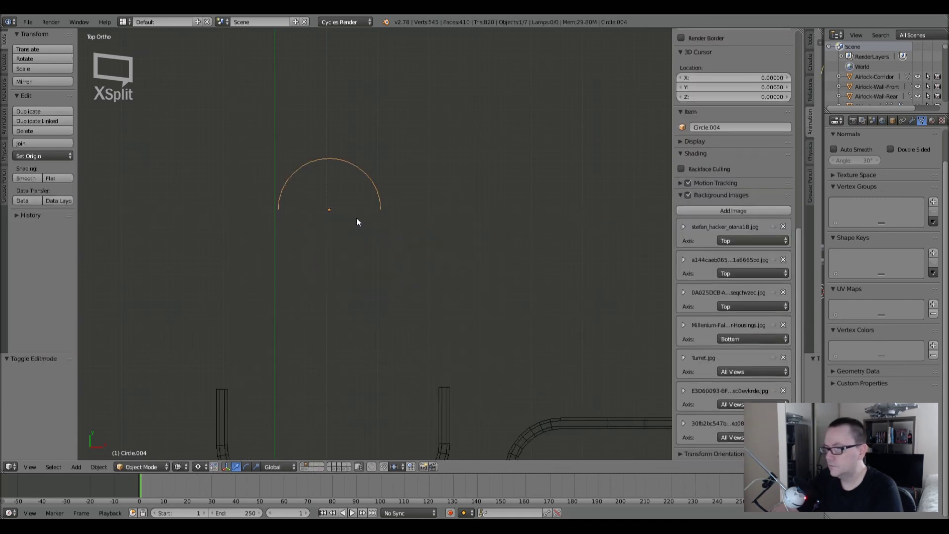
Convert the semicircle to a curve and extrude both of its ends -1.316 along Y into straight legs.
{"action": "key", "text": "alt+c"}
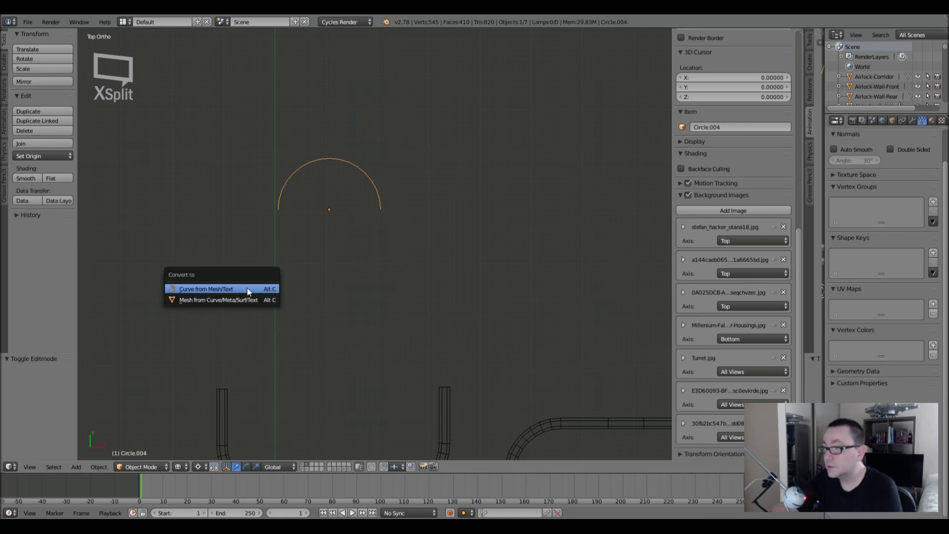
{"action": "left_click", "coordinate": [248, 291]}
{"action": "key", "text": "Tab"}
{"action": "right_click", "coordinate": [381, 219], "text": "shift"}
{"action": "key", "text": "e"}
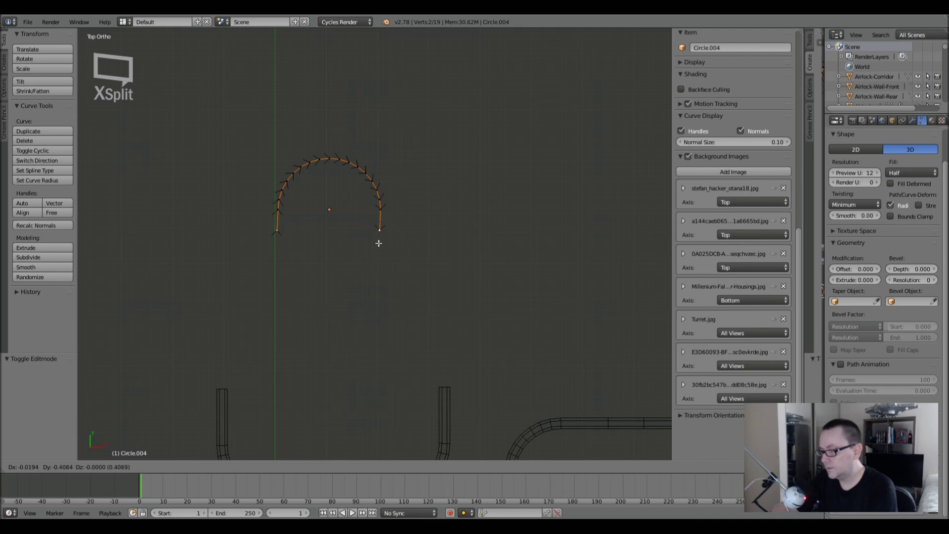
{"action": "key", "text": "y"}
{"action": "left_click", "coordinate": [379, 289]}
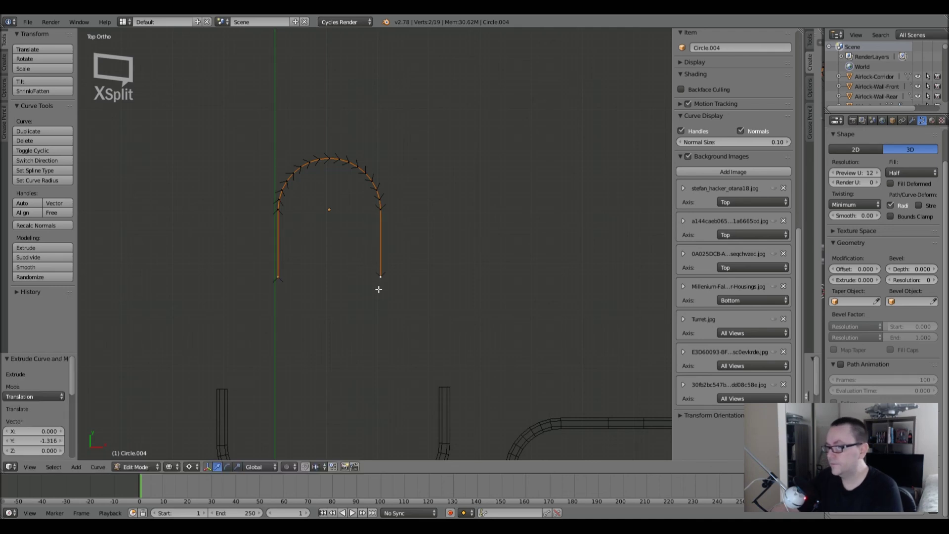
{"action": "key", "text": "Tab"}
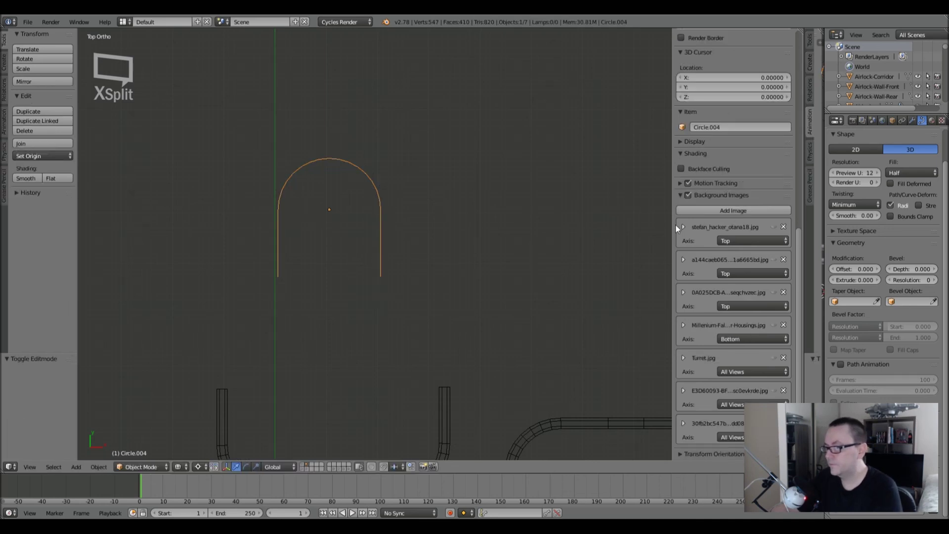
Give the arch curve a Full fill, a bevel depth of 0.112 and a bevel resolution of 1.
{"action": "left_click", "coordinate": [915, 172]}
{"action": "left_click", "coordinate": [910, 160]}
{"action": "mouse_move", "coordinate": [902, 269]}
{"action": "left_mouse_down"}
{"action": "mouse_move", "coordinate": [921, 269]}
{"action": "mouse_move", "coordinate": [903, 270]}
{"action": "left_mouse_up"}
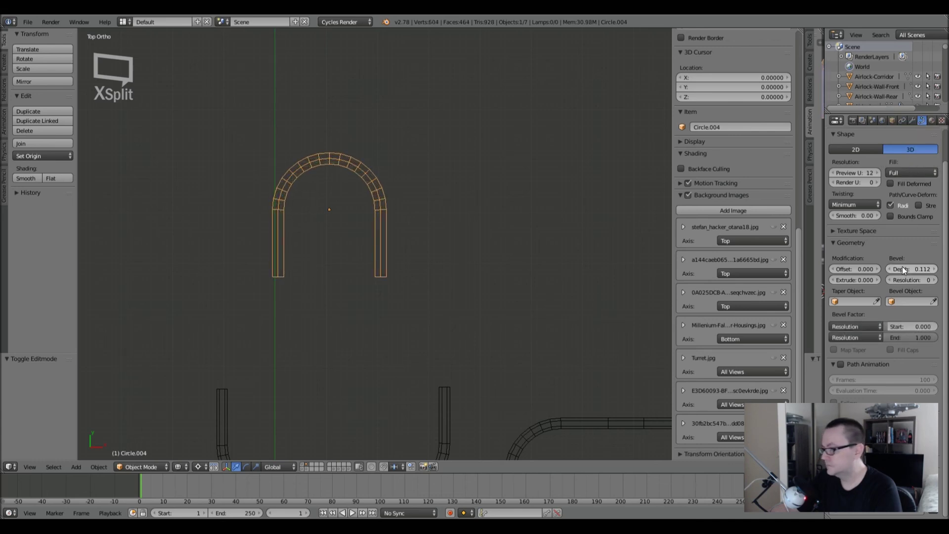
{"action": "left_click", "coordinate": [934, 280]}
{"action": "scroll", "coordinate": [585, 261], "scroll_direction": "down", "scroll_amount": 3}
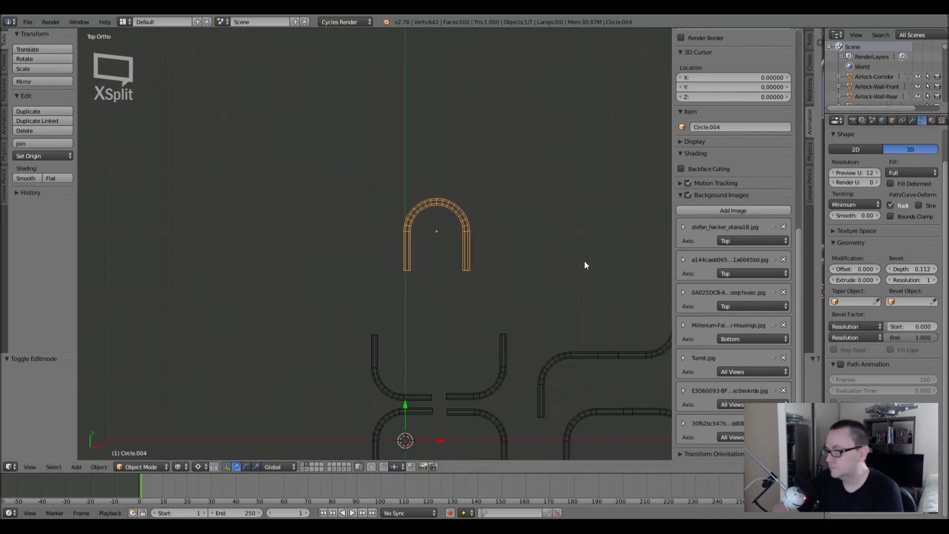
Compare the arch with an existing bent pipe in solid display, shade the arch smooth and deselect everything.
{"action": "right_click", "coordinate": [505, 366]}
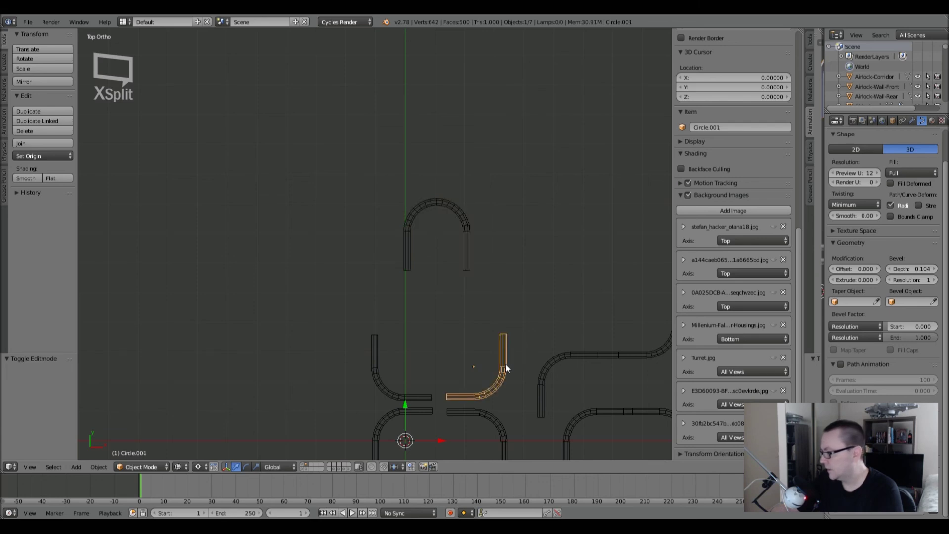
{"action": "key", "text": "z"}
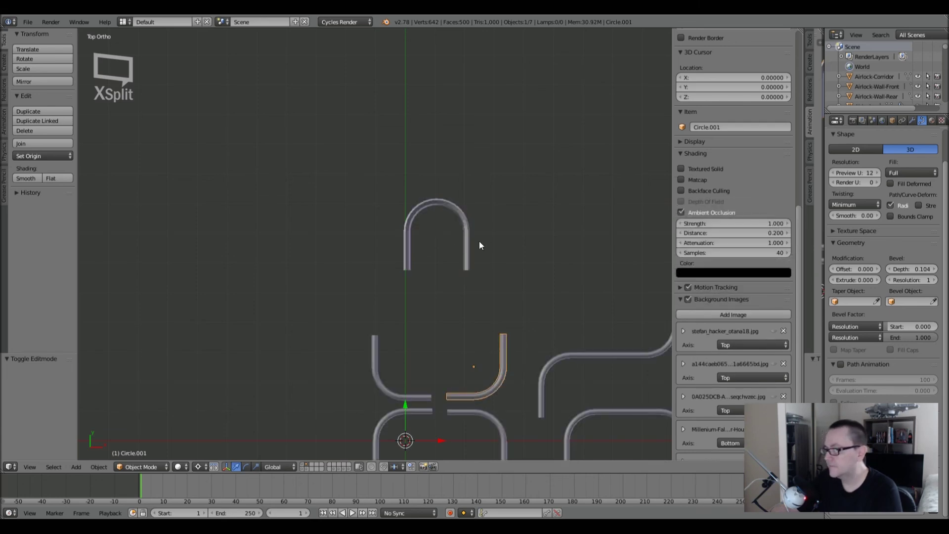
{"action": "right_click", "coordinate": [467, 230]}
{"action": "left_click", "coordinate": [25, 178]}
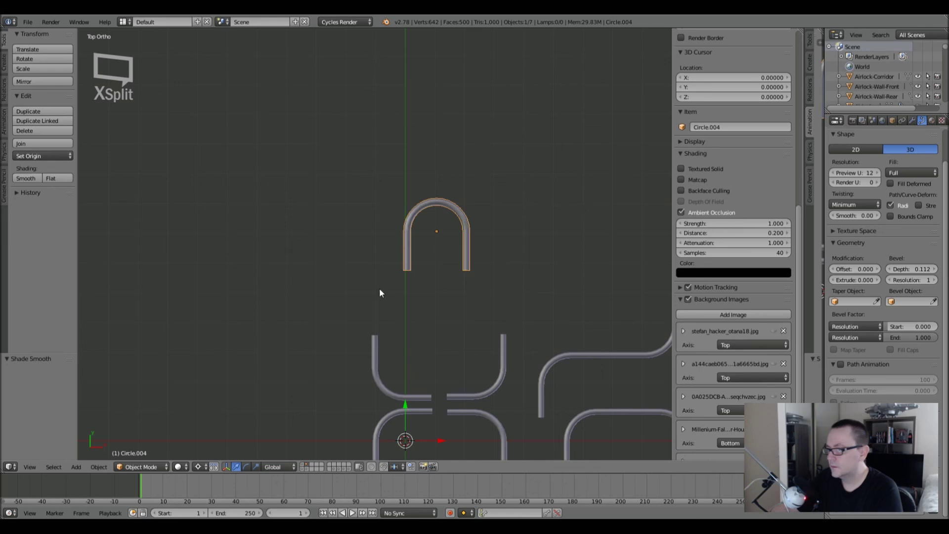
{"action": "middle_click_drag", "start_coordinate": [406, 290], "coordinate": [269, 235], "text": "shift"}
{"action": "key", "text": "z"}
{"action": "key", "text": "z"}
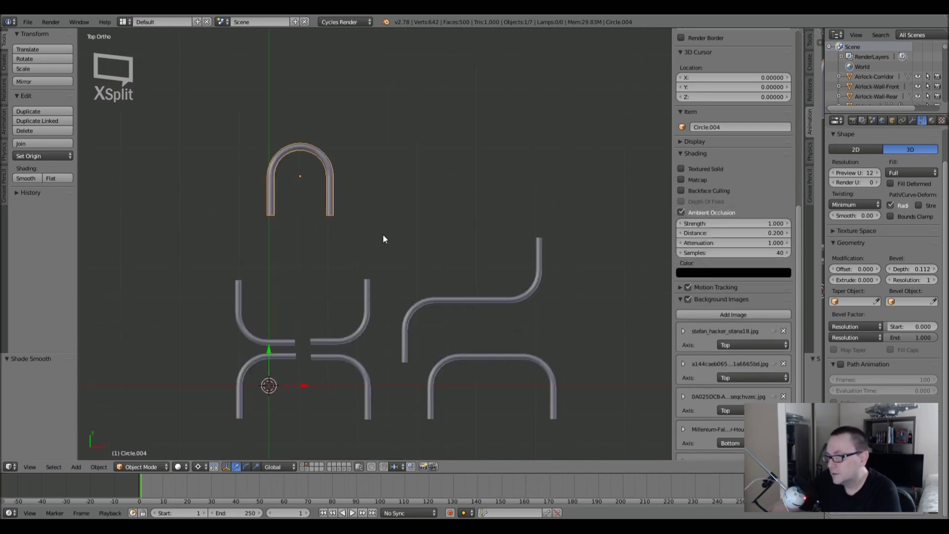
{"action": "scroll", "coordinate": [369, 215], "scroll_direction": "down", "scroll_amount": 2}
{"action": "scroll", "coordinate": [387, 217], "scroll_direction": "up", "scroll_amount": 2}
{"action": "middle_click_drag", "start_coordinate": [388, 218], "coordinate": [398, 177], "text": "shift"}
{"action": "key", "text": "a"}
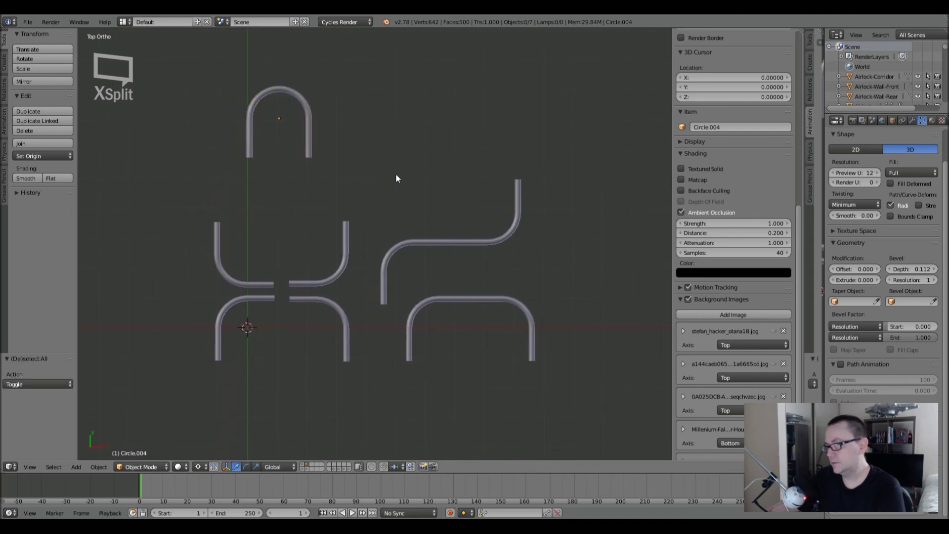
In wireframe display, duplicate the lower-right bend of the left group and place the copy beside the arch, offset X 3.110, Y 6.822.
{"action": "key", "text": "z"}
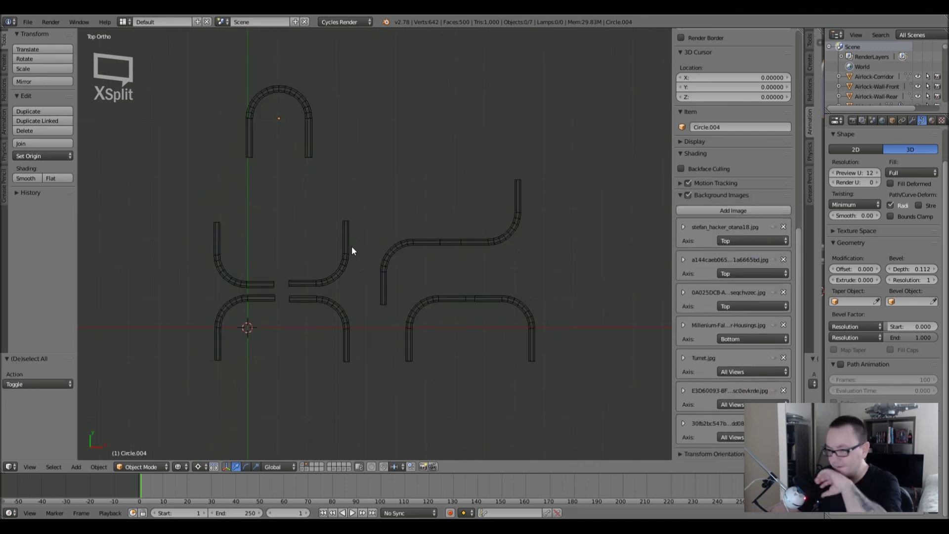
{"action": "right_click", "coordinate": [344, 261]}
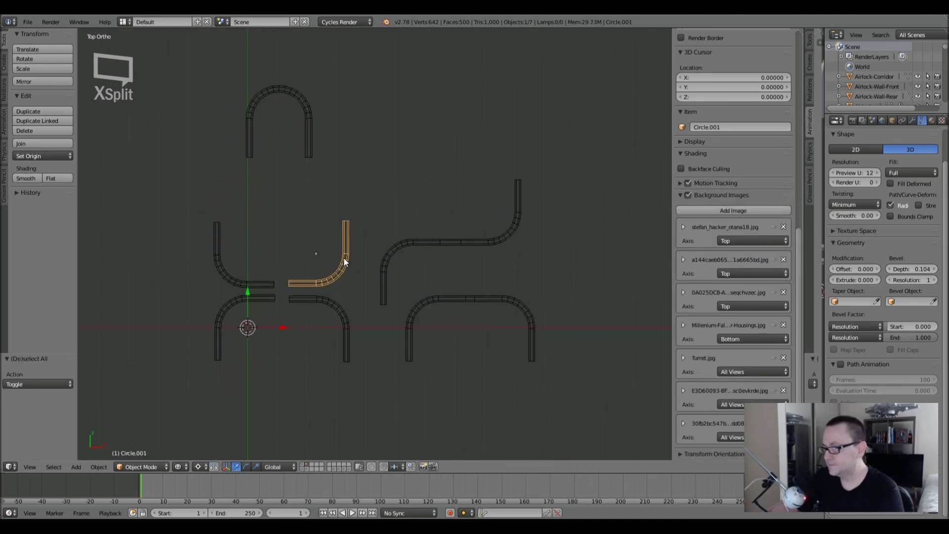
{"action": "right_click", "coordinate": [341, 308]}
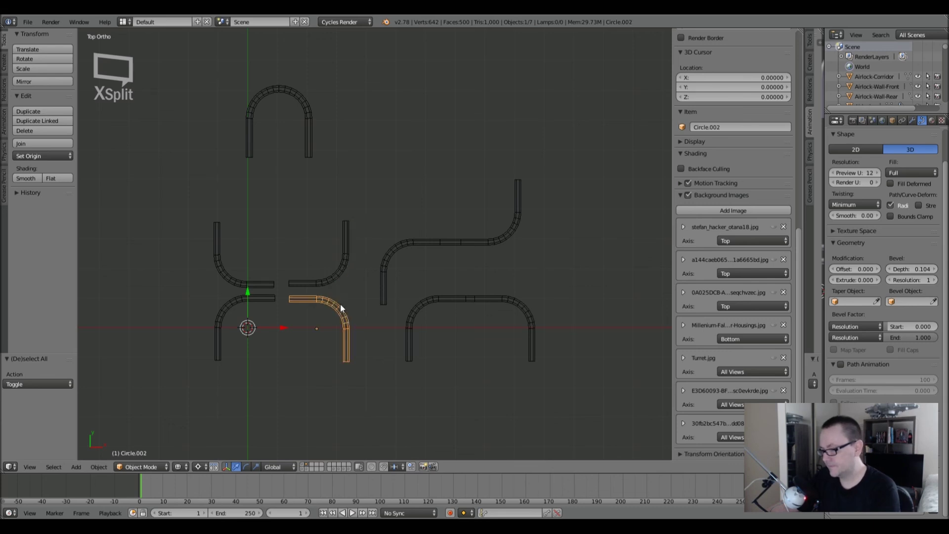
{"action": "key", "text": "shift+d"}
{"action": "left_click", "coordinate": [438, 102]}
{"action": "scroll", "coordinate": [437, 103], "scroll_direction": "up", "scroll_amount": 4}
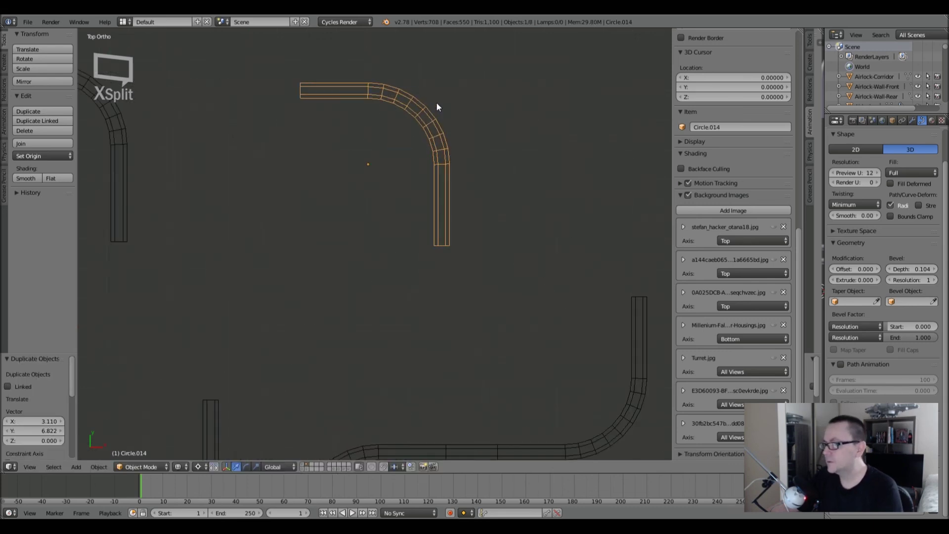
{"action": "middle_click_drag", "start_coordinate": [437, 103], "coordinate": [414, 189], "text": "shift"}
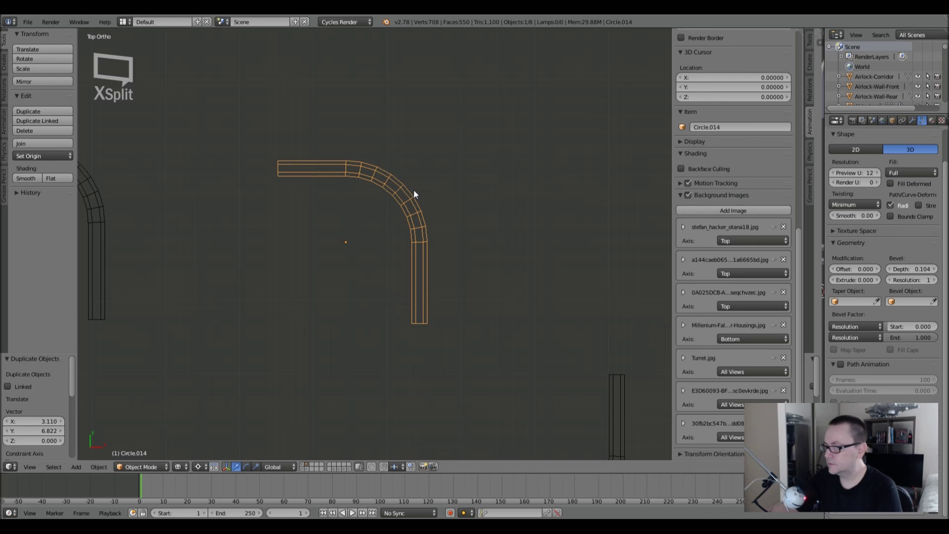
Delete the copy's vertical leg and the lower half of its bend.
{"action": "key", "text": "Tab"}
{"action": "right_click", "coordinate": [426, 240], "text": "shift"}
{"action": "right_click", "coordinate": [414, 198], "text": "shift"}
{"action": "key", "text": "x"}
{"action": "left_click", "coordinate": [443, 173]}
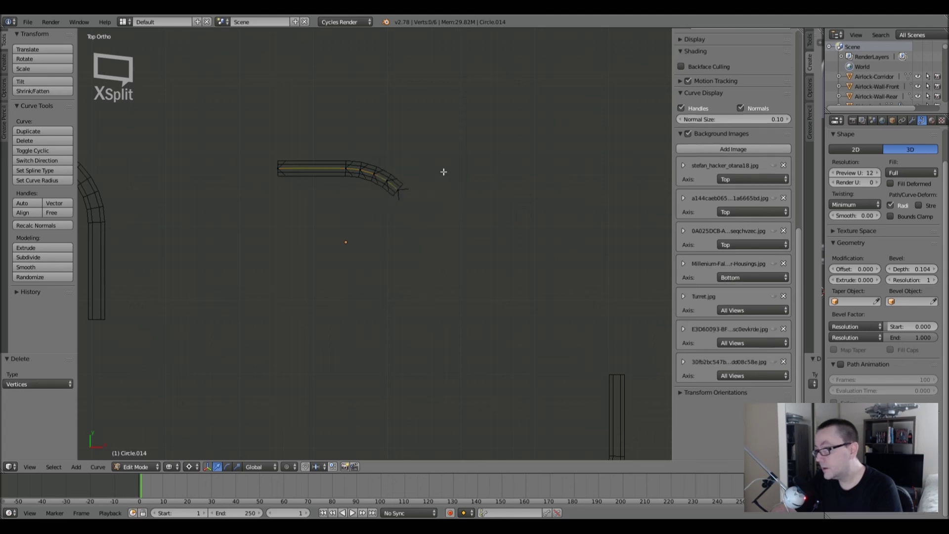
Extrude the shortened bend's open end diagonally by about X 1.44, Y -1.46, check it in solid display and deselect it.
{"action": "right_click", "coordinate": [403, 192]}
{"action": "key", "text": "e"}
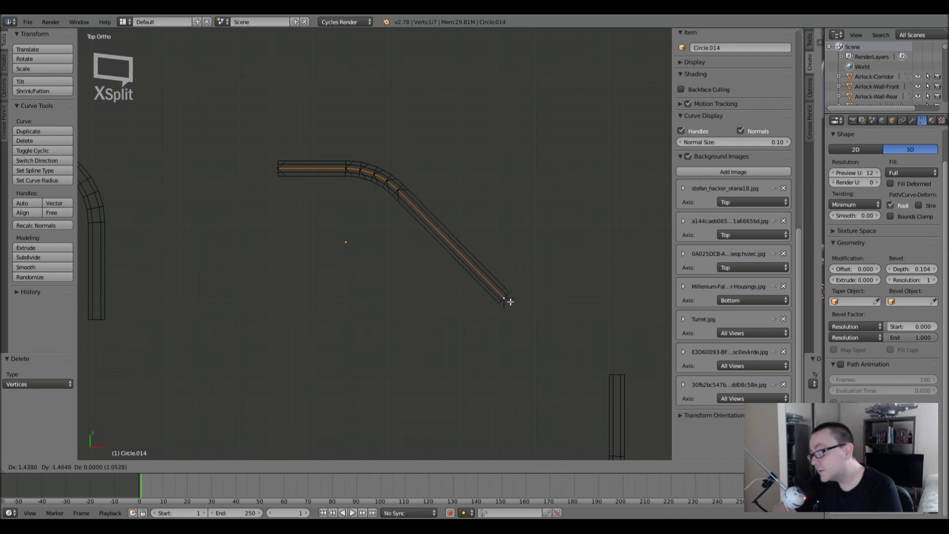
{"action": "left_click", "coordinate": [510, 301]}
{"action": "key", "text": "Tab"}
{"action": "key", "text": "z"}
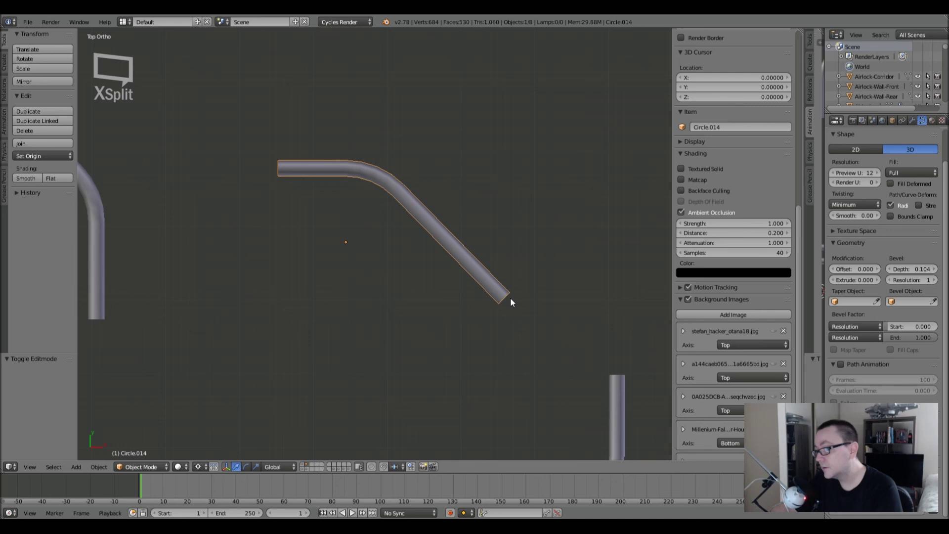
{"action": "scroll", "coordinate": [510, 301], "scroll_direction": "down", "scroll_amount": 5}
{"action": "middle_click_drag", "start_coordinate": [510, 299], "coordinate": [486, 272], "text": "shift"}
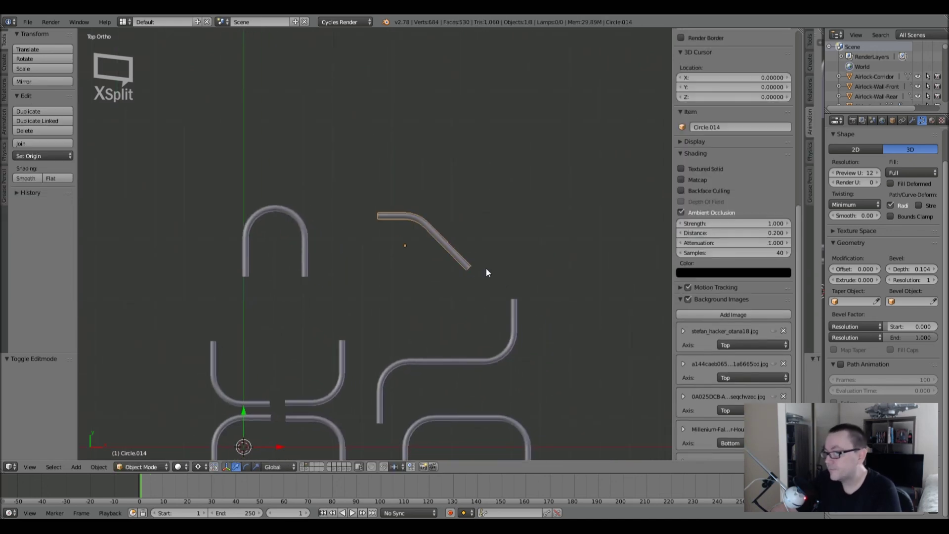
{"action": "key", "text": "a"}
{"action": "scroll", "coordinate": [420, 246], "scroll_direction": "up", "scroll_amount": 2}
{"action": "key", "text": "z"}
{"action": "scroll", "coordinate": [420, 247], "scroll_direction": "down", "scroll_amount": 3}
{"action": "middle_click_drag", "start_coordinate": [421, 251], "coordinate": [400, 210], "text": "shift"}
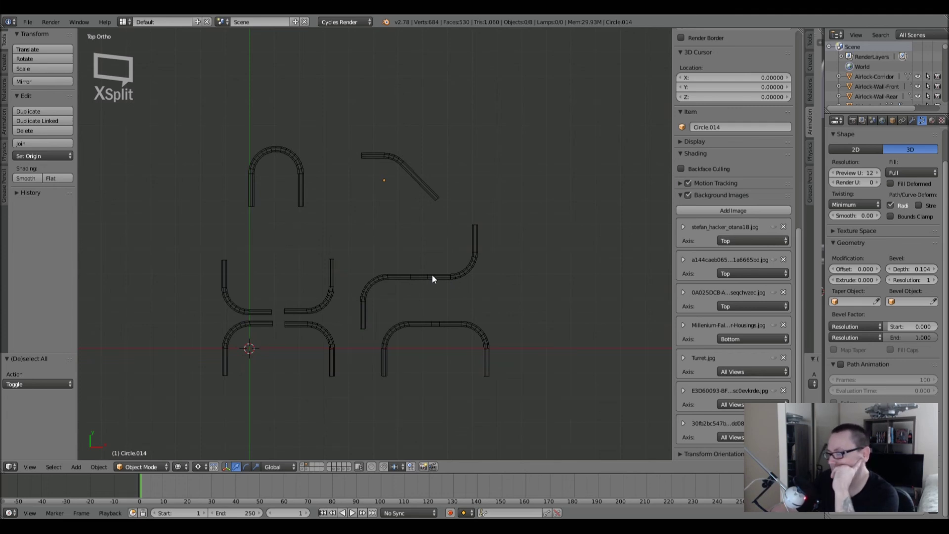
Try to move control points at the S-shaped pipe's lower bend and middle section, and leave edit mode with everything deselected.
{"action": "right_click", "coordinate": [379, 278]}
{"action": "scroll", "coordinate": [378, 277], "scroll_direction": "up", "scroll_amount": 6}
{"action": "key", "text": "Tab"}
{"action": "right_click", "coordinate": [378, 278]}
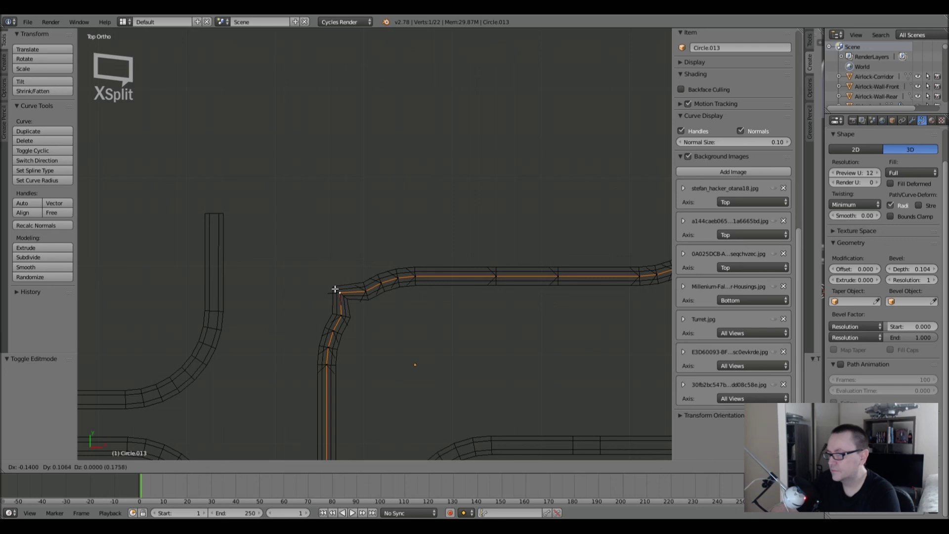
{"action": "right_click", "coordinate": [496, 275]}
{"action": "key", "text": "g"}
{"action": "left_click", "coordinate": [495, 257]}
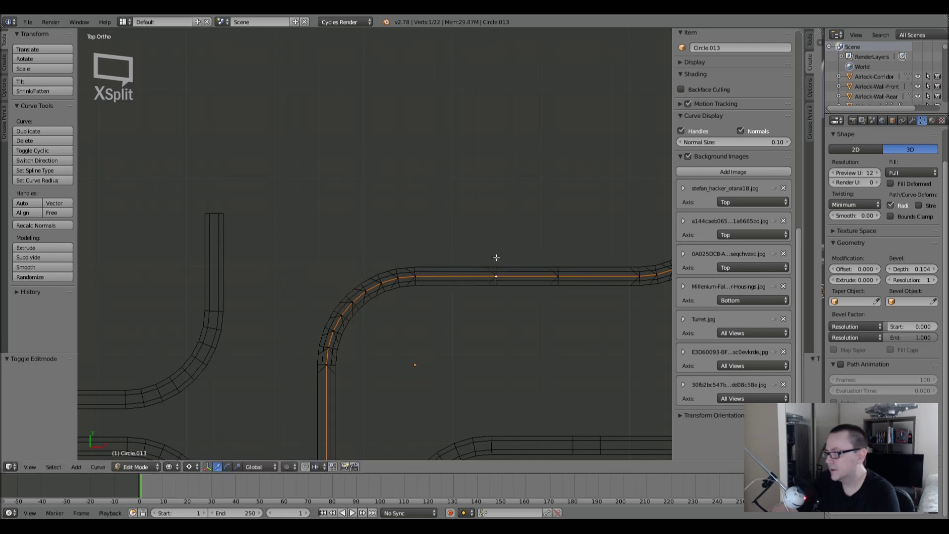
{"action": "key", "text": "Tab"}
{"action": "scroll", "coordinate": [497, 257], "scroll_direction": "down", "scroll_amount": 5}
{"action": "key", "text": "a"}
{"action": "middle_click_drag", "start_coordinate": [496, 262], "coordinate": [437, 272], "text": "shift"}
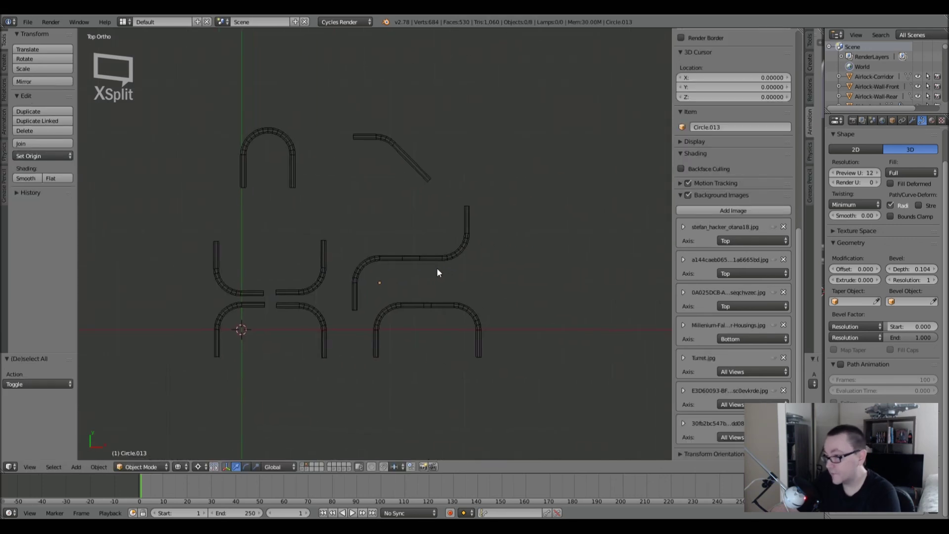
Move the narrow U-arch by X 0.040, Y -2.428 and the 45-degree bend by X -0.823, Y -2.107.
{"action": "right_click", "coordinate": [292, 150]}
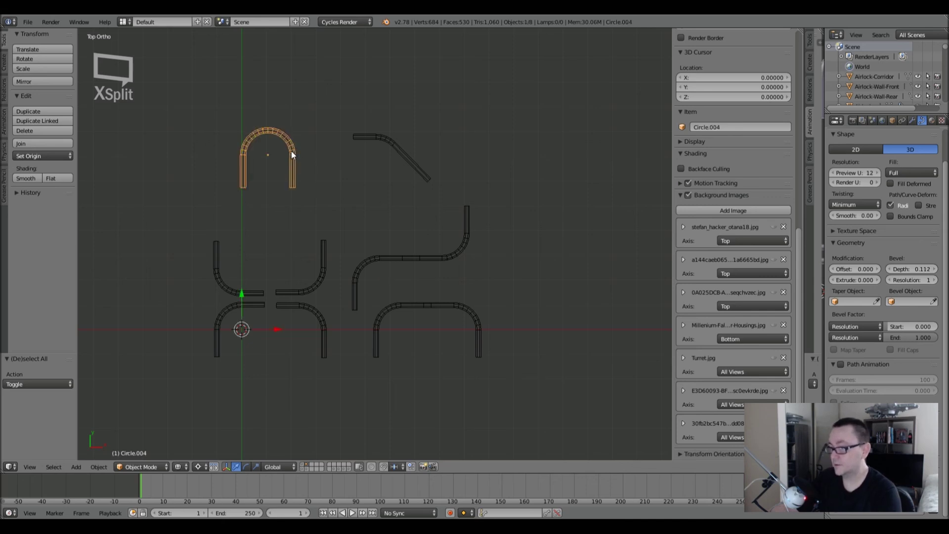
{"action": "key", "text": "g"}
{"action": "left_click", "coordinate": [292, 216]}
{"action": "right_click", "coordinate": [377, 140]}
{"action": "key", "text": "g"}
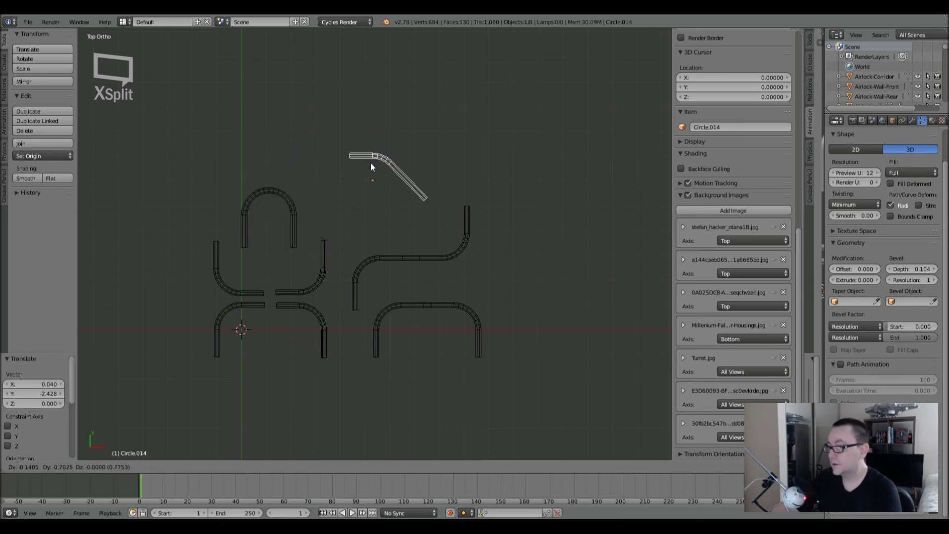
{"action": "left_click", "coordinate": [355, 193]}
Nudge the wide arch slightly upward below the S-shape and deselect everything.
{"action": "middle_click_drag", "start_coordinate": [384, 286], "coordinate": [384, 252], "text": "shift"}
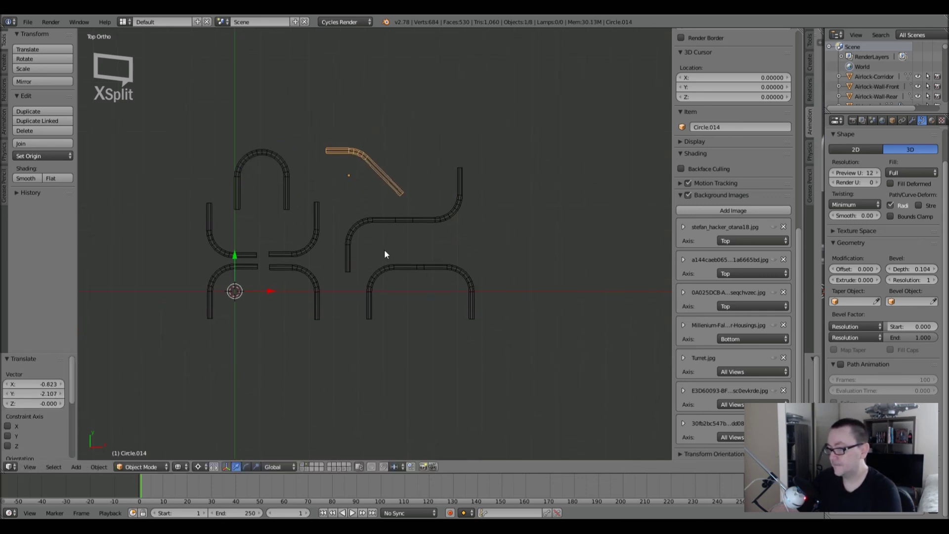
{"action": "right_click", "coordinate": [397, 271]}
{"action": "key", "text": "g"}
{"action": "left_click", "coordinate": [414, 267]}
{"action": "key", "text": "a"}
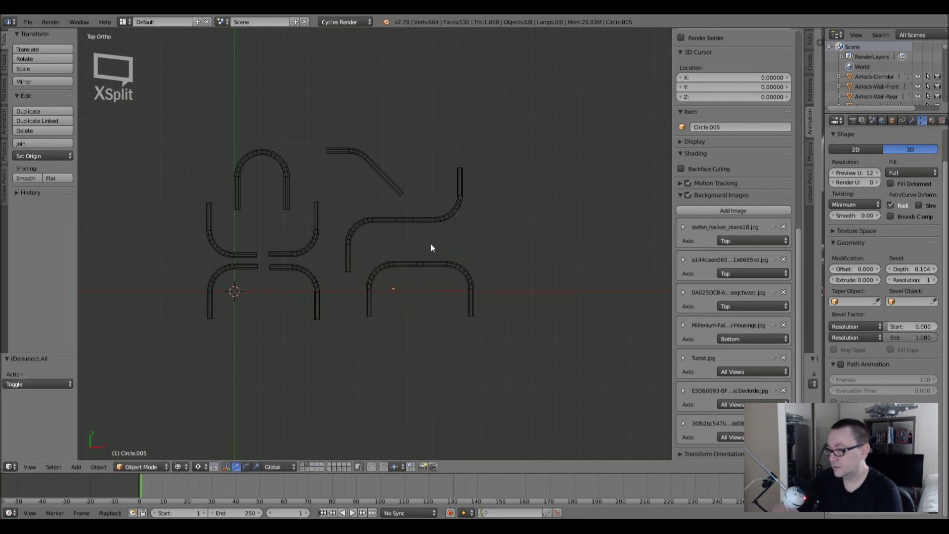
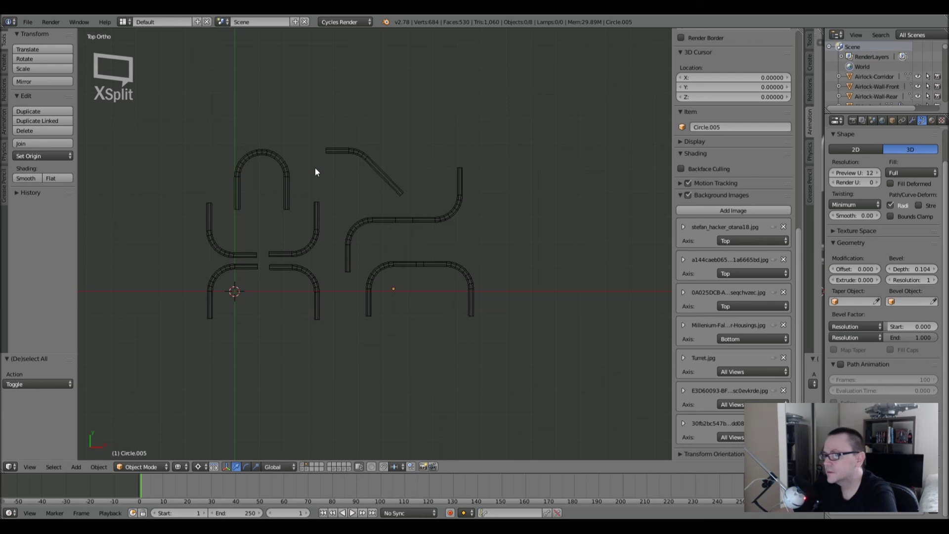
Duplicate the 45-degree bend and place the copy at an offset of X 3.355, Y -1.468.
{"action": "scroll", "coordinate": [353, 153], "scroll_direction": "up", "scroll_amount": 5}
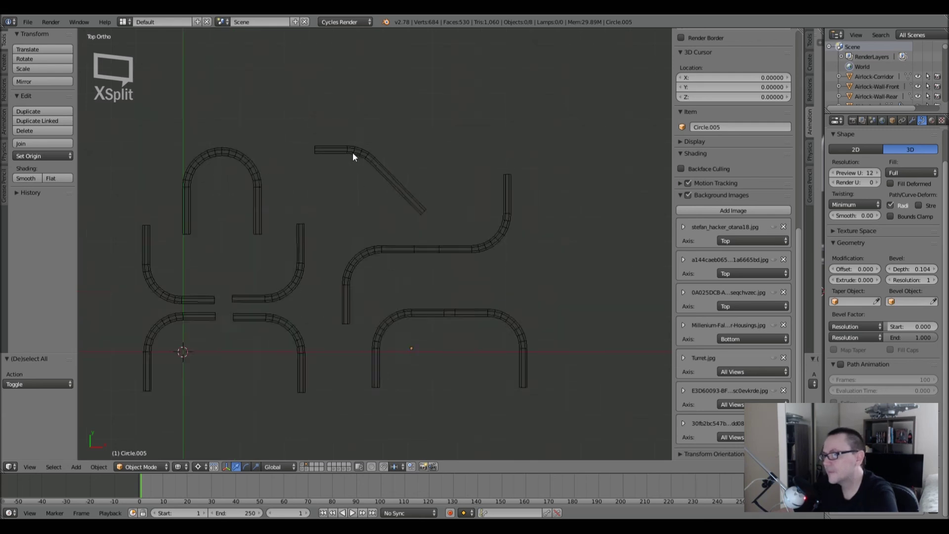
{"action": "right_click", "coordinate": [313, 163]}
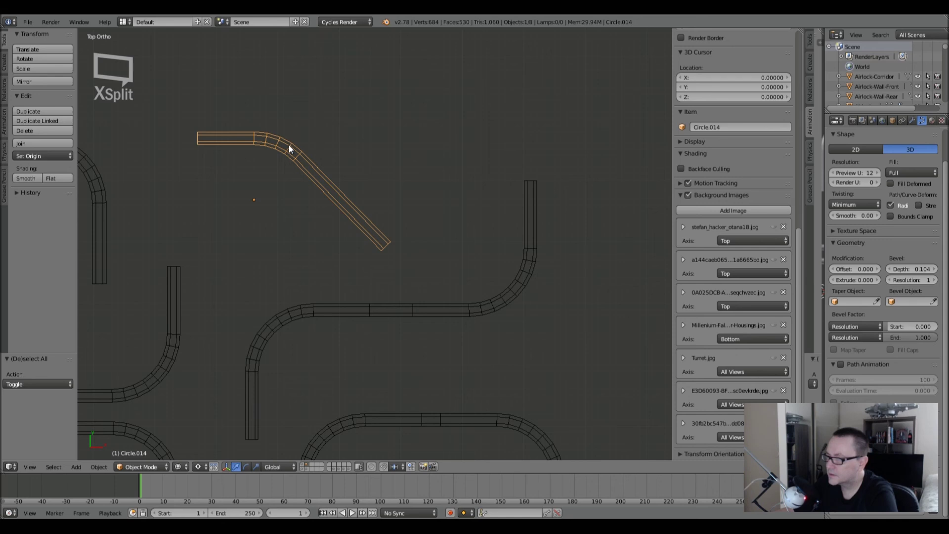
{"action": "key", "text": "shift+d"}
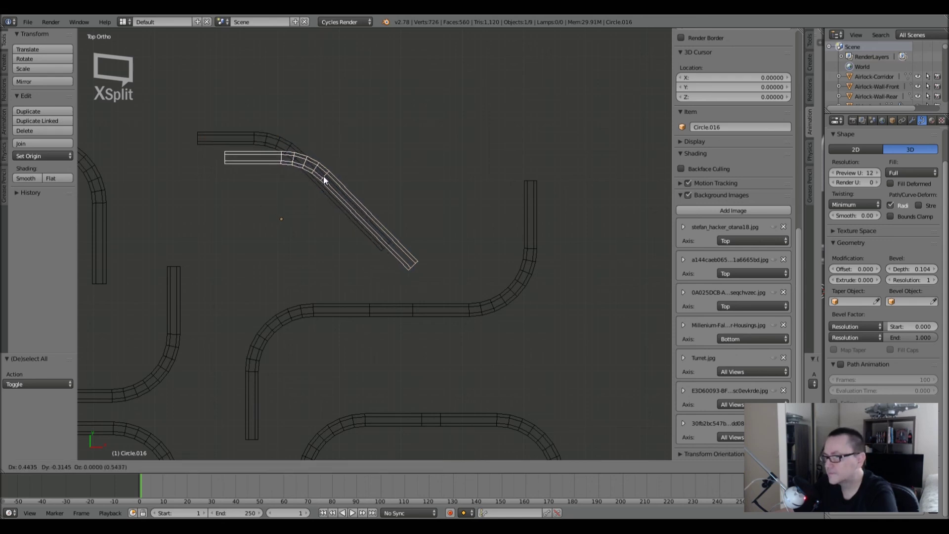
{"action": "left_click", "coordinate": [502, 251]}
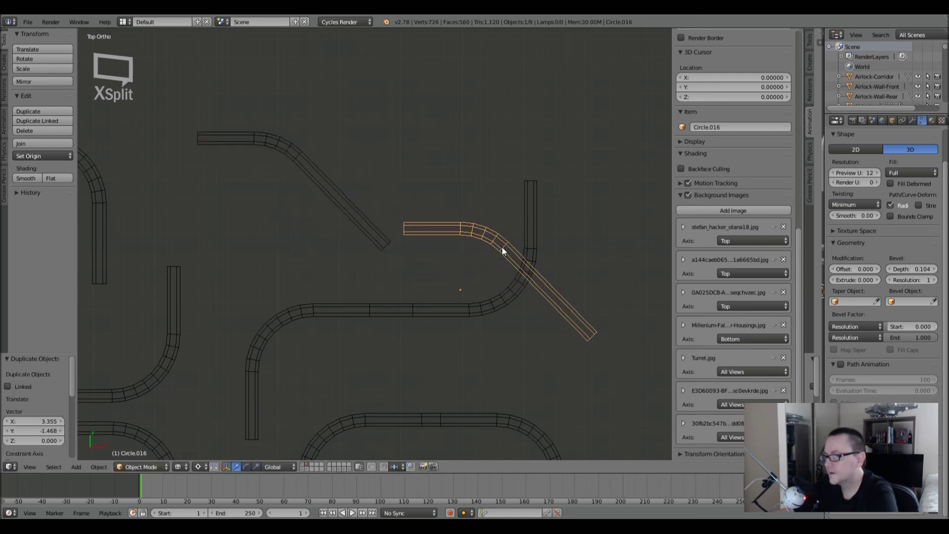
Duplicate the original 45-degree bend again above itself and move the first copy by X 0.502, Y 4.013 beside the new one.
{"action": "scroll", "coordinate": [411, 239], "scroll_direction": "down", "scroll_amount": 3}
{"action": "right_click", "coordinate": [298, 238], "text": "shift"}
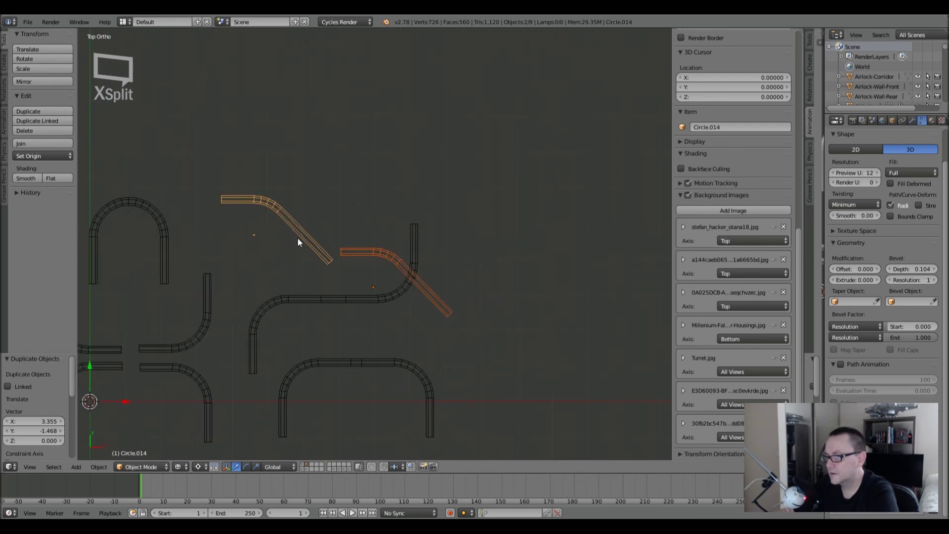
{"action": "right_click", "coordinate": [299, 232]}
{"action": "key", "text": "shift+d"}
{"action": "left_click", "coordinate": [321, 115]}
{"action": "right_click_drag", "start_coordinate": [360, 252], "coordinate": [377, 112]}
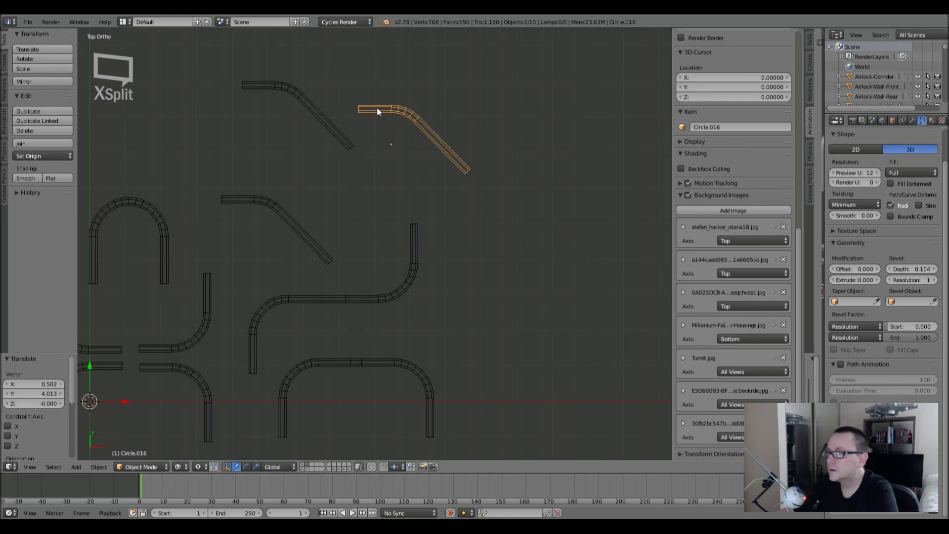
Mirror the second copy of the 45-degree bend along global Y and move it by X -1.726, Y 18.636 back above the other pipes.
{"action": "scroll", "coordinate": [394, 125], "scroll_direction": "up", "scroll_amount": 3}
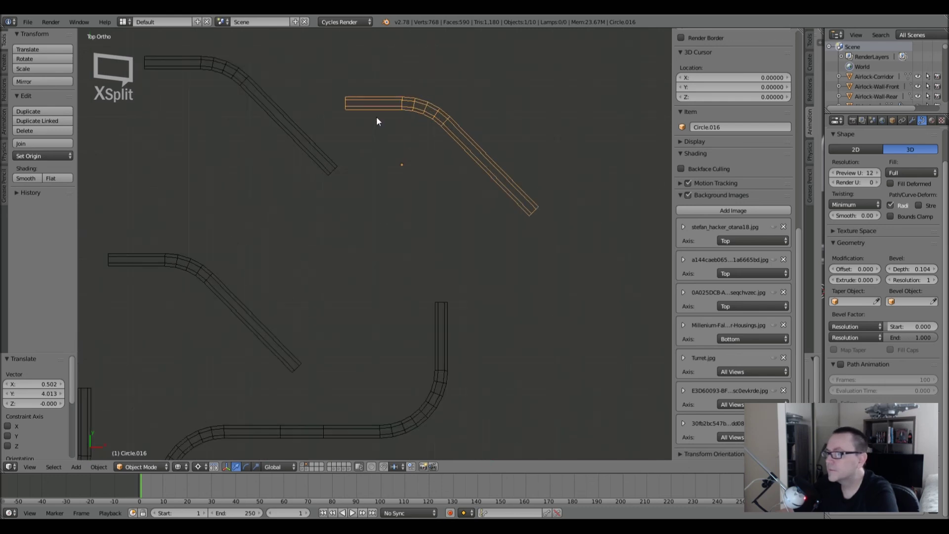
{"action": "right_click", "coordinate": [367, 232]}
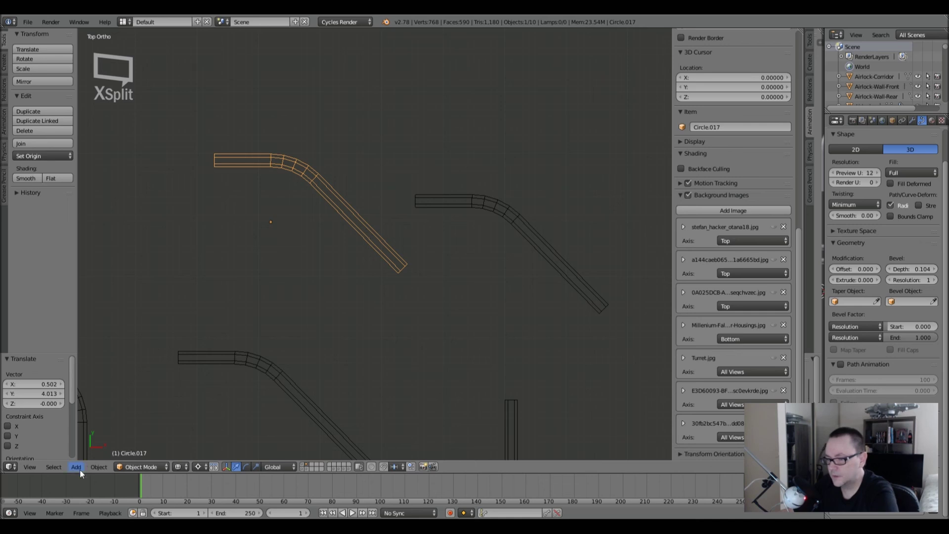
{"action": "left_click", "coordinate": [99, 466]}
{"action": "mouse_move", "coordinate": [173, 411]}
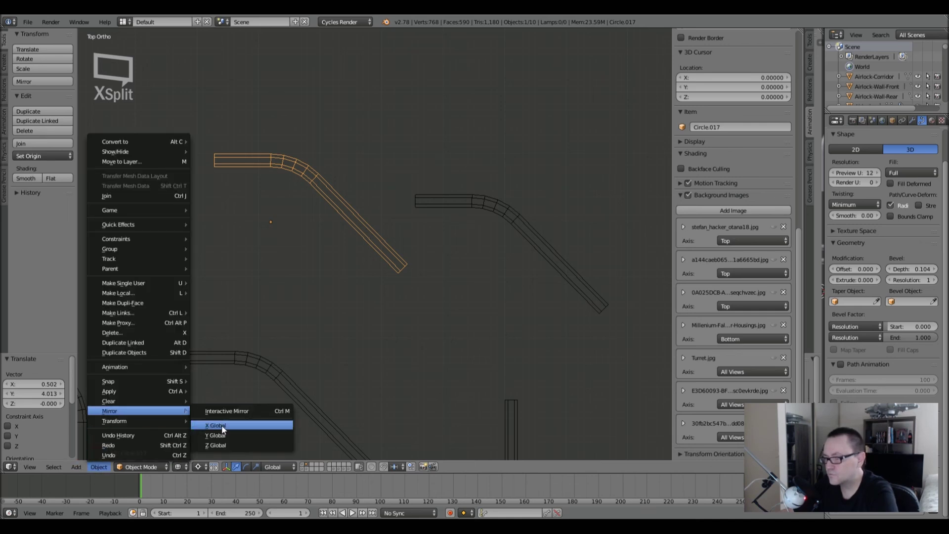
{"action": "left_click", "coordinate": [221, 437]}
{"action": "scroll", "coordinate": [279, 315], "scroll_direction": "down", "scroll_amount": 3}
{"action": "scroll", "coordinate": [279, 315], "scroll_direction": "down", "scroll_amount": 6}
{"action": "key", "text": "g"}
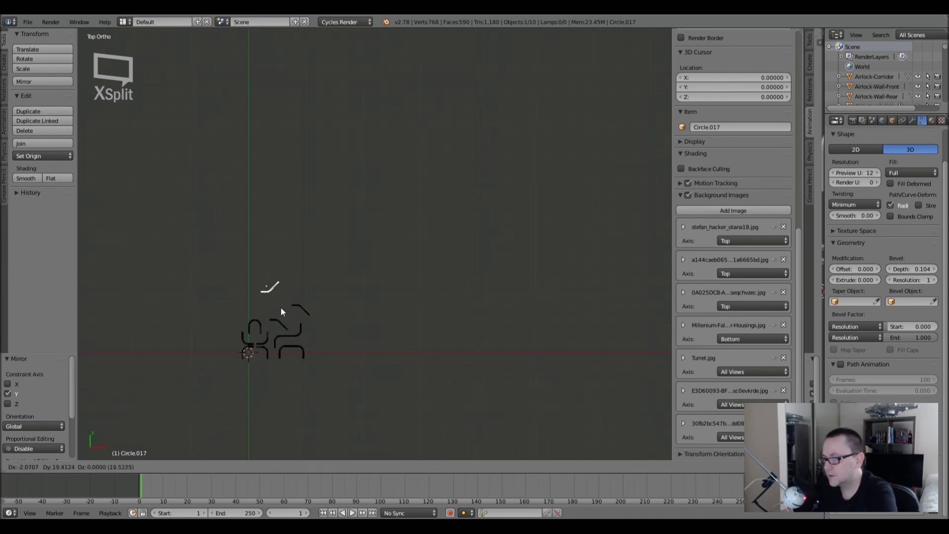
{"action": "left_click", "coordinate": [282, 310]}
Set the pivot point to Median Point and rotate the mirrored bend clockwise by about 48° so its long leg lies nearly horizontal.
{"action": "scroll", "coordinate": [282, 311], "scroll_direction": "up", "scroll_amount": 8}
{"action": "key", "text": "g"}
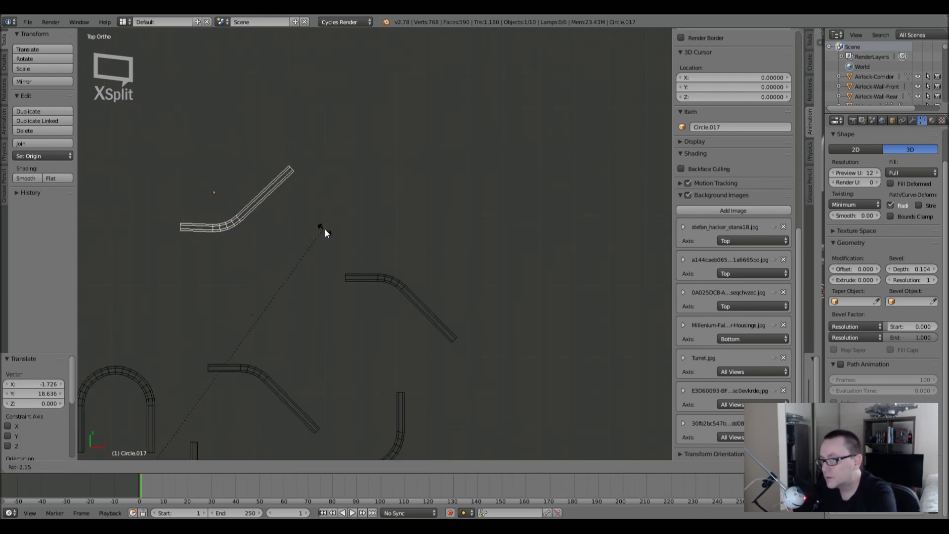
{"action": "key", "text": "Escape"}
{"action": "left_click", "coordinate": [202, 467]}
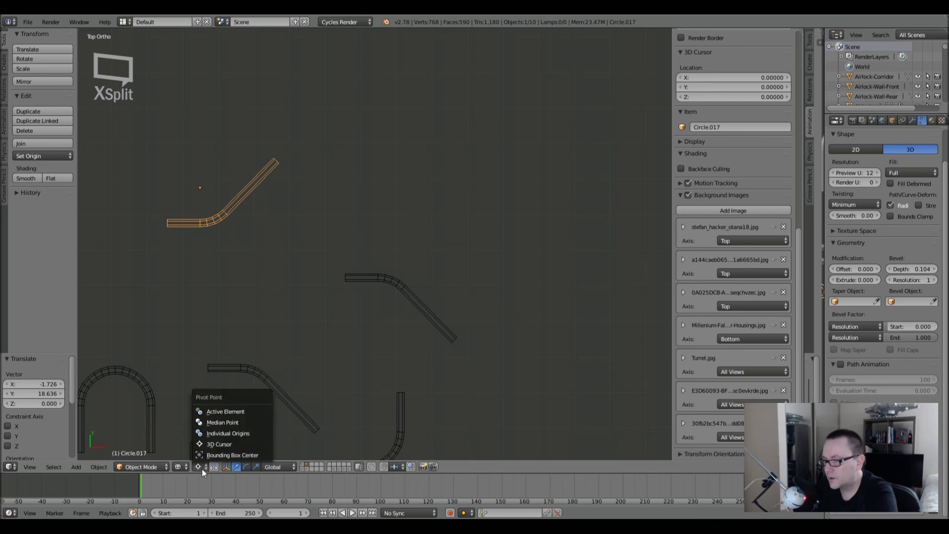
{"action": "left_click", "coordinate": [203, 420]}
{"action": "key", "text": "r"}
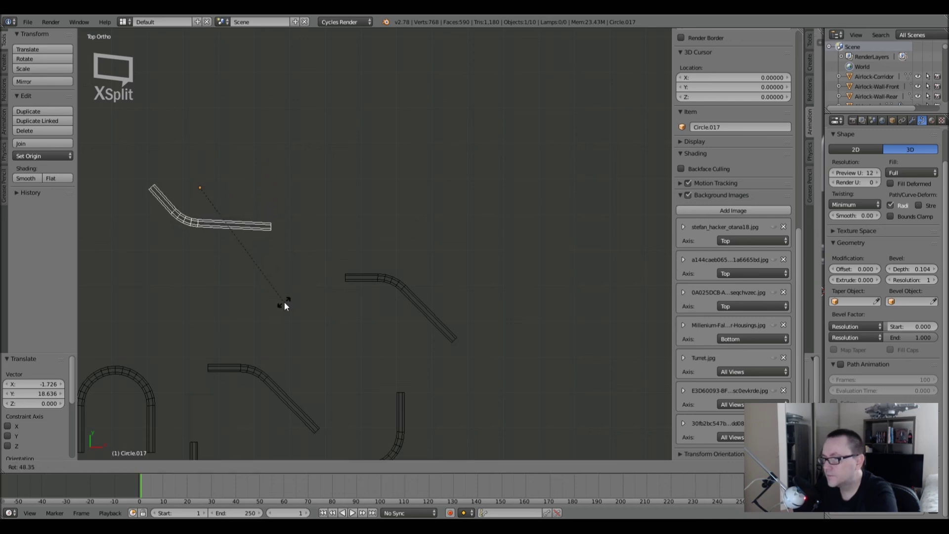
{"action": "left_click", "coordinate": [284, 303]}
Move the mirrored bend by X 2.160, Y -1.505 to the other copy's open end and level its long leg with rotations of -2.847° and 0.02°.
{"action": "key", "text": "g"}
{"action": "left_click", "coordinate": [352, 340]}
{"action": "scroll", "coordinate": [334, 289], "scroll_direction": "up", "scroll_amount": 12}
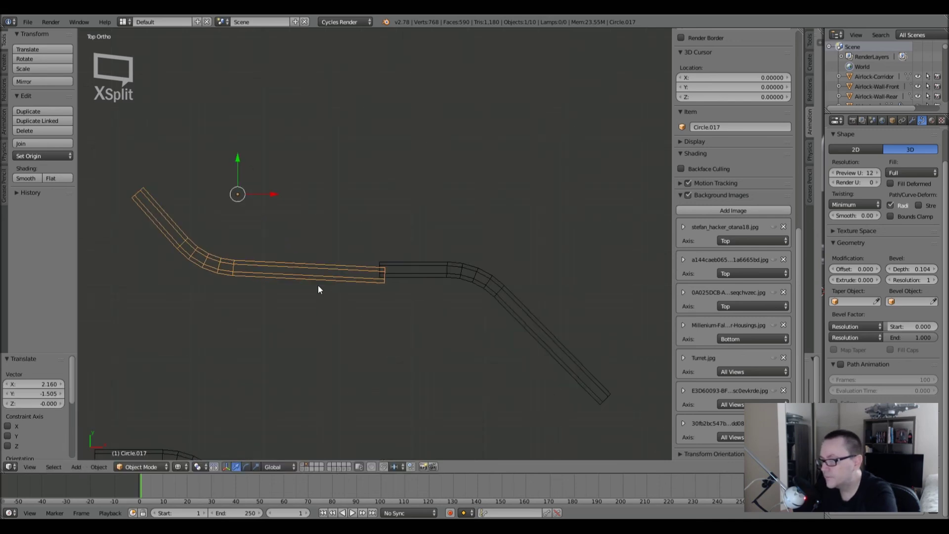
{"action": "key", "text": "r"}
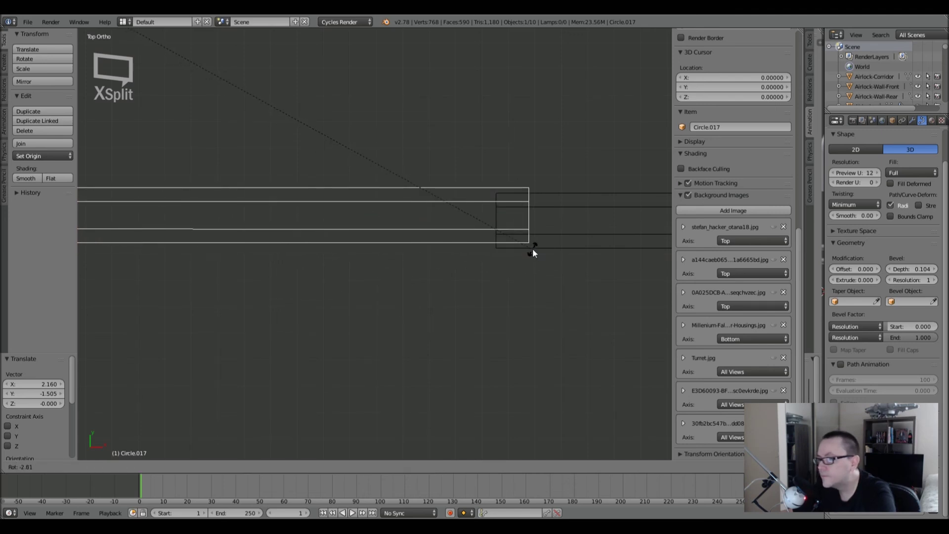
{"action": "left_click", "coordinate": [533, 253]}
{"action": "key", "text": "r"}
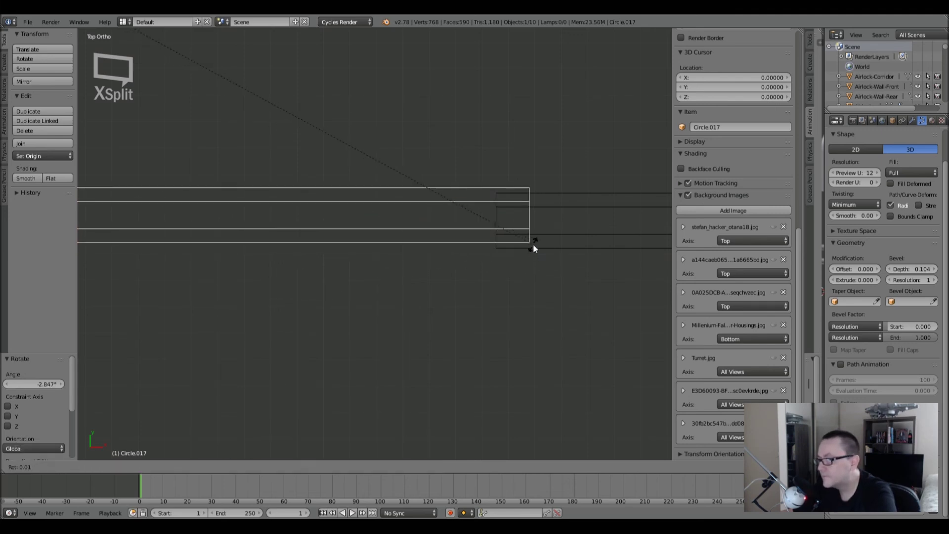
{"action": "left_click", "coordinate": [533, 248]}
Shift the mirrored bend by about X -0.128, Y -0.018 to line its end up with the other copy's open end.
{"action": "scroll", "coordinate": [496, 251], "scroll_direction": "up", "scroll_amount": 5}
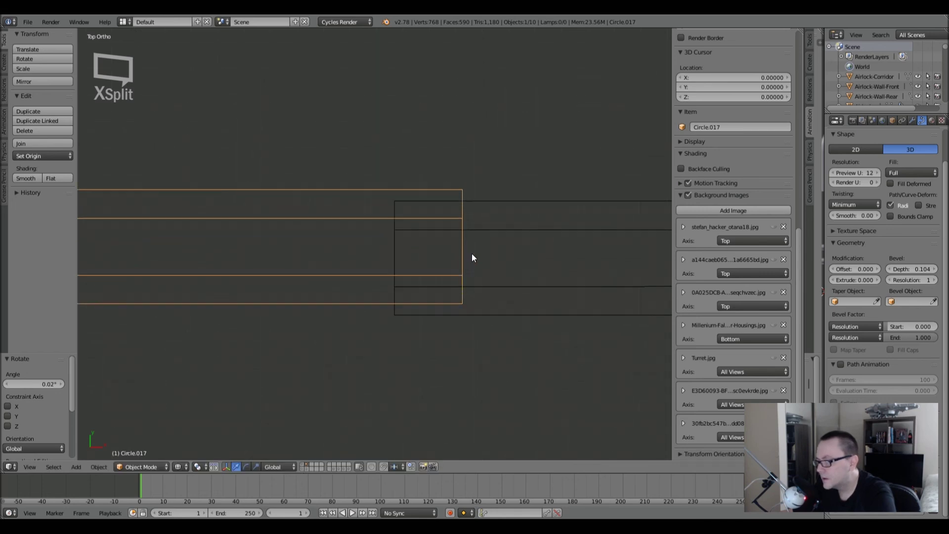
{"action": "scroll", "coordinate": [471, 258], "scroll_direction": "up", "scroll_amount": 2}
{"action": "key", "text": "g"}
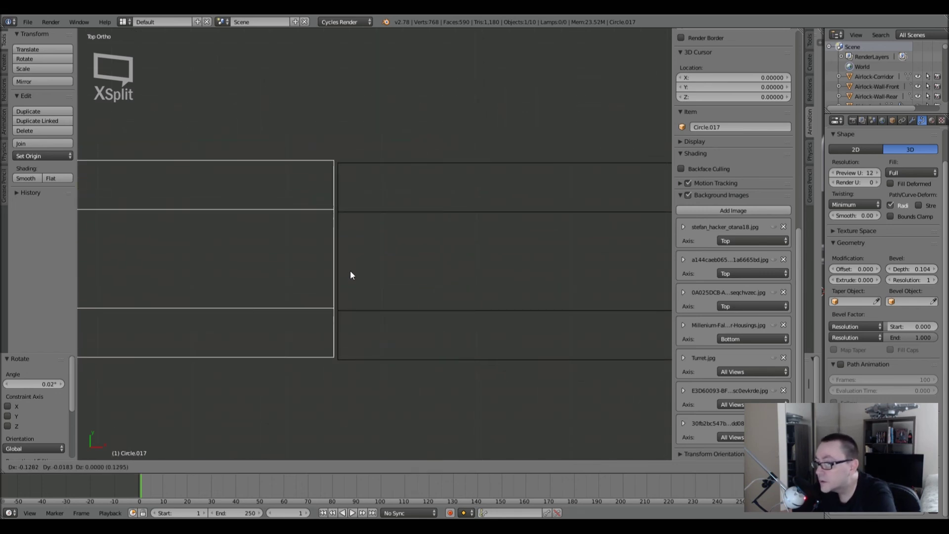
{"action": "left_click", "coordinate": [349, 273]}
Move the mirrored bend away from the other copy to leave a wide gap between their ends.
{"action": "key", "text": "Tab"}
{"action": "scroll", "coordinate": [349, 273], "scroll_direction": "down", "scroll_amount": 6}
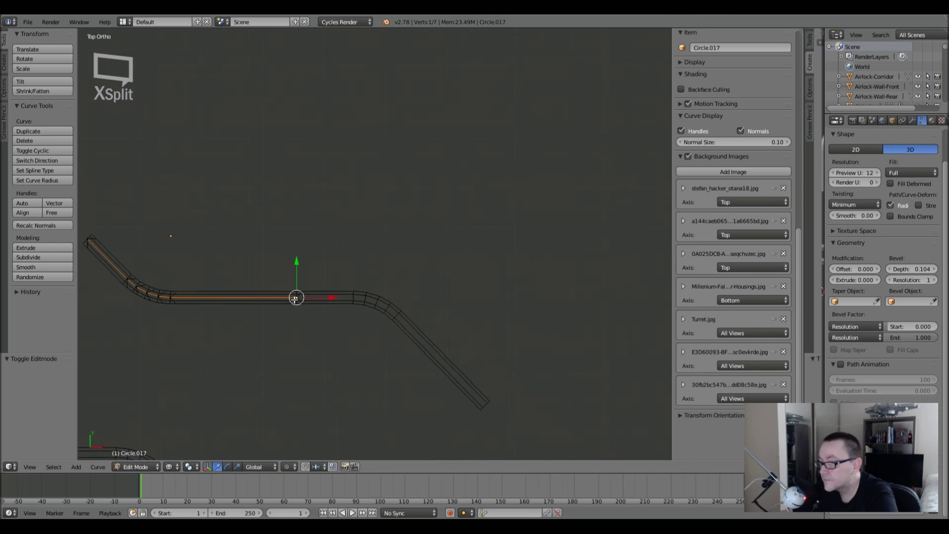
{"action": "key", "text": "g"}
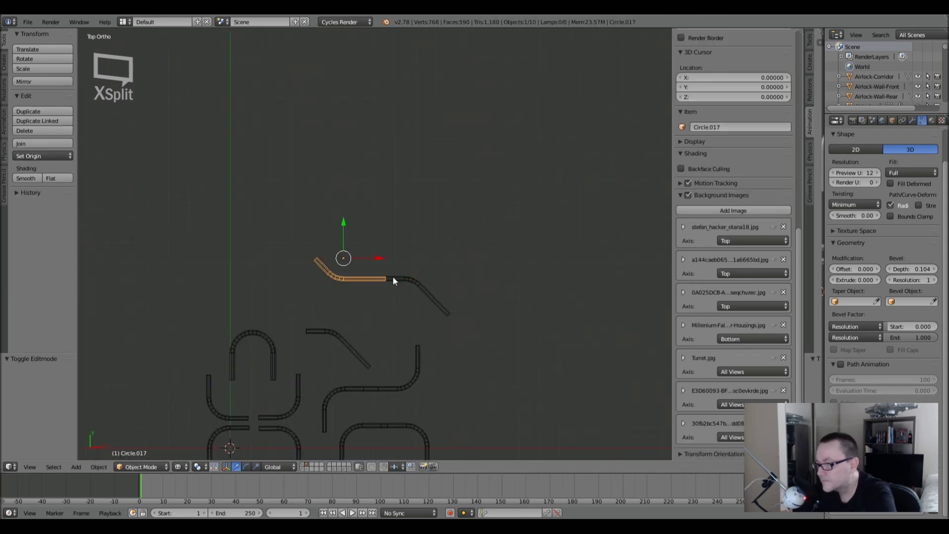
{"action": "left_click", "coordinate": [334, 270]}
Join the mirrored bend and the other 45-degree copy into one curve object.
{"action": "key", "text": "Tab"}
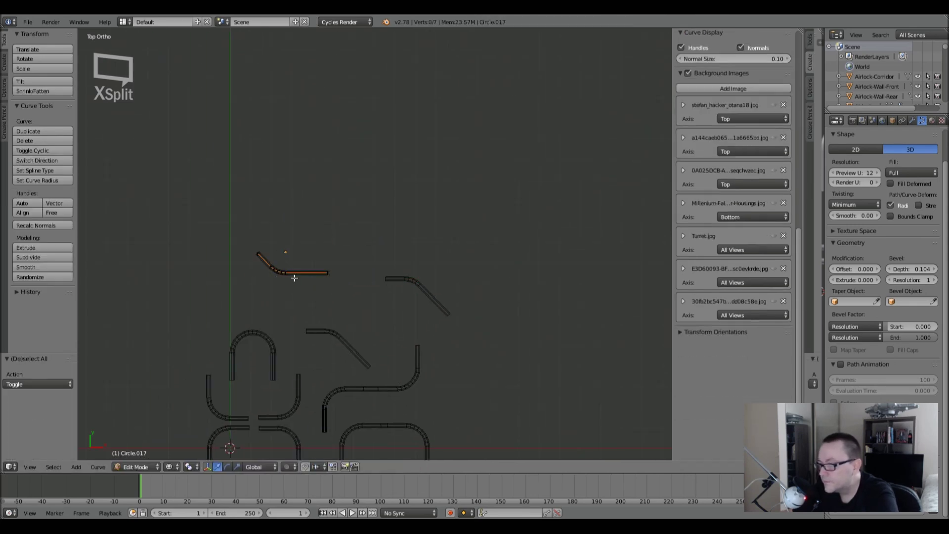
{"action": "right_click", "coordinate": [410, 284]}
{"action": "right_click", "coordinate": [298, 278], "text": "shift"}
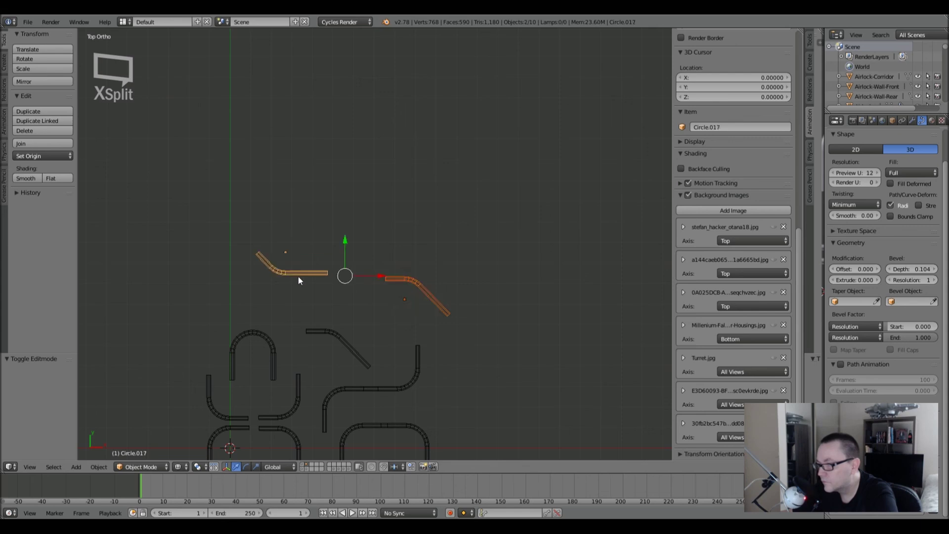
{"action": "key", "text": "ctrl+j"}
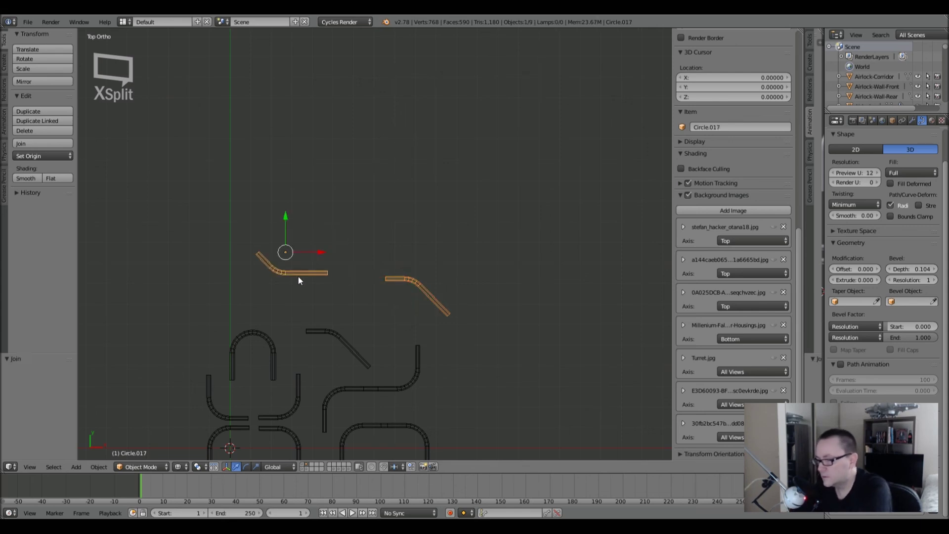
In the joined curve, select all points of the mirrored bend and move them by X 2.744, Y -0.275 toward the other bend.
{"action": "key", "text": "Tab"}
{"action": "key", "text": "a"}
{"action": "key", "text": "b"}
{"action": "left_click_drag", "start_coordinate": [244, 233], "coordinate": [365, 314]}
{"action": "key", "text": "KP_Decimal"}
{"action": "key", "text": "g"}
{"action": "left_click", "coordinate": [557, 261]}
Move the selected points by X 0.079, Y -0.013 so both open ends meet exactly.
{"action": "scroll", "coordinate": [502, 246], "scroll_direction": "up", "scroll_amount": 10}
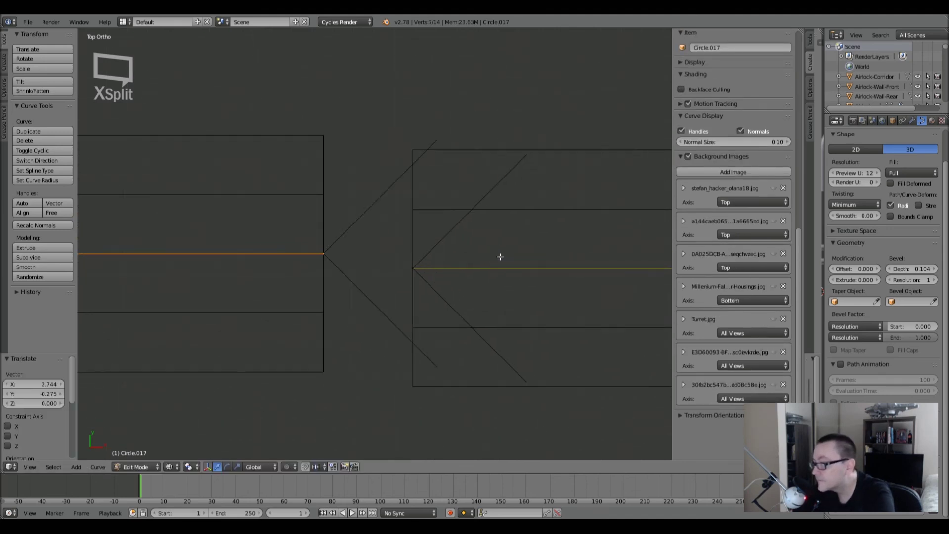
{"action": "key", "text": "g"}
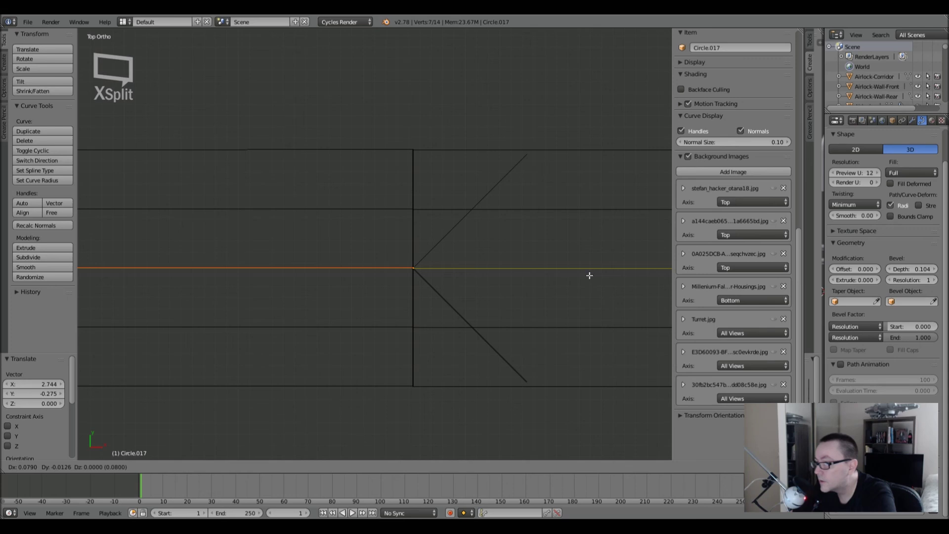
{"action": "left_click", "coordinate": [588, 277]}
Shift the selected mirrored bend along global X by -0.051, leaving a small gap between the two open ends.
{"action": "scroll", "coordinate": [551, 277], "scroll_direction": "down", "scroll_amount": 6}
{"action": "middle_click_drag", "start_coordinate": [465, 283], "coordinate": [402, 296], "text": "shift"}
{"action": "scroll", "coordinate": [403, 290], "scroll_direction": "up", "scroll_amount": 8}
{"action": "scroll", "coordinate": [405, 289], "scroll_direction": "down", "scroll_amount": 5}
{"action": "scroll", "coordinate": [405, 289], "scroll_direction": "up", "scroll_amount": 4}
{"action": "key", "text": "g"}
{"action": "key", "text": "x"}
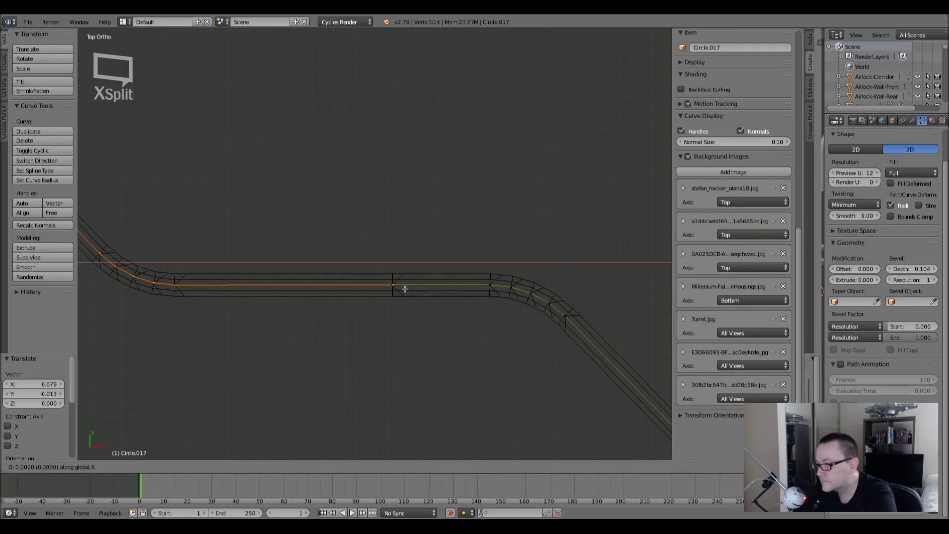
{"action": "left_click", "coordinate": [399, 292]}
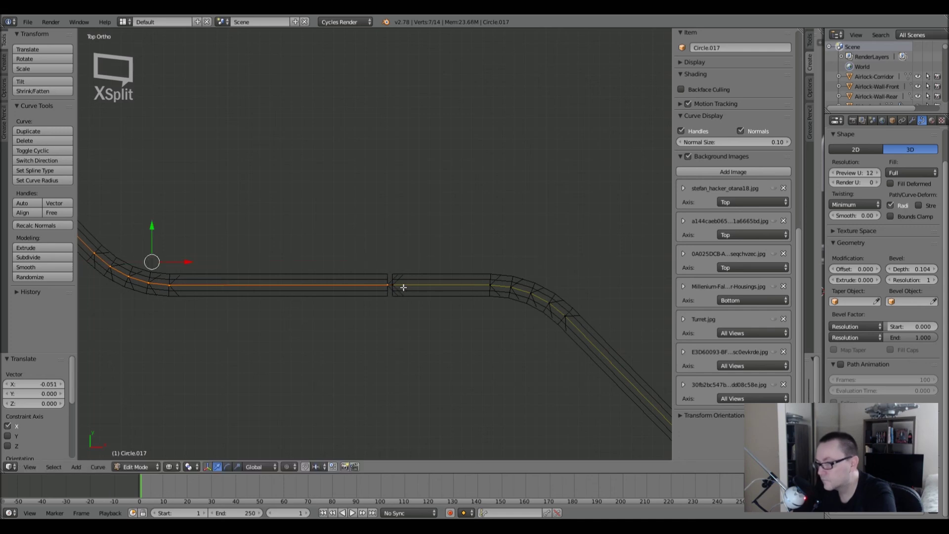
Move the left pipe's end point about -1.41 along X and join it to the facing end of the right pipe.
{"action": "right_click", "coordinate": [395, 285]}
{"action": "key", "text": "g"}
{"action": "key", "text": "x"}
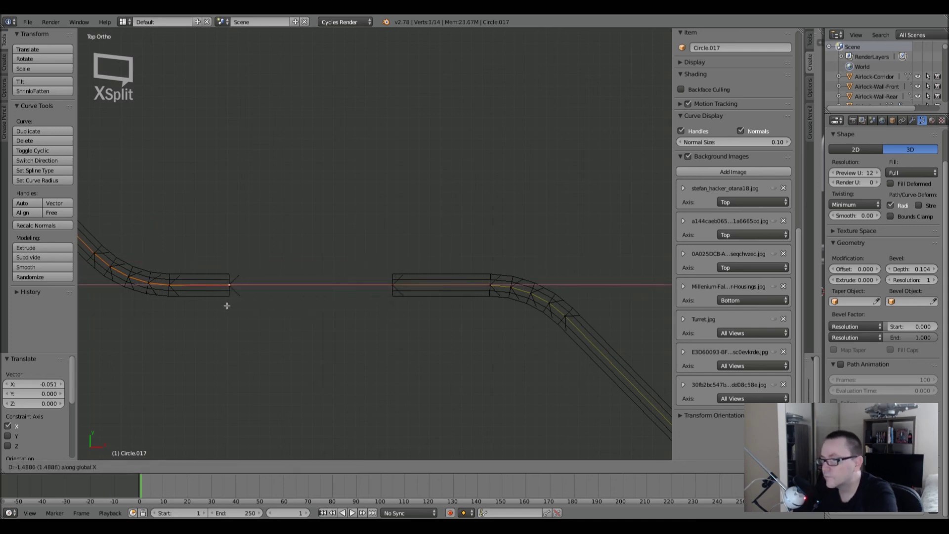
{"action": "left_click", "coordinate": [235, 305]}
{"action": "right_click", "coordinate": [393, 284]}
{"action": "right_click", "coordinate": [235, 284], "text": "shift"}
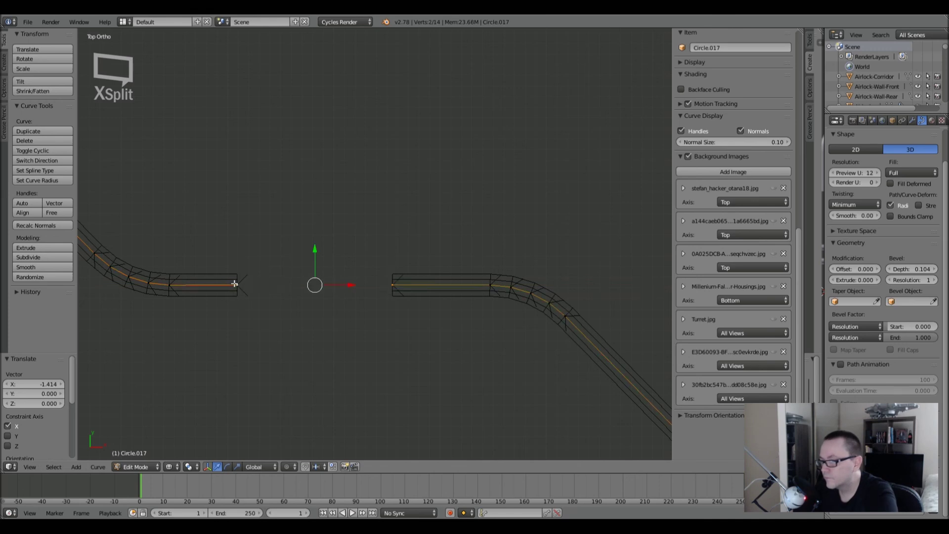
{"action": "key", "text": "f"}
{"action": "key", "text": "Tab"}
Move the joined double-bend pipe about -2.12 along X and -0.99 along Y, beside the other pipes, and deselect it.
{"action": "scroll", "coordinate": [316, 288], "scroll_direction": "down", "scroll_amount": 3}
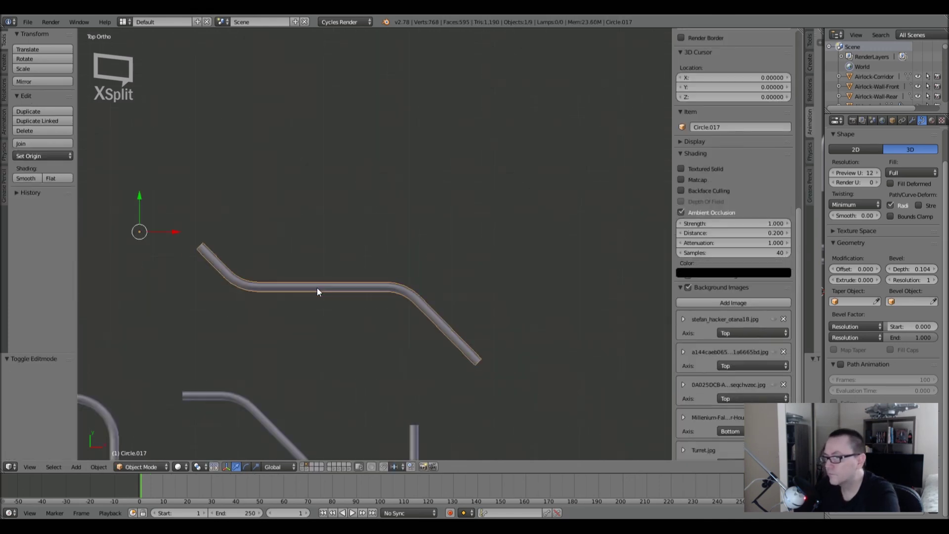
{"action": "scroll", "coordinate": [316, 288], "scroll_direction": "down", "scroll_amount": 3}
{"action": "middle_click_drag", "start_coordinate": [405, 292], "coordinate": [510, 254], "text": "shift"}
{"action": "key", "text": "g"}
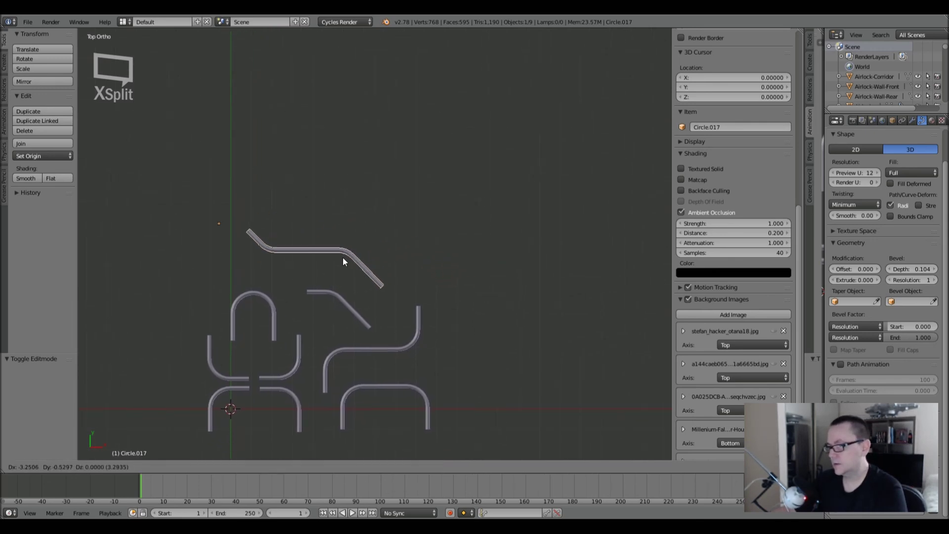
{"action": "left_click", "coordinate": [366, 266]}
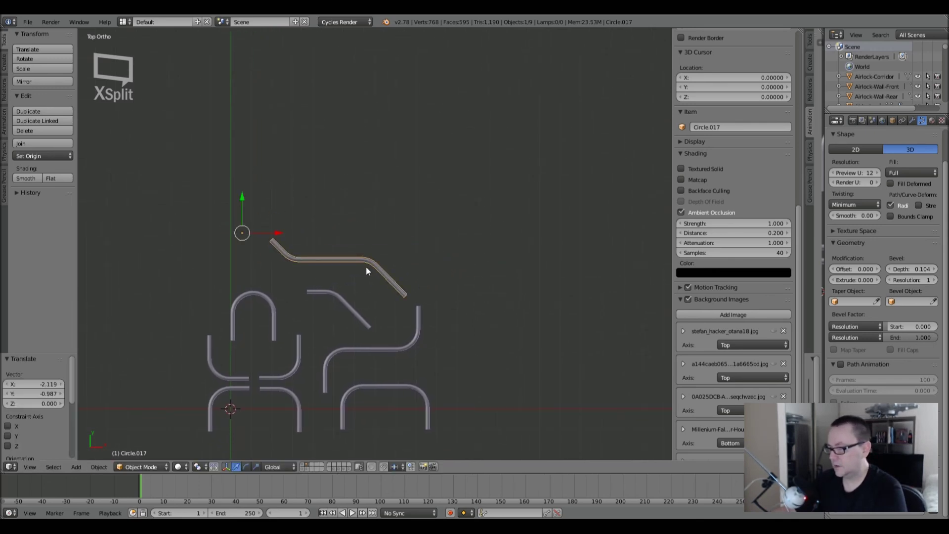
{"action": "key", "text": "a"}
Duplicate the U-shaped arch pipe and place the copy up and to the left of the original.
{"action": "scroll", "coordinate": [389, 260], "scroll_direction": "down", "scroll_amount": 3}
{"action": "middle_click_drag", "start_coordinate": [394, 263], "coordinate": [422, 245], "text": "shift"}
{"action": "scroll", "coordinate": [371, 268], "scroll_direction": "up", "scroll_amount": 8}
{"action": "scroll", "coordinate": [354, 269], "scroll_direction": "down", "scroll_amount": 6}
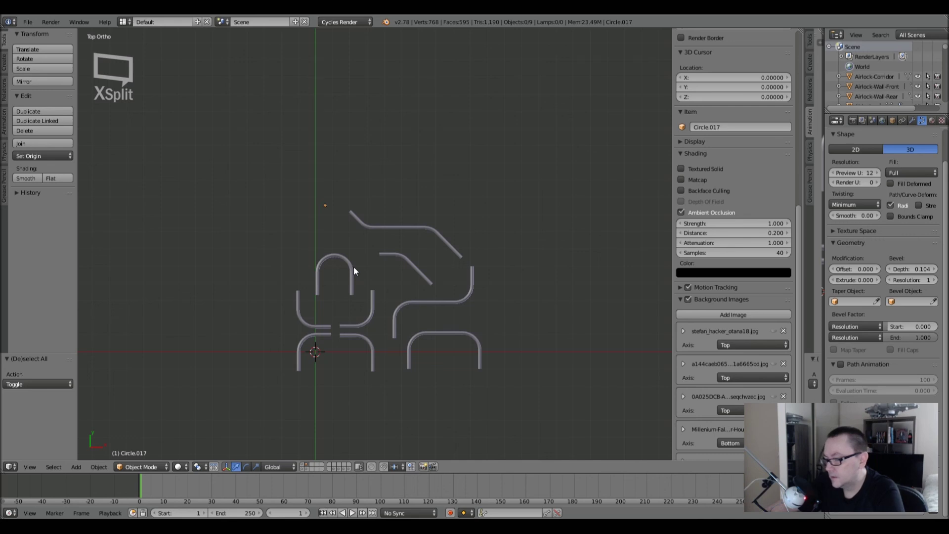
{"action": "right_click", "coordinate": [346, 263]}
{"action": "scroll", "coordinate": [346, 263], "scroll_direction": "down", "scroll_amount": 1}
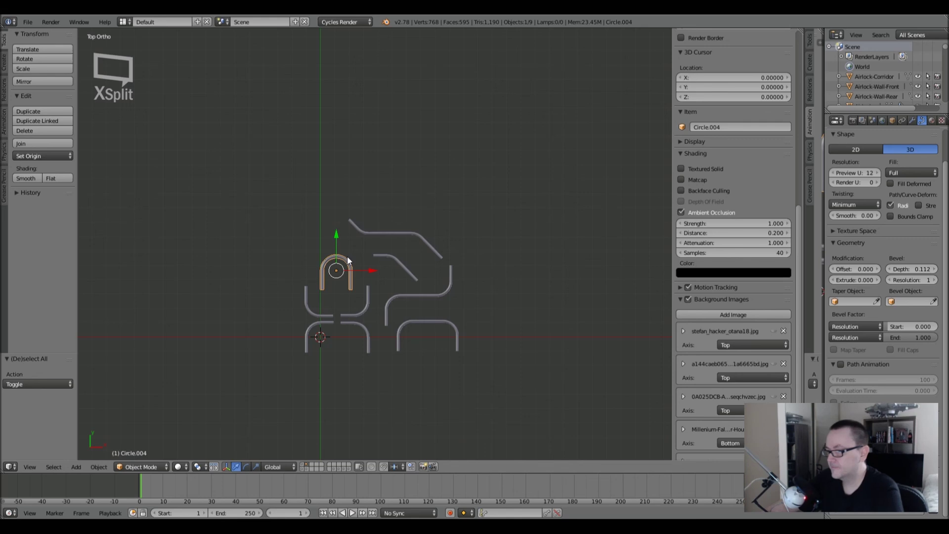
{"action": "scroll", "coordinate": [347, 259], "scroll_direction": "up", "scroll_amount": 7}
{"action": "key", "text": "shift+d"}
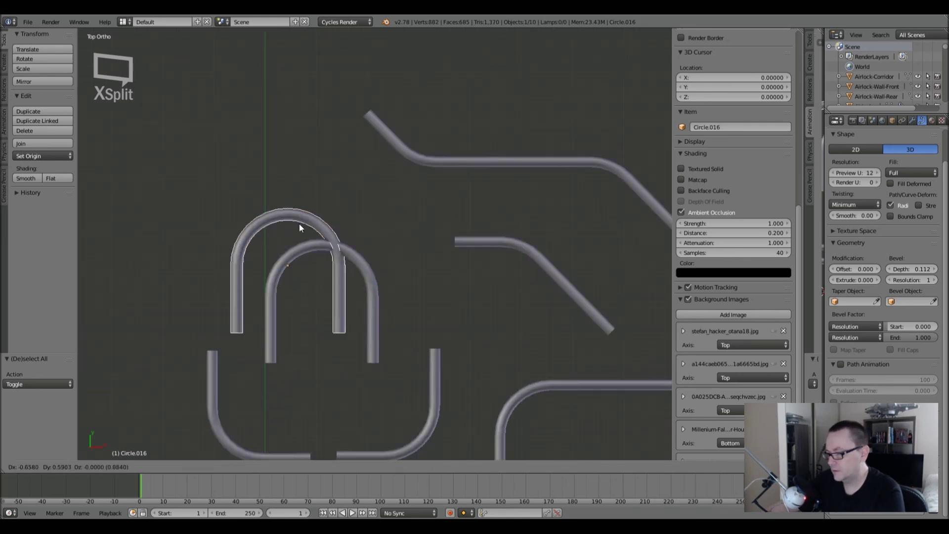
{"action": "left_click", "coordinate": [194, 137]}
Transfer the duplicated arch to layer 1 and display that layer.
{"action": "key", "text": "m"}
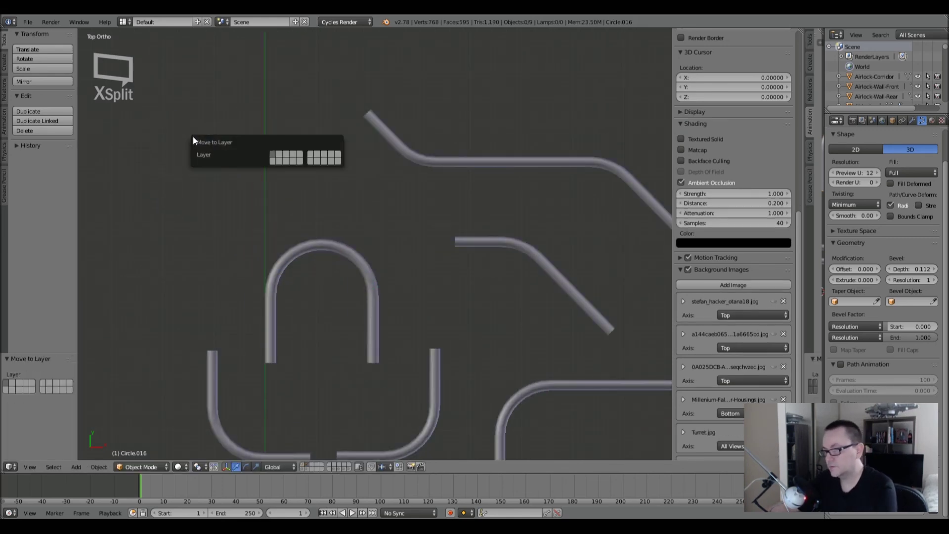
{"action": "key", "text": "1"}
{"action": "key", "text": "1"}
Rotate the duplicated arch by -90° in the right side view so it stands upright.
{"action": "scroll", "coordinate": [224, 171], "scroll_direction": "down", "scroll_amount": 3}
{"action": "middle_click_drag", "start_coordinate": [266, 209], "coordinate": [350, 167], "text": "shift"}
{"action": "key", "text": "KP_3"}
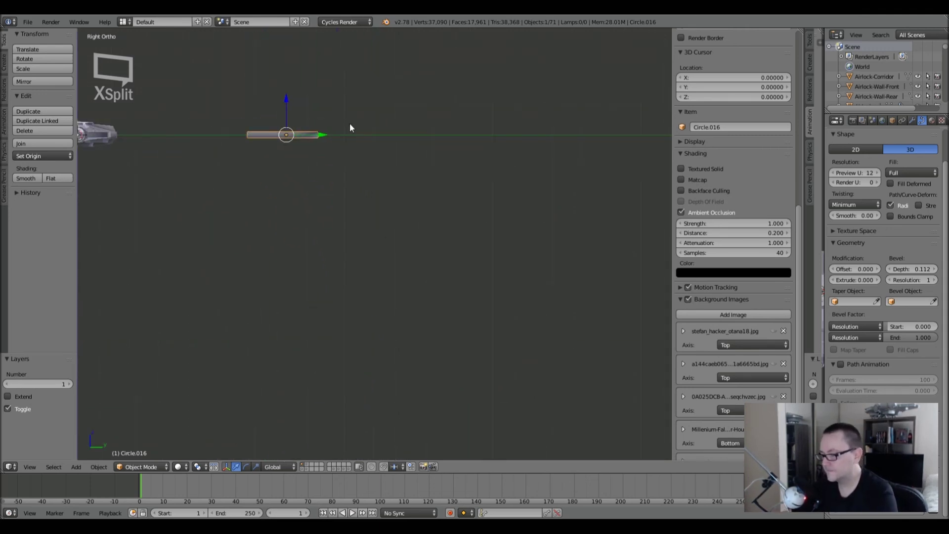
{"action": "type", "text": "r90"}
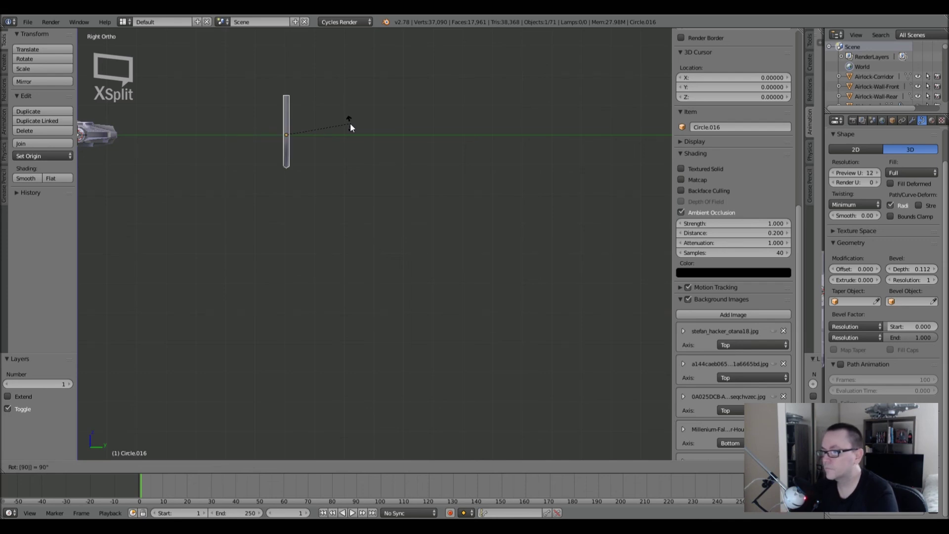
{"action": "key", "text": "Escape"}
{"action": "type", "text": "r"}
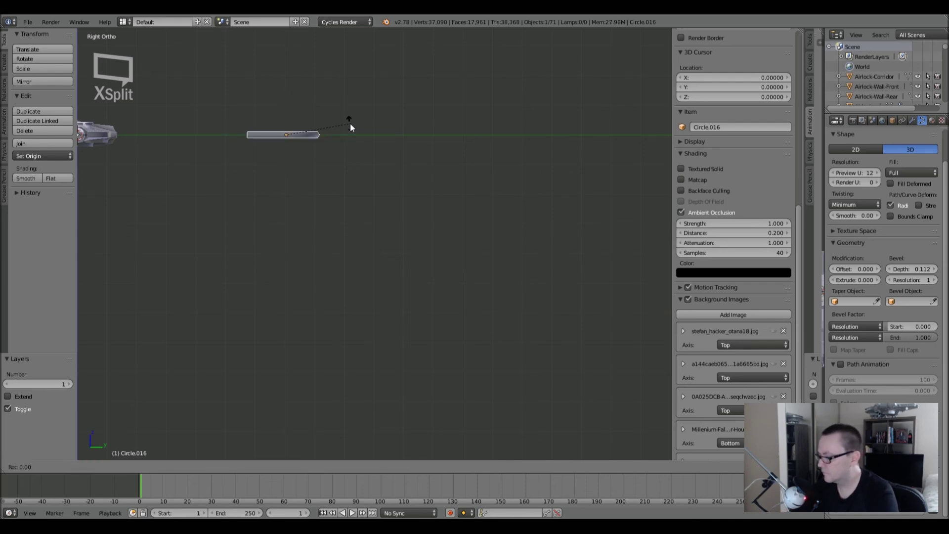
{"action": "type", "text": "-90"}
{"action": "key", "text": "Return"}
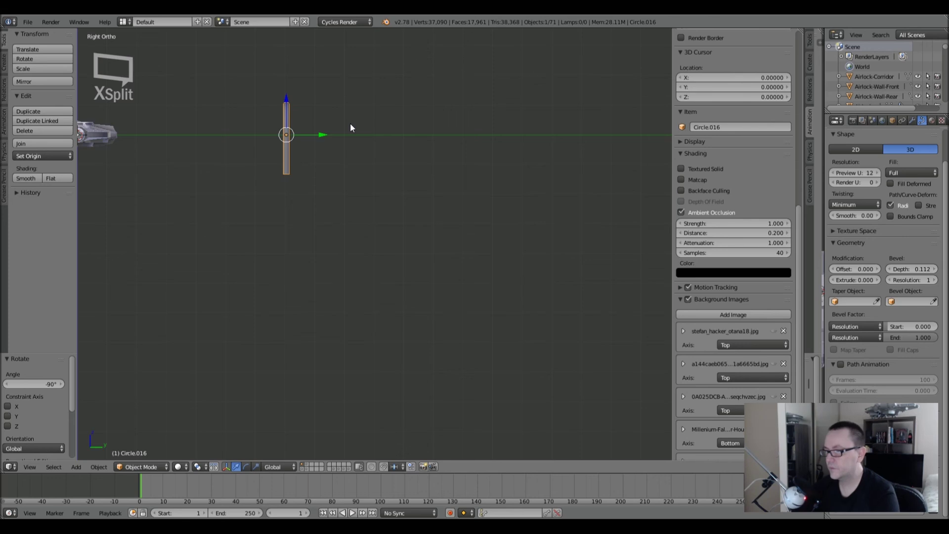
Move the upright arch along Y onto the spaceship so it overlaps the section beyond the cockpit.
{"action": "key", "text": "g"}
{"action": "left_click", "coordinate": [185, 138]}
{"action": "middle_click_drag", "start_coordinate": [186, 138], "coordinate": [482, 187], "text": "shift"}
{"action": "key", "text": "g"}
{"action": "left_click", "coordinate": [396, 187]}
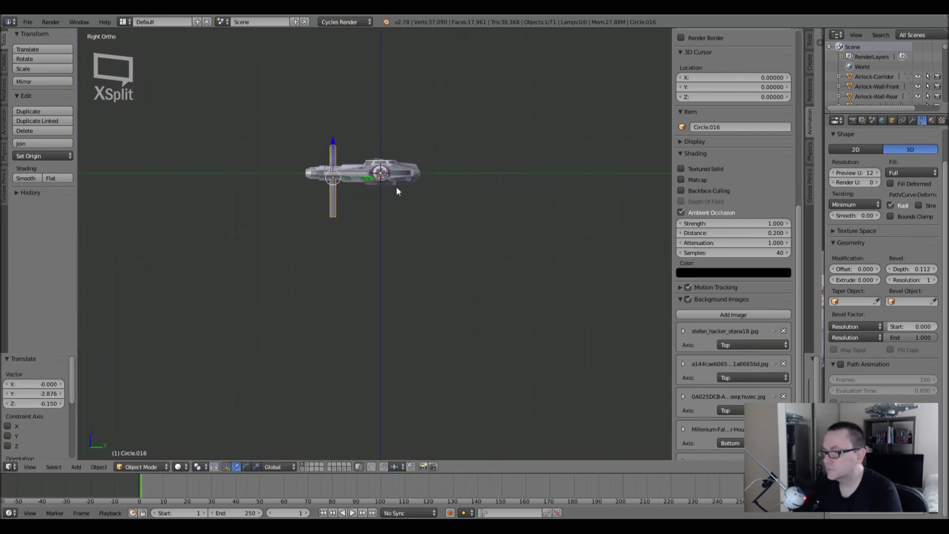
Examine the arch pipe's thickness and size against the spaceship in the right and front views.
{"action": "scroll", "coordinate": [352, 169], "scroll_direction": "up", "scroll_amount": 9}
{"action": "scroll", "coordinate": [300, 168], "scroll_direction": "up", "scroll_amount": 2}
{"action": "middle_click_drag", "start_coordinate": [300, 168], "coordinate": [292, 235], "text": "shift"}
{"action": "middle_click_drag", "start_coordinate": [244, 208], "coordinate": [186, 210], "text": "shift"}
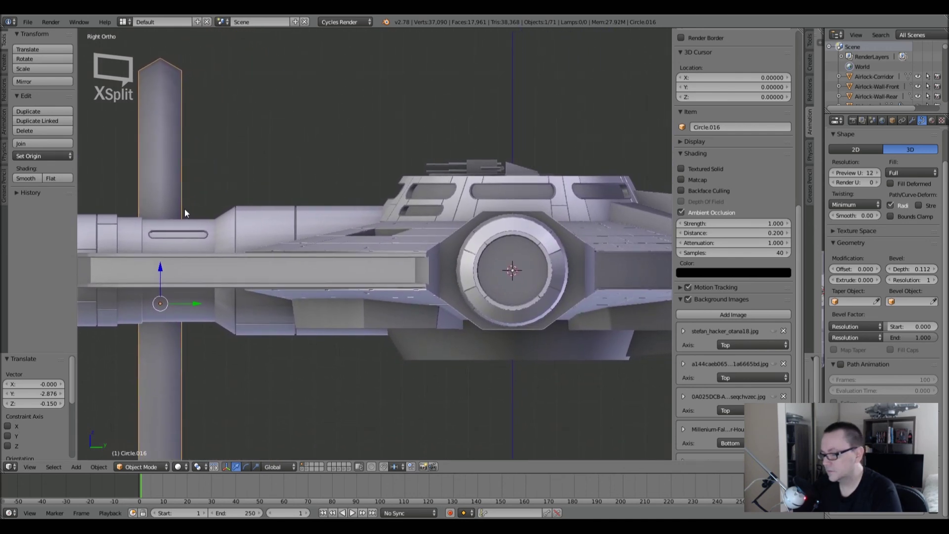
{"action": "scroll", "coordinate": [186, 208], "scroll_direction": "down", "scroll_amount": 3}
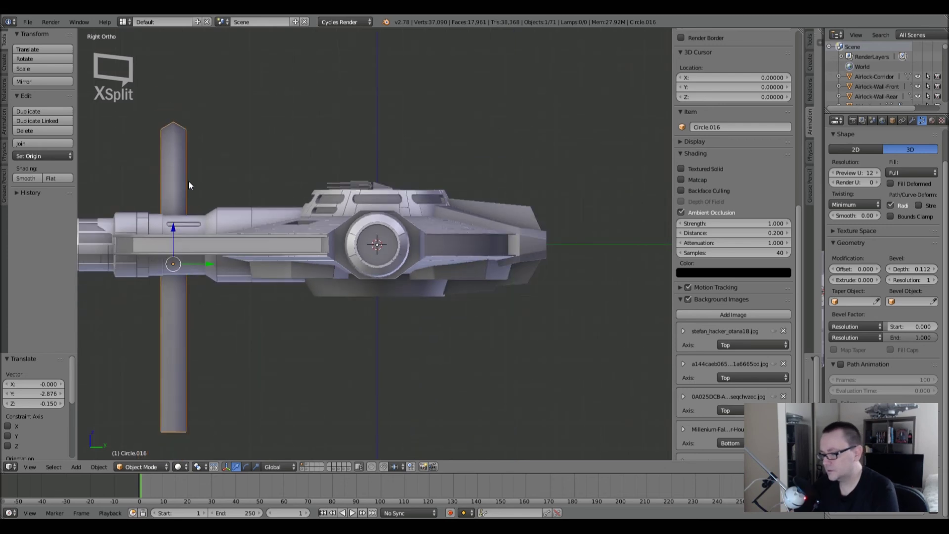
{"action": "scroll", "coordinate": [224, 168], "scroll_direction": "down", "scroll_amount": 4}
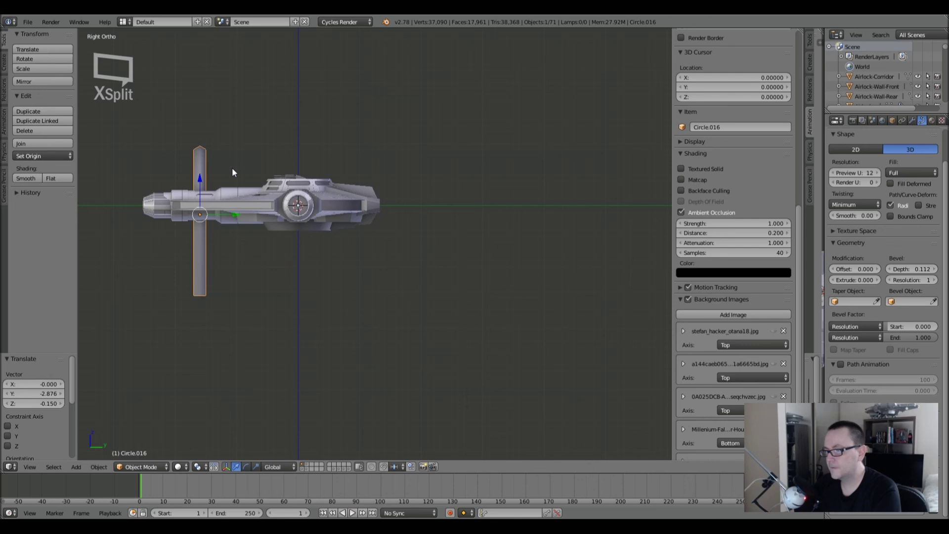
{"action": "scroll", "coordinate": [233, 167], "scroll_direction": "down", "scroll_amount": 1}
{"action": "scroll", "coordinate": [234, 168], "scroll_direction": "down", "scroll_amount": 1}
{"action": "scroll", "coordinate": [233, 167], "scroll_direction": "up", "scroll_amount": 1}
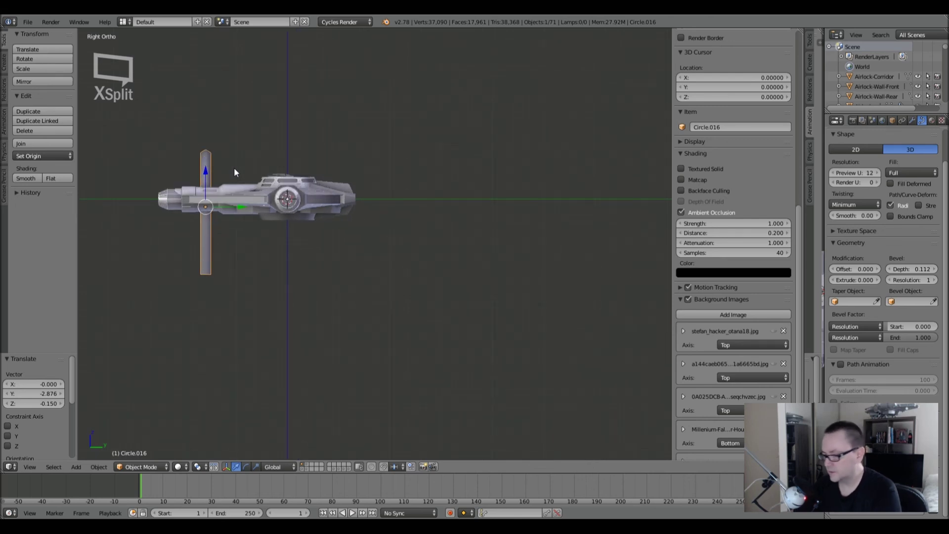
{"action": "key", "text": "KP_1"}
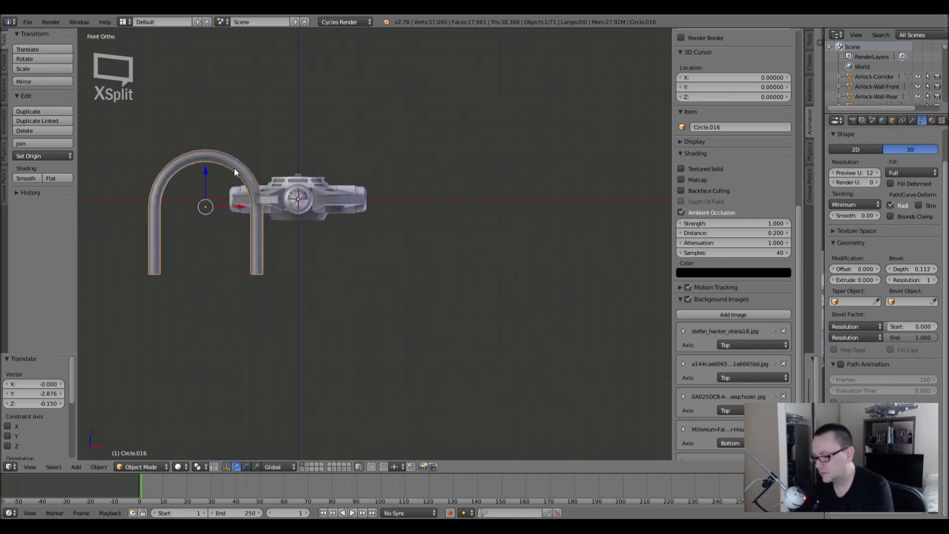
Return the arch to layer 2 and display that layer with the other pipes.
{"action": "key", "text": "m"}
{"action": "key", "text": "2"}
{"action": "key", "text": "Return"}
{"action": "key", "text": "2"}
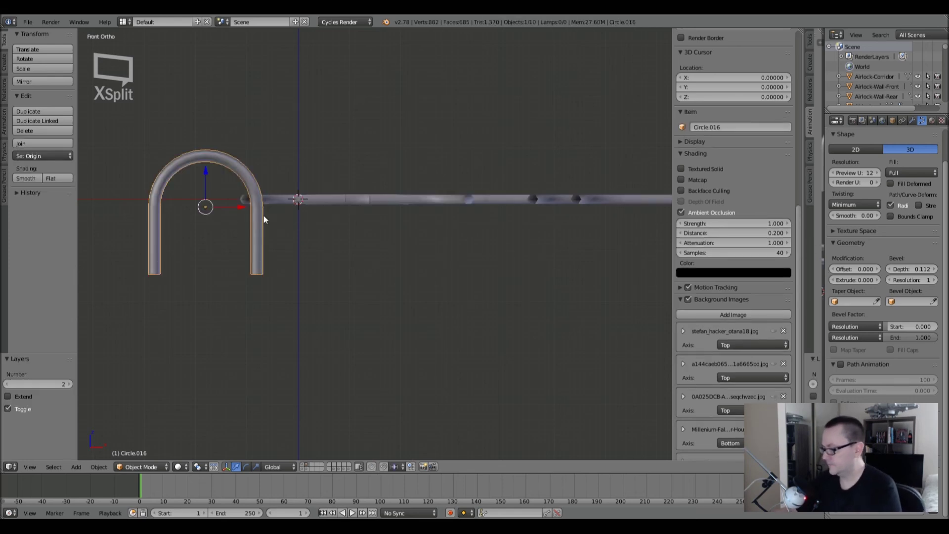
Rotate the arch by -90° about the global X axis so it lies flat in the top view.
{"action": "key", "text": "KP_7"}
{"action": "scroll", "coordinate": [264, 214], "scroll_direction": "down", "scroll_amount": 4}
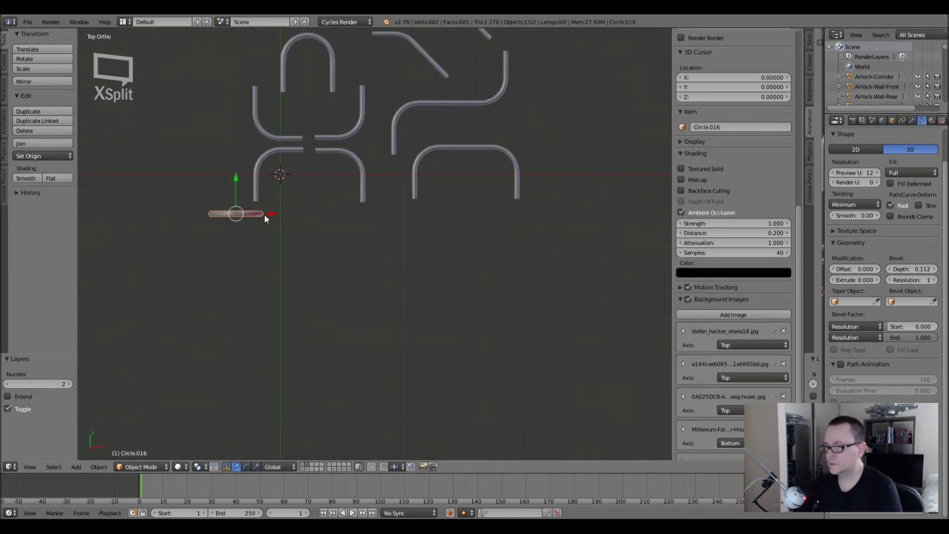
{"action": "middle_click_drag", "start_coordinate": [264, 215], "coordinate": [257, 324], "text": "shift"}
{"action": "key", "text": "r"}
{"action": "key", "text": "x"}
{"action": "key", "text": "9"}
{"action": "key", "text": "0"}
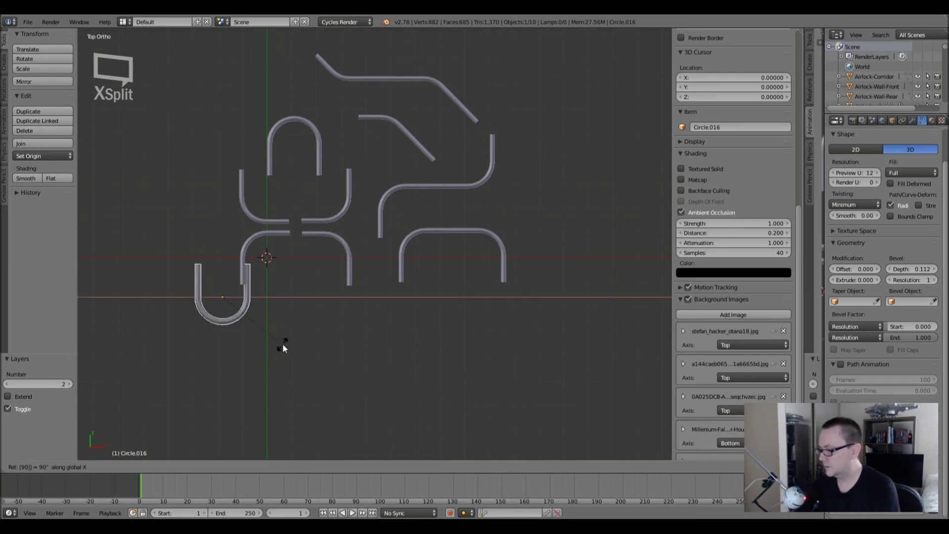
{"action": "key", "text": "BackSpace"}
{"action": "key", "text": "BackSpace"}
{"action": "key", "text": "minus"}
{"action": "key", "text": "9"}
{"action": "key", "text": "0"}
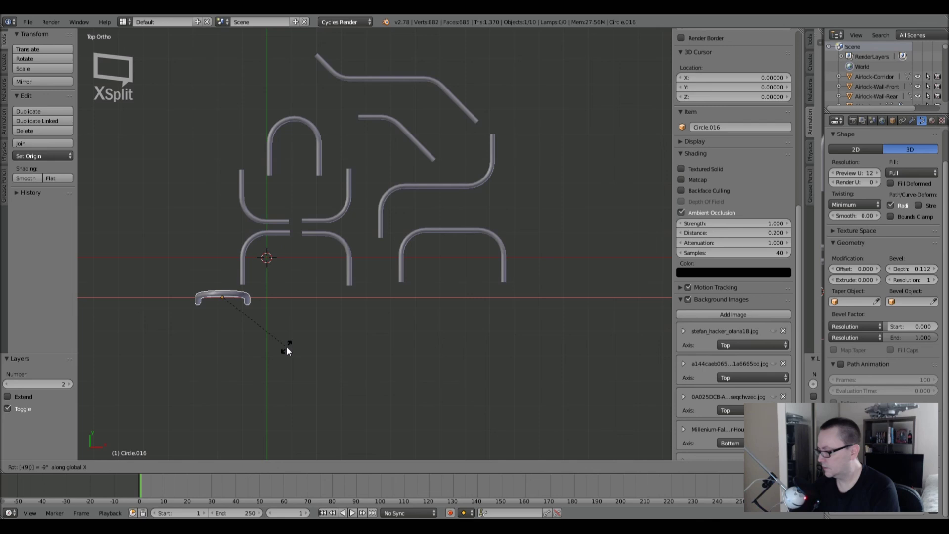
{"action": "key", "text": "Return"}
{"action": "key", "text": "shift+a"}
{"action": "mouse_move", "coordinate": [287, 348]}
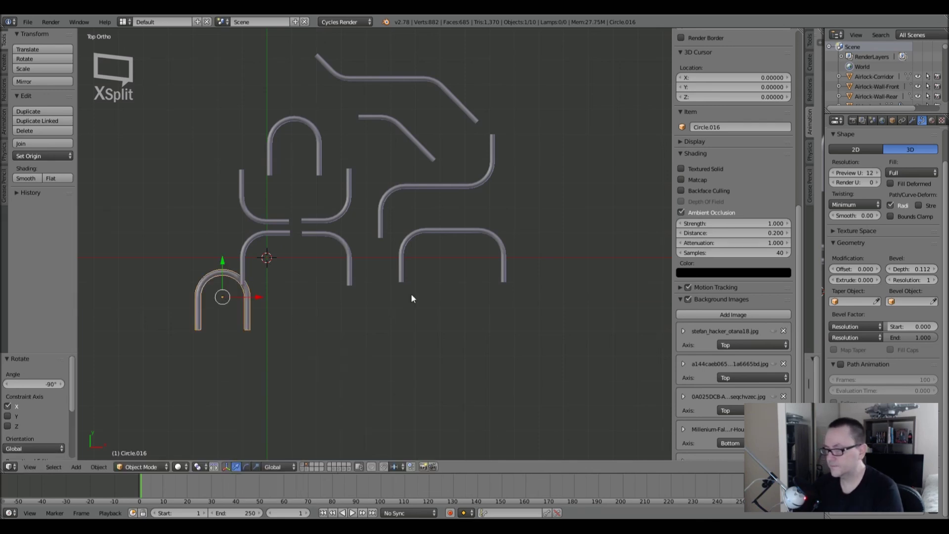
Move the flat arch to the empty area up and to the left of all the other pipes.
{"action": "key", "text": "g"}
{"action": "left_click", "coordinate": [243, 109]}
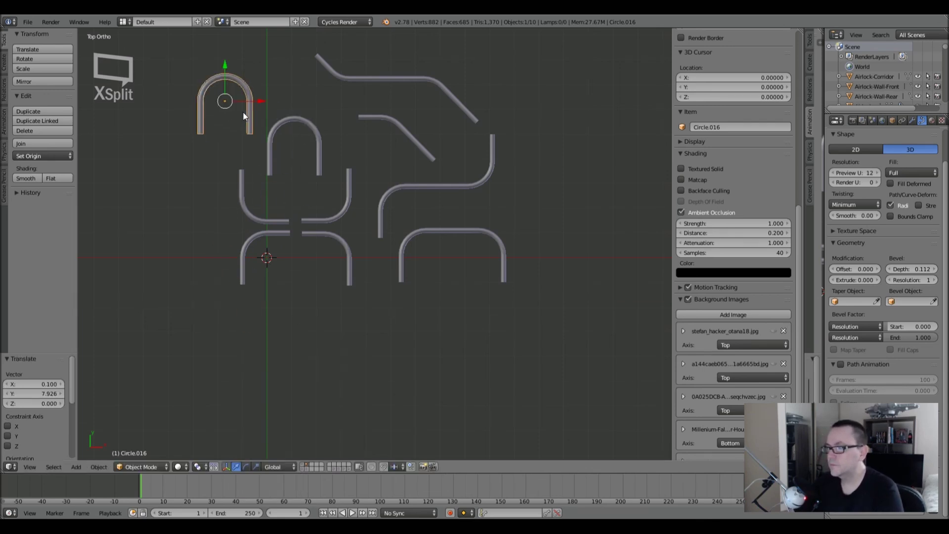
{"action": "middle_click_drag", "start_coordinate": [247, 150], "coordinate": [347, 301], "text": "shift"}
{"action": "key", "text": "g"}
{"action": "left_click", "coordinate": [288, 185]}
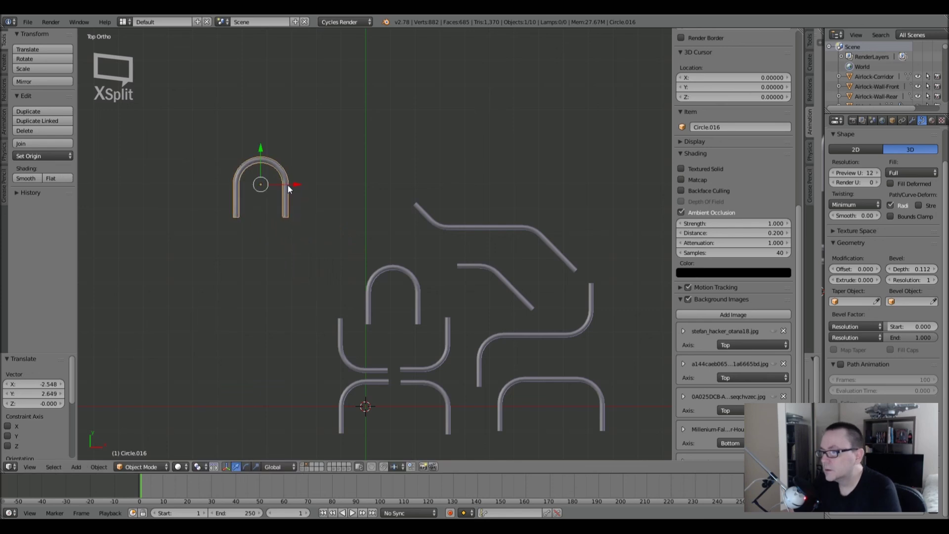
Edit the arch curve in wireframe display and delete the end vertex of its left leg.
{"action": "scroll", "coordinate": [244, 156], "scroll_direction": "up", "scroll_amount": 5}
{"action": "key", "text": "Tab"}
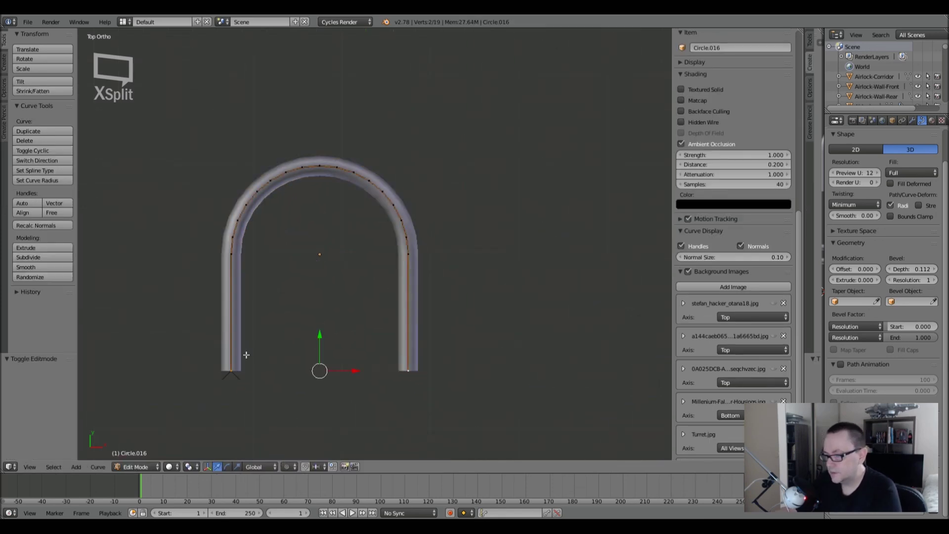
{"action": "key", "text": "z"}
{"action": "right_click", "coordinate": [231, 371]}
{"action": "key", "text": "x"}
{"action": "left_click", "coordinate": [233, 369]}
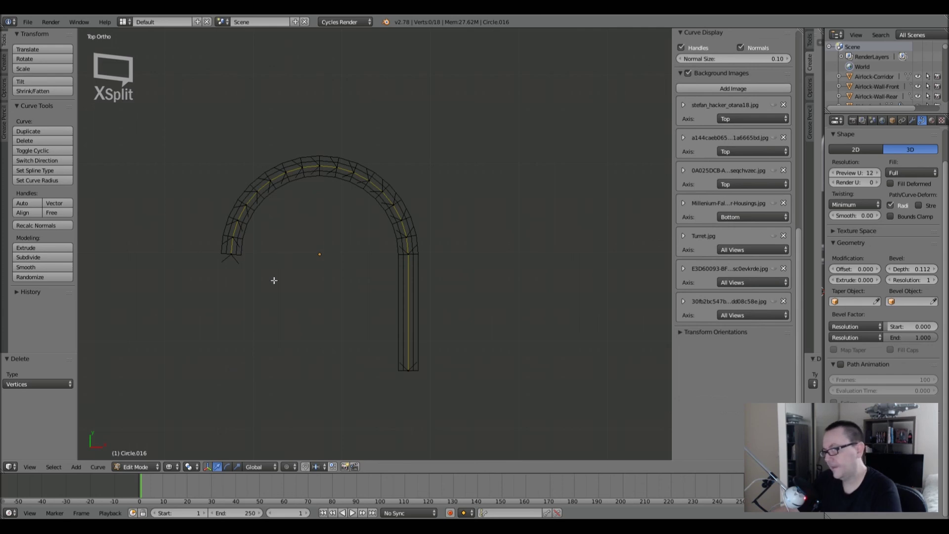
Delete all vertices of the arch's left half, keeping the top-centre vertex and the right leg.
{"action": "right_click", "coordinate": [303, 169]}
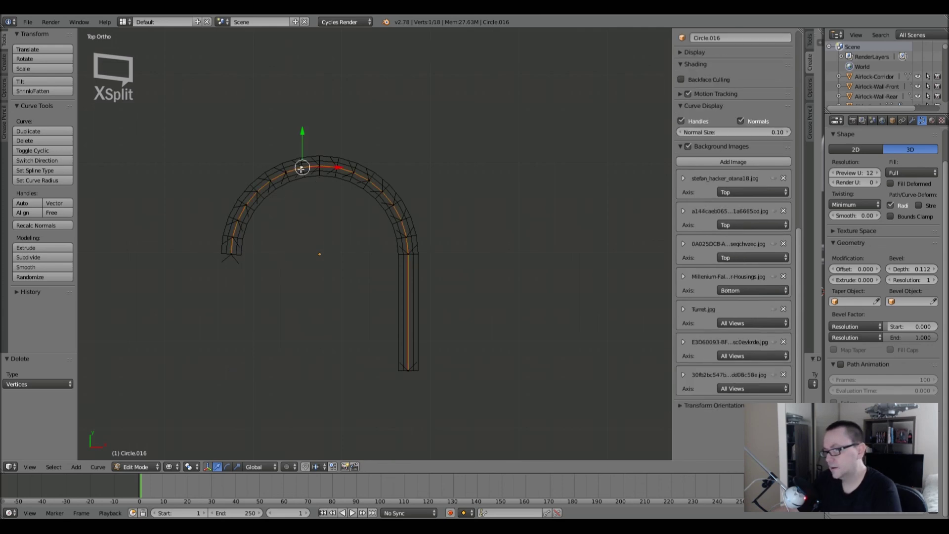
{"action": "key", "text": "c"}
{"action": "left_click_drag", "start_coordinate": [284, 178], "coordinate": [229, 235]}
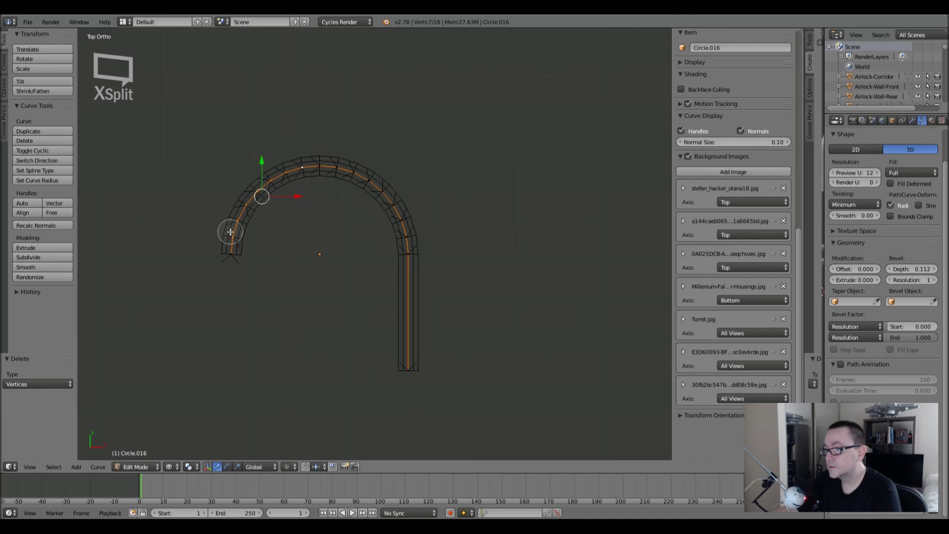
{"action": "key", "text": "Escape"}
{"action": "key", "text": "x"}
{"action": "left_click", "coordinate": [229, 272]}
{"action": "middle_click_drag", "start_coordinate": [385, 246], "coordinate": [297, 222], "text": "shift"}
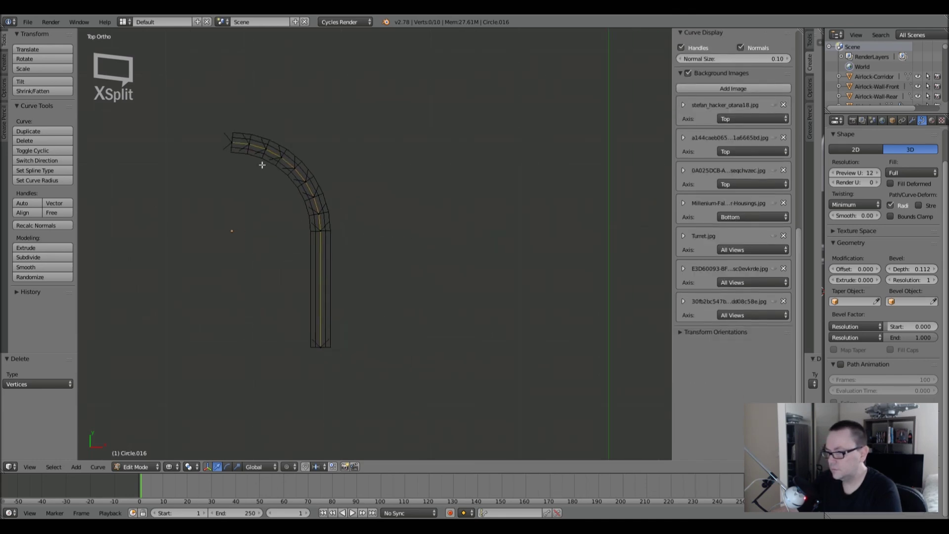
{"action": "key", "text": "ctrl+z"}
{"action": "left_click", "coordinate": [218, 145], "text": "shift"}
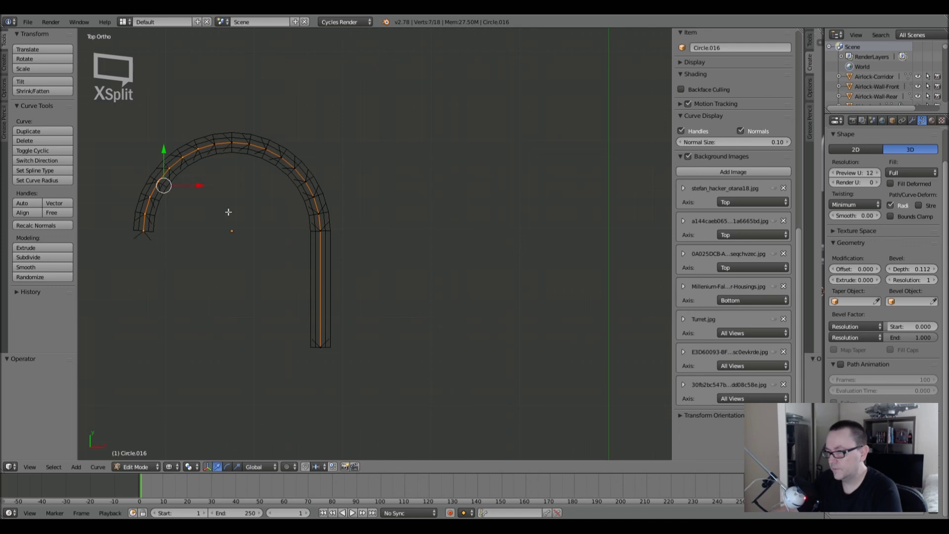
{"action": "left_click", "coordinate": [214, 146], "text": "shift"}
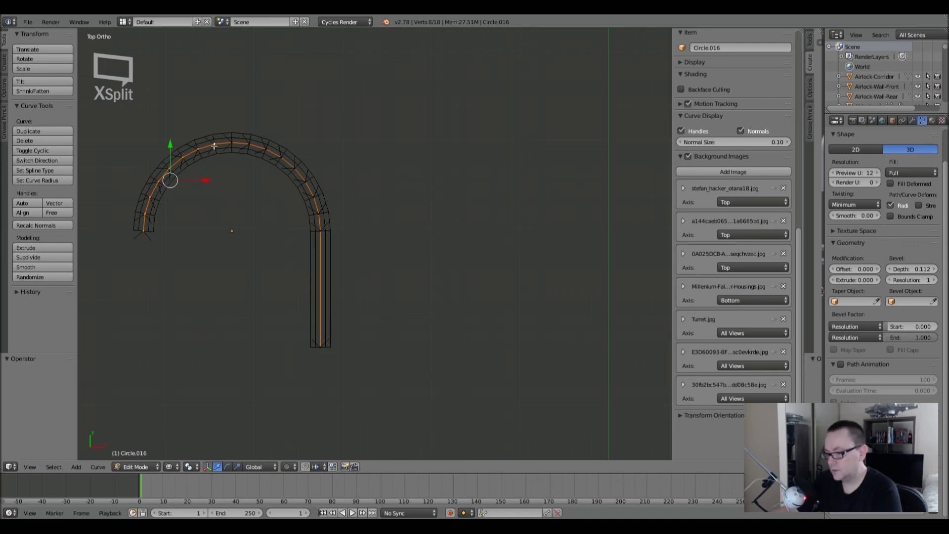
{"action": "key", "text": "x"}
{"action": "left_click", "coordinate": [229, 172]}
Extrude the upper end vertex of the quarter bend along negative X into a horizontal straight section, then leave curve editing.
{"action": "left_click", "coordinate": [231, 144]}
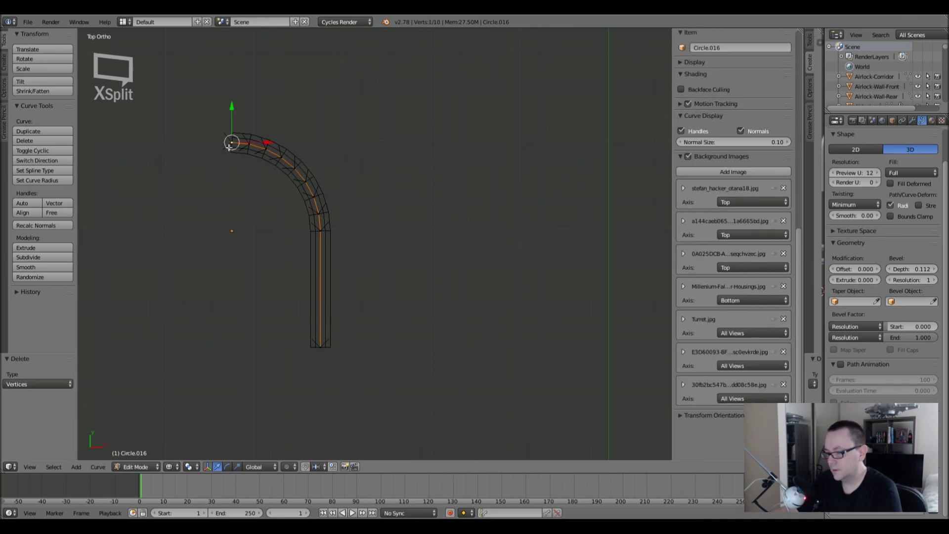
{"action": "key", "text": "e"}
{"action": "key", "text": "x"}
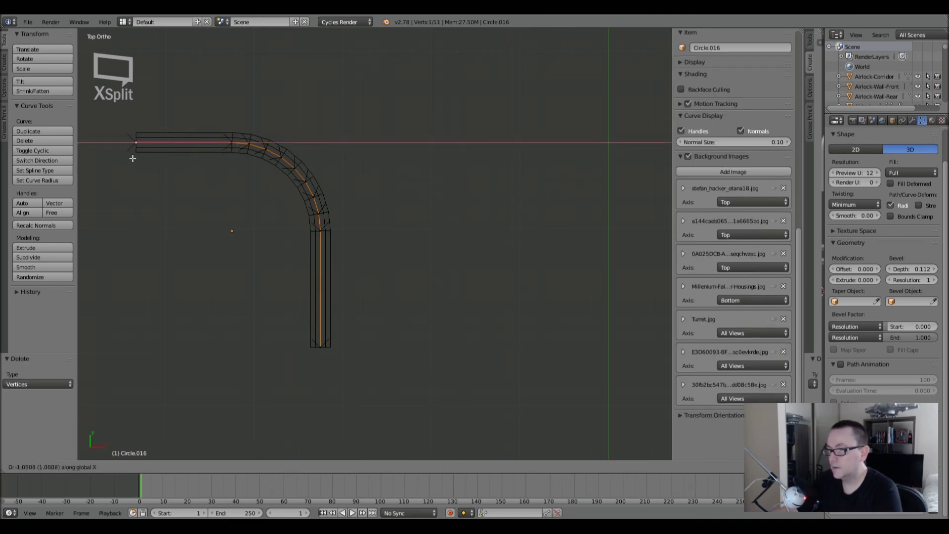
{"action": "left_click", "coordinate": [119, 161]}
{"action": "key", "text": "Tab"}
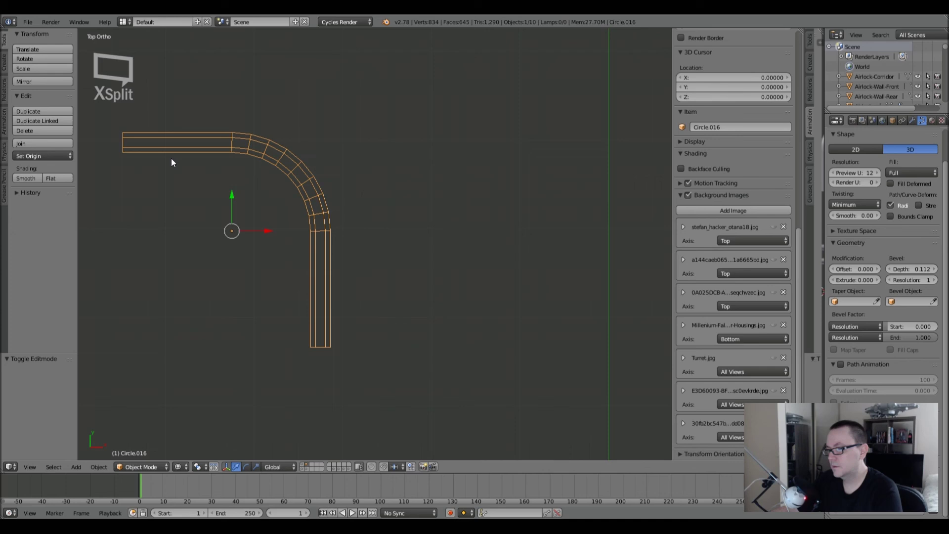
Edit the curve again and delete the end vertex of its horizontal straight section.
{"action": "scroll", "coordinate": [197, 141], "scroll_direction": "up", "scroll_amount": 2}
{"action": "key", "text": "z"}
{"action": "key", "text": "z"}
{"action": "key", "text": "Tab"}
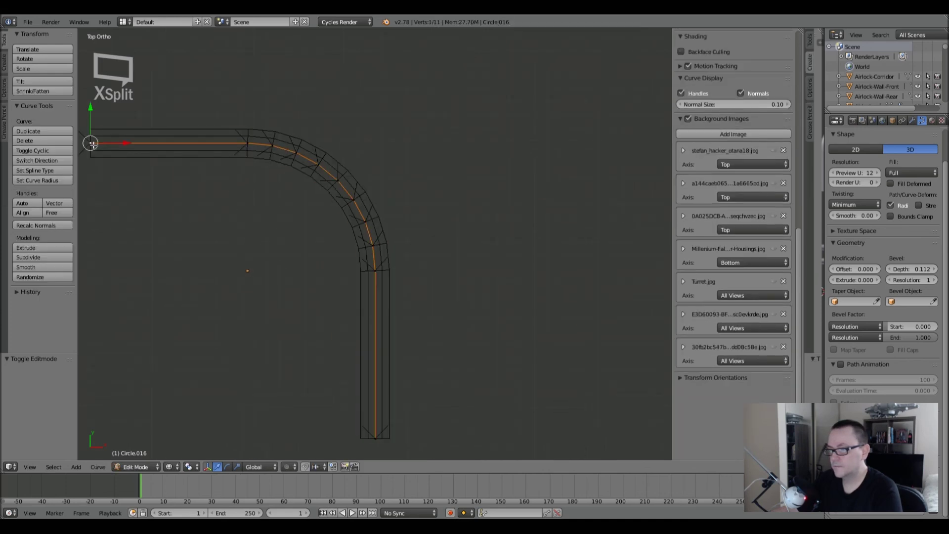
{"action": "key", "text": "x"}
{"action": "left_click", "coordinate": [89, 144]}
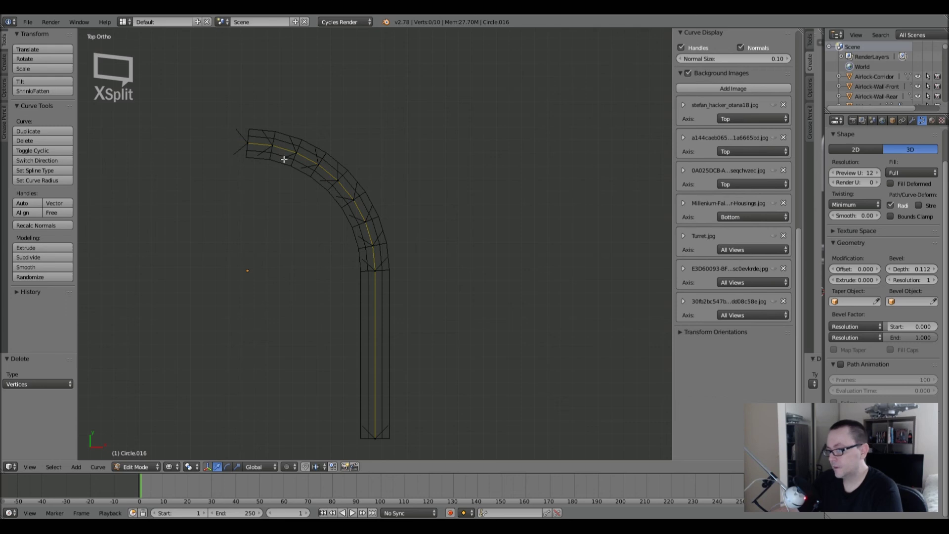
Duplicate the nine vertices of the quarter bend, offset the copy by X -1.310 and Y 0.726, and return to solid display.
{"action": "right_click", "coordinate": [248, 144]}
{"action": "right_click", "coordinate": [272, 146], "text": "shift"}
{"action": "right_click", "coordinate": [295, 154], "text": "shift"}
{"action": "right_click", "coordinate": [321, 168], "text": "shift"}
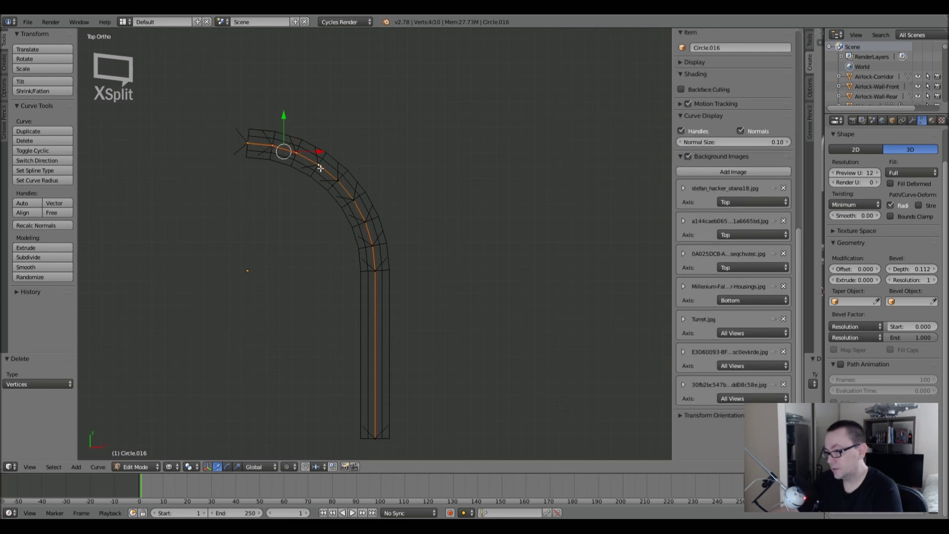
{"action": "right_click", "coordinate": [338, 181], "text": "shift"}
{"action": "right_click", "coordinate": [354, 200], "text": "shift"}
{"action": "right_click", "coordinate": [364, 212], "text": "shift"}
{"action": "right_click", "coordinate": [372, 245], "text": "shift"}
{"action": "right_click", "coordinate": [375, 271], "text": "shift"}
{"action": "scroll", "coordinate": [390, 271], "scroll_direction": "down", "scroll_amount": 3}
{"action": "middle_click_drag", "start_coordinate": [395, 261], "coordinate": [372, 253], "text": "shift"}
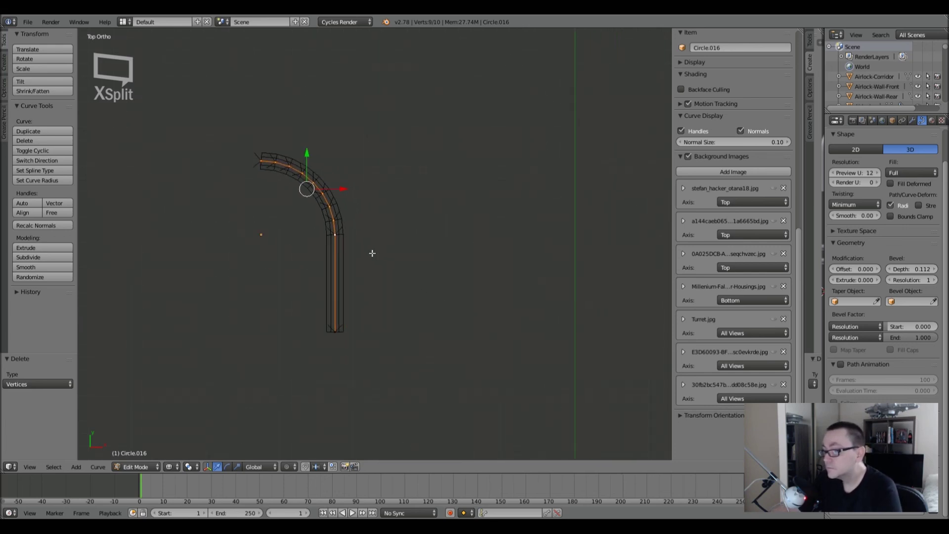
{"action": "key", "text": "shift+d"}
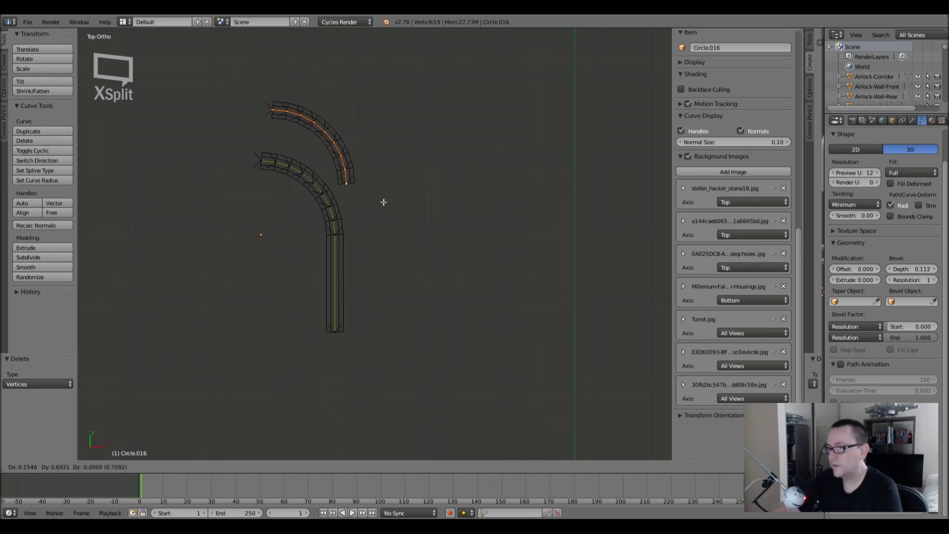
{"action": "left_click", "coordinate": [275, 199]}
{"action": "scroll", "coordinate": [275, 200], "scroll_direction": "up", "scroll_amount": 5}
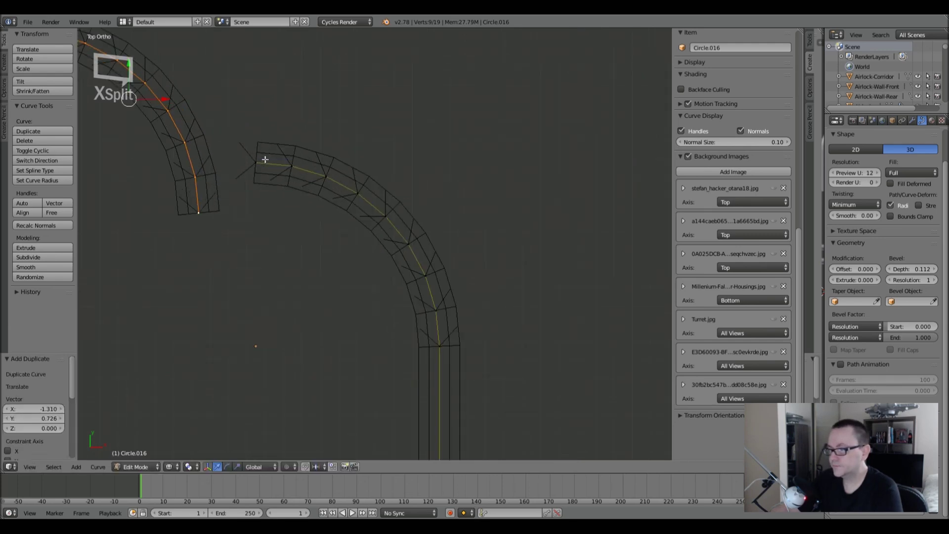
{"action": "middle_click_drag", "start_coordinate": [354, 242], "coordinate": [382, 248], "text": "shift"}
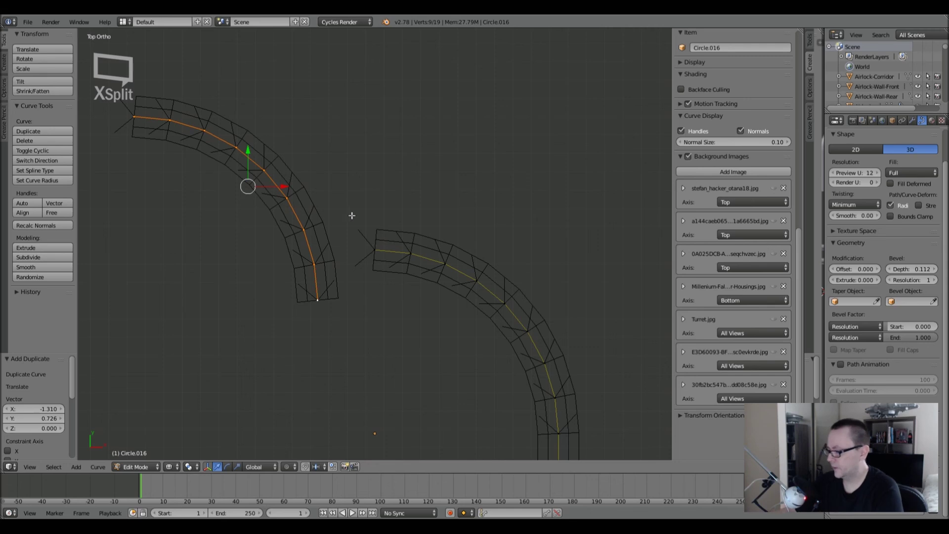
{"action": "middle_click_drag", "start_coordinate": [338, 212], "coordinate": [250, 269]}
{"action": "key", "text": "z"}
{"action": "key", "text": "KP_3"}
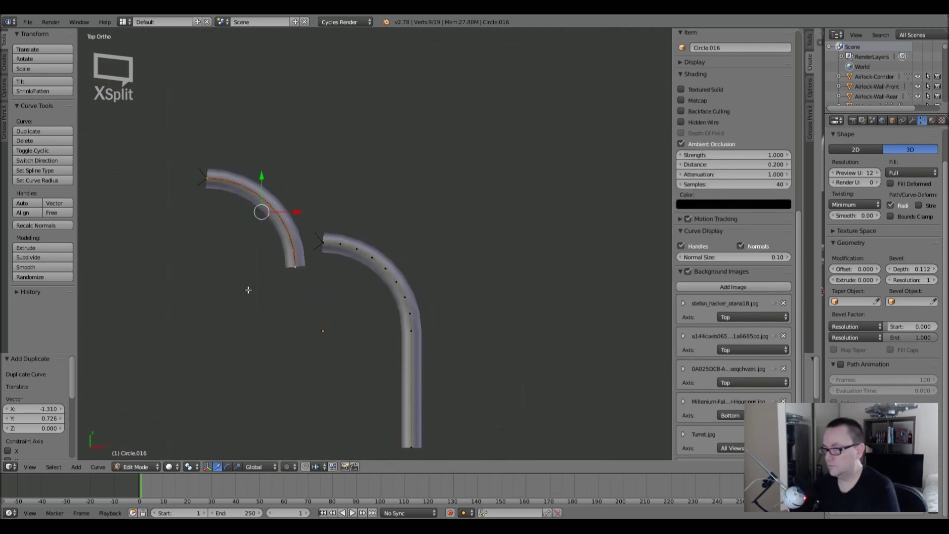
{"action": "middle_click_drag", "start_coordinate": [248, 290], "coordinate": [326, 348]}
{"action": "middle_click_drag", "start_coordinate": [310, 332], "coordinate": [301, 312]}
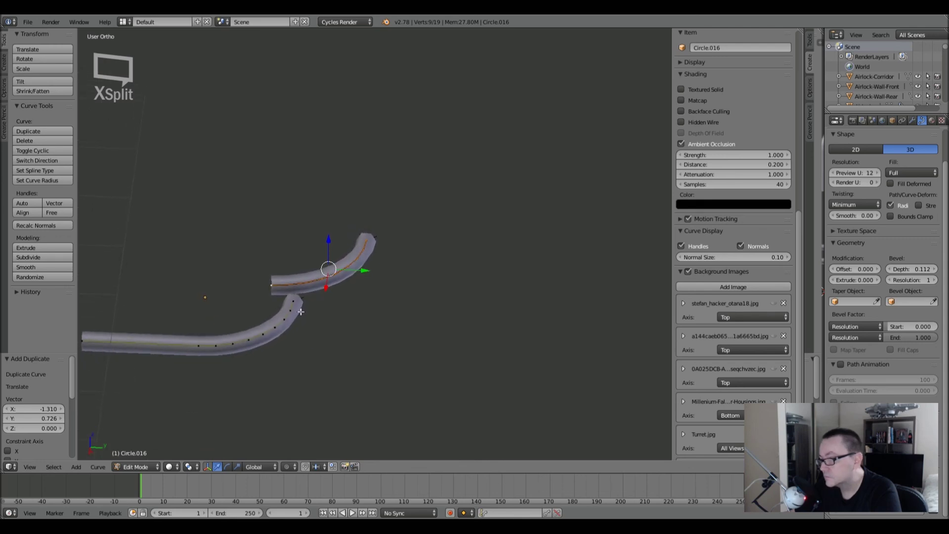
{"action": "type", "text": "rx9"}
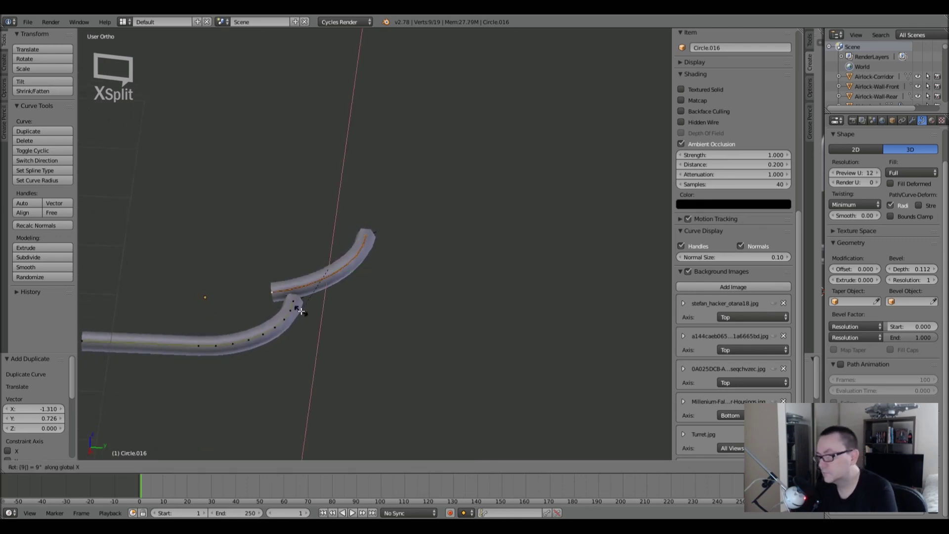
{"action": "type", "text": "0"}
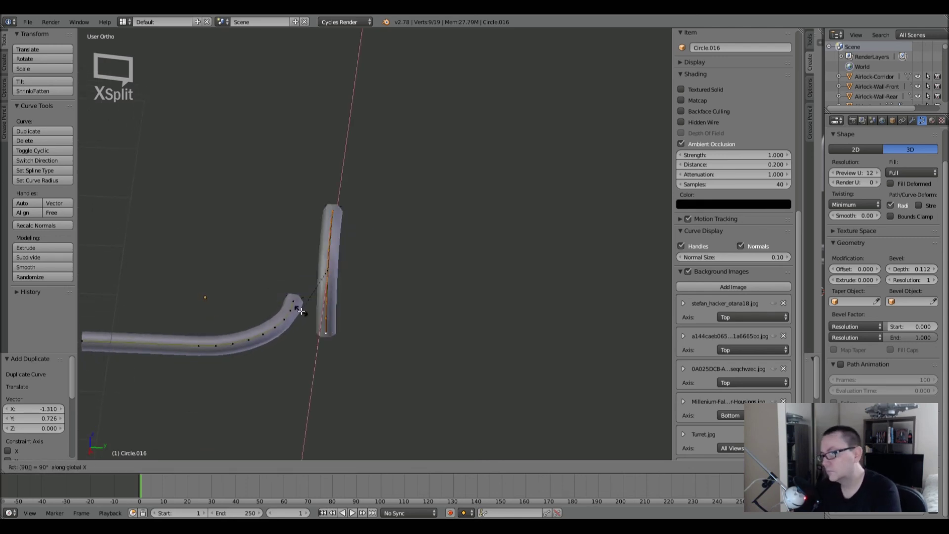
{"action": "key", "text": "Escape"}
Try to rotate the duplicated bend by 90° about the global X axis in the front view.
{"action": "middle_click_drag", "start_coordinate": [303, 319], "coordinate": [393, 353]}
{"action": "key", "text": "KP_1"}
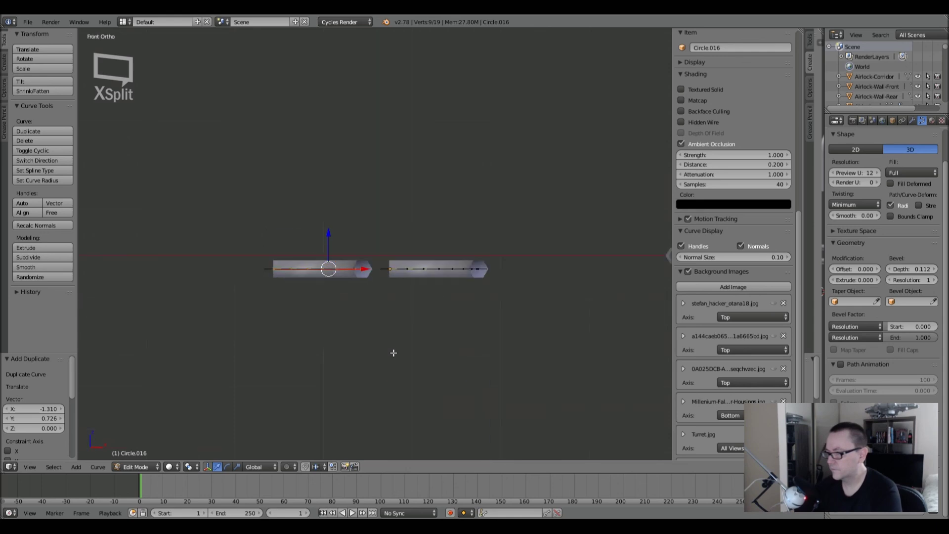
{"action": "middle_click_drag", "start_coordinate": [402, 231], "coordinate": [409, 324]}
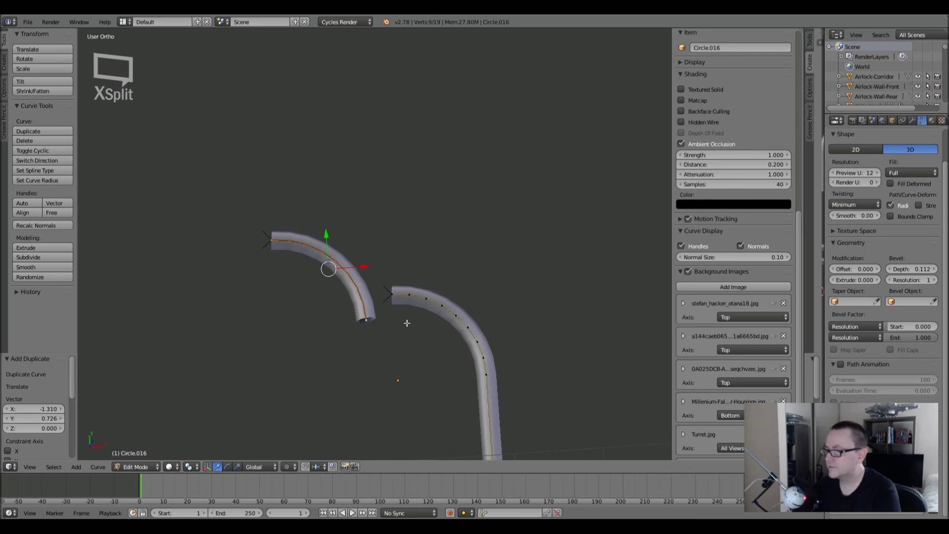
{"action": "key", "text": "KP_1"}
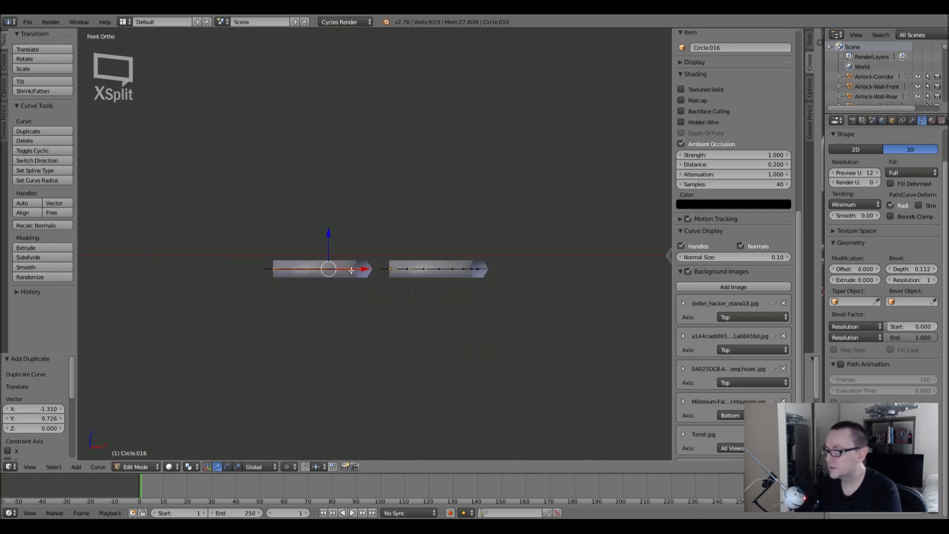
{"action": "key", "text": "r"}
{"action": "type", "text": "x90"}
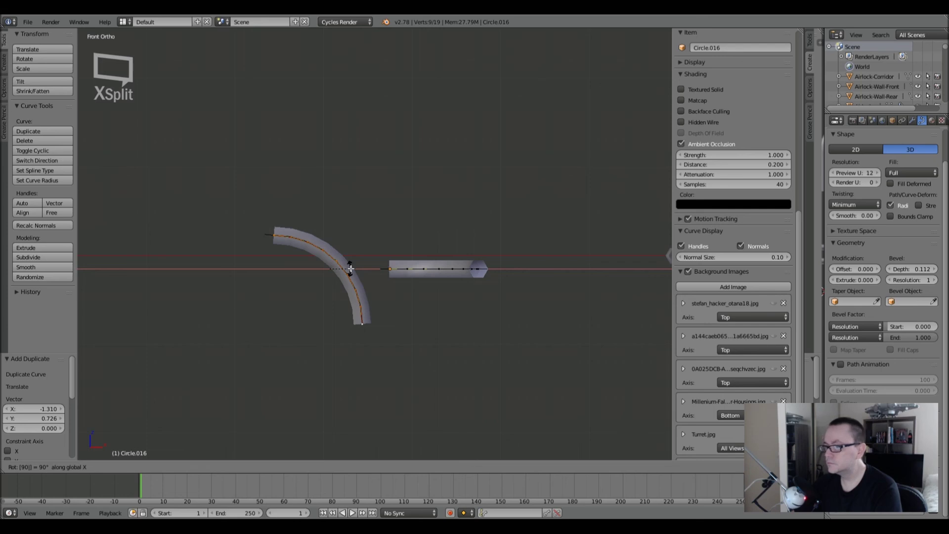
{"action": "key", "text": "Return"}
Show the rotation manipulator and rotate the duplicated bend by 180° about the global Y axis.
{"action": "middle_click_drag", "start_coordinate": [362, 283], "coordinate": [375, 242]}
{"action": "left_click", "coordinate": [227, 466]}
{"action": "left_click_drag", "start_coordinate": [360, 247], "coordinate": [510, 283]}
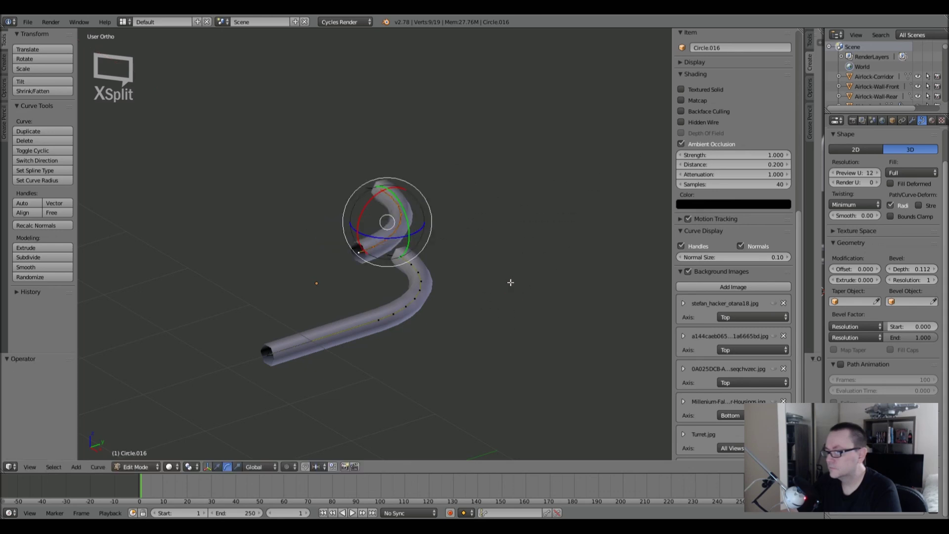
{"action": "middle_click_drag", "start_coordinate": [430, 293], "coordinate": [485, 304]}
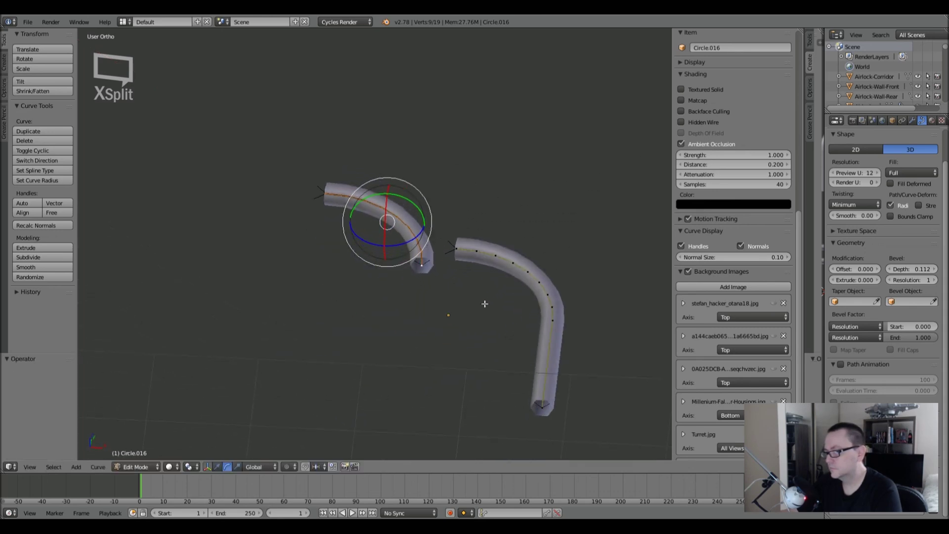
{"action": "type", "text": "ry180"}
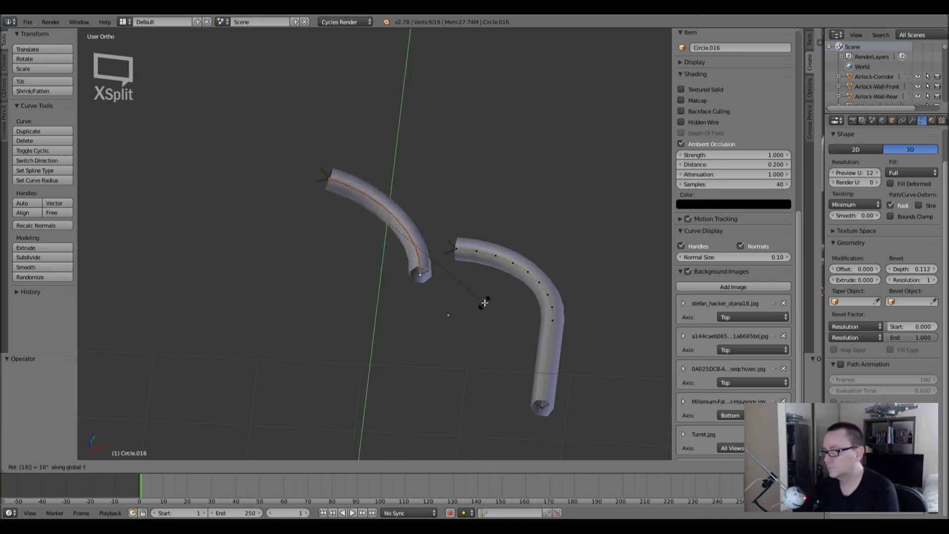
{"action": "key", "text": "Return"}
Rotate the duplicated bend by 90° about the global X axis so it stands perpendicular to the original bend.
{"action": "middle_click_drag", "start_coordinate": [485, 302], "coordinate": [360, 247]}
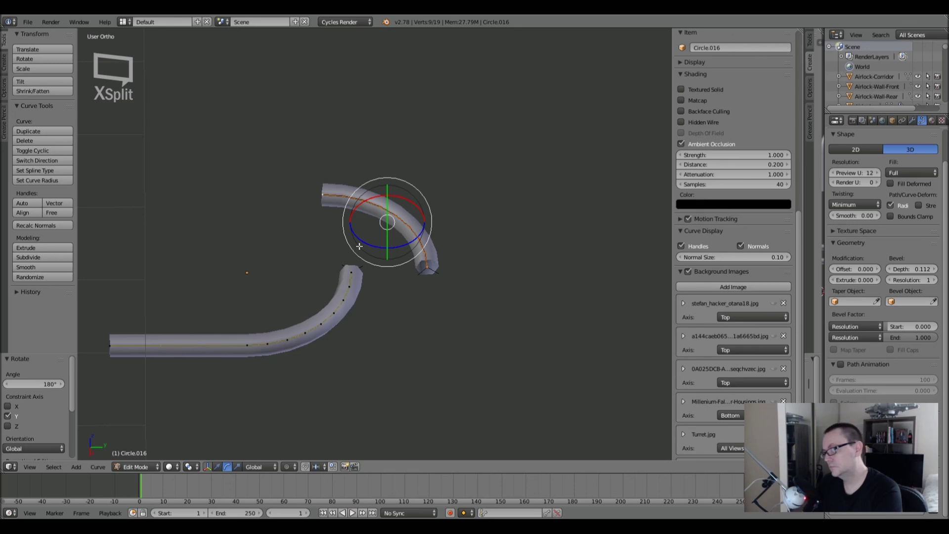
{"action": "middle_click_drag", "start_coordinate": [360, 246], "coordinate": [360, 224]}
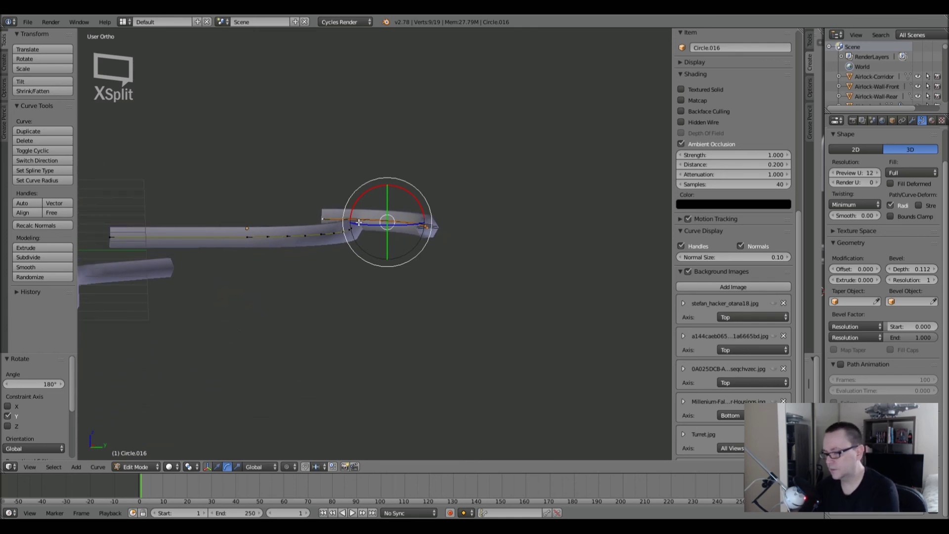
{"action": "type", "text": "rx90"}
{"action": "key", "text": "Return"}
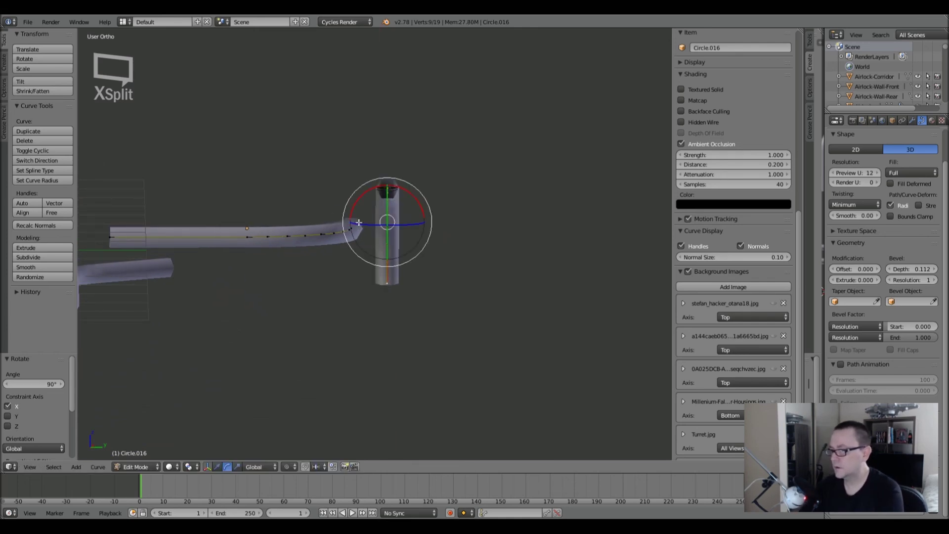
Move the duplicated bend in line with the original pipe's upper end in the top view, leaving a small gap between them.
{"action": "key", "text": "g"}
{"action": "left_click", "coordinate": [406, 226]}
{"action": "middle_click_drag", "start_coordinate": [406, 226], "coordinate": [406, 256]}
{"action": "key", "text": "KP_7"}
{"action": "scroll", "coordinate": [437, 240], "scroll_direction": "up", "scroll_amount": 10}
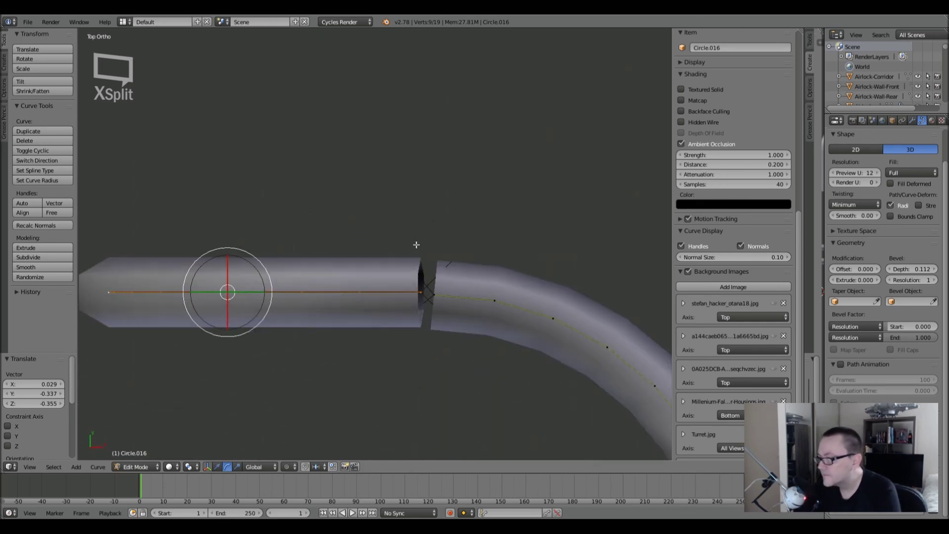
{"action": "scroll", "coordinate": [418, 246], "scroll_direction": "down", "scroll_amount": 4}
{"action": "scroll", "coordinate": [375, 226], "scroll_direction": "down", "scroll_amount": 3}
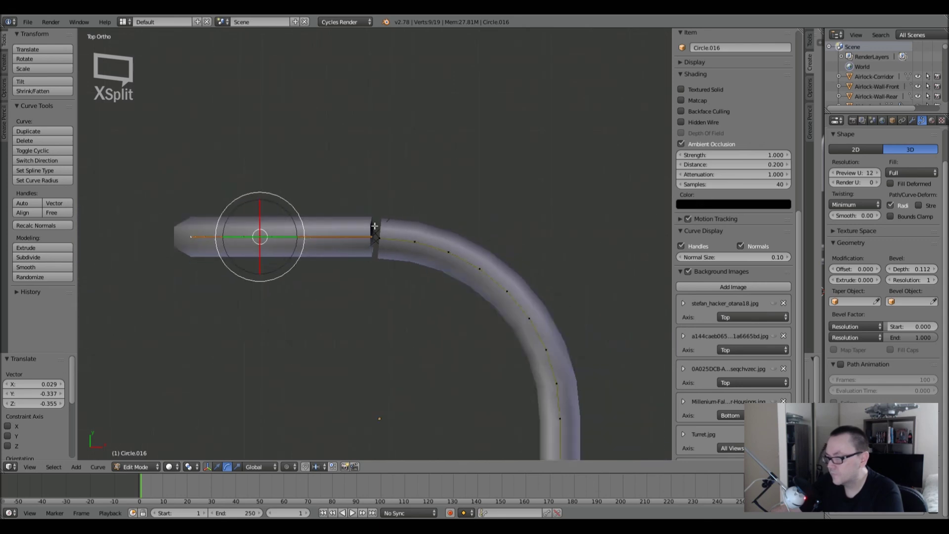
{"action": "key", "text": "g"}
{"action": "left_click", "coordinate": [349, 251]}
Switch to the translate manipulator and extrude the original bend's upper end vertex by -0.082 along X towards the duplicated bend.
{"action": "right_click", "coordinate": [377, 239]}
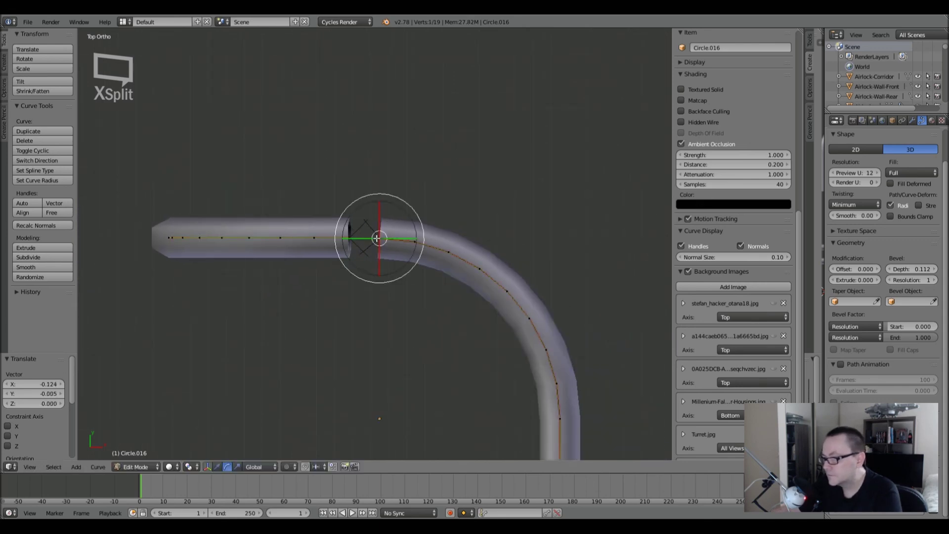
{"action": "left_click", "coordinate": [216, 467]}
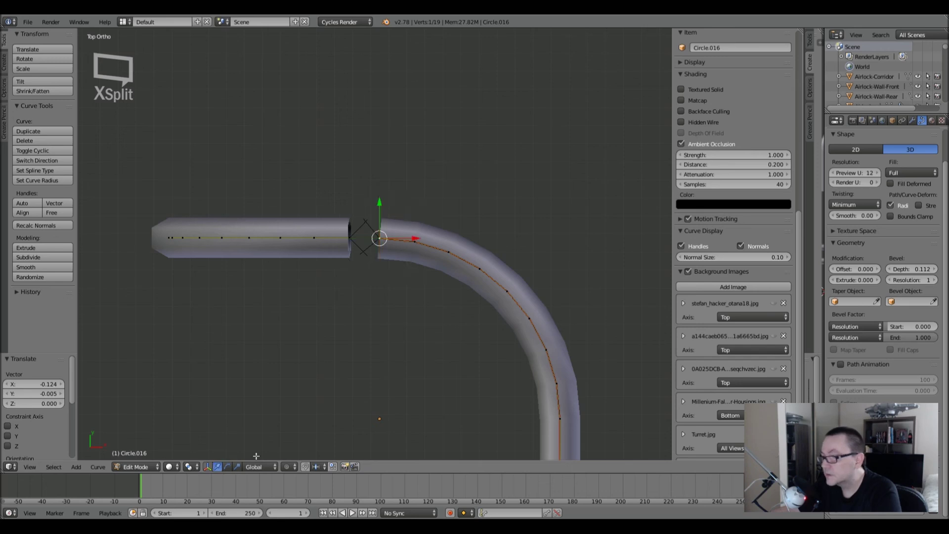
{"action": "key", "text": "e"}
{"action": "key", "text": "x"}
{"action": "left_click", "coordinate": [391, 245]}
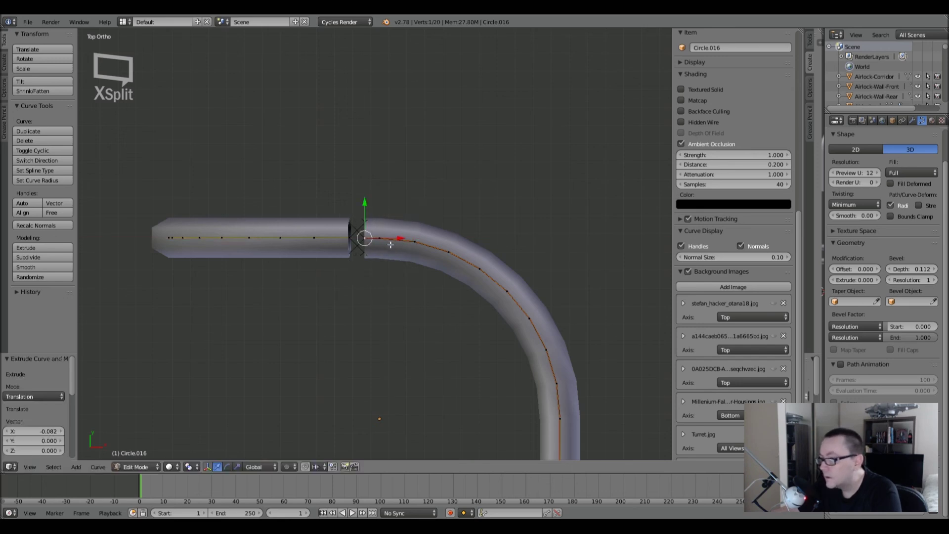
Join the facing end vertices of the two bends with a segment and deselect everything.
{"action": "right_click", "coordinate": [348, 237]}
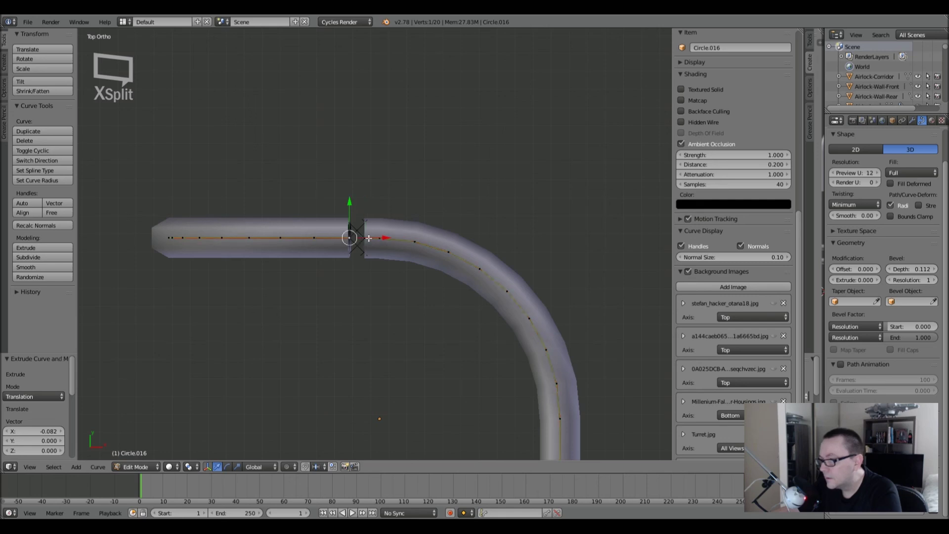
{"action": "right_click", "coordinate": [368, 239], "text": "shift"}
{"action": "key", "text": "a"}
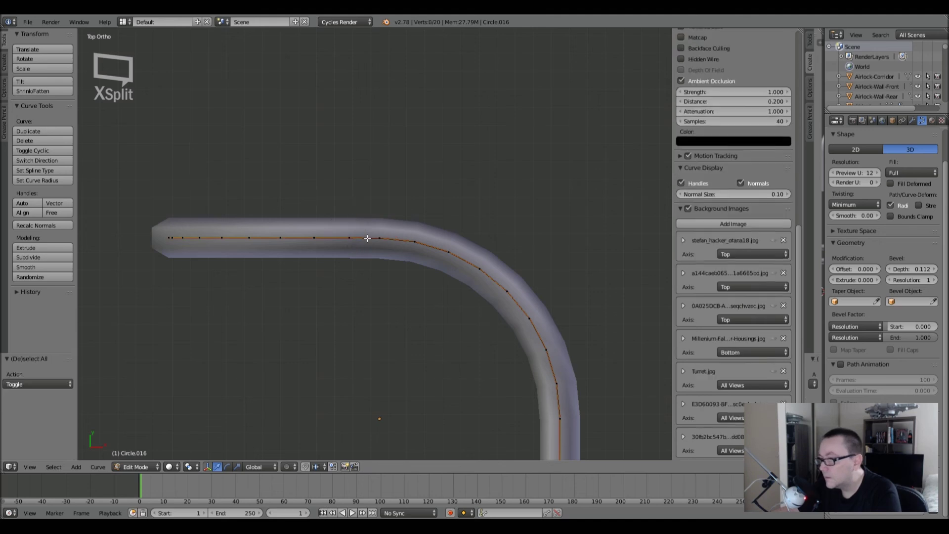
Check the joint between the bends in front-view wireframe and undo the segment that connects them.
{"action": "scroll", "coordinate": [367, 239], "scroll_direction": "down", "scroll_amount": 4}
{"action": "middle_click_drag", "start_coordinate": [369, 243], "coordinate": [409, 345]}
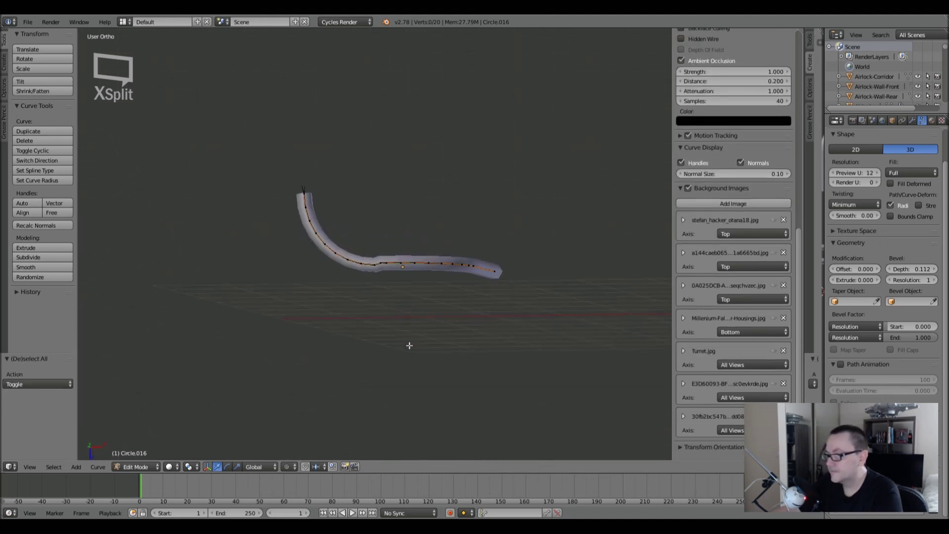
{"action": "key", "text": "KP_1"}
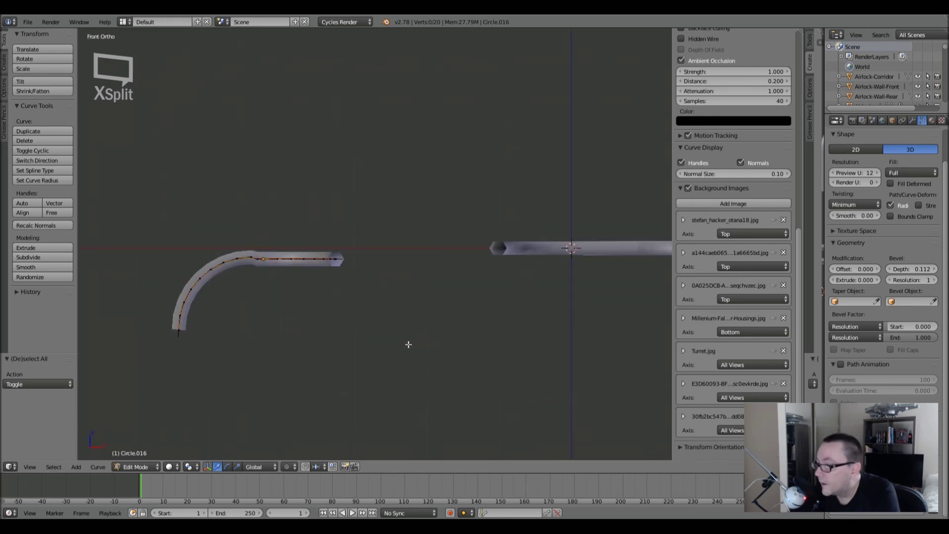
{"action": "scroll", "coordinate": [198, 259], "scroll_direction": "up", "scroll_amount": 6}
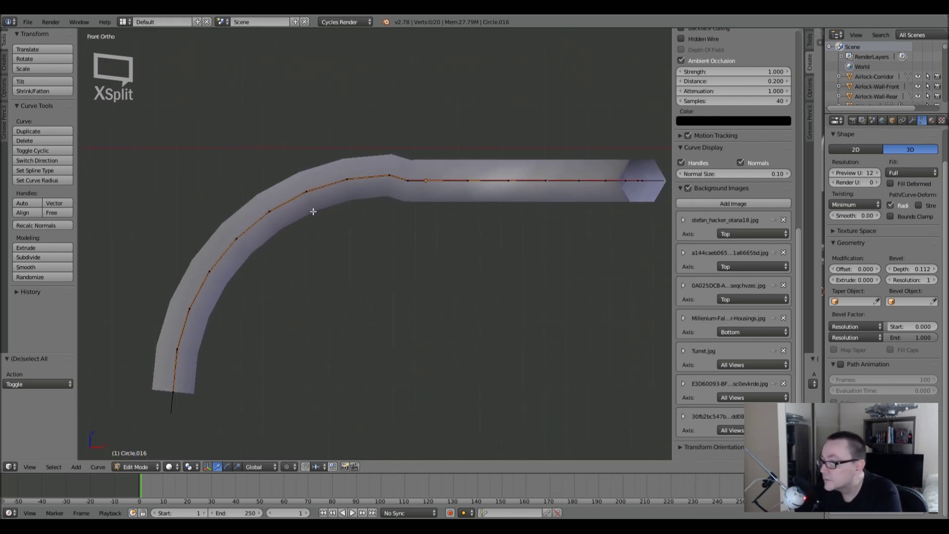
{"action": "key", "text": "z"}
{"action": "right_click", "coordinate": [397, 194]}
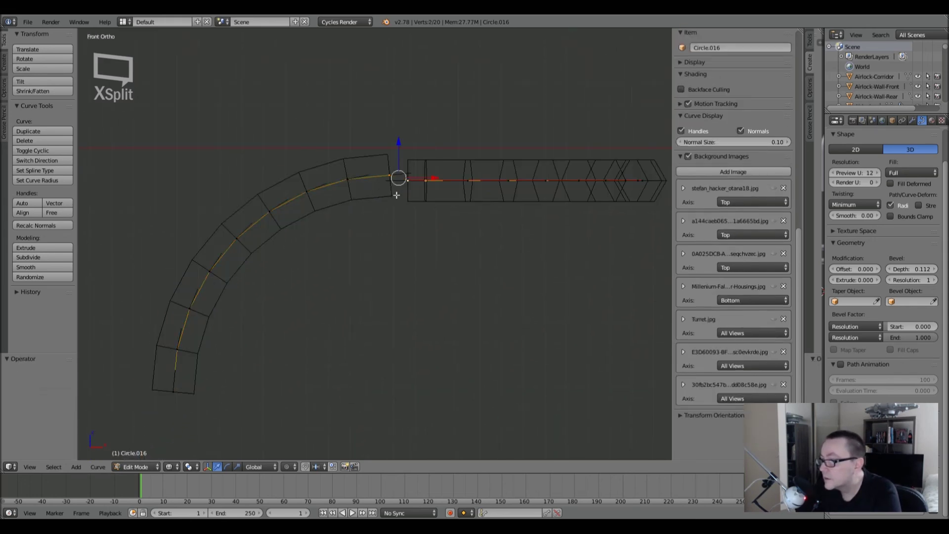
Select all vertices of the curved bend in front view and lower it by 0.026 along Z, level with the straight-looking bend.
{"action": "right_click", "coordinate": [389, 175]}
{"action": "key", "text": "c"}
{"action": "left_click_drag", "start_coordinate": [348, 182], "coordinate": [191, 263]}
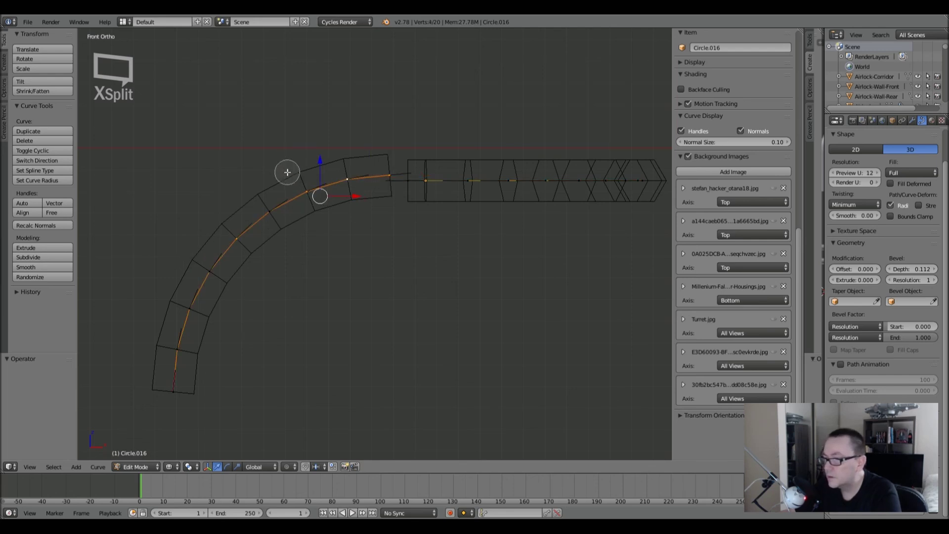
{"action": "left_click_drag", "start_coordinate": [290, 176], "coordinate": [184, 356]}
{"action": "right_click", "coordinate": [321, 194]}
{"action": "key", "text": "g"}
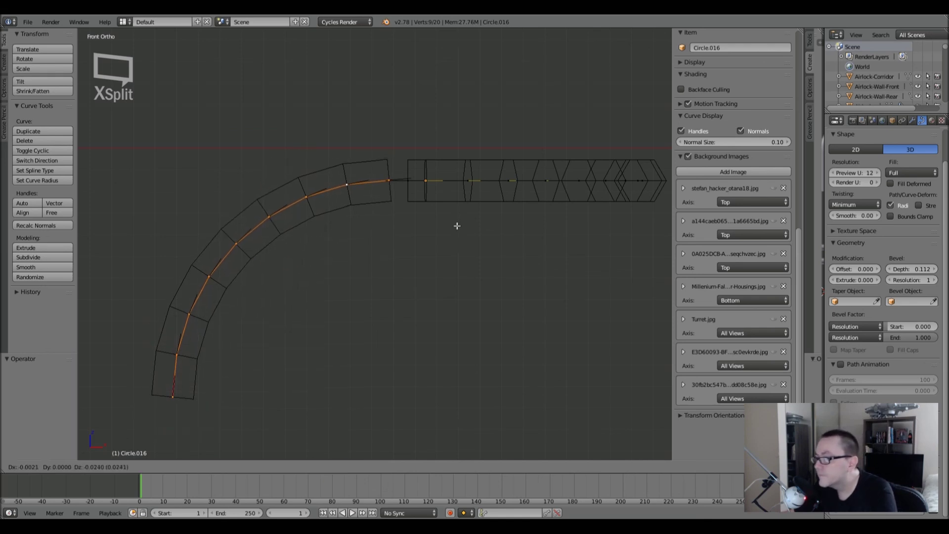
{"action": "left_click", "coordinate": [459, 231]}
{"action": "scroll", "coordinate": [407, 168], "scroll_direction": "up", "scroll_amount": 7}
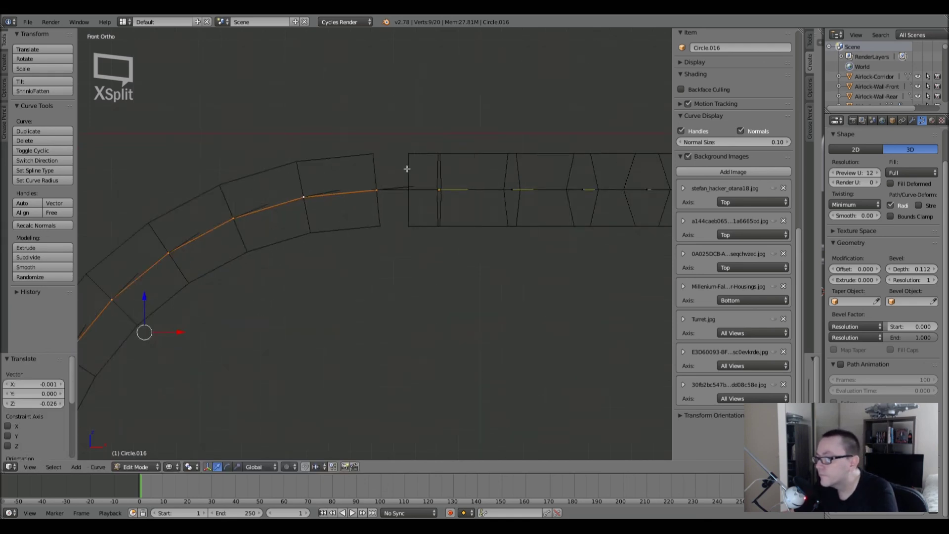
Join the facing end vertices of the two bends with a segment, check the pipe in solid shading and leave edit mode.
{"action": "right_click", "coordinate": [410, 212]}
{"action": "right_click", "coordinate": [343, 212], "text": "shift"}
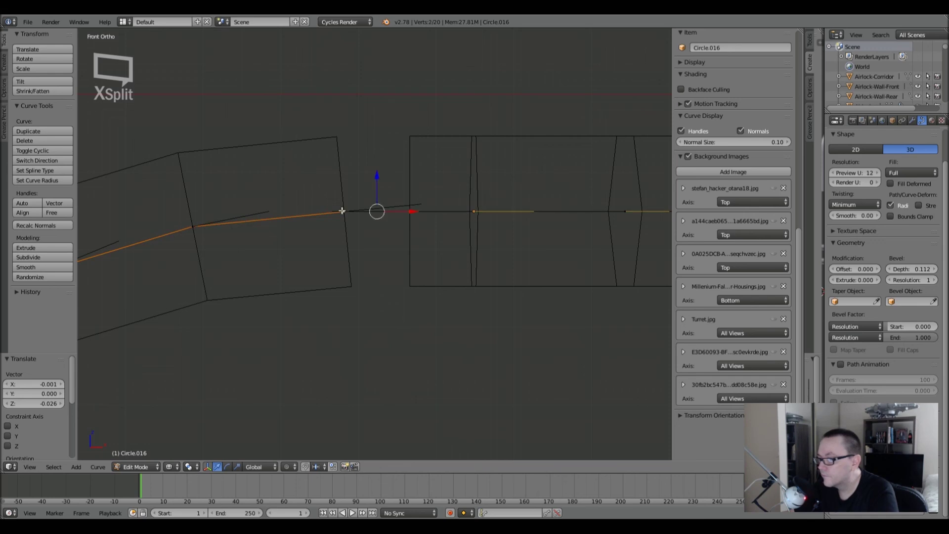
{"action": "key", "text": "f"}
{"action": "key", "text": "z"}
{"action": "scroll", "coordinate": [392, 231], "scroll_direction": "down", "scroll_amount": 5}
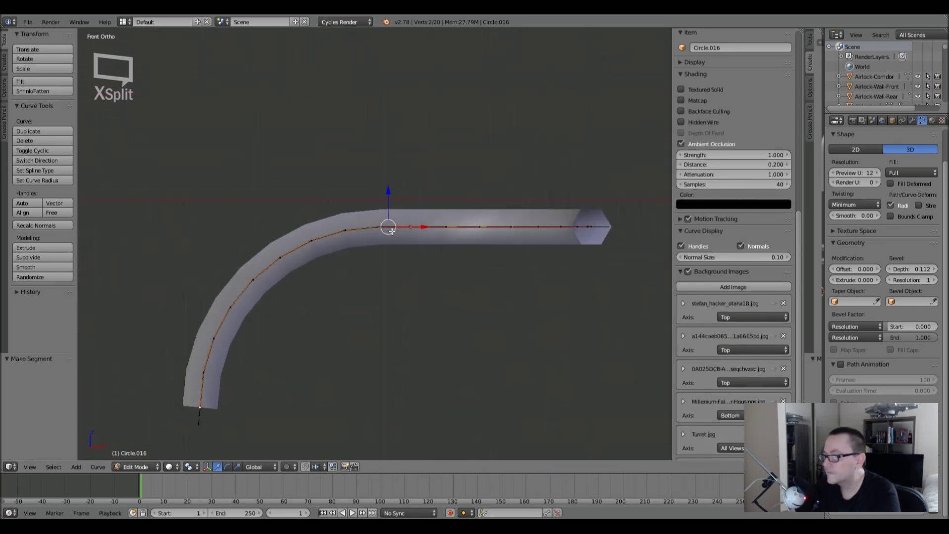
{"action": "middle_click_drag", "start_coordinate": [396, 276], "coordinate": [402, 315]}
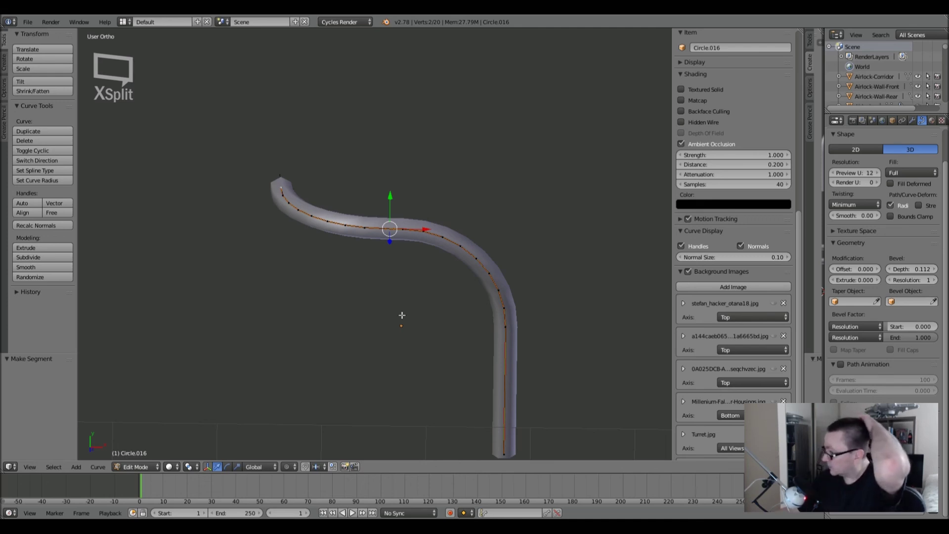
{"action": "scroll", "coordinate": [460, 303], "scroll_direction": "down", "scroll_amount": 4}
{"action": "mouse_move", "coordinate": [441, 265]}
{"action": "middle_mouse_down"}
{"action": "mouse_move", "coordinate": [452, 274]}
{"action": "mouse_move", "coordinate": [438, 256]}
{"action": "mouse_move", "coordinate": [419, 321]}
{"action": "mouse_move", "coordinate": [491, 205]}
{"action": "mouse_move", "coordinate": [519, 240]}
{"action": "mouse_move", "coordinate": [453, 281]}
{"action": "mouse_move", "coordinate": [444, 196]}
{"action": "mouse_move", "coordinate": [419, 301]}
{"action": "mouse_move", "coordinate": [450, 316]}
{"action": "mouse_move", "coordinate": [435, 261]}
{"action": "middle_mouse_up"}
{"action": "key", "text": "Tab"}
{"action": "scroll", "coordinate": [449, 262], "scroll_direction": "down", "scroll_amount": 3}
{"action": "key", "text": "KP_Decimal"}
{"action": "scroll", "coordinate": [414, 338], "scroll_direction": "up", "scroll_amount": 2}
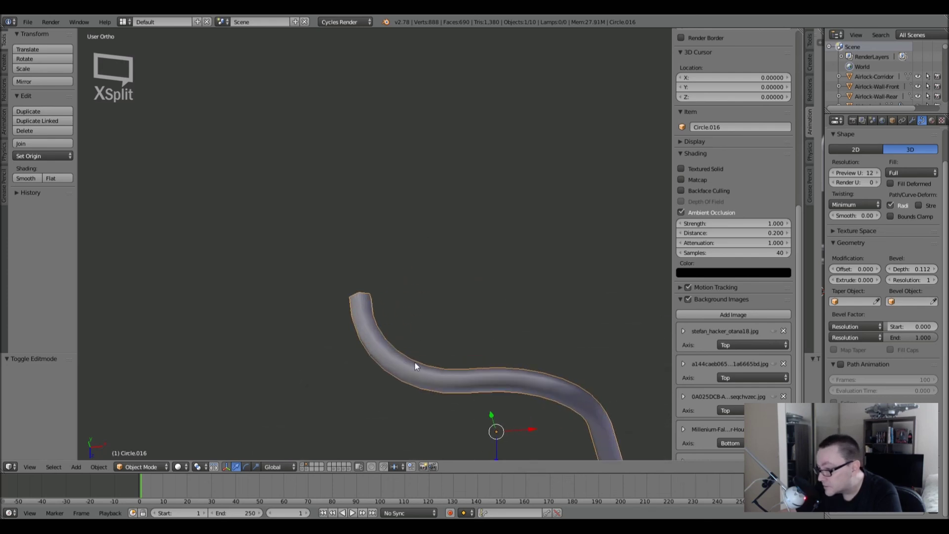
Select the vertices of the joined bend at the pipe's upper end and scale them uniformly to 0.376.
{"action": "key", "text": "Tab"}
{"action": "right_click", "coordinate": [361, 299]}
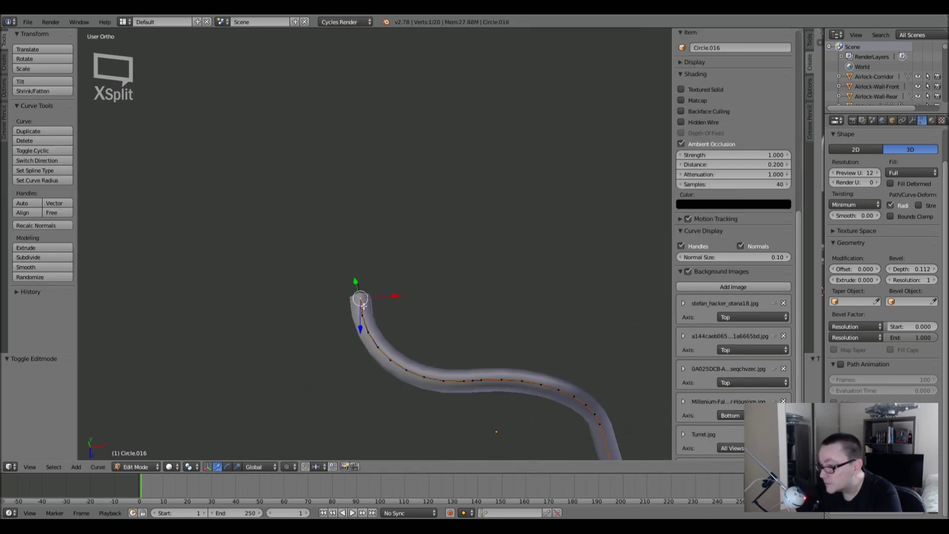
{"action": "right_click", "coordinate": [378, 344], "text": "shift"}
{"action": "right_click", "coordinate": [391, 360], "text": "shift"}
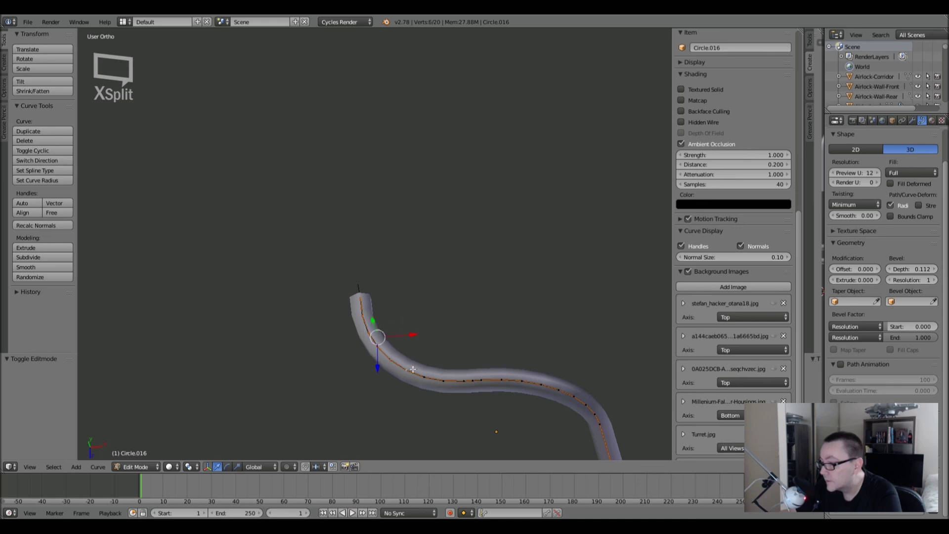
{"action": "right_click", "coordinate": [443, 381], "text": "shift"}
{"action": "key", "text": "s"}
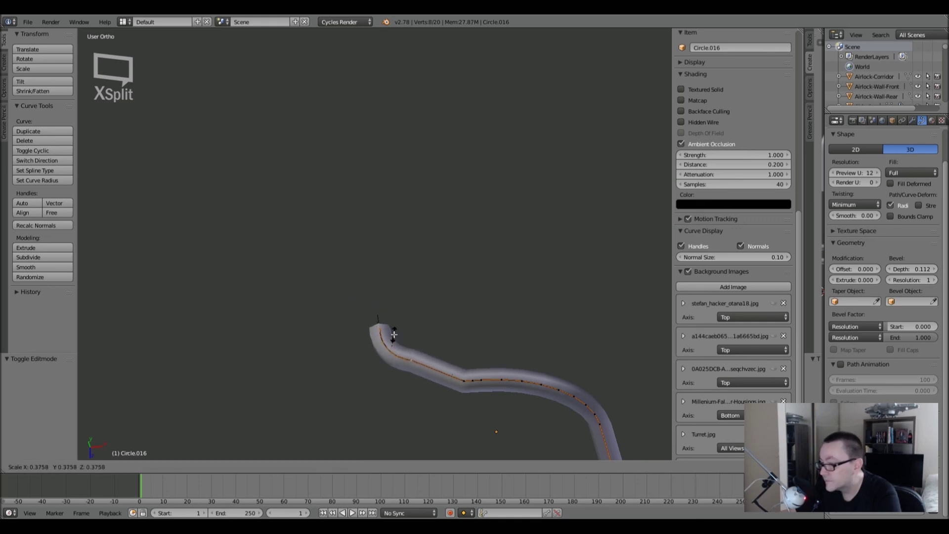
{"action": "left_click", "coordinate": [394, 335]}
Move the scaled bend about 0.22 along X and 0.26 along Z to line up with the pipe, and leave edit mode.
{"action": "key", "text": "KP_1"}
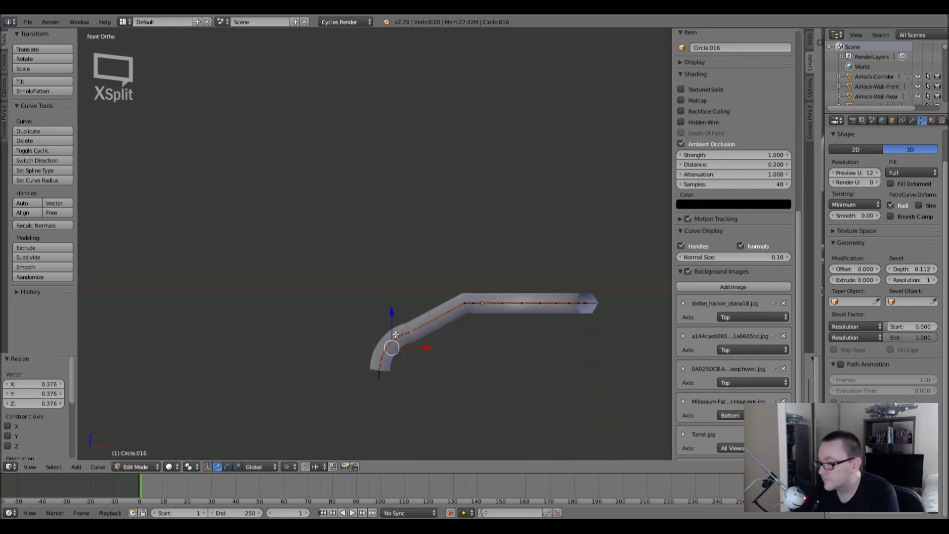
{"action": "key", "text": "g"}
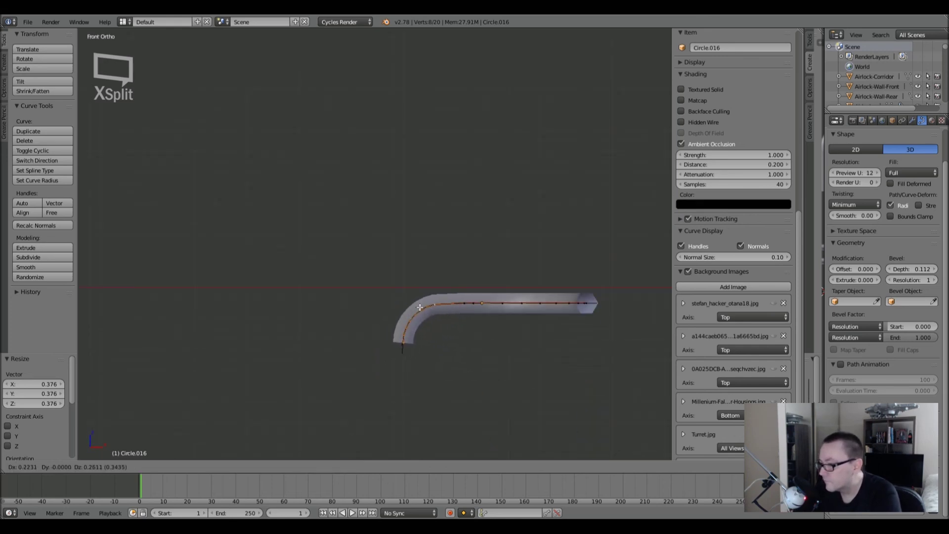
{"action": "left_click", "coordinate": [422, 306]}
{"action": "middle_click_drag", "start_coordinate": [438, 265], "coordinate": [458, 282]}
{"action": "key", "text": "a"}
{"action": "key", "text": "Tab"}
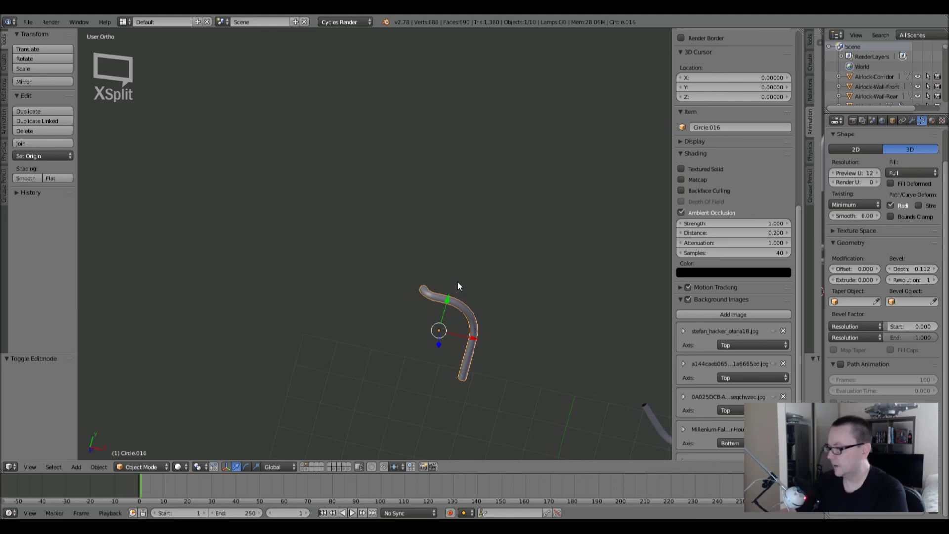
Move the finished two-plane pipe next to the other pipe pieces in top view, just above the U-shaped one, and deselect it.
{"action": "key", "text": "KP_7"}
{"action": "middle_click_drag", "start_coordinate": [460, 285], "coordinate": [212, 121], "text": "shift"}
{"action": "key", "text": "g"}
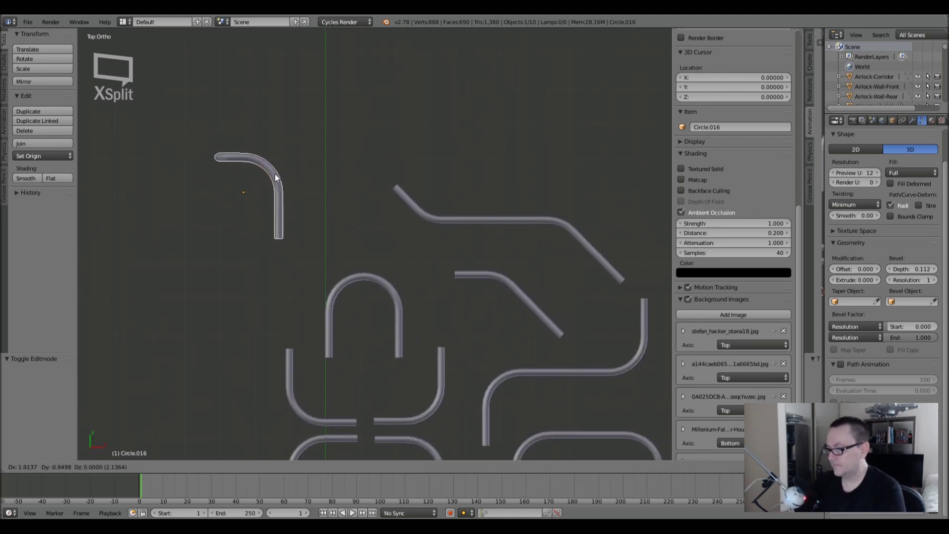
{"action": "left_click", "coordinate": [276, 223]}
{"action": "key", "text": "a"}
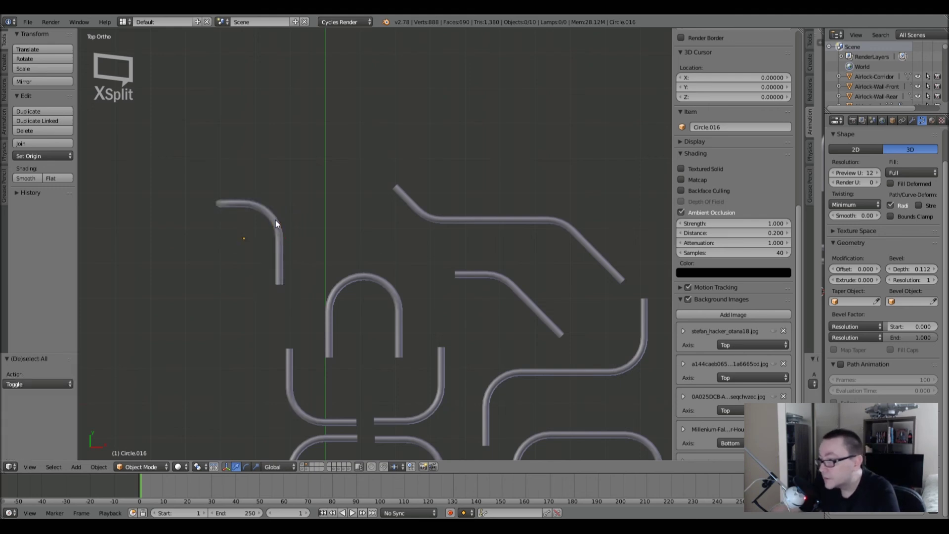
{"action": "scroll", "coordinate": [276, 223], "scroll_direction": "down", "scroll_amount": 3}
{"action": "middle_click_drag", "start_coordinate": [426, 274], "coordinate": [354, 248], "text": "shift"}
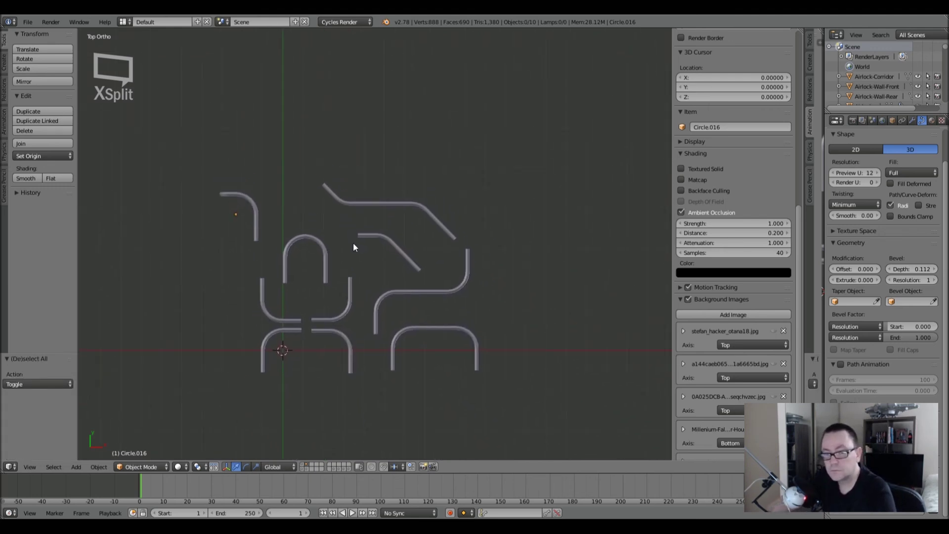
{"action": "right_click_drag", "start_coordinate": [257, 213], "coordinate": [292, 195]}
{"action": "key", "text": "a"}
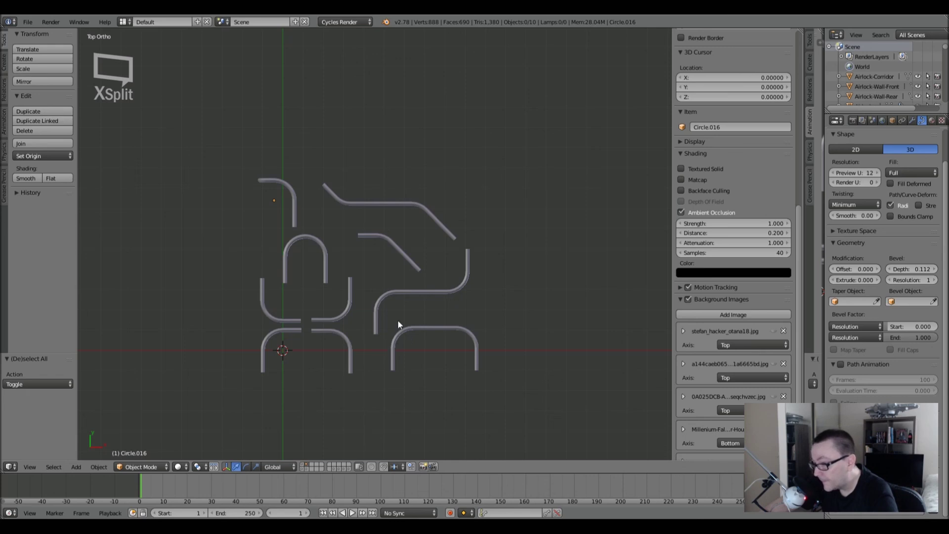
{"action": "scroll", "coordinate": [329, 285], "scroll_direction": "up", "scroll_amount": 2}
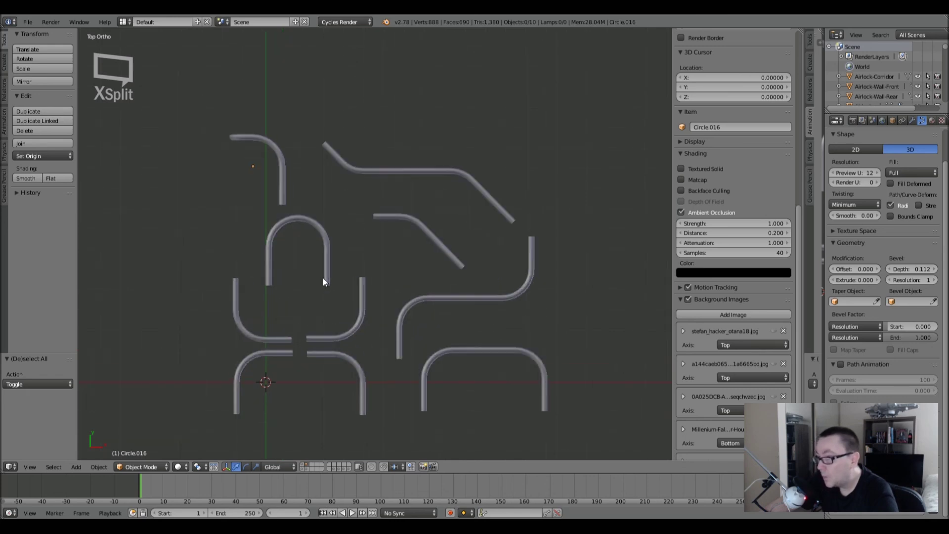
{"action": "right_click", "coordinate": [436, 233]}
{"action": "key", "text": "a"}
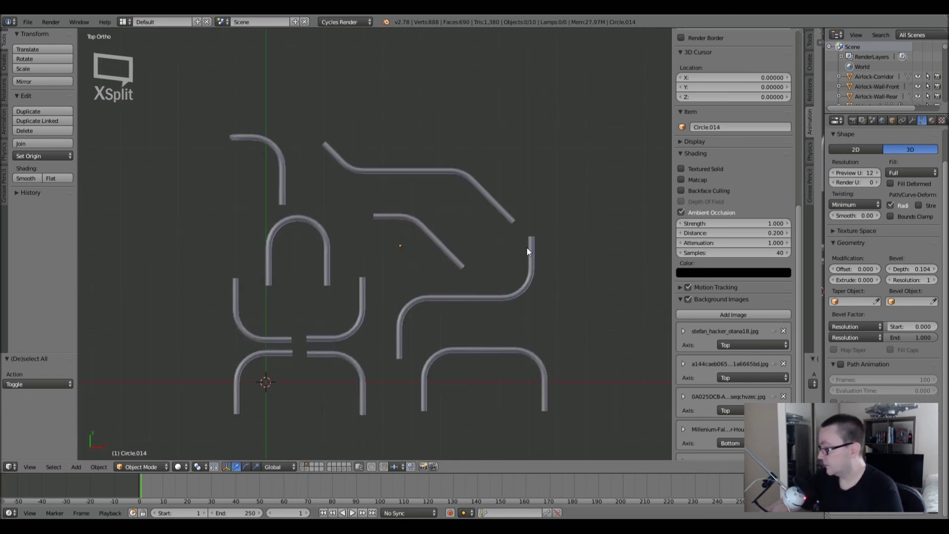
{"action": "scroll", "coordinate": [451, 263], "scroll_direction": "down", "scroll_amount": 3}
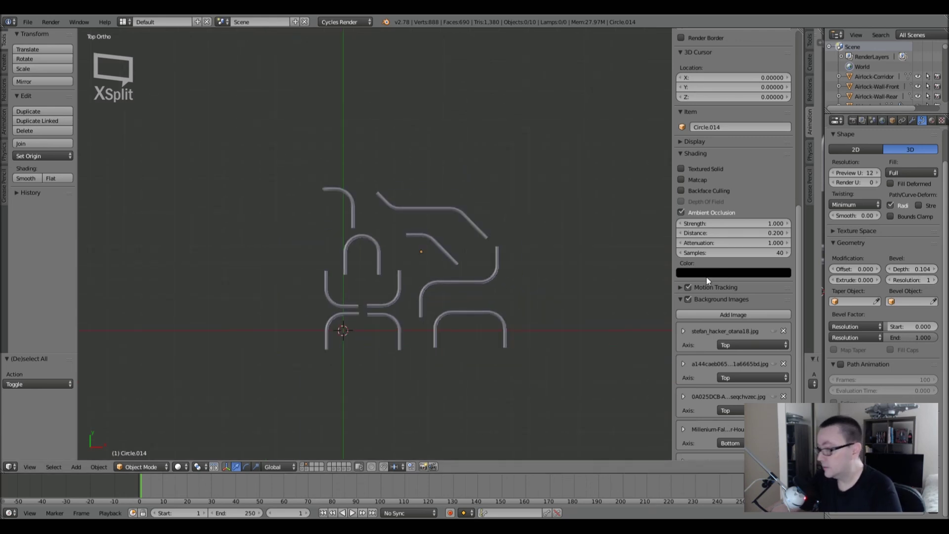
{"action": "middle_click_drag", "start_coordinate": [348, 279], "coordinate": [261, 268], "text": "shift"}
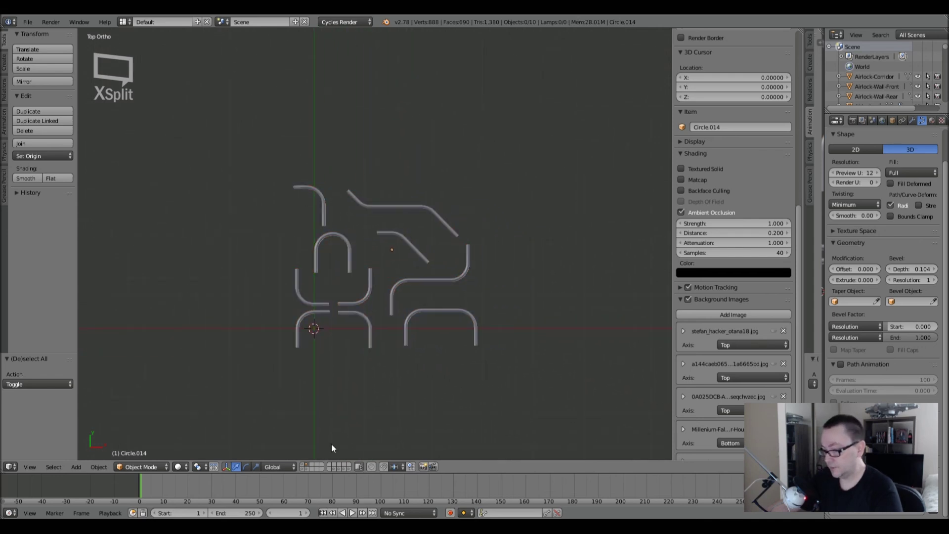
Switch the scene to an empty layer and bring up the choice of mesh primitives to add.
{"action": "left_click", "coordinate": [312, 466]}
{"action": "middle_click_drag", "start_coordinate": [316, 458], "coordinate": [360, 260], "text": "shift"}
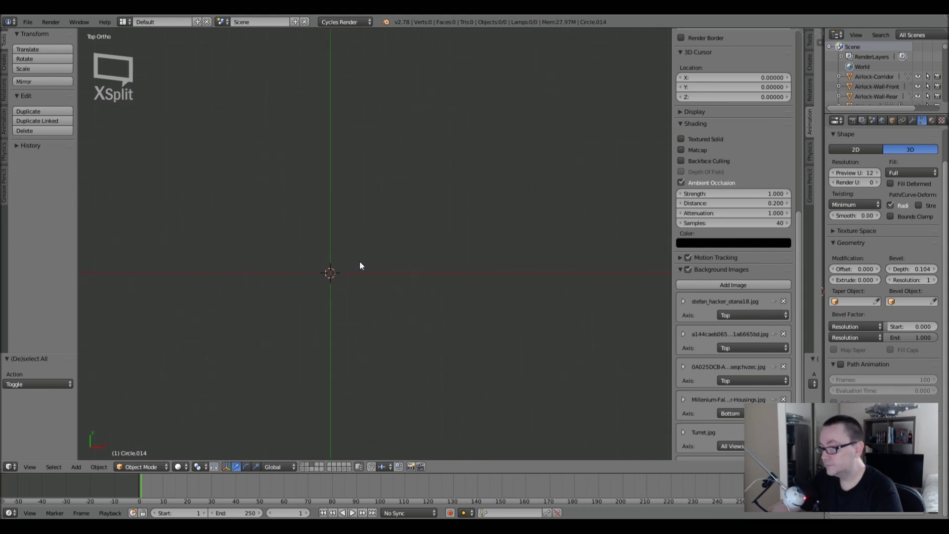
{"action": "key", "text": "shift+a"}
{"action": "mouse_move", "coordinate": [360, 260]}
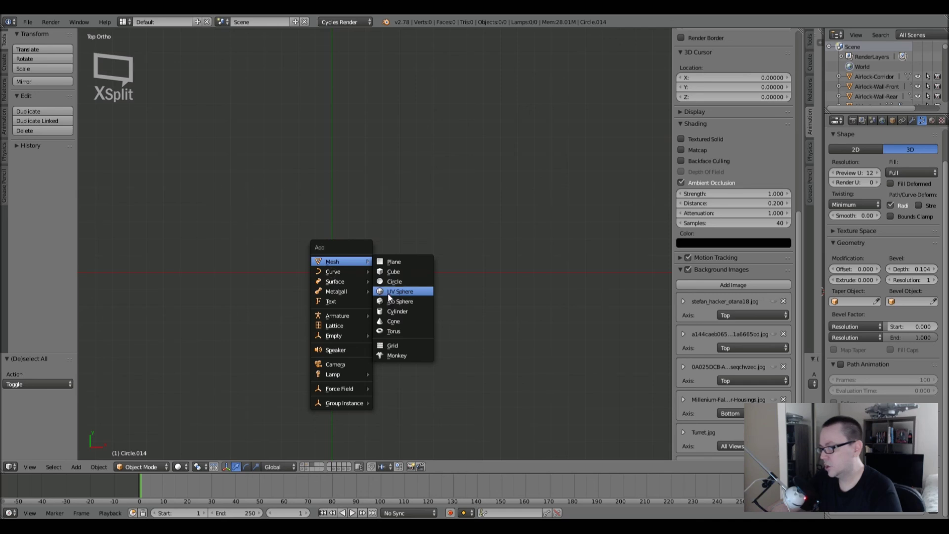
Narrow the main 3D view, show the last background image in the list and examine the spaceship hull in it.
{"action": "scroll", "coordinate": [720, 365], "scroll_direction": "down", "scroll_amount": 4}
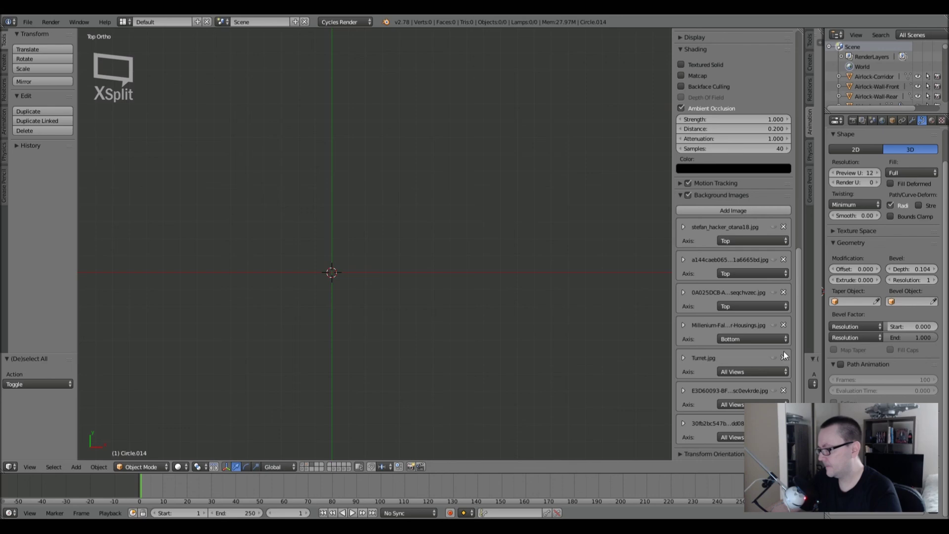
{"action": "left_click_drag", "start_coordinate": [804, 339], "coordinate": [744, 341]}
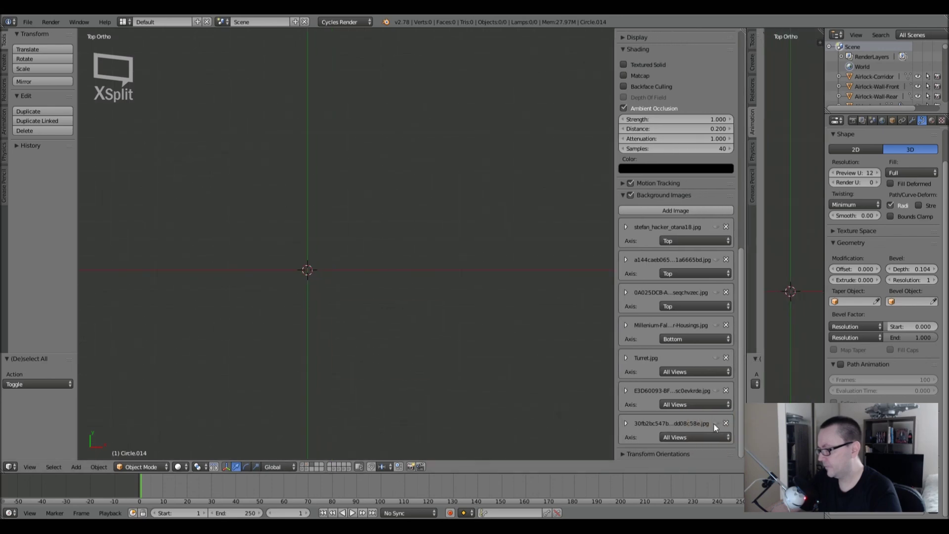
{"action": "left_click", "coordinate": [715, 423]}
{"action": "scroll", "coordinate": [396, 351], "scroll_direction": "up", "scroll_amount": 10}
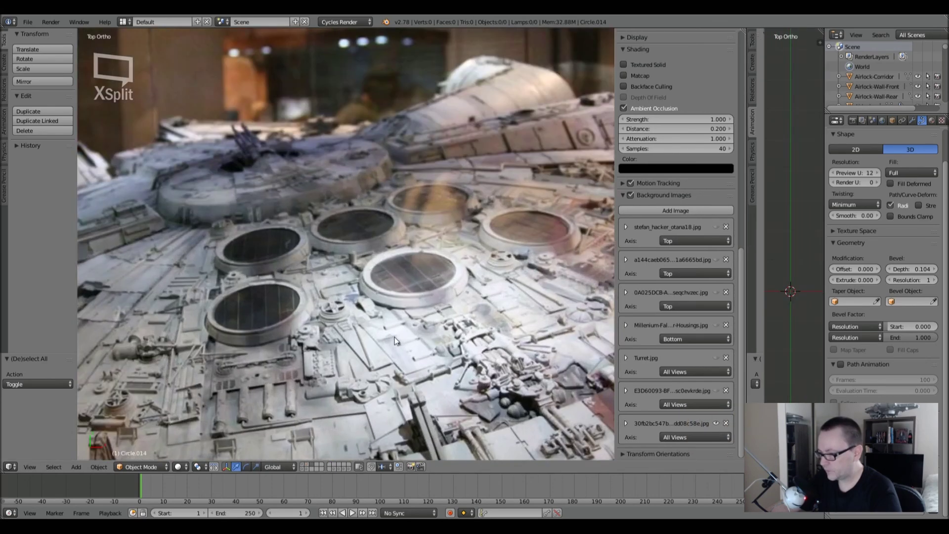
{"action": "scroll", "coordinate": [337, 271], "scroll_direction": "up", "scroll_amount": 3}
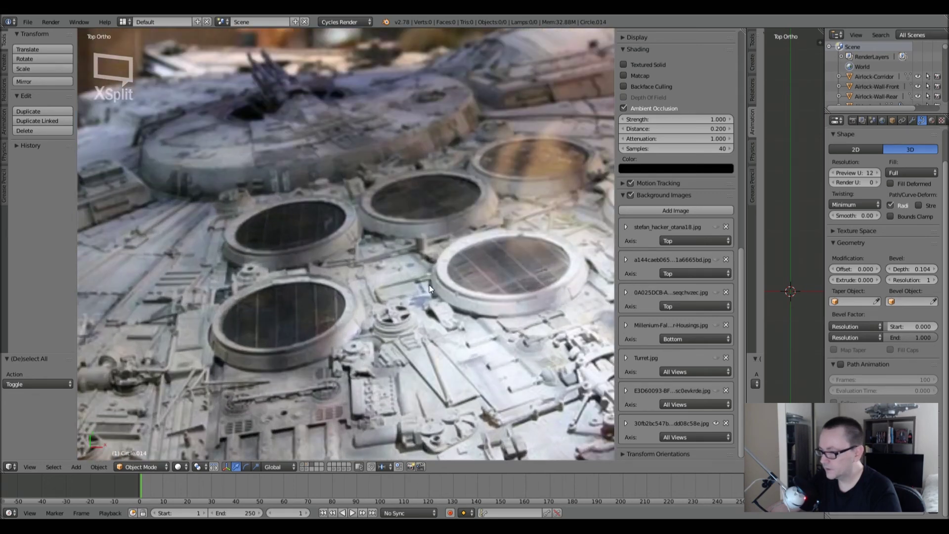
{"action": "scroll", "coordinate": [430, 284], "scroll_direction": "down", "scroll_amount": 3}
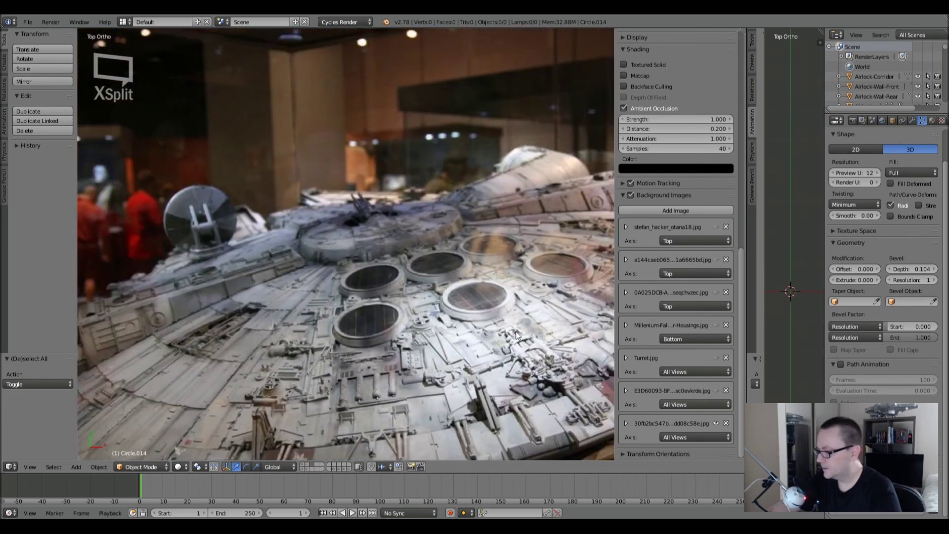
{"action": "scroll", "coordinate": [606, 303], "scroll_direction": "up", "scroll_amount": 2}
{"action": "scroll", "coordinate": [547, 363], "scroll_direction": "down", "scroll_amount": 5}
Show the background image whose name starts with E3D60093 and bring its round vents and gun turret into close view.
{"action": "left_click", "coordinate": [715, 391]}
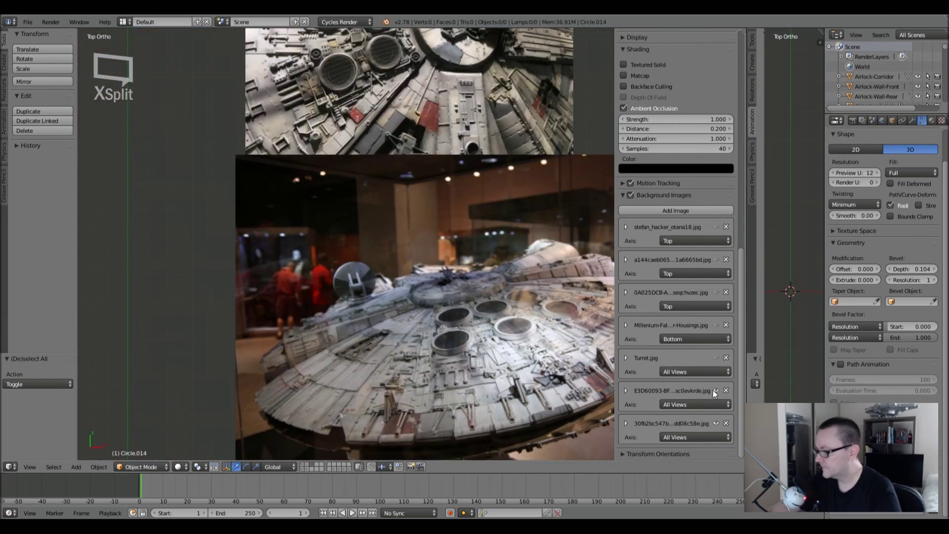
{"action": "scroll", "coordinate": [513, 221], "scroll_direction": "up", "scroll_amount": 6}
{"action": "middle_click_drag", "start_coordinate": [339, 226], "coordinate": [369, 266], "text": "shift"}
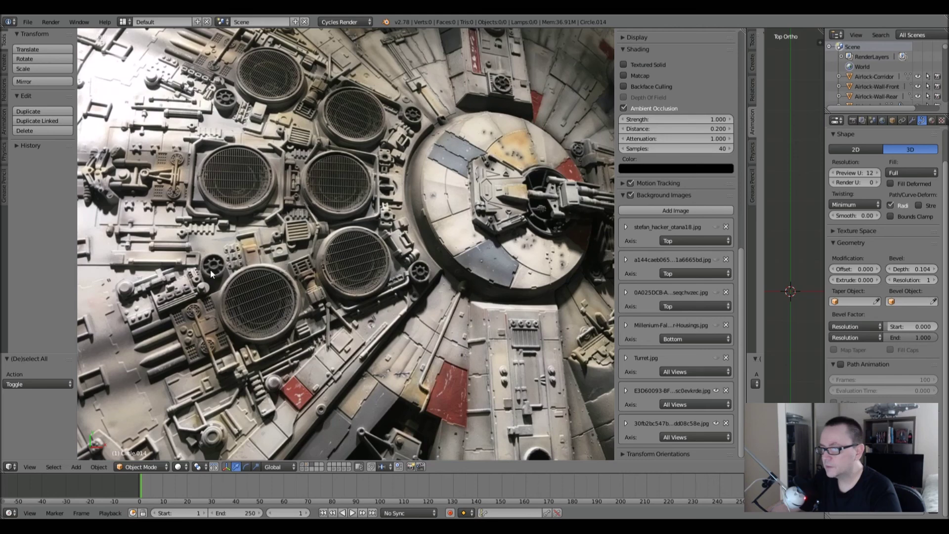
Examine the small hull details around the round vents and the turret in the close-up reference photo.
{"action": "scroll", "coordinate": [182, 233], "scroll_direction": "up", "scroll_amount": 4}
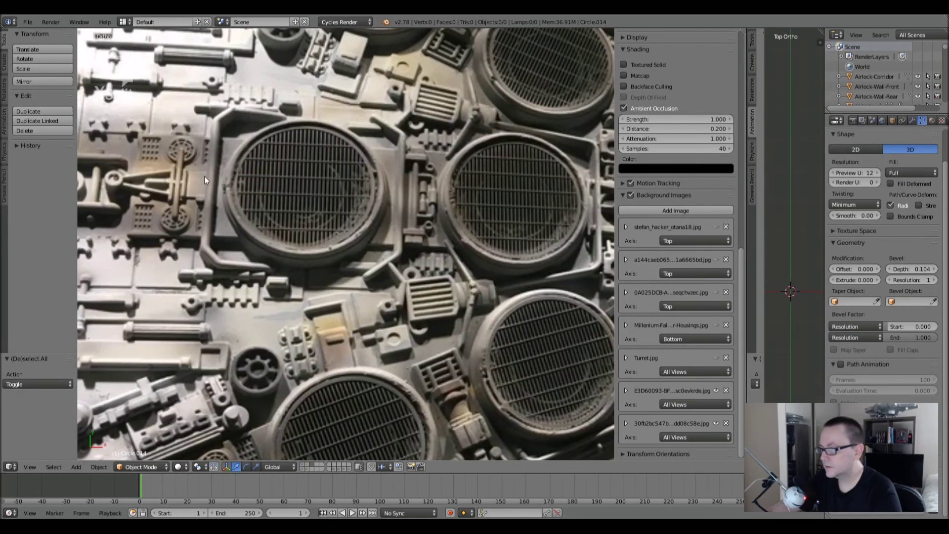
{"action": "middle_click_drag", "start_coordinate": [288, 266], "coordinate": [247, 125], "text": "shift"}
{"action": "middle_click_drag", "start_coordinate": [249, 328], "coordinate": [257, 244], "text": "shift"}
{"action": "scroll", "coordinate": [256, 246], "scroll_direction": "down", "scroll_amount": 5}
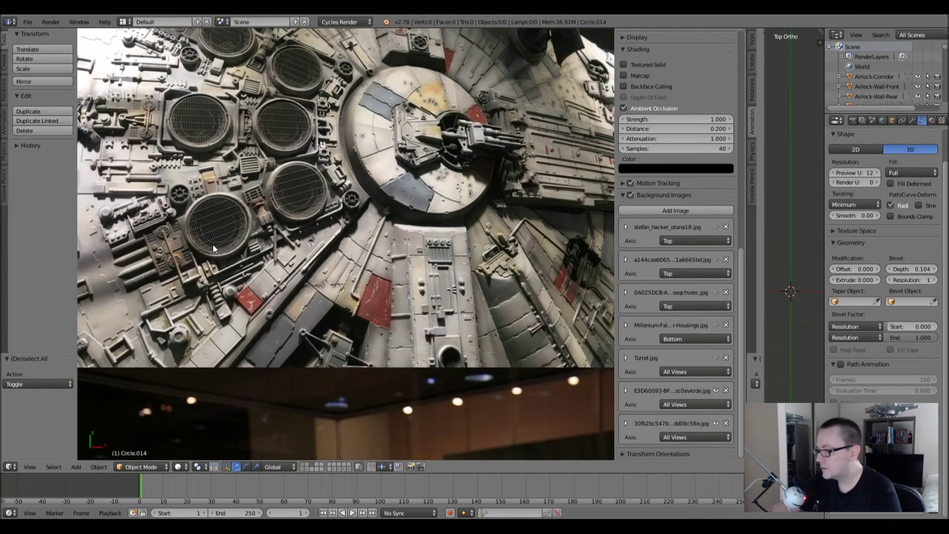
{"action": "middle_click_drag", "start_coordinate": [213, 246], "coordinate": [80, 282], "text": "shift"}
{"action": "middle_click_drag", "start_coordinate": [90, 234], "coordinate": [237, 274], "text": "shift"}
{"action": "scroll", "coordinate": [324, 189], "scroll_direction": "up", "scroll_amount": 4}
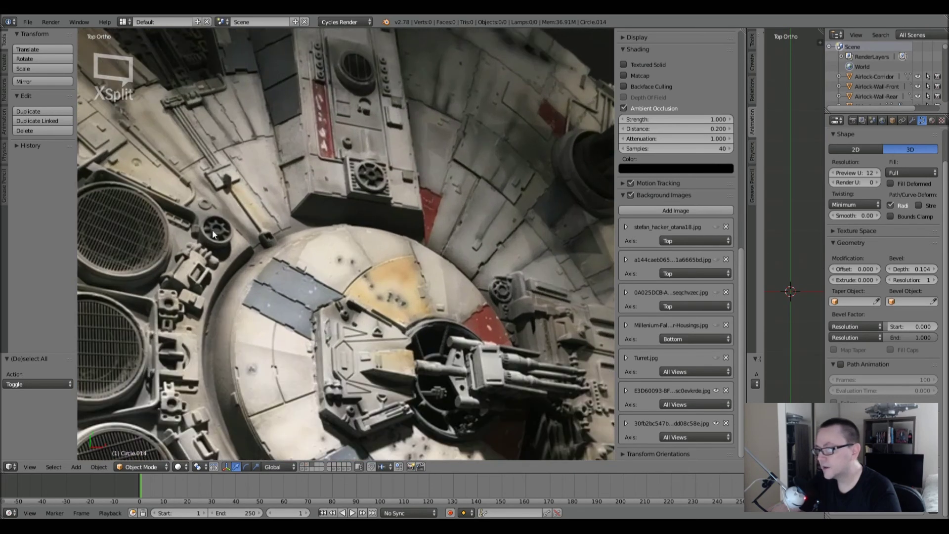
{"action": "middle_click_drag", "start_coordinate": [339, 147], "coordinate": [357, 243], "text": "shift"}
{"action": "scroll", "coordinate": [280, 271], "scroll_direction": "up", "scroll_amount": 1}
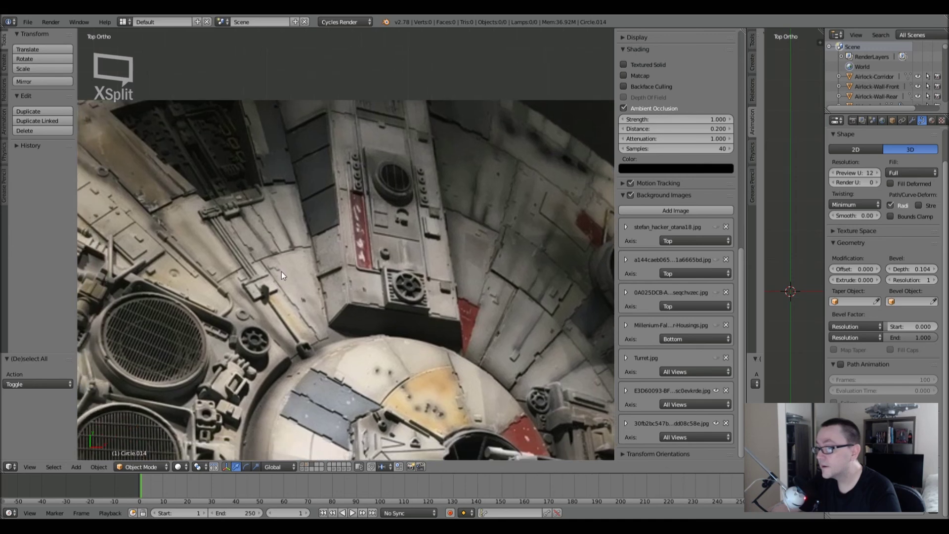
{"action": "middle_click_drag", "start_coordinate": [352, 197], "coordinate": [430, 272], "text": "shift"}
{"action": "scroll", "coordinate": [366, 183], "scroll_direction": "down", "scroll_amount": 2}
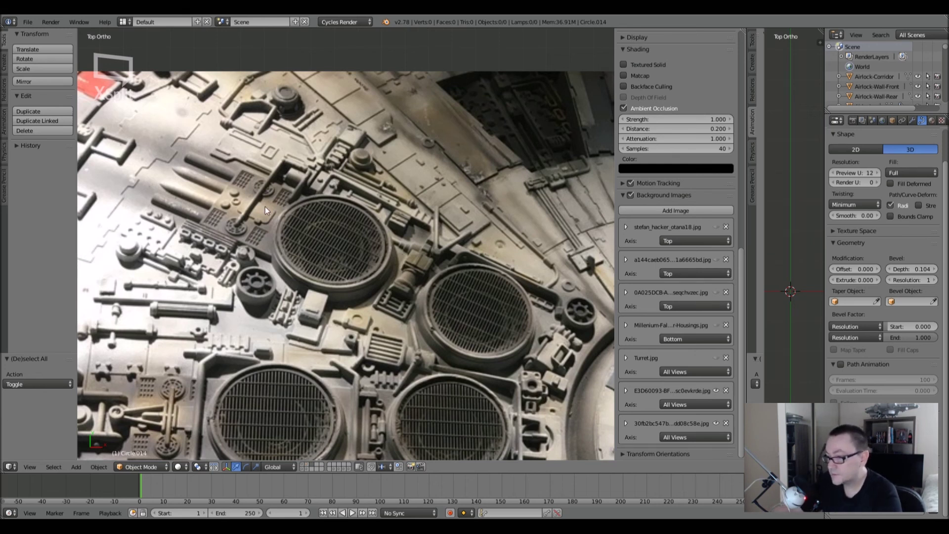
Examine the grilled round vents, the perforated plates beside them and the overall hull layout in the reference photos.
{"action": "middle_click_drag", "start_coordinate": [271, 289], "coordinate": [268, 179], "text": "shift"}
{"action": "scroll", "coordinate": [242, 316], "scroll_direction": "down", "scroll_amount": 2}
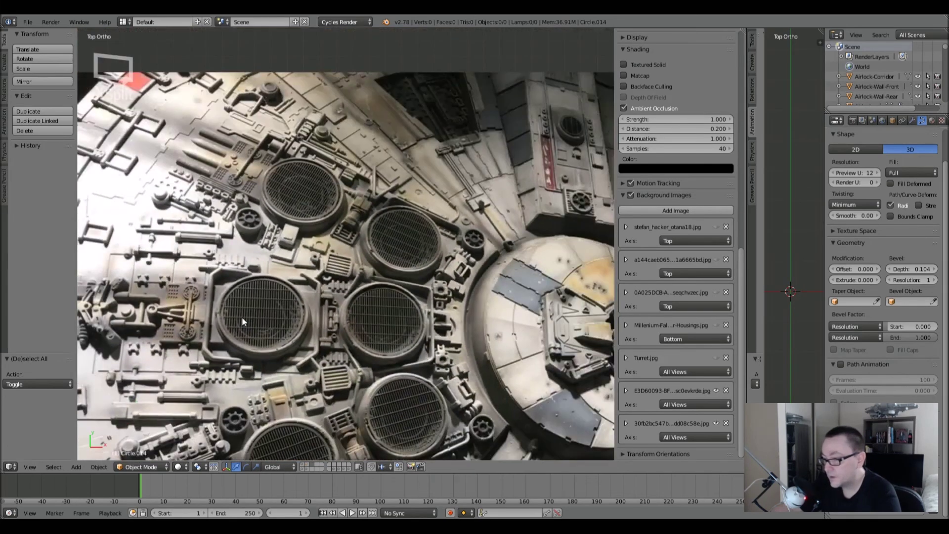
{"action": "middle_click_drag", "start_coordinate": [241, 316], "coordinate": [248, 250], "text": "shift"}
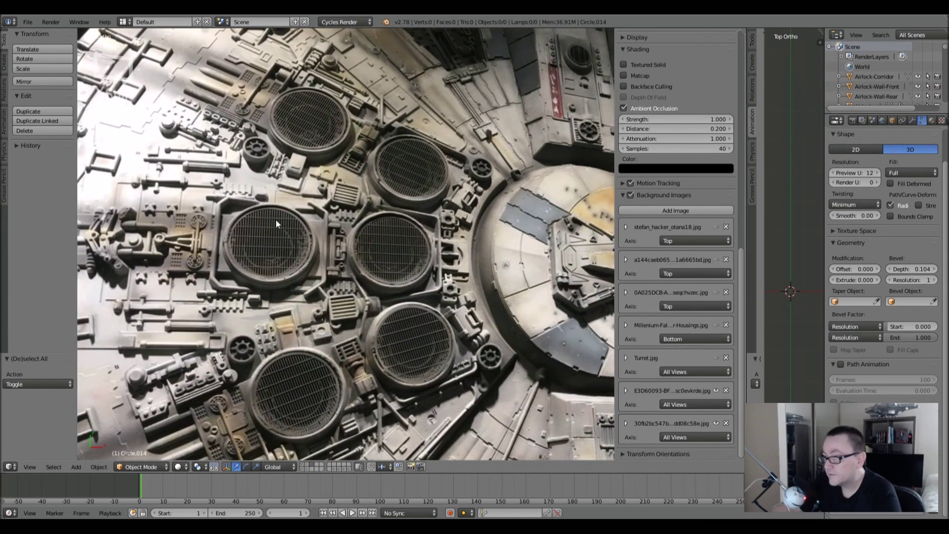
{"action": "scroll", "coordinate": [197, 218], "scroll_direction": "up", "scroll_amount": 3}
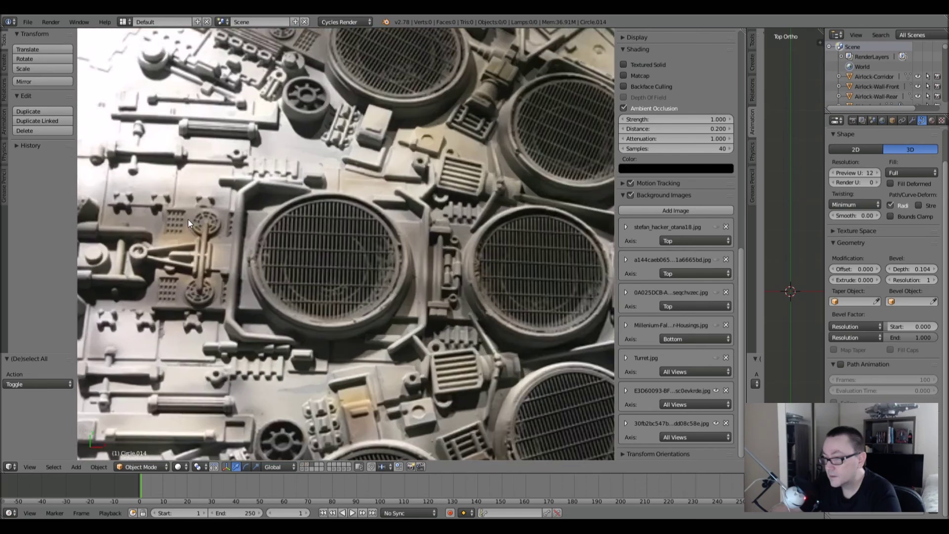
{"action": "scroll", "coordinate": [191, 226], "scroll_direction": "down", "scroll_amount": 5}
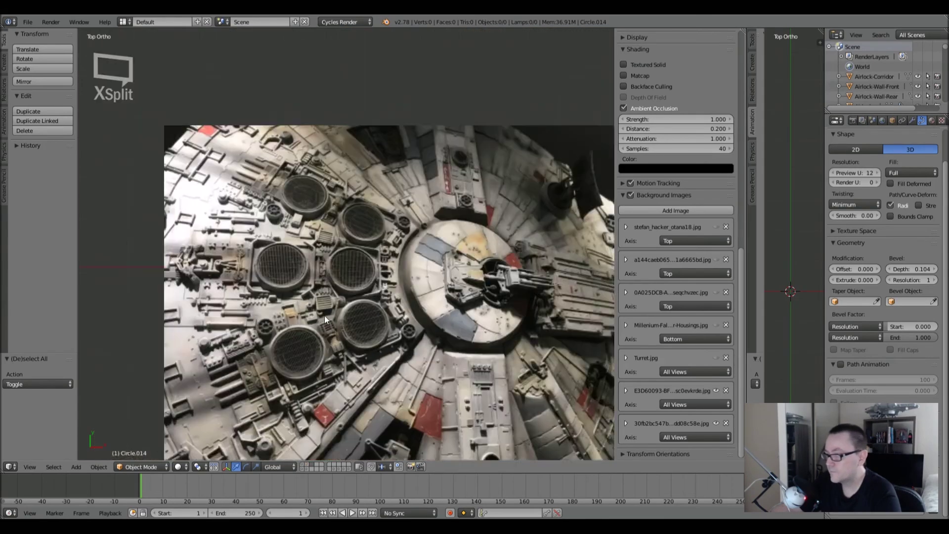
{"action": "scroll", "coordinate": [429, 279], "scroll_direction": "down", "scroll_amount": 3}
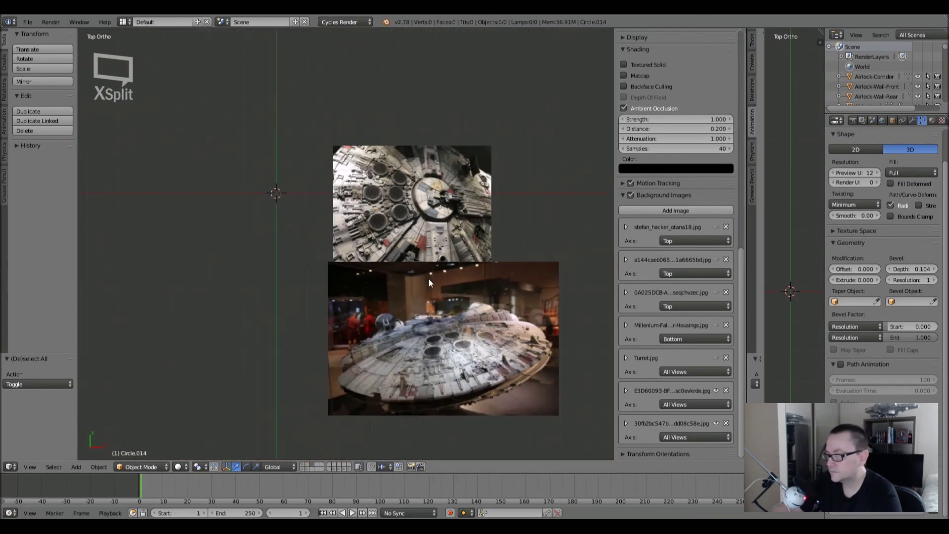
{"action": "scroll", "coordinate": [349, 303], "scroll_direction": "up", "scroll_amount": 5}
{"action": "scroll", "coordinate": [325, 309], "scroll_direction": "up", "scroll_amount": 5}
{"action": "scroll", "coordinate": [340, 306], "scroll_direction": "down", "scroll_amount": 3}
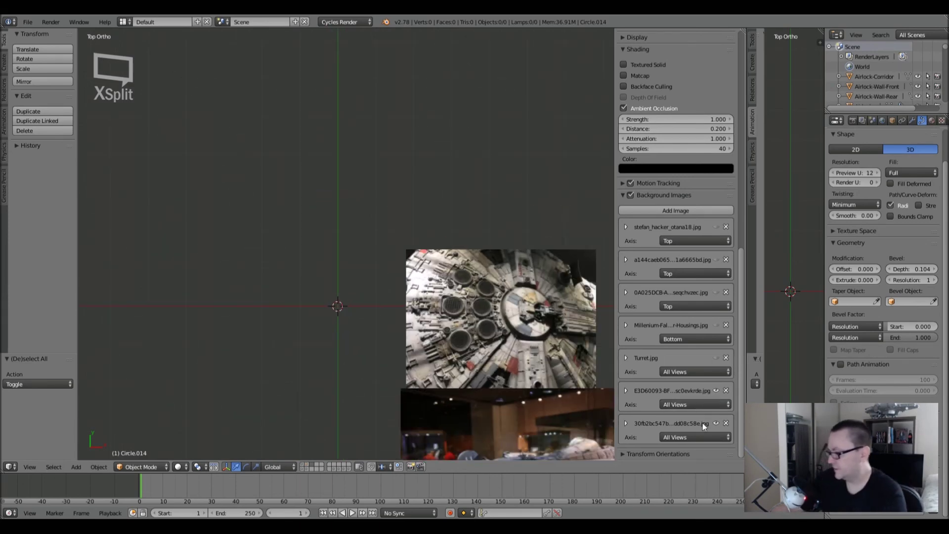
Hide the last background image in the list, leaving the close-up vent photo as the reference beside the origin.
{"action": "left_click", "coordinate": [716, 422]}
{"action": "scroll", "coordinate": [342, 312], "scroll_direction": "up", "scroll_amount": 2}
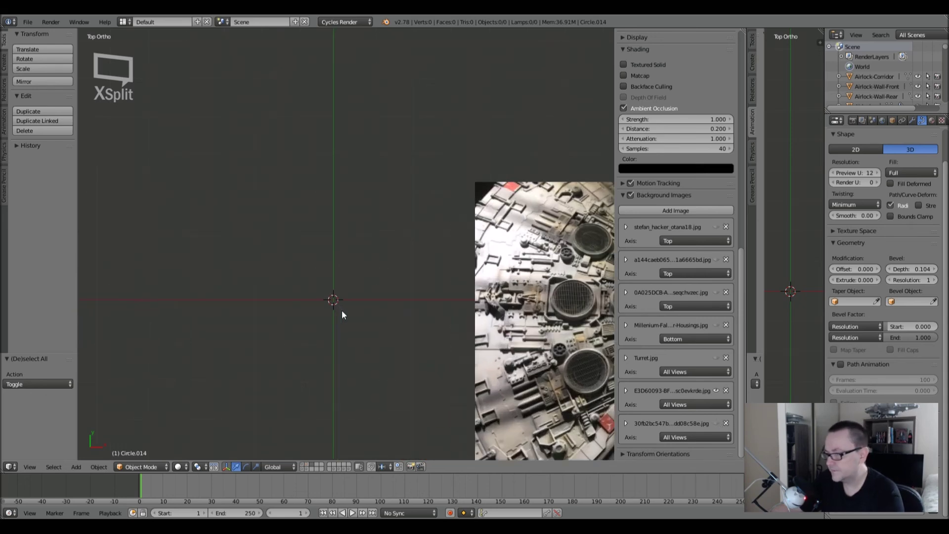
{"action": "scroll", "coordinate": [339, 306], "scroll_direction": "down", "scroll_amount": 1}
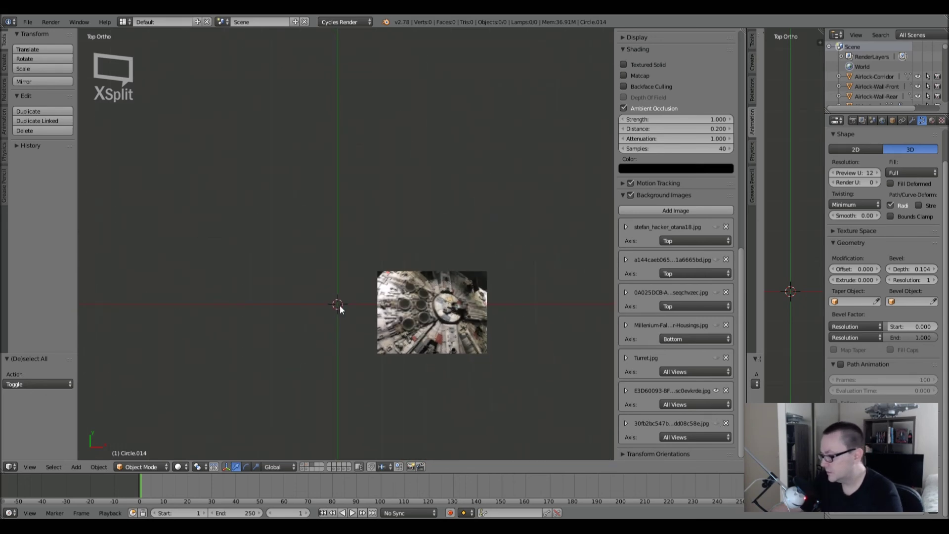
Add a mesh cylinder at the origin and reduce it to 12 vertices.
{"action": "key", "text": "shift+a"}
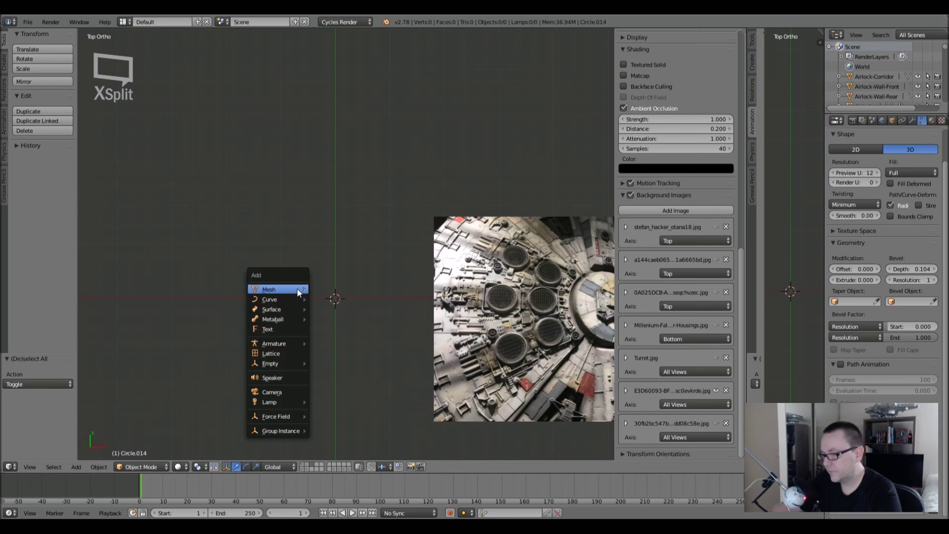
{"action": "mouse_move", "coordinate": [298, 288]}
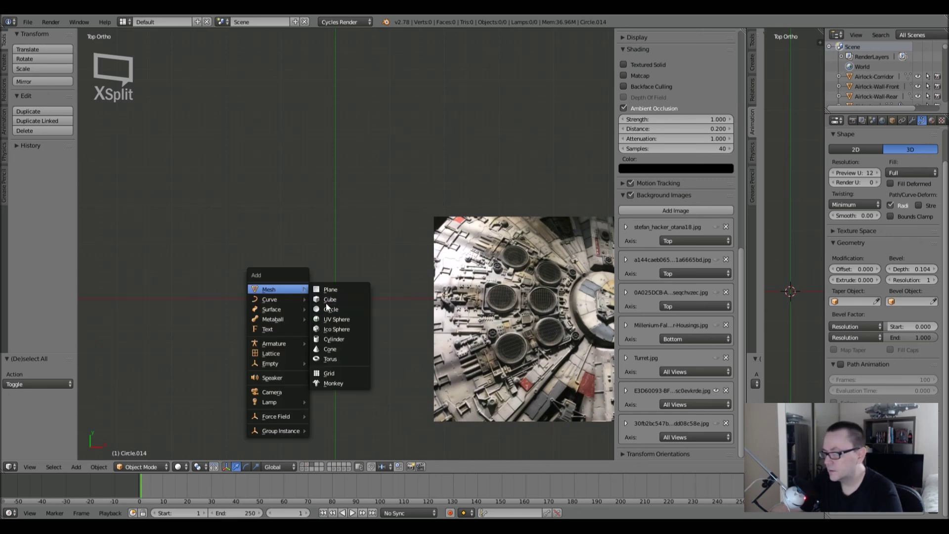
{"action": "left_click", "coordinate": [328, 337]}
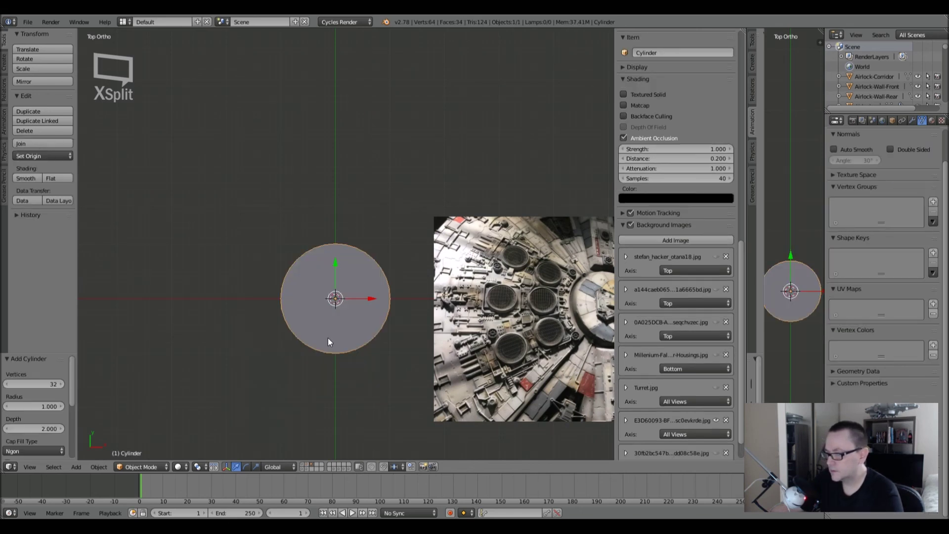
{"action": "scroll", "coordinate": [361, 324], "scroll_direction": "up", "scroll_amount": 3}
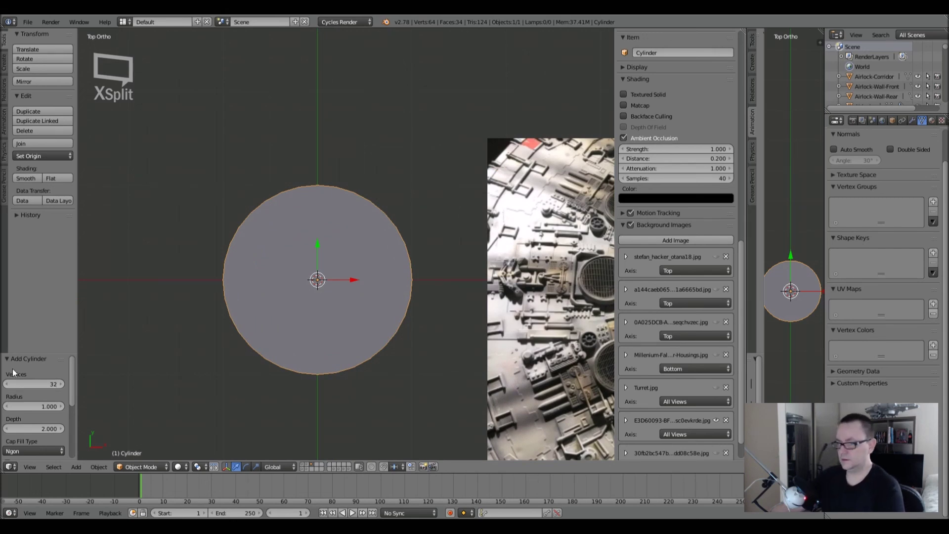
{"action": "left_click_drag", "start_coordinate": [10, 385], "coordinate": [8, 387]}
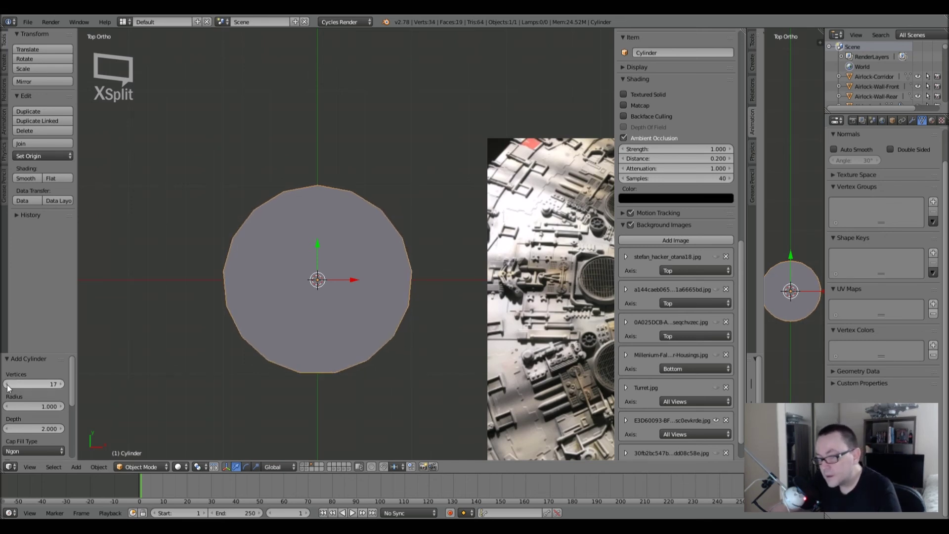
{"action": "middle_click_drag", "start_coordinate": [535, 283], "coordinate": [458, 276], "text": "shift"}
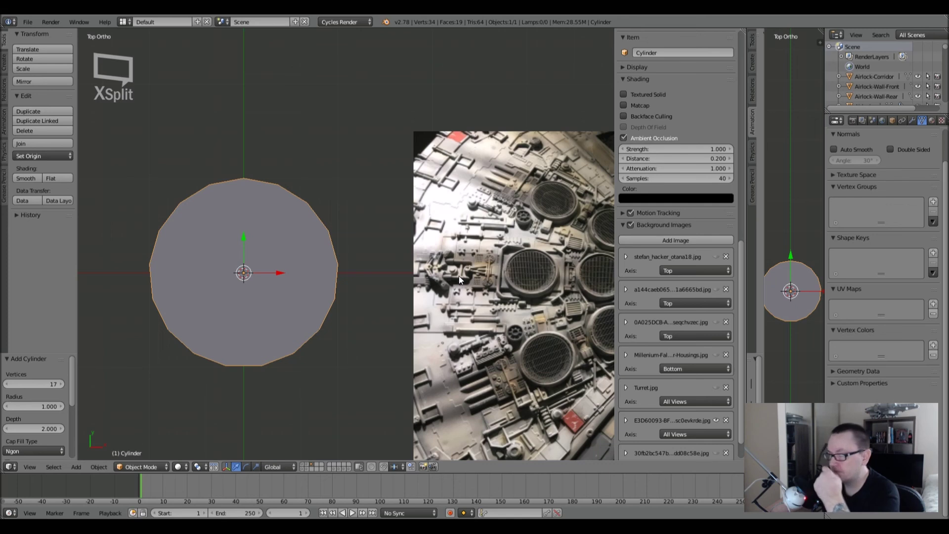
{"action": "left_click", "coordinate": [7, 385]}
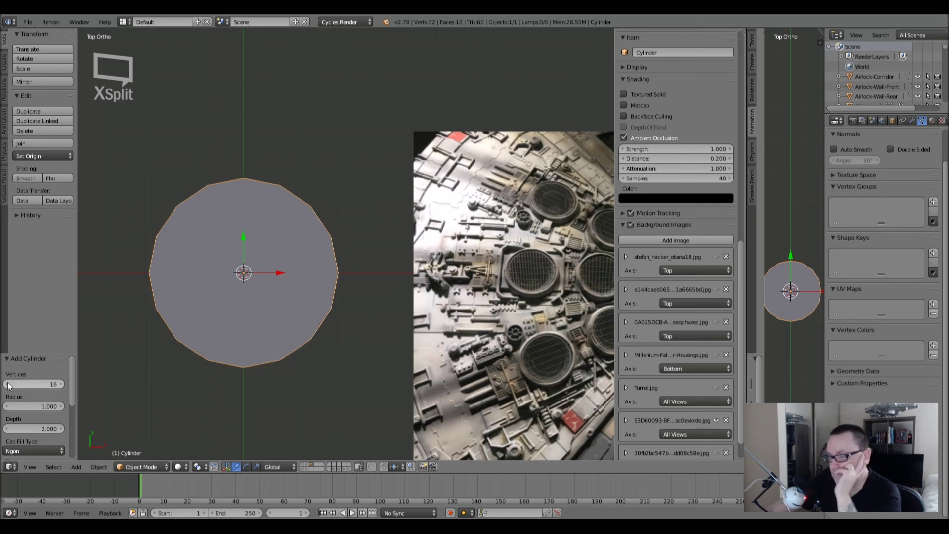
{"action": "left_click", "coordinate": [7, 385]}
{"action": "left_click", "coordinate": [7, 385]}
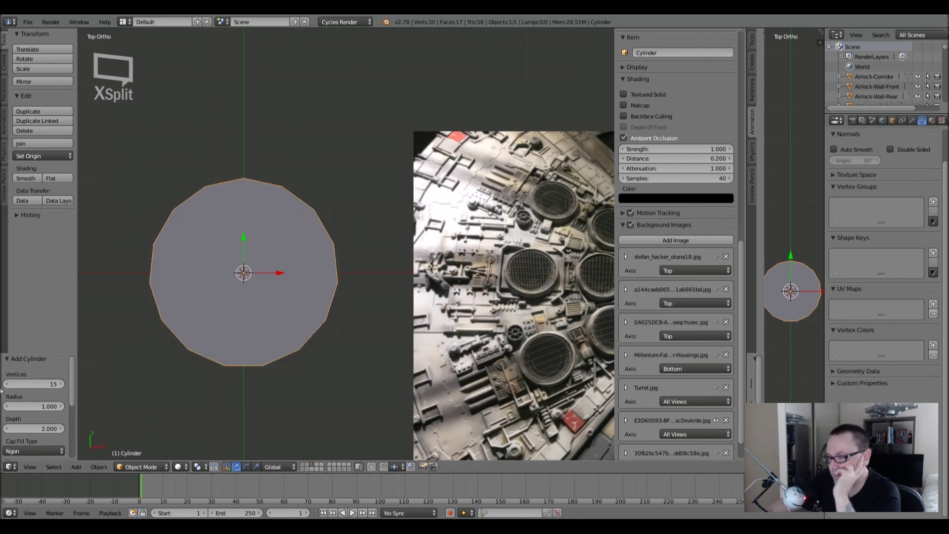
{"action": "left_click", "coordinate": [8, 385]}
{"action": "left_click", "coordinate": [7, 385]}
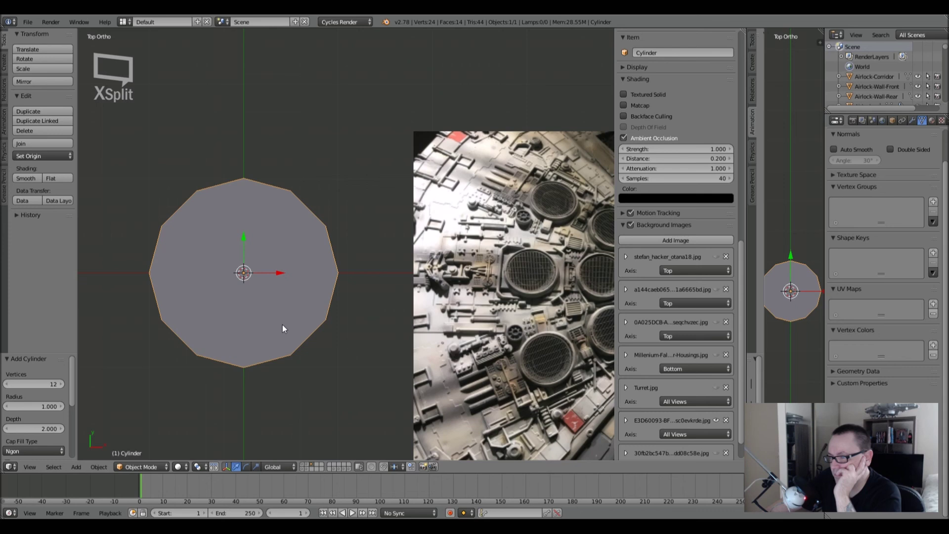
Shade the cylinder smooth and give it an Edge Split modifier with a split angle of 44°.
{"action": "middle_click_drag", "start_coordinate": [283, 328], "coordinate": [255, 285]}
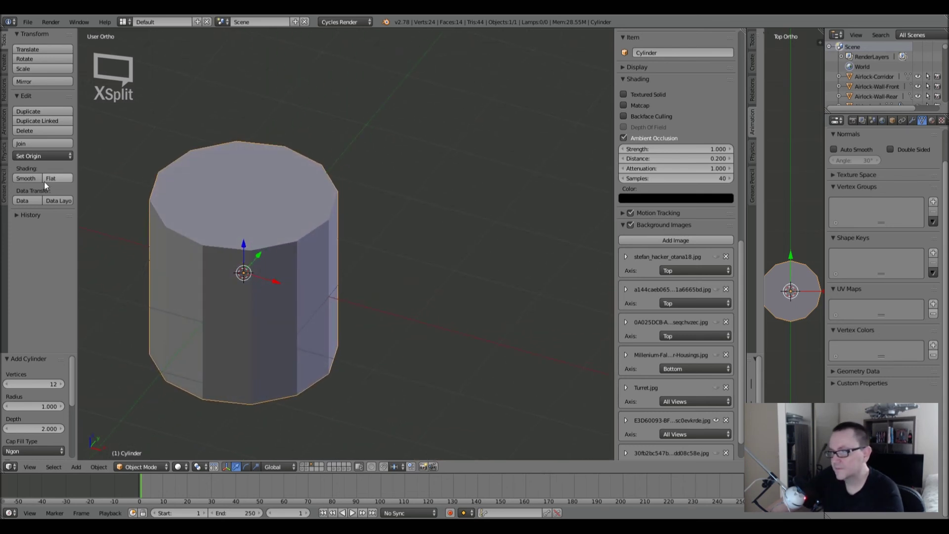
{"action": "left_click", "coordinate": [20, 177]}
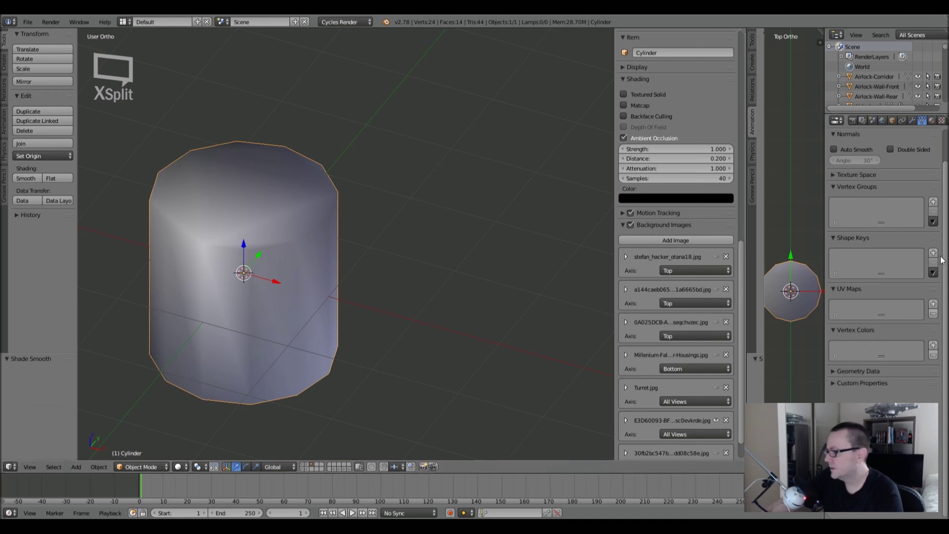
{"action": "left_click", "coordinate": [913, 121]}
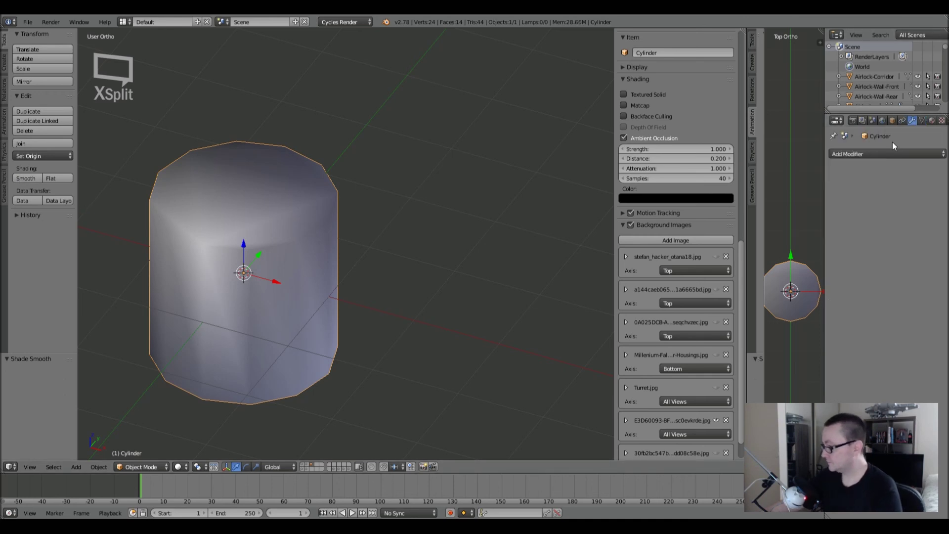
{"action": "left_click", "coordinate": [885, 152]}
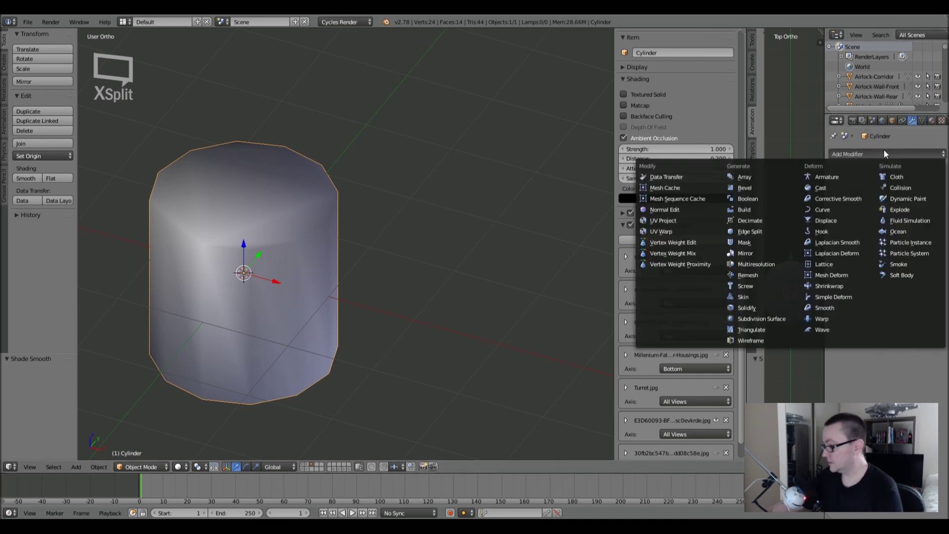
{"action": "left_click", "coordinate": [764, 231]}
{"action": "left_click", "coordinate": [872, 211]}
{"action": "type", "text": "44"}
{"action": "key", "text": "Return"}
{"action": "mouse_move", "coordinate": [317, 232]}
{"action": "middle_mouse_down"}
{"action": "mouse_move", "coordinate": [292, 226]}
{"action": "mouse_move", "coordinate": [301, 230]}
{"action": "middle_mouse_up"}
{"action": "scroll", "coordinate": [301, 231], "scroll_direction": "down", "scroll_amount": 2}
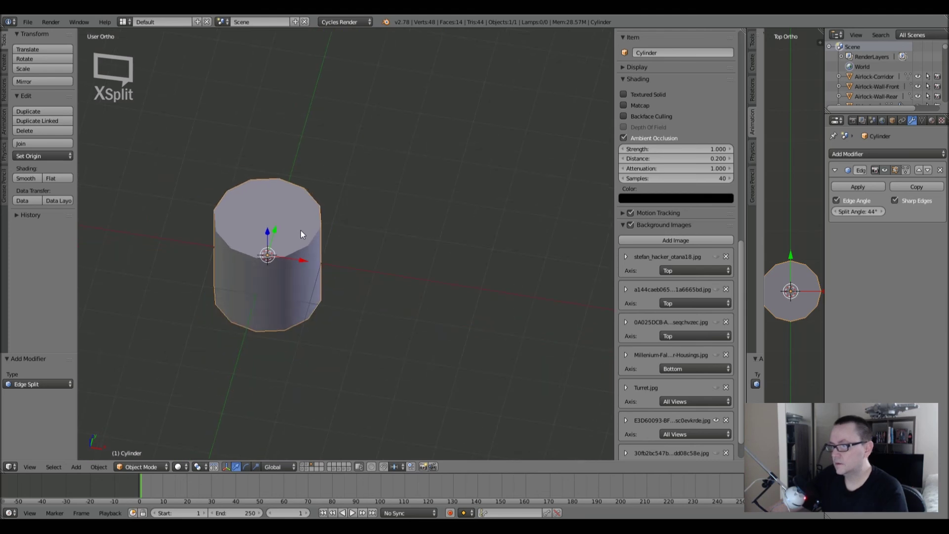
Inset the cylinder's top face by about 0.29 in face selection mode.
{"action": "scroll", "coordinate": [301, 231], "scroll_direction": "up", "scroll_amount": 4}
{"action": "key", "text": "Tab"}
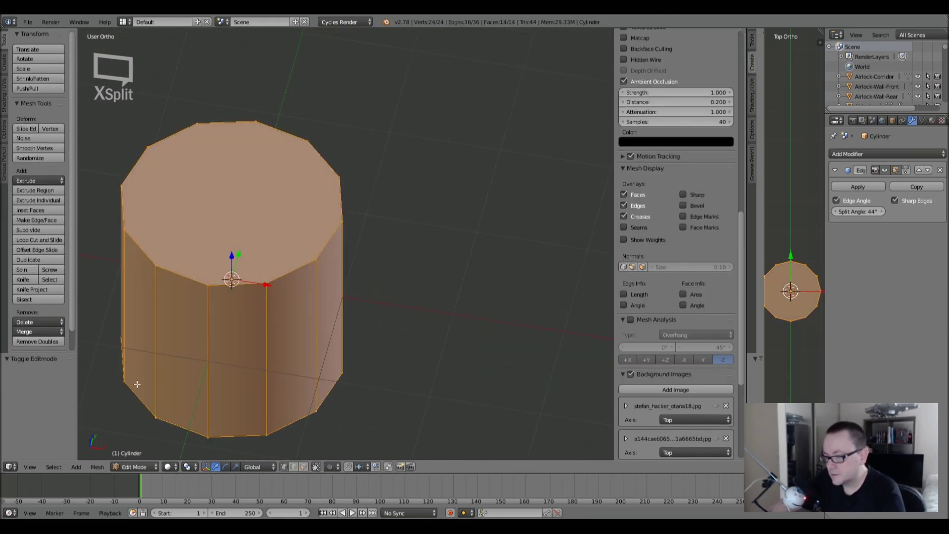
{"action": "left_click", "coordinate": [304, 466]}
{"action": "right_click", "coordinate": [231, 189]}
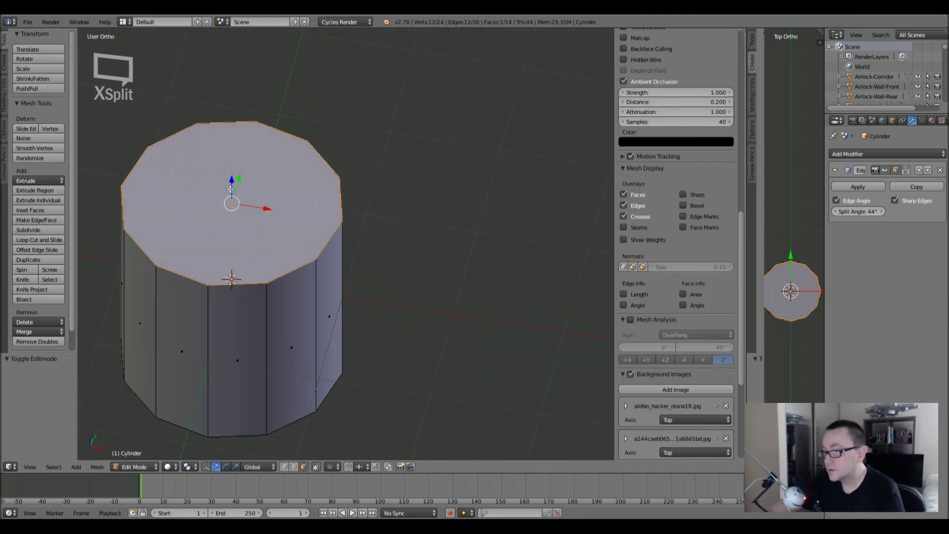
{"action": "key", "text": "i"}
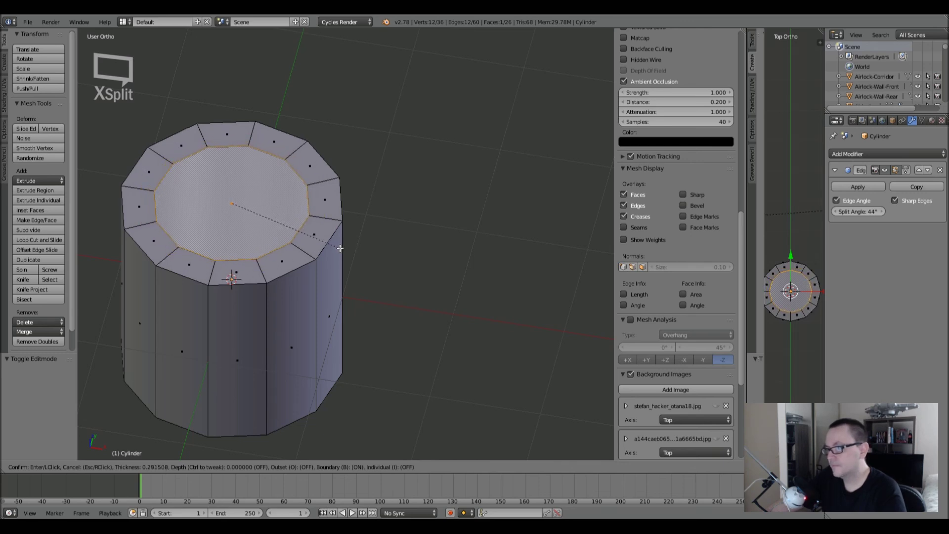
{"action": "left_click", "coordinate": [340, 248]}
Scale the entire cylinder mesh down to about 0.332 of its size.
{"action": "key", "text": "a"}
{"action": "key", "text": "s"}
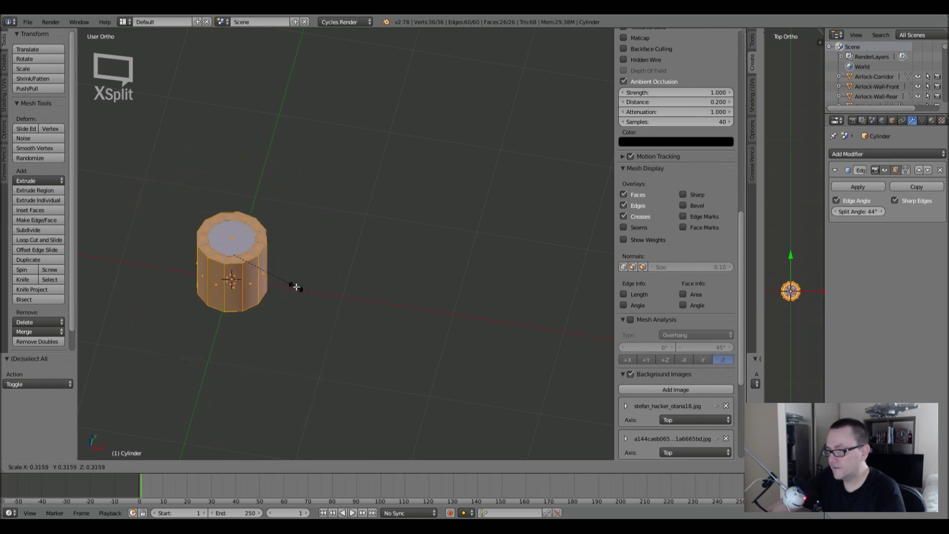
{"action": "left_click", "coordinate": [291, 296]}
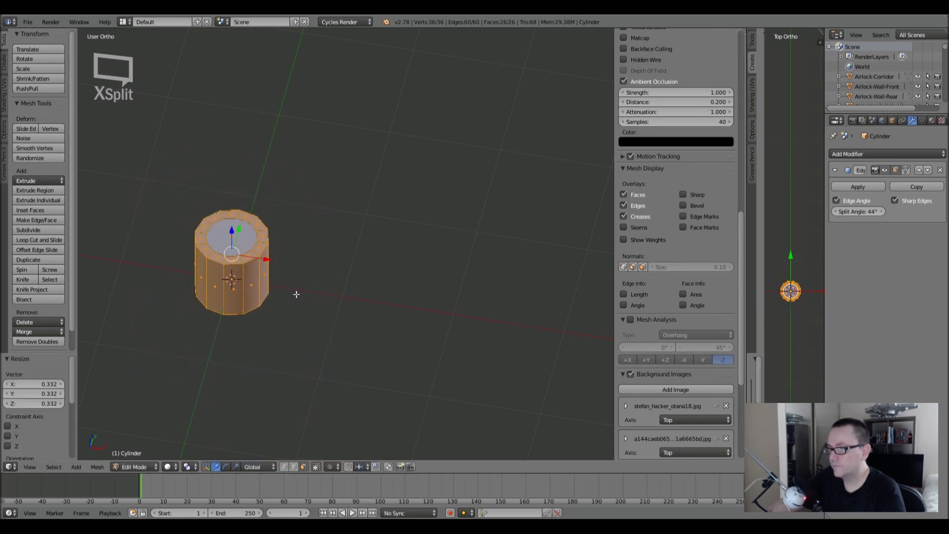
Scale the inner face on the cylinder's top to about 0.555 to narrow the opening.
{"action": "scroll", "coordinate": [216, 238], "scroll_direction": "up", "scroll_amount": 5}
{"action": "right_click", "coordinate": [216, 238]}
{"action": "key", "text": "s"}
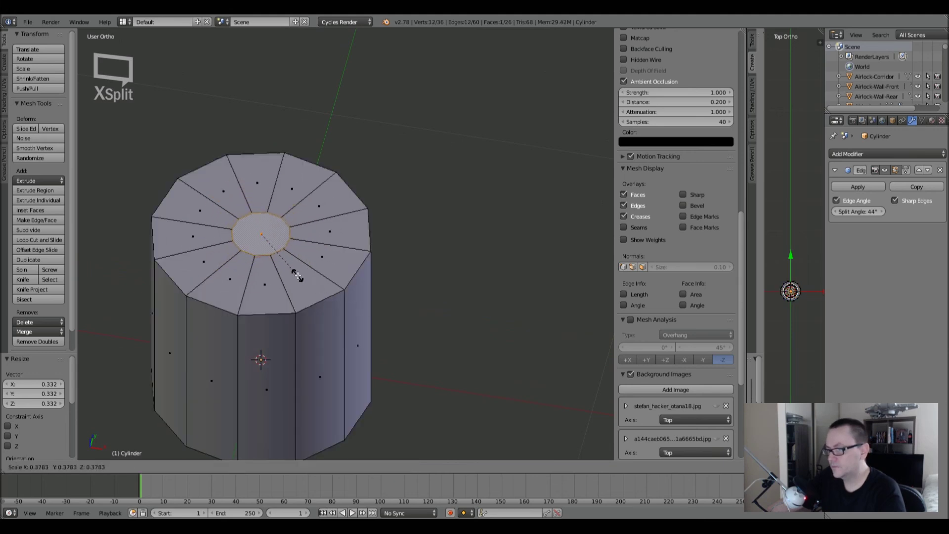
{"action": "left_click", "coordinate": [325, 288]}
{"action": "scroll", "coordinate": [307, 277], "scroll_direction": "down", "scroll_amount": 4}
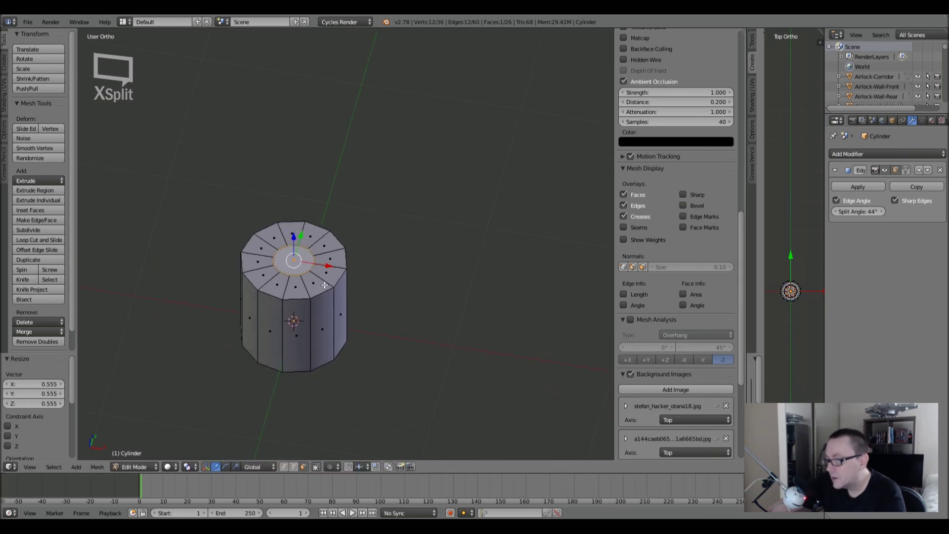
Extrude the inner top face about 0.137 down into the cylinder to form a recess.
{"action": "scroll", "coordinate": [300, 266], "scroll_direction": "up", "scroll_amount": 5}
{"action": "key", "text": "e"}
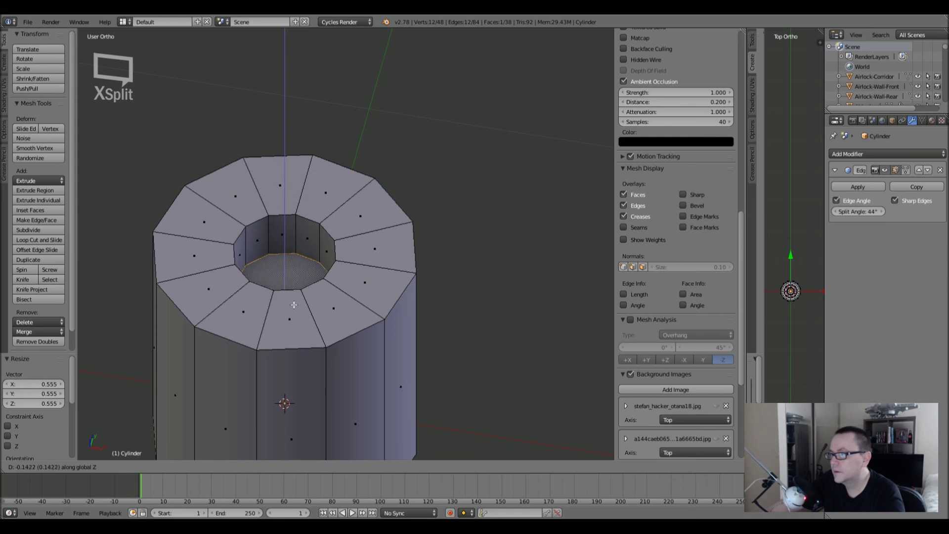
{"action": "left_click", "coordinate": [295, 302]}
{"action": "scroll", "coordinate": [295, 297], "scroll_direction": "down", "scroll_amount": 4}
Delete the cylinder's bottom face and return to Object Mode.
{"action": "middle_click_drag", "start_coordinate": [295, 297], "coordinate": [288, 357]}
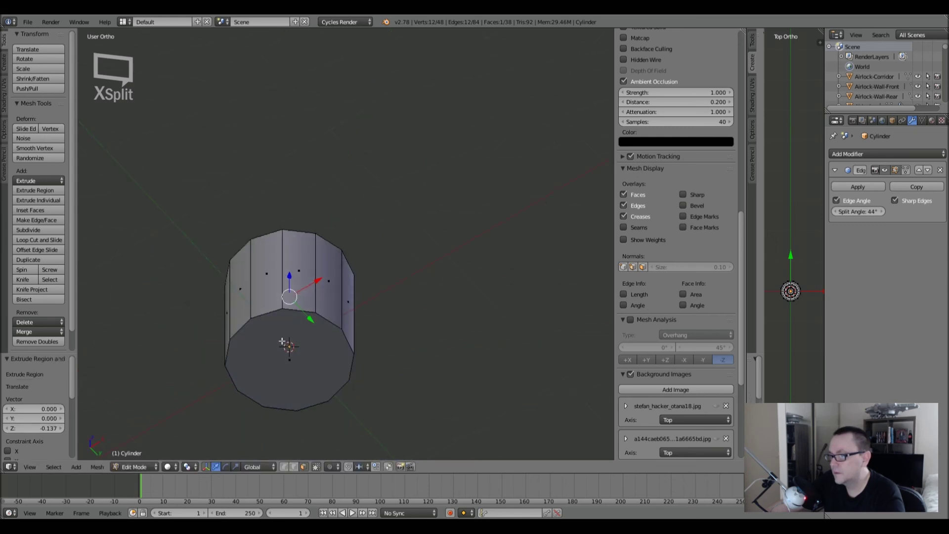
{"action": "right_click", "coordinate": [286, 361]}
{"action": "key", "text": "z"}
{"action": "key", "text": "z"}
{"action": "key", "text": "x"}
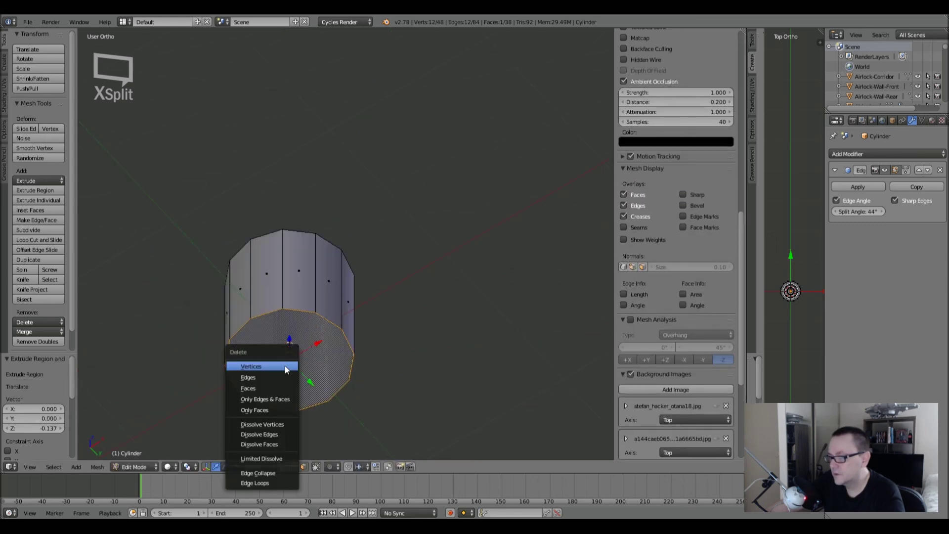
{"action": "left_click", "coordinate": [284, 383]}
{"action": "middle_click_drag", "start_coordinate": [321, 294], "coordinate": [341, 376]}
{"action": "scroll", "coordinate": [342, 378], "scroll_direction": "down", "scroll_amount": 3}
{"action": "key", "text": "Tab"}
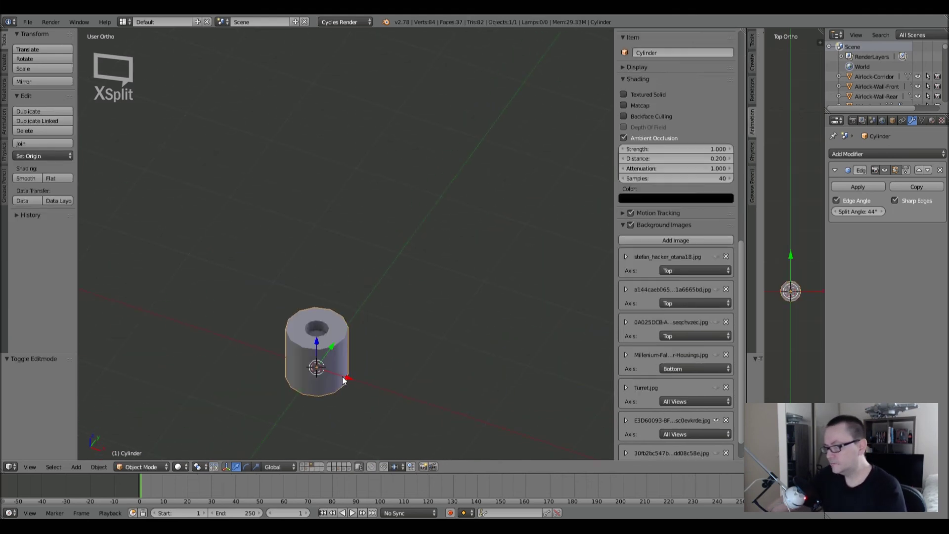
Scale the ring of outer side faces on the cylinder to about 0.718 in X and Y only.
{"action": "scroll", "coordinate": [342, 375], "scroll_direction": "down", "scroll_amount": 2}
{"action": "middle_click_drag", "start_coordinate": [342, 376], "coordinate": [239, 298], "text": "shift"}
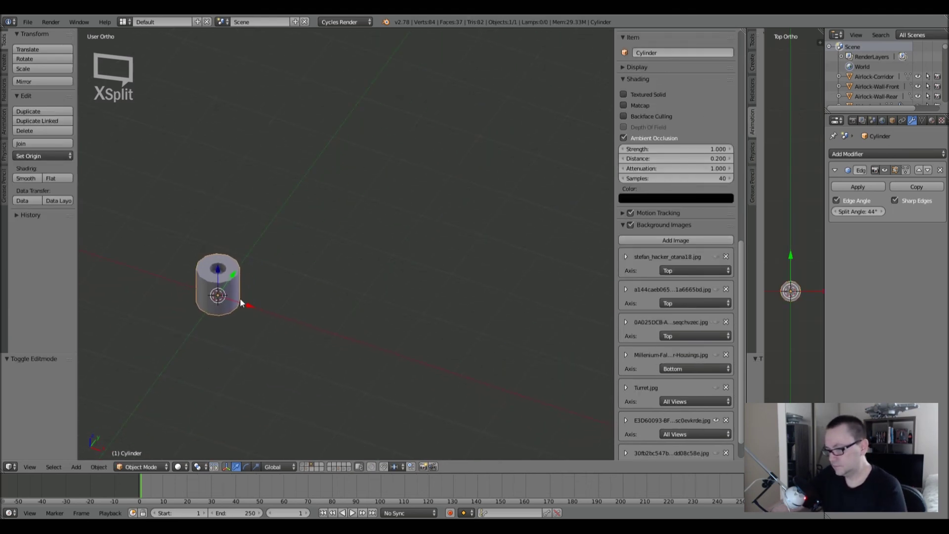
{"action": "scroll", "coordinate": [202, 260], "scroll_direction": "up", "scroll_amount": 4}
{"action": "key", "text": "Tab"}
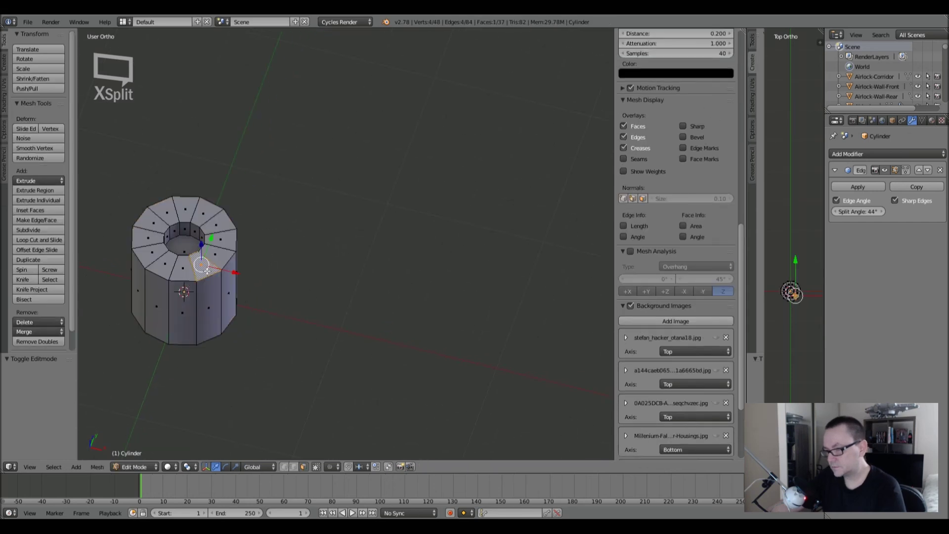
{"action": "right_click", "coordinate": [209, 290]}
{"action": "right_click", "coordinate": [214, 295], "text": "alt"}
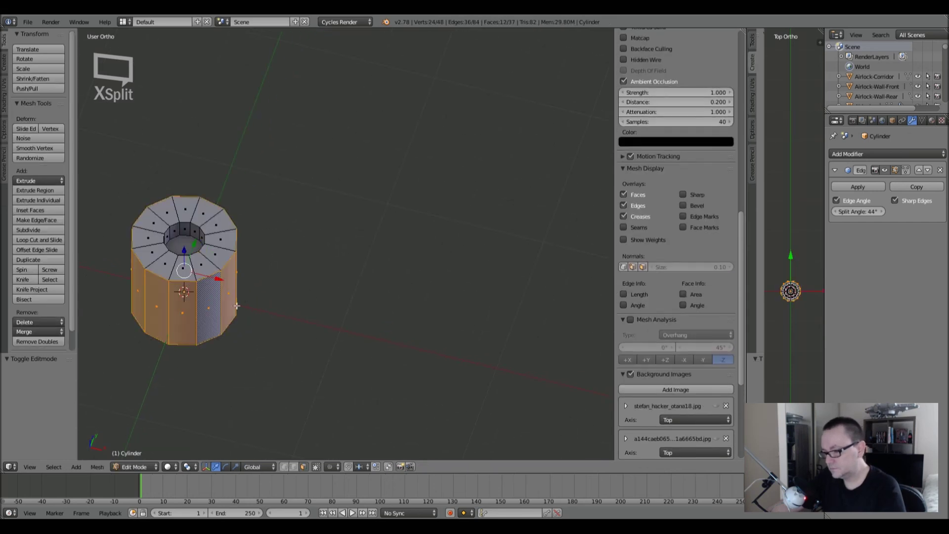
{"action": "key", "text": "KP_7"}
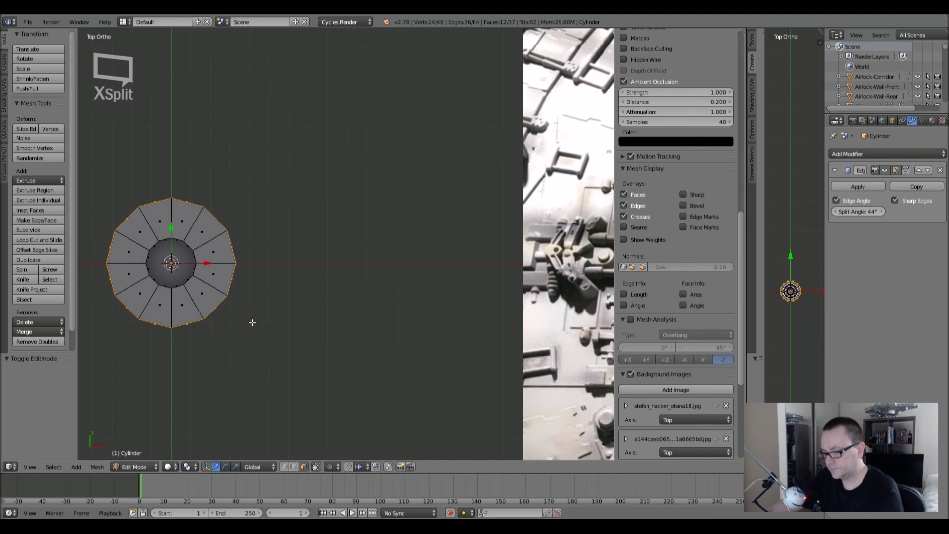
{"action": "key", "text": "s"}
{"action": "key", "text": "shift+z"}
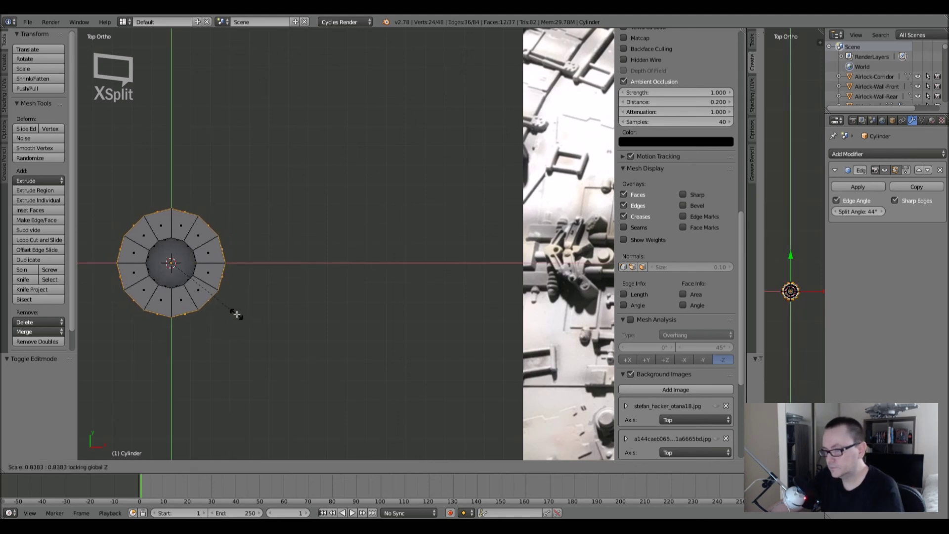
{"action": "left_click", "coordinate": [227, 305]}
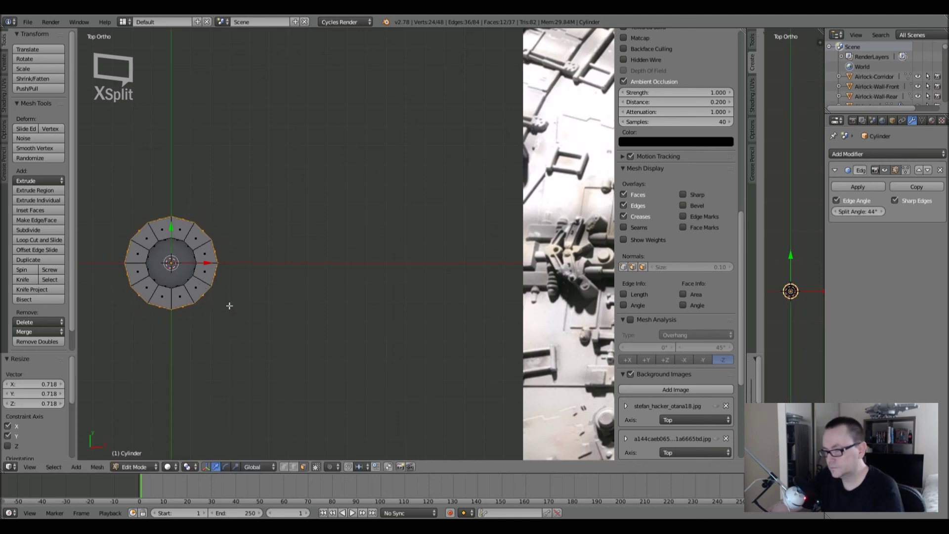
Scale the entire cylinder mesh down to about 0.365 of its size and return to Object Mode.
{"action": "key", "text": "a"}
{"action": "key", "text": "a"}
{"action": "key", "text": "s"}
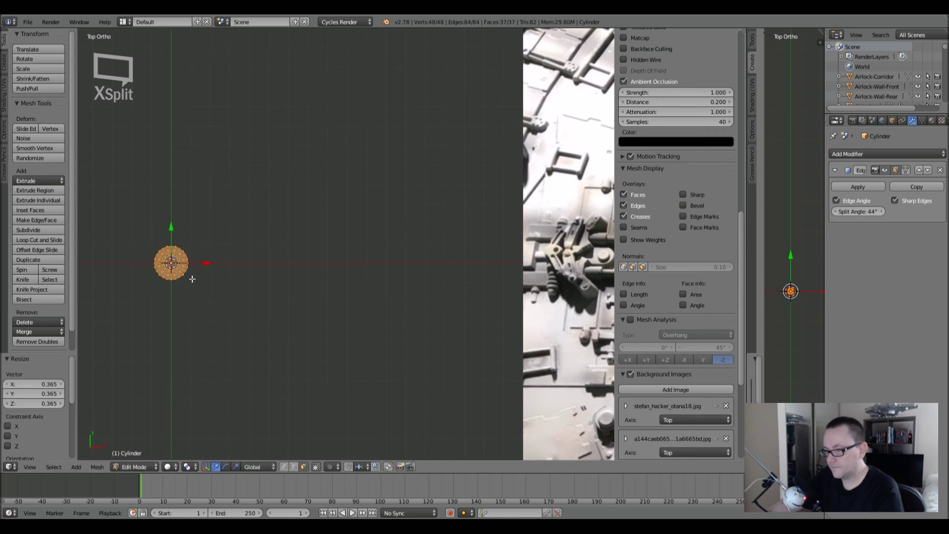
{"action": "left_click", "coordinate": [191, 280]}
{"action": "key", "text": "Tab"}
{"action": "mouse_move", "coordinate": [192, 277]}
{"action": "middle_mouse_down"}
{"action": "mouse_move", "coordinate": [190, 290]}
{"action": "mouse_move", "coordinate": [167, 242]}
{"action": "mouse_move", "coordinate": [185, 246]}
{"action": "mouse_move", "coordinate": [186, 266]}
{"action": "middle_mouse_up"}
{"action": "scroll", "coordinate": [185, 262], "scroll_direction": "down", "scroll_amount": 3}
{"action": "key", "text": "KP_7"}
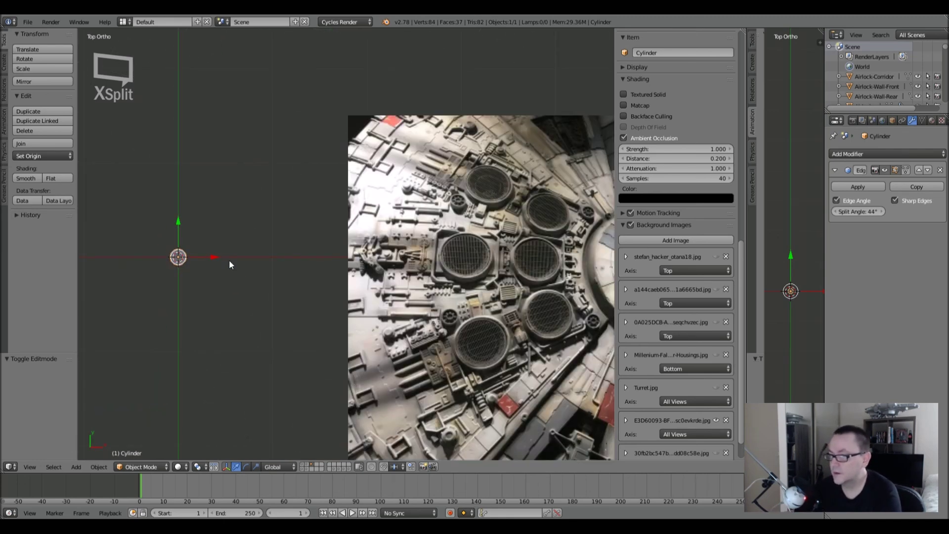
Add a second mesh cylinder with 8 vertices at the 3D cursor, leaving the first one deselected.
{"action": "scroll", "coordinate": [183, 261], "scroll_direction": "up", "scroll_amount": 4}
{"action": "key", "text": "a"}
{"action": "key", "text": "shift+a"}
{"action": "mouse_move", "coordinate": [187, 259]}
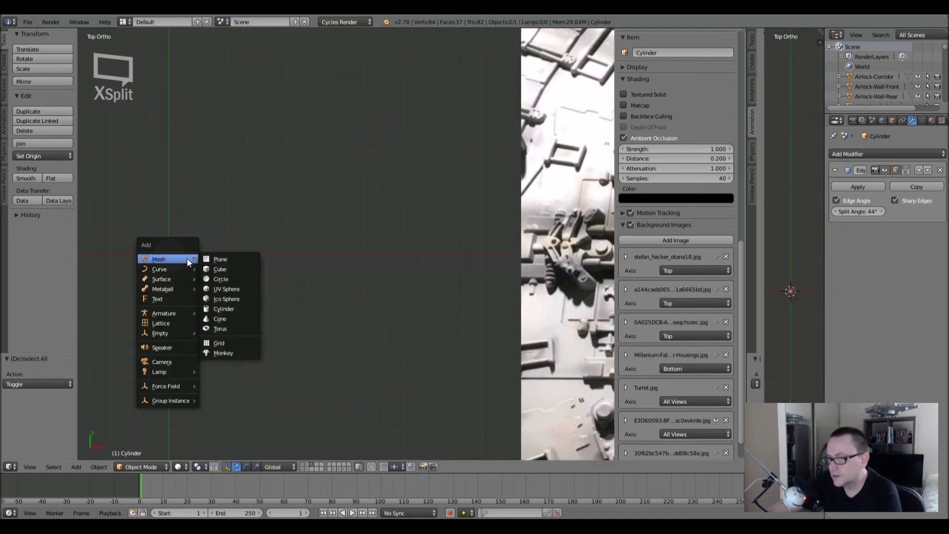
{"action": "left_click", "coordinate": [216, 308]}
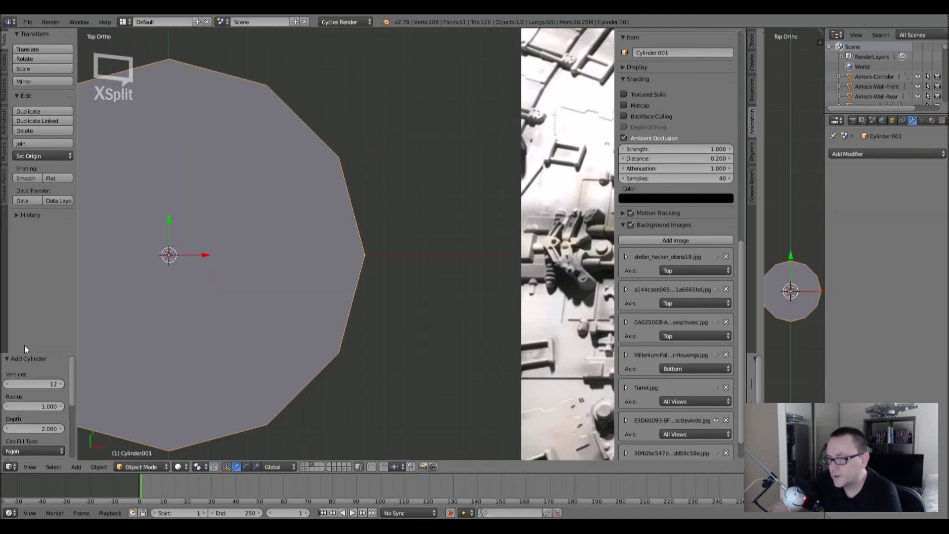
{"action": "left_click", "coordinate": [40, 382]}
{"action": "type", "text": "8"}
{"action": "key", "text": "Return"}
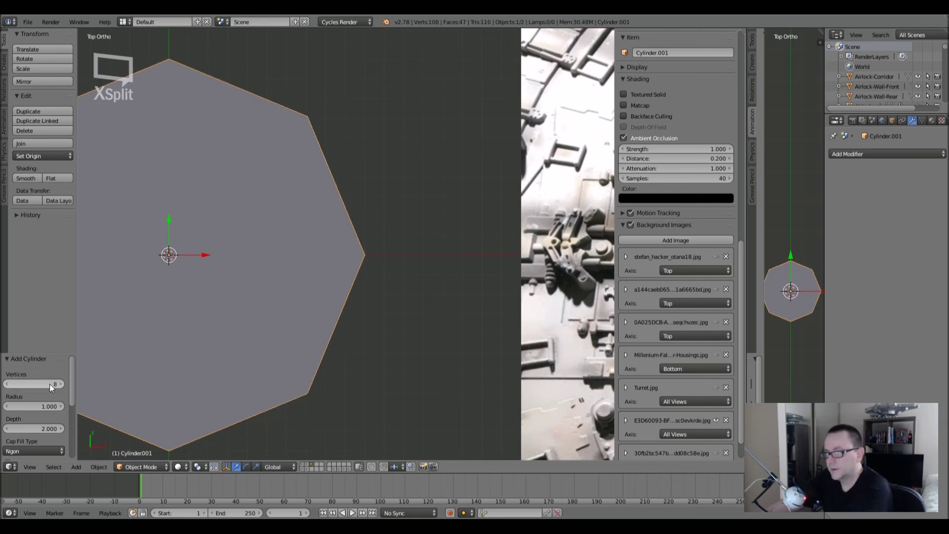
{"action": "key", "text": "KP_Decimal"}
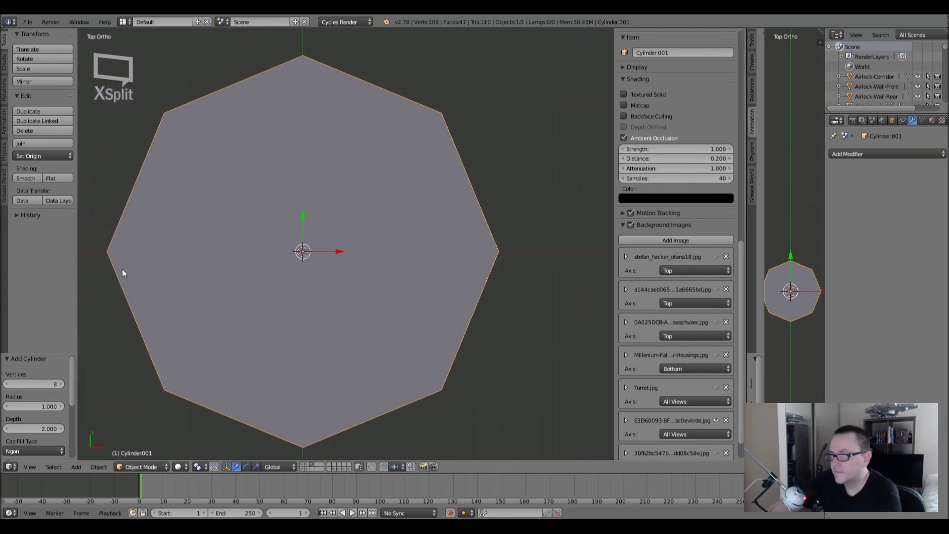
Shade the eight-sided cylinder smooth and give it an Edge Split modifier with a 44° split angle.
{"action": "left_click", "coordinate": [22, 179]}
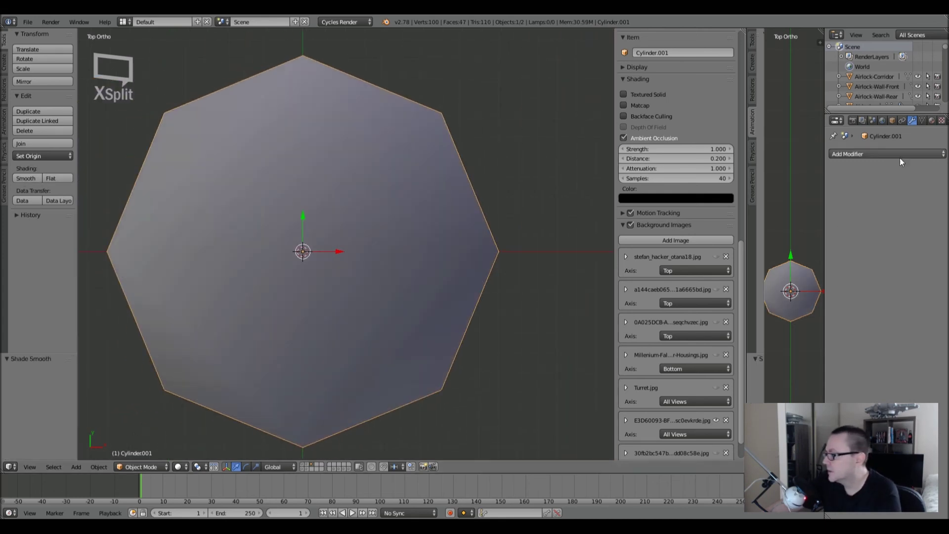
{"action": "left_click", "coordinate": [883, 154]}
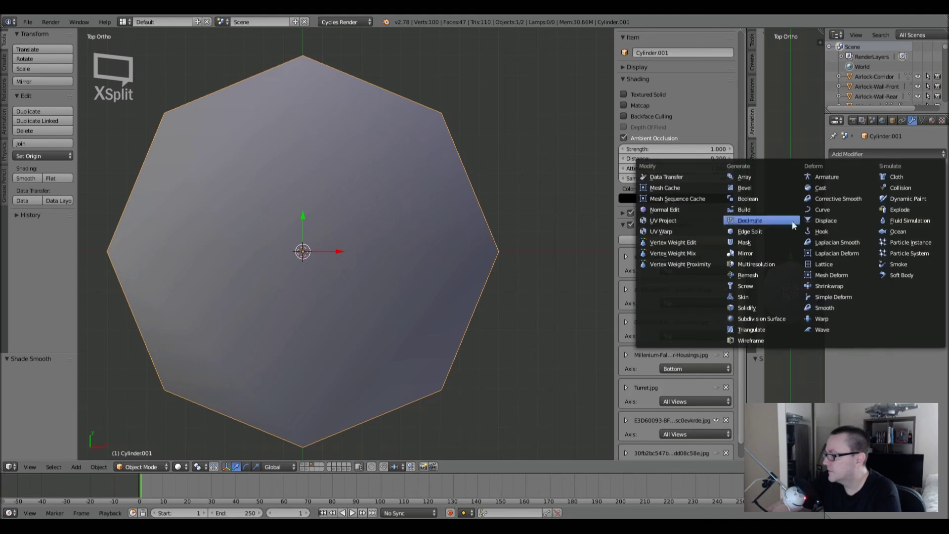
{"action": "left_click", "coordinate": [769, 231]}
{"action": "left_click", "coordinate": [866, 211]}
{"action": "type", "text": "44"}
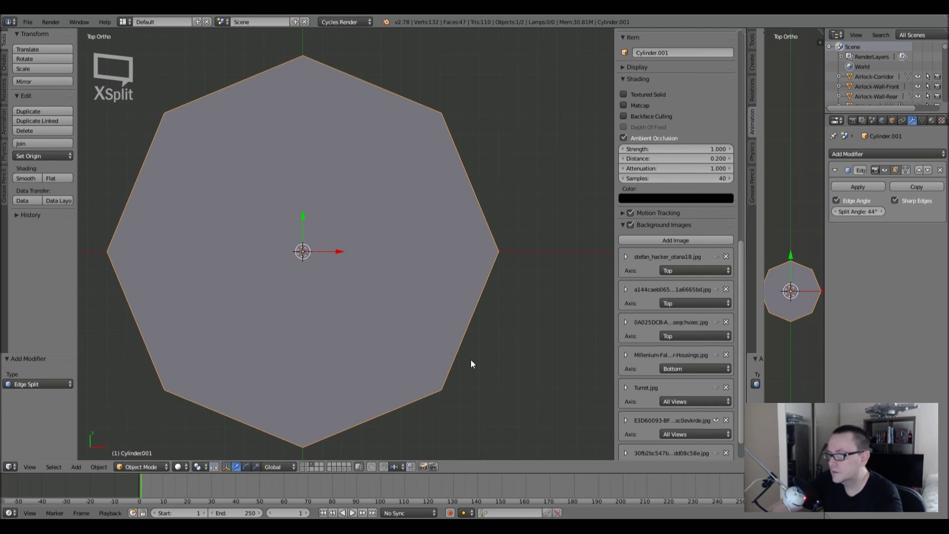
Scale the eight-sided cylinder to about 0.106, and again to about 0.840, to match the first cylinder's width.
{"action": "type", "text": "s"}
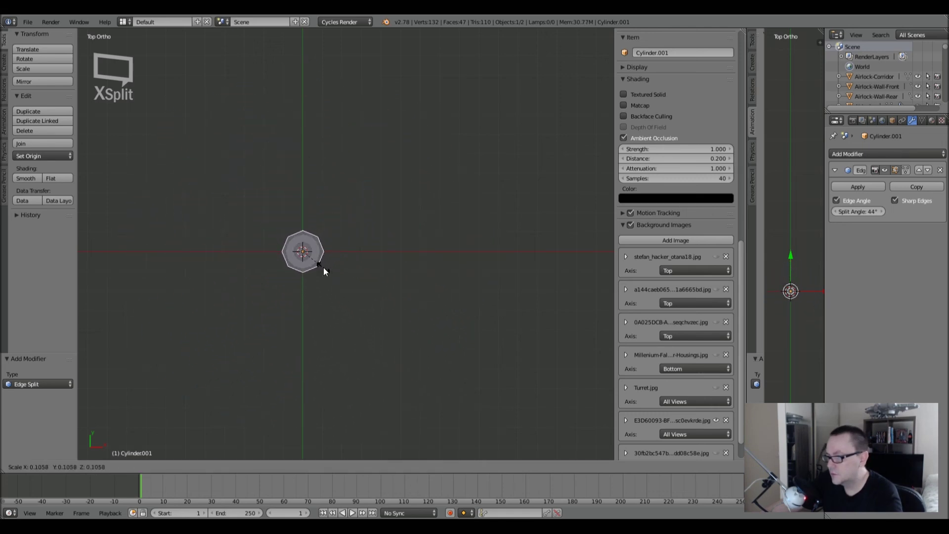
{"action": "left_click", "coordinate": [324, 268]}
{"action": "scroll", "coordinate": [320, 255], "scroll_direction": "up", "scroll_amount": 2}
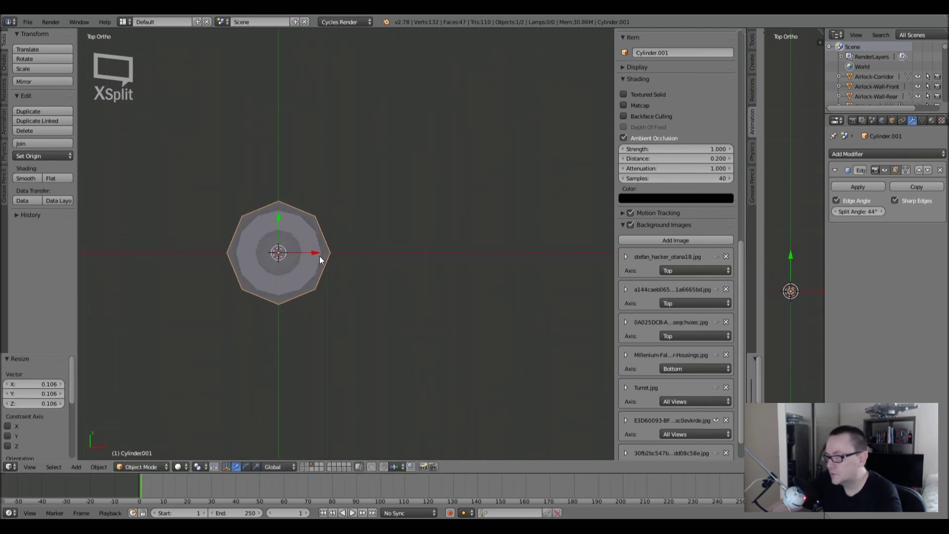
{"action": "scroll", "coordinate": [325, 296], "scroll_direction": "up", "scroll_amount": 2}
{"action": "key", "text": "s"}
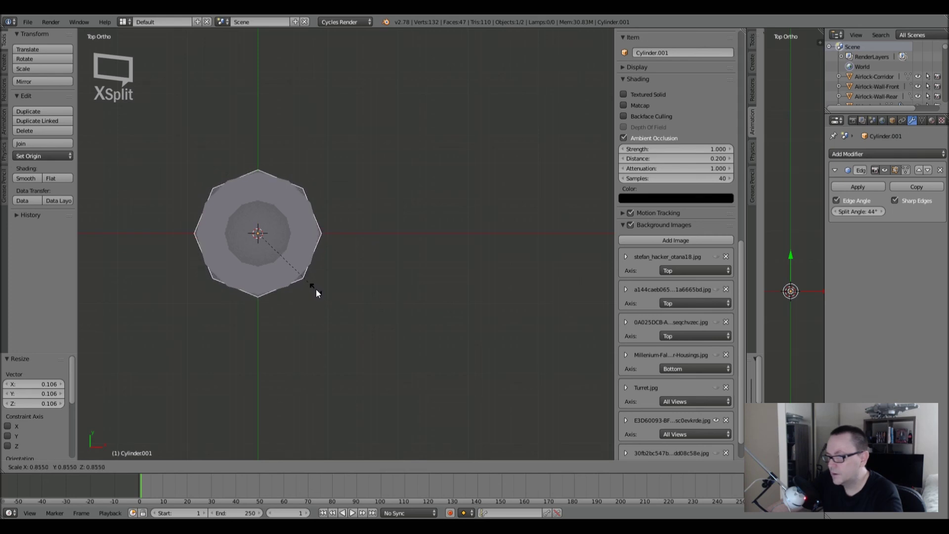
{"action": "left_click", "coordinate": [315, 292]}
Move the eight-sided cylinder along X until it stands beside the first one, and select its top face in Edit Mode.
{"action": "key", "text": "g"}
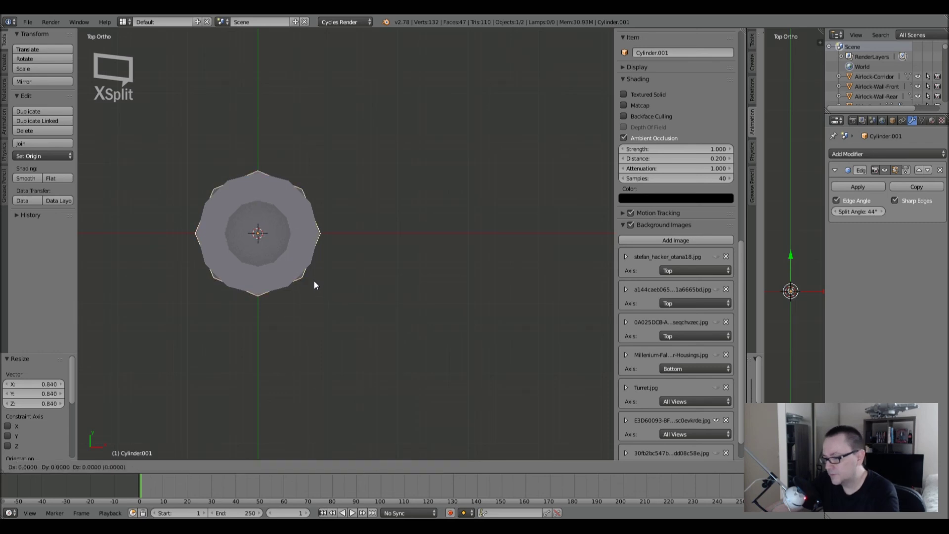
{"action": "key", "text": "x"}
{"action": "left_click", "coordinate": [456, 311]}
{"action": "key", "text": "Tab"}
{"action": "right_click", "coordinate": [409, 239]}
{"action": "key", "text": "i"}
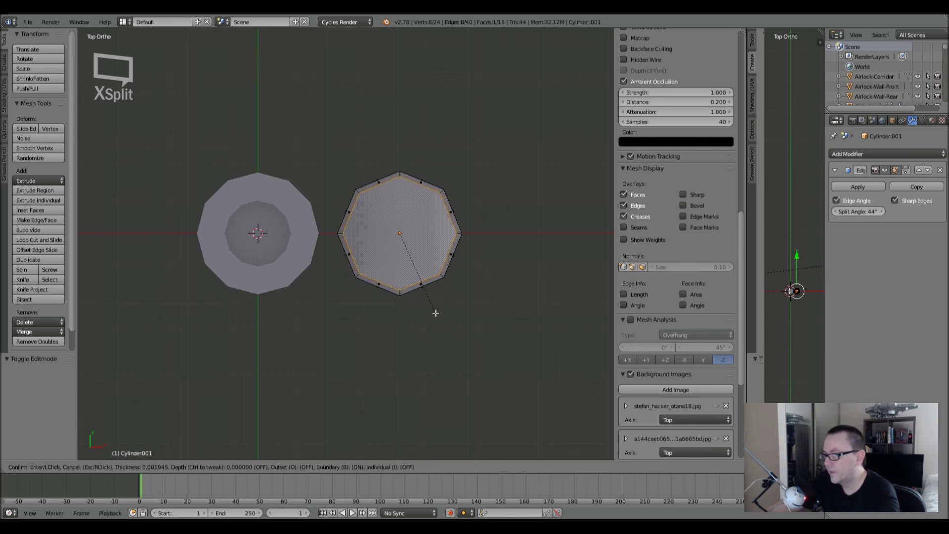
{"action": "key", "text": "Escape"}
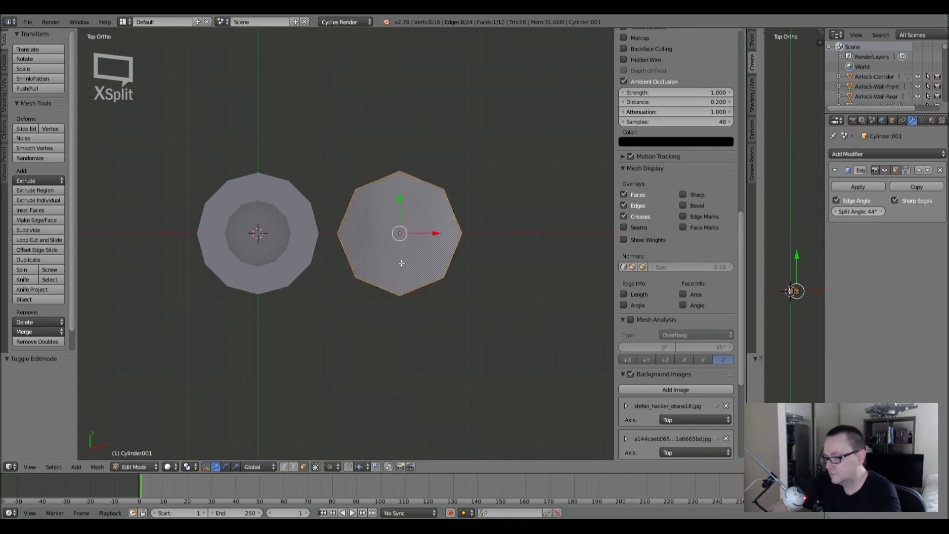
{"action": "key", "text": "i"}
{"action": "key", "text": "Escape"}
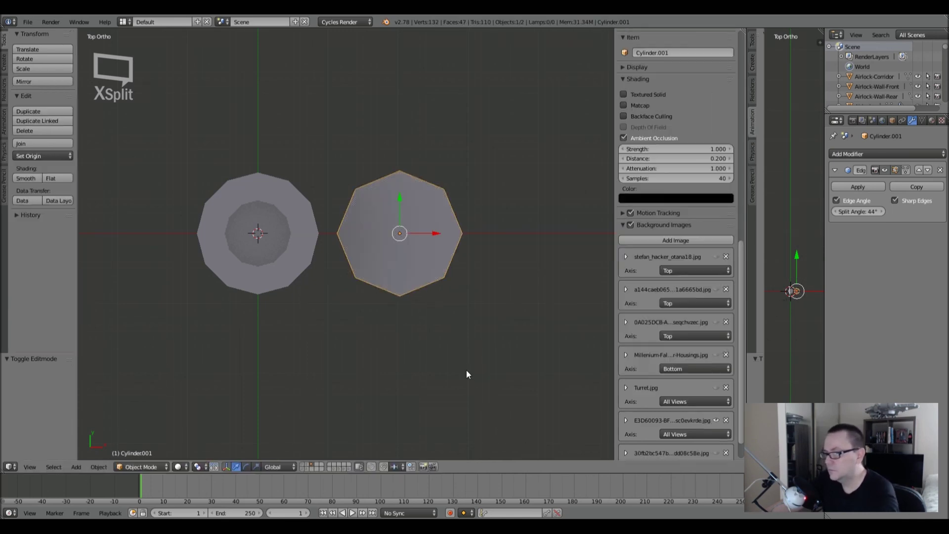
Apply the rotation and scale of the eight-sided cylinder in Object Mode.
{"action": "key", "text": "Tab"}
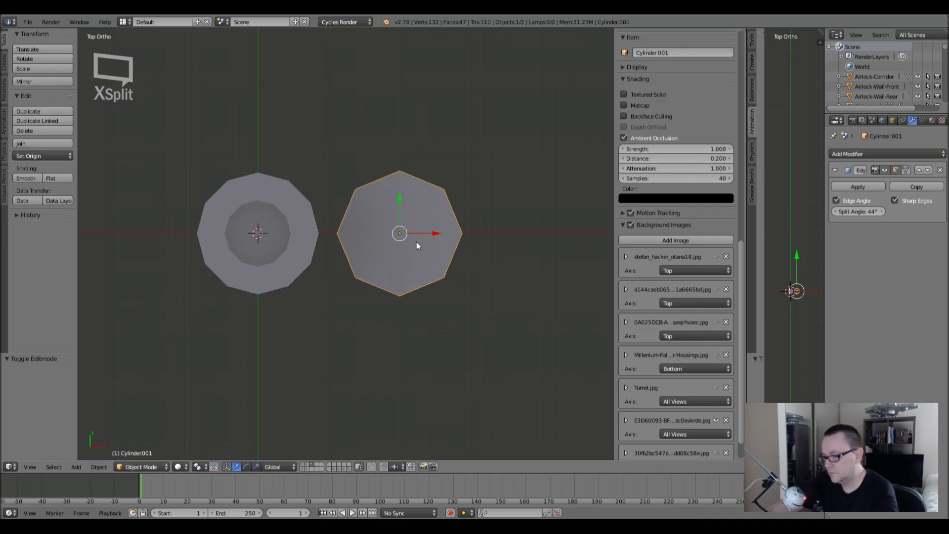
{"action": "key", "text": "ctrl+a"}
{"action": "left_click", "coordinate": [411, 273]}
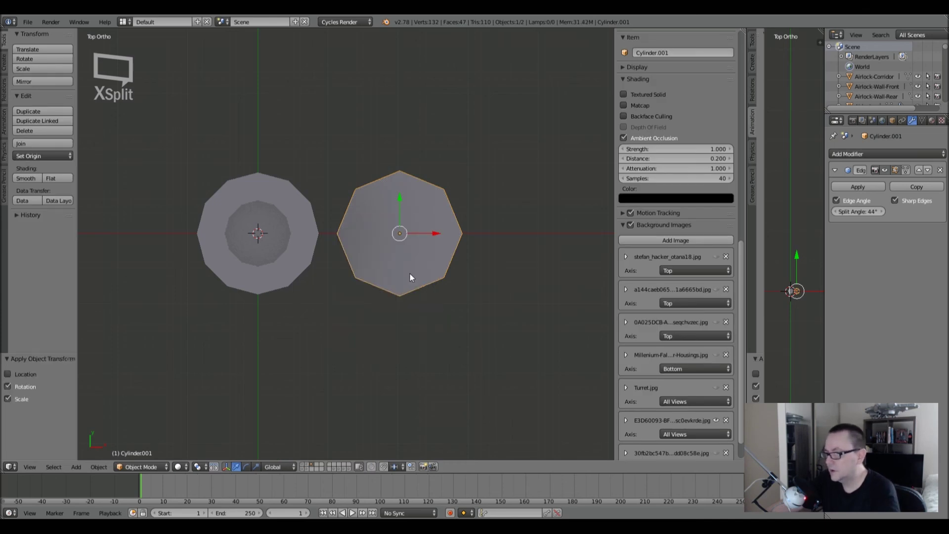
Inset the eight-sided cylinder's top face by about 0.042 and extrude it about 0.053 down into the body.
{"action": "key", "text": "Tab"}
{"action": "key", "text": "i"}
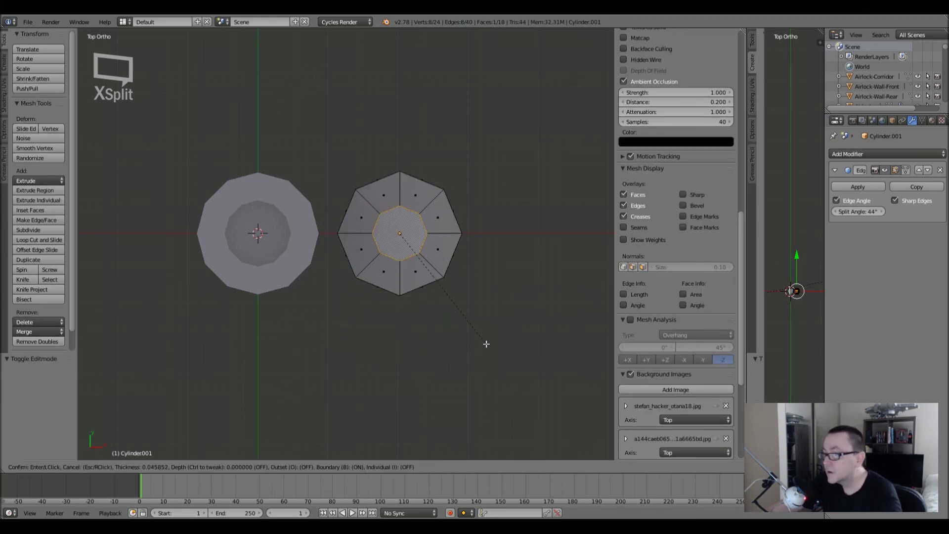
{"action": "left_click", "coordinate": [487, 346]}
{"action": "middle_click_drag", "start_coordinate": [475, 327], "coordinate": [402, 236]}
{"action": "key", "text": "e"}
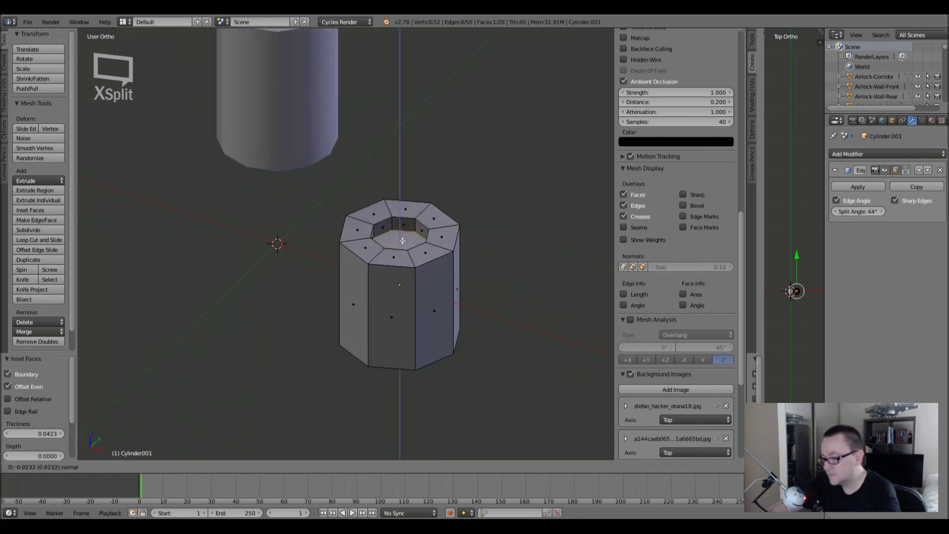
{"action": "left_click", "coordinate": [404, 281]}
Delete the bottom face of the eight-sided cylinder and return to Object Mode.
{"action": "middle_click_drag", "start_coordinate": [404, 281], "coordinate": [396, 337]}
{"action": "right_click", "coordinate": [395, 338]}
{"action": "key", "text": "z"}
{"action": "key", "text": "z"}
{"action": "key", "text": "x"}
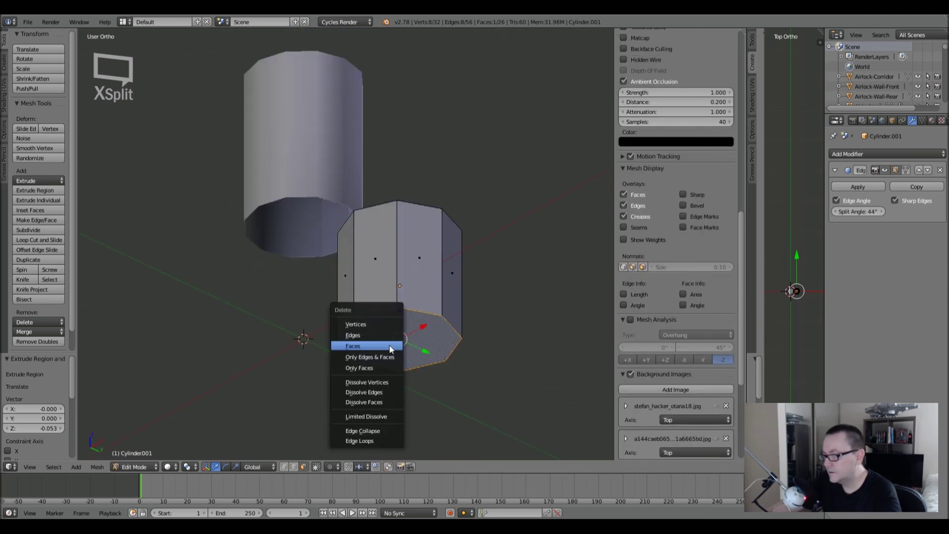
{"action": "left_click", "coordinate": [390, 343]}
{"action": "key", "text": "KP_7"}
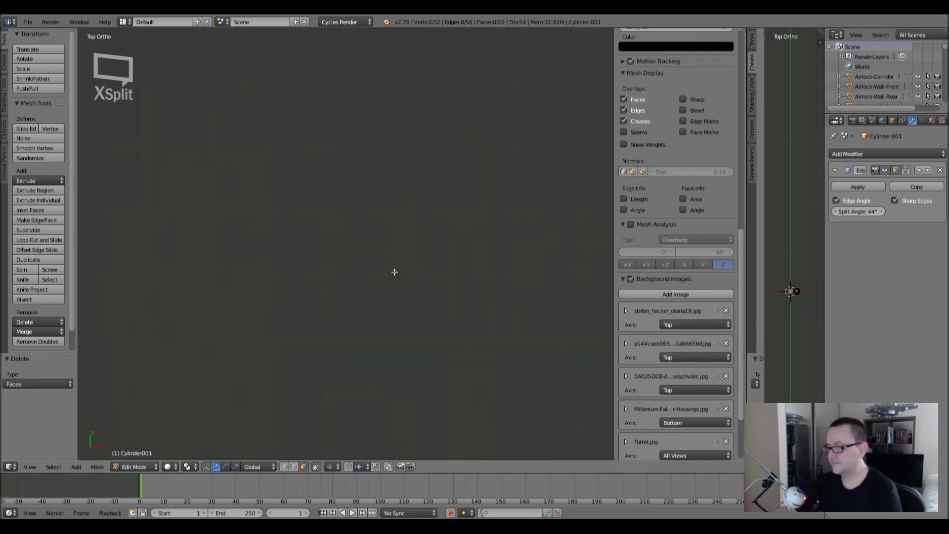
{"action": "key", "text": "Home"}
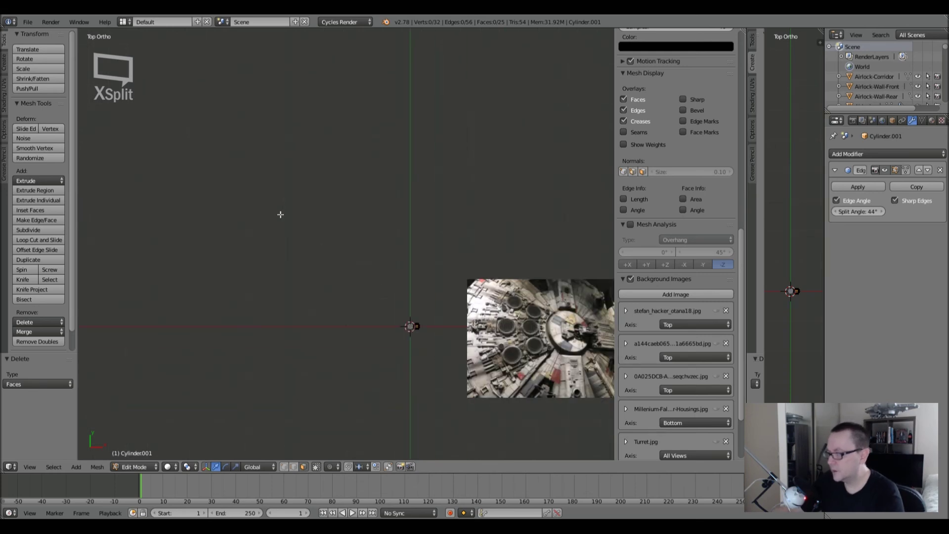
{"action": "key", "text": "Tab"}
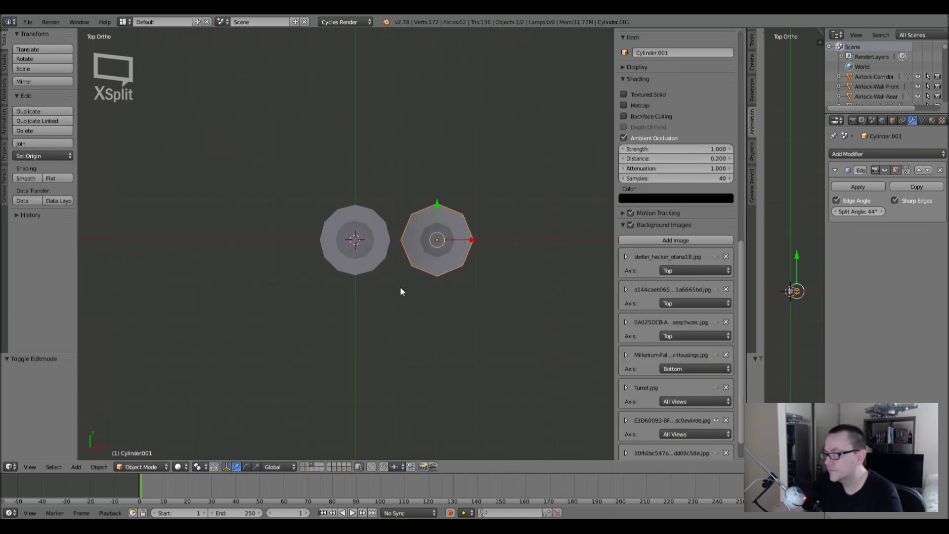
Raise the eight-sided cylinder about 0.354 along Z to sit level beside the first one, and deselect everything.
{"action": "scroll", "coordinate": [400, 287], "scroll_direction": "down", "scroll_amount": 2}
{"action": "middle_click_drag", "start_coordinate": [400, 286], "coordinate": [360, 238]}
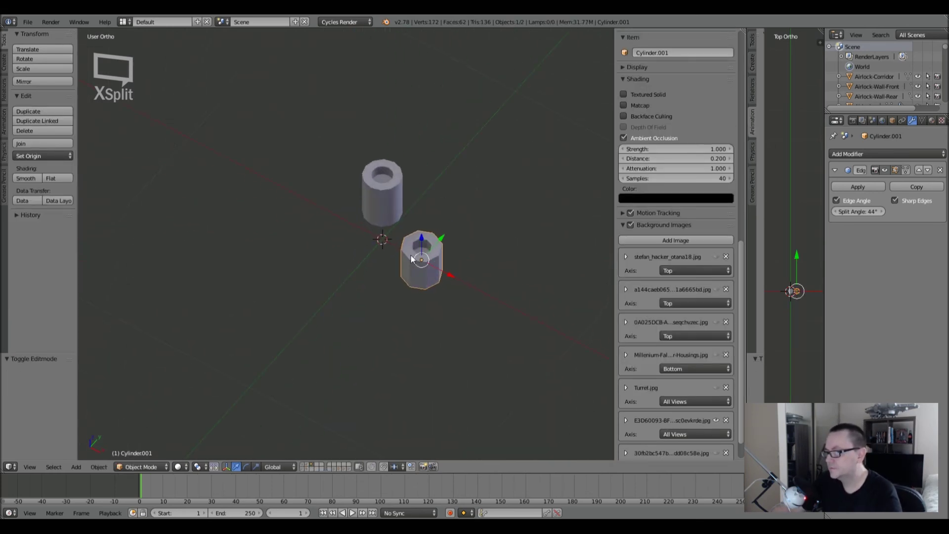
{"action": "key", "text": "g"}
{"action": "key", "text": "z"}
{"action": "left_click", "coordinate": [425, 187]}
{"action": "scroll", "coordinate": [423, 232], "scroll_direction": "down", "scroll_amount": 4}
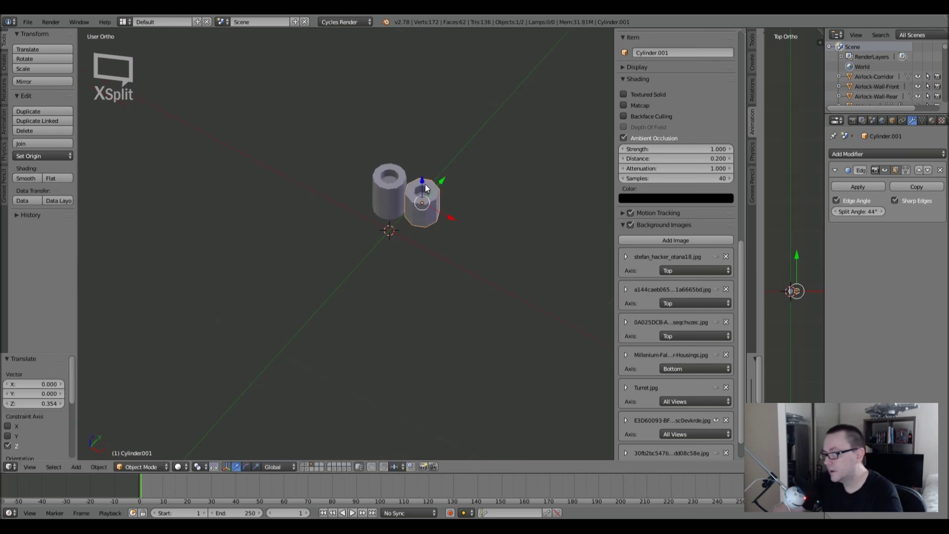
{"action": "middle_click_drag", "start_coordinate": [422, 245], "coordinate": [307, 231], "text": "shift"}
{"action": "key", "text": "a"}
{"action": "scroll", "coordinate": [366, 259], "scroll_direction": "down", "scroll_amount": 2}
{"action": "scroll", "coordinate": [307, 231], "scroll_direction": "down", "scroll_amount": 2}
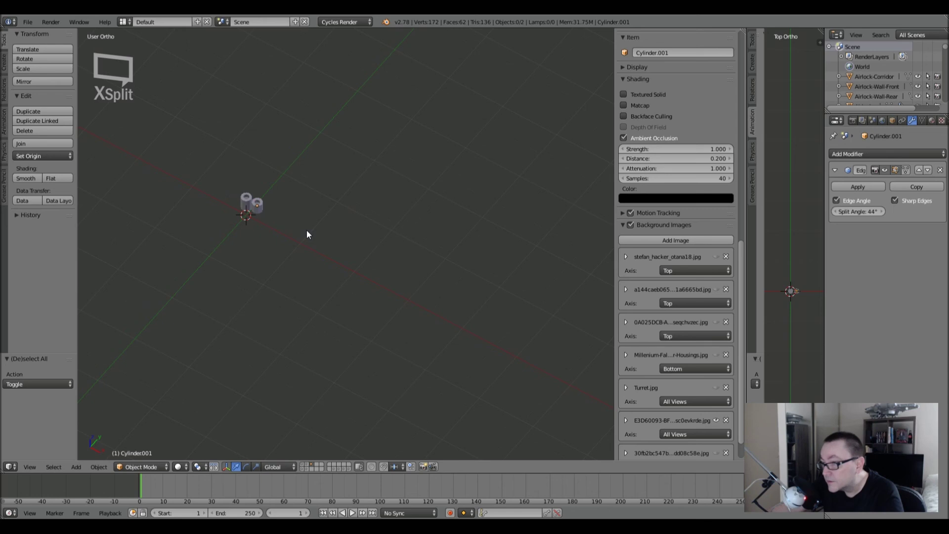
{"action": "middle_click_drag", "start_coordinate": [231, 218], "coordinate": [271, 240], "text": "shift"}
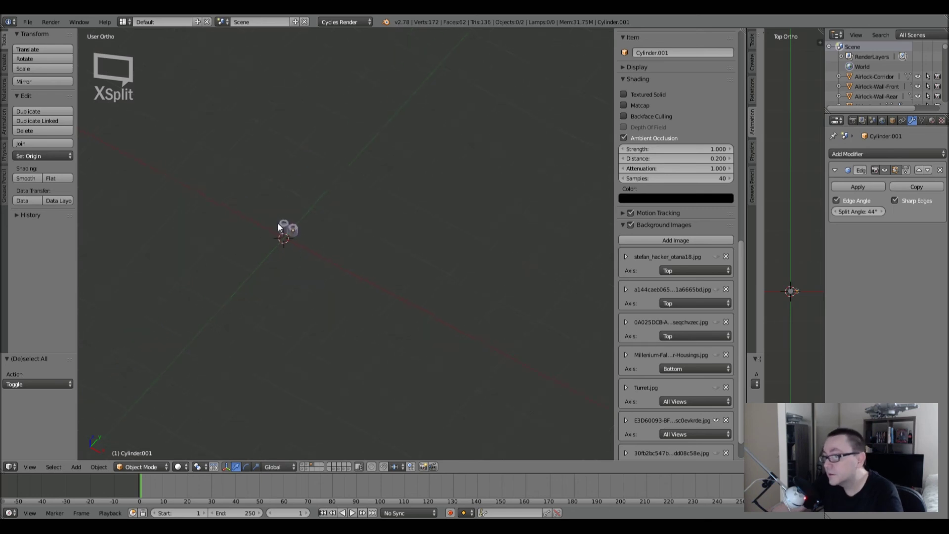
{"action": "scroll", "coordinate": [273, 223], "scroll_direction": "up", "scroll_amount": 10}
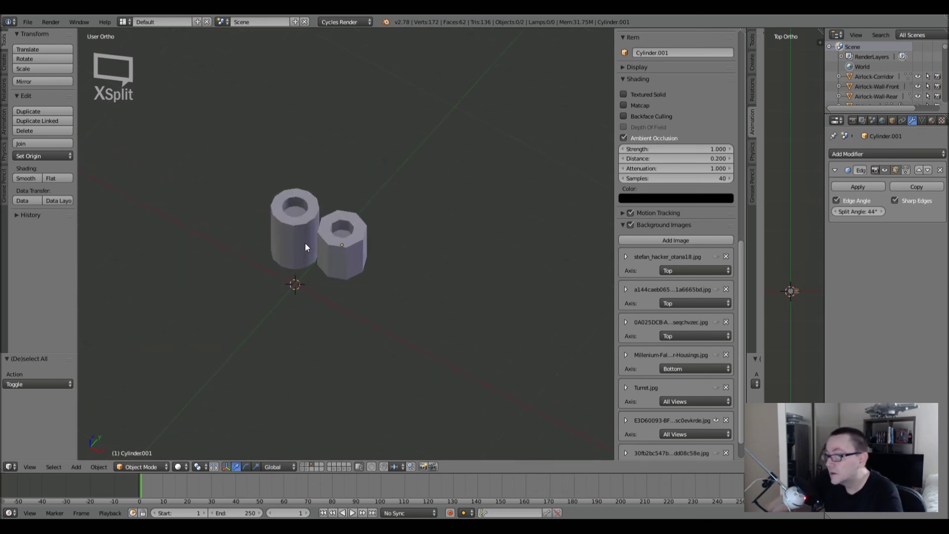
Select both small cylinders and raise them about 2.757 along Z.
{"action": "scroll", "coordinate": [304, 243], "scroll_direction": "down", "scroll_amount": 6}
{"action": "middle_click_drag", "start_coordinate": [305, 244], "coordinate": [340, 236]}
{"action": "scroll", "coordinate": [340, 236], "scroll_direction": "down", "scroll_amount": 3}
{"action": "scroll", "coordinate": [340, 235], "scroll_direction": "up", "scroll_amount": 4}
{"action": "scroll", "coordinate": [340, 239], "scroll_direction": "up", "scroll_amount": 1}
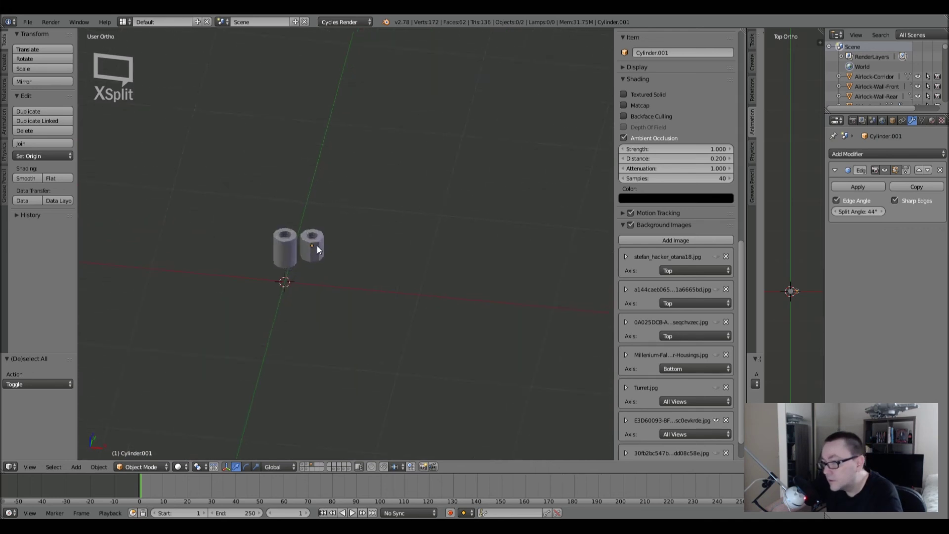
{"action": "scroll", "coordinate": [289, 248], "scroll_direction": "up", "scroll_amount": 2}
{"action": "scroll", "coordinate": [297, 245], "scroll_direction": "down", "scroll_amount": 1}
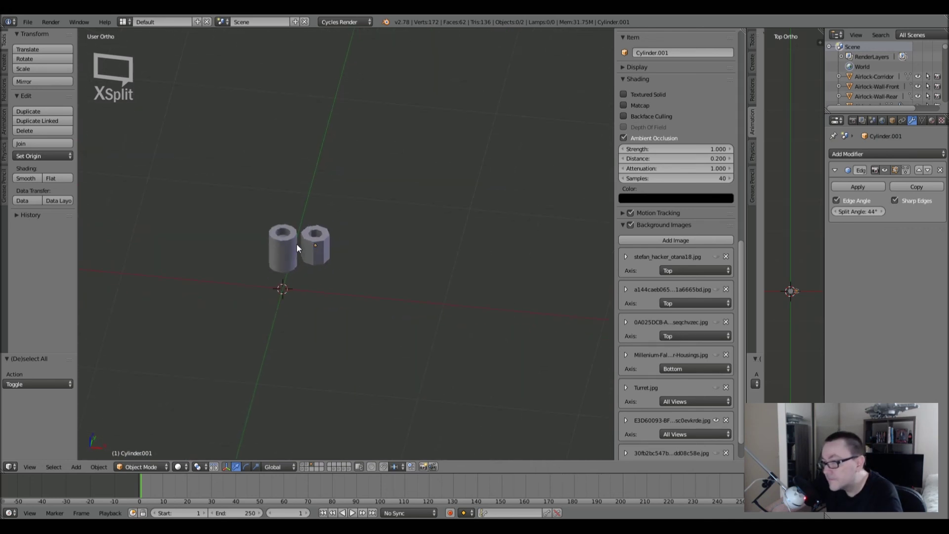
{"action": "key", "text": "a"}
{"action": "scroll", "coordinate": [324, 247], "scroll_direction": "down", "scroll_amount": 5}
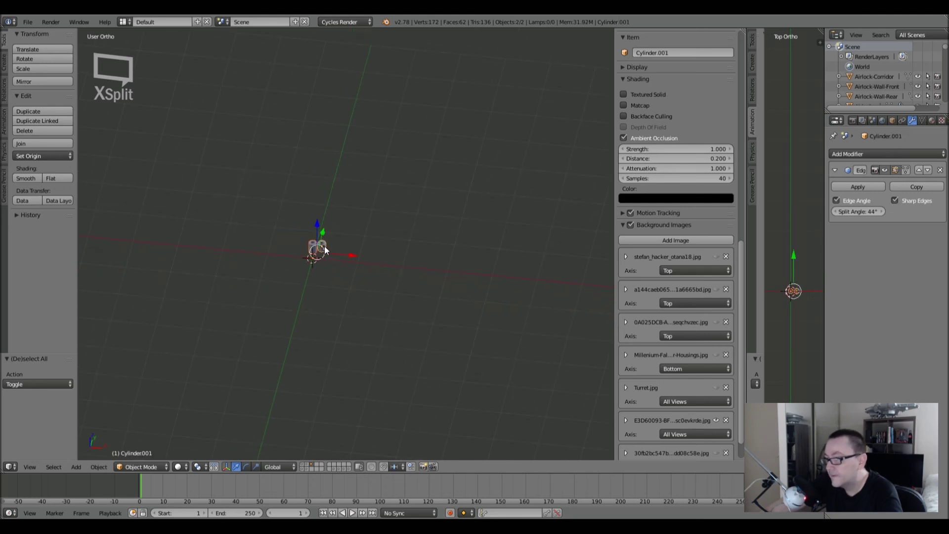
{"action": "key", "text": "g"}
{"action": "key", "text": "z"}
{"action": "left_click", "coordinate": [304, 124]}
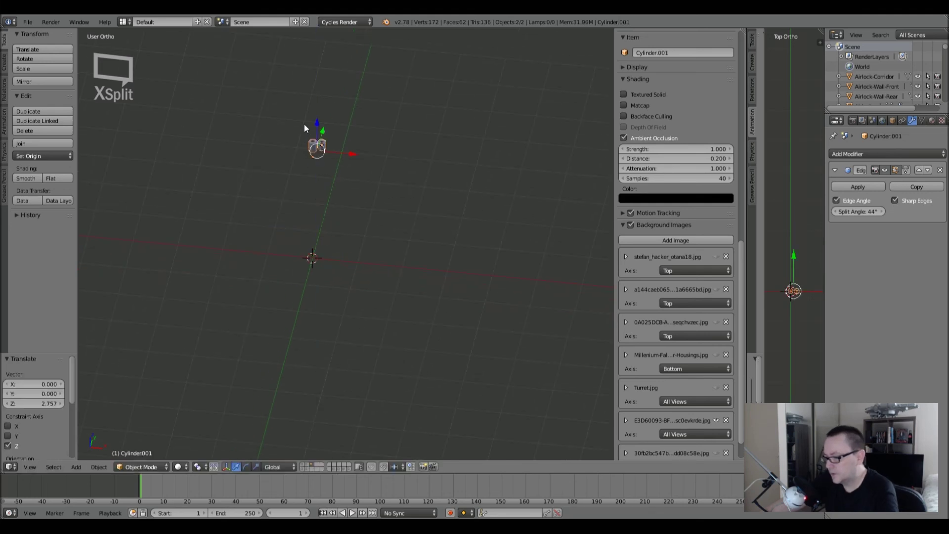
{"action": "key", "text": "m"}
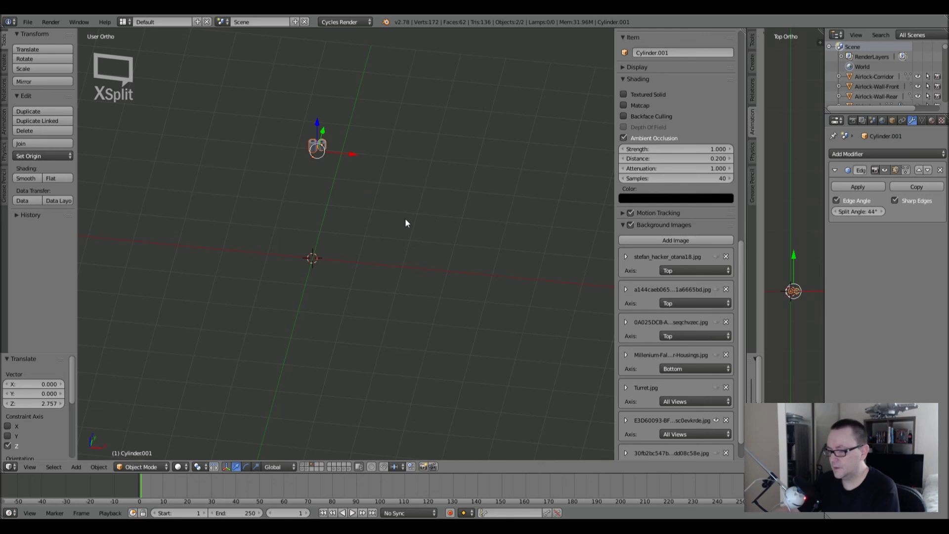
Show the ship's layer together with the cylinders and lower both cylinders about 2.744 along Z.
{"action": "key", "text": "shift+1"}
{"action": "key", "text": "g"}
{"action": "key", "text": "z"}
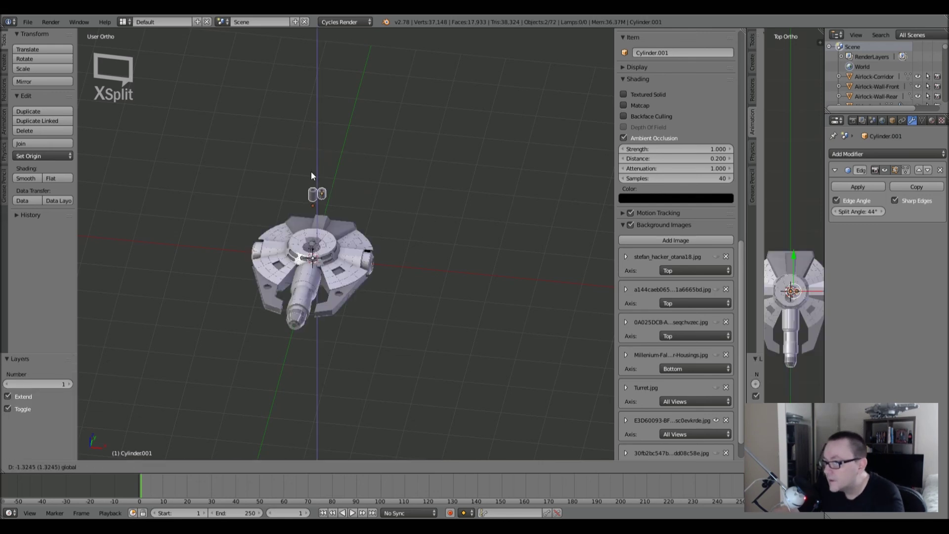
{"action": "left_click", "coordinate": [308, 221]}
Move both cylinders over the hull's side section, about -0.972 in X, -0.094 in Y and 0.085 in Z.
{"action": "scroll", "coordinate": [318, 235], "scroll_direction": "up", "scroll_amount": 4}
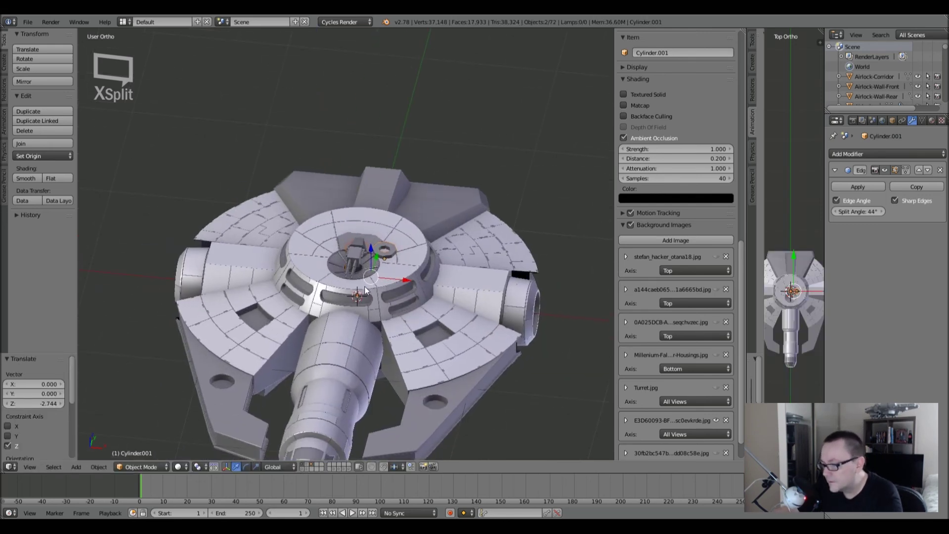
{"action": "key", "text": "g"}
{"action": "left_click", "coordinate": [244, 259]}
{"action": "scroll", "coordinate": [245, 259], "scroll_direction": "up", "scroll_amount": 3}
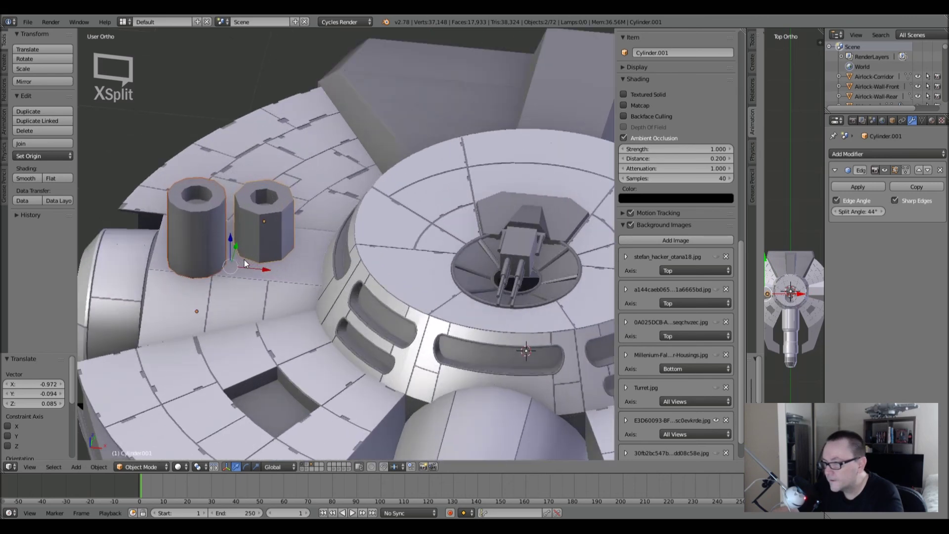
Try scaling both cylinders to about 0.081 and compare their size with the hull panels.
{"action": "key", "text": "s"}
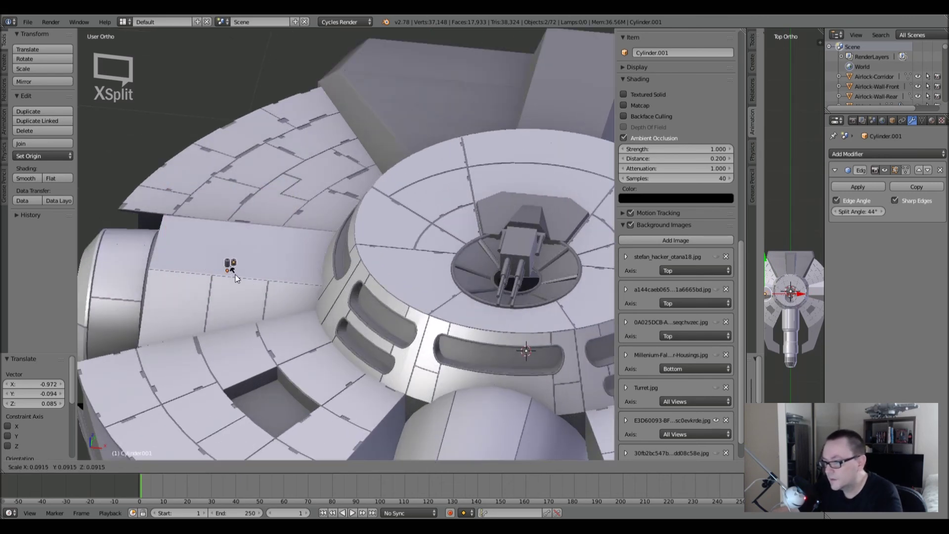
{"action": "left_click", "coordinate": [235, 274]}
{"action": "scroll", "coordinate": [235, 273], "scroll_direction": "up", "scroll_amount": 3}
{"action": "scroll", "coordinate": [233, 271], "scroll_direction": "up", "scroll_amount": 2}
{"action": "middle_click_drag", "start_coordinate": [229, 226], "coordinate": [232, 234]}
{"action": "scroll", "coordinate": [231, 234], "scroll_direction": "down", "scroll_amount": 3}
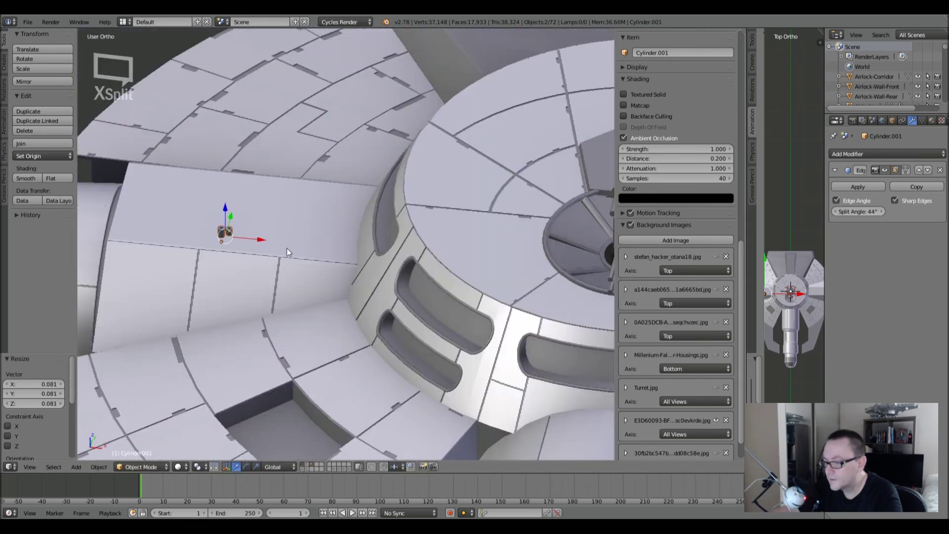
{"action": "key", "text": "a"}
{"action": "middle_click_drag", "start_coordinate": [289, 248], "coordinate": [205, 215]}
{"action": "scroll", "coordinate": [229, 240], "scroll_direction": "up", "scroll_amount": 5}
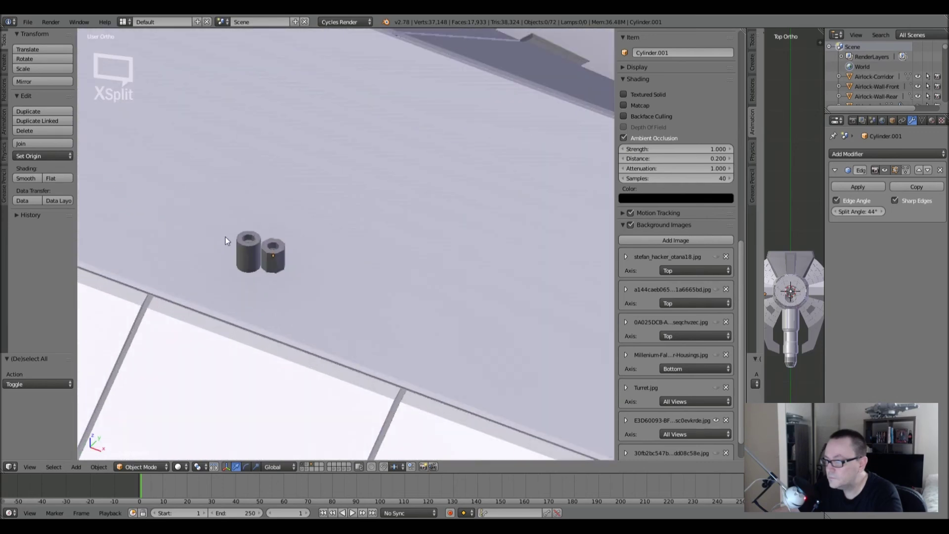
{"action": "scroll", "coordinate": [263, 247], "scroll_direction": "up", "scroll_amount": 3}
{"action": "scroll", "coordinate": [263, 247], "scroll_direction": "down", "scroll_amount": 6}
Undo the deselection and the scaling of the two cylinders.
{"action": "right_click", "coordinate": [265, 249]}
{"action": "right_click", "coordinate": [265, 249], "text": "shift"}
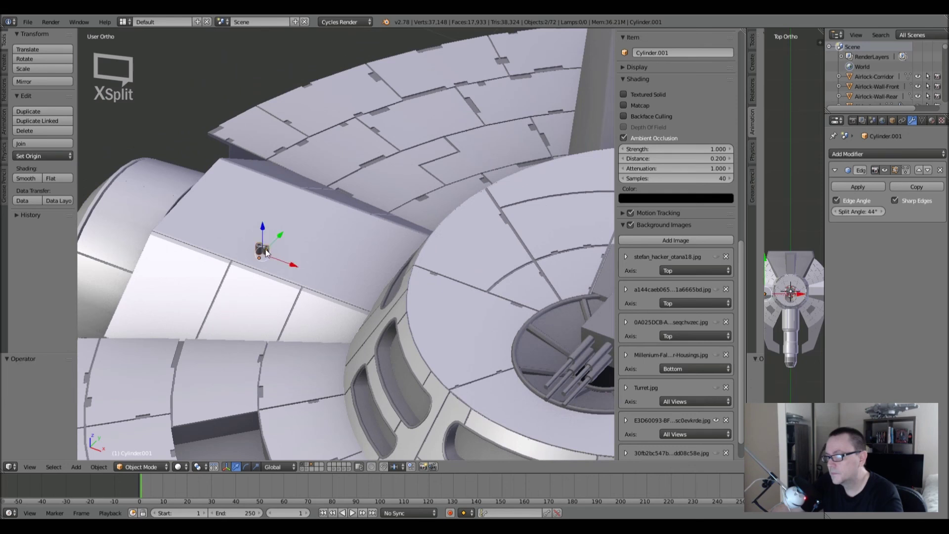
{"action": "scroll", "coordinate": [265, 249], "scroll_direction": "up", "scroll_amount": 6}
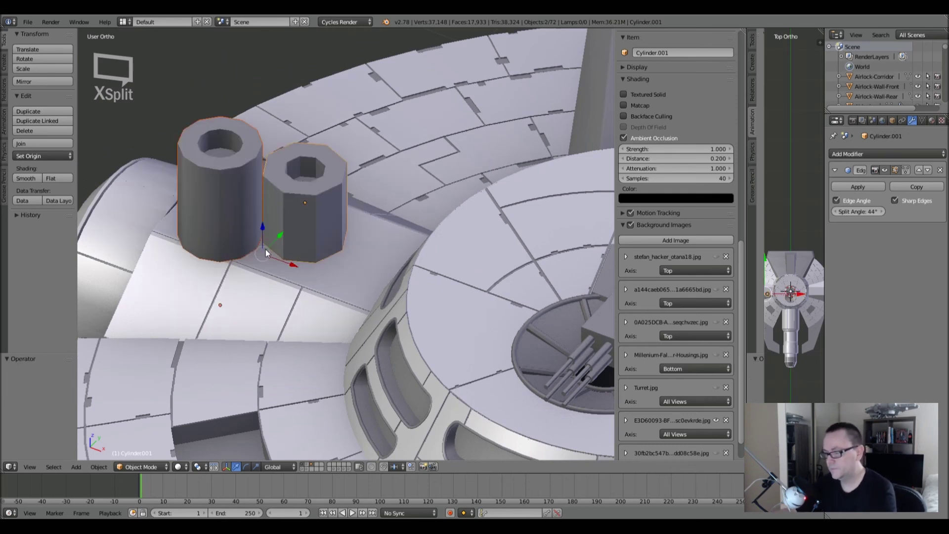
Show only layer 3 in top view and move the eight-sided cylinder about -0.205 in X and 0.257 in Y.
{"action": "key", "text": "3"}
{"action": "key", "text": "KP_7"}
{"action": "key", "text": "a"}
{"action": "scroll", "coordinate": [322, 251], "scroll_direction": "down", "scroll_amount": 3}
{"action": "middle_click_drag", "start_coordinate": [321, 250], "coordinate": [271, 262], "text": "shift"}
{"action": "right_click_drag", "start_coordinate": [239, 233], "coordinate": [157, 60]}
Scale the twelve-sided cylinder by about 3.045 and move it about 0.218 along negative Y, clear of the small one.
{"action": "right_click", "coordinate": [177, 236]}
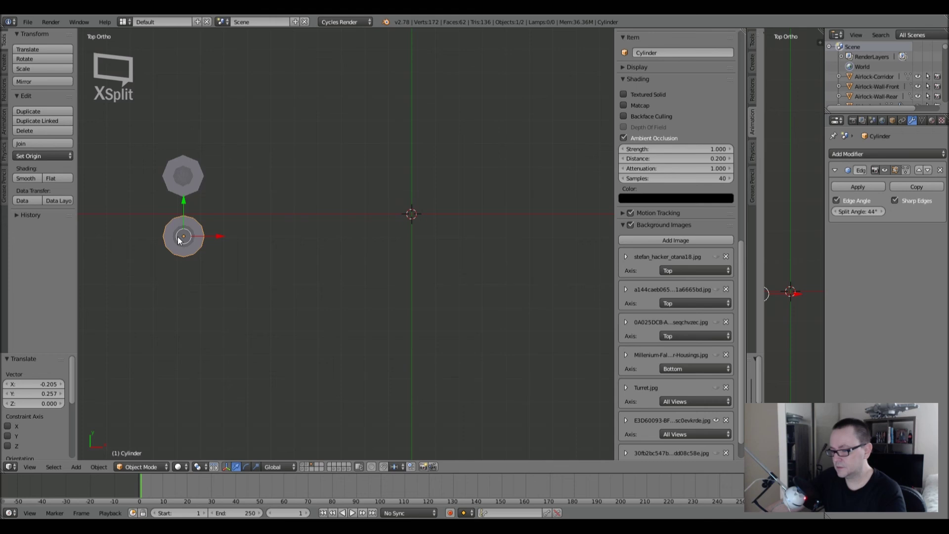
{"action": "key", "text": "s"}
{"action": "left_click", "coordinate": [287, 353]}
{"action": "key", "text": "g"}
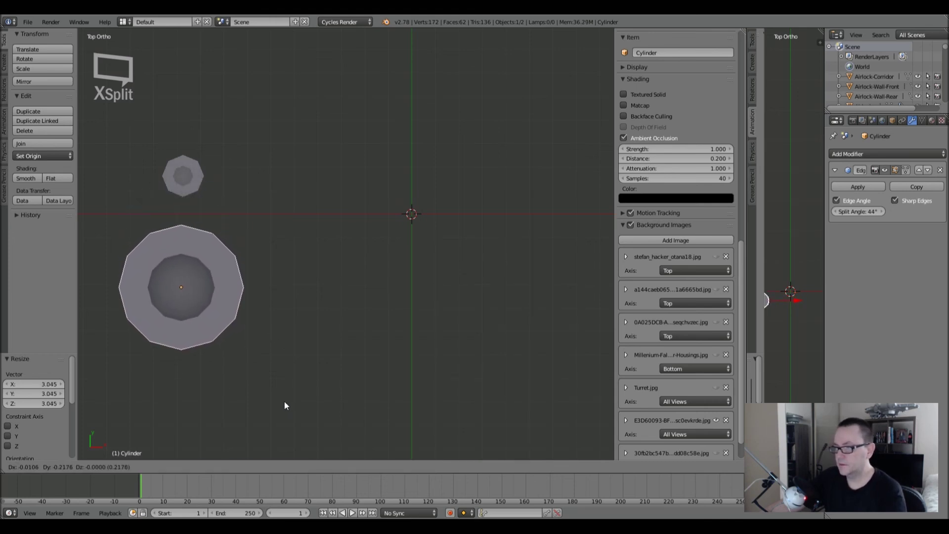
{"action": "left_click", "coordinate": [284, 401]}
{"action": "scroll", "coordinate": [285, 400], "scroll_direction": "down", "scroll_amount": 4}
{"action": "key", "text": "a"}
In Edit Mode, widen the large cylinder's inner wall ring by about 1.440 in X and Y only.
{"action": "middle_click_drag", "start_coordinate": [322, 382], "coordinate": [243, 269], "text": "shift"}
{"action": "scroll", "coordinate": [194, 259], "scroll_direction": "up", "scroll_amount": 6}
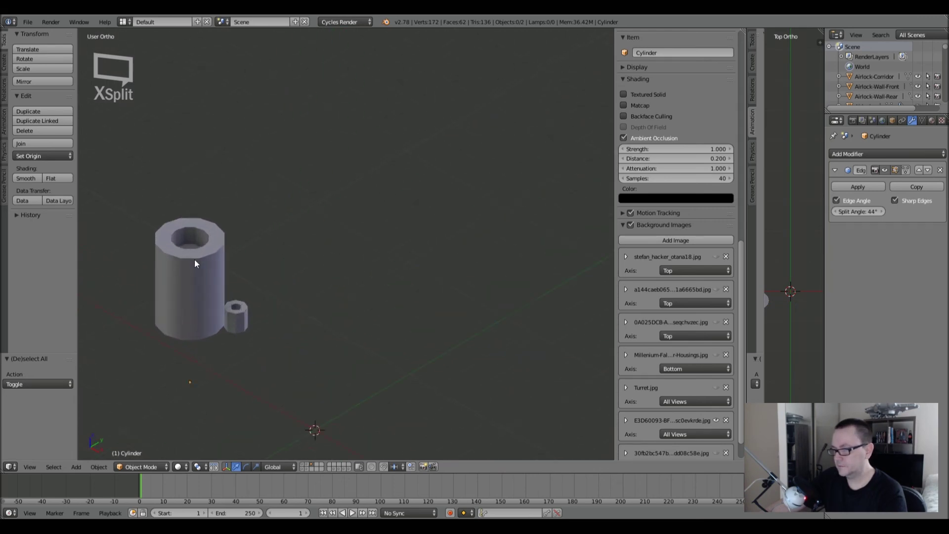
{"action": "right_click", "coordinate": [200, 214]}
{"action": "key", "text": "Tab"}
{"action": "middle_click_drag", "start_coordinate": [200, 214], "coordinate": [202, 220]}
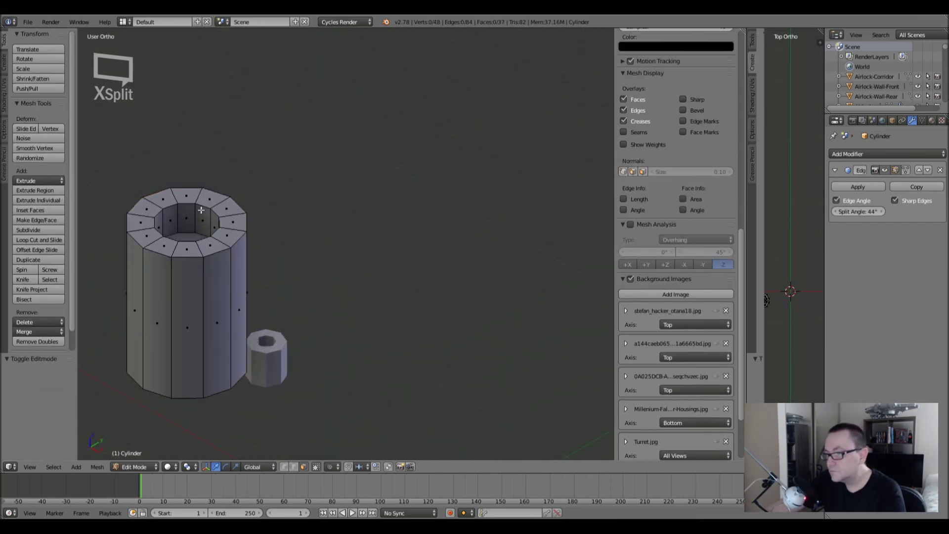
{"action": "right_click", "coordinate": [201, 220], "text": "alt"}
{"action": "key", "text": "s"}
{"action": "key", "text": "shift+z"}
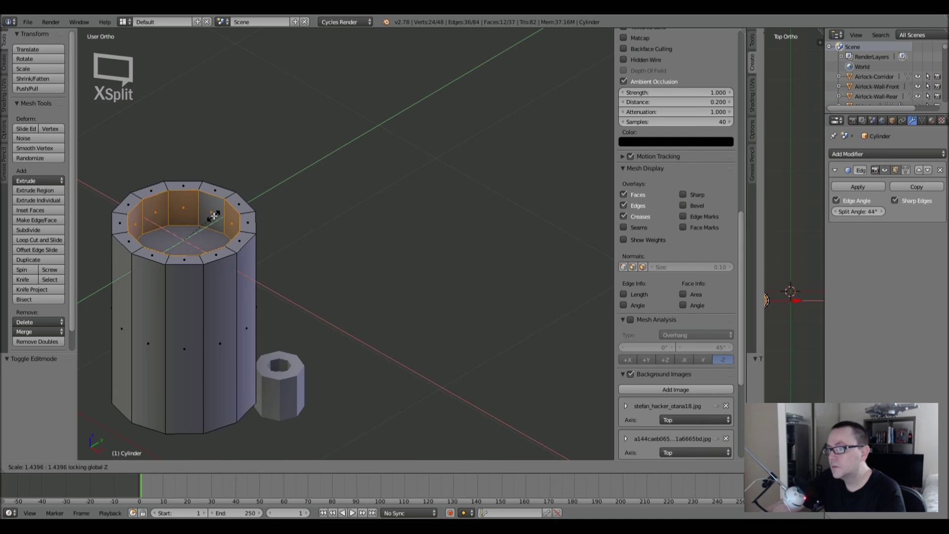
{"action": "left_click", "coordinate": [214, 216]}
Inset the recess floor of the large cylinder by about 0.0149 and extrude it about 0.205 upward as a core.
{"action": "right_click", "coordinate": [181, 240]}
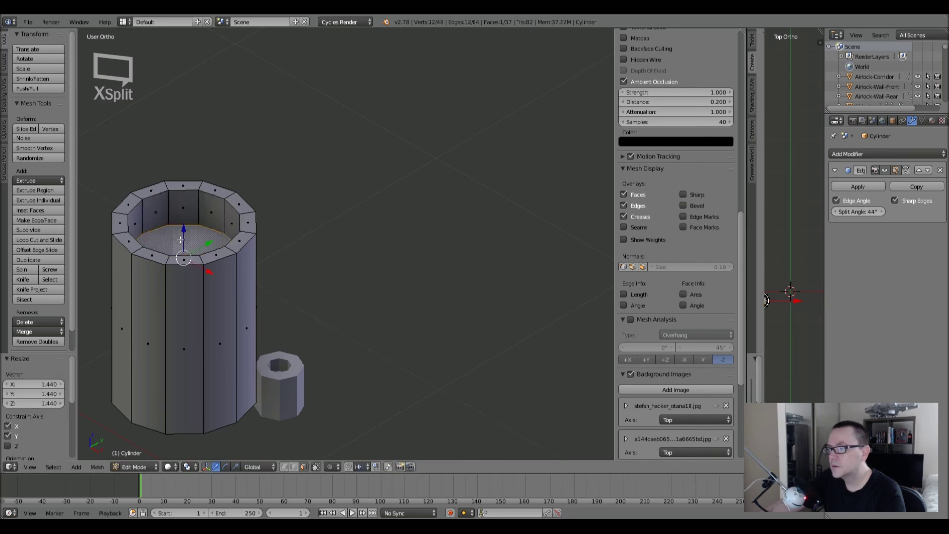
{"action": "key", "text": "i"}
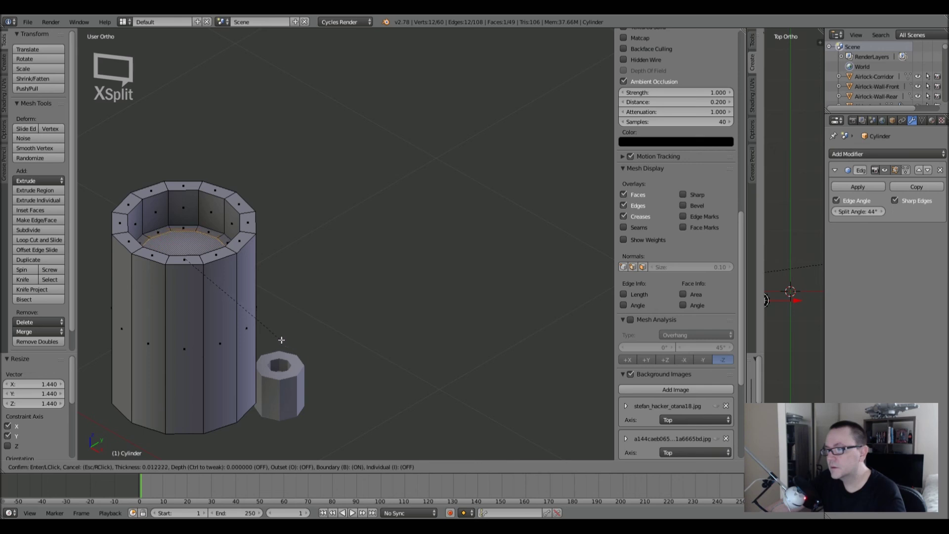
{"action": "left_click", "coordinate": [275, 338]}
{"action": "key", "text": "e"}
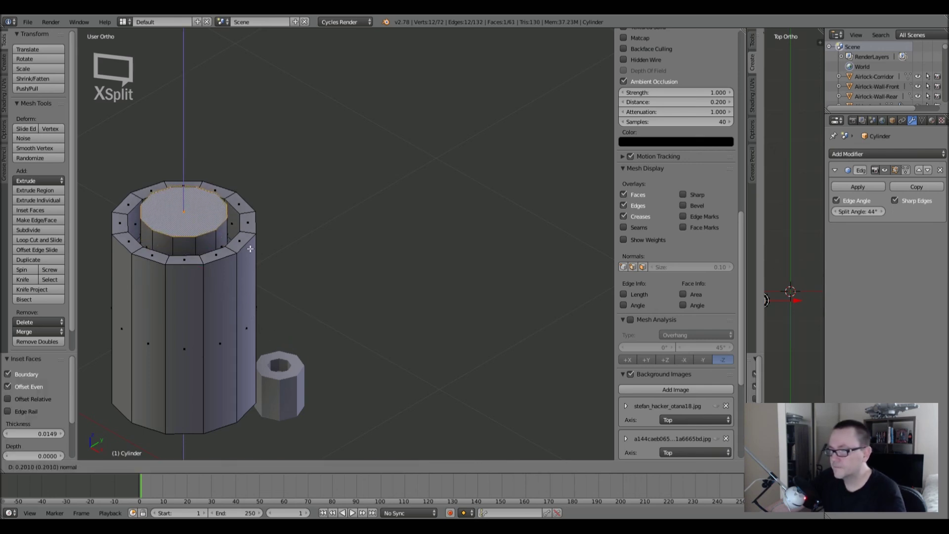
{"action": "left_click", "coordinate": [250, 248]}
Discard a trial taper of the core's top face and lower that face about 0.084 along Z.
{"action": "key", "text": "s"}
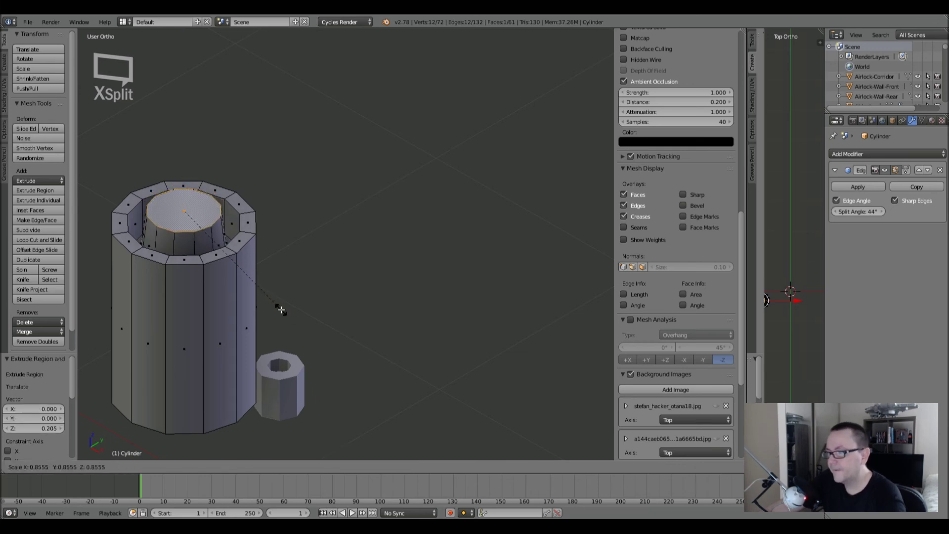
{"action": "left_click", "coordinate": [284, 311]}
{"action": "left_click_drag", "start_coordinate": [184, 183], "coordinate": [183, 202]}
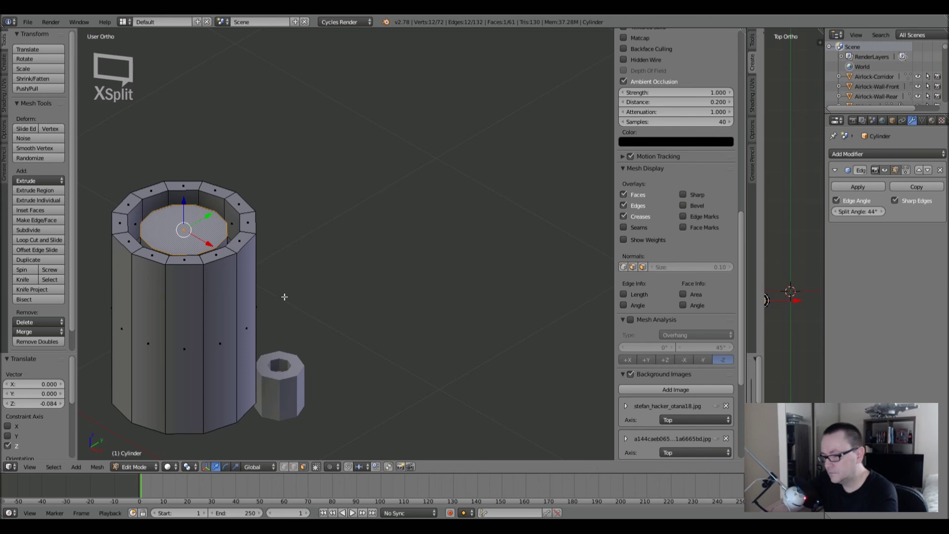
Extrude the core's top face about 0.143 upward, taper it by scaling to about 0.718, and return to Object Mode.
{"action": "key", "text": "e"}
{"action": "left_click", "coordinate": [286, 253]}
{"action": "key", "text": "s"}
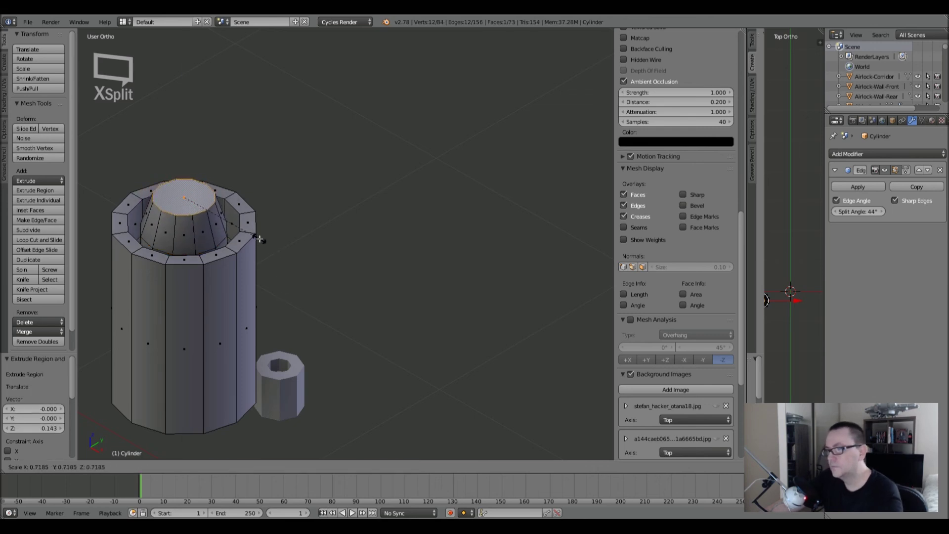
{"action": "left_click", "coordinate": [260, 239]}
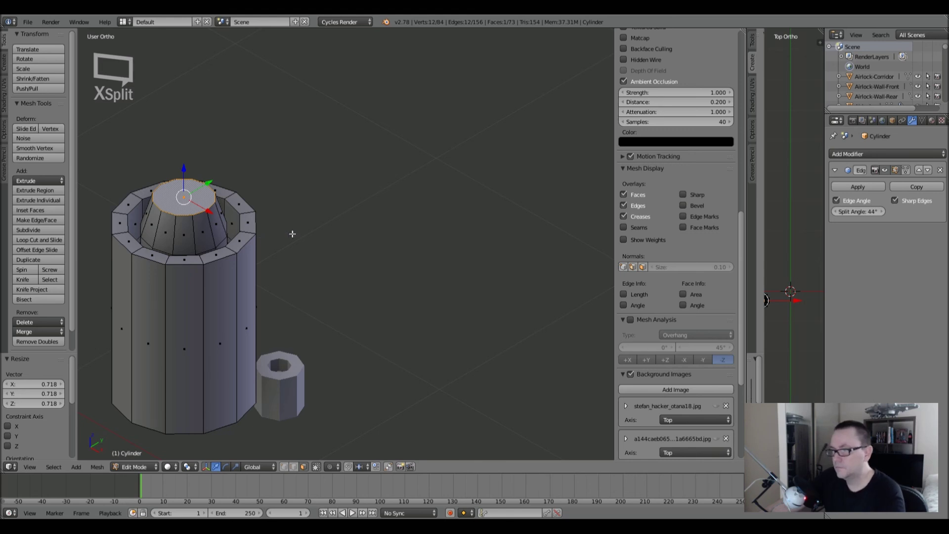
{"action": "key", "text": "Tab"}
{"action": "scroll", "coordinate": [292, 234], "scroll_direction": "down", "scroll_amount": 6}
{"action": "middle_click_drag", "start_coordinate": [292, 226], "coordinate": [259, 227]}
{"action": "scroll", "coordinate": [259, 227], "scroll_direction": "up", "scroll_amount": 1}
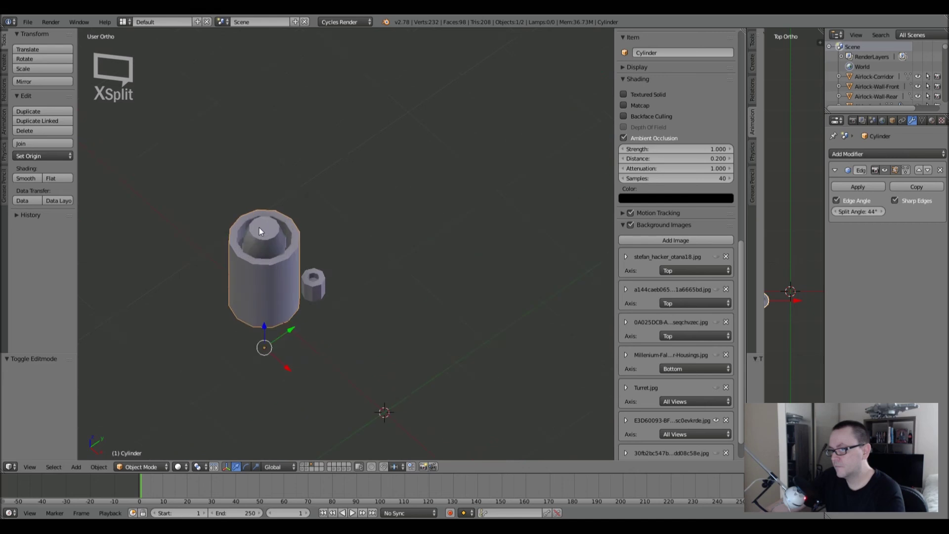
In Edit Mode, raise the ring of floor faces around the large cylinder's core about 0.082 along Z.
{"action": "scroll", "coordinate": [259, 228], "scroll_direction": "up", "scroll_amount": 4}
{"action": "key", "text": "Tab"}
{"action": "right_click", "coordinate": [197, 266], "text": "alt"}
{"action": "key", "text": "g"}
{"action": "key", "text": "z"}
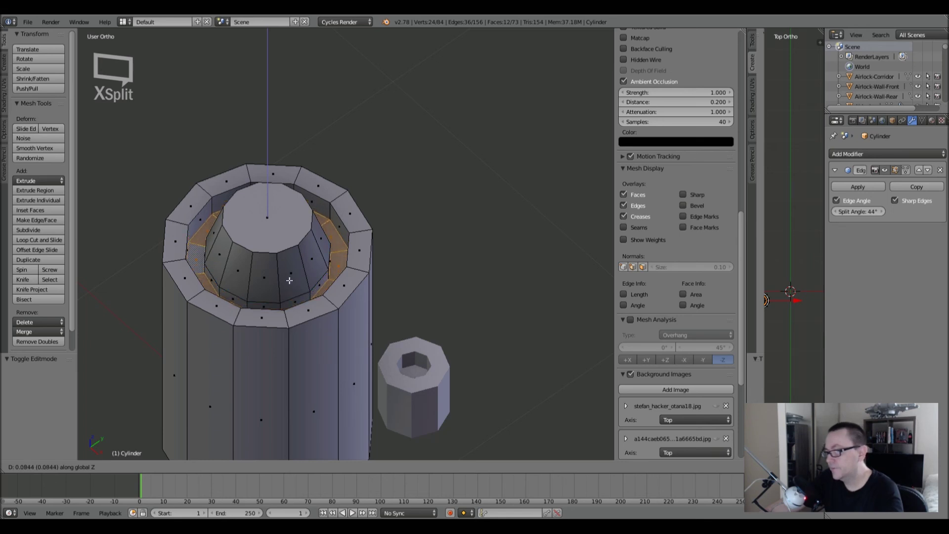
{"action": "left_click", "coordinate": [290, 280]}
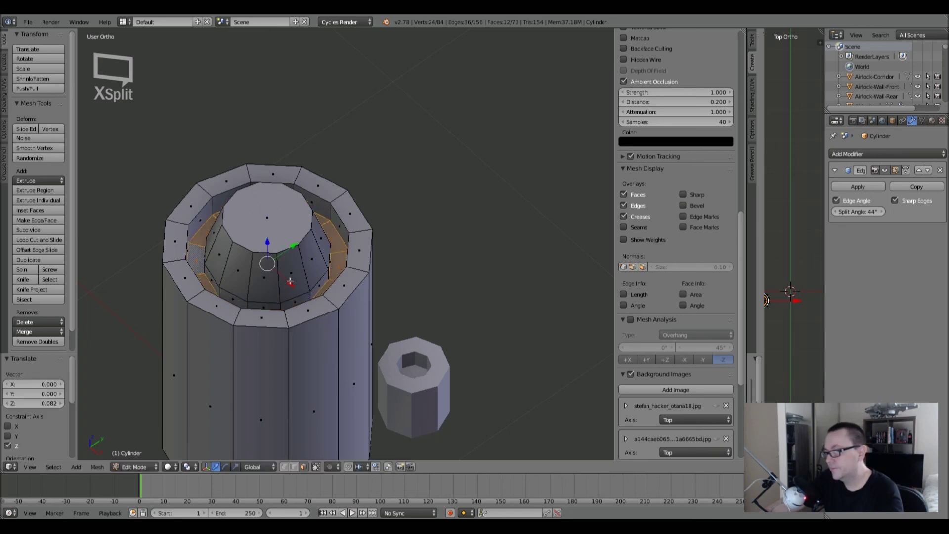
Add the core's lower side ring to the selection, raise both rings about 0.041 along Z, and deselect everything in Object Mode.
{"action": "left_click", "coordinate": [309, 295], "text": "alt+shift"}
{"action": "key", "text": "g"}
{"action": "key", "text": "z"}
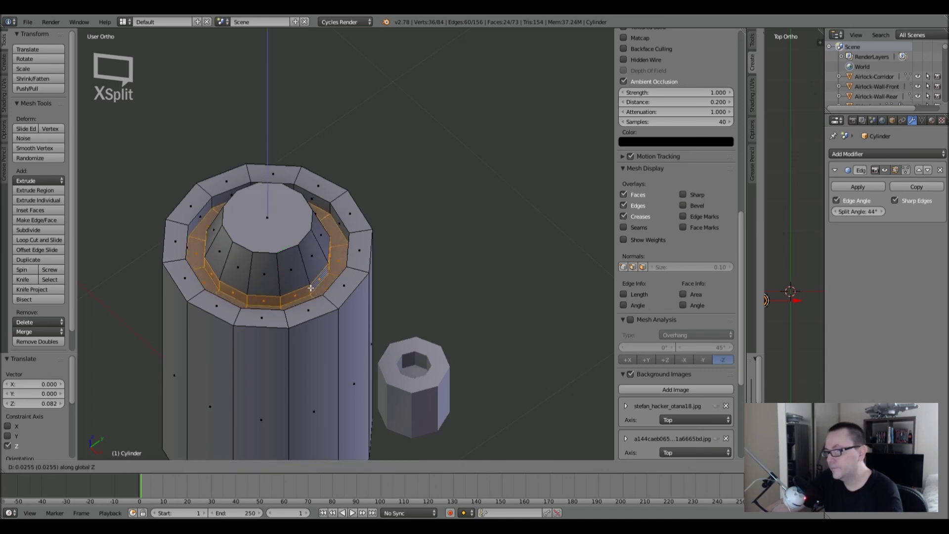
{"action": "left_click", "coordinate": [308, 273]}
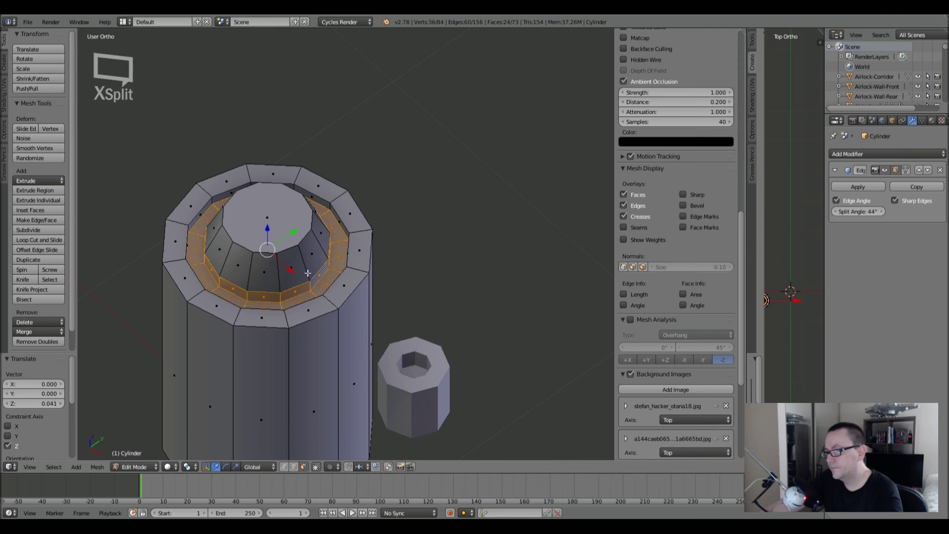
{"action": "key", "text": "Tab"}
{"action": "scroll", "coordinate": [287, 268], "scroll_direction": "down", "scroll_amount": 6}
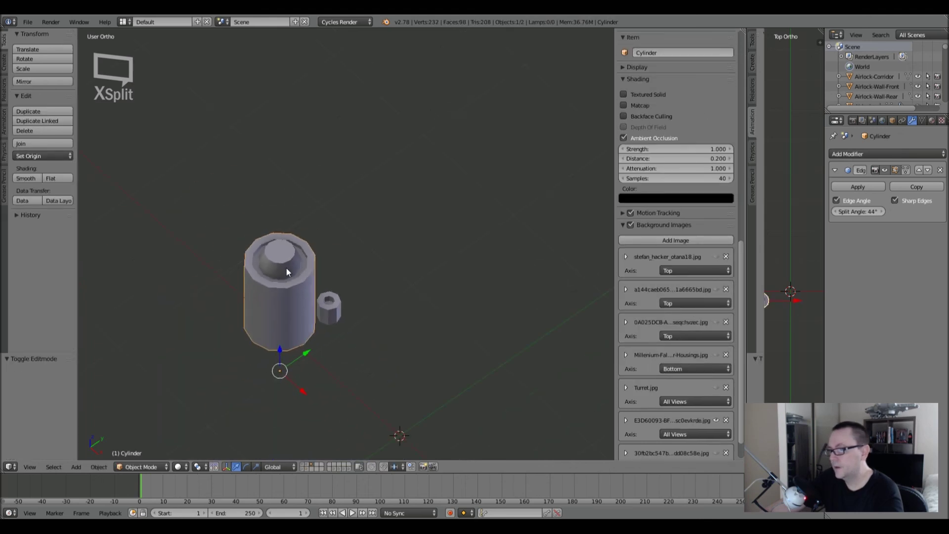
{"action": "middle_click_drag", "start_coordinate": [301, 274], "coordinate": [278, 263], "text": "shift"}
{"action": "key", "text": "Tab"}
{"action": "key", "text": "Tab"}
{"action": "key", "text": "a"}
Add a new cylinder with 8 vertices, radius 1.000 and depth 2.000 in top view.
{"action": "scroll", "coordinate": [261, 323], "scroll_direction": "down", "scroll_amount": 4}
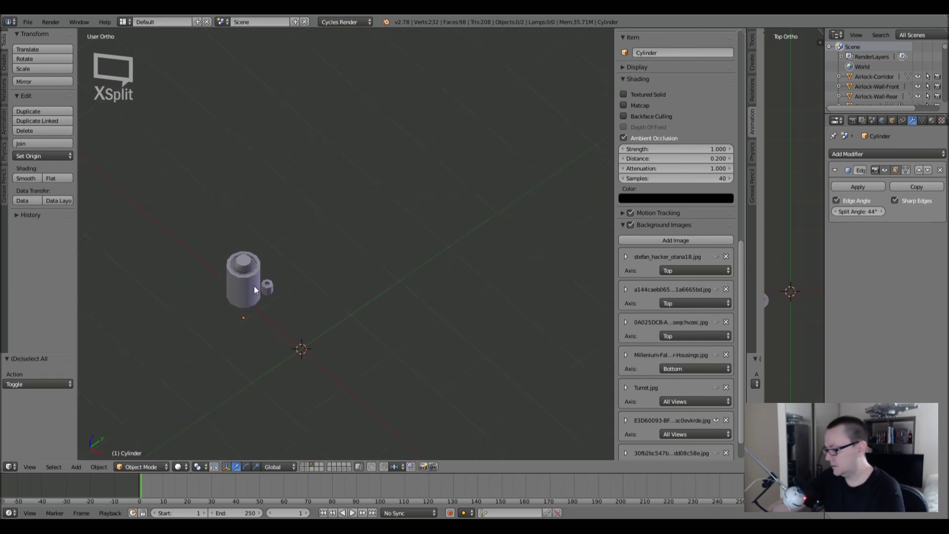
{"action": "key", "text": "KP_7"}
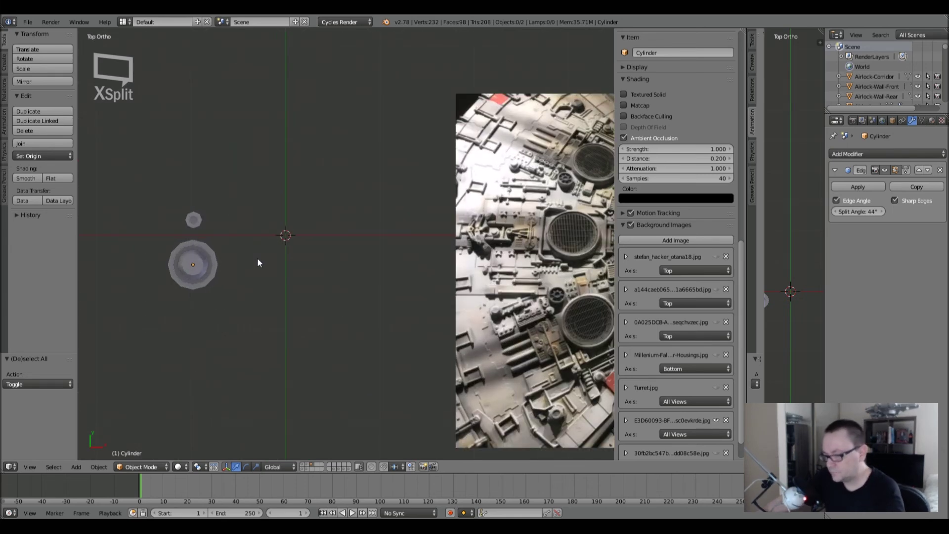
{"action": "key", "text": "shift+a"}
{"action": "mouse_move", "coordinate": [257, 259]}
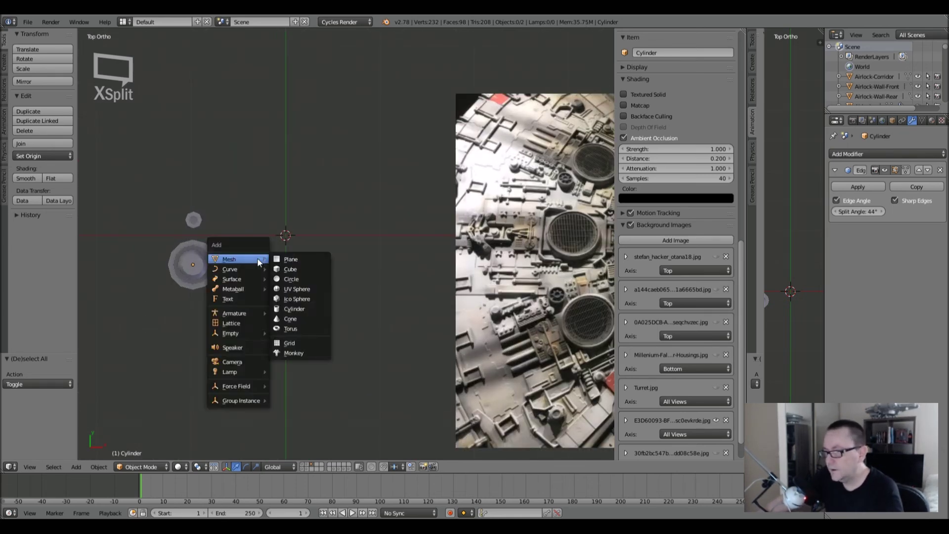
{"action": "left_click", "coordinate": [287, 307]}
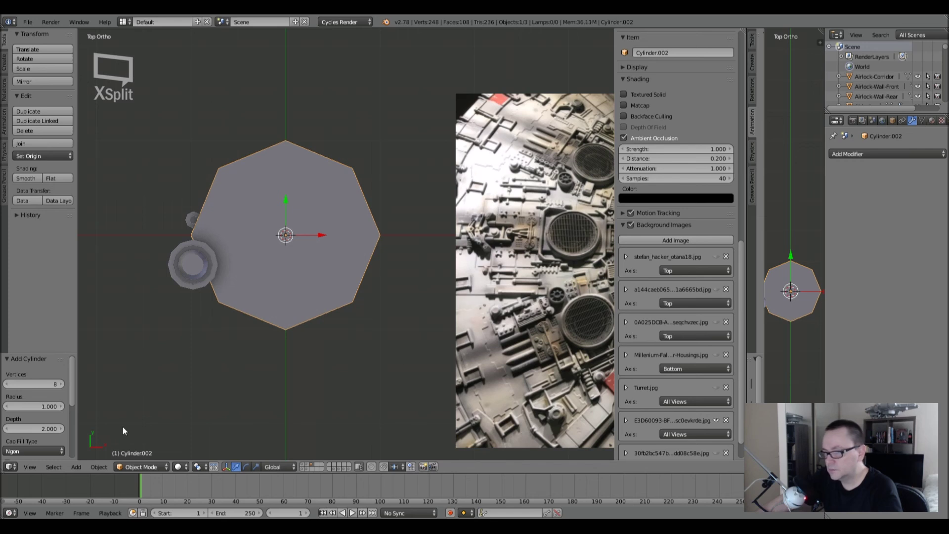
Set the new cylinder's vertex count to 12.
{"action": "left_click", "coordinate": [60, 384]}
{"action": "left_click", "coordinate": [60, 384]}
{"action": "left_click", "coordinate": [58, 385]}
{"action": "left_click", "coordinate": [59, 385]}
{"action": "left_click", "coordinate": [59, 385]}
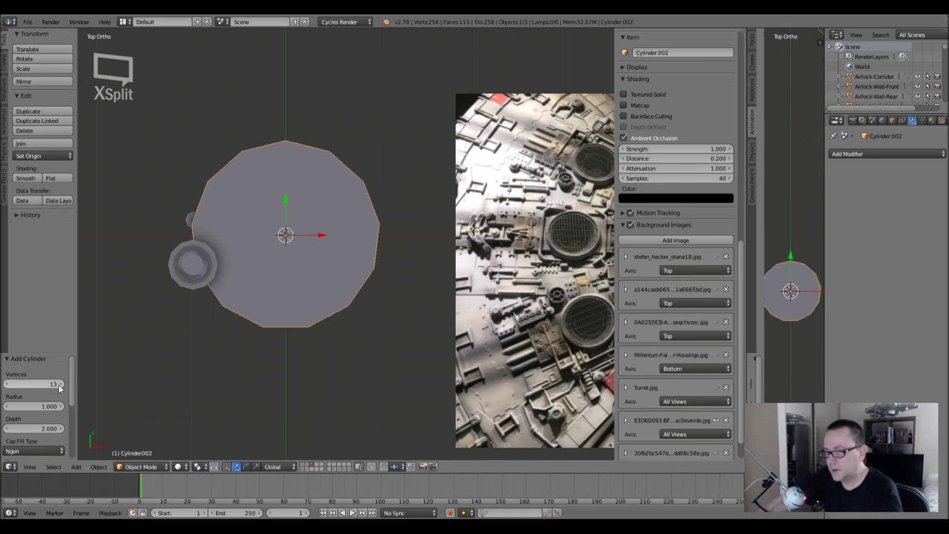
{"action": "left_click", "coordinate": [7, 384]}
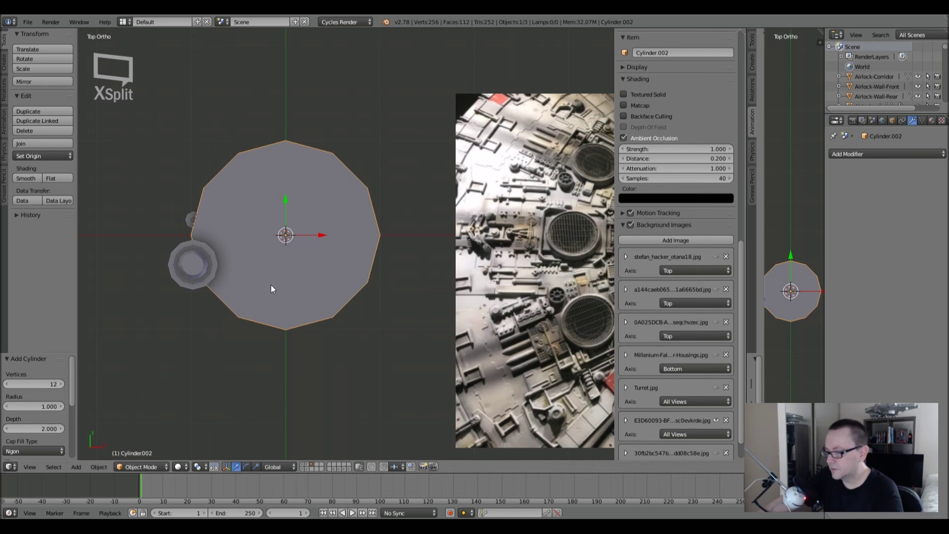
Move the cylinder clear of the two existing ones, scale it to about 0.324, and reposition it beside the larger one.
{"action": "key", "text": "g"}
{"action": "left_click", "coordinate": [363, 266]}
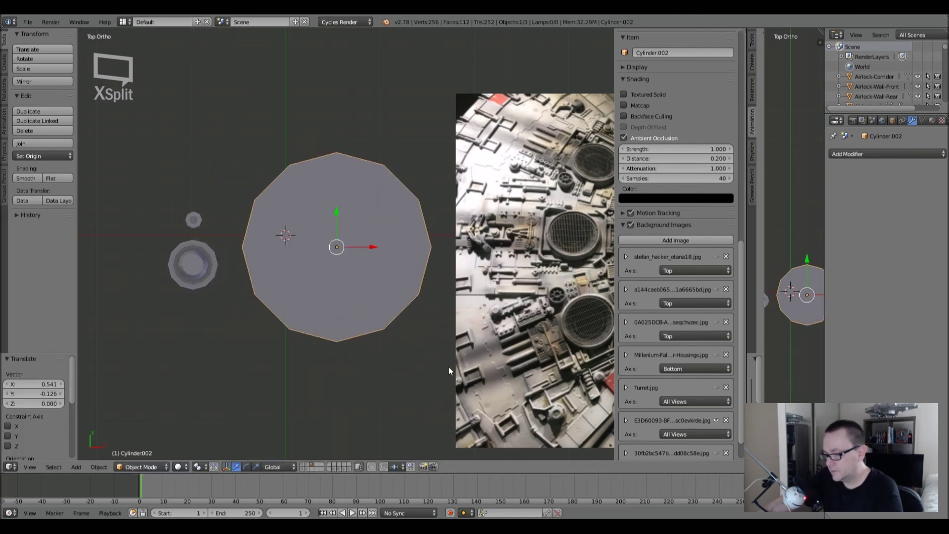
{"action": "key", "text": "s"}
{"action": "left_click", "coordinate": [372, 289]}
{"action": "key", "text": "g"}
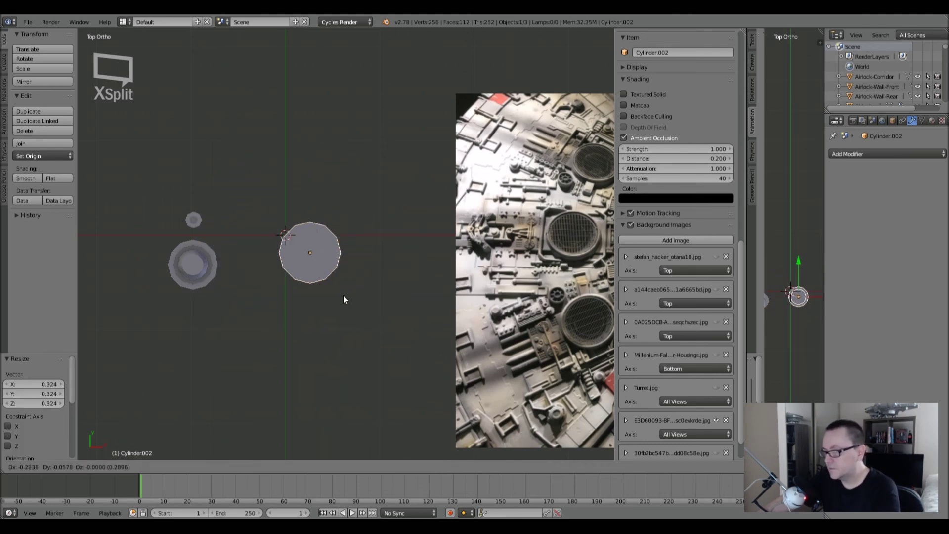
{"action": "left_click", "coordinate": [322, 308]}
In Edit Mode, select the cylinder's top face and inset it by about 0.134.
{"action": "scroll", "coordinate": [313, 297], "scroll_direction": "up", "scroll_amount": 6}
{"action": "key", "text": "Tab"}
{"action": "middle_click_drag", "start_coordinate": [268, 191], "coordinate": [329, 266], "text": "shift"}
{"action": "right_click", "coordinate": [316, 258]}
{"action": "key", "text": "KP_7"}
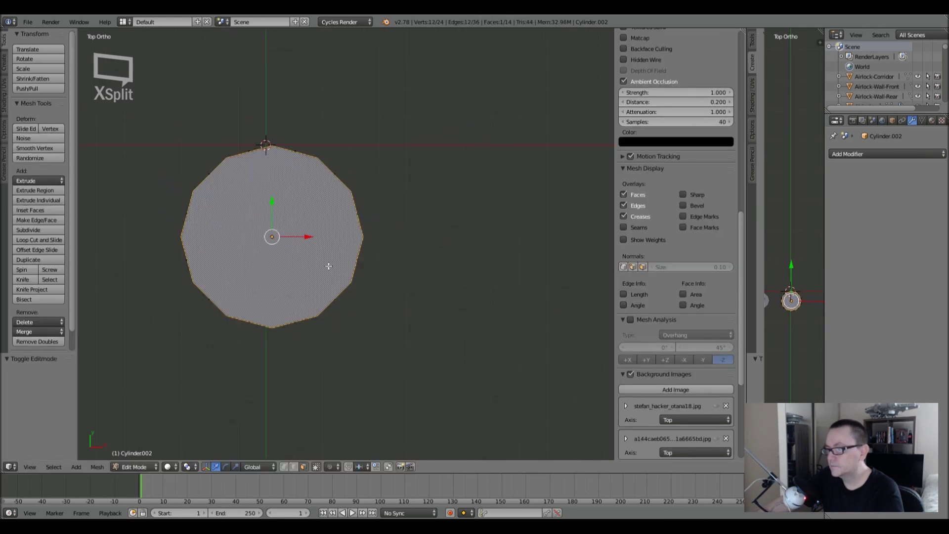
{"action": "key", "text": "i"}
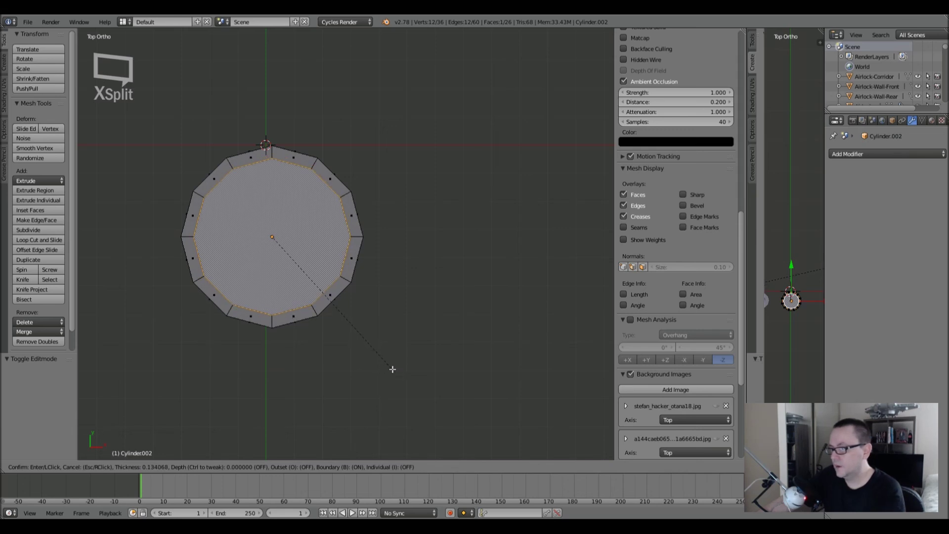
{"action": "left_click", "coordinate": [392, 369]}
Delete the cylinder's bottom face.
{"action": "middle_click_drag", "start_coordinate": [290, 257], "coordinate": [282, 377]}
{"action": "right_click", "coordinate": [272, 388]}
{"action": "key", "text": "x"}
{"action": "left_click", "coordinate": [257, 389]}
Extrude the inset top face about 0.203 downward to hollow out the cylinder's top.
{"action": "right_click", "coordinate": [271, 239]}
{"action": "middle_click_drag", "start_coordinate": [271, 239], "coordinate": [265, 187]}
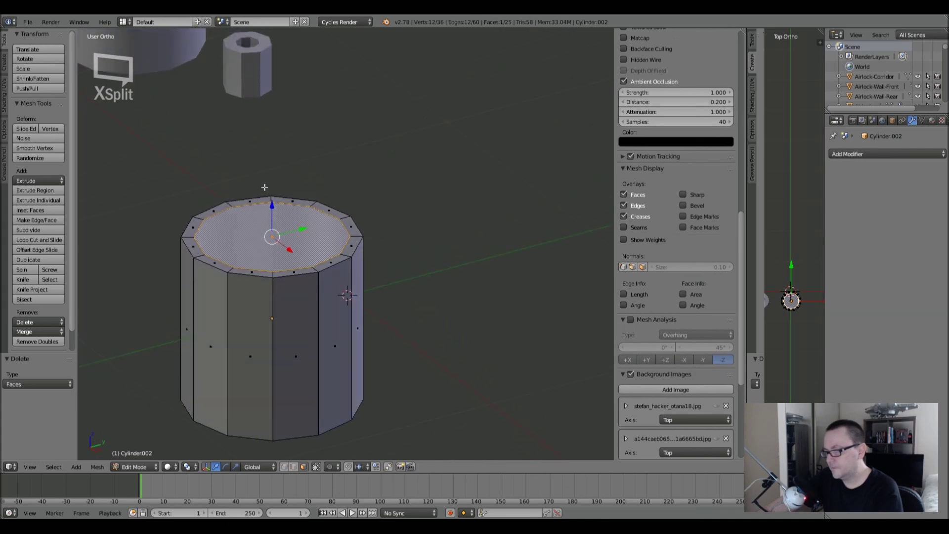
{"action": "key", "text": "e"}
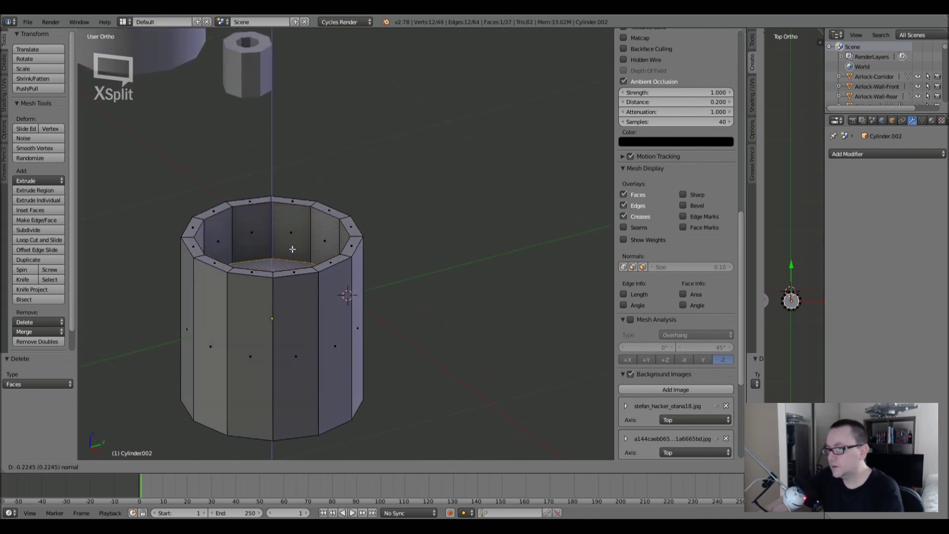
{"action": "left_click", "coordinate": [292, 244]}
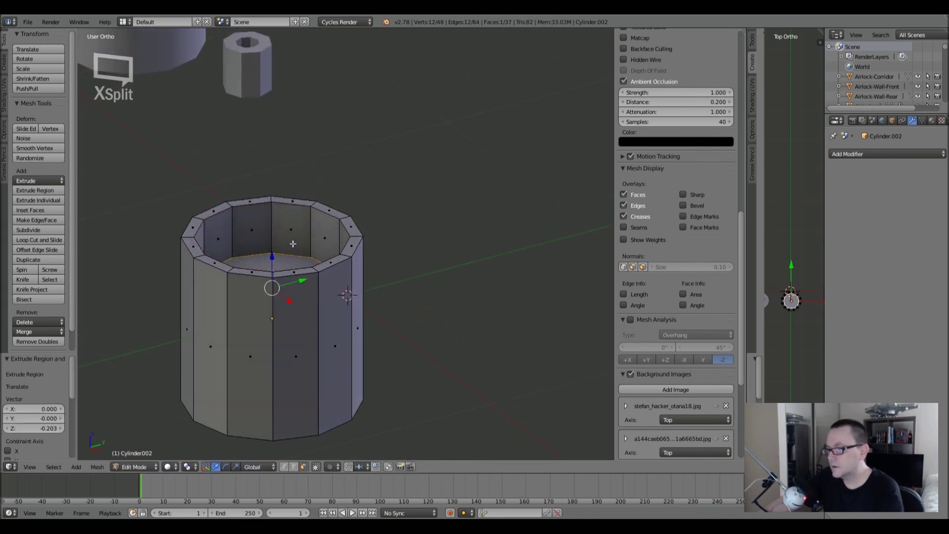
Compare the recess with the hull reference image, and raise its floor about 0.037 along Z.
{"action": "scroll", "coordinate": [437, 321], "scroll_direction": "down", "scroll_amount": 3}
{"action": "scroll", "coordinate": [437, 322], "scroll_direction": "down", "scroll_amount": 4}
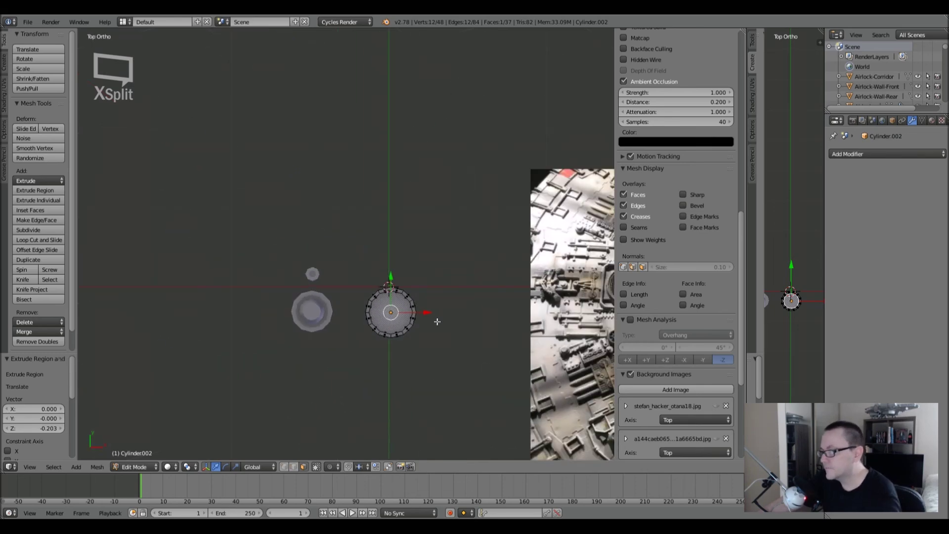
{"action": "middle_click_drag", "start_coordinate": [533, 322], "coordinate": [633, 328], "text": "shift"}
{"action": "scroll", "coordinate": [449, 331], "scroll_direction": "up", "scroll_amount": 4}
{"action": "middle_click_drag", "start_coordinate": [419, 330], "coordinate": [336, 328], "text": "shift"}
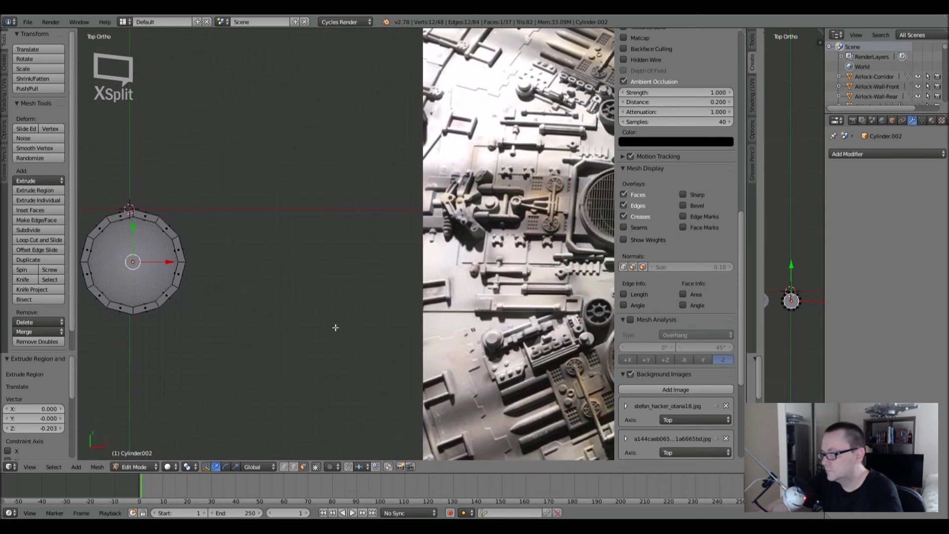
{"action": "middle_click_drag", "start_coordinate": [337, 328], "coordinate": [341, 328], "text": "shift"}
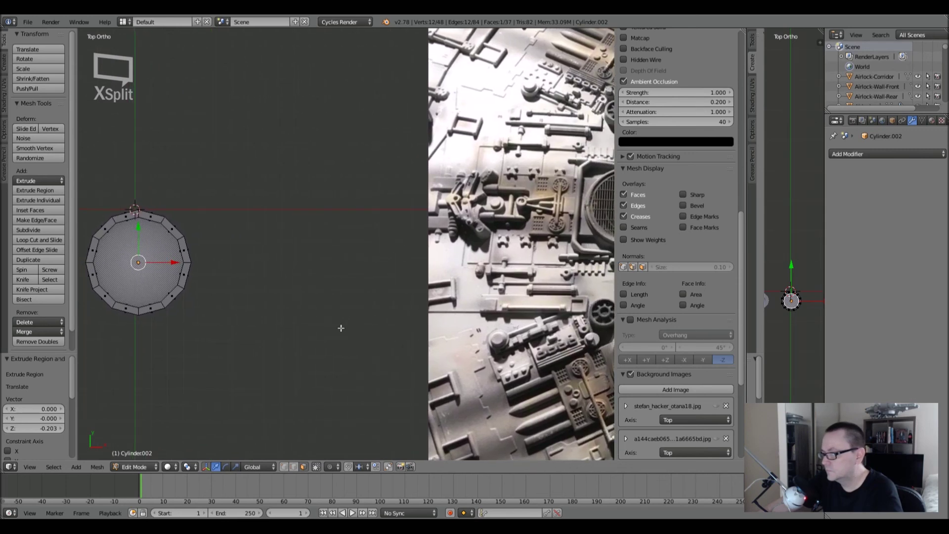
{"action": "middle_click_drag", "start_coordinate": [264, 360], "coordinate": [275, 291]}
{"action": "scroll", "coordinate": [250, 243], "scroll_direction": "up", "scroll_amount": 3}
{"action": "key", "text": "g"}
{"action": "key", "text": "z"}
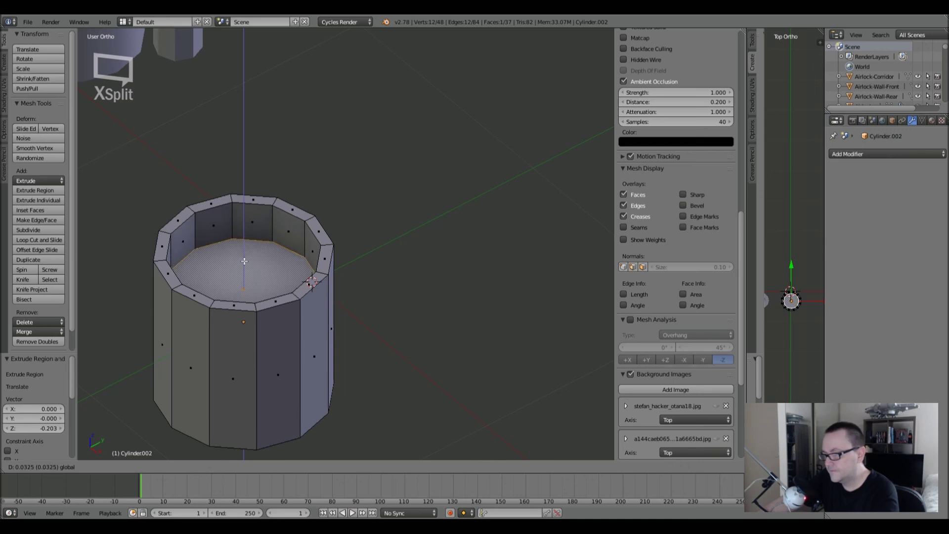
{"action": "left_click", "coordinate": [244, 261]}
Inset the recess floor by about 0.402 and extrude the inner face about 0.200 upward as a central core.
{"action": "key", "text": "i"}
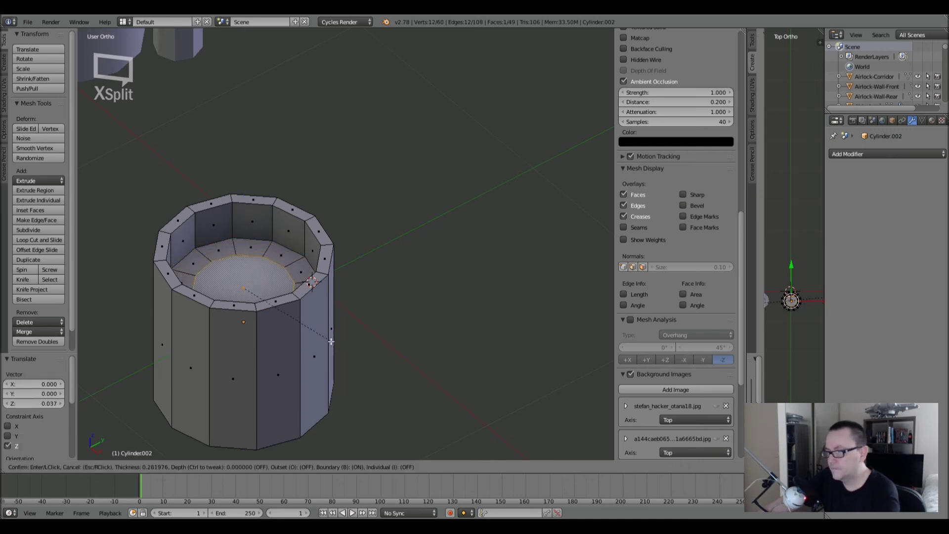
{"action": "left_click", "coordinate": [297, 332]}
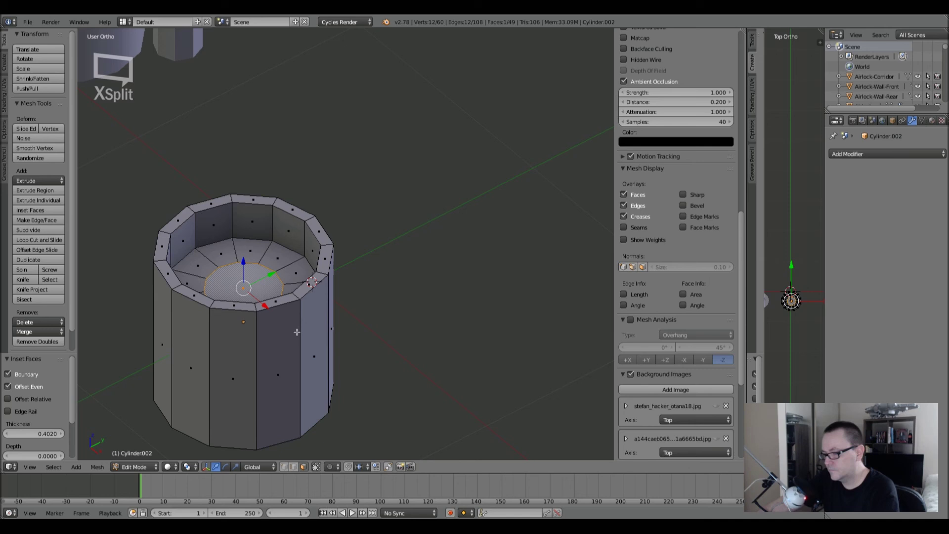
{"action": "key", "text": "e"}
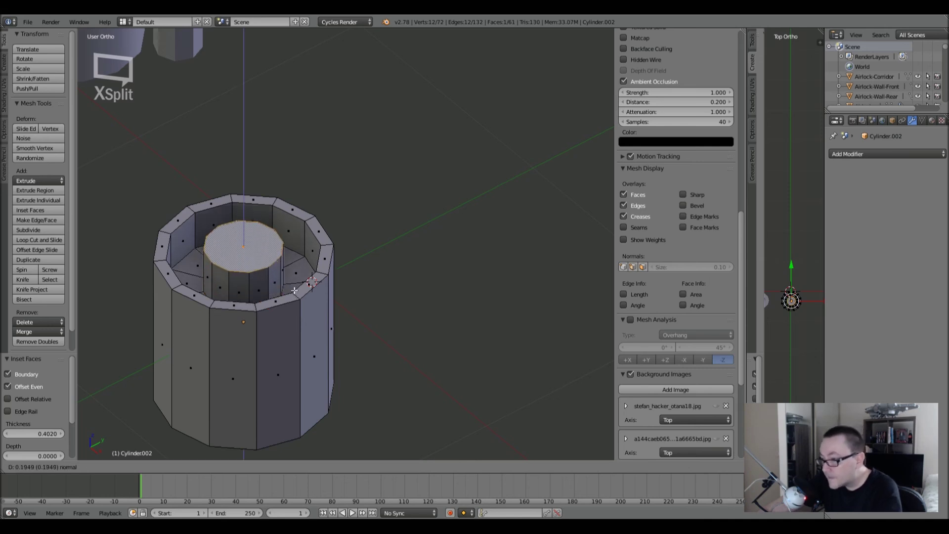
{"action": "left_click", "coordinate": [294, 289]}
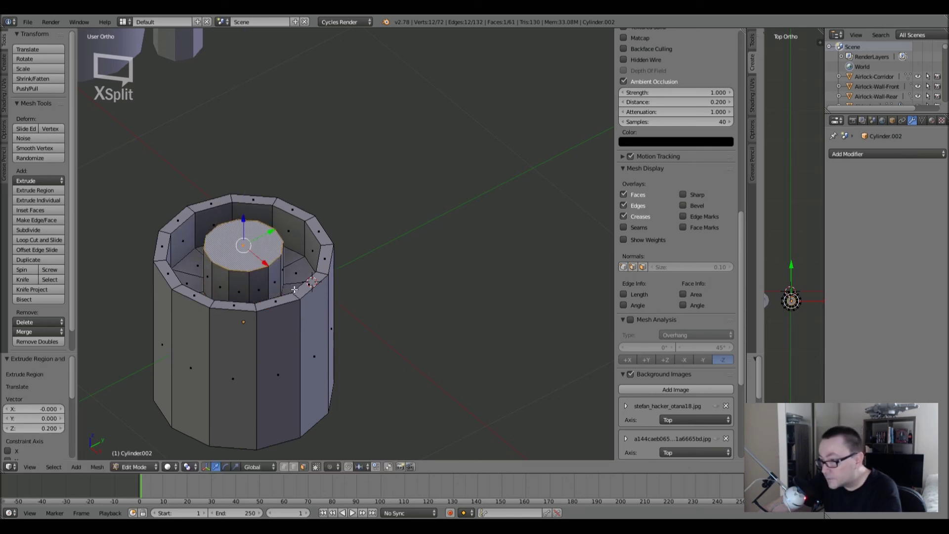
Inset the core's top face by about 0.192, extrude it about 0.065 downward, and return to Object Mode.
{"action": "key", "text": "i"}
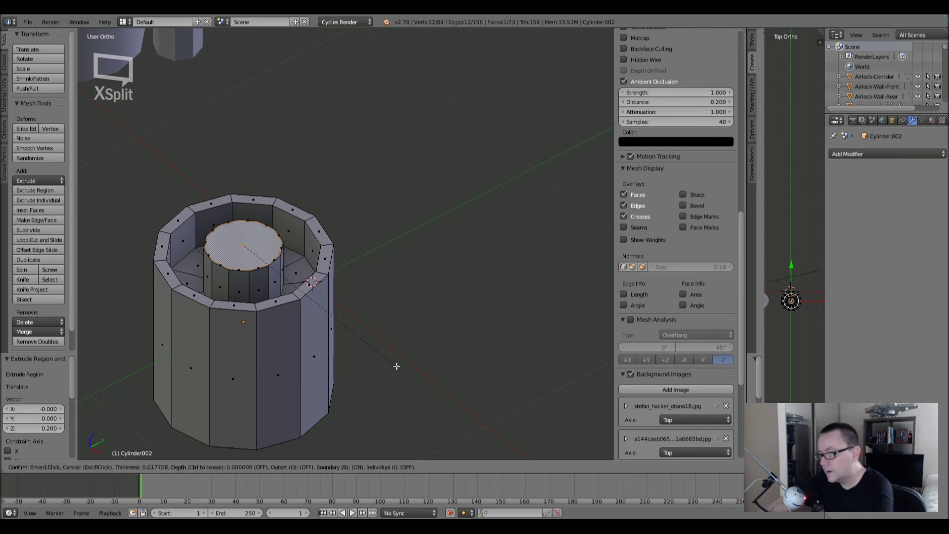
{"action": "left_click", "coordinate": [351, 344]}
{"action": "key", "text": "e"}
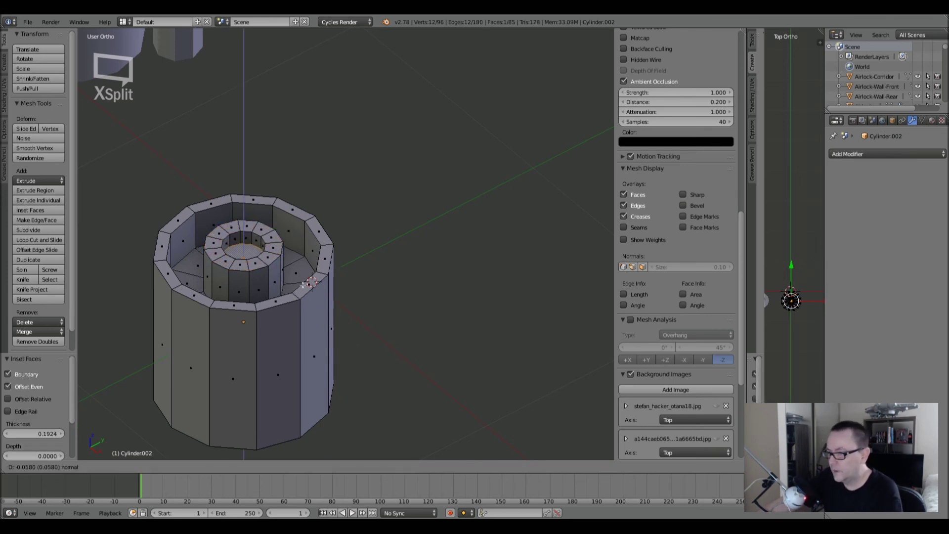
{"action": "left_click", "coordinate": [303, 286]}
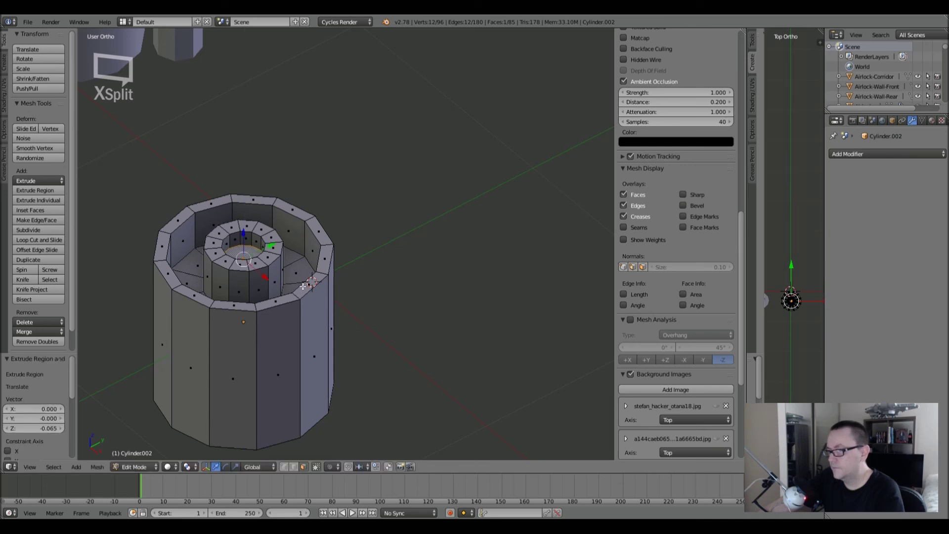
{"action": "key", "text": "Tab"}
{"action": "scroll", "coordinate": [302, 274], "scroll_direction": "down", "scroll_amount": 2}
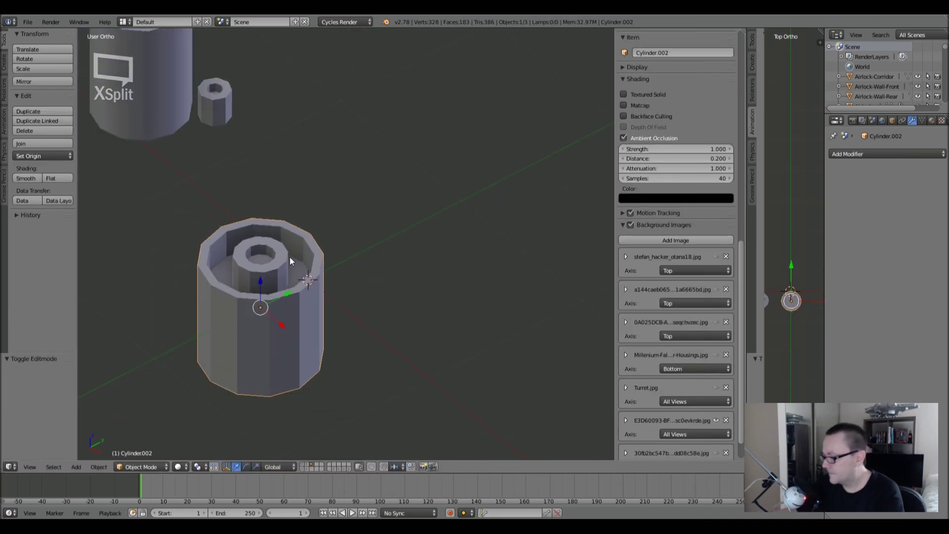
Try to extrude one side face of the core outward toward the outer wall and scale its end.
{"action": "key", "text": "KP_7"}
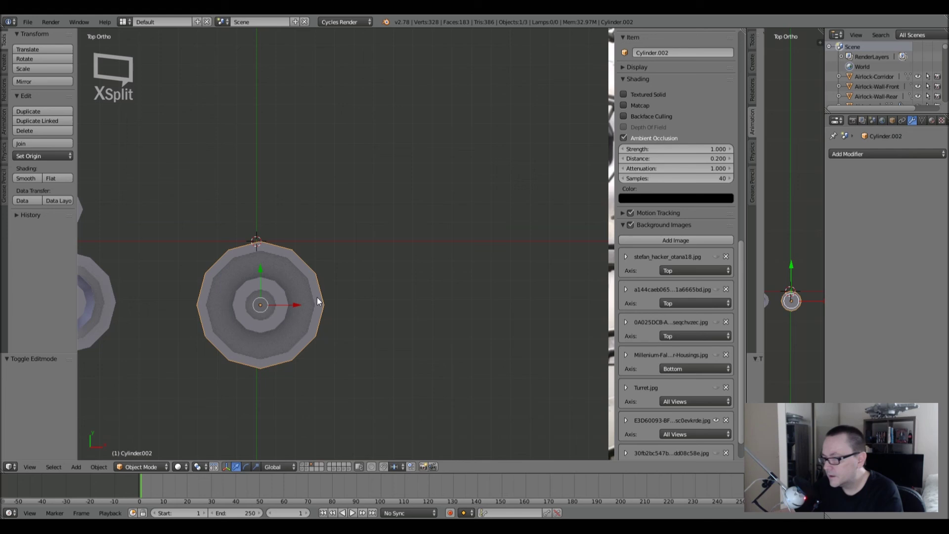
{"action": "scroll", "coordinate": [318, 304], "scroll_direction": "up", "scroll_amount": 4}
{"action": "key", "text": "Tab"}
{"action": "middle_click_drag", "start_coordinate": [242, 309], "coordinate": [150, 270]}
{"action": "right_click", "coordinate": [182, 303]}
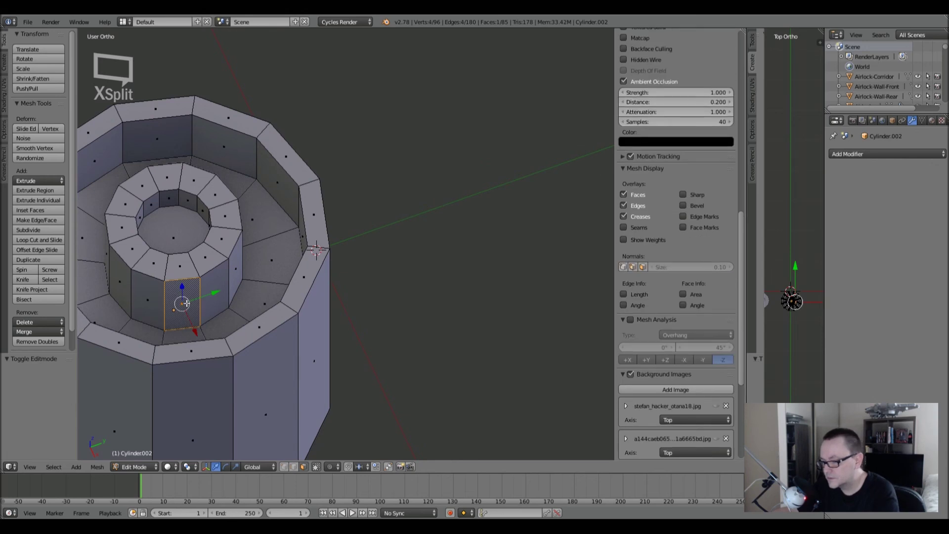
{"action": "key", "text": "KP_7"}
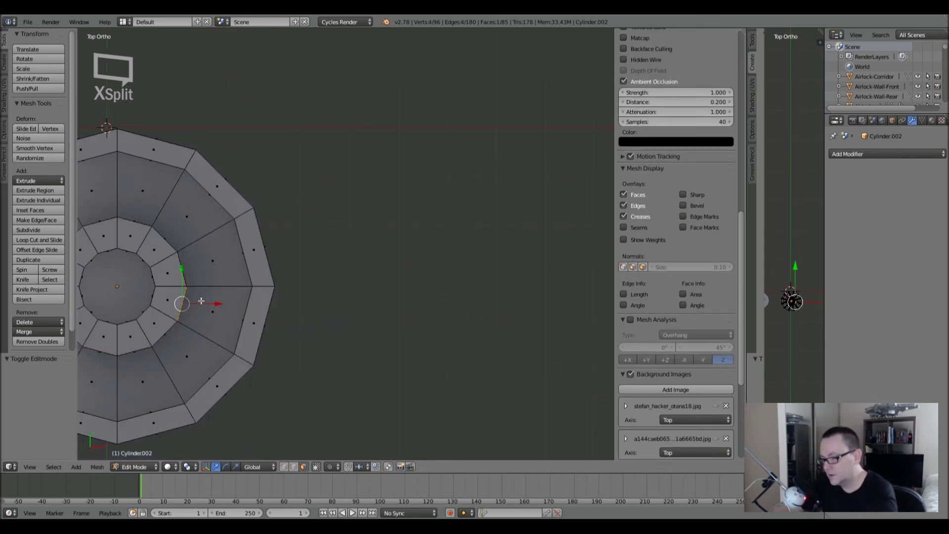
{"action": "key", "text": "e"}
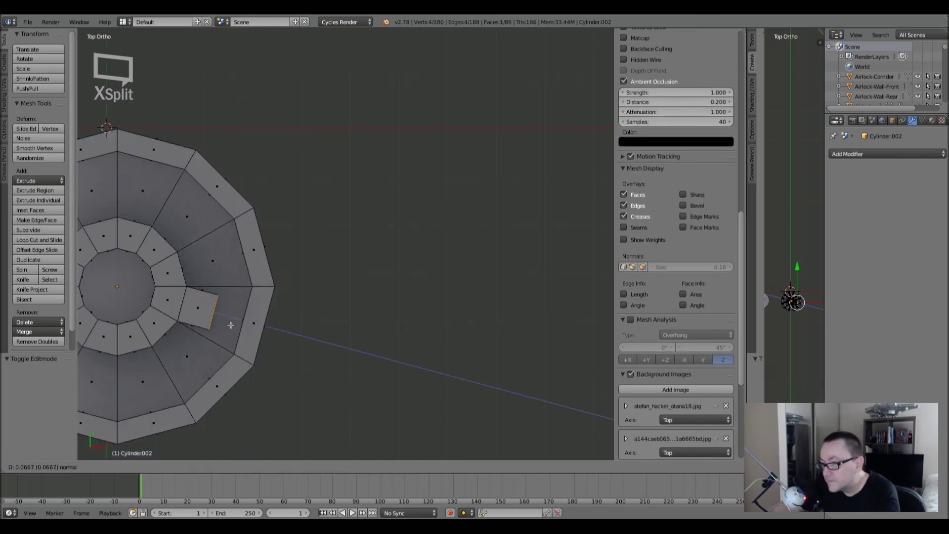
{"action": "left_click", "coordinate": [259, 341]}
{"action": "key", "text": "s"}
{"action": "left_click", "coordinate": [261, 361]}
{"action": "scroll", "coordinate": [255, 359], "scroll_direction": "down", "scroll_amount": 2}
{"action": "middle_click_drag", "start_coordinate": [253, 358], "coordinate": [247, 312]}
{"action": "key", "text": "ctrl+z"}
{"action": "key", "text": "ctrl+z"}
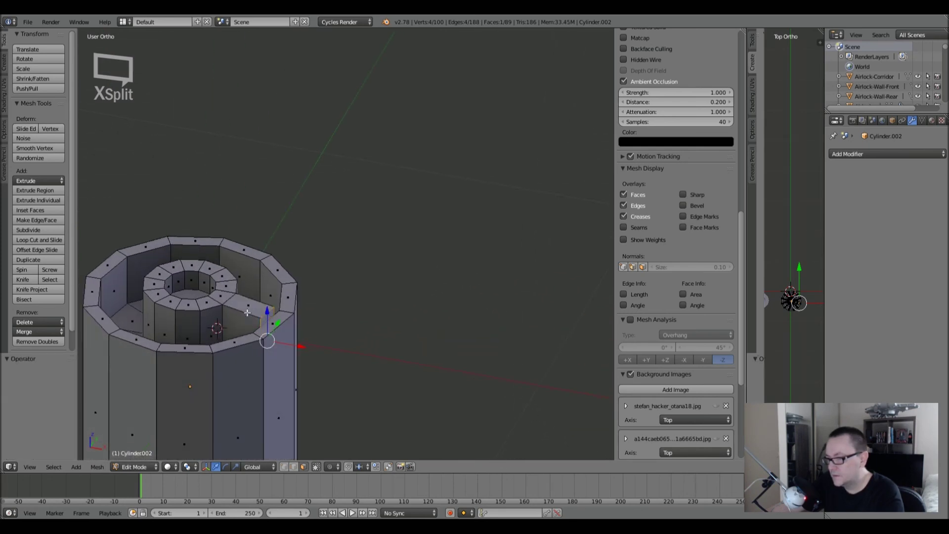
{"action": "key", "text": "a"}
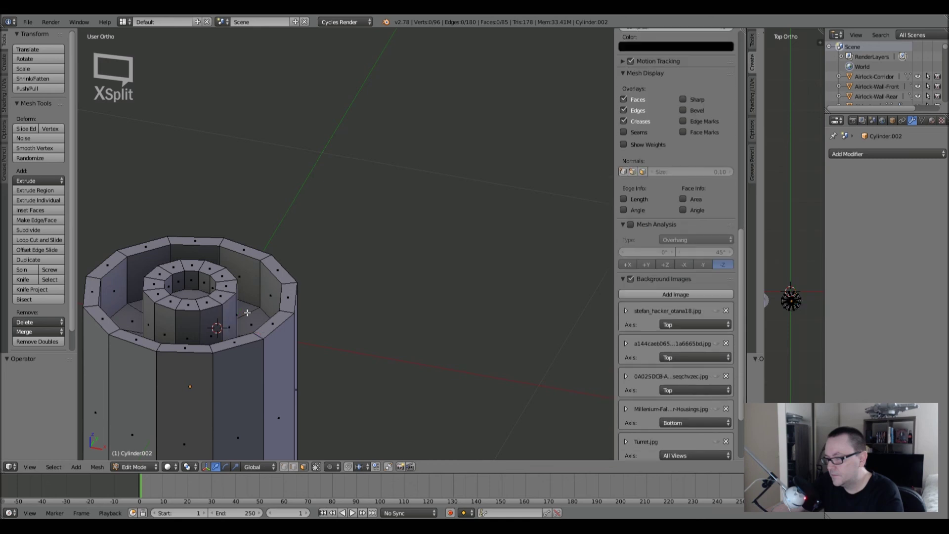
Add a single loop cut around the core's outer side in wireframe front view, slide it near the top edge, and restore solid shading.
{"action": "middle_click_drag", "start_coordinate": [196, 318], "coordinate": [241, 314]}
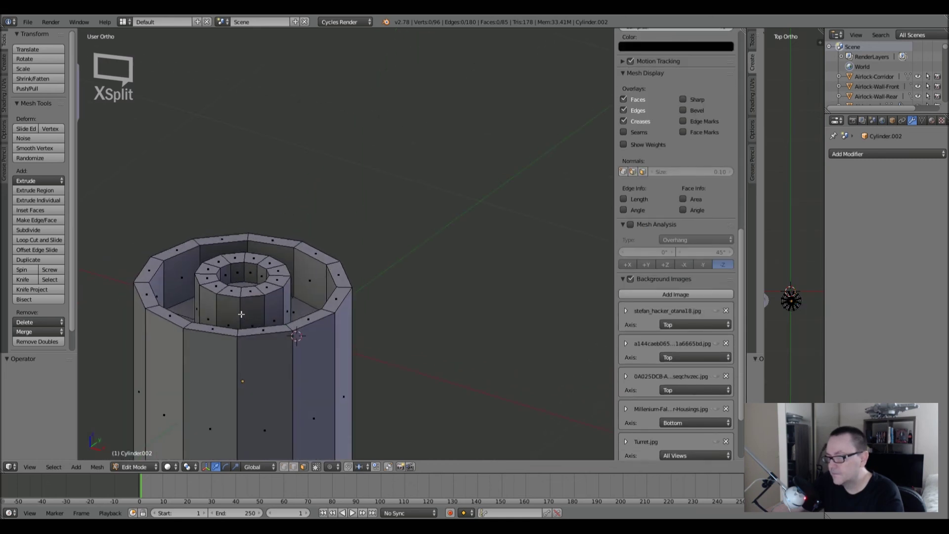
{"action": "key", "text": "KP_1"}
{"action": "scroll", "coordinate": [129, 348], "scroll_direction": "down", "scroll_amount": 7}
{"action": "middle_click_drag", "start_coordinate": [132, 352], "coordinate": [412, 251], "text": "shift"}
{"action": "scroll", "coordinate": [288, 395], "scroll_direction": "up", "scroll_amount": 1}
{"action": "scroll", "coordinate": [288, 395], "scroll_direction": "up", "scroll_amount": 5}
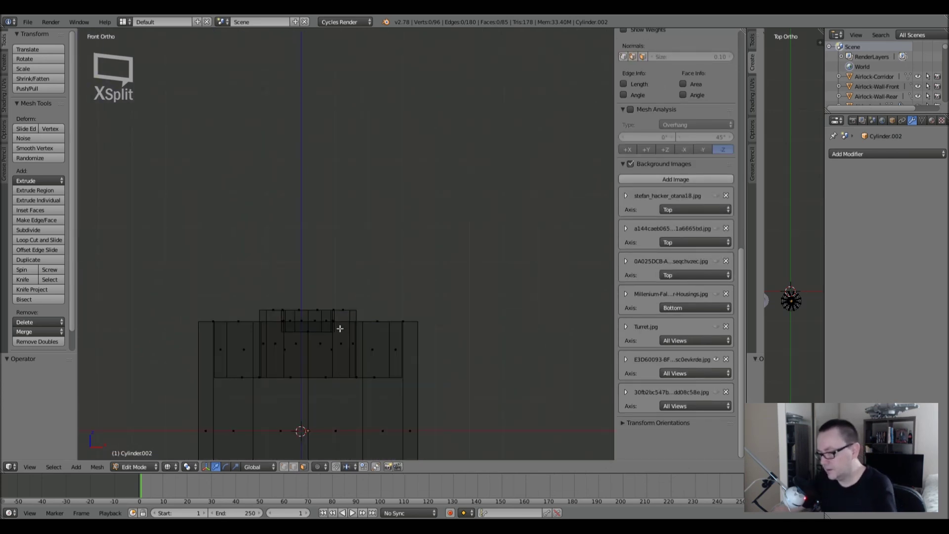
{"action": "key", "text": "ctrl+r"}
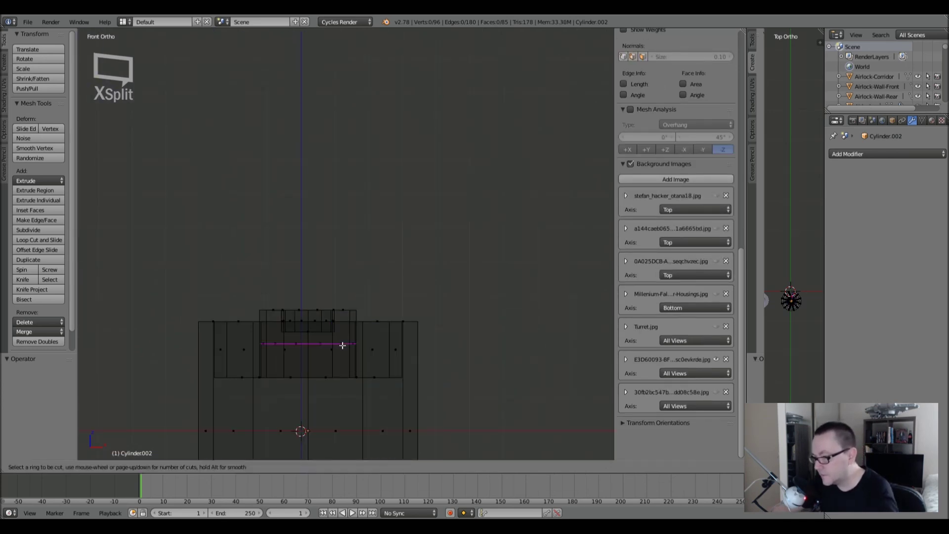
{"action": "left_click", "coordinate": [344, 348]}
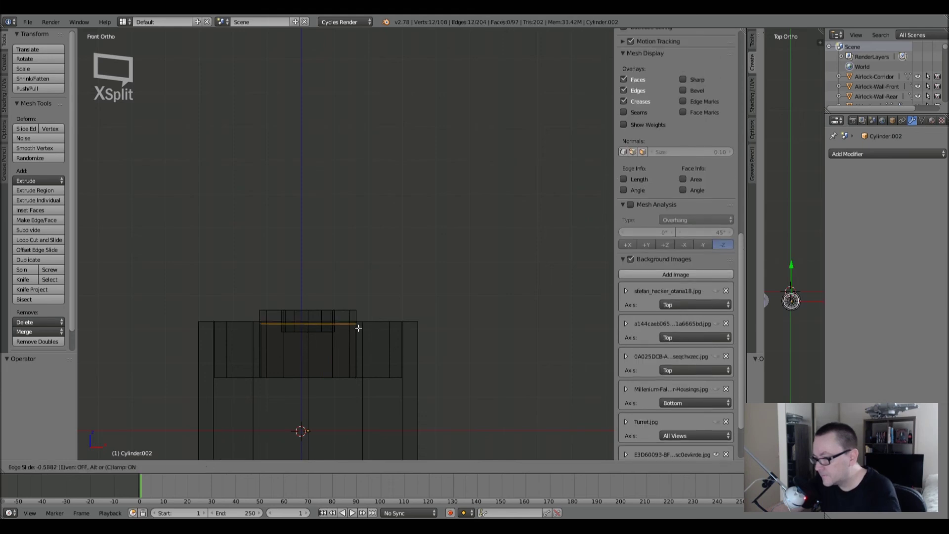
{"action": "left_click", "coordinate": [365, 304]}
{"action": "mouse_move", "coordinate": [368, 327]}
{"action": "middle_mouse_down"}
{"action": "mouse_move", "coordinate": [346, 339]}
{"action": "mouse_move", "coordinate": [331, 391]}
{"action": "middle_mouse_up"}
{"action": "key", "text": "z"}
Extrude six alternating faces on the core's lower side band outward by about 0.402 with Shrink/Fatten to form spokes reaching the outer wall.
{"action": "left_click", "coordinate": [303, 466]}
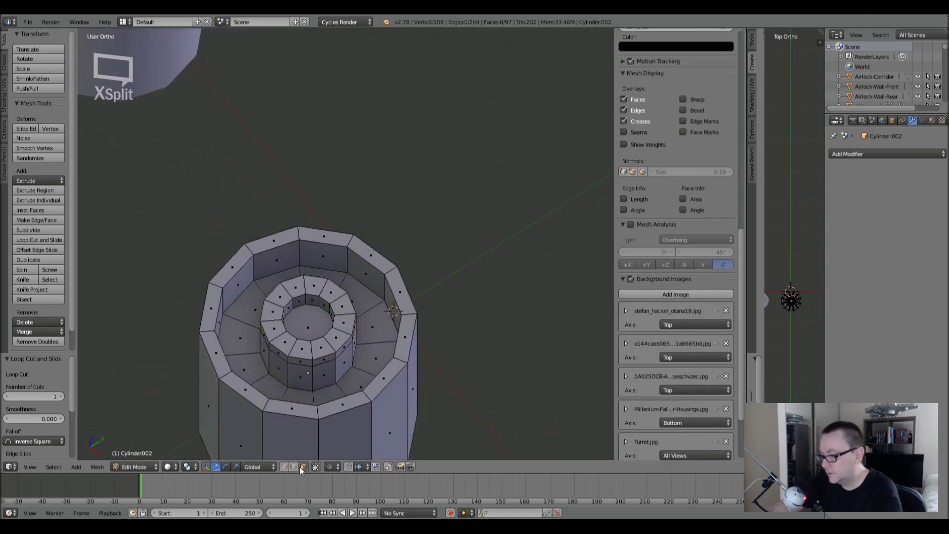
{"action": "right_click", "coordinate": [317, 368]}
{"action": "middle_click_drag", "start_coordinate": [316, 368], "coordinate": [297, 369]}
{"action": "key", "text": "KP_7"}
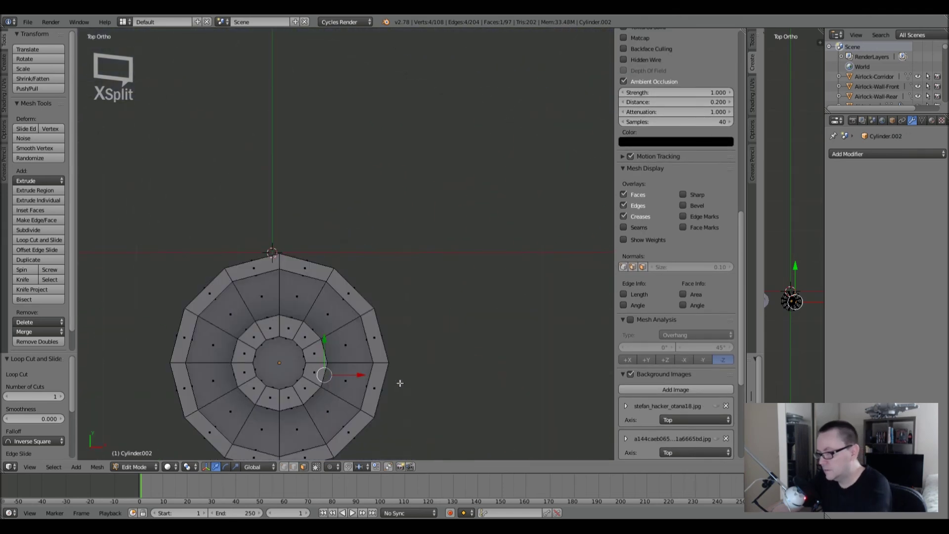
{"action": "key", "text": "ctrl+KP_4"}
{"action": "middle_click_drag", "start_coordinate": [342, 332], "coordinate": [342, 362]}
{"action": "right_click", "coordinate": [315, 334], "text": "shift"}
{"action": "right_click", "coordinate": [271, 346], "text": "shift"}
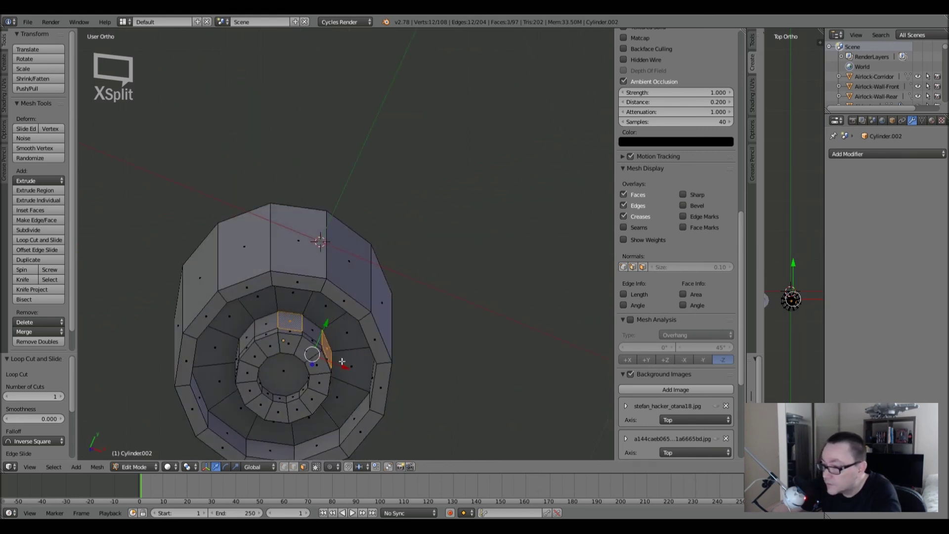
{"action": "right_click", "coordinate": [247, 332], "text": "shift"}
{"action": "middle_click_drag", "start_coordinate": [247, 332], "coordinate": [343, 352]}
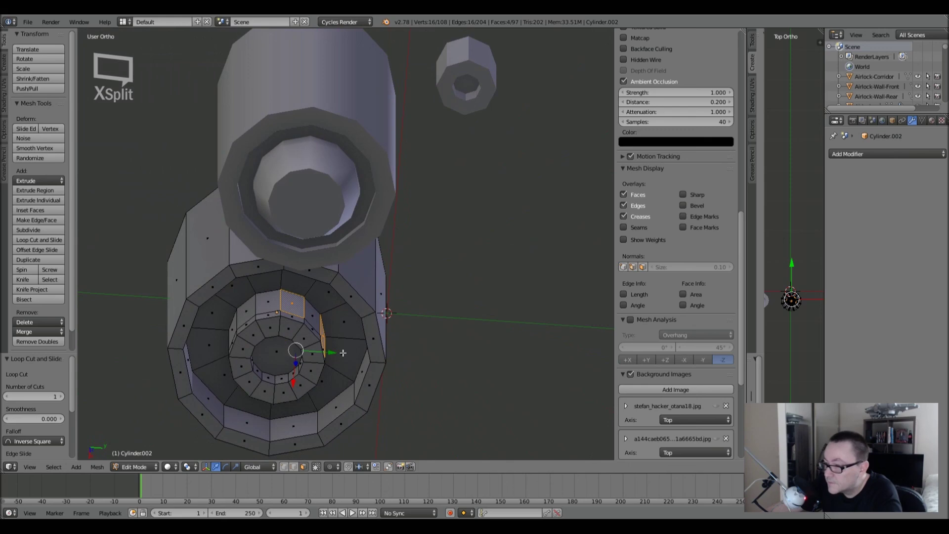
{"action": "right_click", "coordinate": [245, 309], "text": "shift"}
{"action": "middle_click_drag", "start_coordinate": [245, 309], "coordinate": [307, 313]}
{"action": "right_click", "coordinate": [274, 295], "text": "shift"}
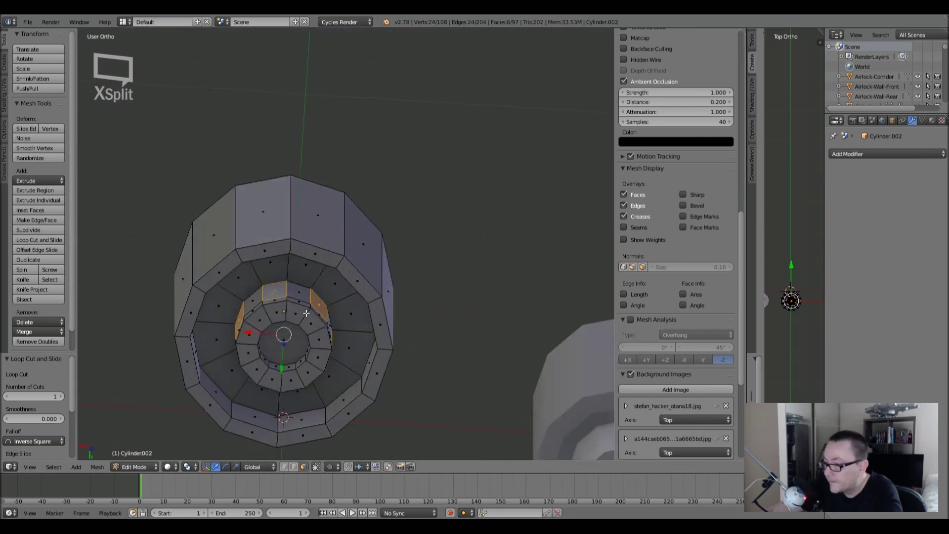
{"action": "key", "text": "KP_7"}
{"action": "key", "text": "e"}
{"action": "right_click", "coordinate": [339, 328]}
{"action": "key", "text": "alt+s"}
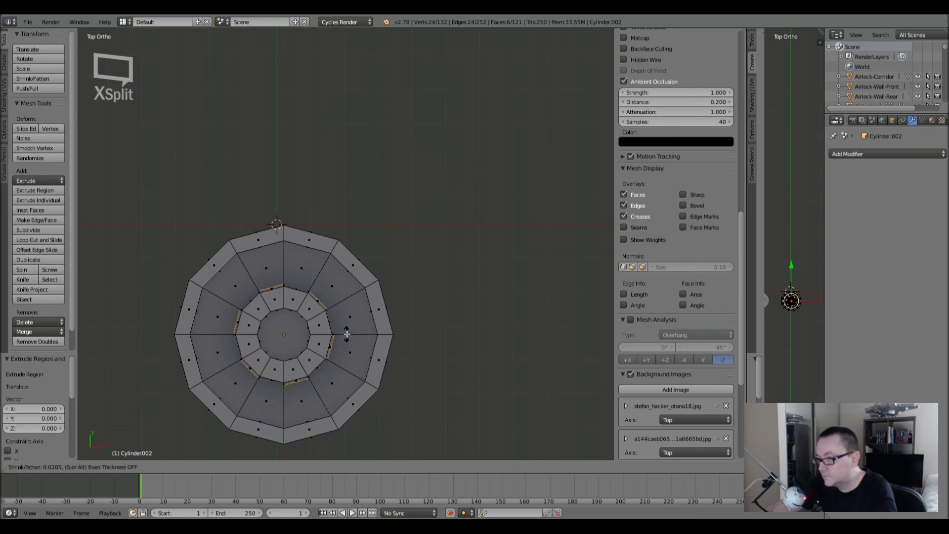
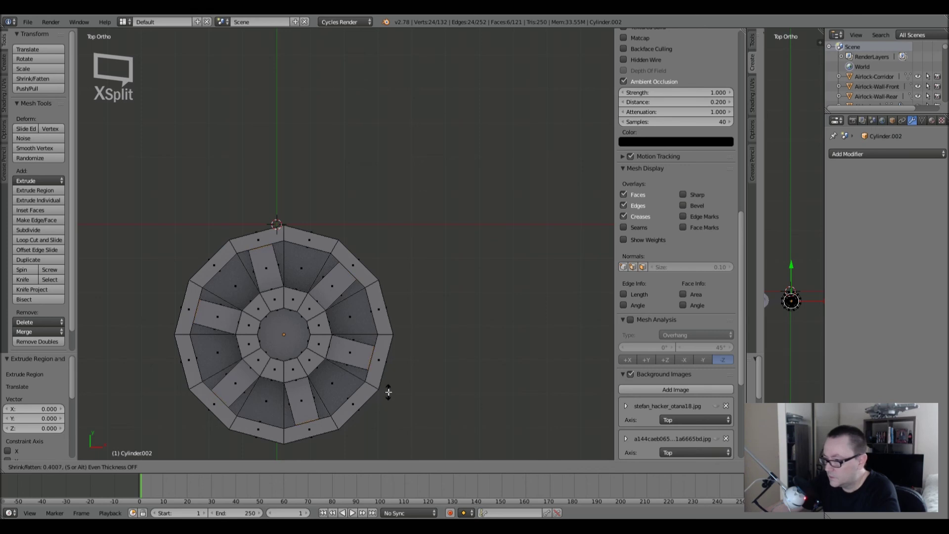
{"action": "left_click", "coordinate": [390, 393]}
Lower the outer top edges of the six spokes by about 0.051 along Z so the spokes slope down from the core.
{"action": "mouse_move", "coordinate": [388, 392]}
{"action": "middle_mouse_down"}
{"action": "mouse_move", "coordinate": [366, 341]}
{"action": "mouse_move", "coordinate": [407, 337]}
{"action": "mouse_move", "coordinate": [386, 341]}
{"action": "mouse_move", "coordinate": [394, 359]}
{"action": "mouse_move", "coordinate": [408, 359]}
{"action": "mouse_move", "coordinate": [375, 356]}
{"action": "mouse_move", "coordinate": [387, 251]}
{"action": "middle_mouse_up"}
{"action": "left_click", "coordinate": [292, 467]}
{"action": "key", "text": "z"}
{"action": "key", "text": "KP_1"}
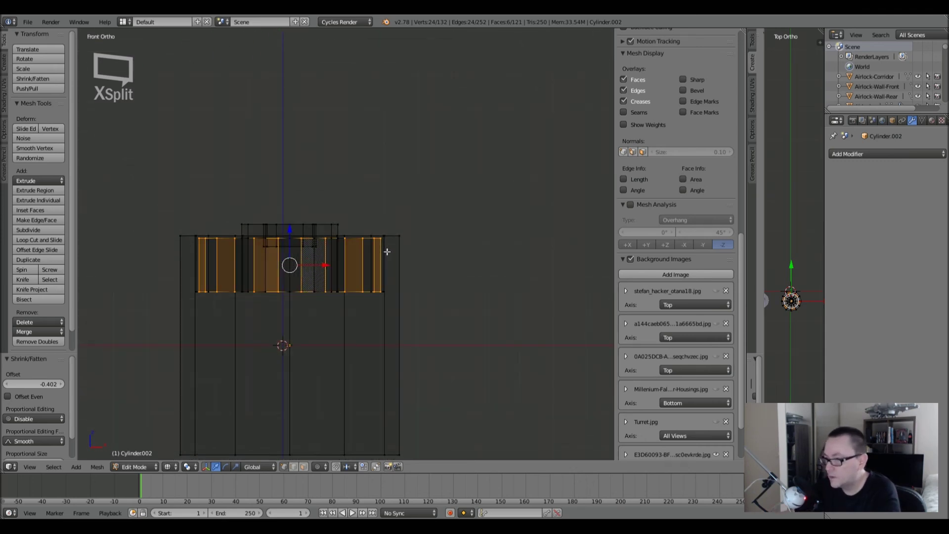
{"action": "key", "text": "b"}
{"action": "middle_click_drag", "start_coordinate": [172, 281], "coordinate": [491, 339]}
{"action": "key", "text": "z"}
{"action": "middle_click_drag", "start_coordinate": [291, 163], "coordinate": [290, 210]}
{"action": "key", "text": "g"}
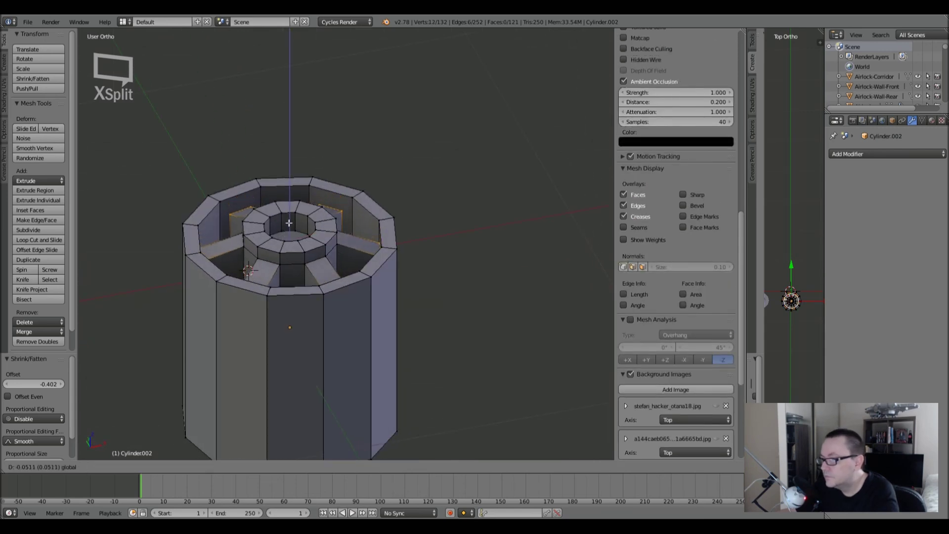
{"action": "left_click", "coordinate": [289, 223]}
{"action": "middle_click_drag", "start_coordinate": [289, 223], "coordinate": [327, 246]}
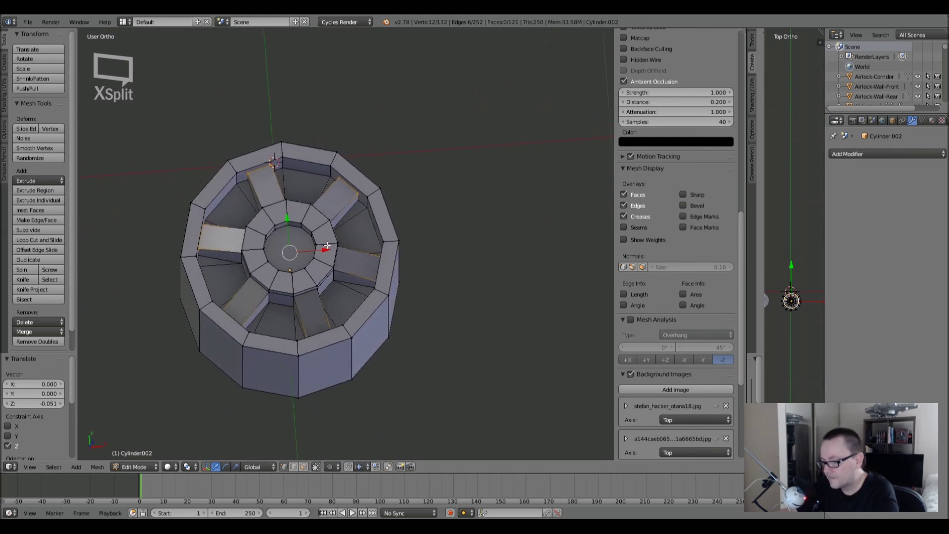
{"action": "key", "text": "ctrl+alt+s"}
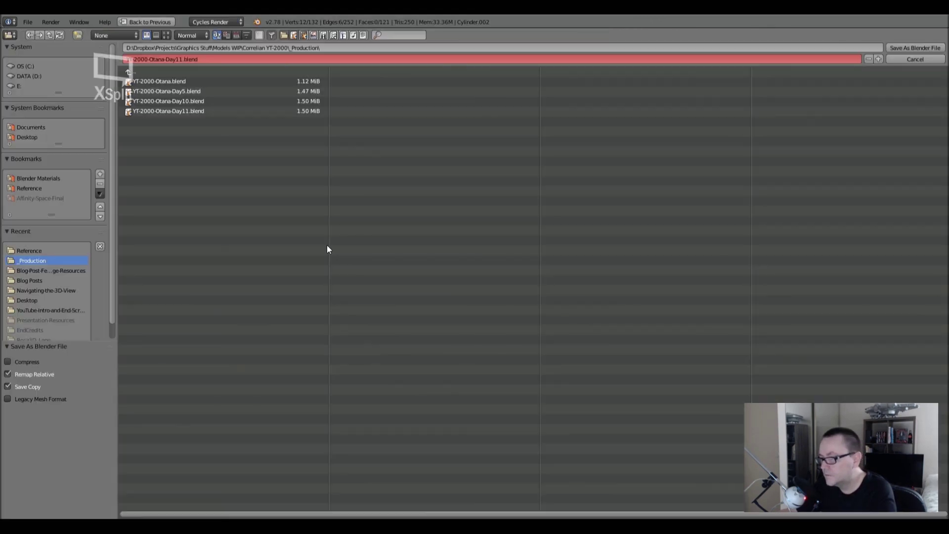
{"action": "left_click", "coordinate": [915, 59]}
{"action": "key", "text": "alt+s"}
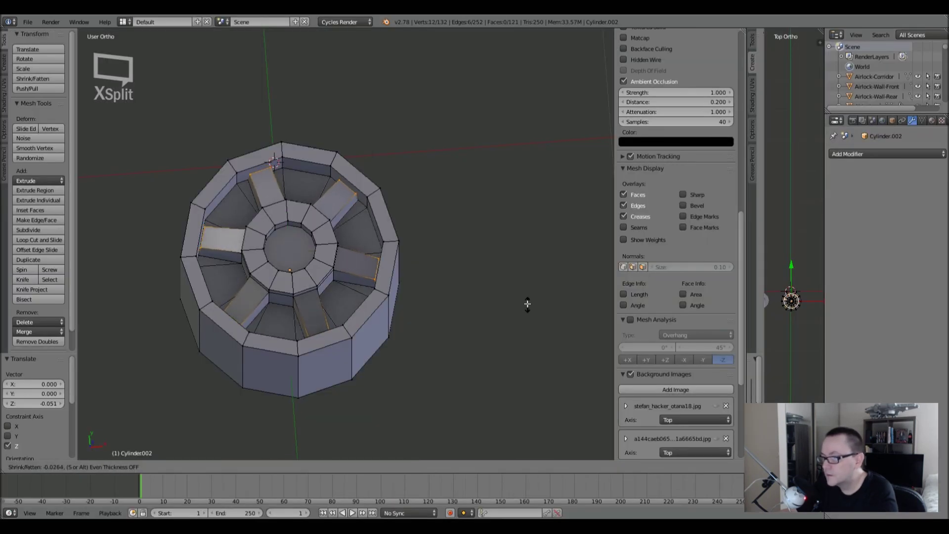
{"action": "right_click", "coordinate": [529, 304]}
Try pulling the spokes' outer top edges away from the wall with Shrink/Fatten and return to Object Mode.
{"action": "key", "text": "KP_7"}
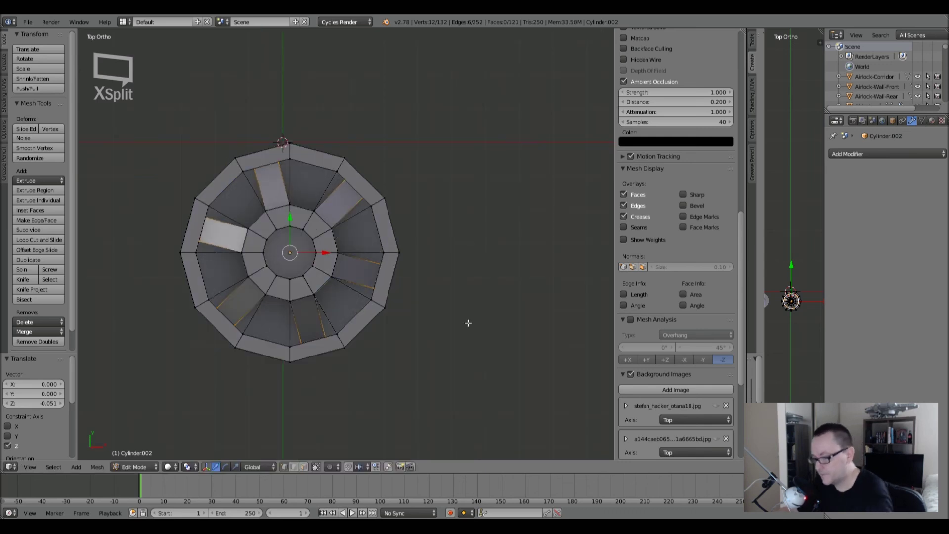
{"action": "key", "text": "alt+s"}
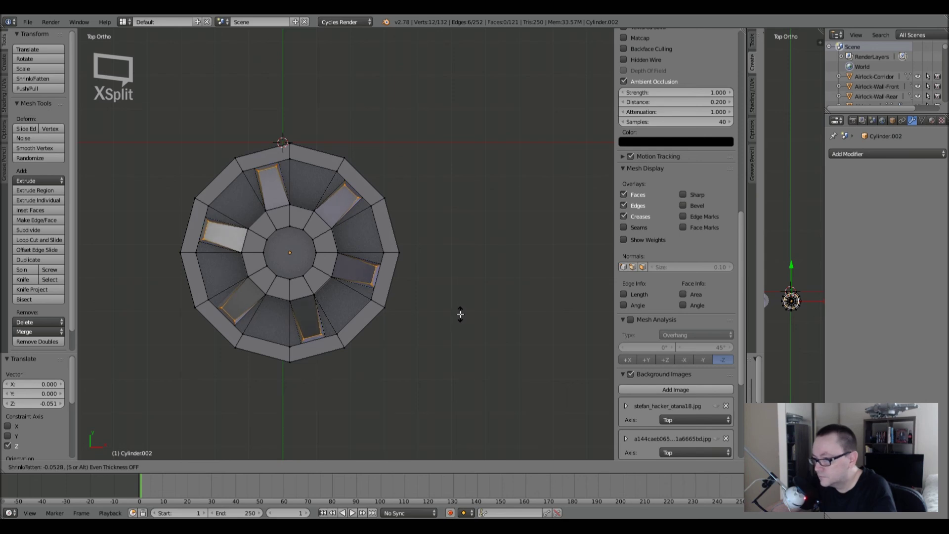
{"action": "left_click", "coordinate": [460, 315]}
{"action": "key", "text": "Tab"}
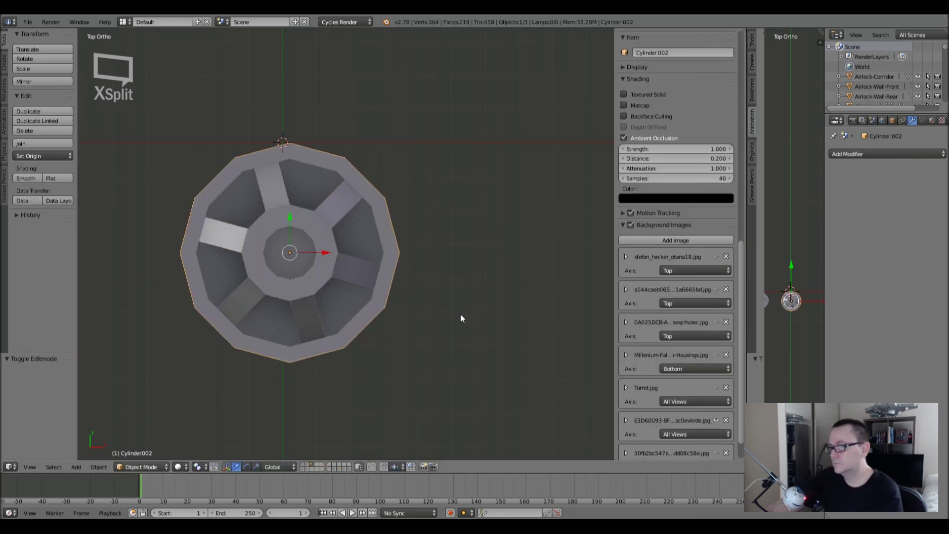
{"action": "scroll", "coordinate": [453, 346], "scroll_direction": "down", "scroll_amount": 4}
{"action": "middle_click_drag", "start_coordinate": [448, 351], "coordinate": [373, 268]}
{"action": "scroll", "coordinate": [373, 268], "scroll_direction": "up", "scroll_amount": 4}
{"action": "middle_click_drag", "start_coordinate": [347, 233], "coordinate": [327, 222]}
Raise the spokes' top faces together with the core's upper ring by about 0.035 along Z, and return to Object Mode.
{"action": "key", "text": "Tab"}
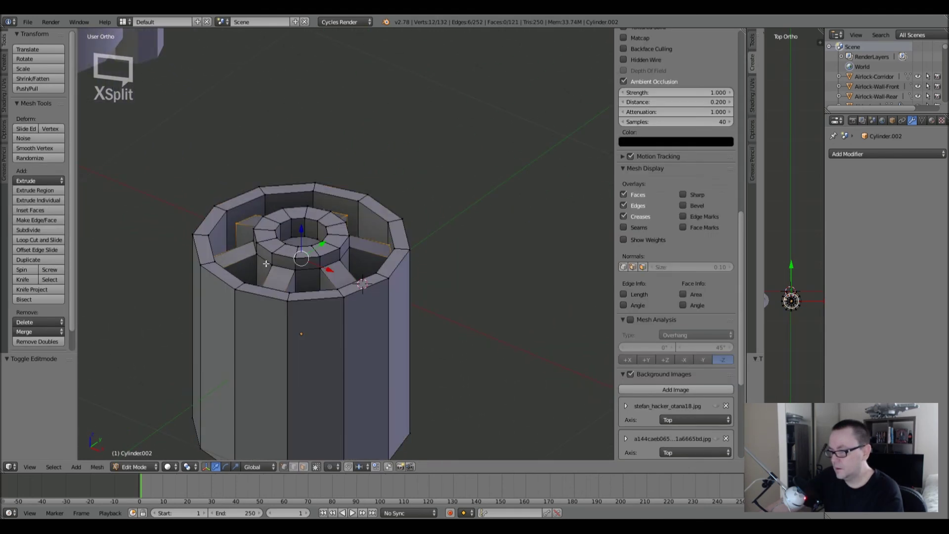
{"action": "left_click", "coordinate": [304, 468]}
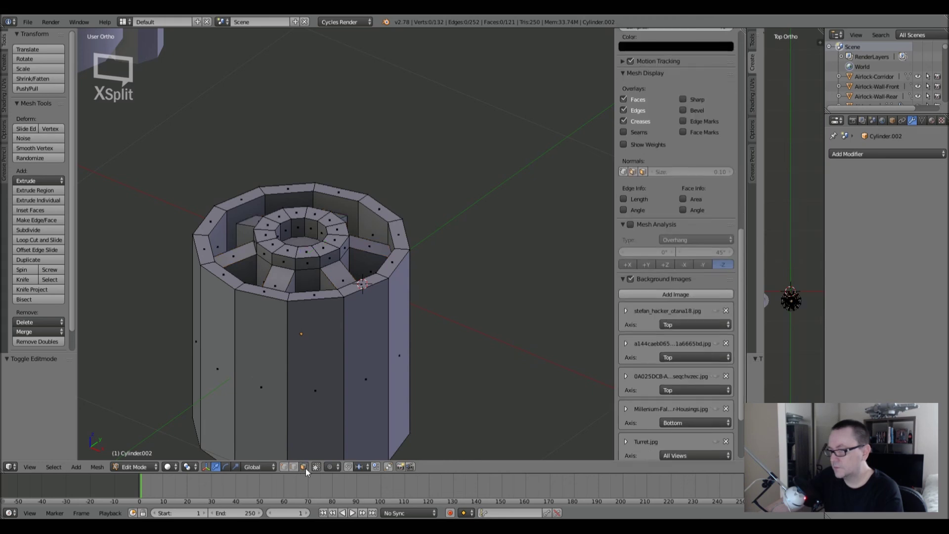
{"action": "right_click", "coordinate": [247, 252]}
{"action": "right_click", "coordinate": [282, 282], "text": "shift"}
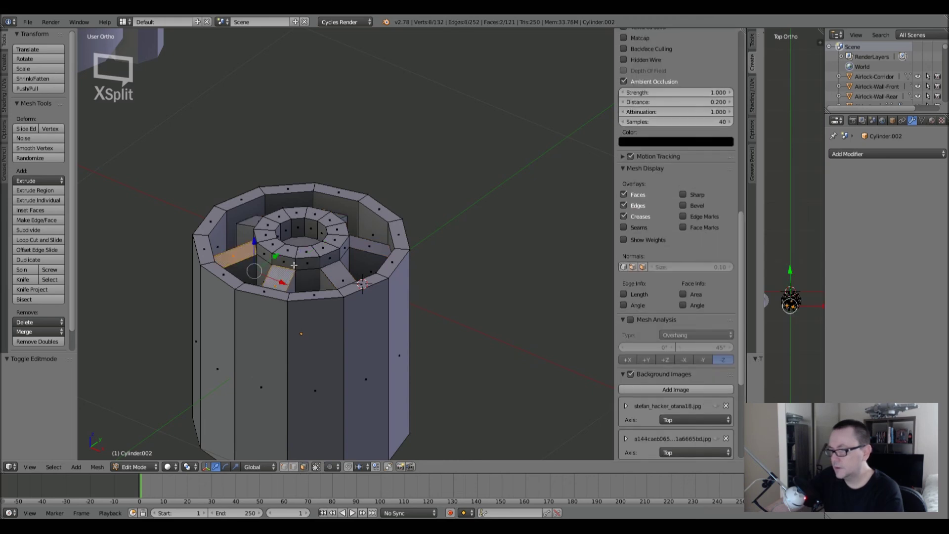
{"action": "right_click", "coordinate": [295, 265], "text": "alt+shift"}
{"action": "right_click", "coordinate": [299, 252], "text": "alt+shift"}
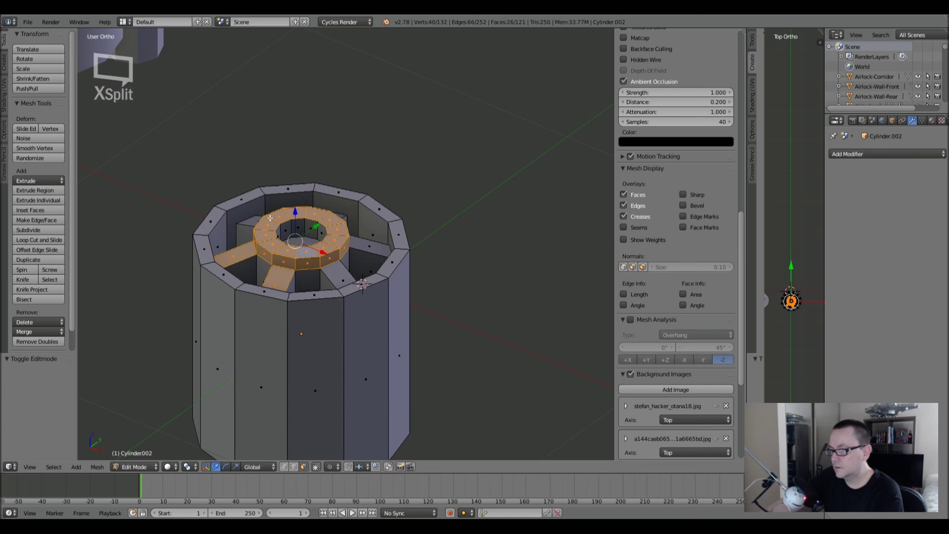
{"action": "right_click", "coordinate": [252, 221], "text": "alt+shift"}
{"action": "right_click", "coordinate": [252, 222], "text": "alt+shift"}
{"action": "right_click", "coordinate": [339, 275], "text": "alt+shift"}
{"action": "right_click", "coordinate": [364, 246], "text": "shift"}
{"action": "middle_click_drag", "start_coordinate": [364, 245], "coordinate": [336, 245]}
{"action": "right_click", "coordinate": [360, 227], "text": "shift"}
{"action": "key", "text": "g"}
{"action": "key", "text": "z"}
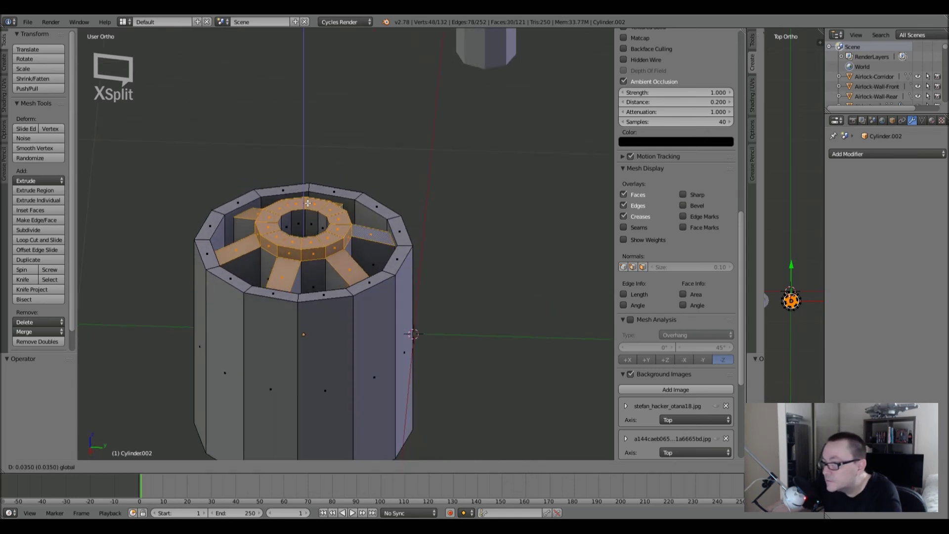
{"action": "left_click", "coordinate": [307, 206]}
{"action": "mouse_move", "coordinate": [308, 205]}
{"action": "middle_mouse_down"}
{"action": "mouse_move", "coordinate": [365, 268]}
{"action": "mouse_move", "coordinate": [375, 313]}
{"action": "mouse_move", "coordinate": [389, 298]}
{"action": "mouse_move", "coordinate": [384, 255]}
{"action": "middle_mouse_up"}
{"action": "key", "text": "Tab"}
Apply smooth shading to the 12-sided cylinder and add an Edge Split modifier.
{"action": "scroll", "coordinate": [365, 265], "scroll_direction": "down", "scroll_amount": 4}
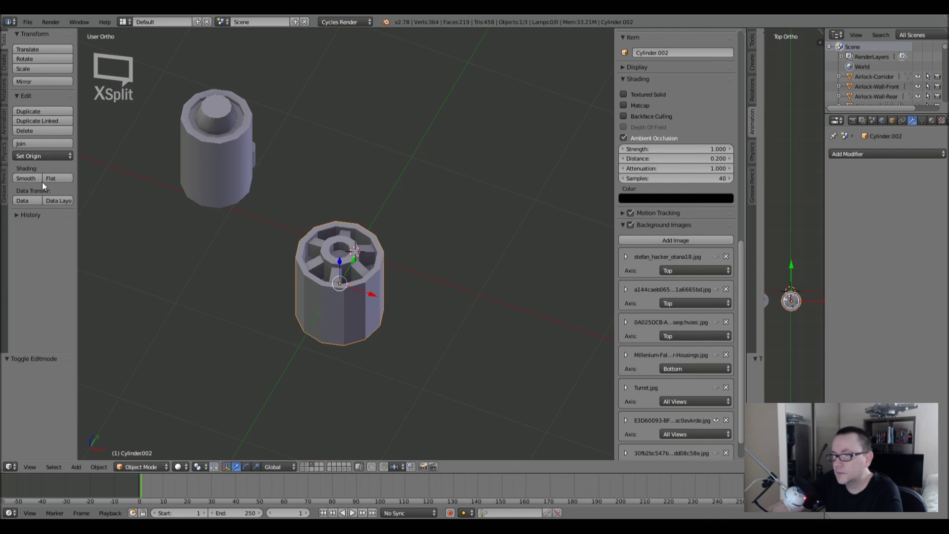
{"action": "left_click", "coordinate": [28, 177]}
{"action": "left_click", "coordinate": [885, 154]}
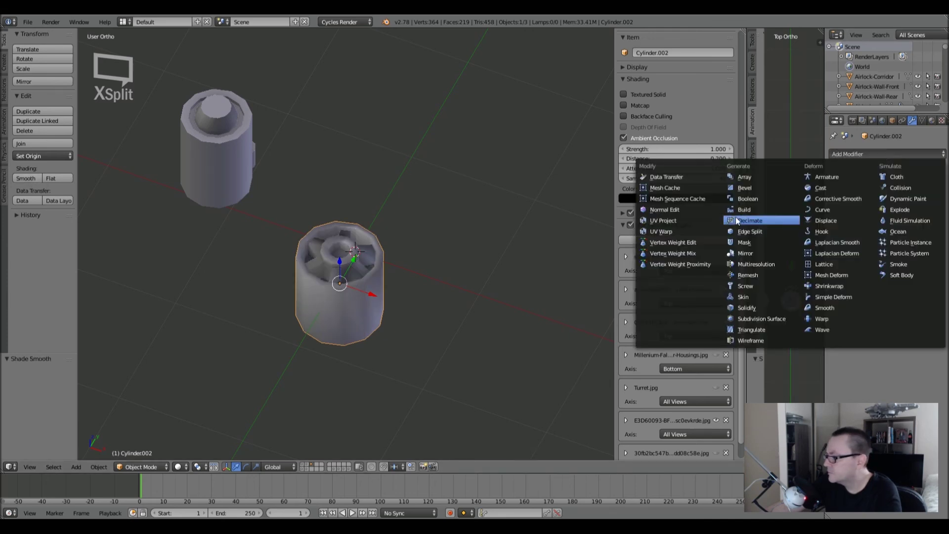
{"action": "left_click", "coordinate": [749, 232]}
{"action": "middle_click_drag", "start_coordinate": [376, 250], "coordinate": [327, 214]}
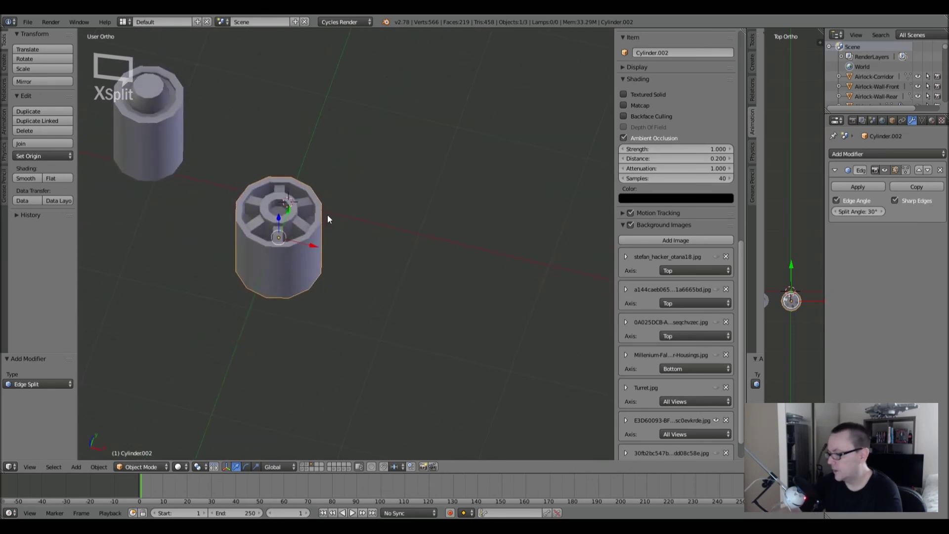
Move the cylinder in front view up beside the second detail piece and clear the selection.
{"action": "key", "text": "KP_1"}
{"action": "key", "text": "g"}
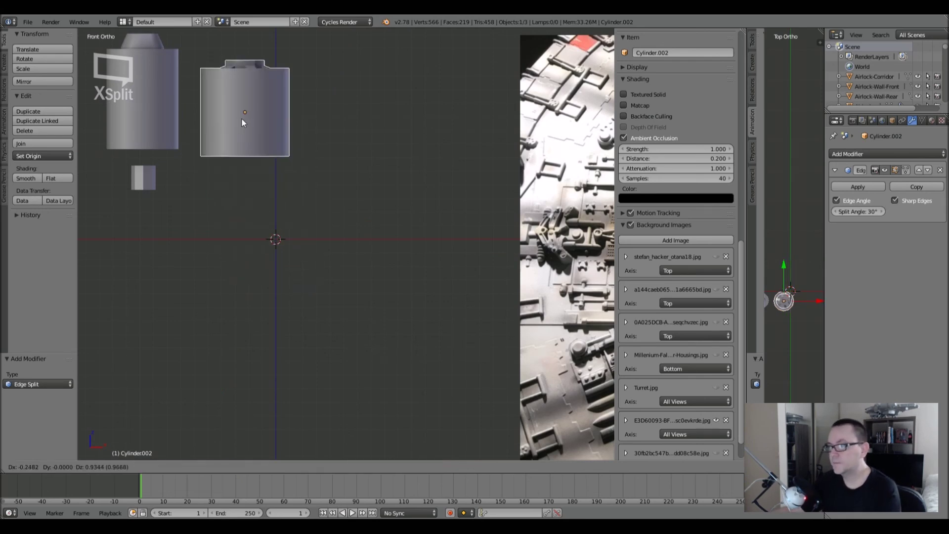
{"action": "left_click", "coordinate": [238, 108]}
{"action": "scroll", "coordinate": [242, 112], "scroll_direction": "down", "scroll_amount": 3}
{"action": "middle_click_drag", "start_coordinate": [241, 112], "coordinate": [271, 233], "text": "shift"}
{"action": "key", "text": "a"}
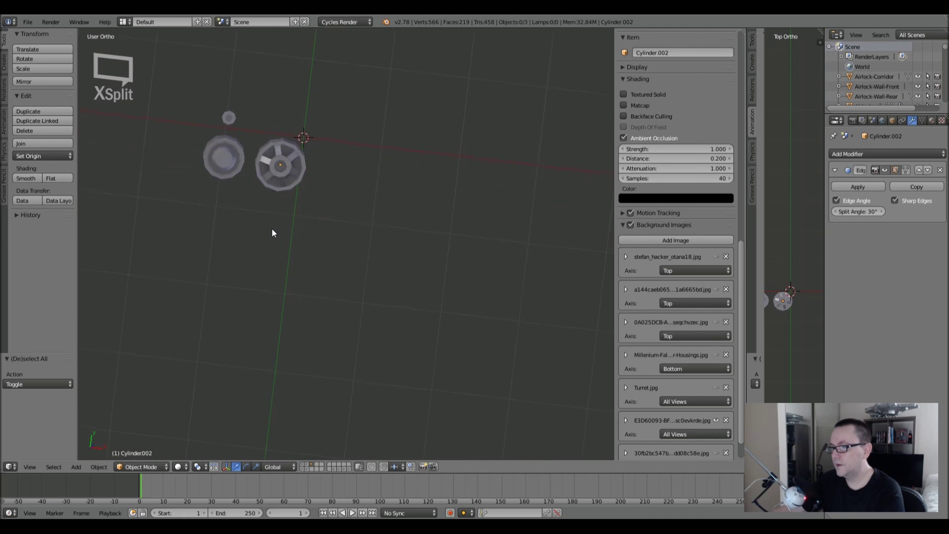
Undo the cylinder's spoke extrusions and the core's side loop cut, and return to Object Mode.
{"action": "key", "text": "KP_7"}
{"action": "middle_click_drag", "start_coordinate": [316, 178], "coordinate": [284, 215], "text": "shift"}
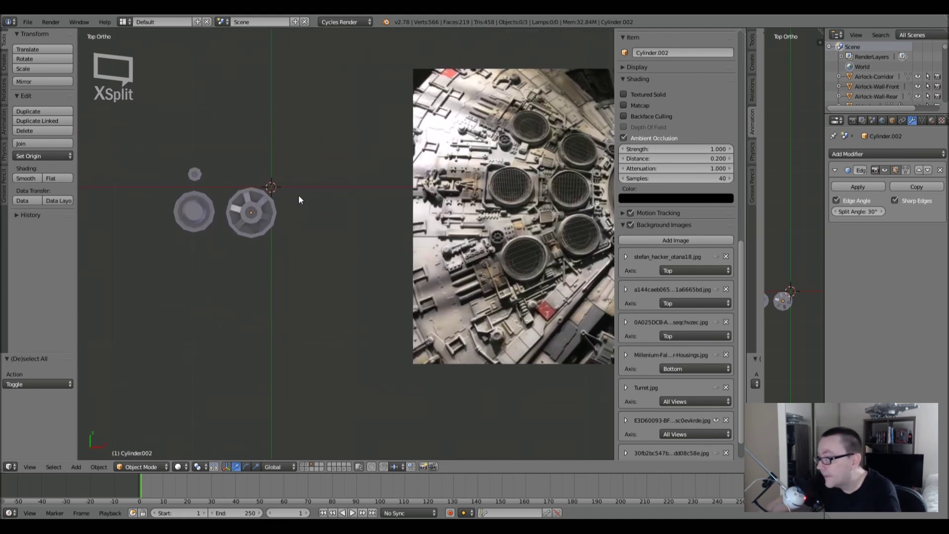
{"action": "scroll", "coordinate": [497, 235], "scroll_direction": "up", "scroll_amount": 3}
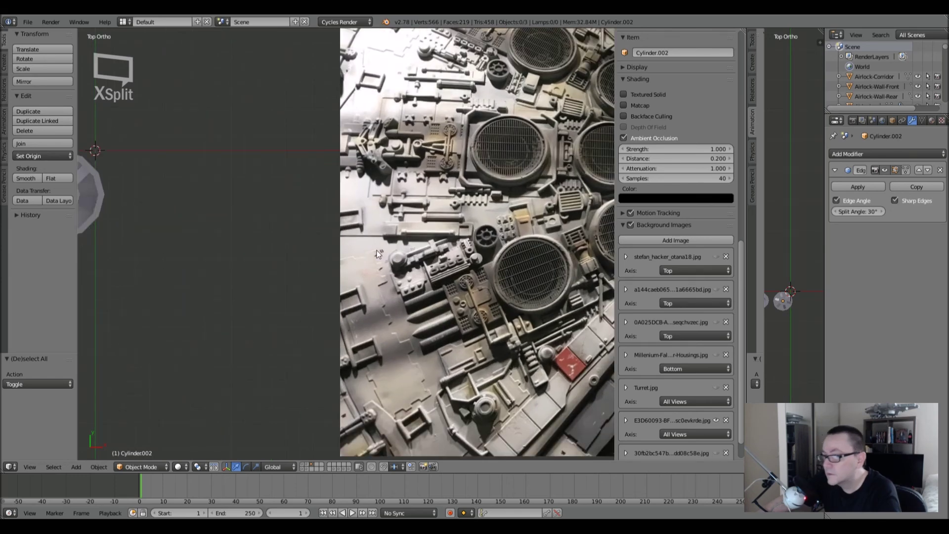
{"action": "middle_click_drag", "start_coordinate": [377, 251], "coordinate": [560, 259], "text": "shift"}
{"action": "right_click", "coordinate": [255, 229]}
{"action": "key", "text": "Tab"}
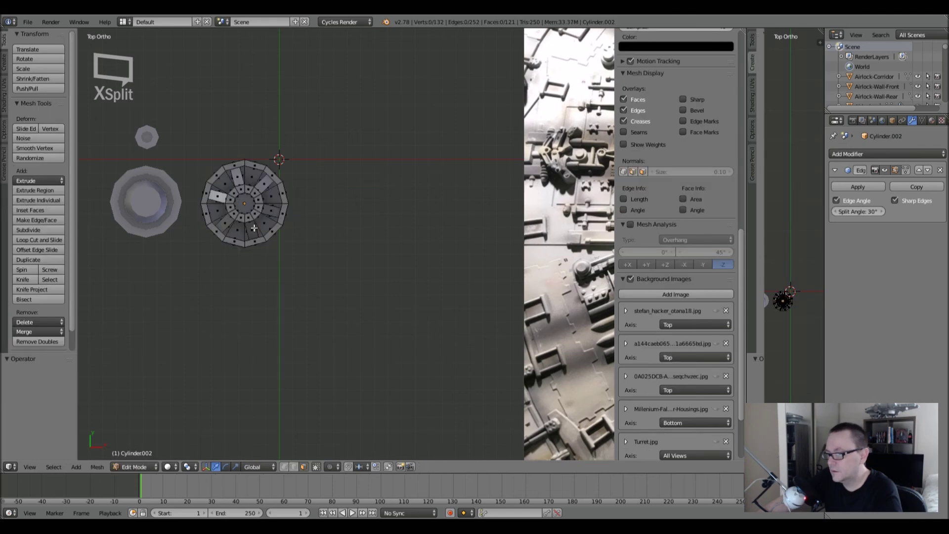
{"action": "key", "text": "l"}
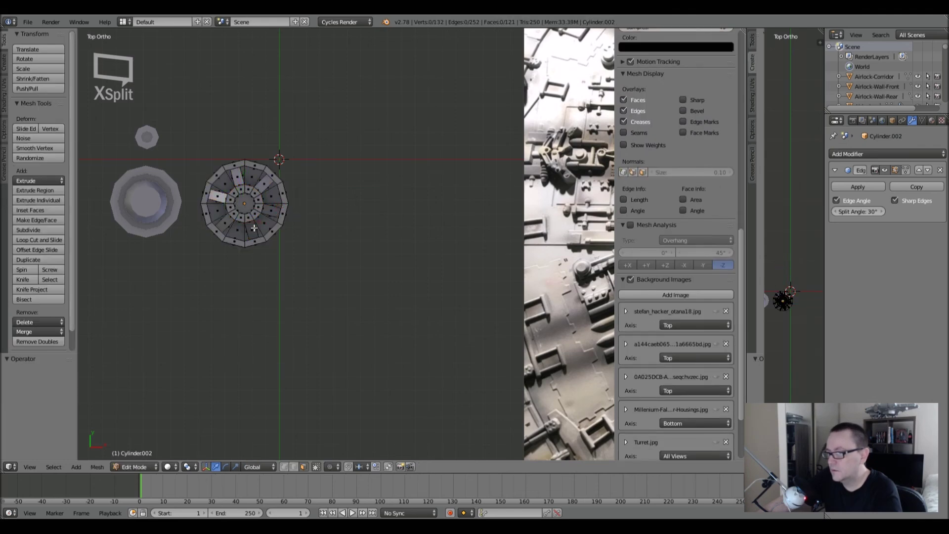
{"action": "right_click", "coordinate": [254, 228], "text": "alt"}
{"action": "key", "text": "ctrl+z"}
{"action": "key", "text": "ctrl+z"}
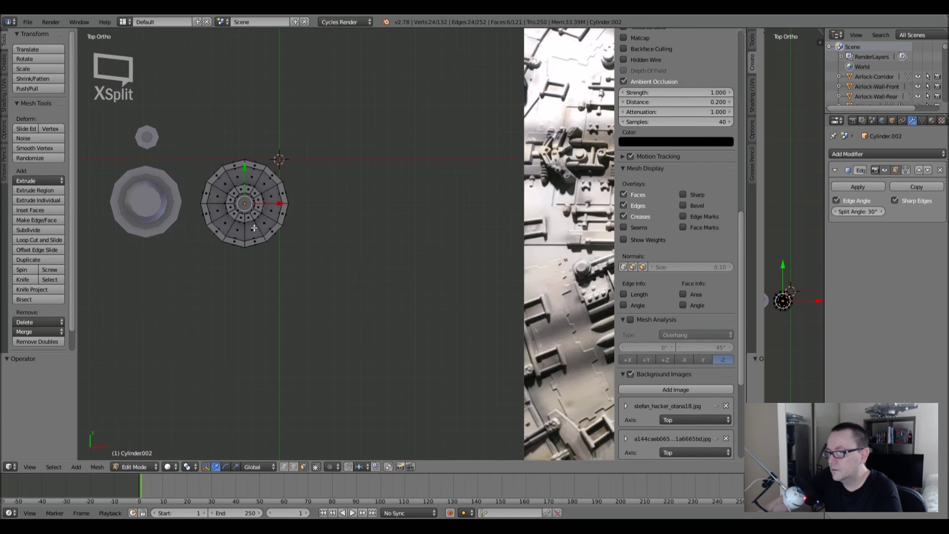
{"action": "middle_click_drag", "start_coordinate": [283, 221], "coordinate": [262, 192]}
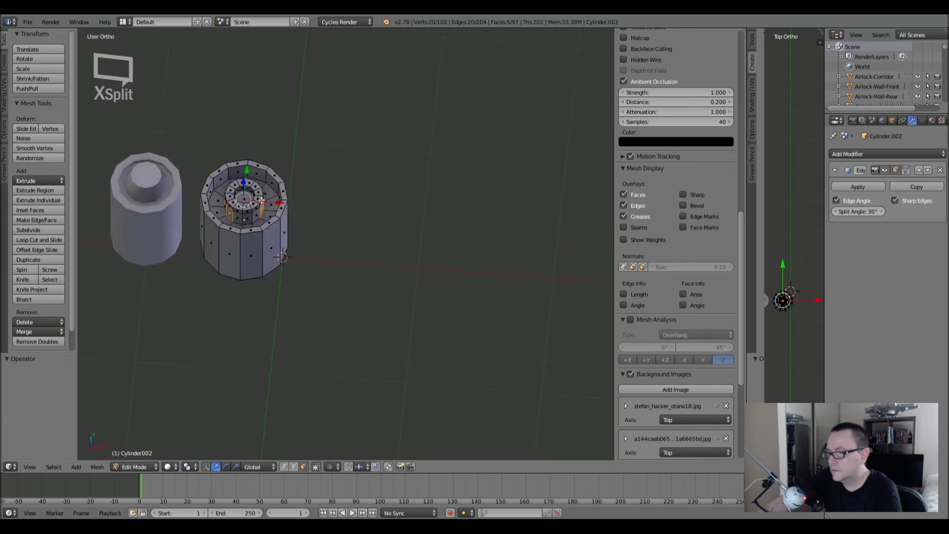
{"action": "right_click", "coordinate": [256, 187]}
{"action": "key", "text": "ctrl+z"}
{"action": "key", "text": "ctrl+shift+z"}
{"action": "key", "text": "ctrl+z"}
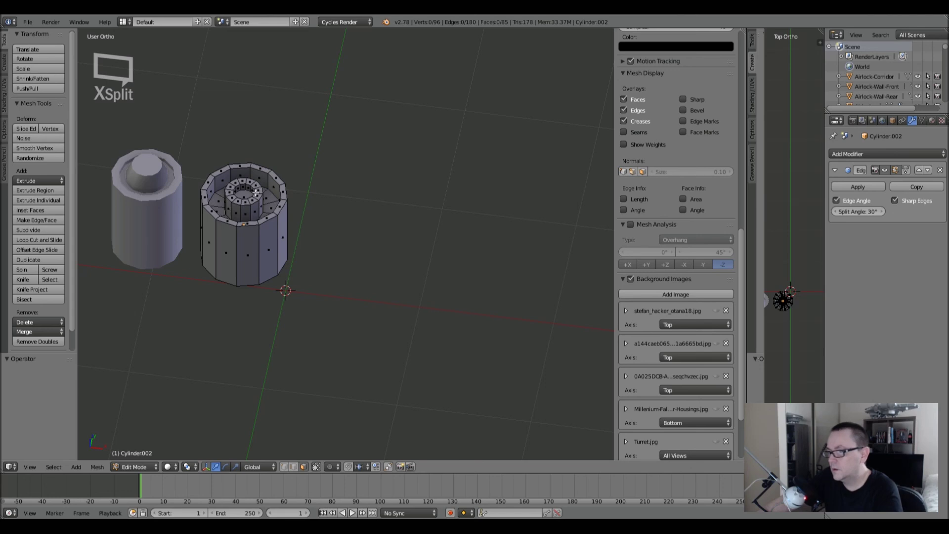
{"action": "key", "text": "KP_7"}
{"action": "middle_click_drag", "start_coordinate": [274, 124], "coordinate": [339, 332], "text": "shift"}
{"action": "key", "text": "a"}
{"action": "key", "text": "a"}
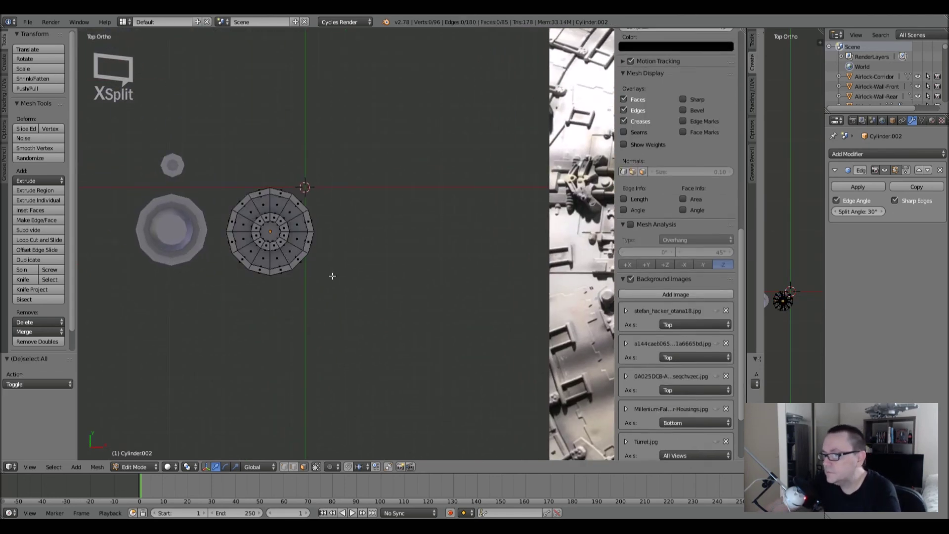
{"action": "key", "text": "Tab"}
Add a cube at the 3D cursor and scale it uniformly to about 0.080.
{"action": "key", "text": "shift+a"}
{"action": "mouse_move", "coordinate": [327, 255]}
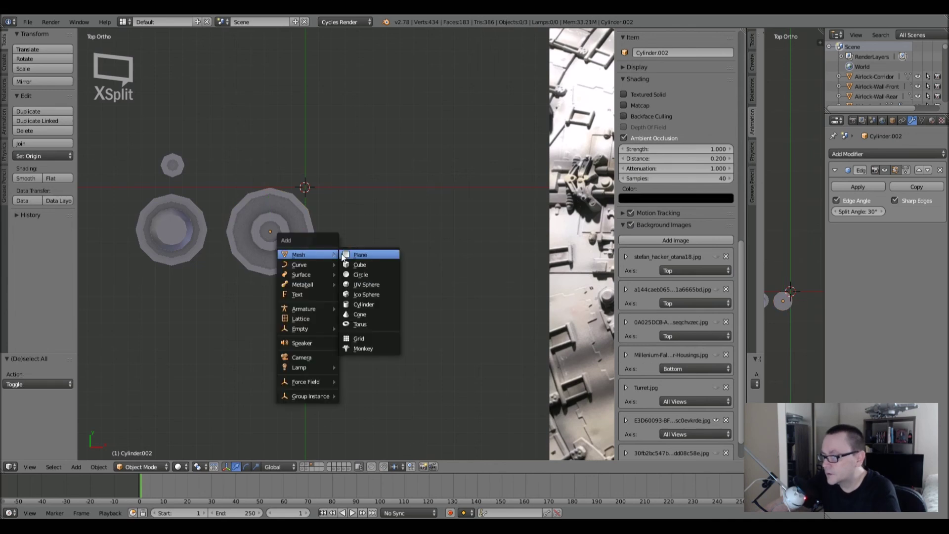
{"action": "left_click", "coordinate": [359, 265]}
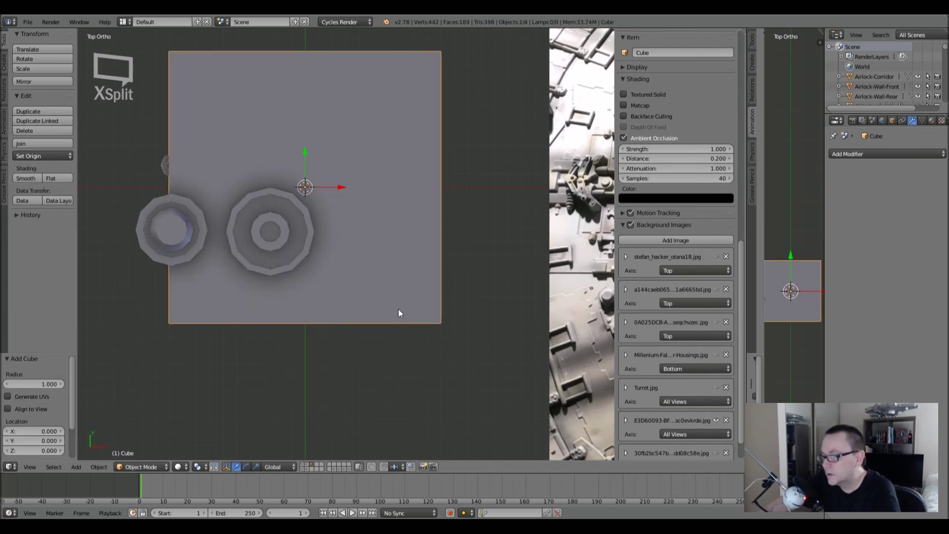
{"action": "key", "text": "s"}
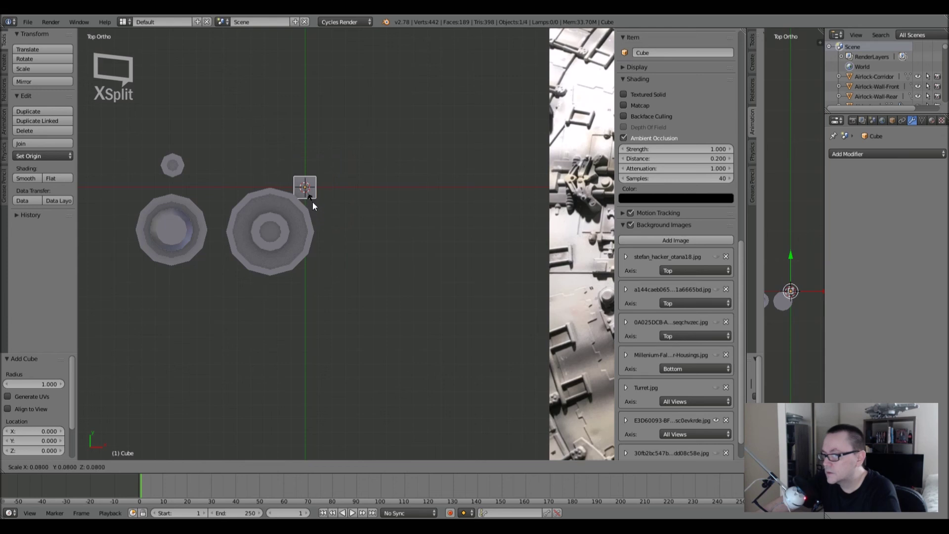
{"action": "left_click", "coordinate": [313, 202]}
Snap the 12-sided cylinder to the 3D cursor so it is centred on the small cube.
{"action": "scroll", "coordinate": [300, 193], "scroll_direction": "up", "scroll_amount": 2}
{"action": "right_click", "coordinate": [265, 246]}
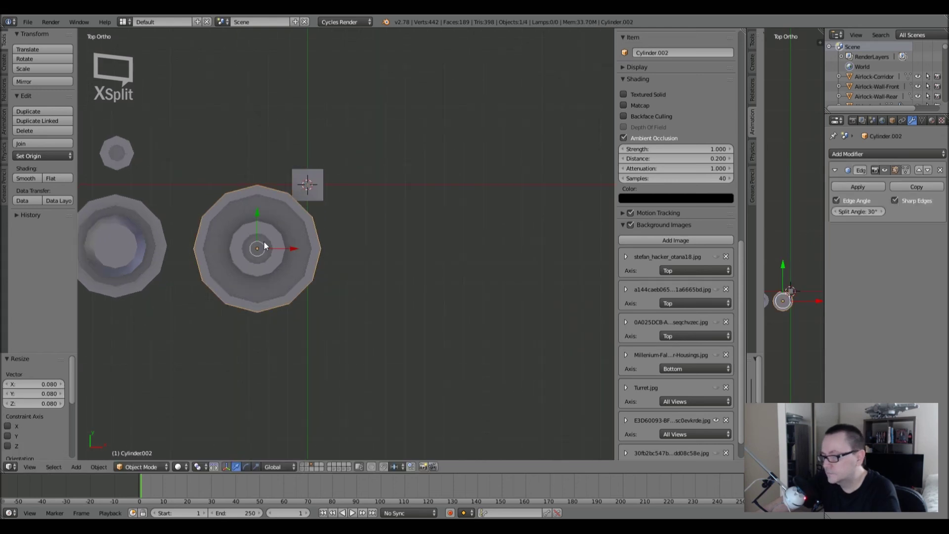
{"action": "key", "text": "shift+s"}
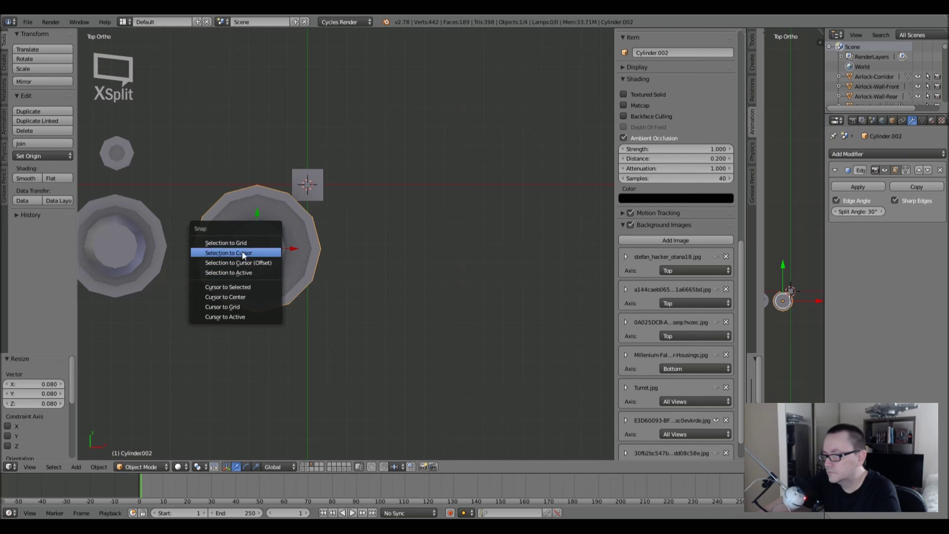
{"action": "left_click", "coordinate": [243, 254]}
{"action": "scroll", "coordinate": [293, 218], "scroll_direction": "up", "scroll_amount": 4}
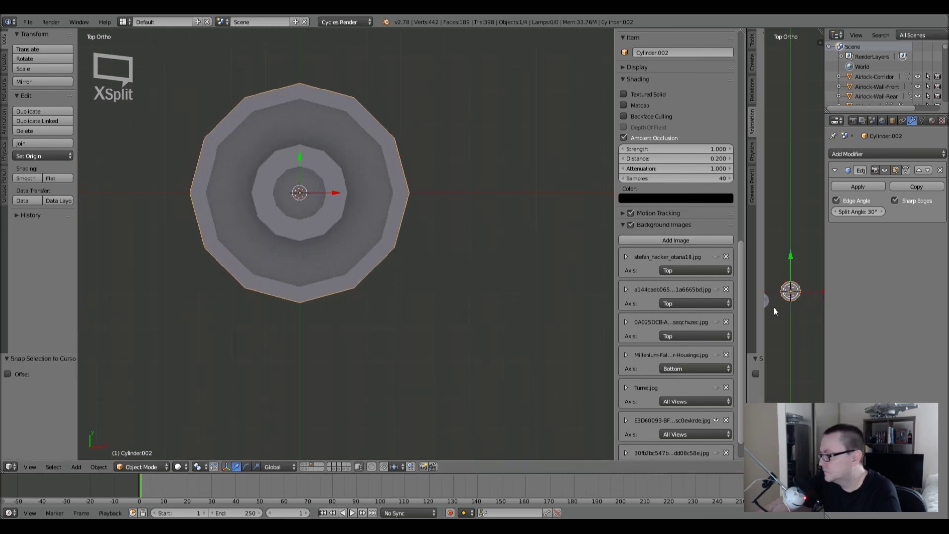
Widen the second 3D view, show it from the front, and raise the small cube about 0.411 along Z above the cylinder.
{"action": "left_click_drag", "start_coordinate": [746, 303], "coordinate": [651, 380]}
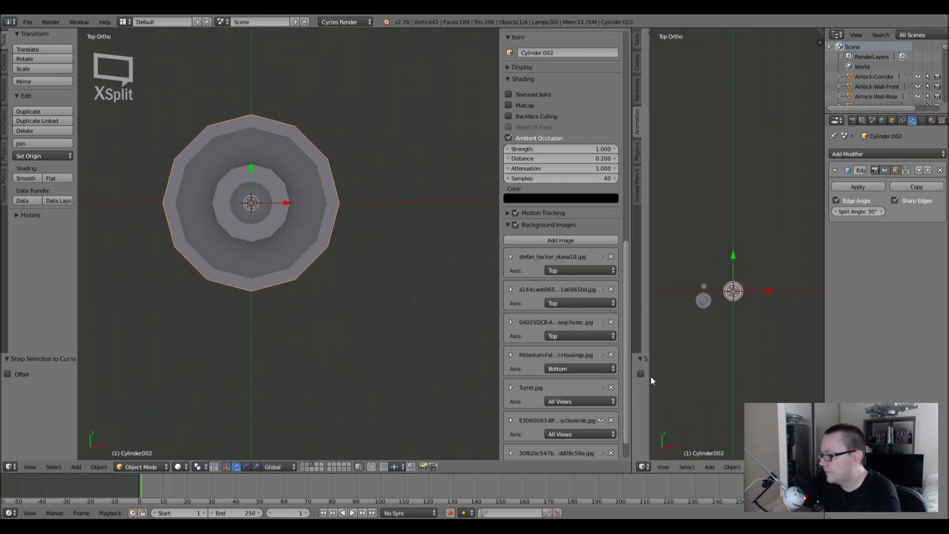
{"action": "key", "text": "KP_1"}
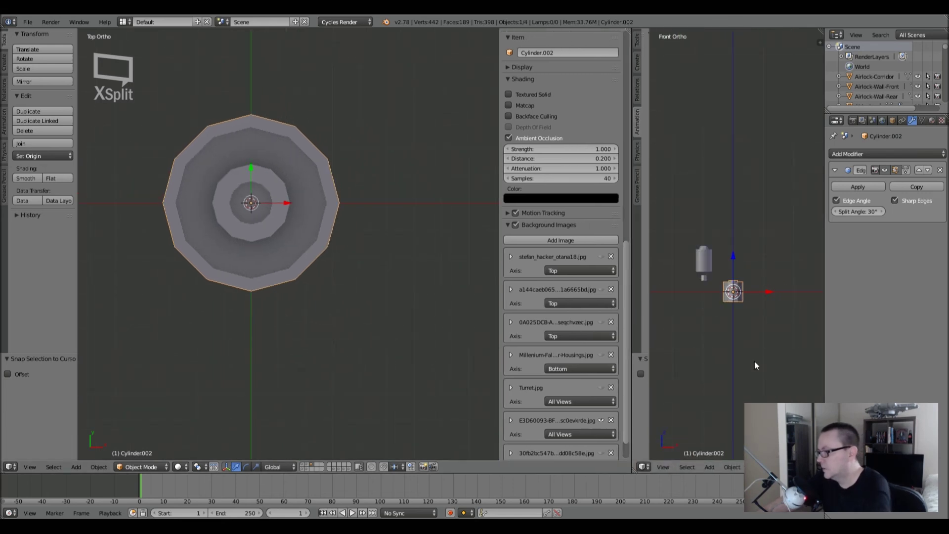
{"action": "scroll", "coordinate": [733, 286], "scroll_direction": "up", "scroll_amount": 2}
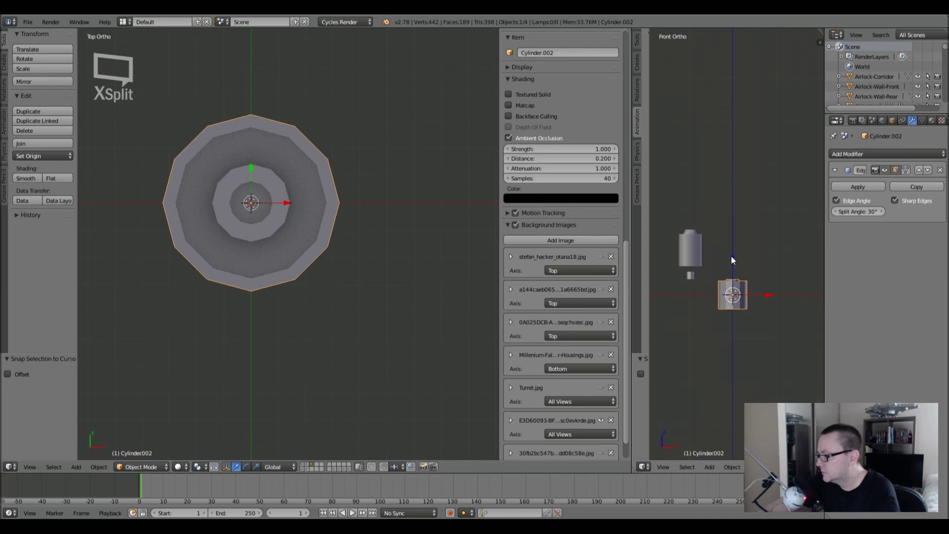
{"action": "right_click", "coordinate": [733, 299]}
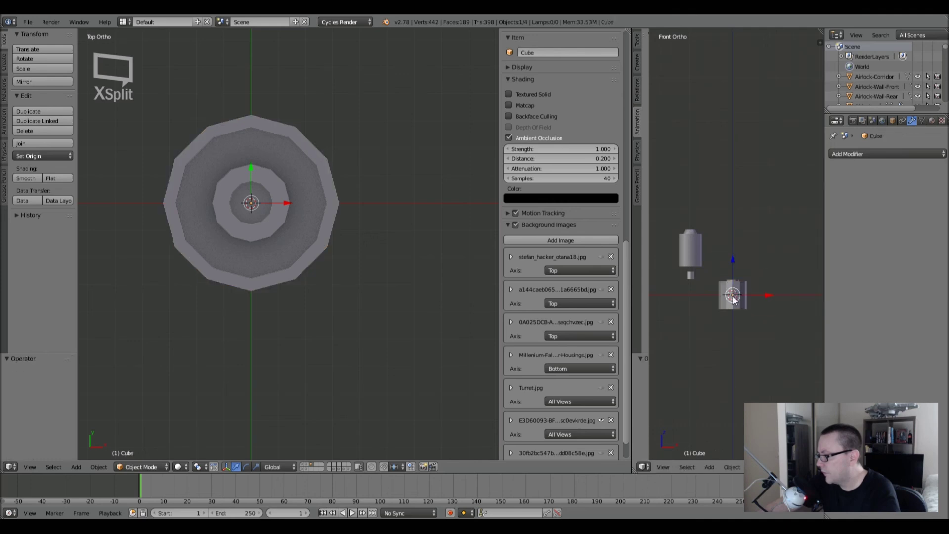
{"action": "left_click_drag", "start_coordinate": [735, 259], "coordinate": [735, 242]}
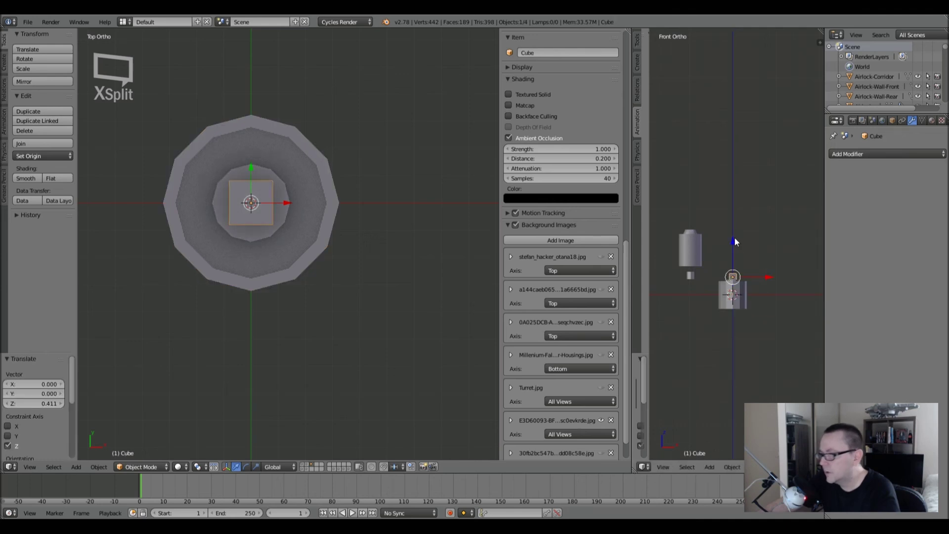
Scale the cube to about 0.206 along Y and move it about 0.205 along X, between the cylinder's hub and outer wall.
{"action": "scroll", "coordinate": [267, 187], "scroll_direction": "up", "scroll_amount": 3}
{"action": "key", "text": "s"}
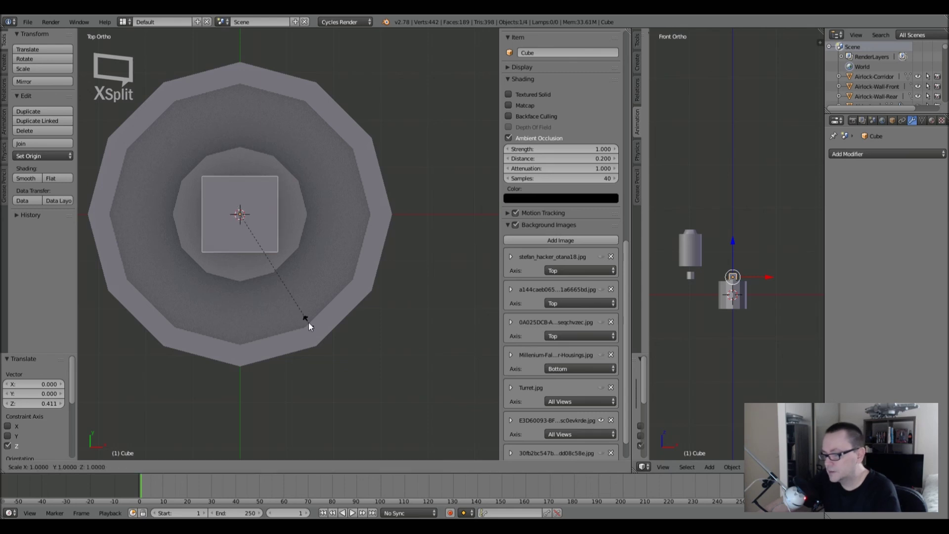
{"action": "key", "text": "y"}
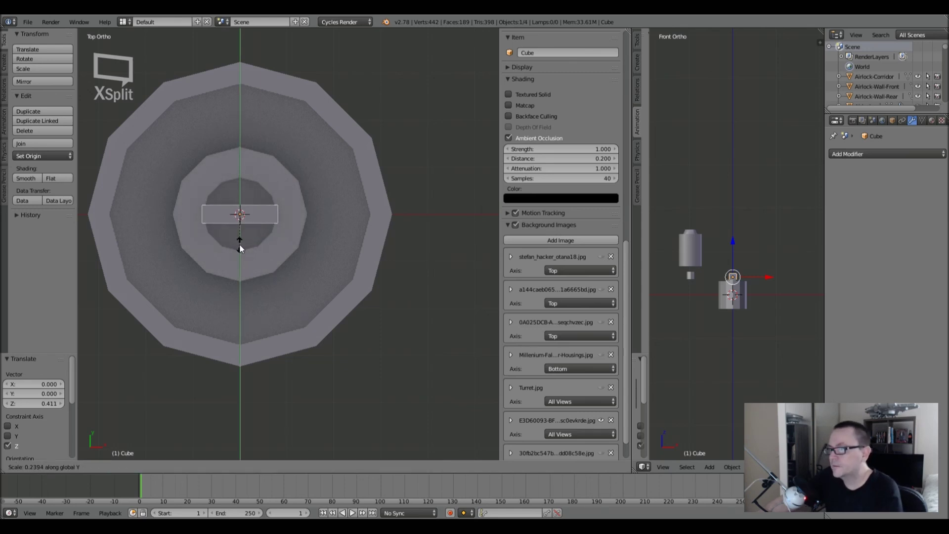
{"action": "left_click", "coordinate": [238, 241]}
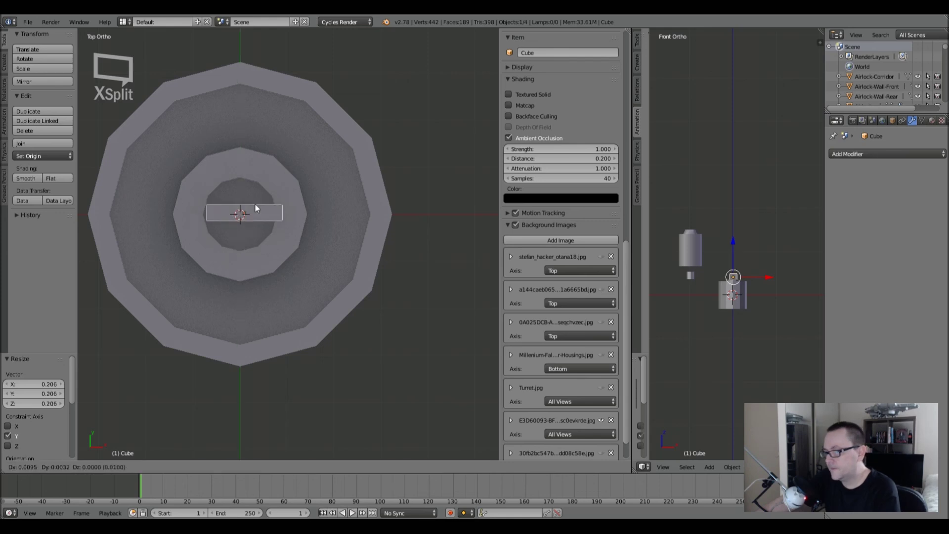
{"action": "left_click_drag", "start_coordinate": [276, 214], "coordinate": [368, 222]}
{"action": "middle_click_drag", "start_coordinate": [369, 222], "coordinate": [338, 212]}
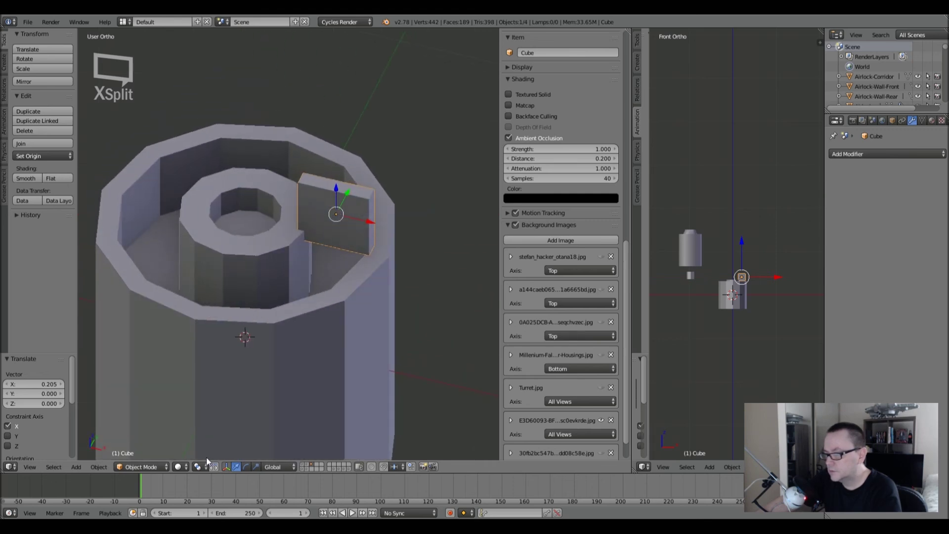
Delete the thin block's bottom face and its two end faces at the hub and outer wall.
{"action": "key", "text": "Tab"}
{"action": "key", "text": "z"}
{"action": "right_click", "coordinate": [339, 242]}
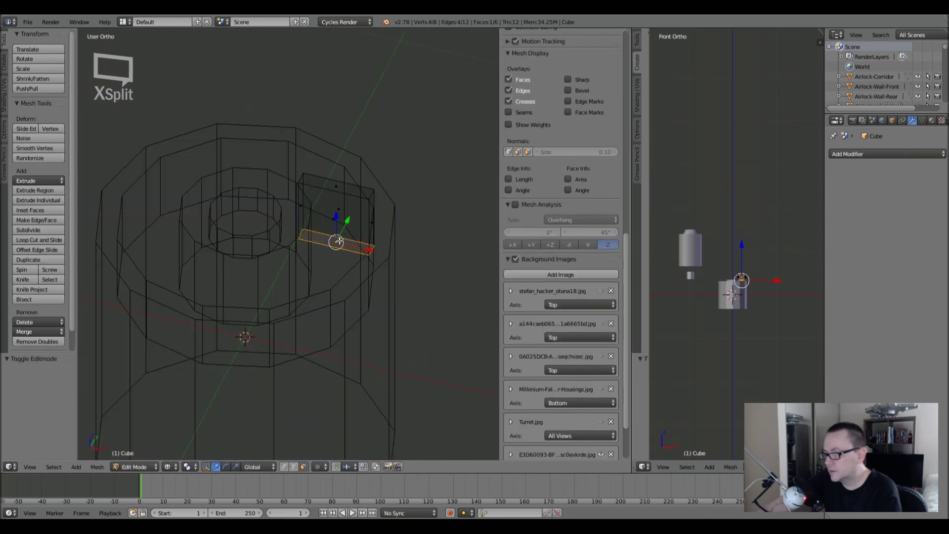
{"action": "right_click", "coordinate": [300, 203], "text": "shift"}
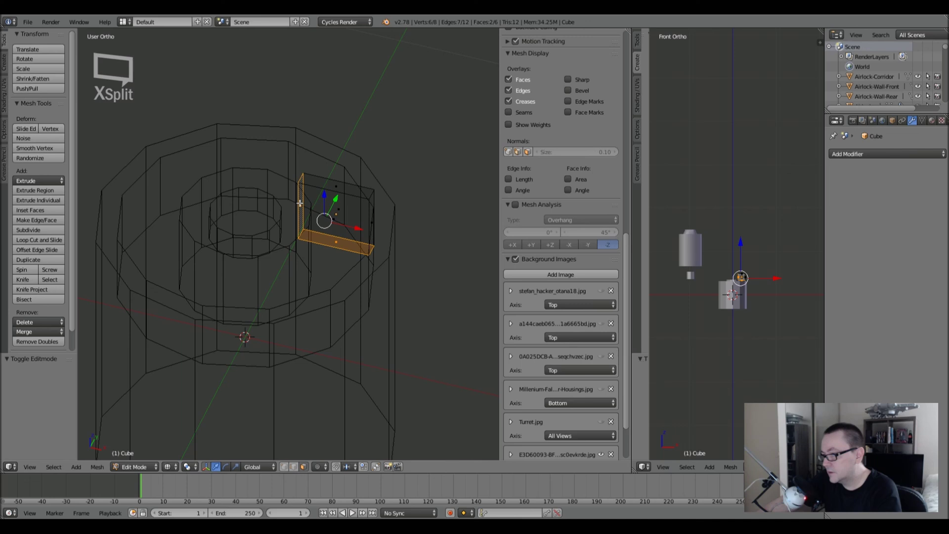
{"action": "right_click", "coordinate": [374, 222], "text": "shift"}
{"action": "key", "text": "x"}
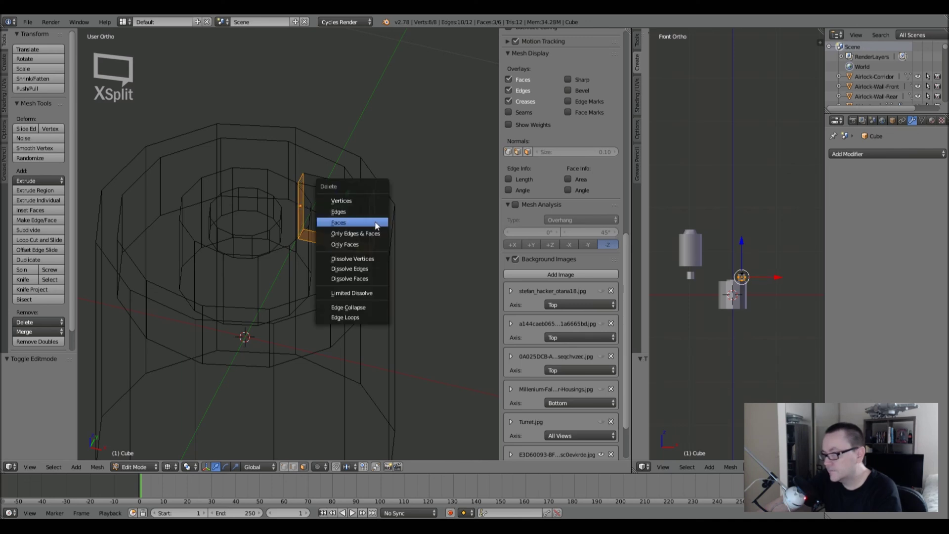
{"action": "left_click", "coordinate": [375, 222]}
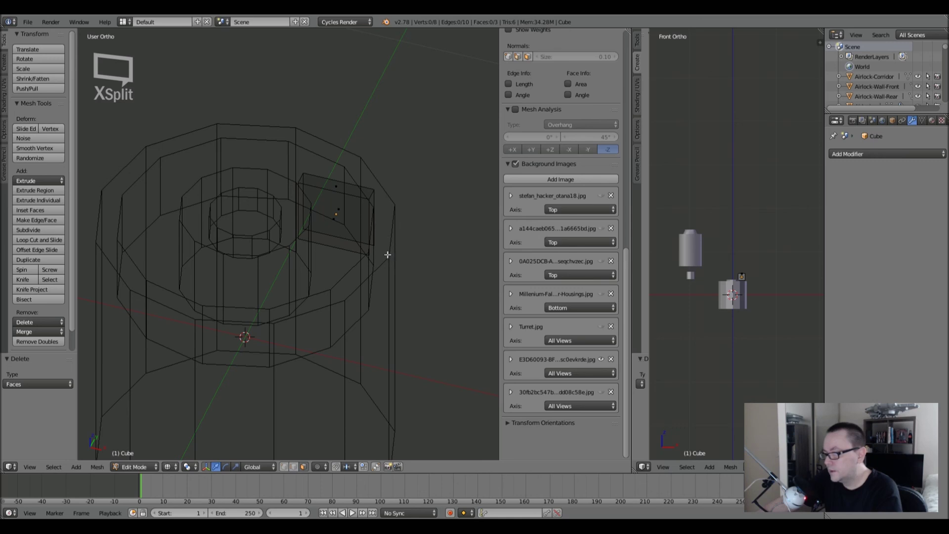
{"action": "key", "text": "Tab"}
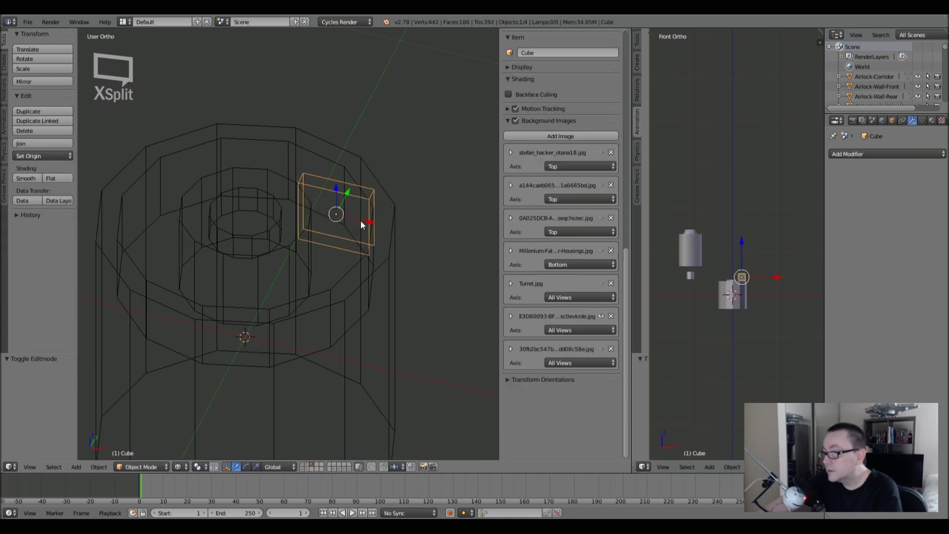
Lower the block along Z into the cylinder's recess until it sits as a rib below the rim.
{"action": "key", "text": "z"}
{"action": "left_click_drag", "start_coordinate": [337, 198], "coordinate": [335, 221]}
{"action": "middle_click_drag", "start_coordinate": [335, 221], "coordinate": [346, 259]}
{"action": "key", "text": "g"}
{"action": "key", "text": "z"}
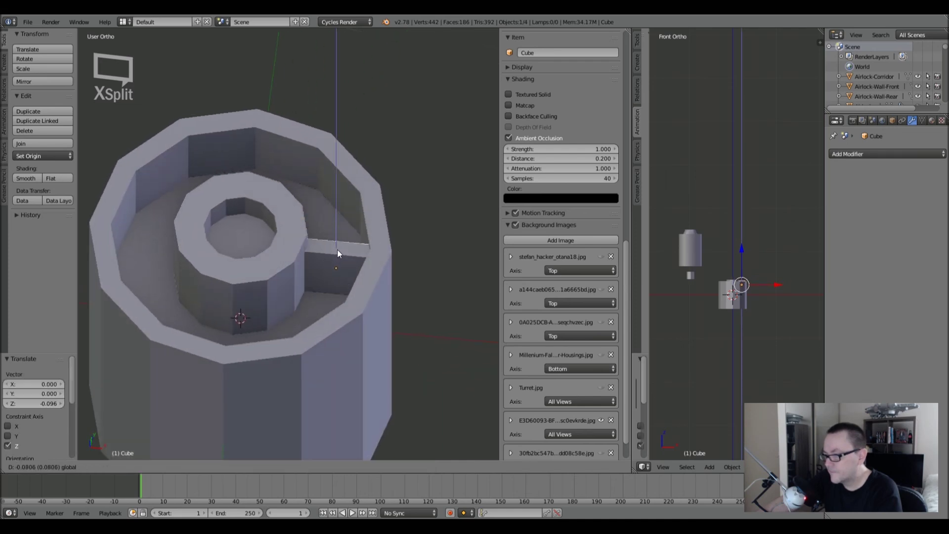
{"action": "left_click", "coordinate": [340, 252]}
{"action": "middle_click_drag", "start_coordinate": [340, 253], "coordinate": [313, 225]}
Raise the rib's top edge at the hub about 0.026 along Z.
{"action": "key", "text": "Tab"}
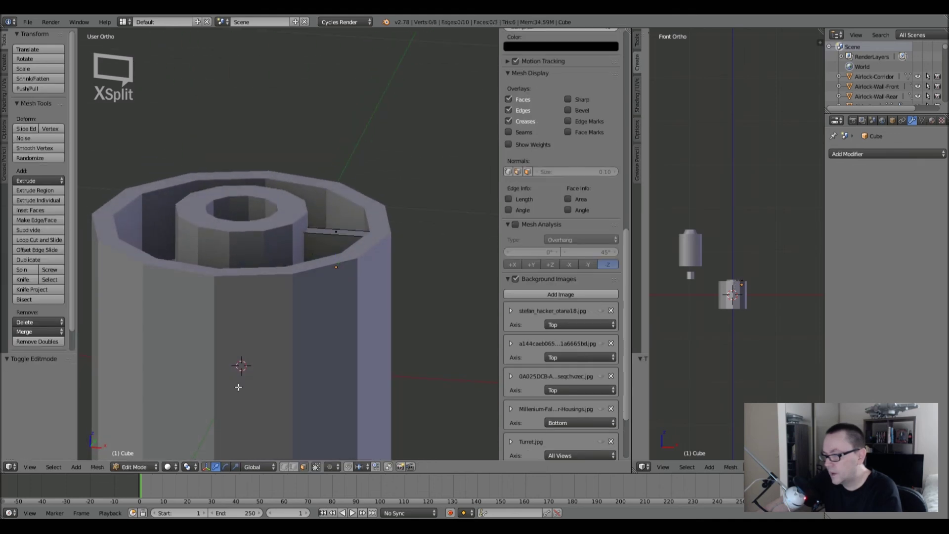
{"action": "key", "text": "z"}
{"action": "mouse_move", "coordinate": [294, 241]}
{"action": "middle_mouse_down"}
{"action": "mouse_move", "coordinate": [299, 248]}
{"action": "mouse_move", "coordinate": [293, 230]}
{"action": "middle_mouse_up"}
{"action": "right_click", "coordinate": [301, 227]}
{"action": "key", "text": "z"}
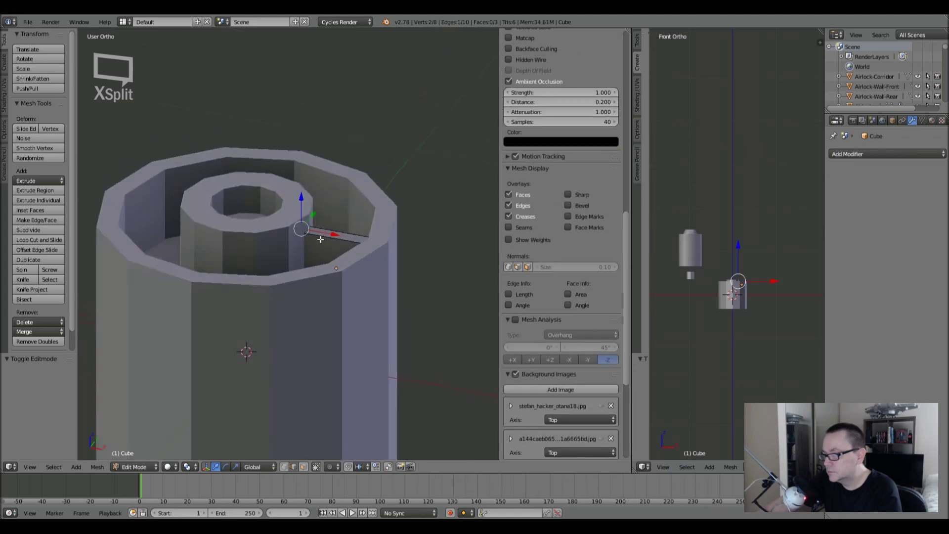
{"action": "key", "text": "g"}
{"action": "key", "text": "z"}
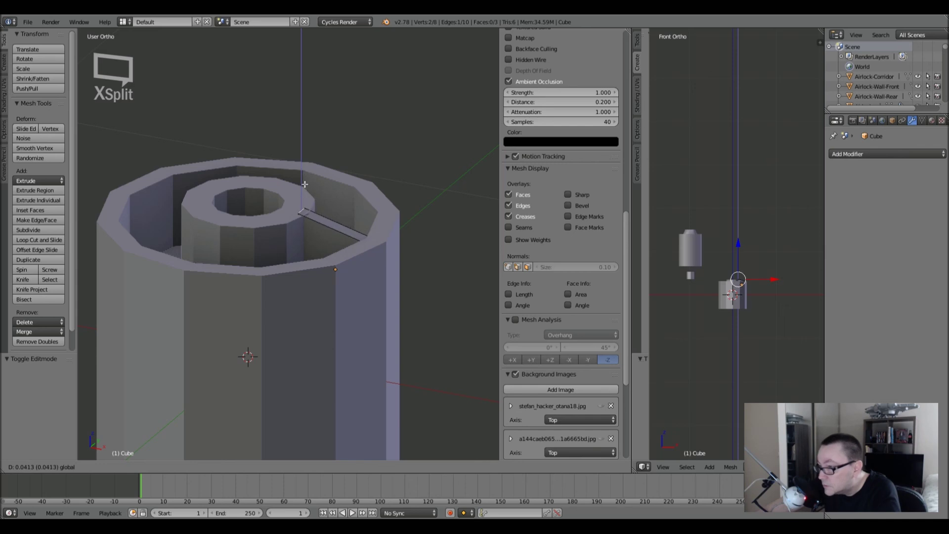
{"action": "left_click", "coordinate": [305, 191]}
Lower the rib's top edge at the outer wall about 0.023 along Z so the rib slopes outward.
{"action": "middle_click_drag", "start_coordinate": [305, 191], "coordinate": [380, 249]}
{"action": "key", "text": "z"}
{"action": "right_click", "coordinate": [371, 218]}
{"action": "key", "text": "z"}
{"action": "middle_click_drag", "start_coordinate": [376, 218], "coordinate": [395, 203]}
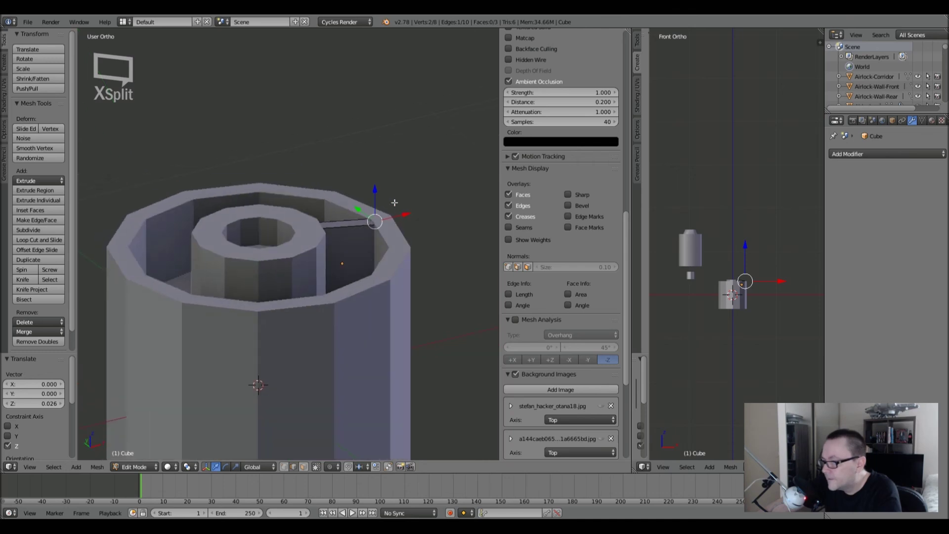
{"action": "key", "text": "g"}
{"action": "key", "text": "z"}
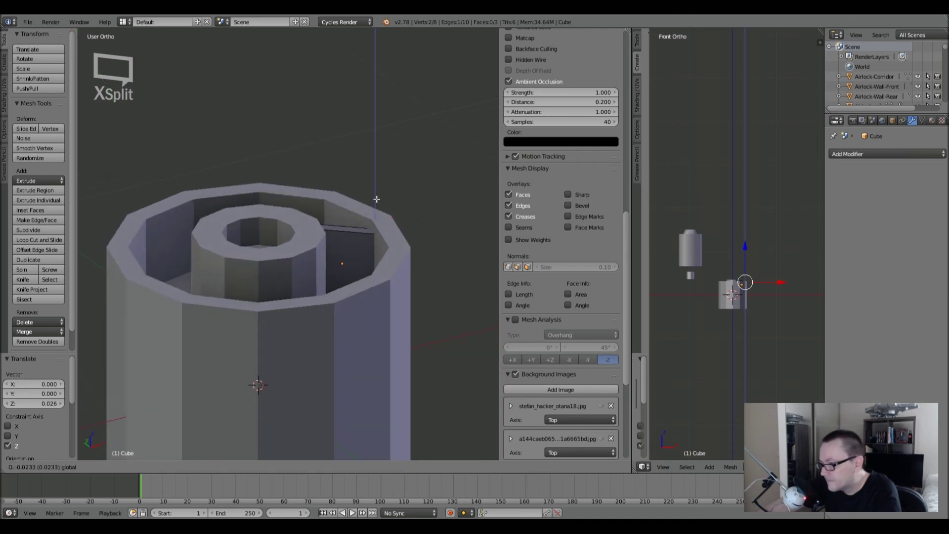
{"action": "left_click", "coordinate": [377, 199]}
{"action": "key", "text": "a"}
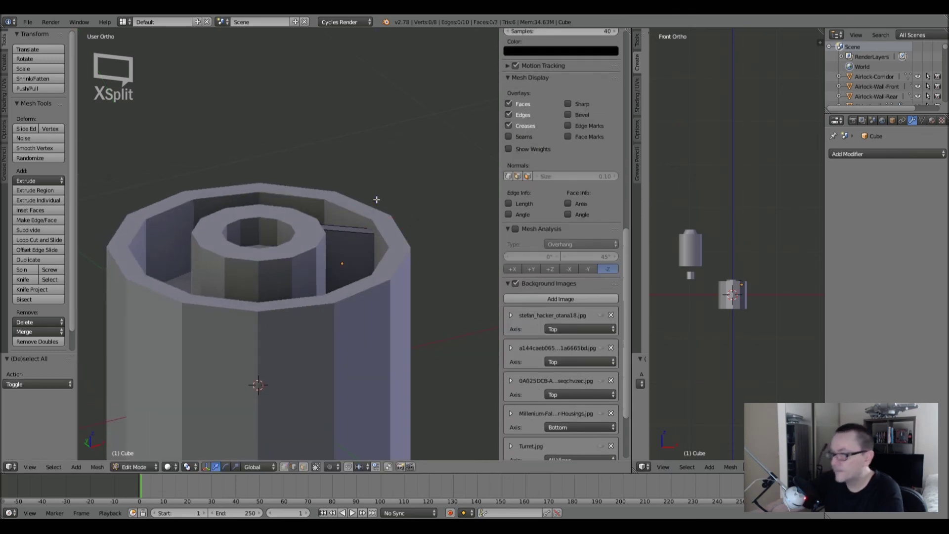
Spin the whole rib around the cylinder's centre from the top view as duplicates, with 9 steps over 360°.
{"action": "key", "text": "KP_7"}
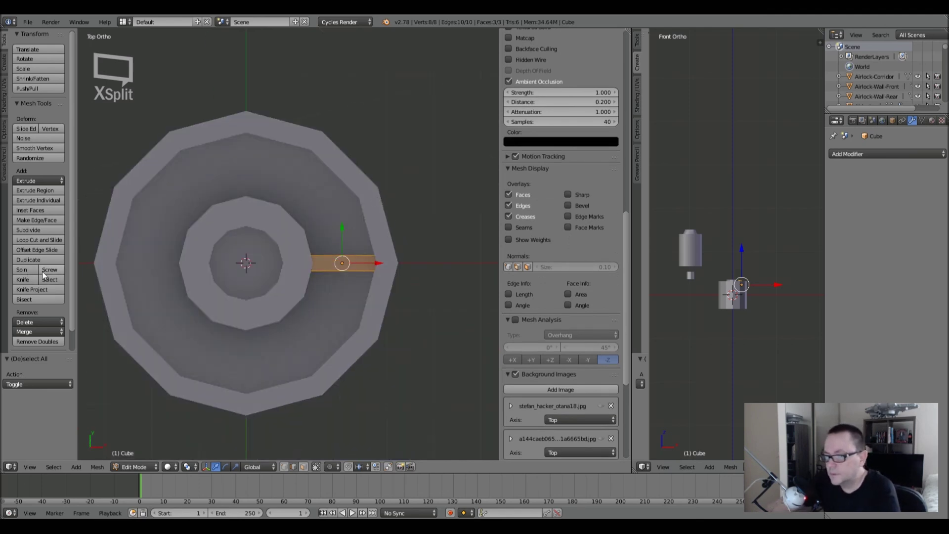
{"action": "left_click_drag", "start_coordinate": [76, 263], "coordinate": [93, 263]}
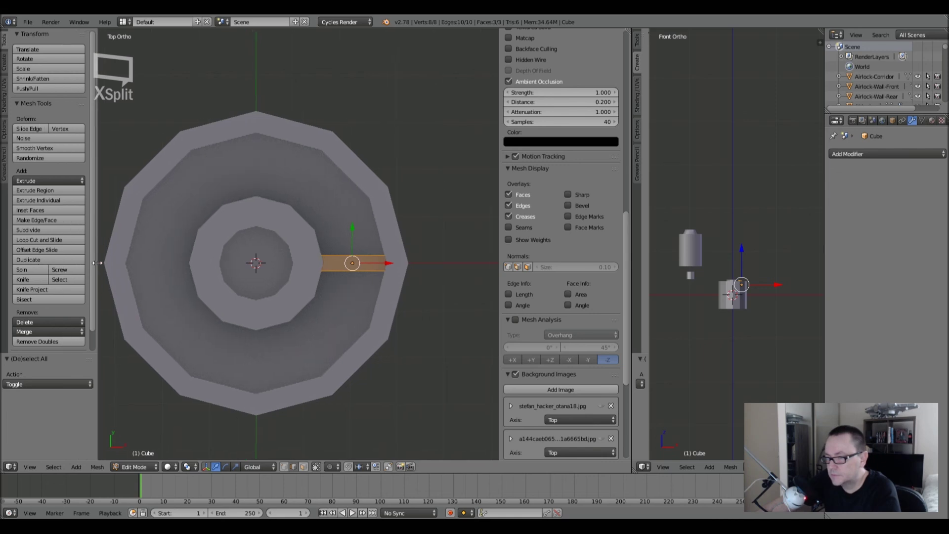
{"action": "left_click", "coordinate": [24, 271]}
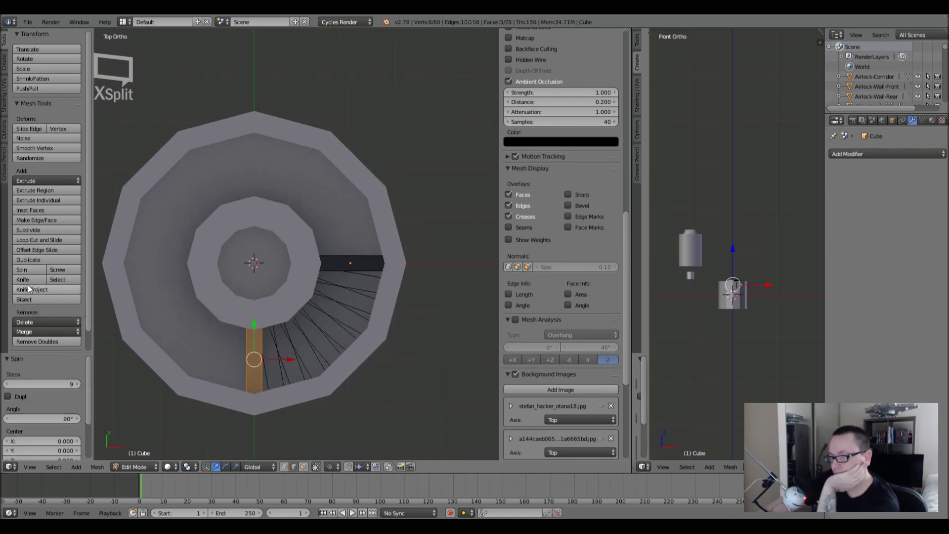
{"action": "left_click", "coordinate": [7, 396]}
{"action": "left_click", "coordinate": [37, 418]}
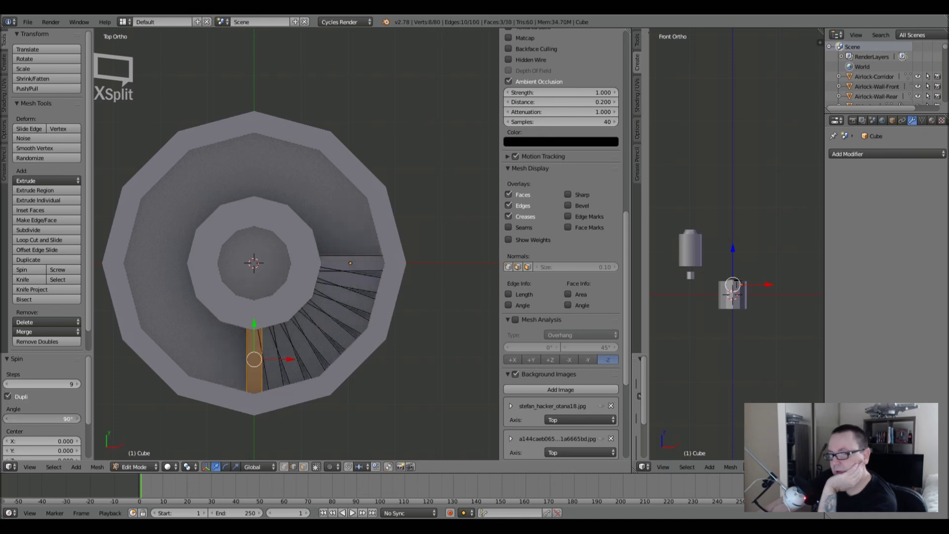
{"action": "type", "text": "360"}
{"action": "key", "text": "Return"}
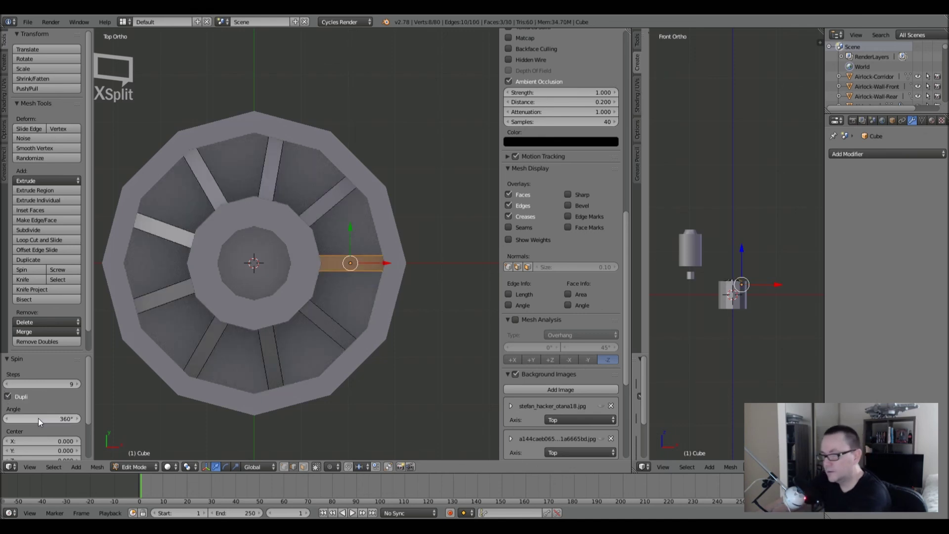
Try spin step counts of 11, 8 and 10 for the ribs.
{"action": "left_click", "coordinate": [77, 384]}
{"action": "left_click", "coordinate": [78, 384]}
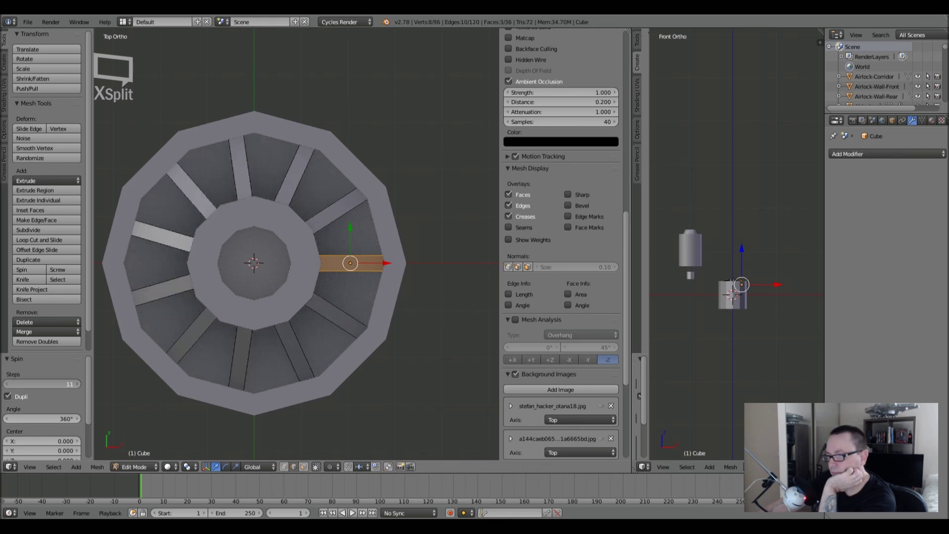
{"action": "left_click", "coordinate": [6, 384]}
{"action": "left_click", "coordinate": [6, 384]}
{"action": "scroll", "coordinate": [237, 351], "scroll_direction": "down", "scroll_amount": 4}
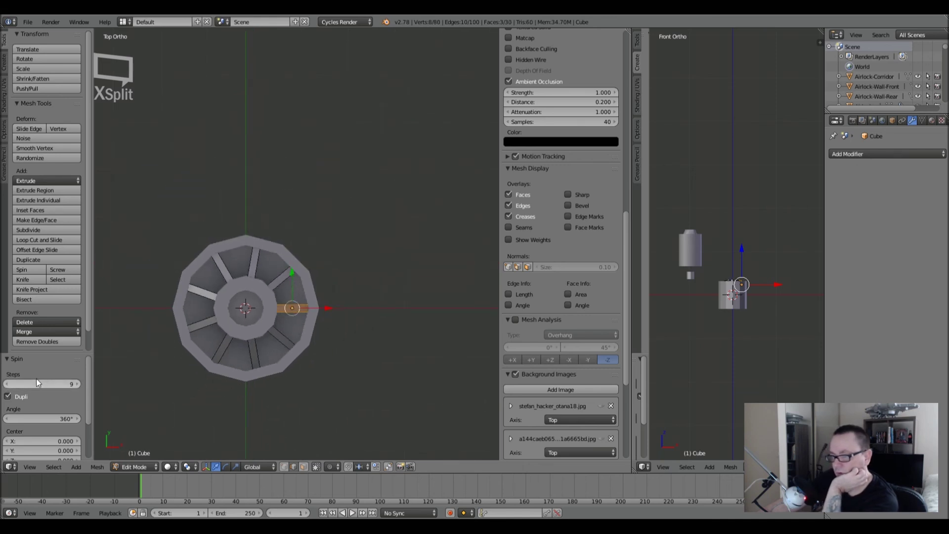
{"action": "left_click", "coordinate": [6, 384]}
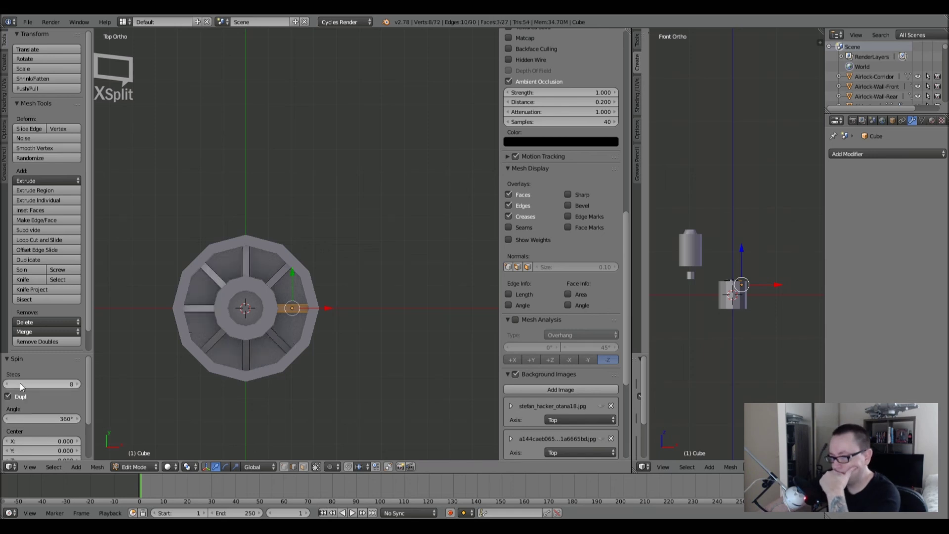
{"action": "left_click", "coordinate": [78, 384]}
{"action": "left_click", "coordinate": [78, 384]}
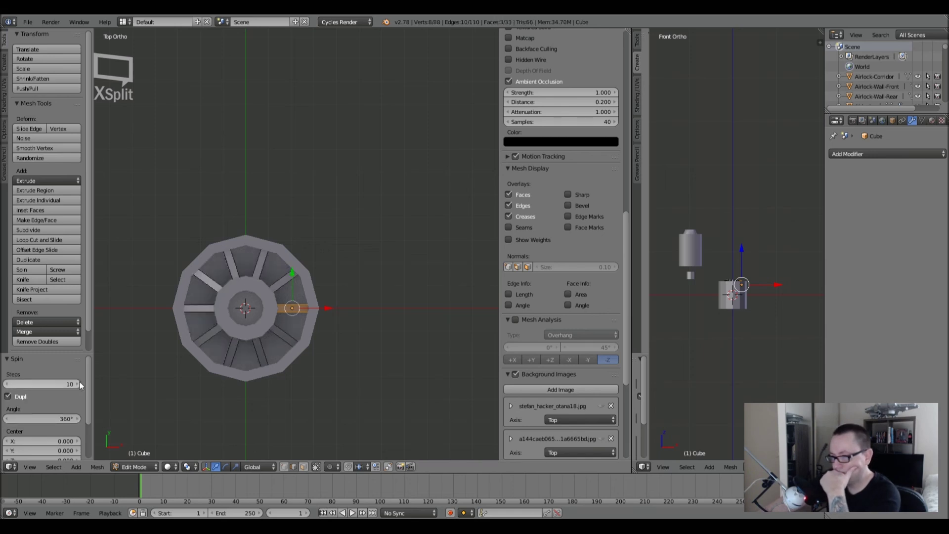
Remove the doubled vertices from all the ribs and return to Object Mode.
{"action": "key", "text": "a"}
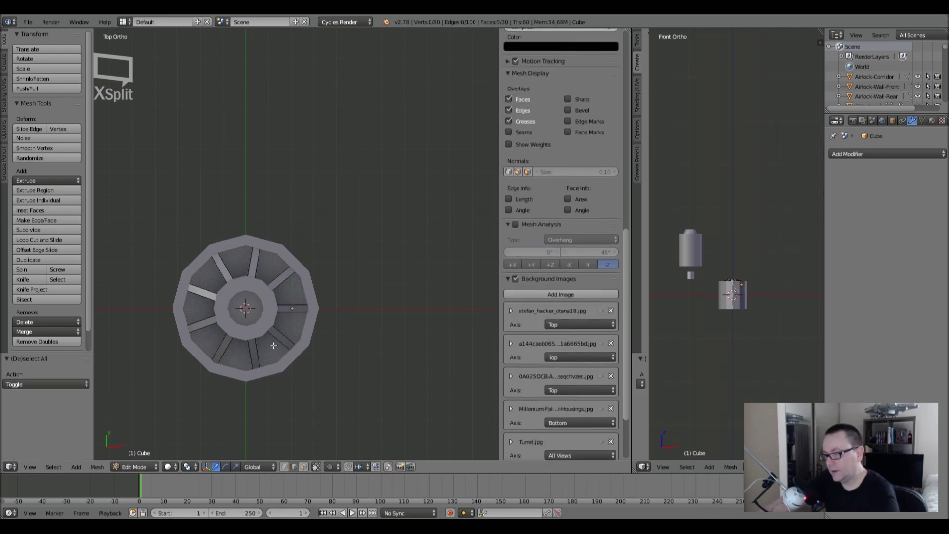
{"action": "key", "text": "a"}
{"action": "key", "text": "w"}
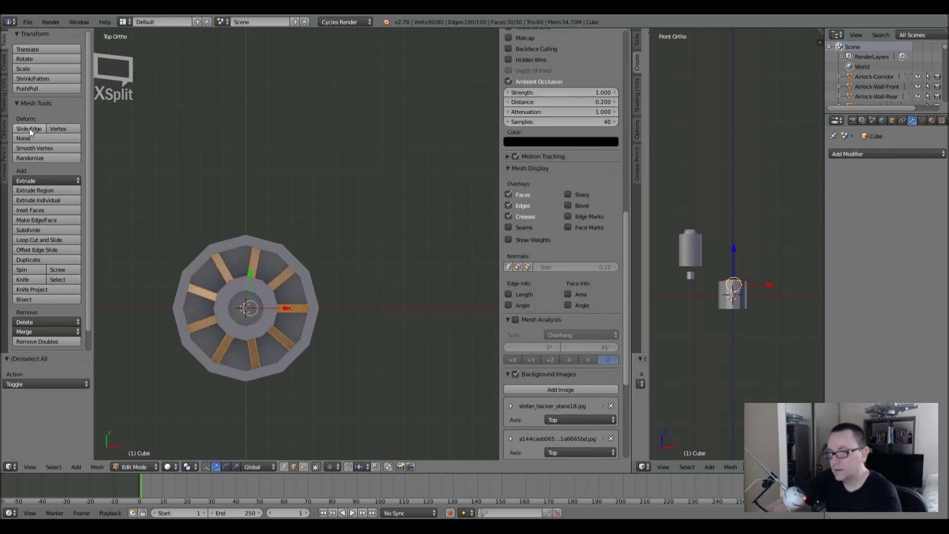
{"action": "left_click", "coordinate": [37, 341]}
{"action": "key", "text": "a"}
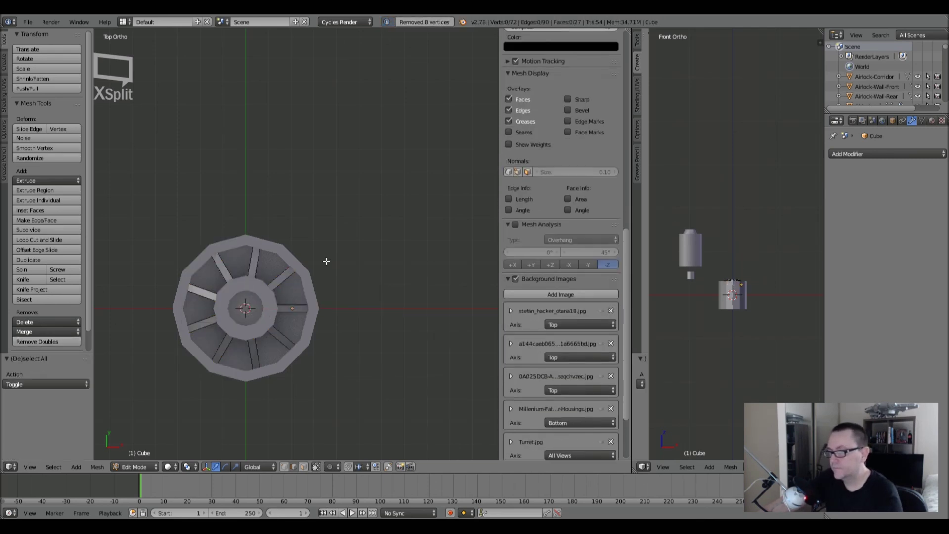
{"action": "key", "text": "Tab"}
Shade the cylinder smooth and set its Edge Split modifier's split angle to 44°.
{"action": "middle_click_drag", "start_coordinate": [321, 319], "coordinate": [289, 294]}
{"action": "right_click", "coordinate": [289, 297]}
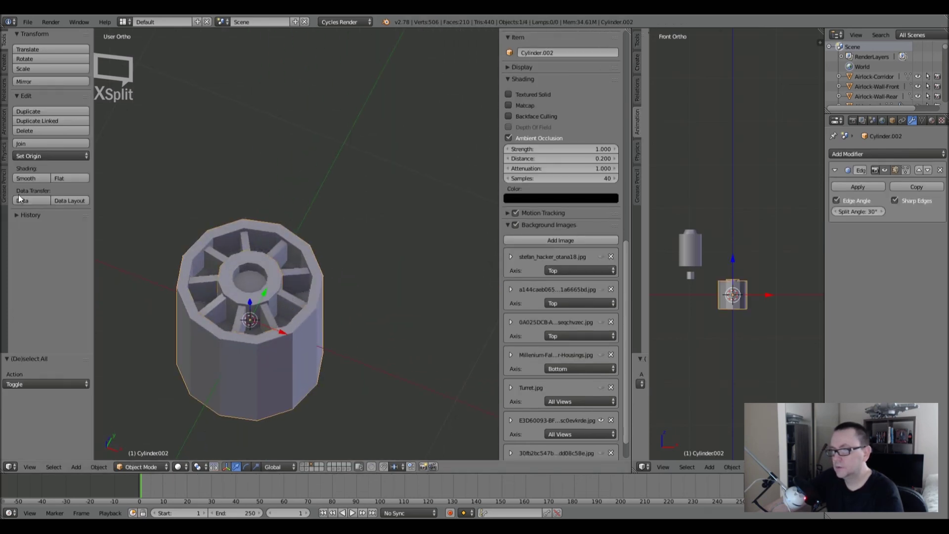
{"action": "left_click", "coordinate": [18, 179]}
{"action": "left_click", "coordinate": [857, 212]}
{"action": "type", "text": "44"}
{"action": "key", "text": "Return"}
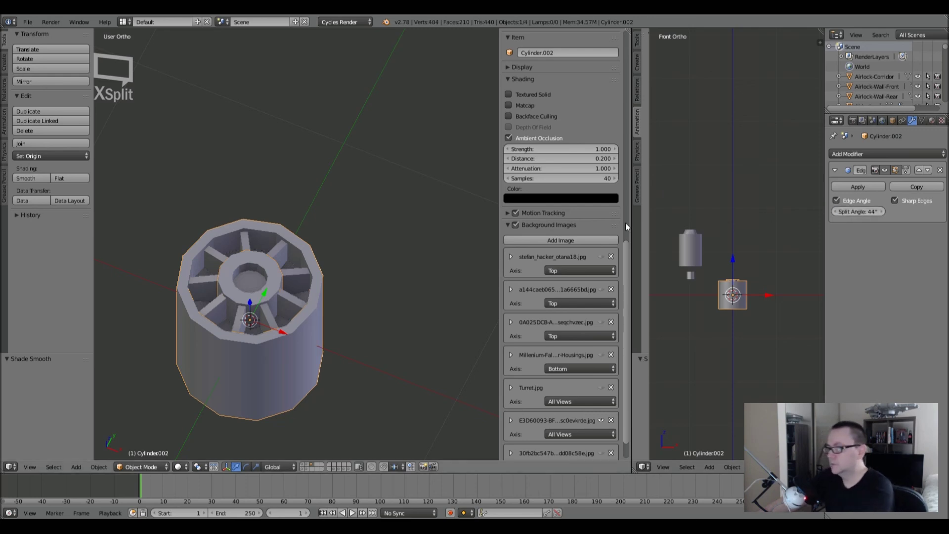
From the top view, move the ribbed cylinder and its ribs about -0.98 in X and -0.96 in Y, in line with the other parts.
{"action": "scroll", "coordinate": [262, 283], "scroll_direction": "down", "scroll_amount": 4}
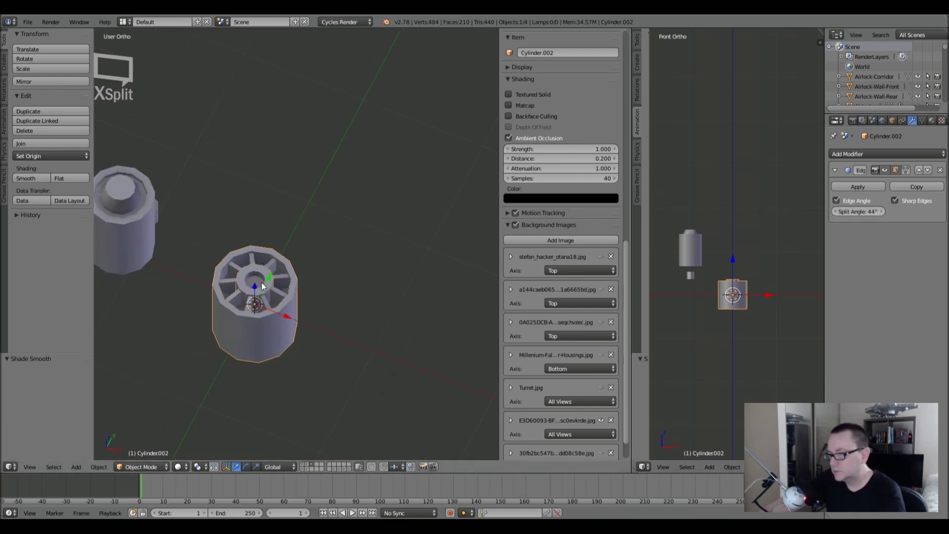
{"action": "key", "text": "a"}
{"action": "scroll", "coordinate": [262, 282], "scroll_direction": "down", "scroll_amount": 1}
{"action": "middle_click_drag", "start_coordinate": [262, 283], "coordinate": [289, 292], "text": "shift"}
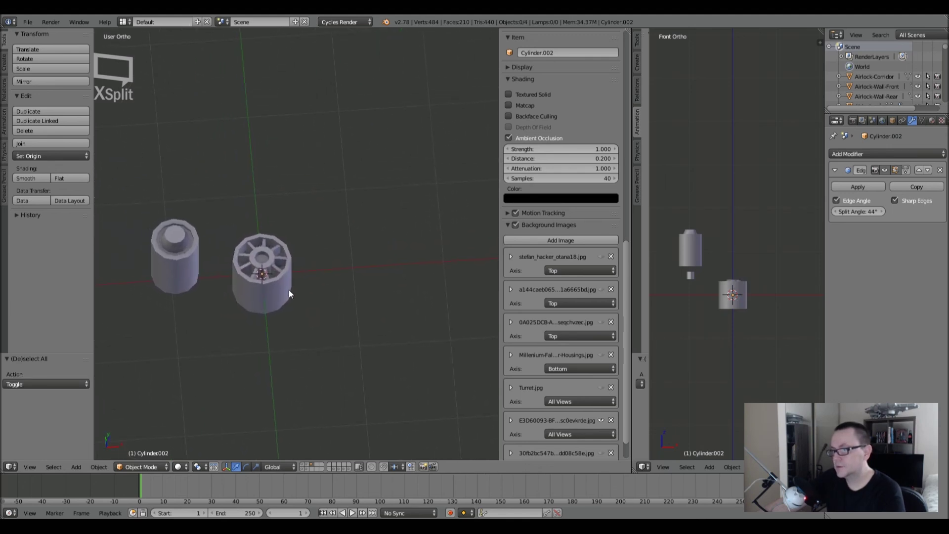
{"action": "key", "text": "KP_7"}
{"action": "right_click", "coordinate": [285, 130]}
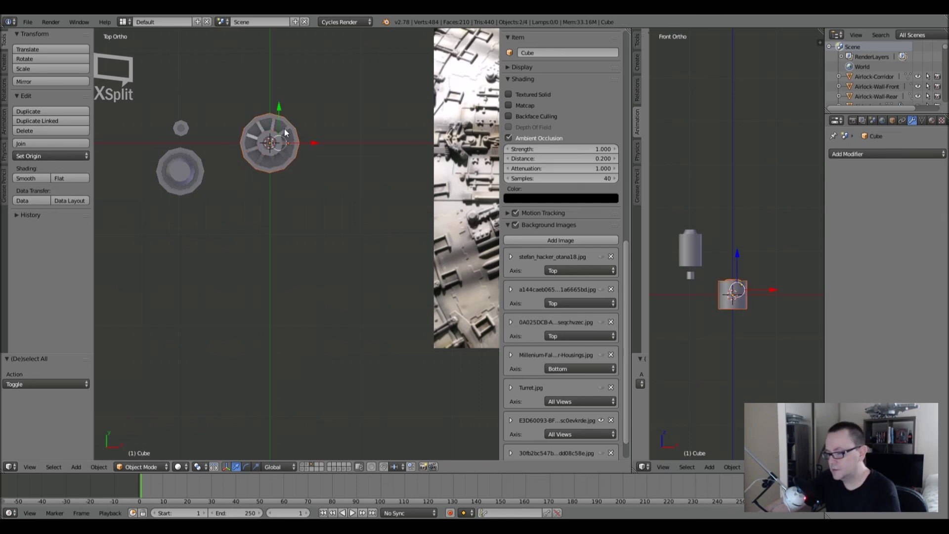
{"action": "key", "text": "g"}
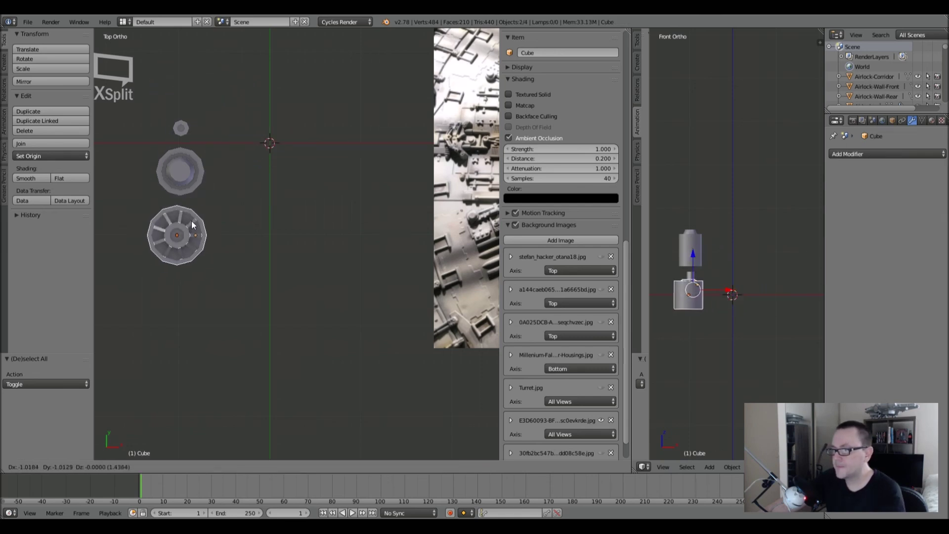
{"action": "left_click", "coordinate": [196, 219]}
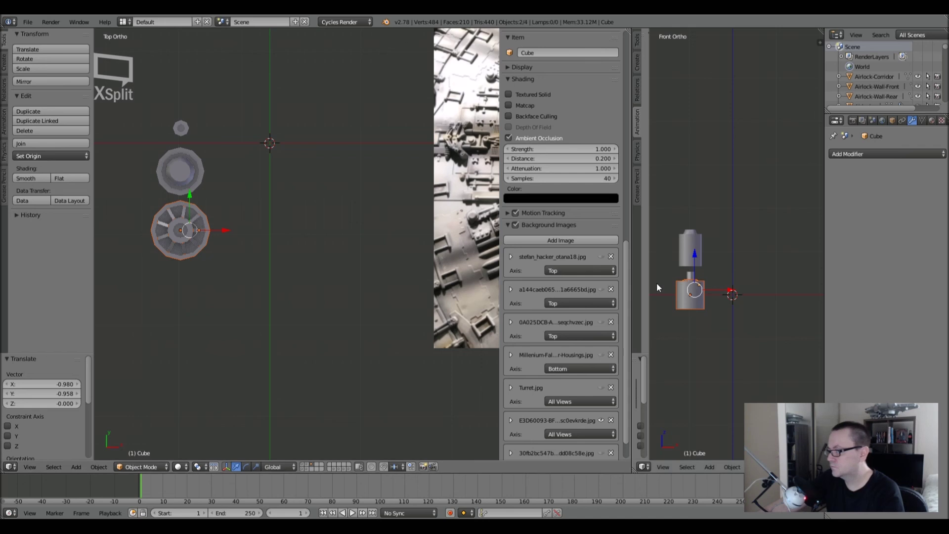
Raise the ribbed cylinder about 1.09 in Z, and lift the small cylinder to the same height as the other parts.
{"action": "key", "text": "g"}
{"action": "key", "text": "z"}
{"action": "left_click", "coordinate": [699, 207]}
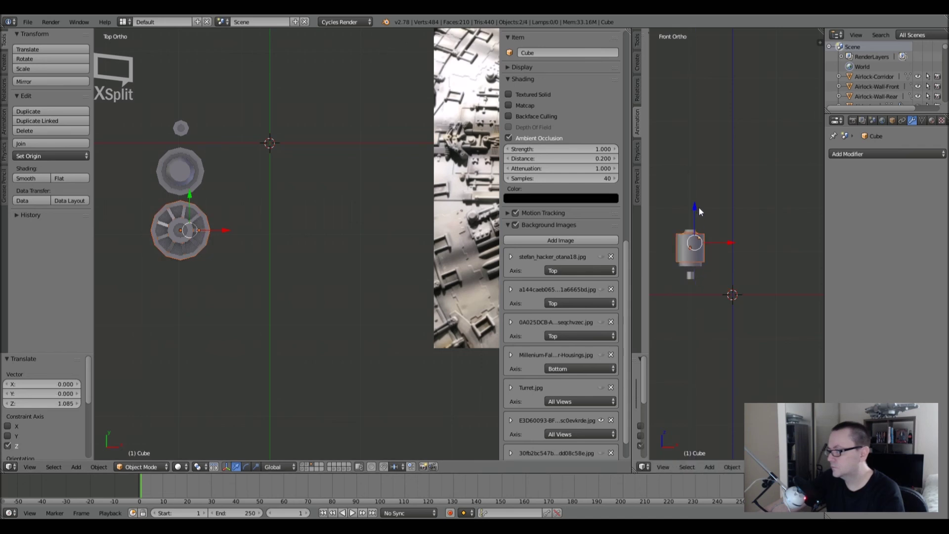
{"action": "right_click", "coordinate": [691, 276]}
{"action": "key", "text": "g"}
{"action": "key", "text": "z"}
{"action": "left_click", "coordinate": [694, 213]}
{"action": "key", "text": "a"}
Add a mesh circle with 12 vertices and a radius of 1 at the 3D cursor.
{"action": "middle_click_drag", "start_coordinate": [291, 175], "coordinate": [330, 282], "text": "shift"}
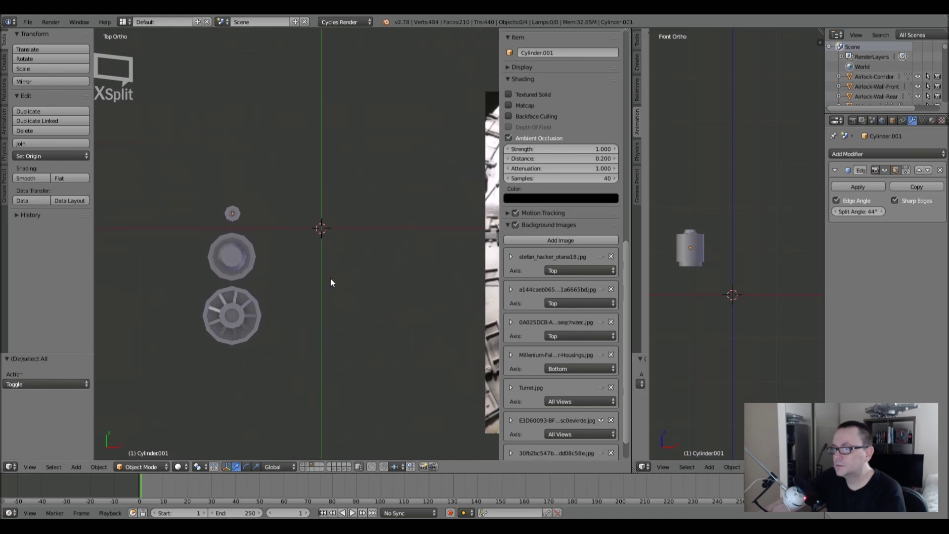
{"action": "scroll", "coordinate": [331, 278], "scroll_direction": "up", "scroll_amount": 3}
{"action": "key", "text": "shift+a"}
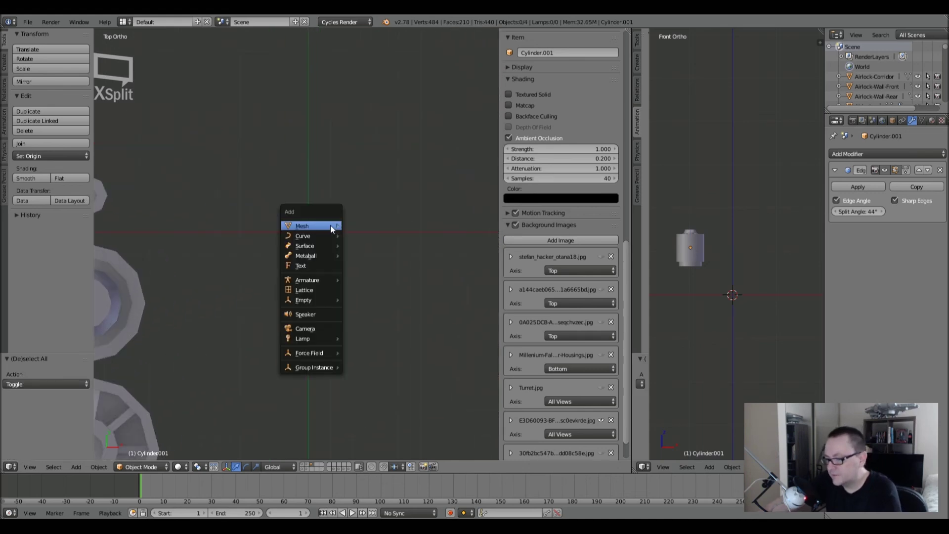
{"action": "mouse_move", "coordinate": [331, 226]}
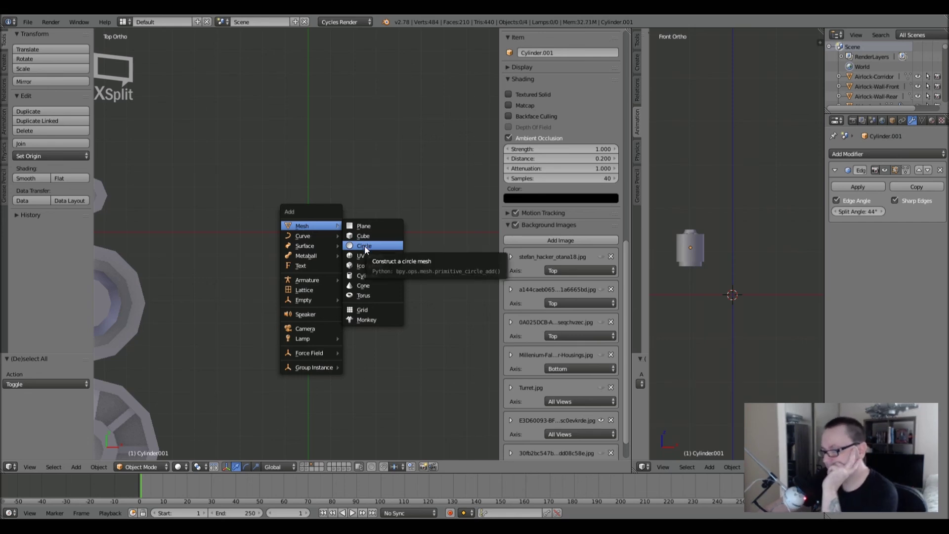
{"action": "left_click", "coordinate": [364, 247]}
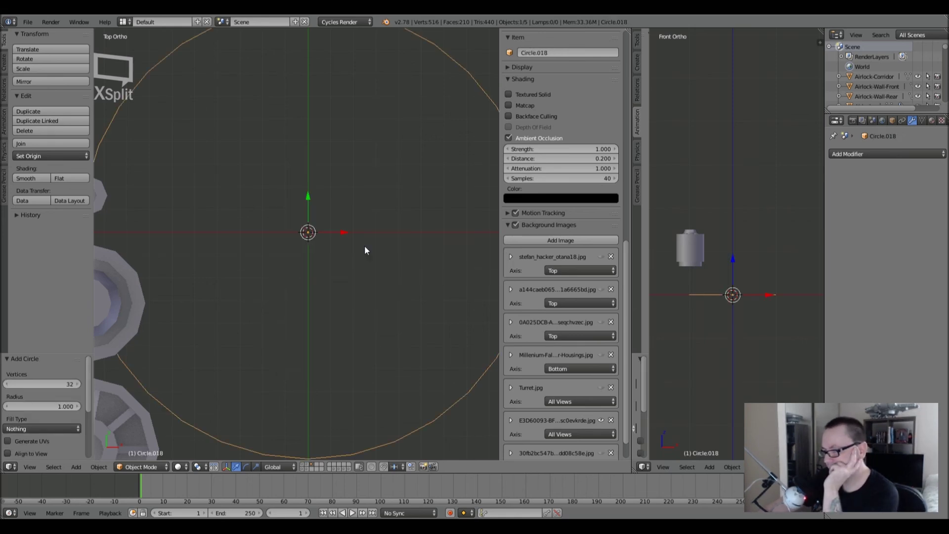
{"action": "scroll", "coordinate": [364, 247], "scroll_direction": "down", "scroll_amount": 2}
{"action": "middle_click_drag", "start_coordinate": [365, 247], "coordinate": [328, 278], "text": "shift"}
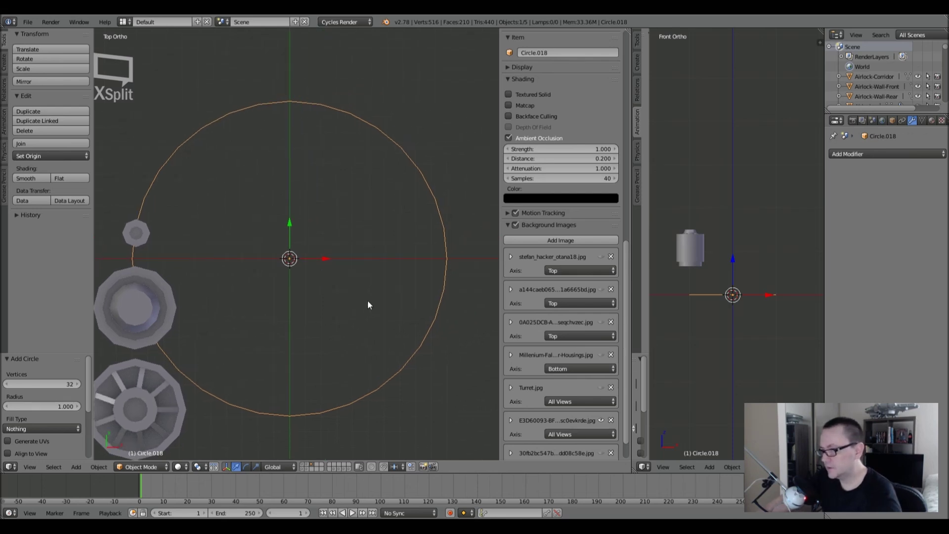
{"action": "left_click_drag", "start_coordinate": [55, 384], "coordinate": [5, 386]}
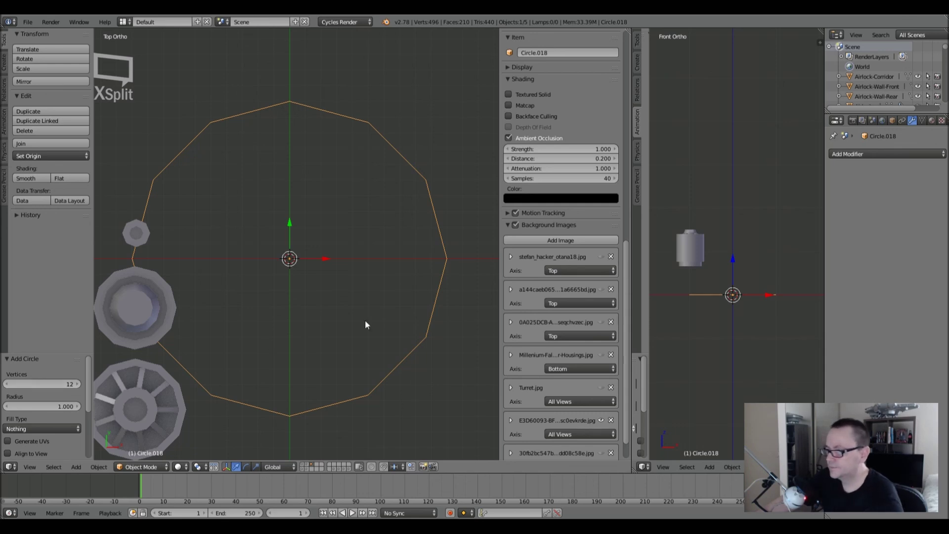
Check the round details in the reference image and move the circle up and to the right of the 3D cursor.
{"action": "middle_click_drag", "start_coordinate": [444, 308], "coordinate": [126, 319], "text": "shift"}
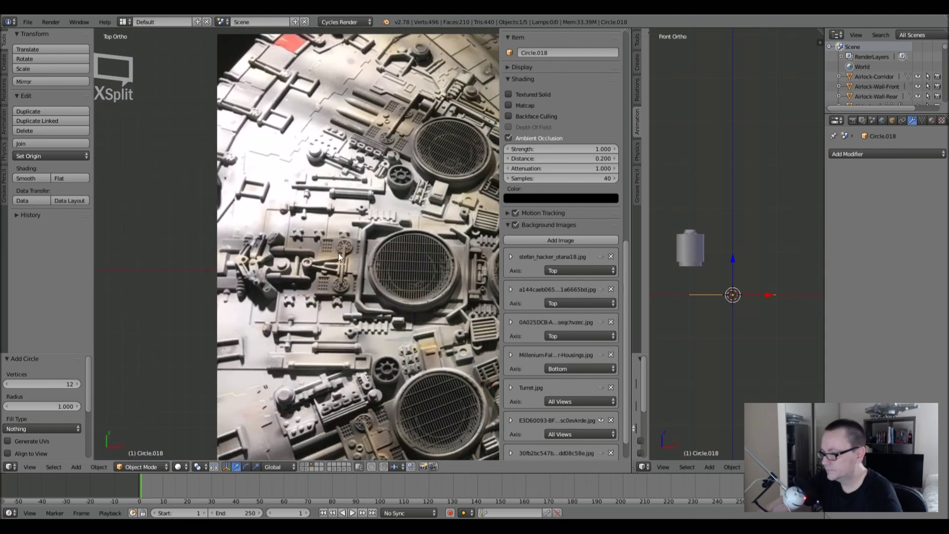
{"action": "scroll", "coordinate": [343, 283], "scroll_direction": "up", "scroll_amount": 5}
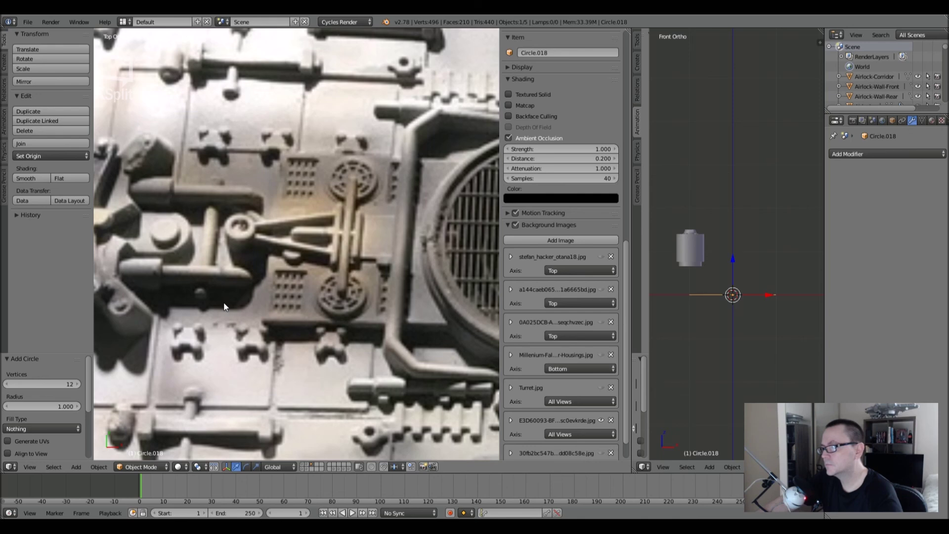
{"action": "scroll", "coordinate": [224, 307], "scroll_direction": "down", "scroll_amount": 10}
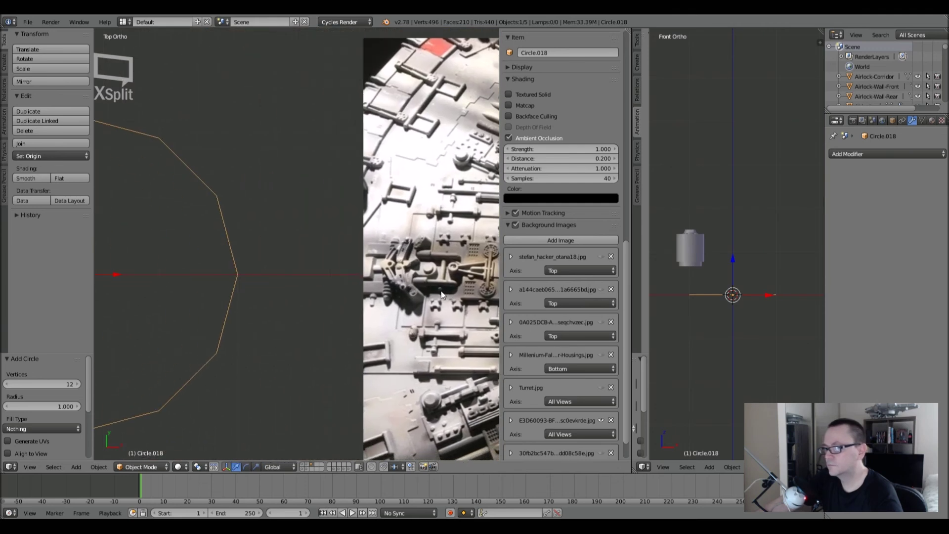
{"action": "middle_click_drag", "start_coordinate": [226, 281], "coordinate": [335, 272], "text": "shift"}
{"action": "scroll", "coordinate": [314, 269], "scroll_direction": "up", "scroll_amount": 2}
{"action": "scroll", "coordinate": [310, 280], "scroll_direction": "down", "scroll_amount": 2}
{"action": "key", "text": "g"}
{"action": "left_click", "coordinate": [378, 196]}
Try to extrude the circle's outline inward into a ring, scaled to about 0.68.
{"action": "key", "text": "Tab"}
{"action": "middle_click_drag", "start_coordinate": [426, 222], "coordinate": [377, 258], "text": "shift"}
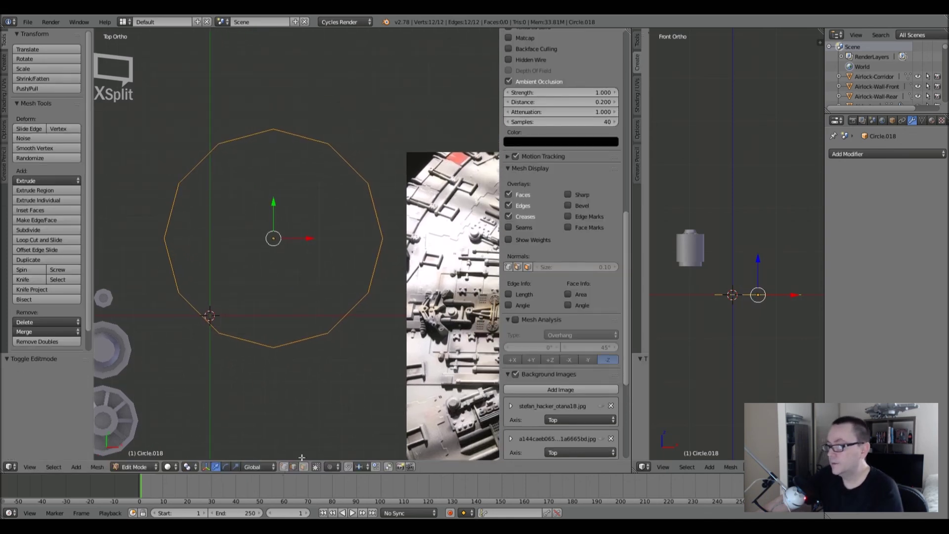
{"action": "key", "text": "e"}
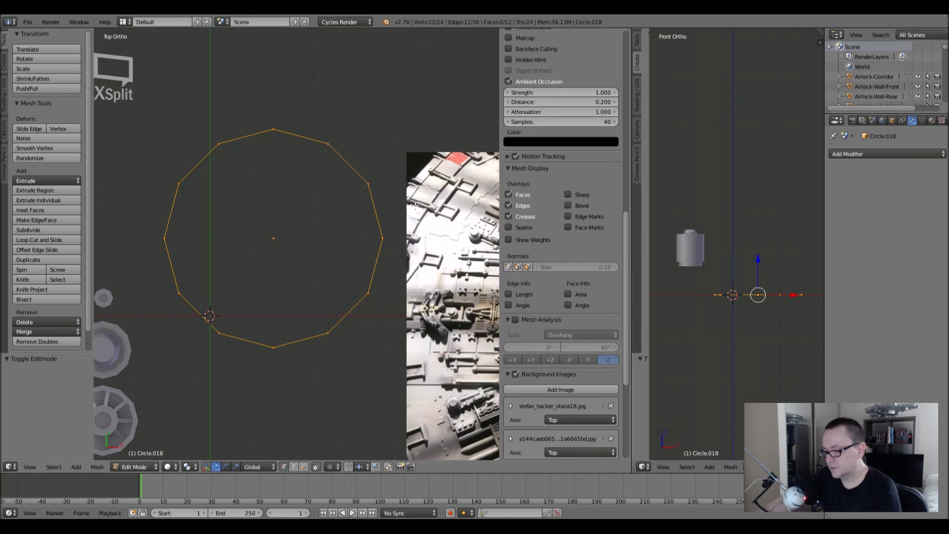
{"action": "key", "text": "s"}
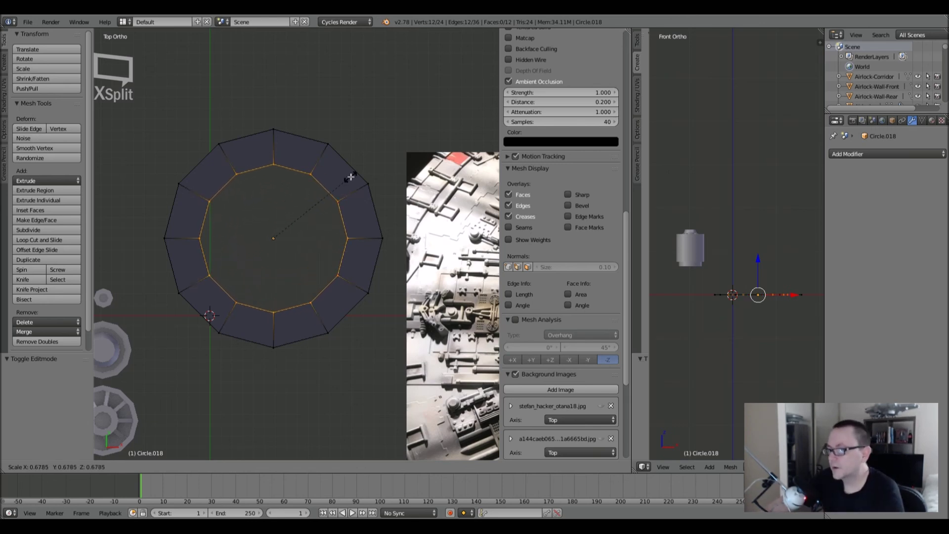
{"action": "key", "text": "Escape"}
{"action": "key", "text": "ctrl+z"}
Remove doubled vertices from the whole circle and return to Object Mode.
{"action": "key", "text": "a"}
{"action": "key", "text": "a"}
{"action": "left_click", "coordinate": [43, 343]}
{"action": "key", "text": "a"}
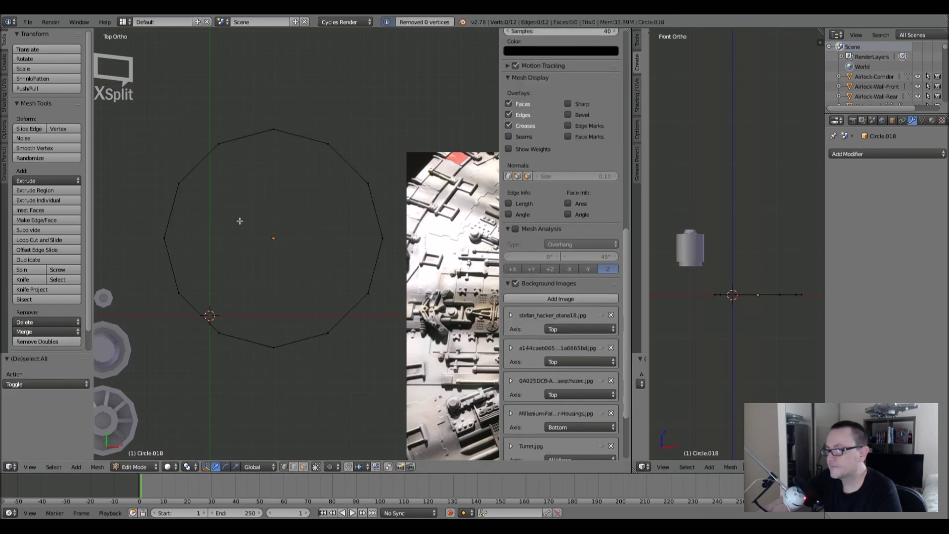
{"action": "key", "text": "Tab"}
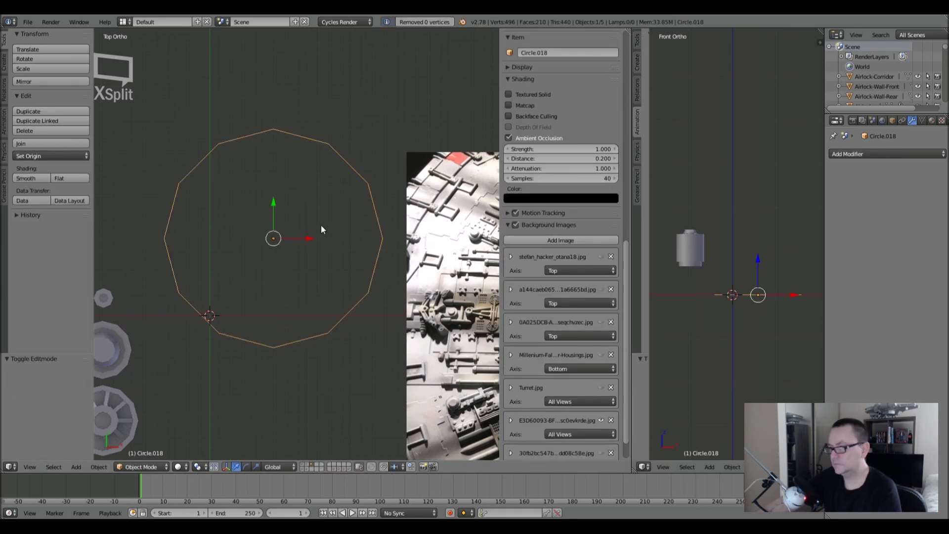
Fill the circle with a face in wireframe display and extrude it about 0.25 downward into a disc.
{"action": "key", "text": "z"}
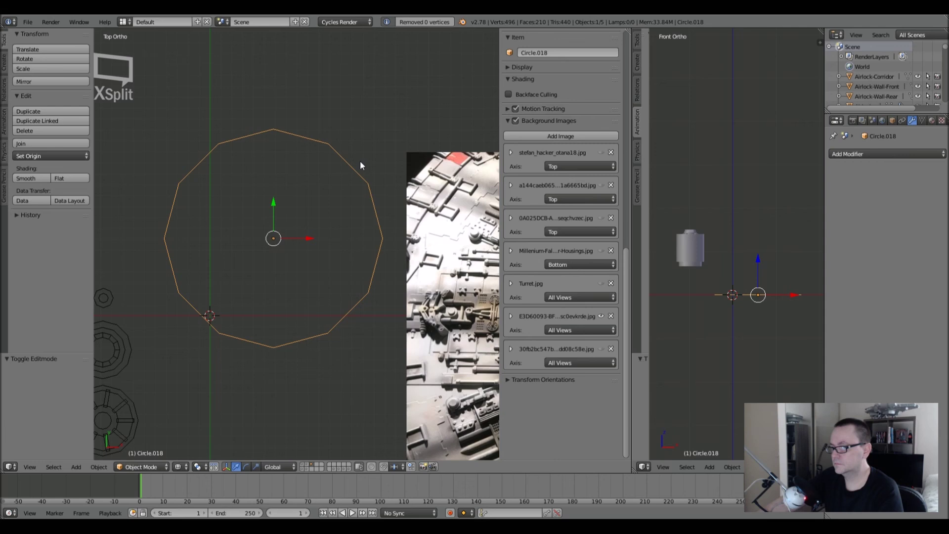
{"action": "key", "text": "Tab"}
{"action": "key", "text": "a"}
{"action": "key", "text": "f"}
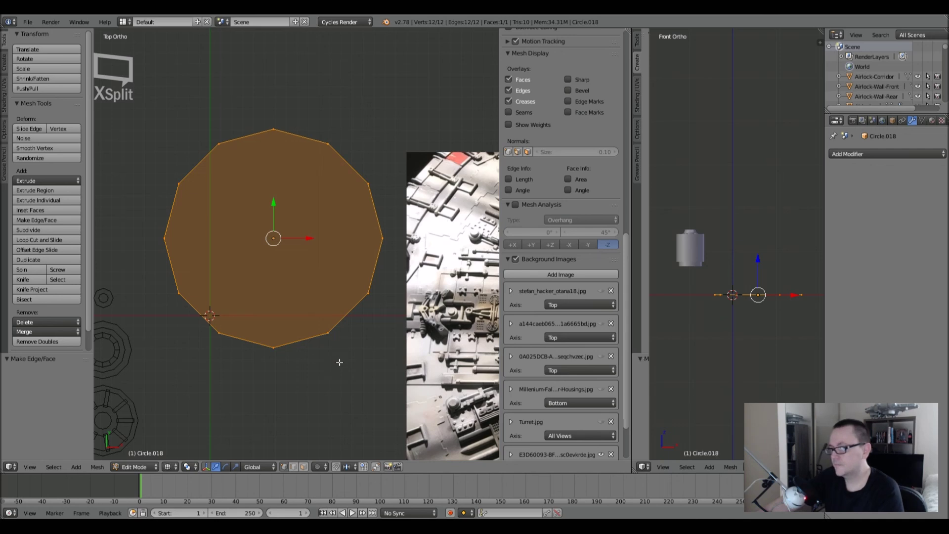
{"action": "middle_click_drag", "start_coordinate": [339, 363], "coordinate": [303, 271]}
{"action": "key", "text": "e"}
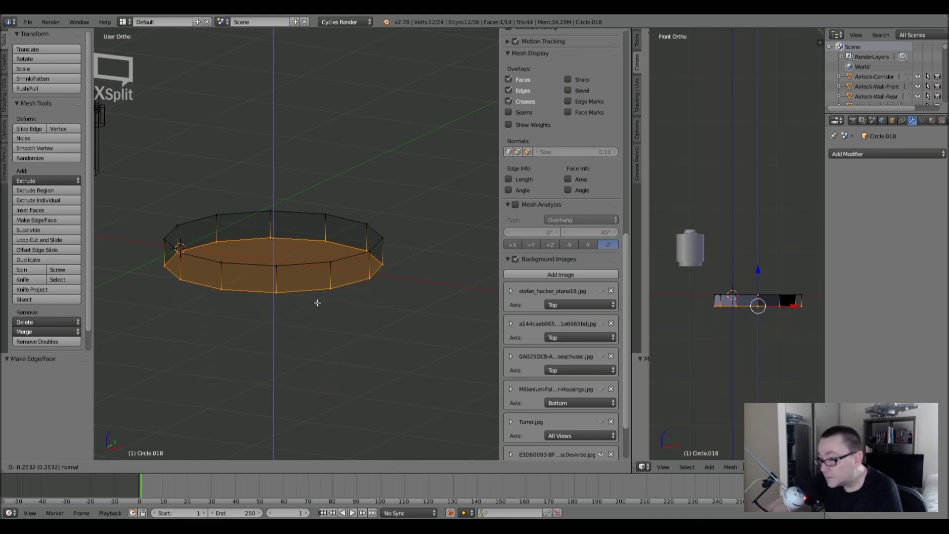
{"action": "left_click", "coordinate": [317, 303]}
Recalculate the normals of the whole disc and return to Object Mode in solid display.
{"action": "key", "text": "a"}
{"action": "key", "text": "a"}
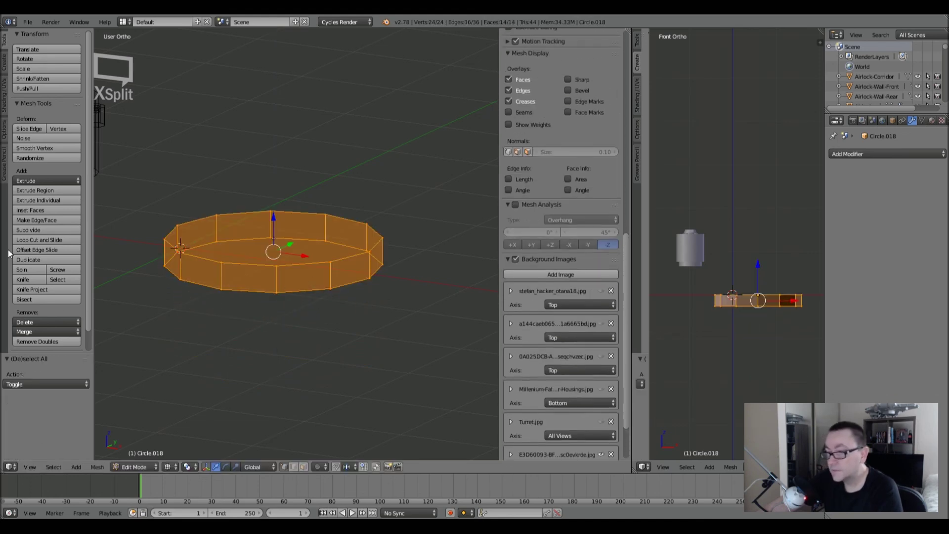
{"action": "left_click", "coordinate": [4, 96]}
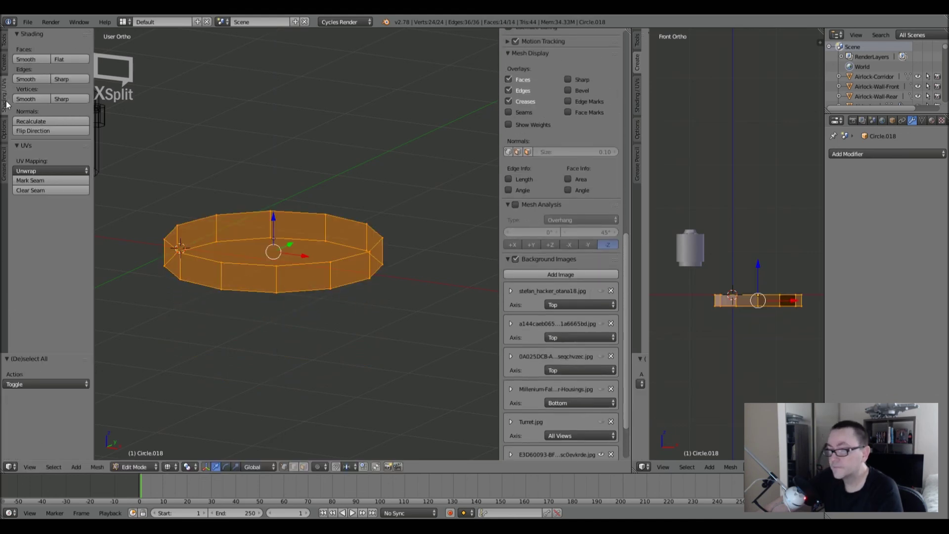
{"action": "left_click", "coordinate": [30, 122]}
{"action": "left_click", "coordinate": [4, 44]}
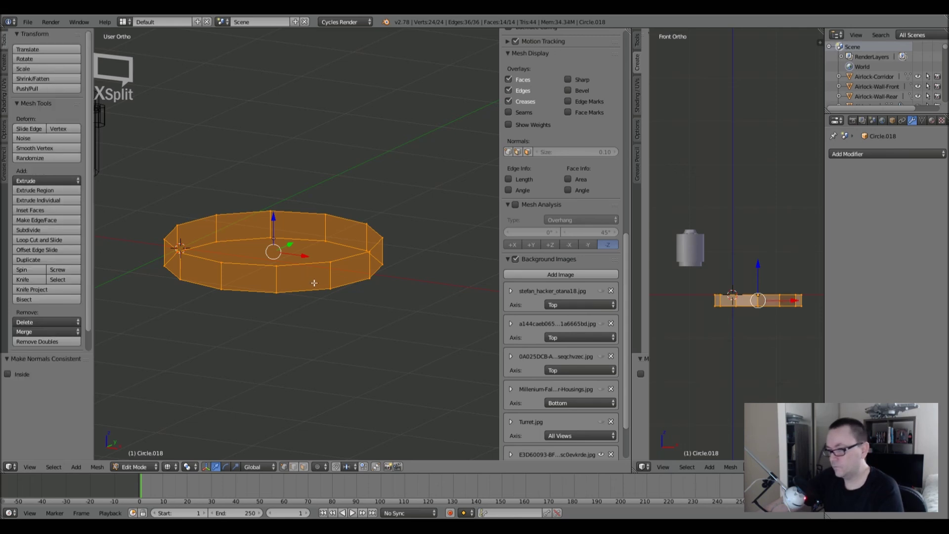
{"action": "key", "text": "z"}
{"action": "key", "text": "Tab"}
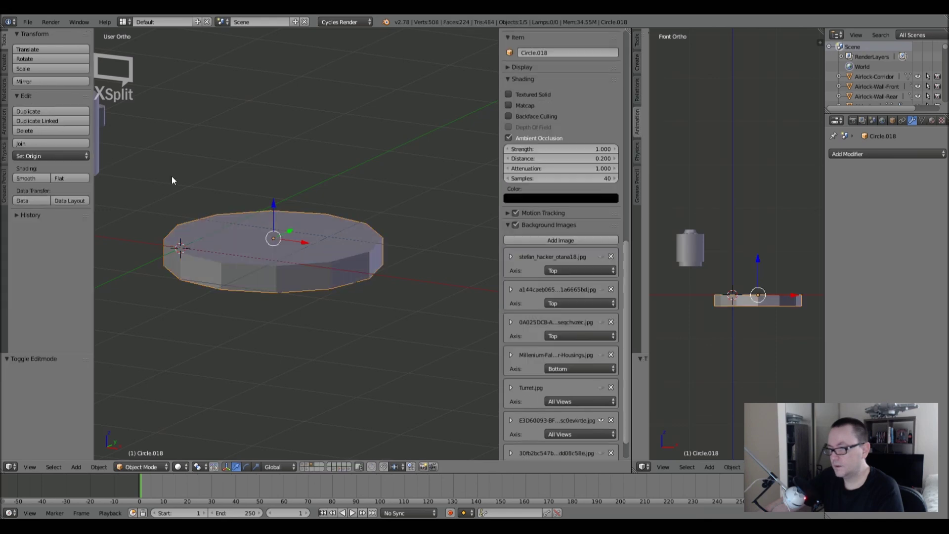
Shade the disc smooth and add an Edge Split modifier with a split angle of 44°.
{"action": "left_click", "coordinate": [26, 178]}
{"action": "left_click", "coordinate": [865, 159]}
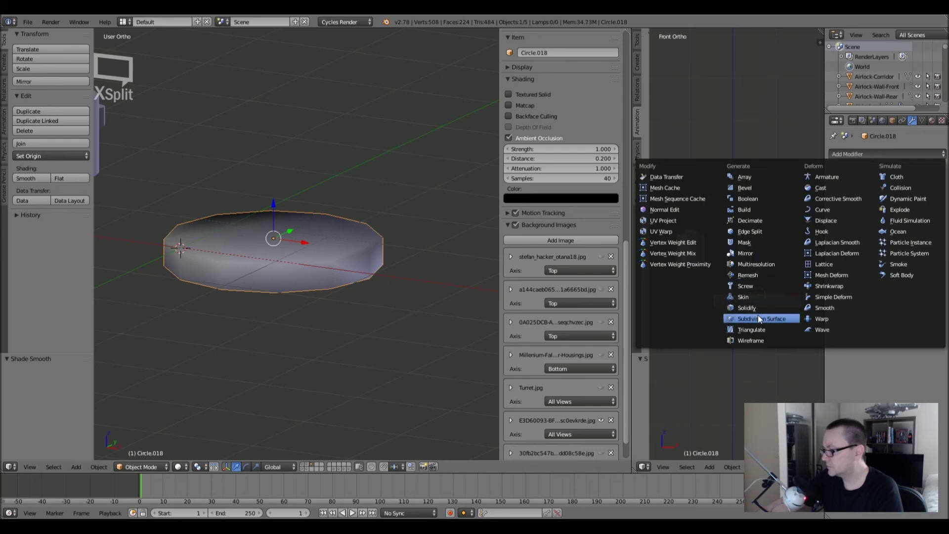
{"action": "left_click", "coordinate": [751, 236]}
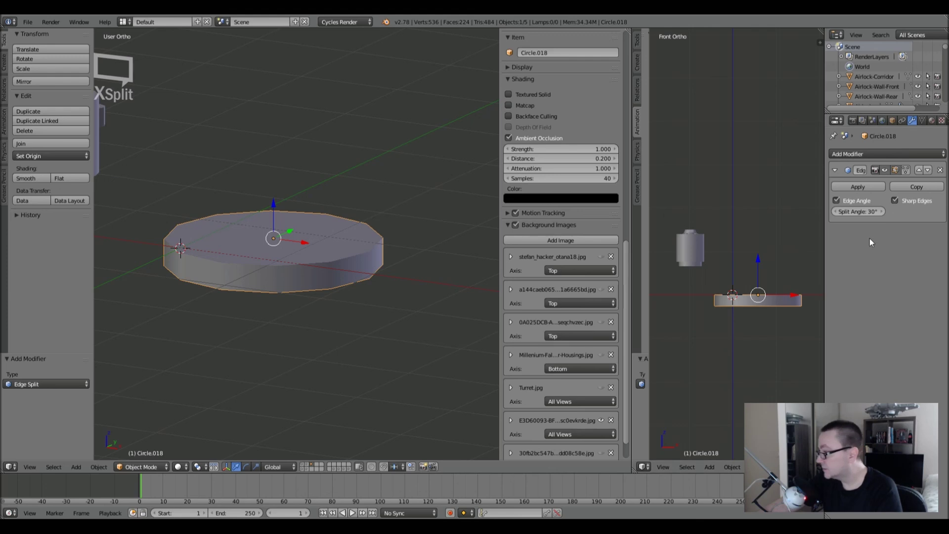
{"action": "left_click_drag", "start_coordinate": [868, 212], "coordinate": [846, 213]}
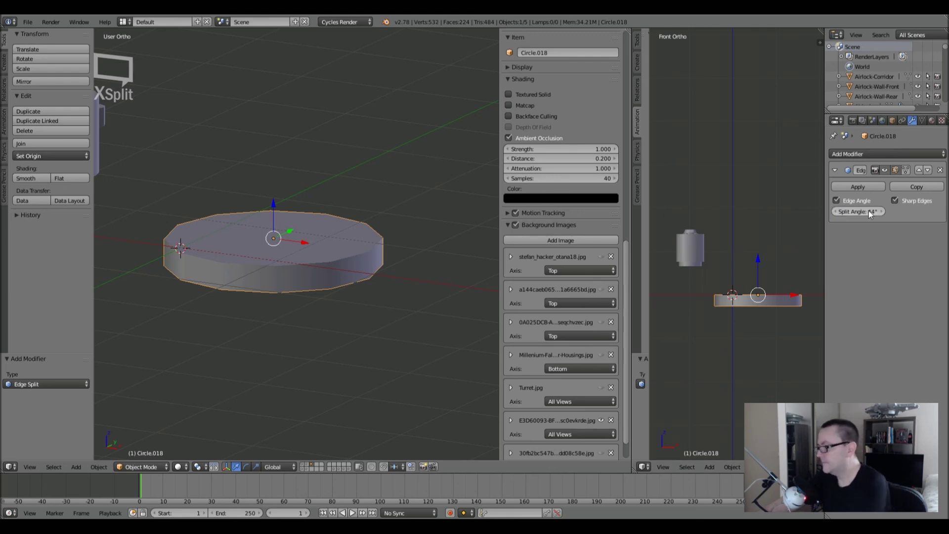
Deselect the disc and show the scene from the top in wireframe display.
{"action": "key", "text": "KP_7"}
{"action": "key", "text": "z"}
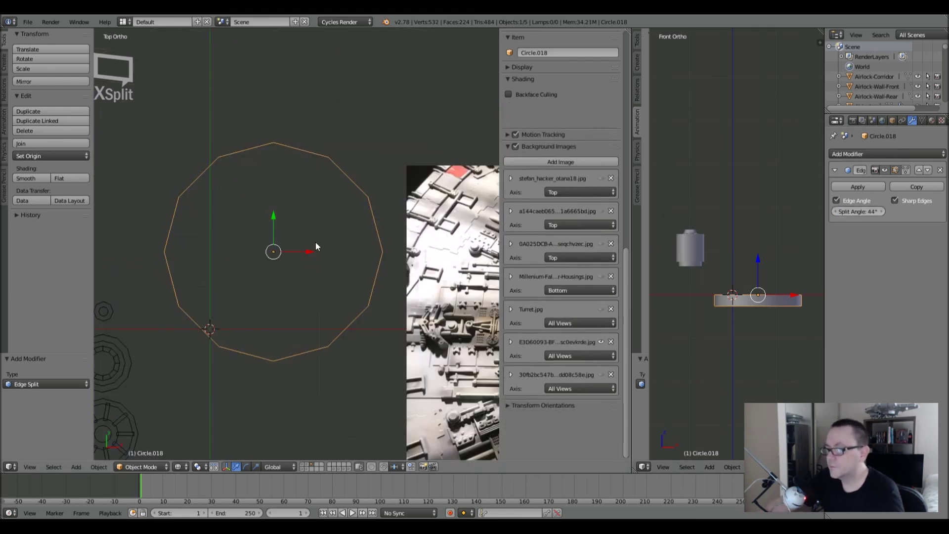
{"action": "key", "text": "z"}
{"action": "scroll", "coordinate": [327, 213], "scroll_direction": "up", "scroll_amount": 1}
{"action": "scroll", "coordinate": [325, 218], "scroll_direction": "down", "scroll_amount": 2}
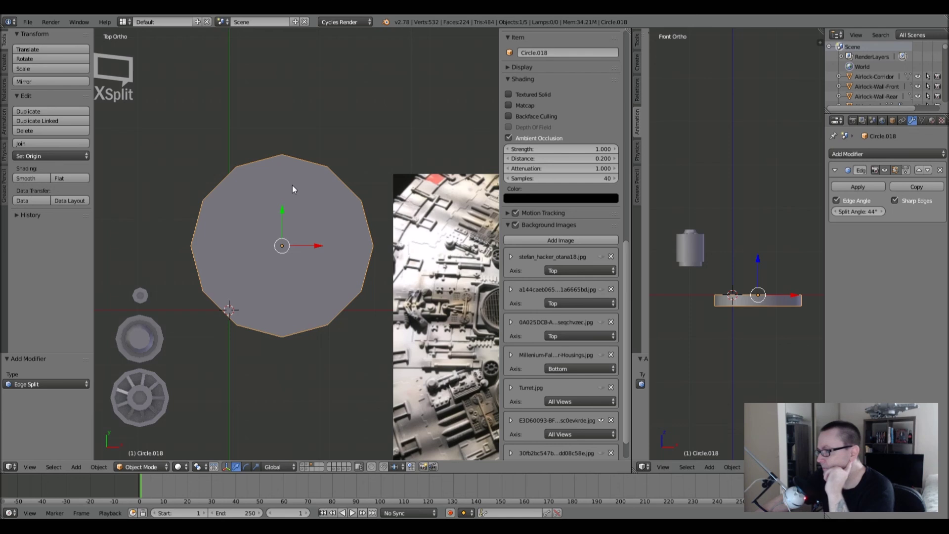
{"action": "middle_click_drag", "start_coordinate": [289, 198], "coordinate": [304, 220], "text": "shift"}
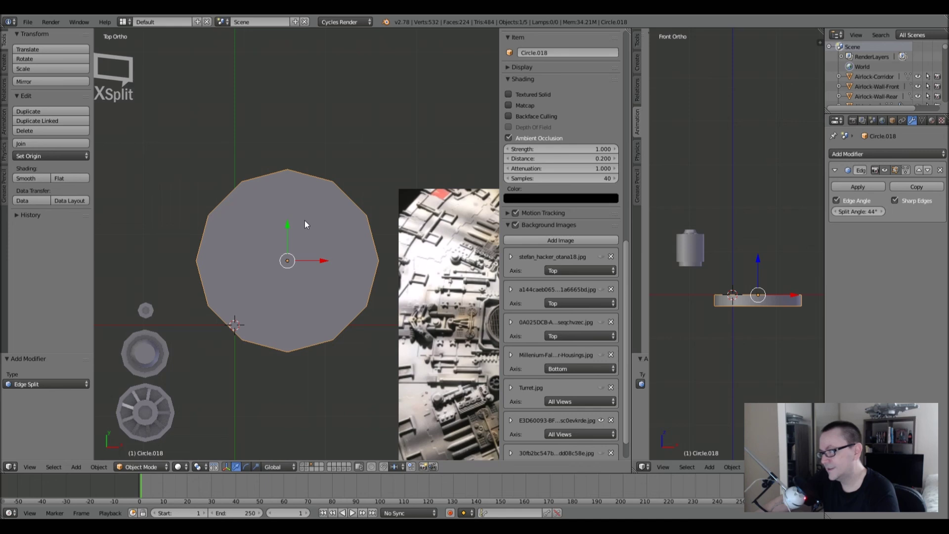
{"action": "key", "text": "a"}
{"action": "key", "text": "z"}
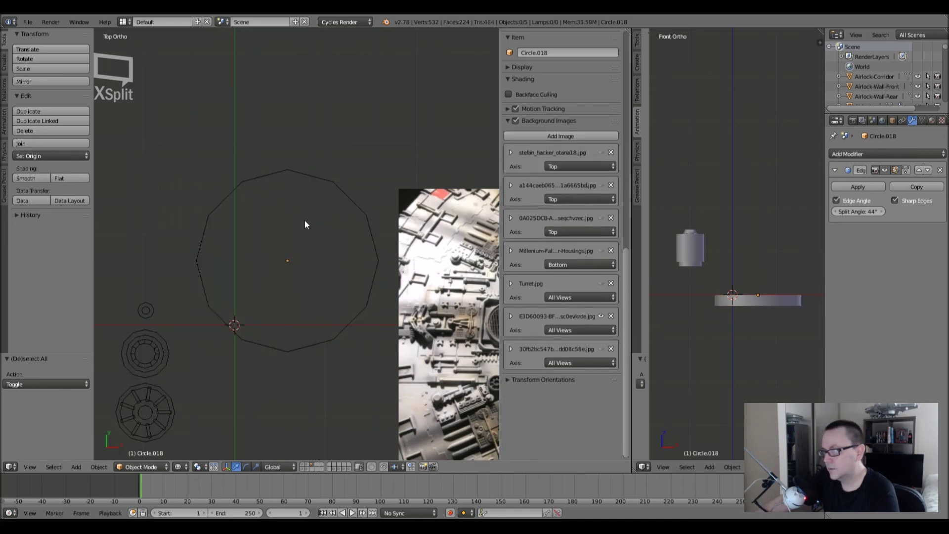
Add a 24-vertex circle of radius 1 and move it over the disc, about 0.58 in X and 0.71 in Y.
{"action": "key", "text": "shift+a"}
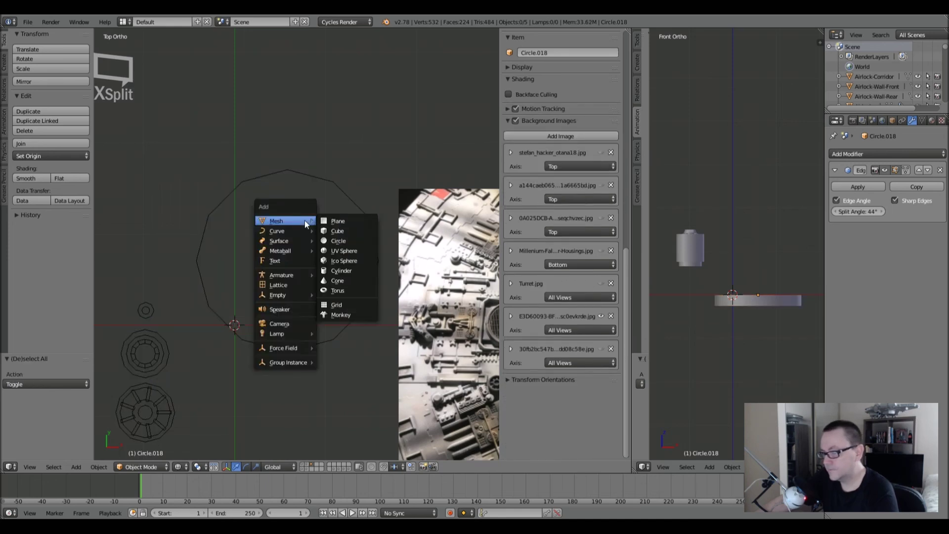
{"action": "left_click", "coordinate": [338, 241]}
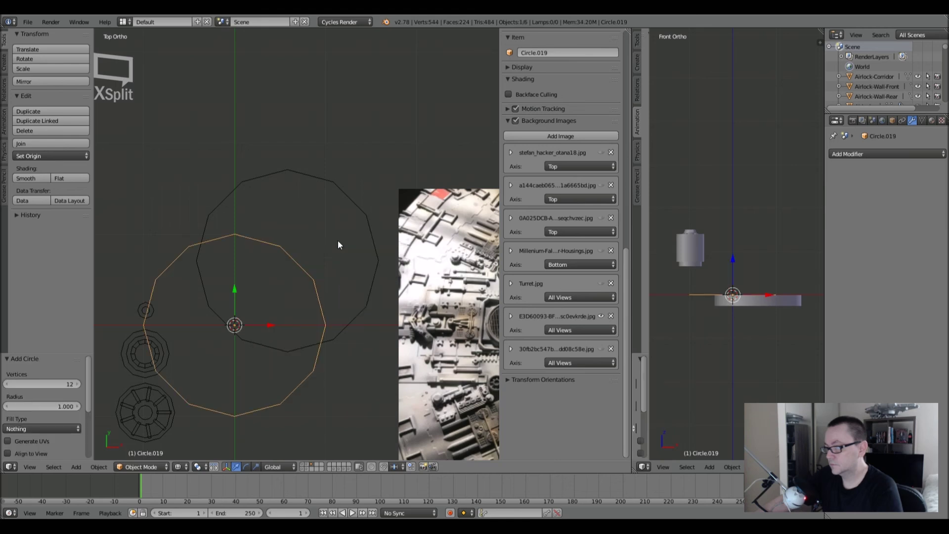
{"action": "left_click", "coordinate": [75, 384]}
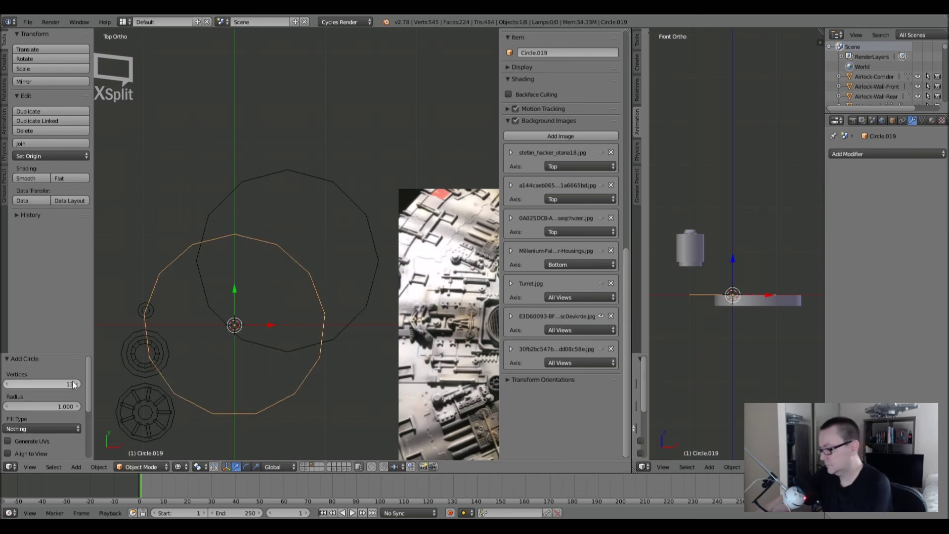
{"action": "left_click", "coordinate": [64, 382]}
{"action": "type", "text": "24"}
{"action": "key", "text": "Return"}
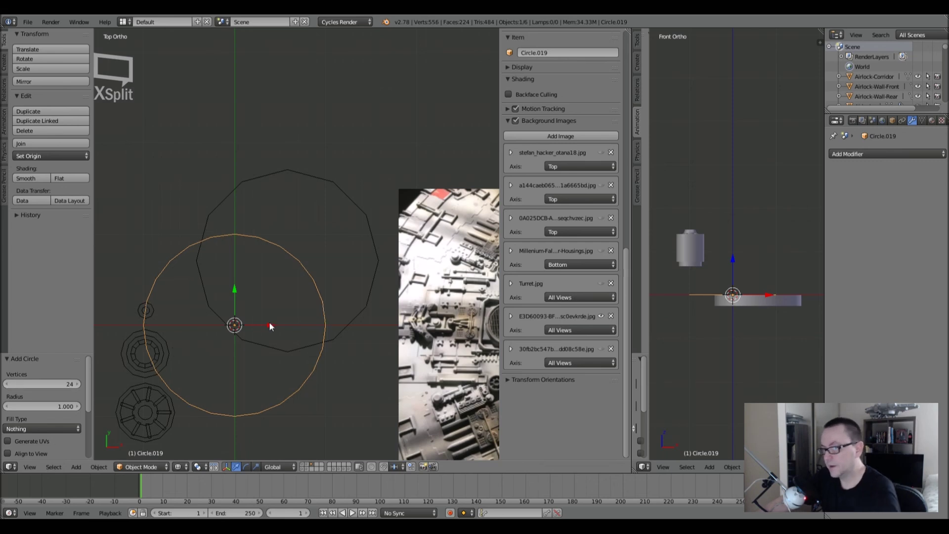
{"action": "key", "text": "g"}
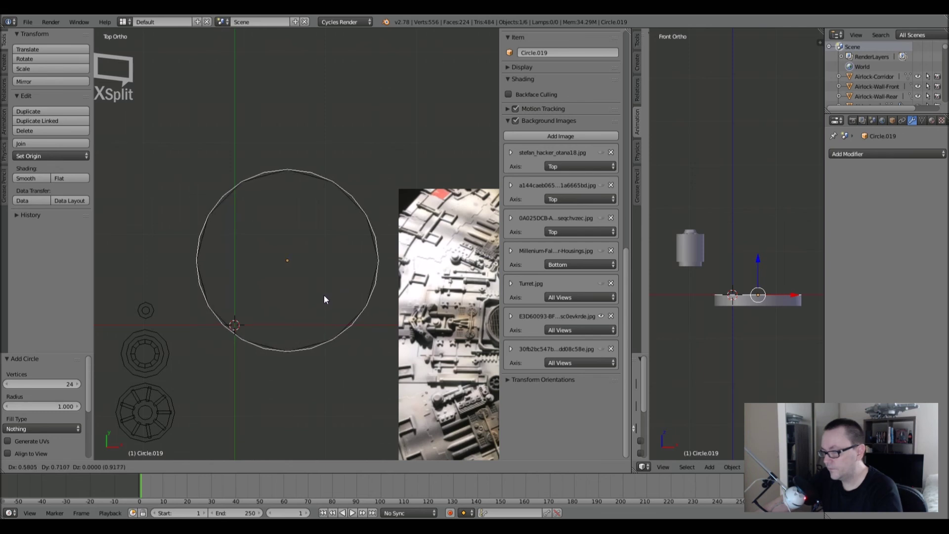
{"action": "left_click", "coordinate": [325, 295]}
Snap the 3D cursor to the centre of the 12-sided disc.
{"action": "right_click", "coordinate": [354, 320]}
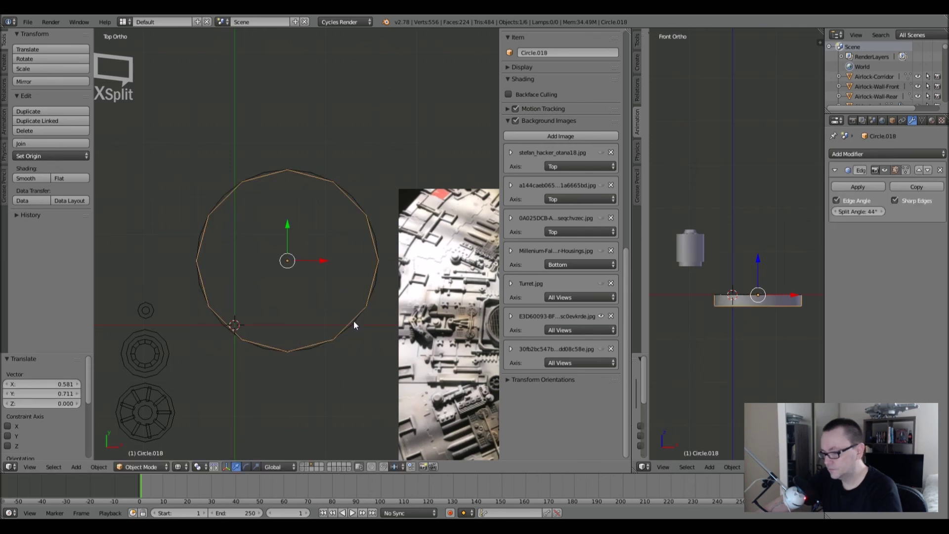
{"action": "key", "text": "shift+s"}
{"action": "left_click", "coordinate": [337, 351]}
Snap the 24-vertex circle to the 3D cursor and scale it to about 0.86.
{"action": "right_click", "coordinate": [357, 211]}
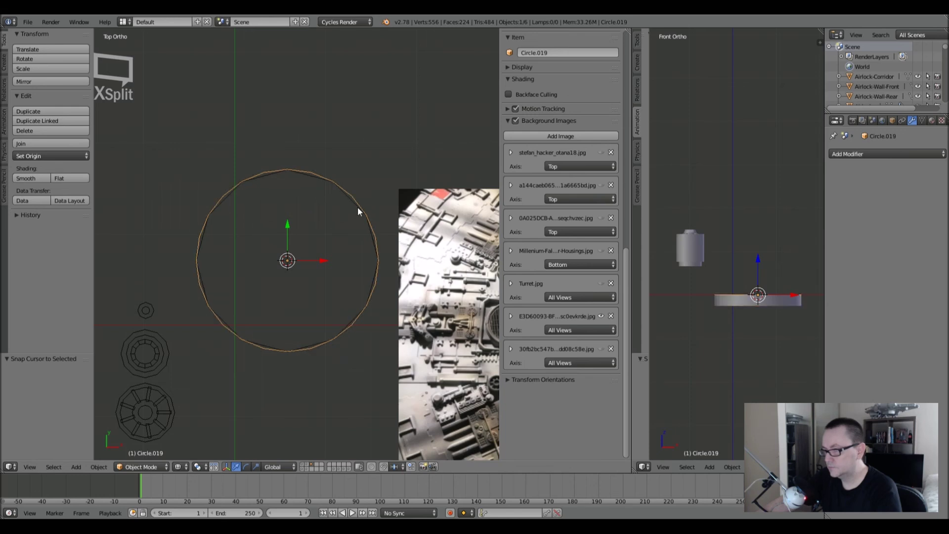
{"action": "key", "text": "shift+s"}
{"action": "left_click", "coordinate": [348, 171]}
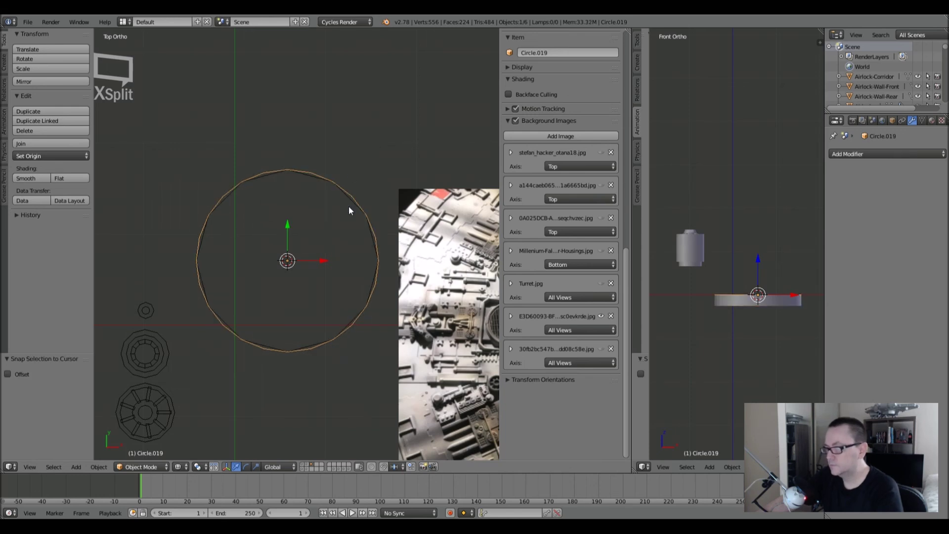
{"action": "key", "text": "s"}
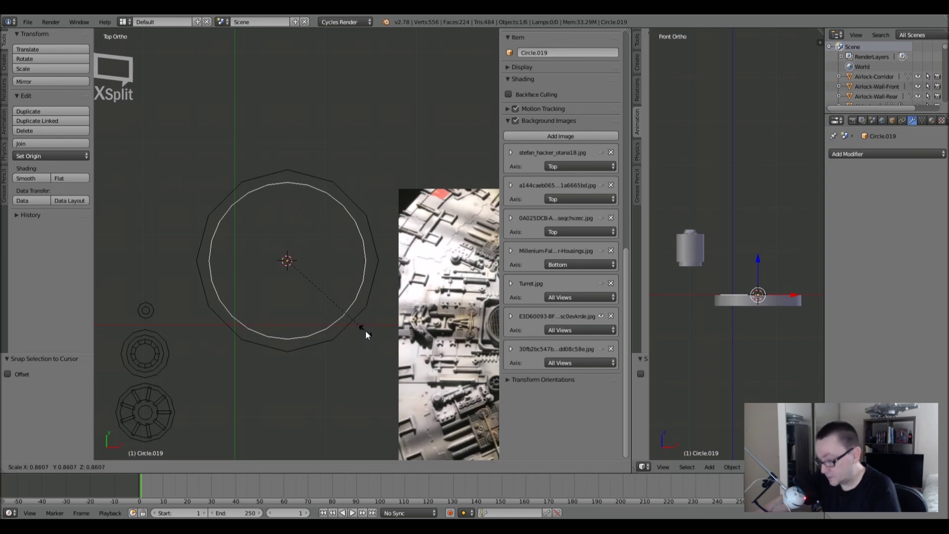
{"action": "left_click", "coordinate": [366, 332]}
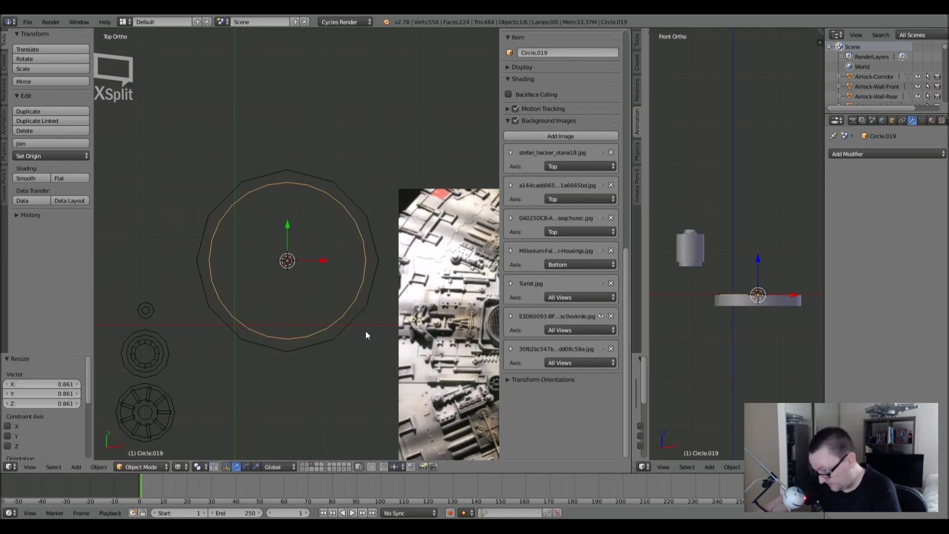
Delete the scaled 24-vertex circle.
{"action": "mouse_move", "coordinate": [429, 328]}
{"action": "middle_mouse_down", "text": "shift"}
{"action": "mouse_move", "coordinate": [383, 334]}
{"action": "mouse_move", "coordinate": [419, 337]}
{"action": "middle_mouse_up", "text": "shift"}
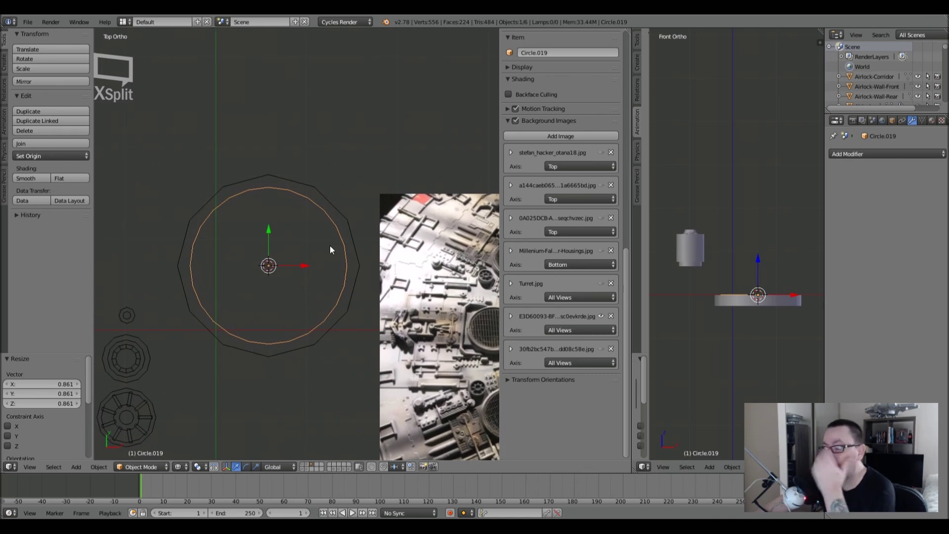
{"action": "key", "text": "x"}
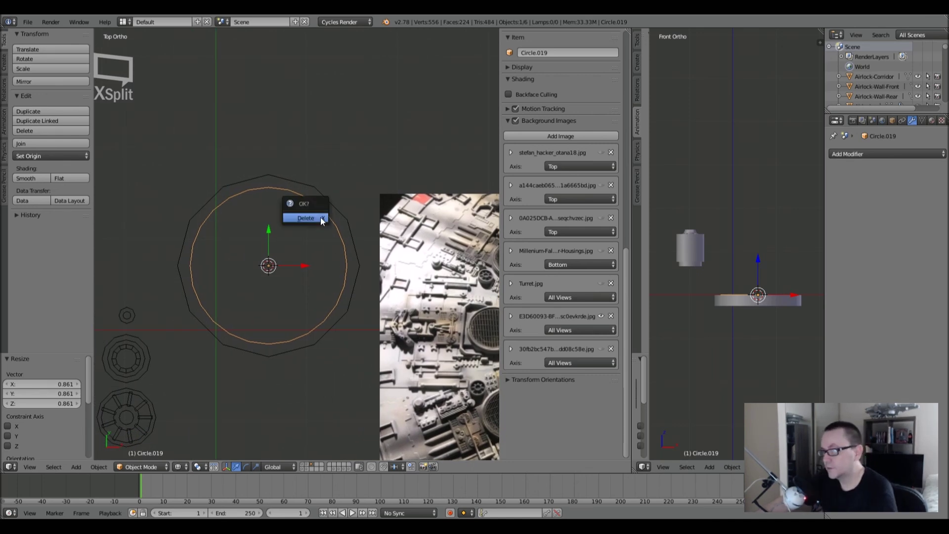
{"action": "left_click", "coordinate": [320, 218]}
Add a new circle at the 3D cursor in the disc's centre with 12 vertices and radius 1.
{"action": "right_click", "coordinate": [185, 244]}
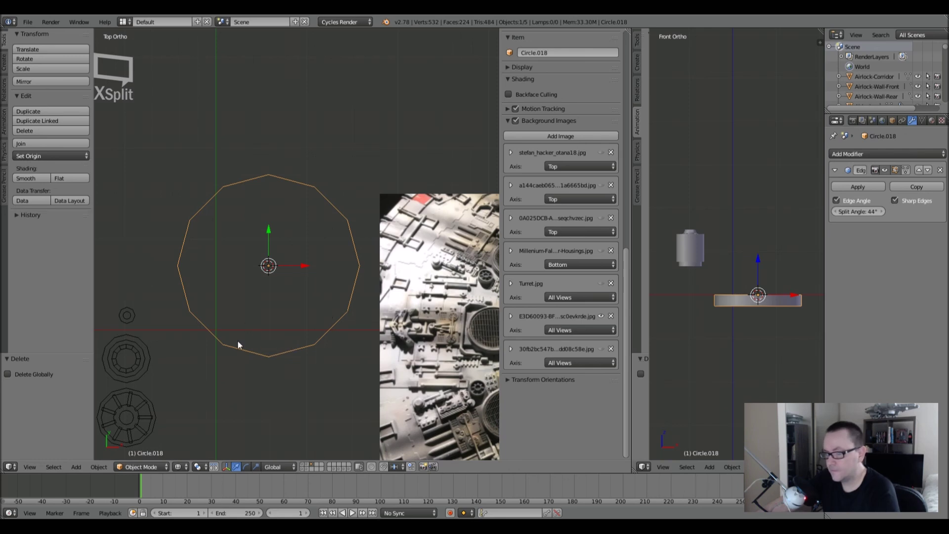
{"action": "key", "text": "a"}
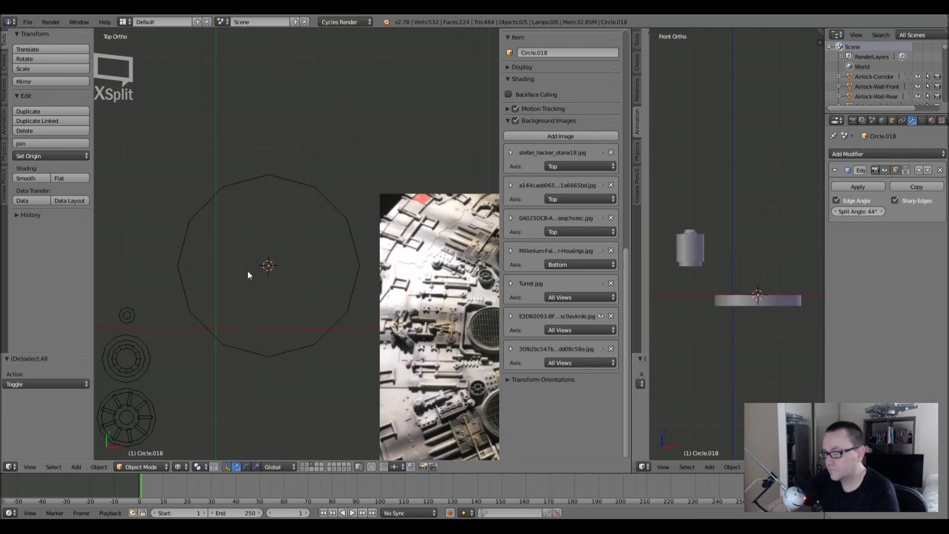
{"action": "key", "text": "shift+a"}
{"action": "left_click", "coordinate": [277, 292]}
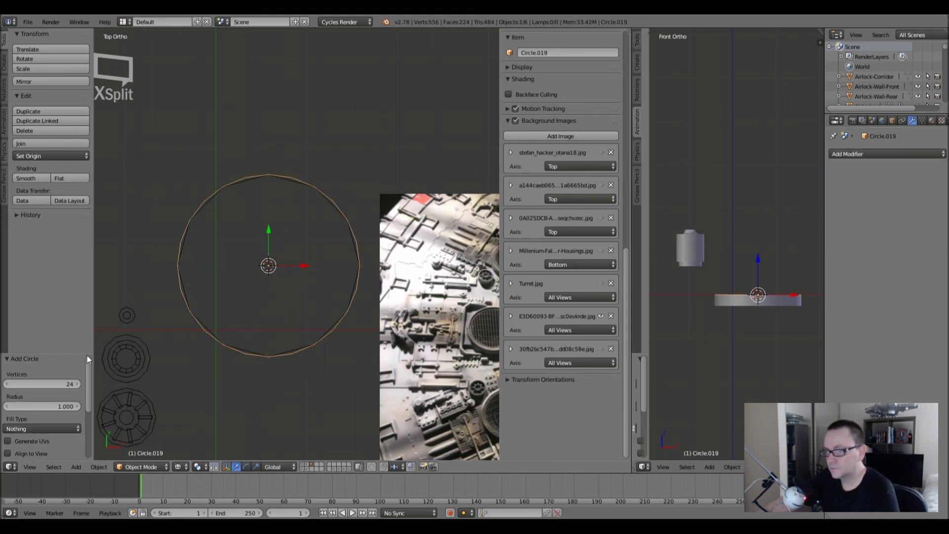
{"action": "left_click", "coordinate": [7, 384]}
{"action": "left_click", "coordinate": [7, 384]}
{"action": "left_click", "coordinate": [7, 384]}
{"action": "left_click", "coordinate": [6, 384]}
{"action": "left_click", "coordinate": [6, 384]}
{"action": "left_click", "coordinate": [7, 384]}
{"action": "left_click", "coordinate": [6, 384]}
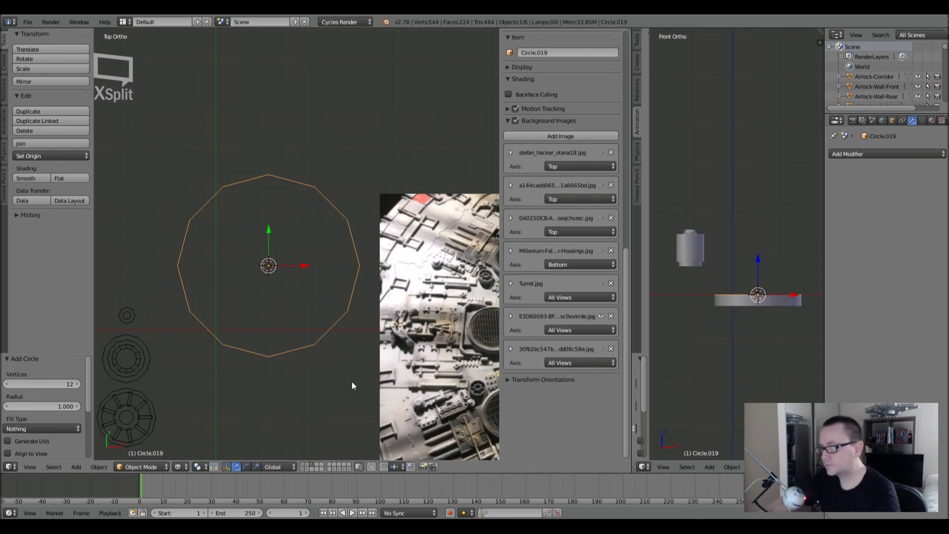
Scale the new 12-vertex circle down evenly to sit just inside the disc's outline.
{"action": "key", "text": "Tab"}
{"action": "key", "text": "e"}
{"action": "key", "text": "s"}
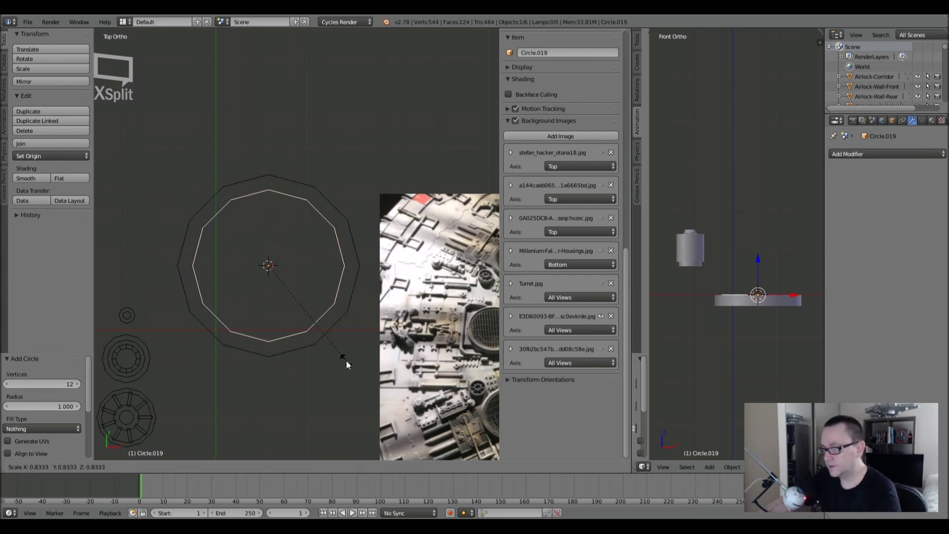
{"action": "left_click", "coordinate": [346, 365]}
Extrude the circle's edge loop in Edit Mode and scale it inward to about 0.88 to form a narrow ring.
{"action": "key", "text": "Tab"}
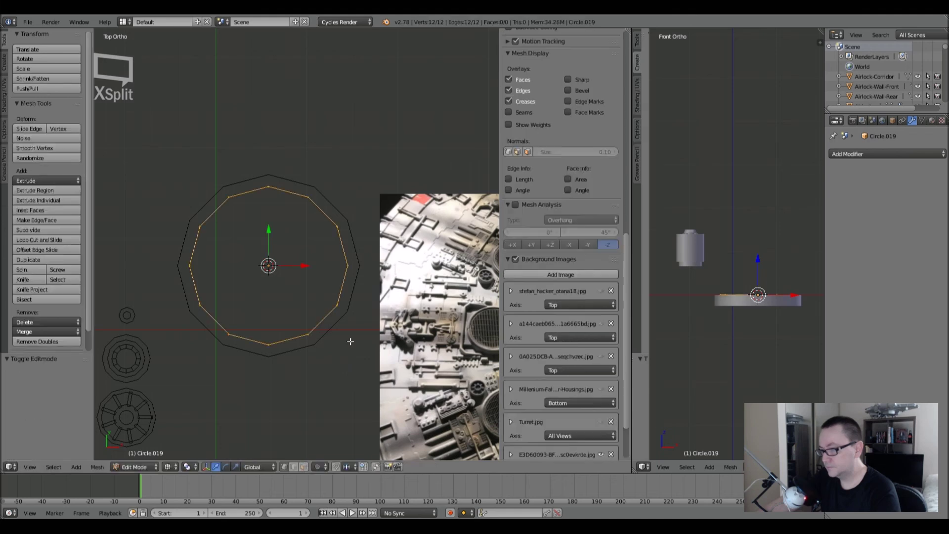
{"action": "key", "text": "e"}
{"action": "key", "text": "Escape"}
{"action": "key", "text": "s"}
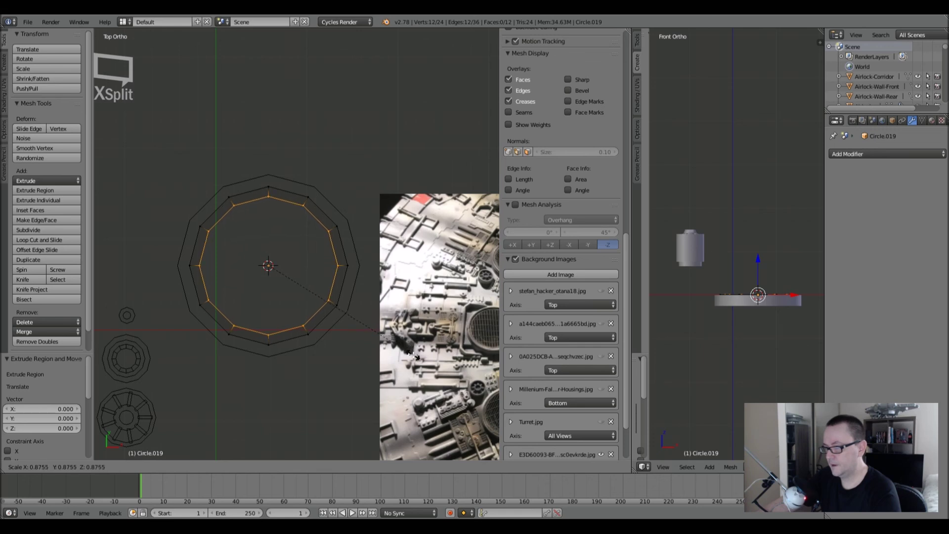
{"action": "left_click", "coordinate": [414, 355]}
Duplicate the whole narrow ring in place and scale the copy to about 0.755.
{"action": "key", "text": "a"}
{"action": "key", "text": "a"}
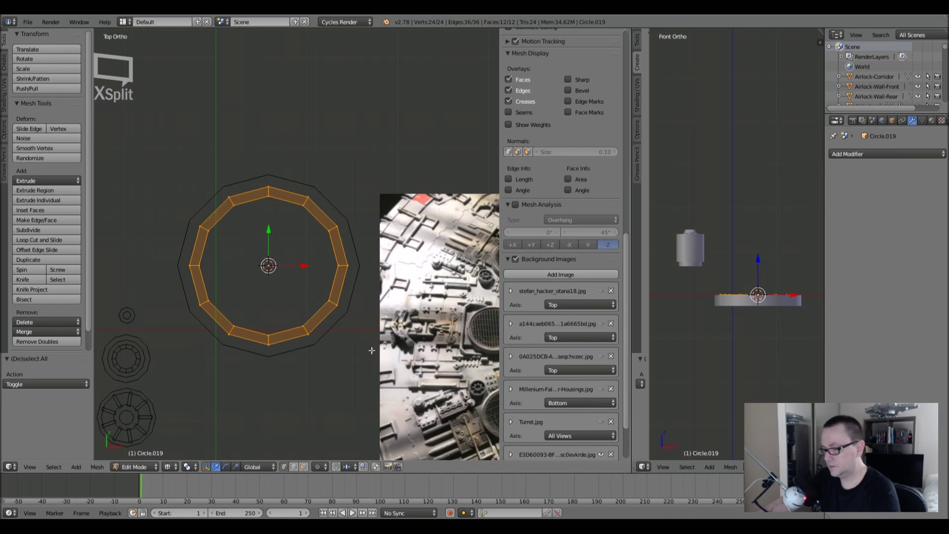
{"action": "key", "text": "shift+d"}
{"action": "key", "text": "Escape"}
{"action": "key", "text": "s"}
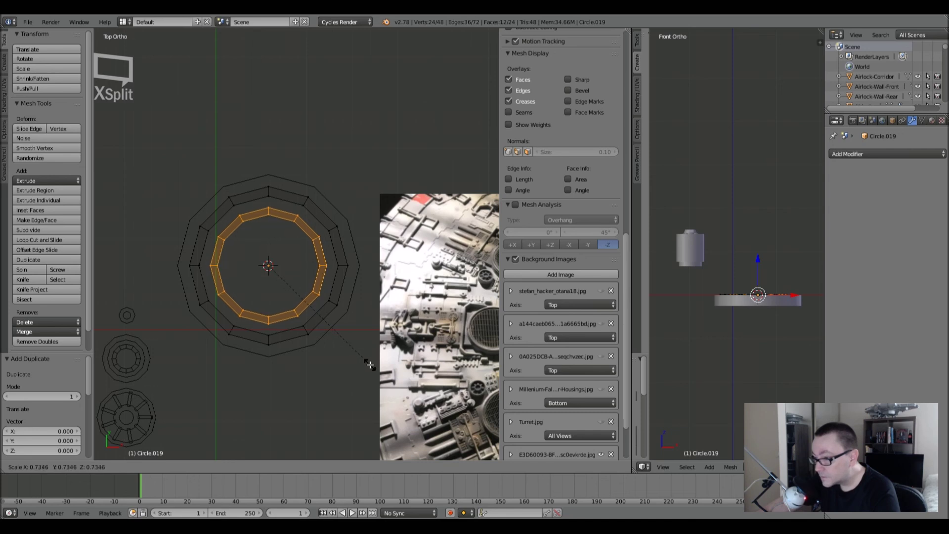
{"action": "left_click", "coordinate": [372, 368]}
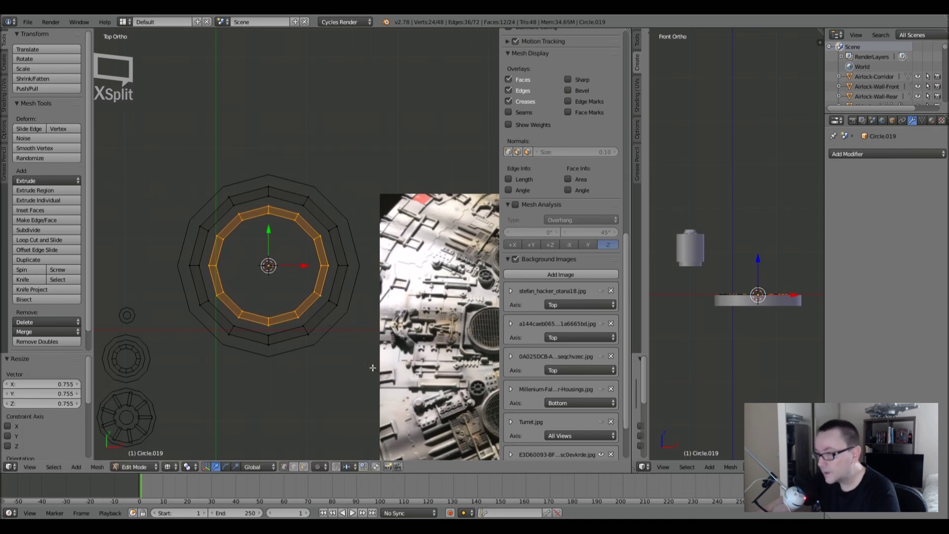
Widen the duplicated ring by scaling its inner edge loop to about 0.83.
{"action": "right_click", "coordinate": [303, 230], "text": "alt"}
{"action": "key", "text": "s"}
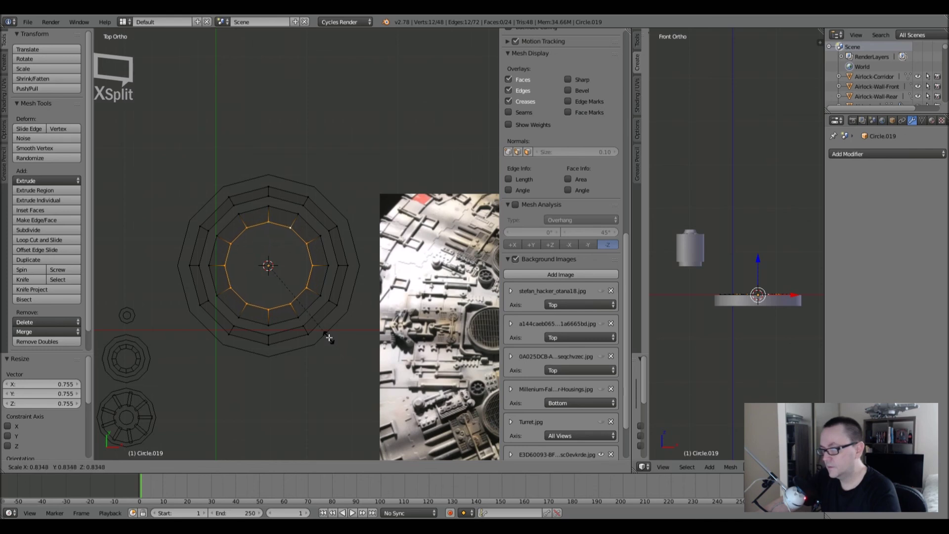
{"action": "left_click", "coordinate": [329, 338]}
Duplicate only the wide inner ring in place, scale the copy to about 0.57 and deselect everything.
{"action": "key", "text": "a"}
{"action": "key", "text": "a"}
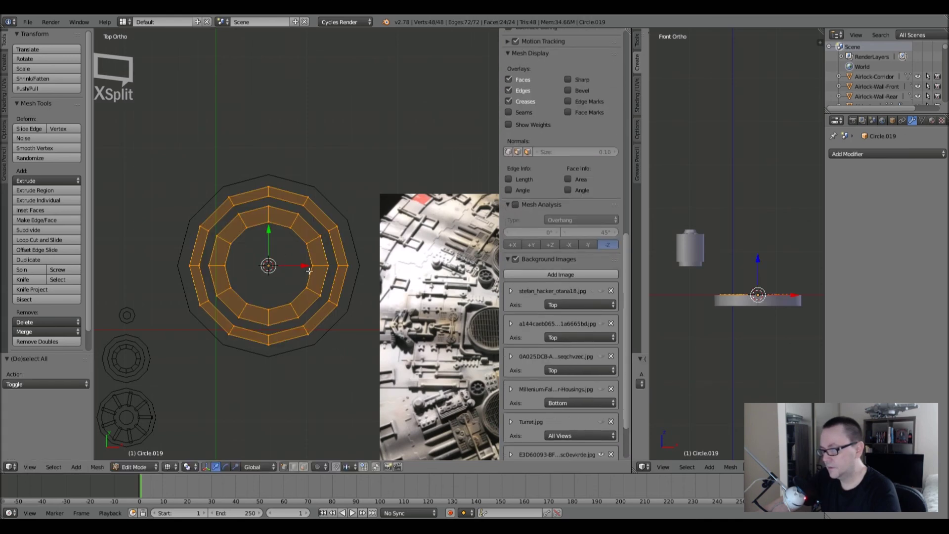
{"action": "key", "text": "a"}
{"action": "right_click", "coordinate": [323, 269], "text": "alt"}
{"action": "key", "text": "shift+d"}
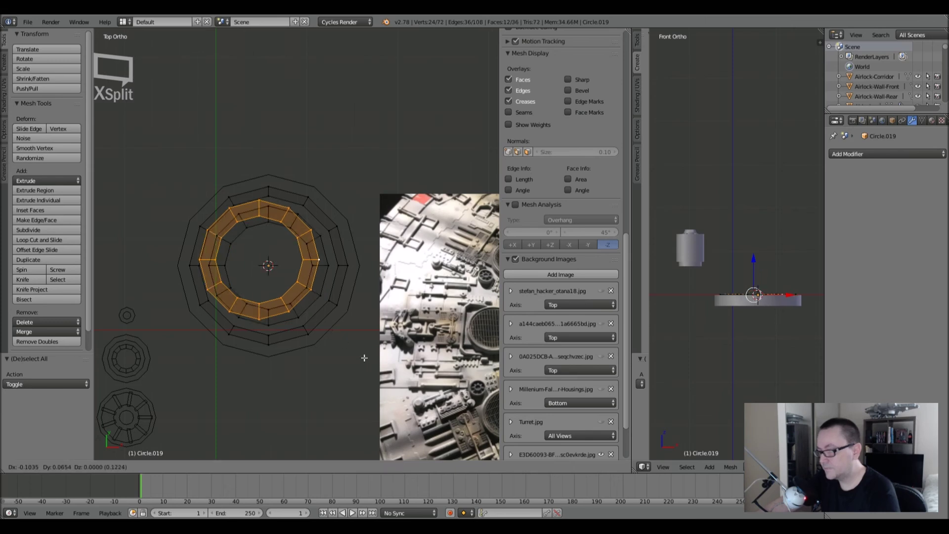
{"action": "right_click", "coordinate": [365, 358]}
{"action": "key", "text": "s"}
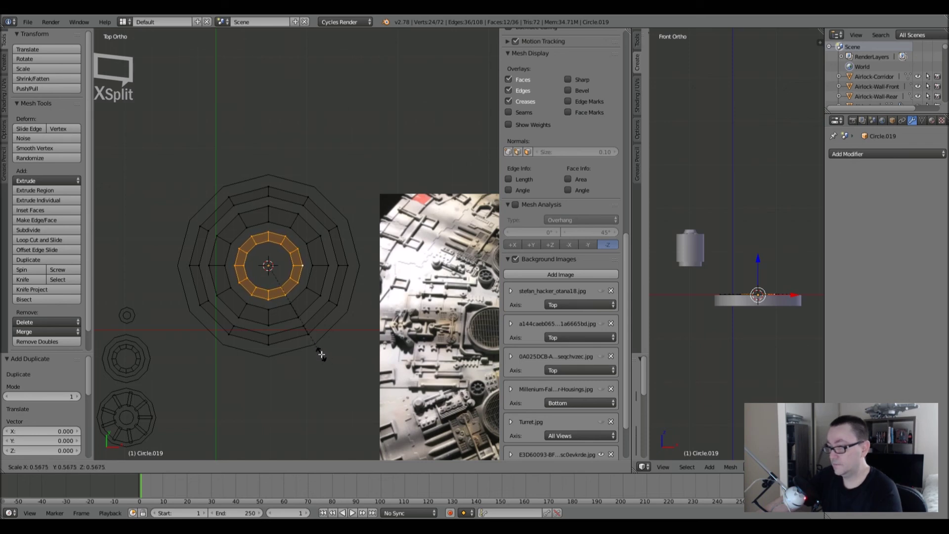
{"action": "left_click", "coordinate": [320, 354]}
{"action": "key", "text": "a"}
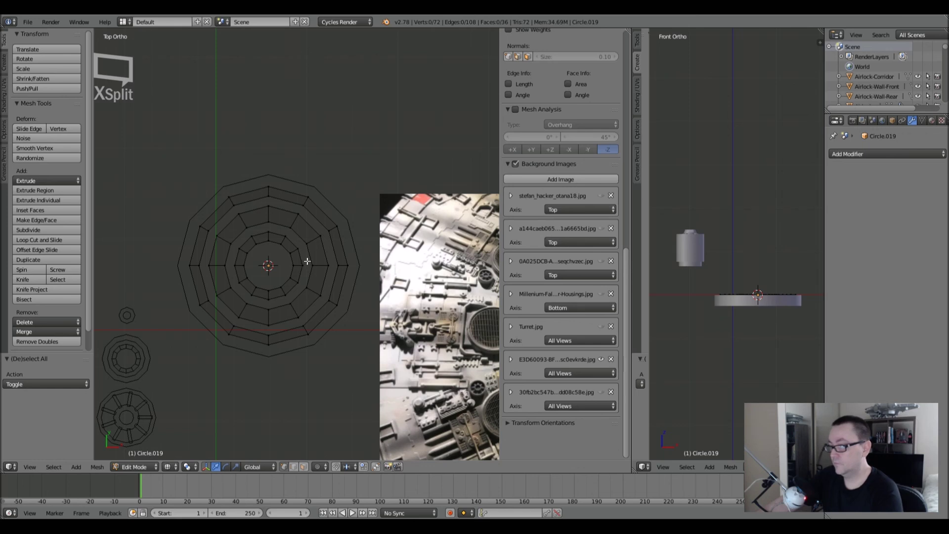
Delete the vertices of the right and lower portions of all three rings, keeping only the upper-left quarter segments.
{"action": "scroll", "coordinate": [286, 239], "scroll_direction": "up", "scroll_amount": 3}
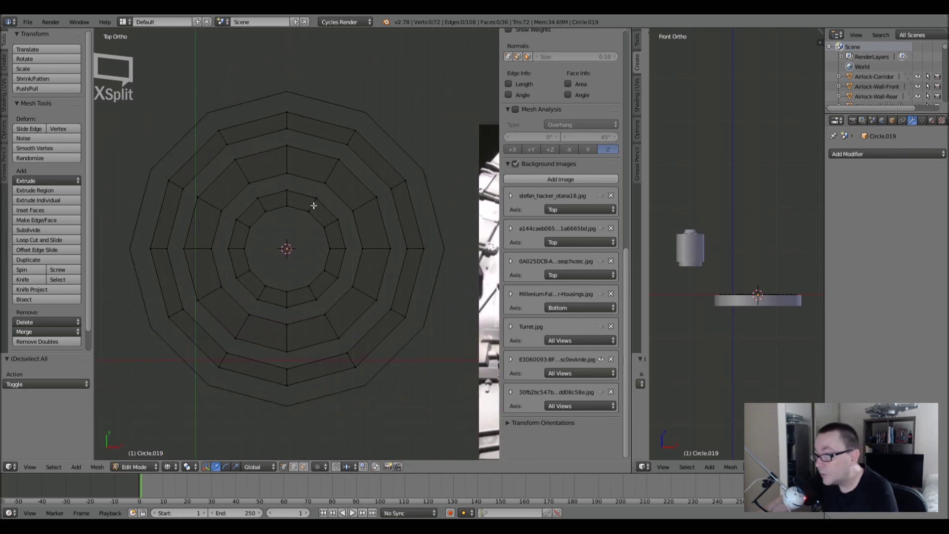
{"action": "key", "text": "b"}
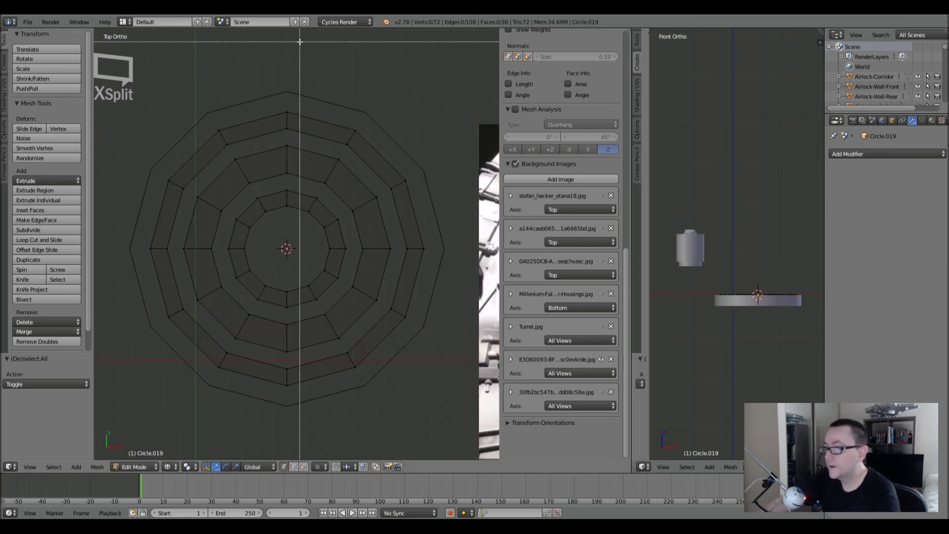
{"action": "left_click_drag", "start_coordinate": [293, 45], "coordinate": [445, 425]}
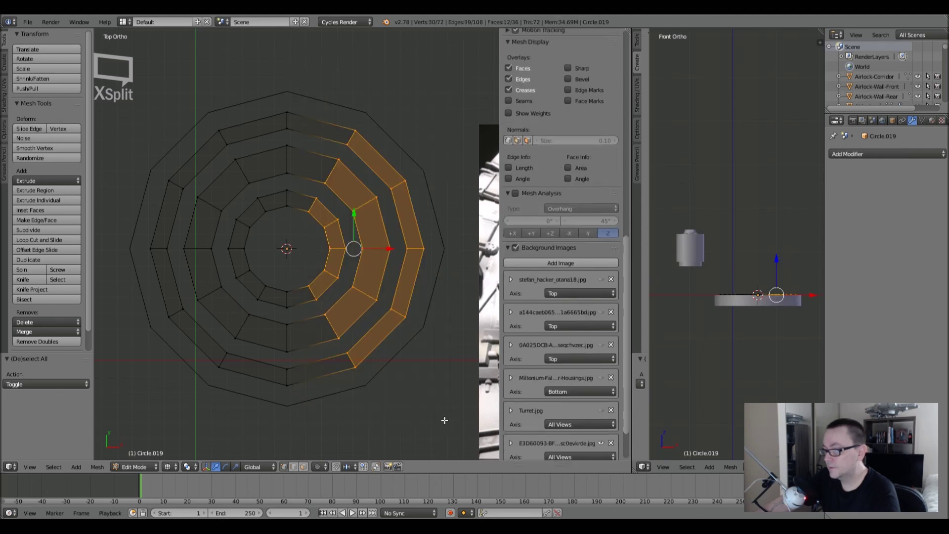
{"action": "key", "text": "b"}
{"action": "left_click_drag", "start_coordinate": [117, 251], "coordinate": [403, 442]}
{"action": "key", "text": "x"}
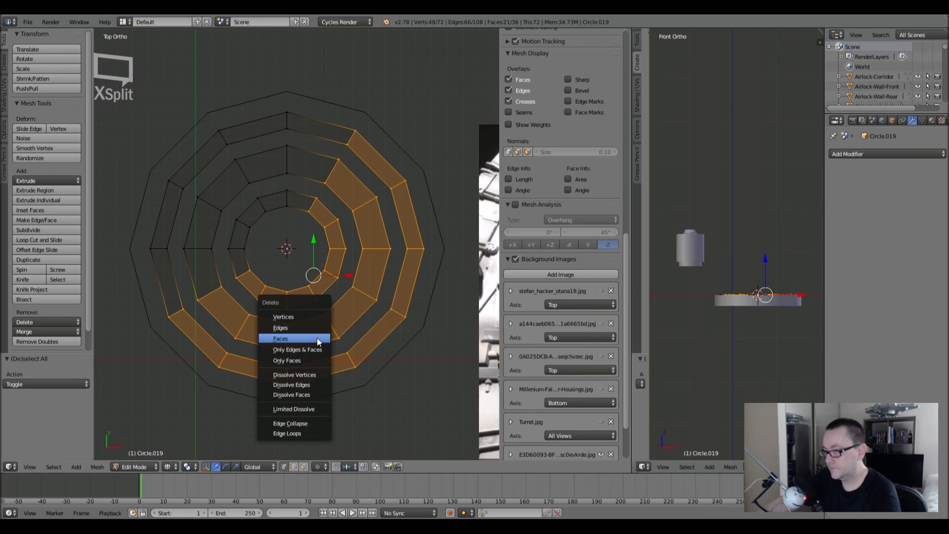
{"action": "left_click", "coordinate": [305, 322]}
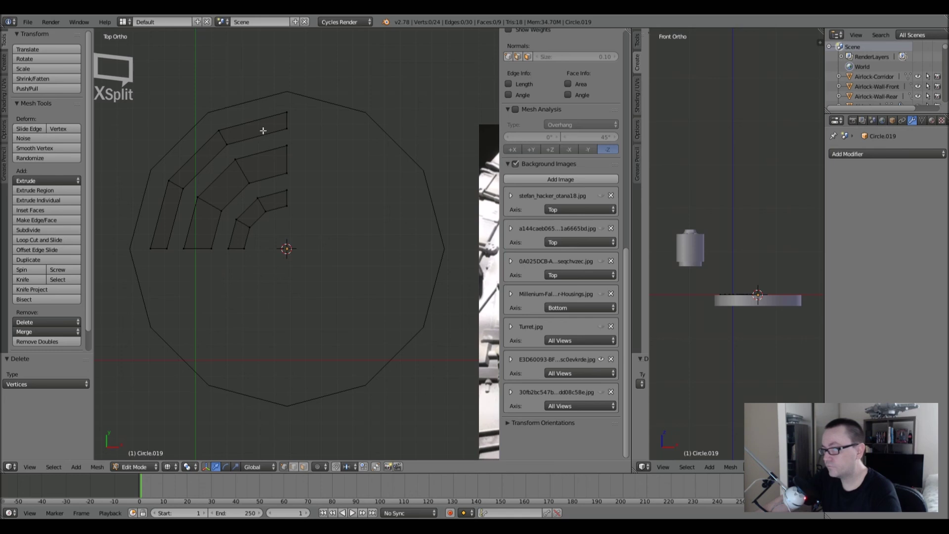
Knife a straight vertical cut across the three quarter segments, slightly left of their vertical end edges.
{"action": "key", "text": "k"}
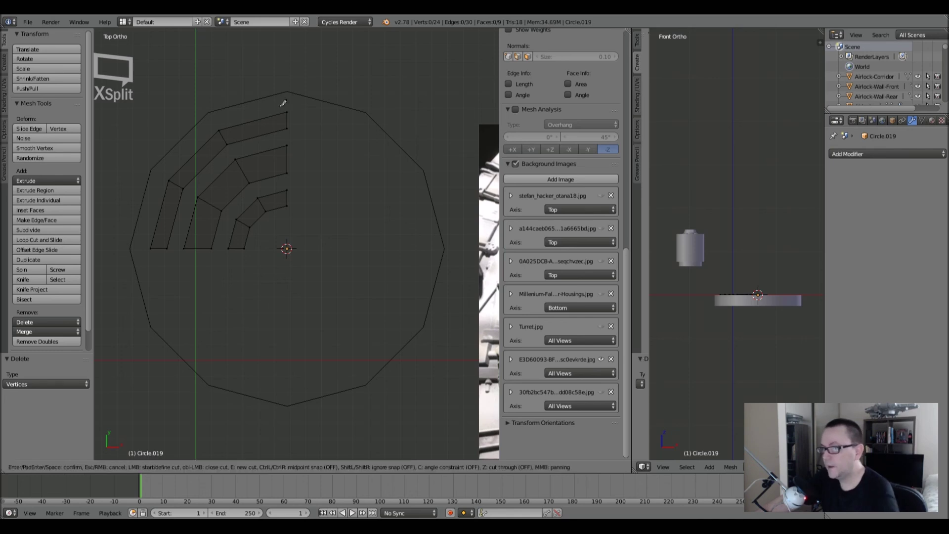
{"action": "left_click", "coordinate": [281, 105]}
{"action": "key", "text": "c"}
{"action": "left_click", "coordinate": [287, 247]}
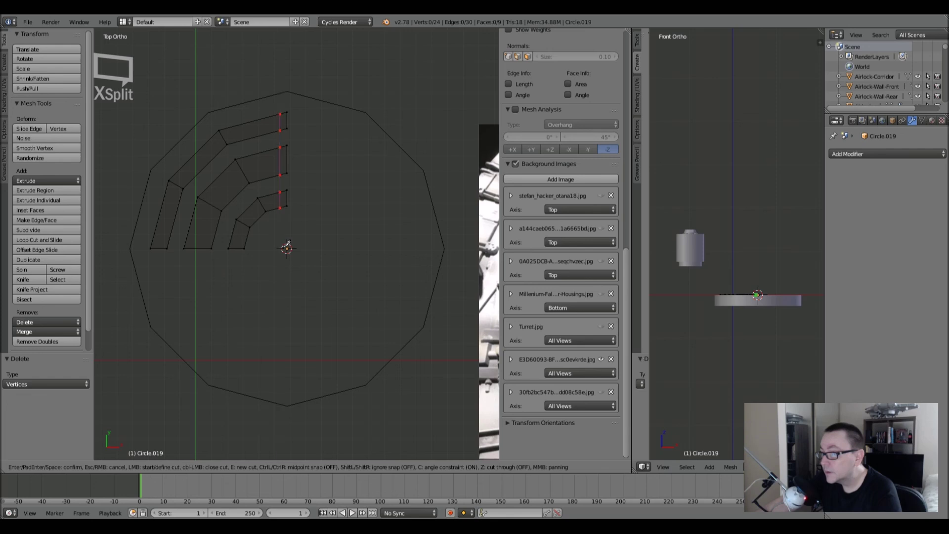
{"action": "key", "text": "Return"}
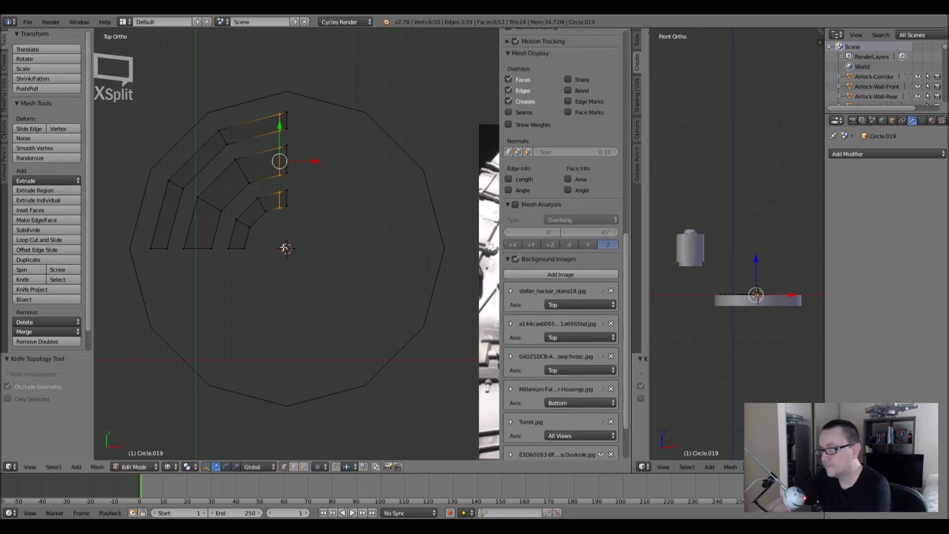
Delete the vertices of the vertical end edges to remove the thin strip beside the vertical centre line.
{"action": "key", "text": "a"}
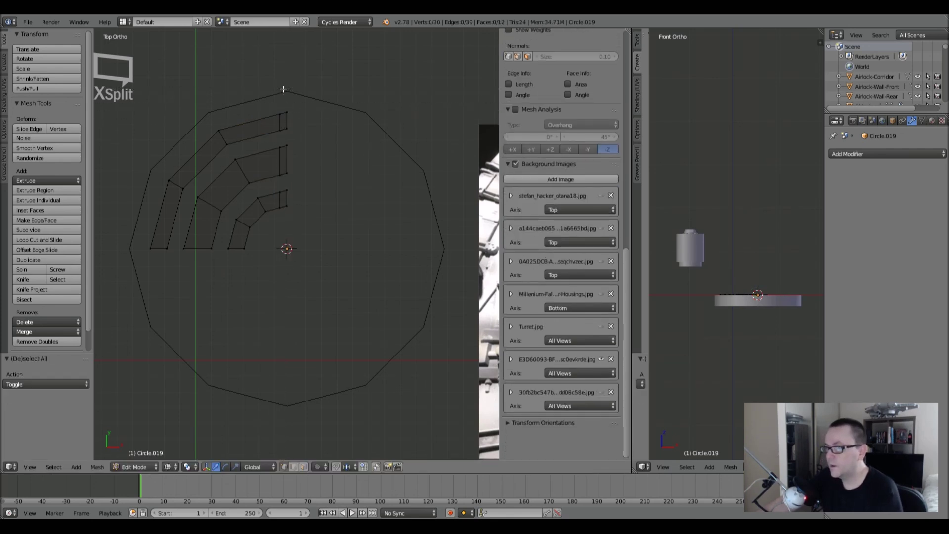
{"action": "left_click_drag", "start_coordinate": [283, 89], "coordinate": [330, 298]}
{"action": "key", "text": "x"}
{"action": "left_click", "coordinate": [333, 211]}
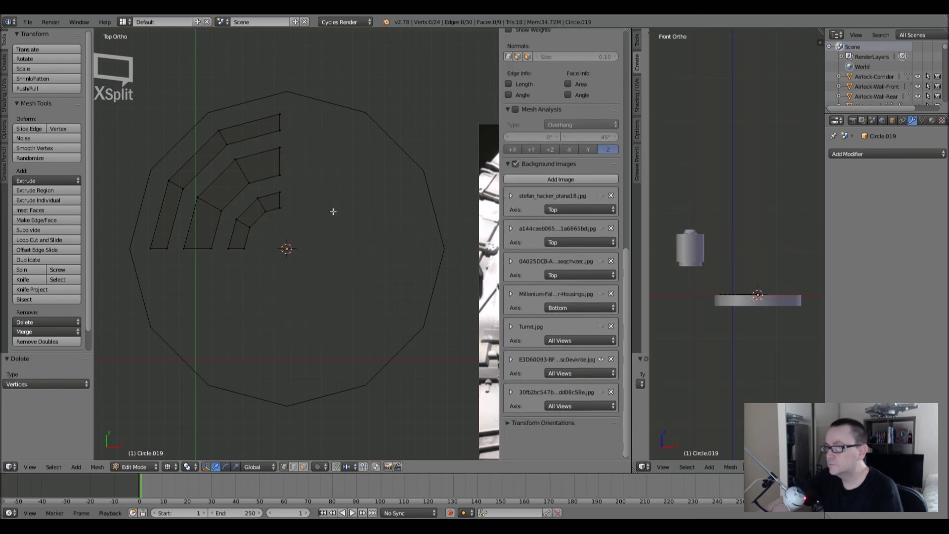
{"action": "key", "text": "k"}
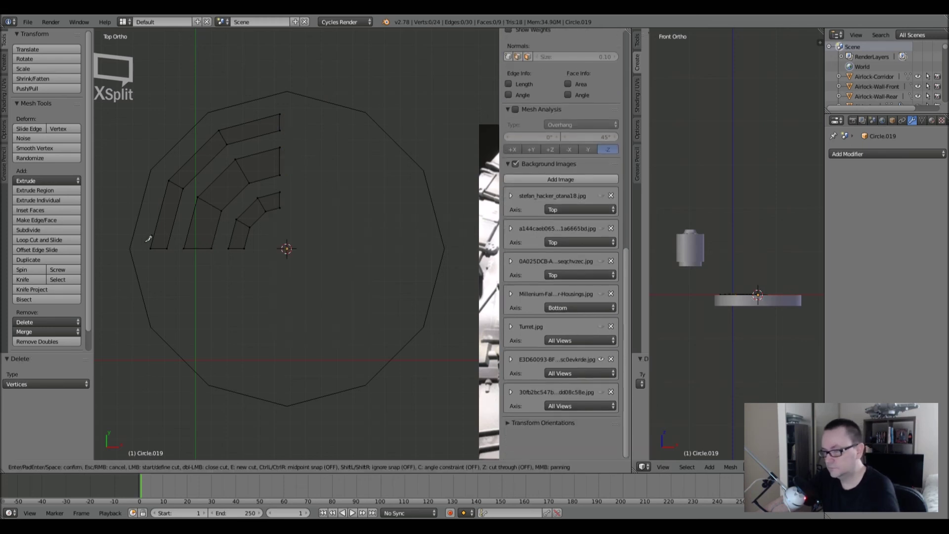
{"action": "left_click", "coordinate": [166, 248]}
{"action": "key", "text": "c"}
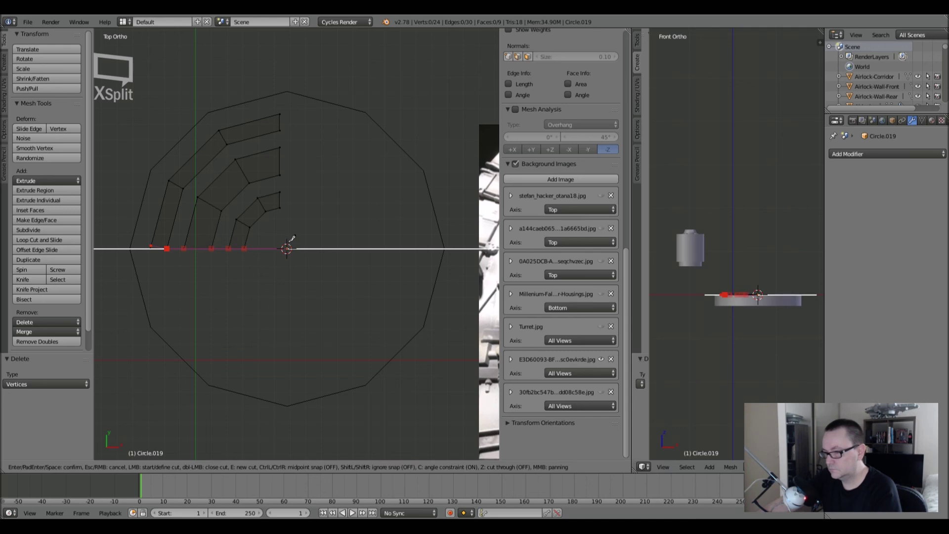
{"action": "key", "text": "Escape"}
Knife a straight horizontal cut across the three quarter segments, slightly above their lower end edges.
{"action": "key", "text": "k"}
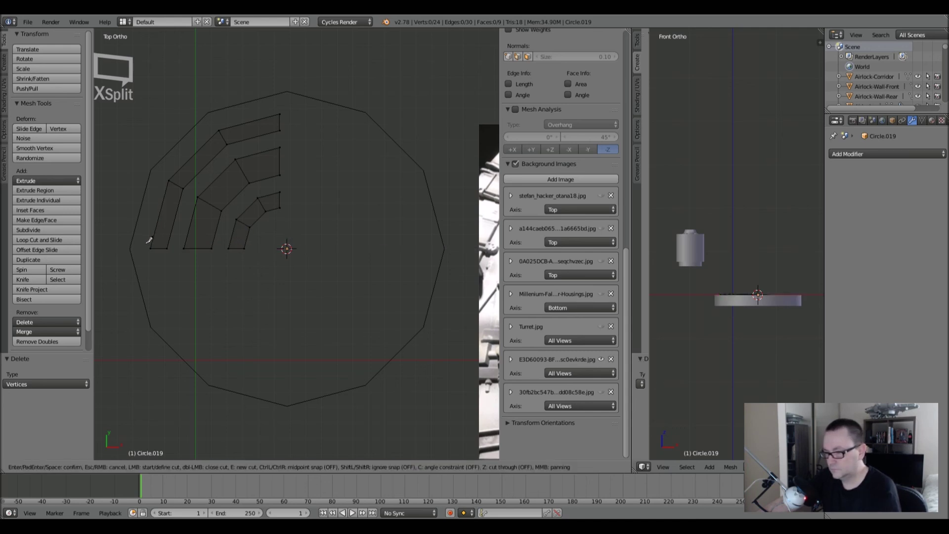
{"action": "left_click", "coordinate": [150, 246]}
{"action": "key", "text": "c"}
{"action": "left_click", "coordinate": [287, 241]}
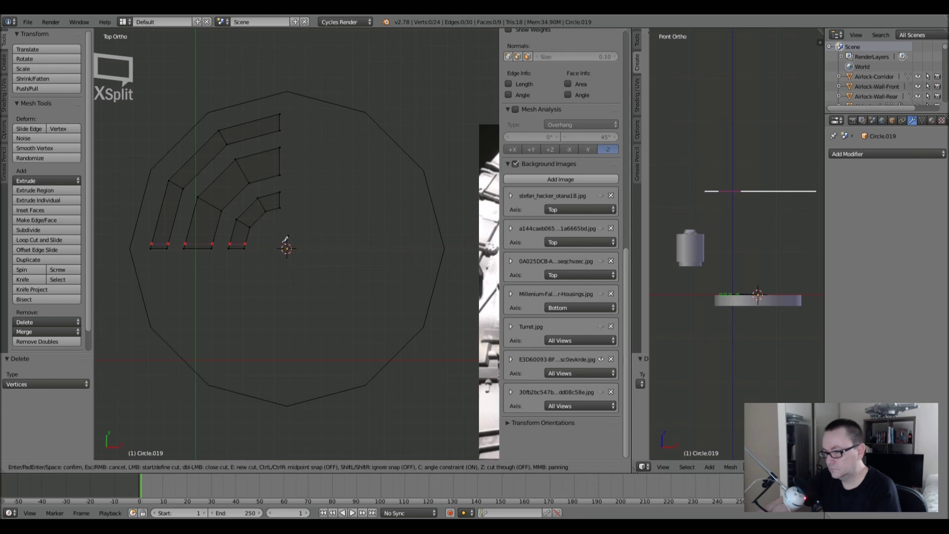
{"action": "key", "text": "Return"}
Delete the vertices of the lower end edges to remove the thin strip beside the horizontal centre line.
{"action": "key", "text": "a"}
{"action": "key", "text": "b"}
{"action": "left_click_drag", "start_coordinate": [126, 246], "coordinate": [313, 274]}
{"action": "key", "text": "c"}
{"action": "key", "text": "Escape"}
{"action": "key", "text": "x"}
{"action": "left_click", "coordinate": [352, 266]}
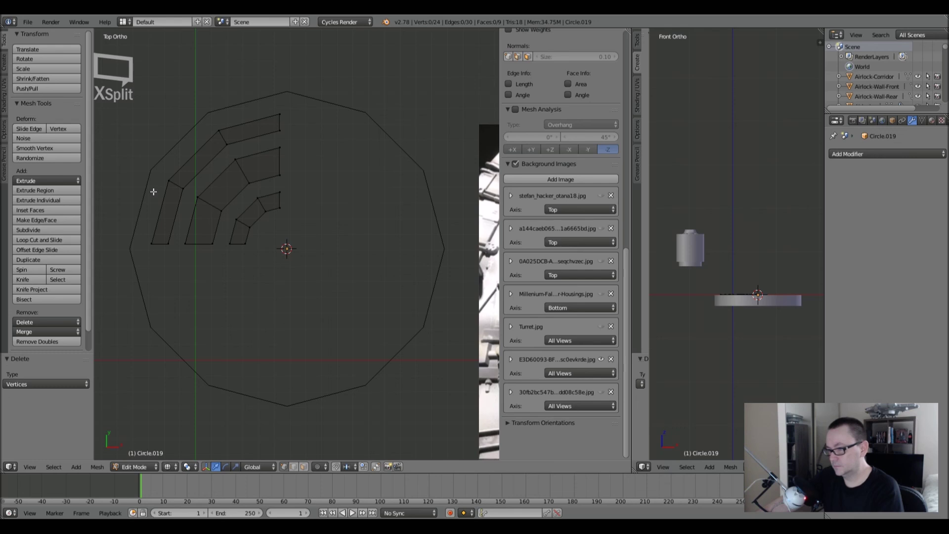
Duplicate all quarter segments in place and set the pivot point to the 3D cursor.
{"action": "key", "text": "a"}
{"action": "key", "text": "shift+d"}
{"action": "key", "text": "Escape"}
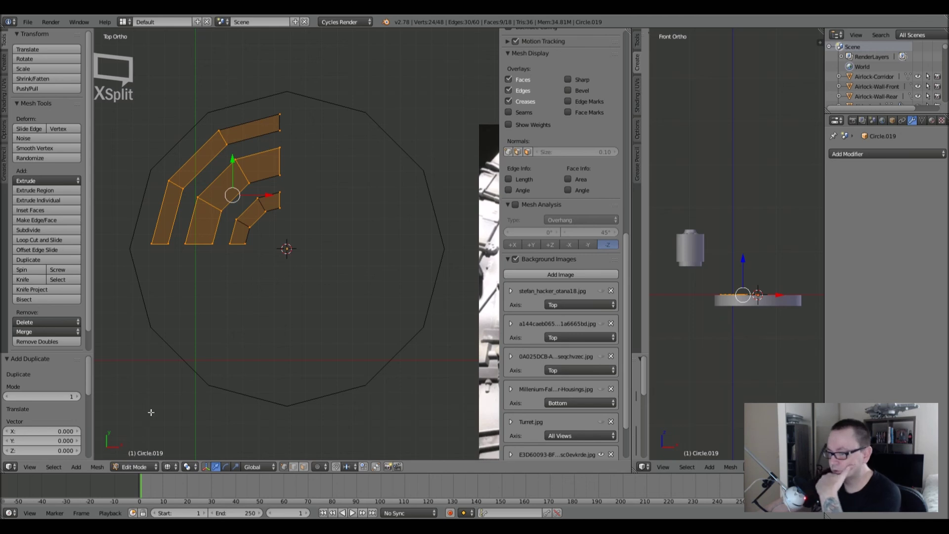
{"action": "left_click", "coordinate": [182, 470]}
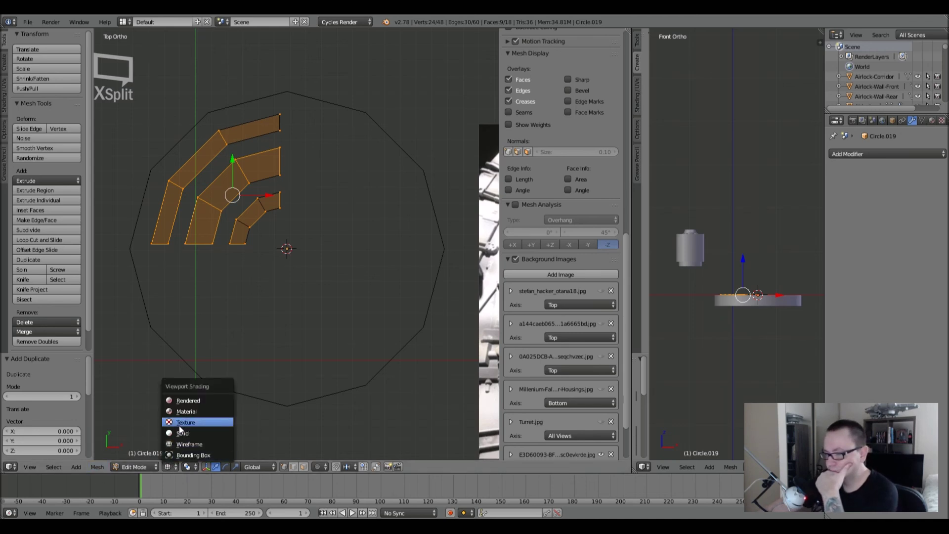
{"action": "left_click", "coordinate": [173, 452]}
{"action": "left_click", "coordinate": [194, 469]}
{"action": "left_click", "coordinate": [193, 444]}
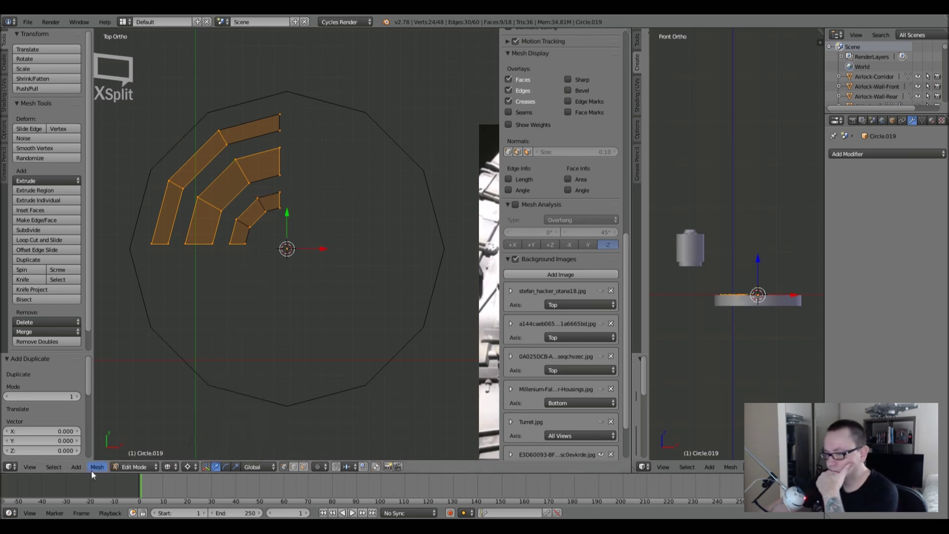
Mirror the duplicated segments along the global X axis to form the upper-right quarter, and deselect everything.
{"action": "left_click", "coordinate": [92, 467]}
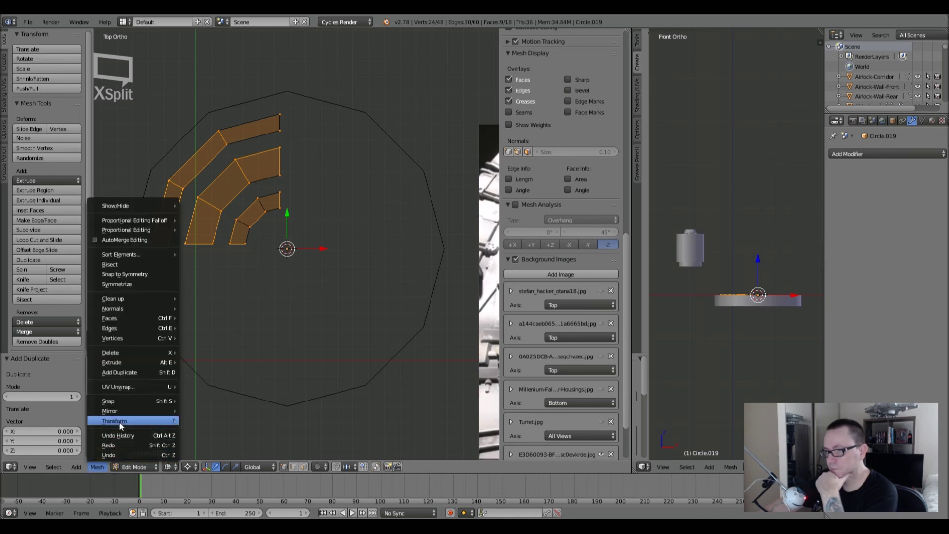
{"action": "mouse_move", "coordinate": [126, 401]}
{"action": "left_click", "coordinate": [242, 425]}
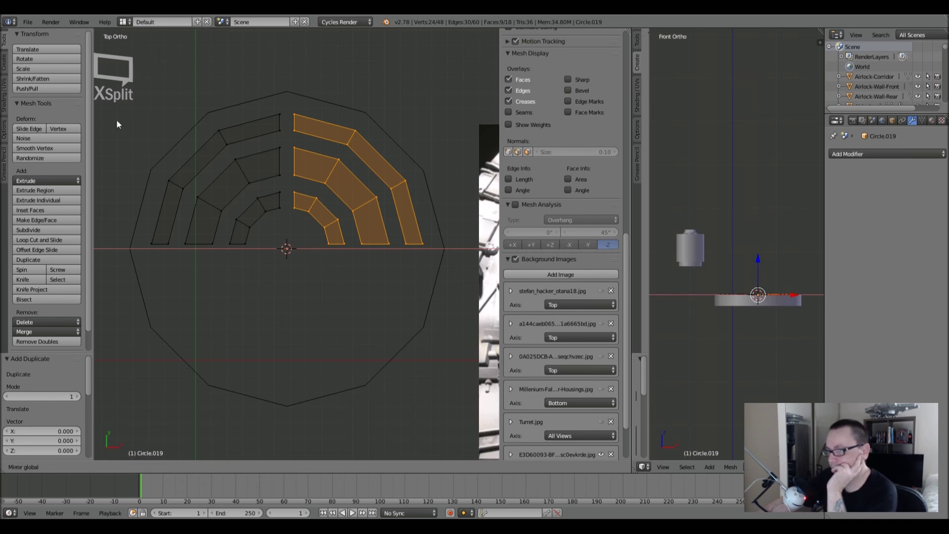
{"action": "left_click", "coordinate": [358, 127]}
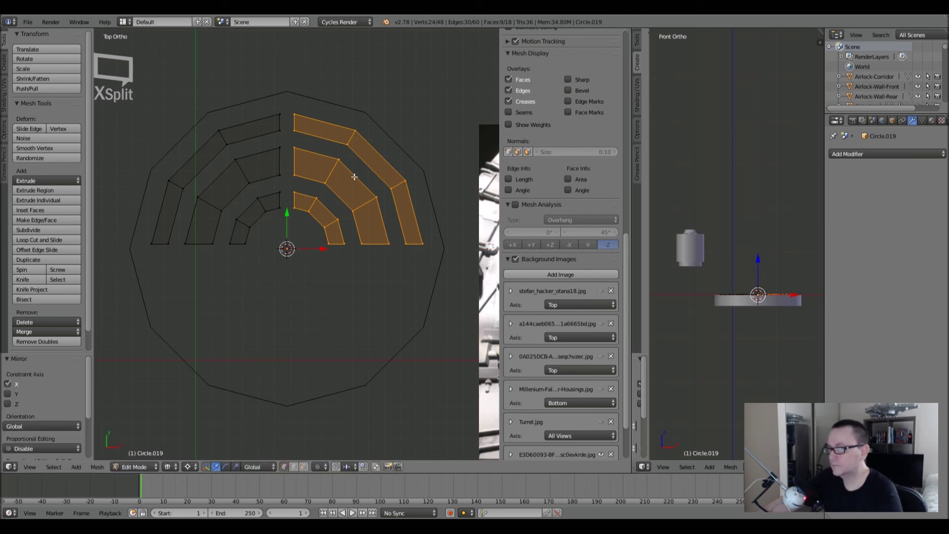
{"action": "key", "text": "a"}
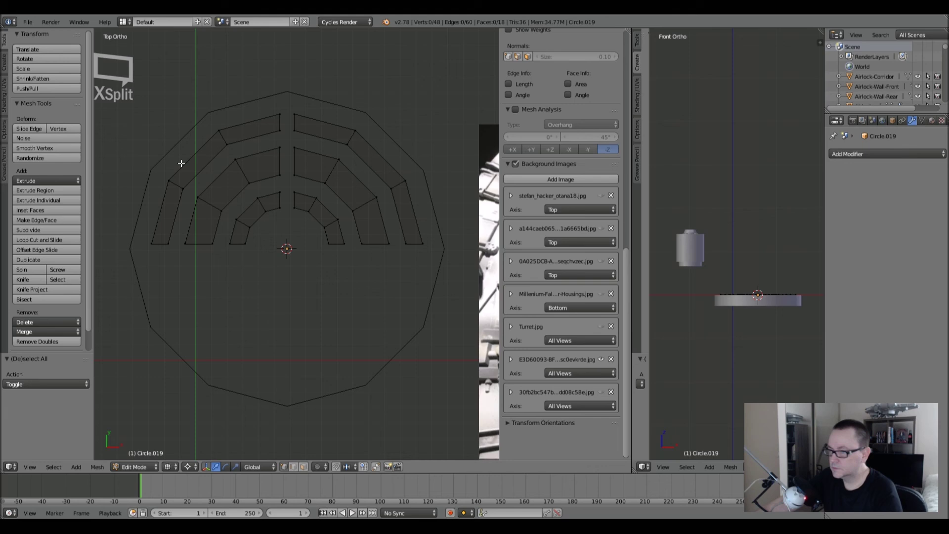
Knife a cut across the middle of the outer ring's diagonal segment in the upper-left quarter, keeping it centred.
{"action": "scroll", "coordinate": [188, 165], "scroll_direction": "up", "scroll_amount": 4}
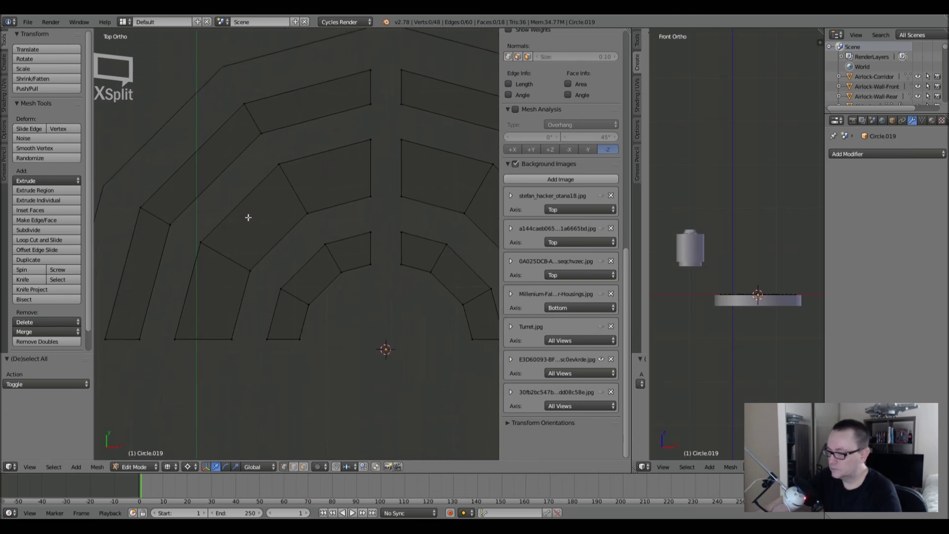
{"action": "key", "text": "k"}
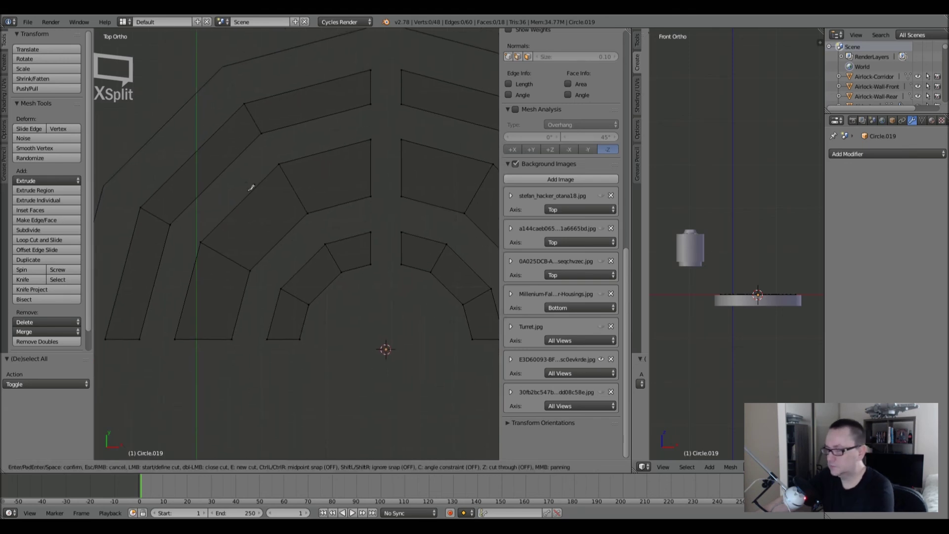
{"action": "left_click", "coordinate": [192, 156]}
{"action": "left_click", "coordinate": [215, 179]}
{"action": "key", "text": "Return"}
{"action": "key", "text": "g"}
{"action": "key", "text": "g"}
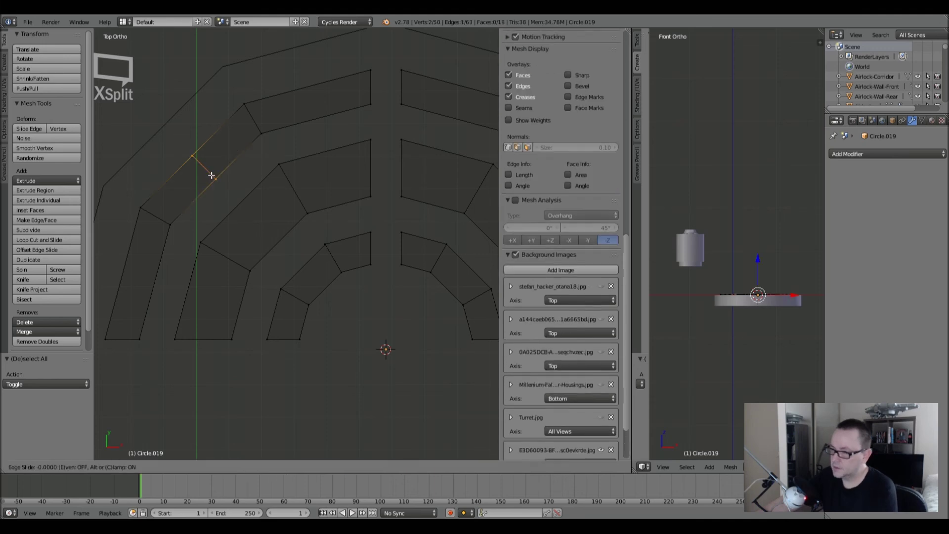
{"action": "left_click", "coordinate": [235, 195]}
Add one centred loop cut each across the diagonal segments of the middle and inner rings in the upper-left quarter.
{"action": "key", "text": "ctrl+r"}
{"action": "left_click", "coordinate": [252, 211]}
{"action": "right_click", "coordinate": [254, 212]}
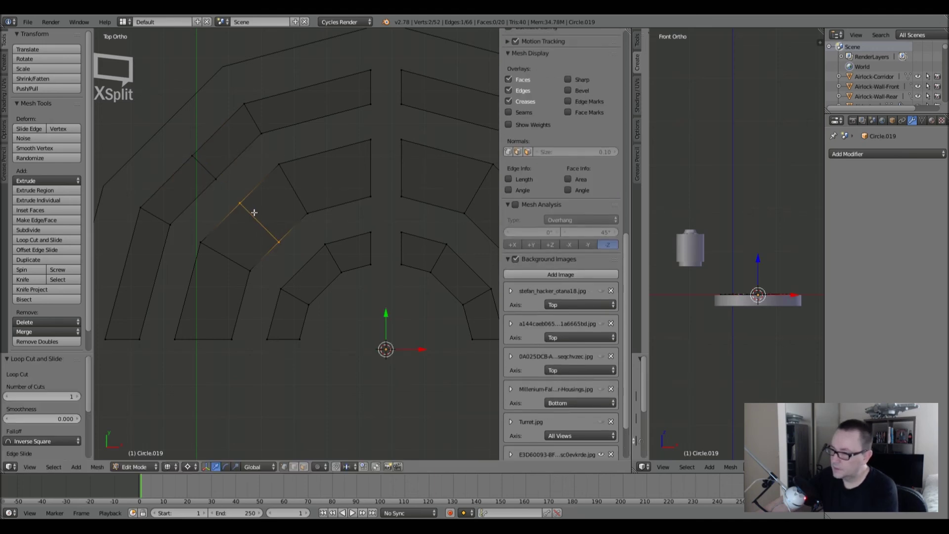
{"action": "key", "text": "ctrl+r"}
{"action": "left_click", "coordinate": [318, 276]}
{"action": "right_click", "coordinate": [317, 276]}
Try a second loop cut on the outer ring's diagonal segment and undo it.
{"action": "key", "text": "ctrl+r"}
{"action": "left_click", "coordinate": [231, 143]}
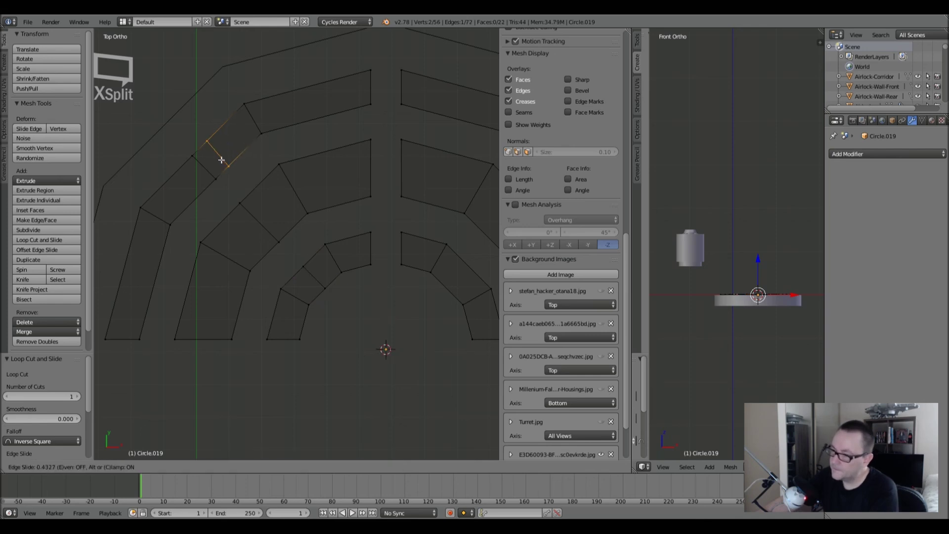
{"action": "right_click", "coordinate": [223, 159]}
{"action": "key", "text": "ctrl+z"}
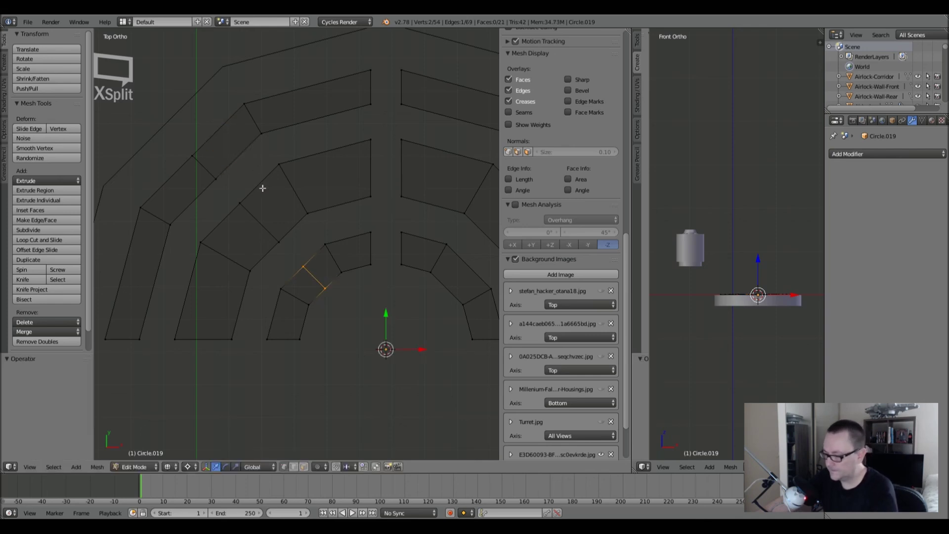
Knife a straight diagonal cut across all three rings, parallel to and just above the centred diagonal edges.
{"action": "key", "text": "a"}
{"action": "key", "text": "k"}
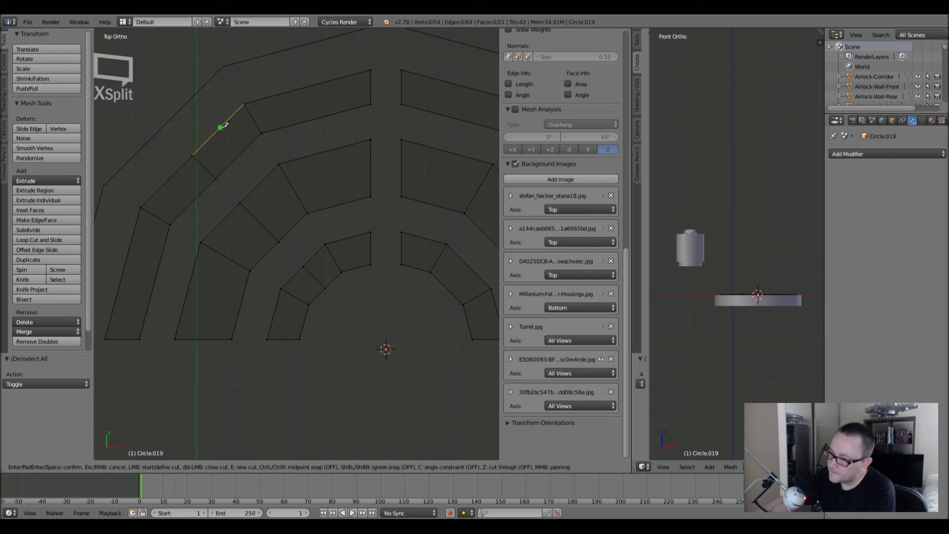
{"action": "left_click", "coordinate": [200, 147]}
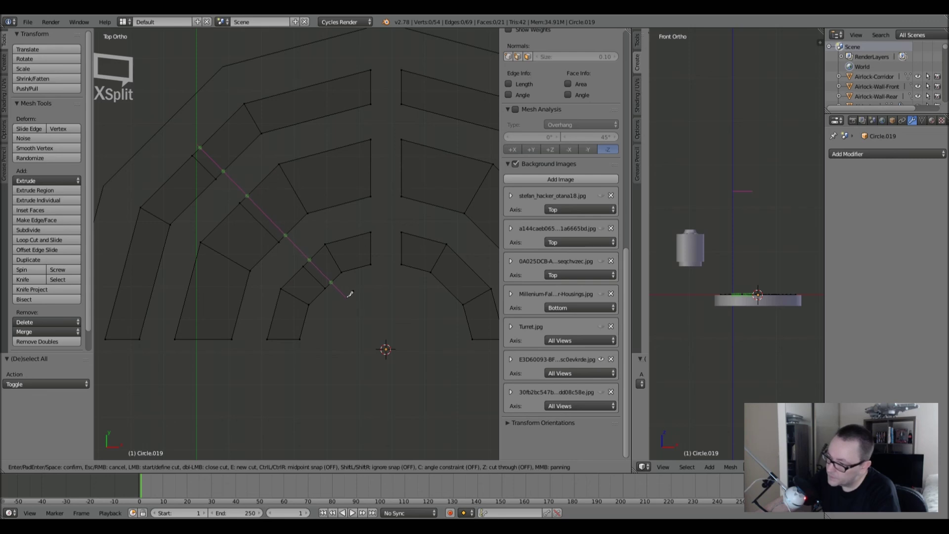
{"action": "key", "text": "Return"}
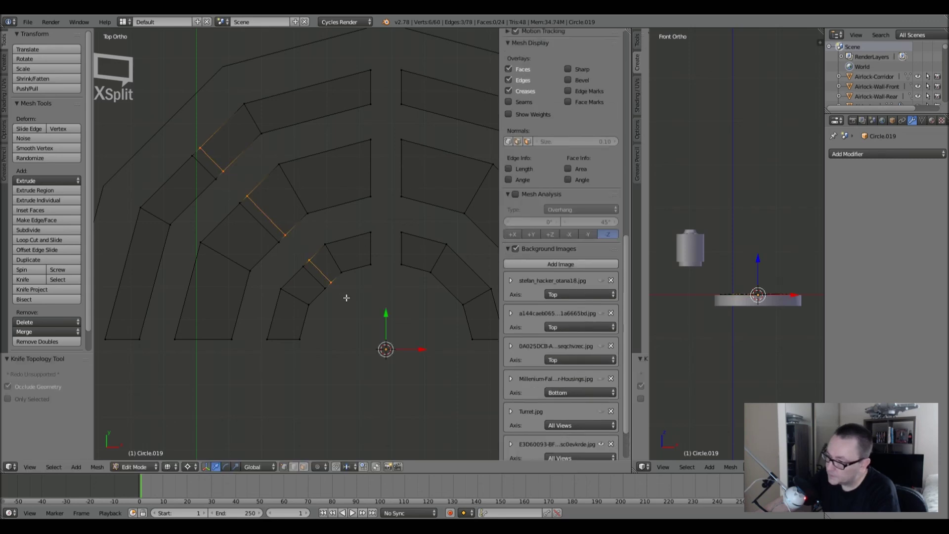
Knife a matching diagonal cut across all three rings on the lower side of the centred diagonal edges.
{"action": "key", "text": "k"}
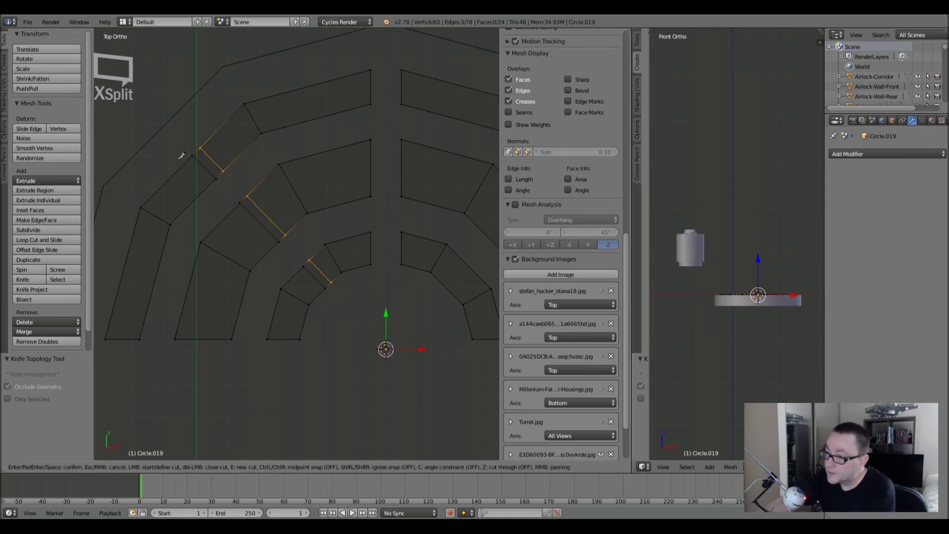
{"action": "key", "text": "Escape"}
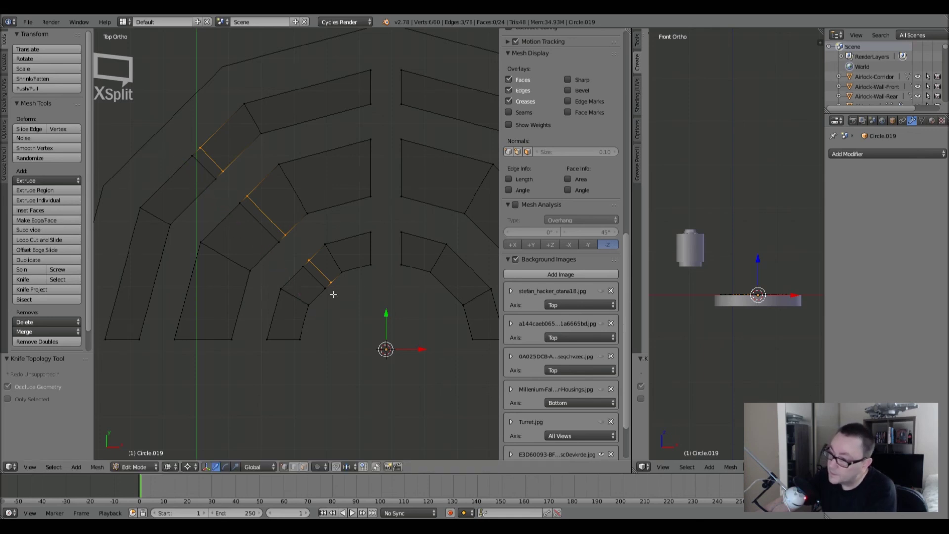
{"action": "key", "text": "k"}
{"action": "left_click", "coordinate": [184, 163]}
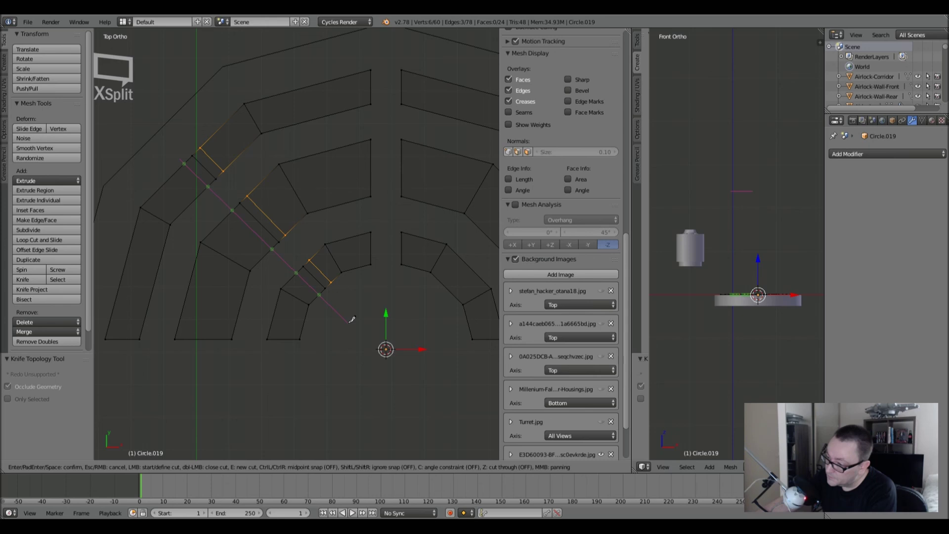
{"action": "key", "text": "Return"}
Delete the vertices of the three centred diagonal edges to open a diagonal gap through the upper-left quarter's rings.
{"action": "right_click", "coordinate": [260, 223]}
{"action": "right_click", "coordinate": [210, 178], "text": "shift"}
{"action": "right_click", "coordinate": [303, 270], "text": "shift"}
{"action": "key", "text": "x"}
{"action": "left_click", "coordinate": [310, 272]}
{"action": "scroll", "coordinate": [322, 265], "scroll_direction": "down", "scroll_amount": 5}
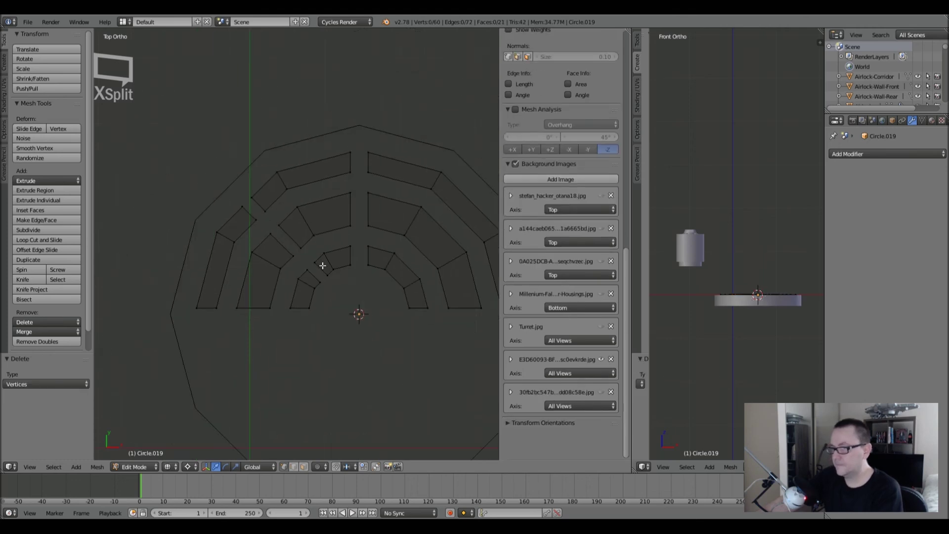
Delete the vertices of the upper-right quarter's ring segments, keeping only the upper-left quarter.
{"action": "key", "text": "a"}
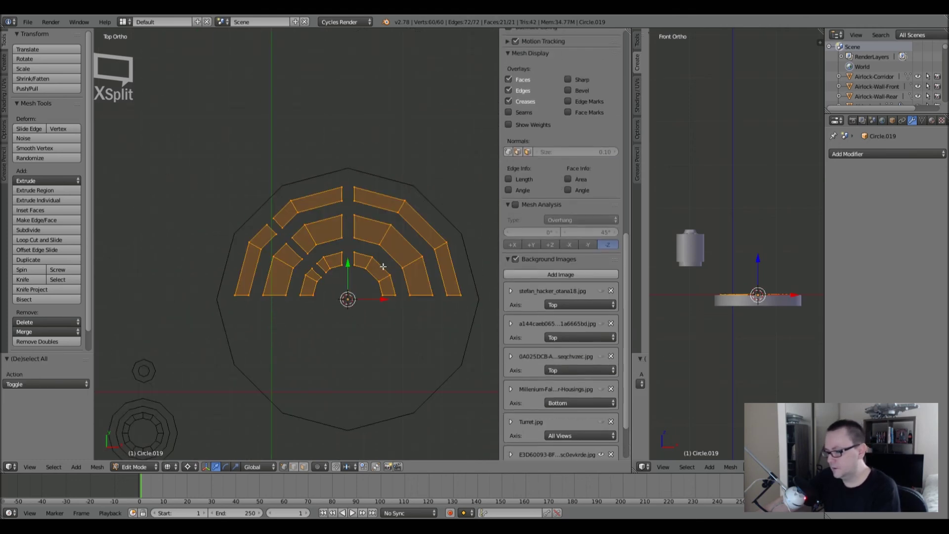
{"action": "key", "text": "a"}
{"action": "key", "text": "b"}
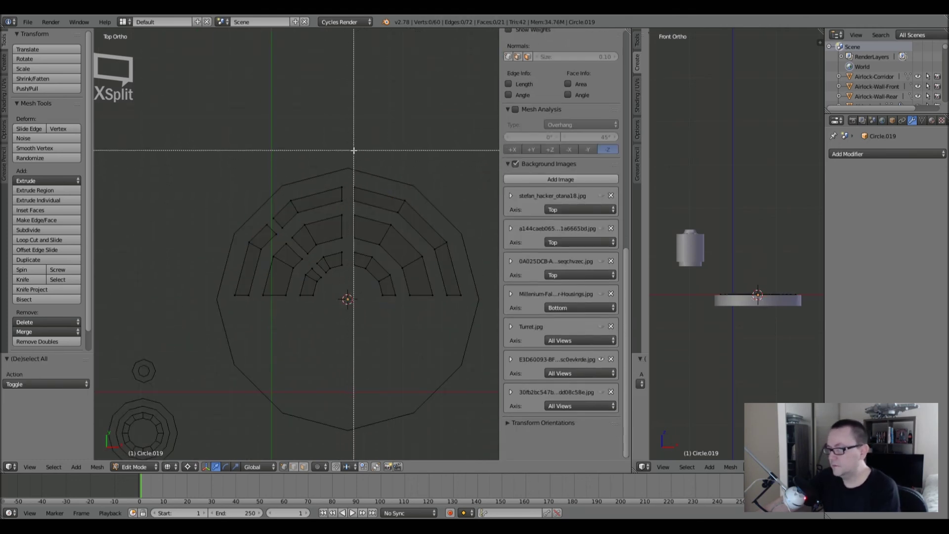
{"action": "left_click_drag", "start_coordinate": [350, 151], "coordinate": [450, 325]}
{"action": "key", "text": "x"}
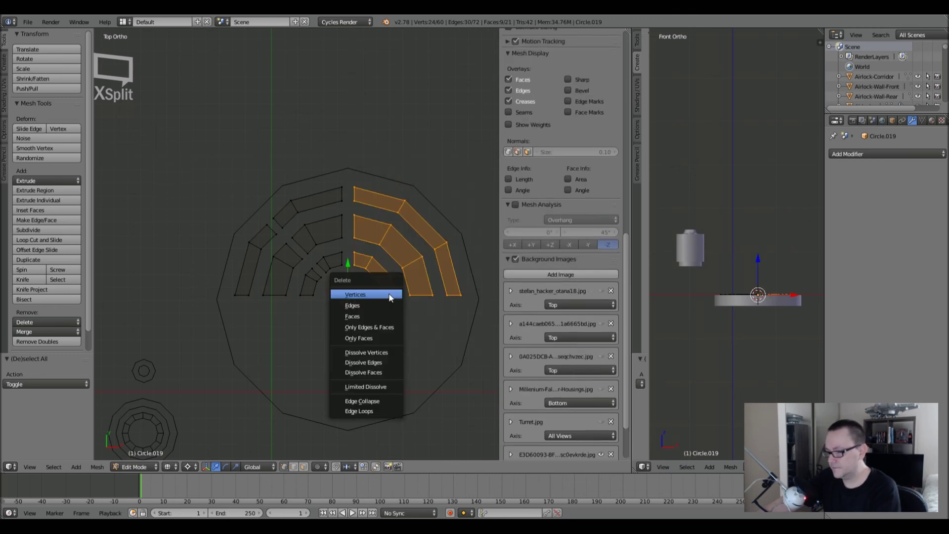
{"action": "left_click", "coordinate": [389, 294]}
Duplicate the upper-left quarter's segments in place and mirror the copy along the global X axis.
{"action": "key", "text": "a"}
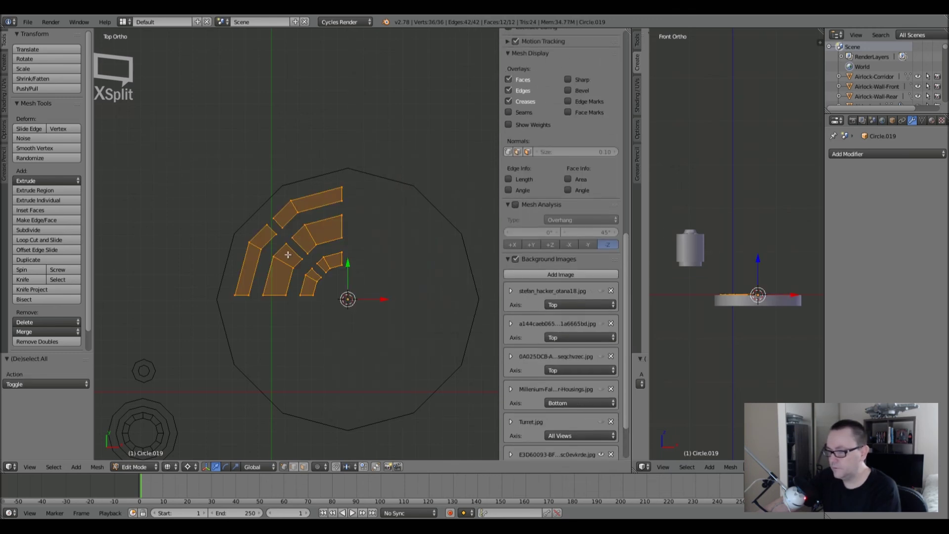
{"action": "key", "text": "shift+d"}
{"action": "right_click", "coordinate": [238, 292]}
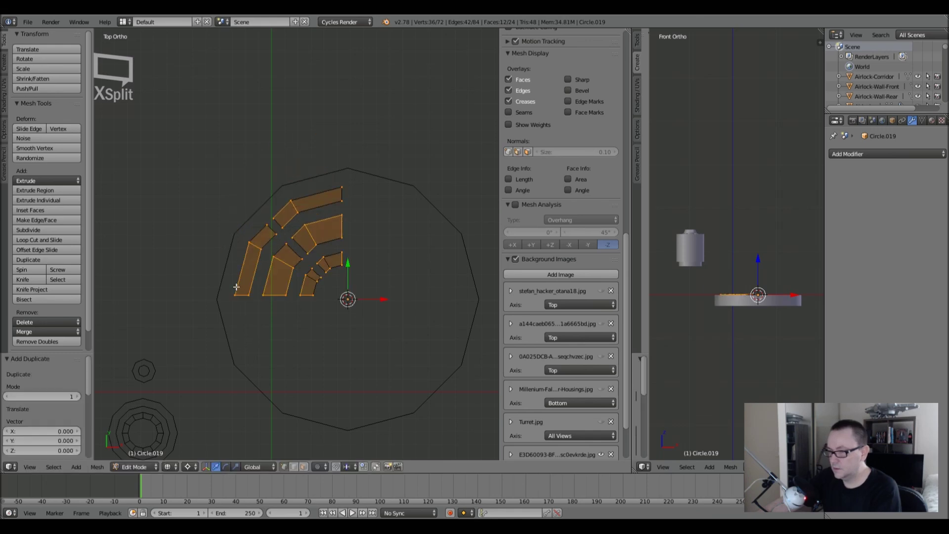
{"action": "key", "text": "Left"}
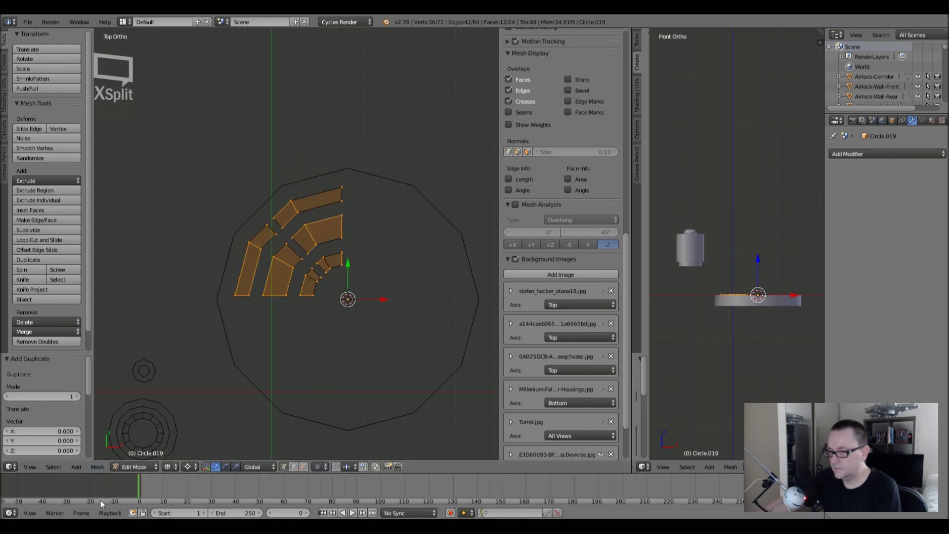
{"action": "left_click", "coordinate": [99, 467]}
{"action": "mouse_move", "coordinate": [127, 412]}
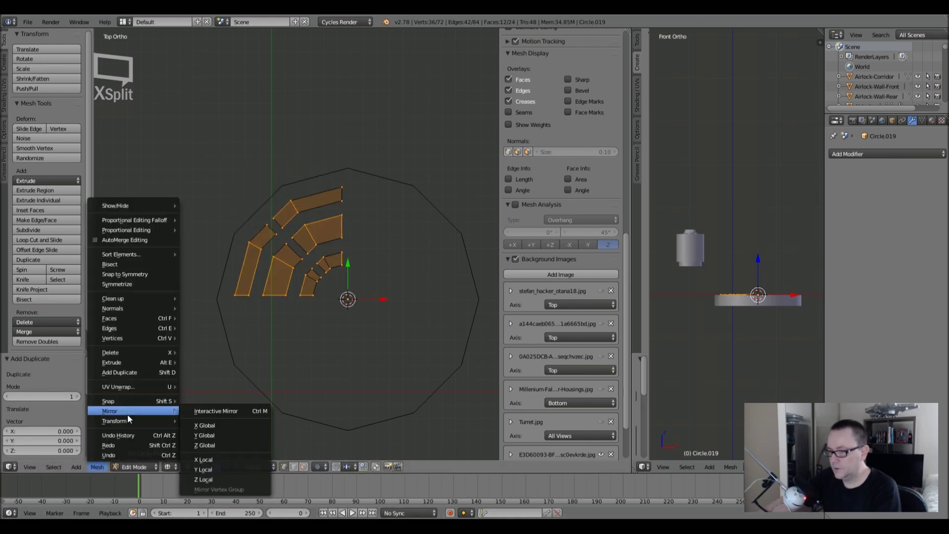
{"action": "left_click", "coordinate": [215, 427]}
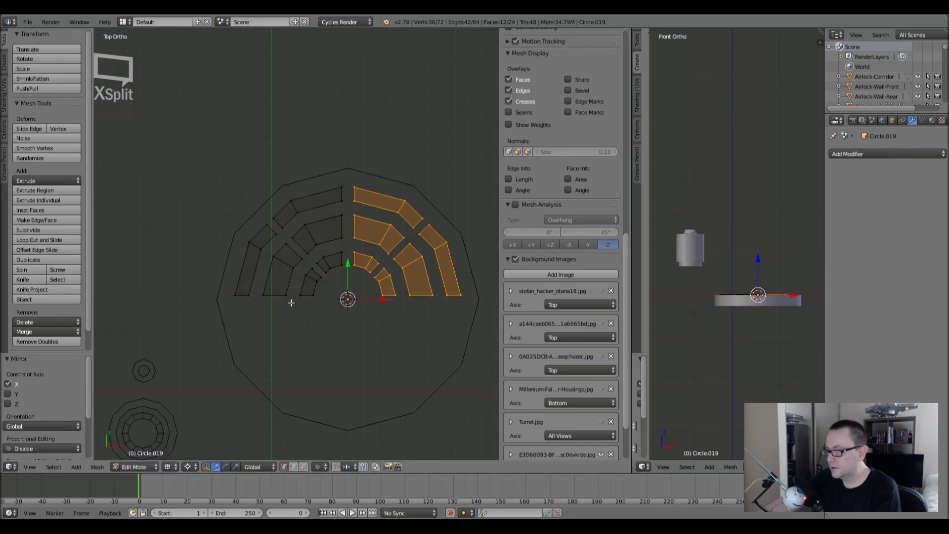
Duplicate the whole upper half of ring segments in place and mirror the copy along the global Y axis.
{"action": "key", "text": "a"}
{"action": "key", "text": "shift+d"}
{"action": "right_click", "coordinate": [228, 269]}
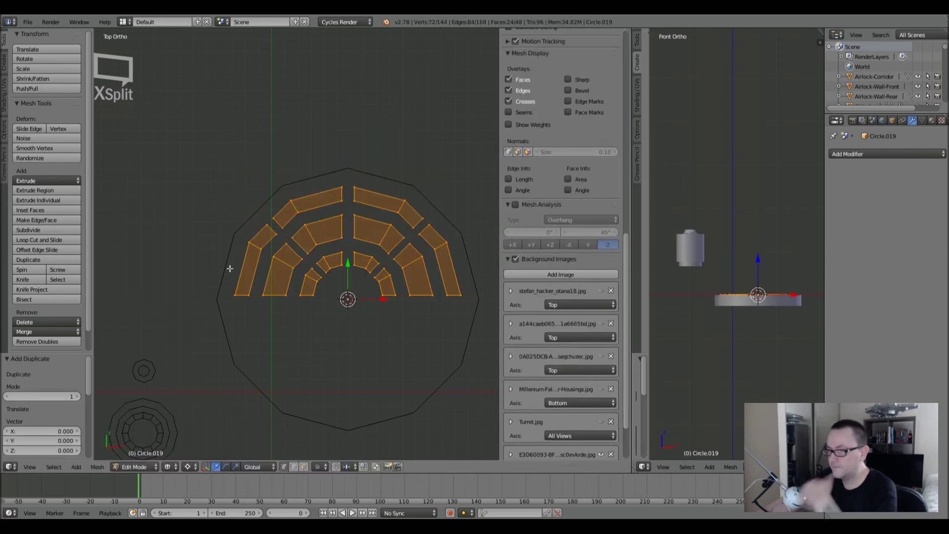
{"action": "left_click", "coordinate": [97, 467]}
{"action": "mouse_move", "coordinate": [149, 411]}
{"action": "left_click", "coordinate": [214, 437]}
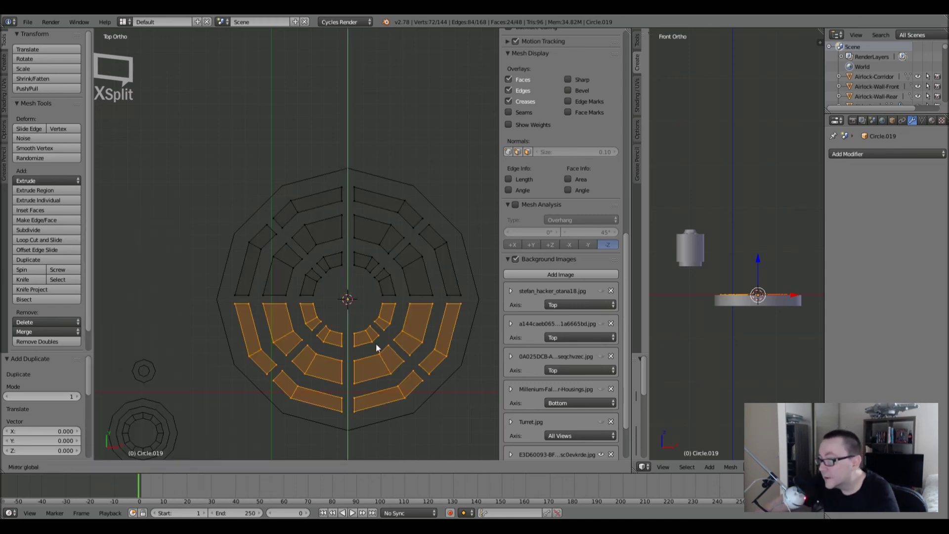
Raise all the ring segments 0.128 along Z above the disc's top face.
{"action": "key", "text": "a"}
{"action": "key", "text": "a"}
{"action": "middle_click_drag", "start_coordinate": [407, 371], "coordinate": [334, 241]}
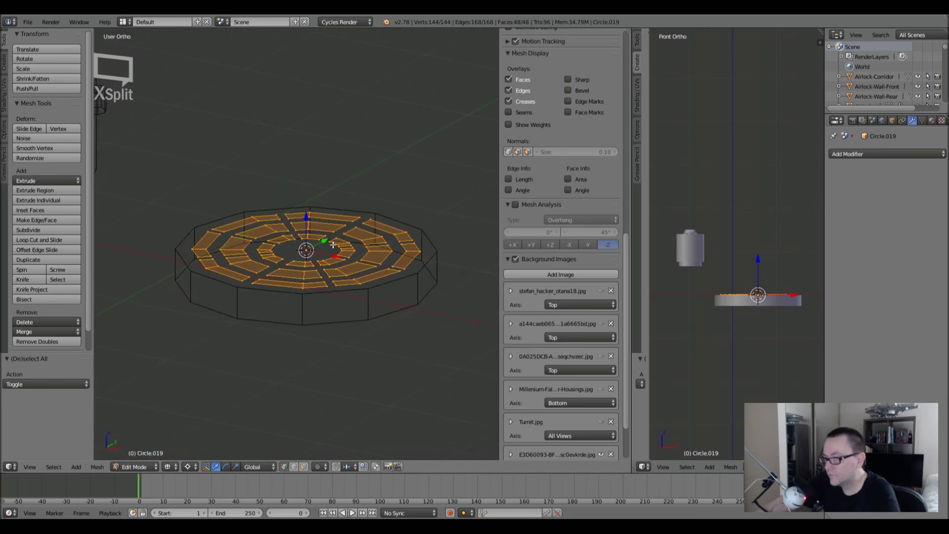
{"action": "key", "text": "e"}
{"action": "left_click", "coordinate": [310, 216]}
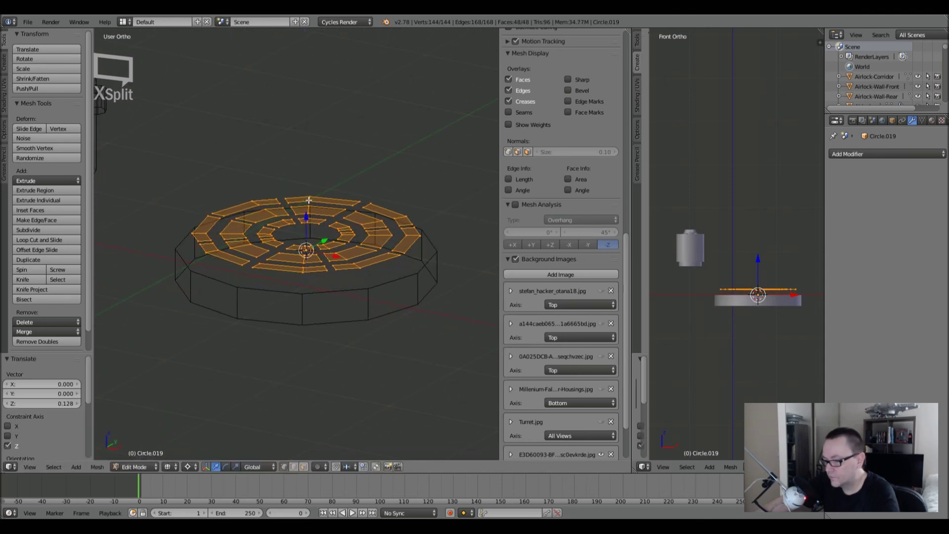
Extrude the ring segments straight down through the disc so they end slightly below its underside.
{"action": "key", "text": "g"}
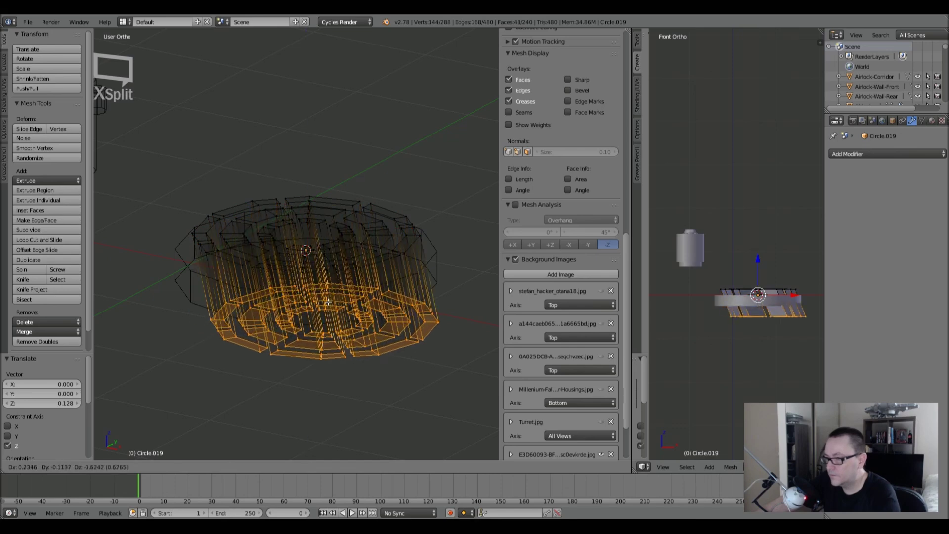
{"action": "left_click", "coordinate": [307, 285]}
{"action": "middle_click_drag", "start_coordinate": [308, 285], "coordinate": [359, 271]}
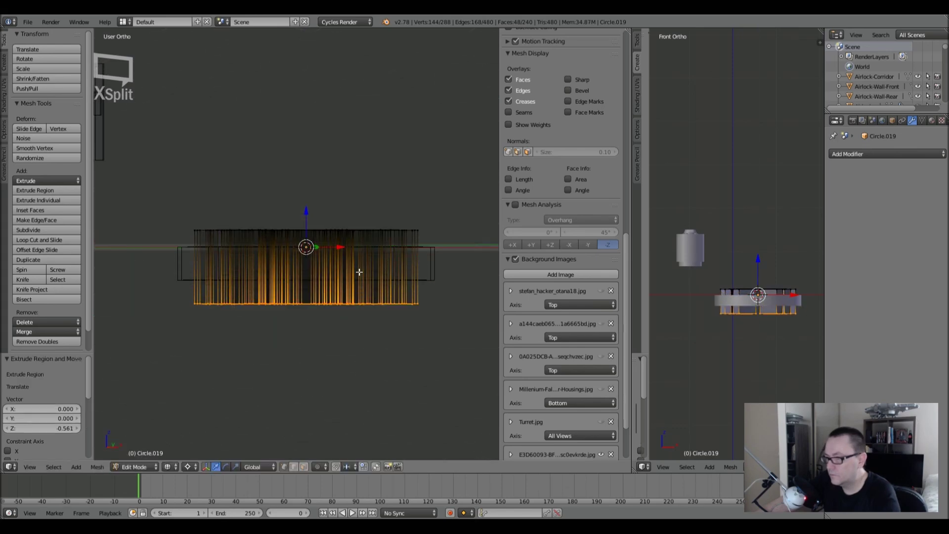
{"action": "key", "text": "z"}
{"action": "key", "text": "g"}
{"action": "key", "text": "z"}
{"action": "key", "text": "Escape"}
Recalculate the normals of the entire extruded segment mesh.
{"action": "key", "text": "a"}
{"action": "key", "text": "a"}
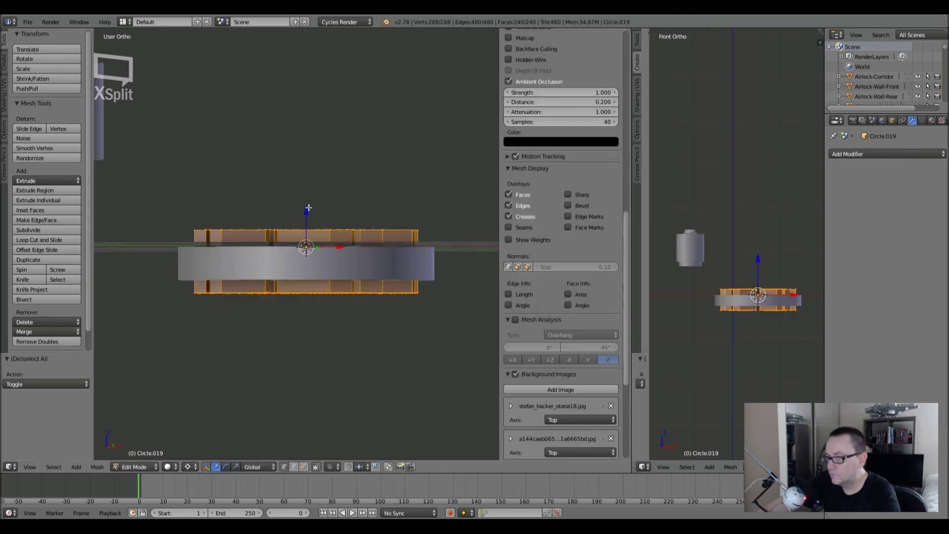
{"action": "left_click", "coordinate": [2, 114]}
{"action": "left_click", "coordinate": [43, 121]}
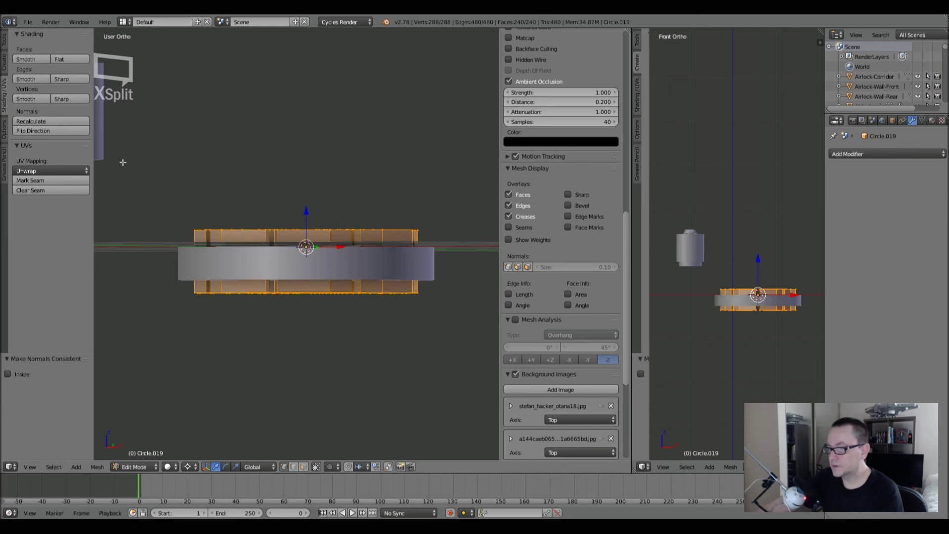
Leave mesh editing and apply rotation and scale to both the ring segments and the disc.
{"action": "key", "text": "Tab"}
{"action": "key", "text": "ctrl+a"}
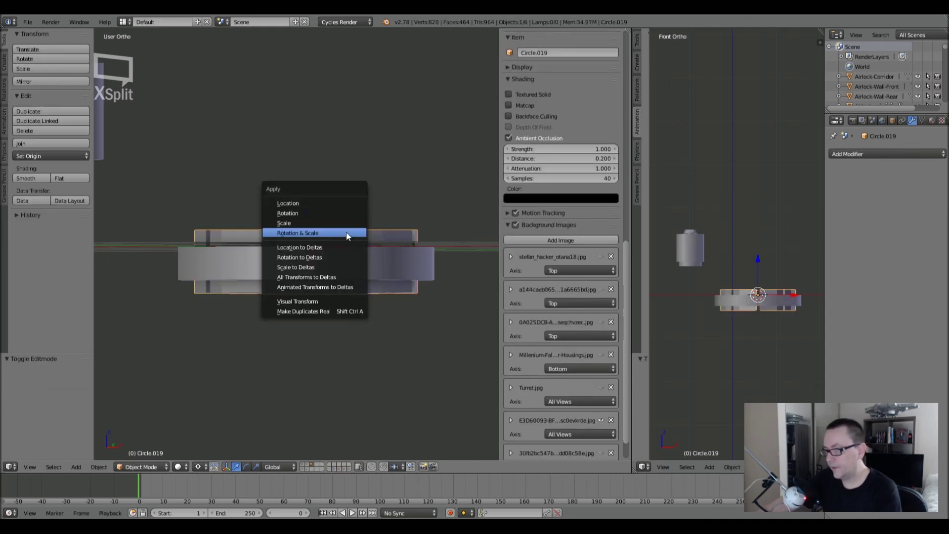
{"action": "left_click", "coordinate": [346, 231]}
{"action": "left_click", "coordinate": [349, 269]}
{"action": "key", "text": "ctrl+a"}
{"action": "left_click", "coordinate": [350, 269]}
{"action": "middle_click_drag", "start_coordinate": [362, 261], "coordinate": [362, 320]}
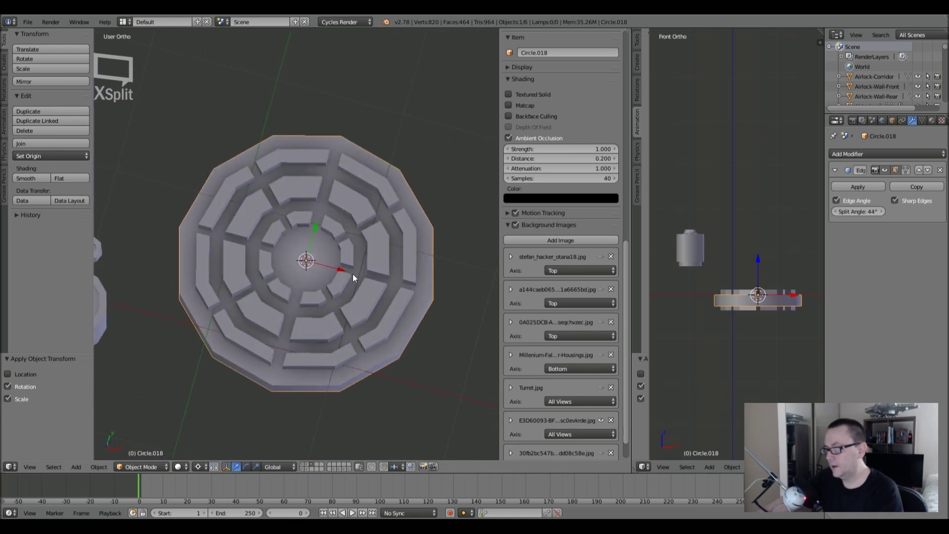
{"action": "key", "text": "KP_7"}
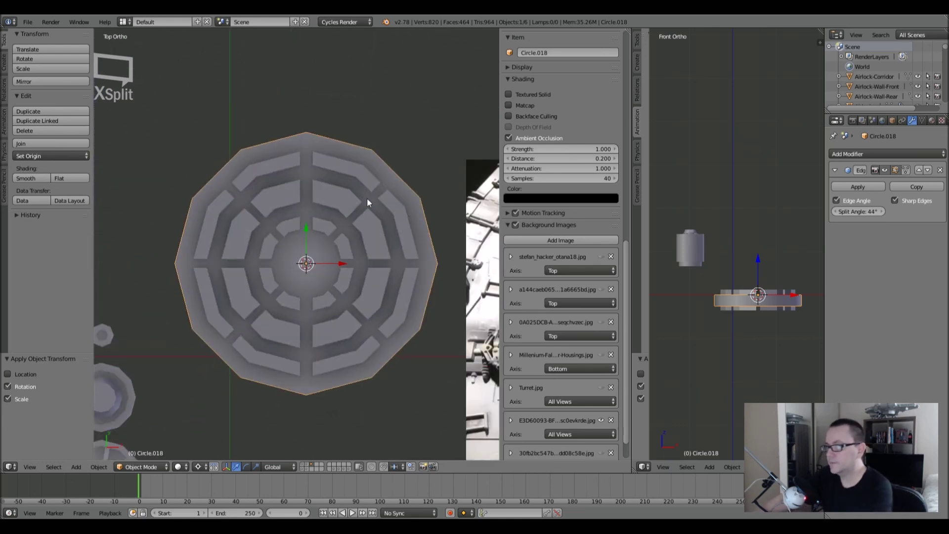
{"action": "middle_click_drag", "start_coordinate": [381, 334], "coordinate": [340, 295]}
{"action": "key", "text": "alt+c"}
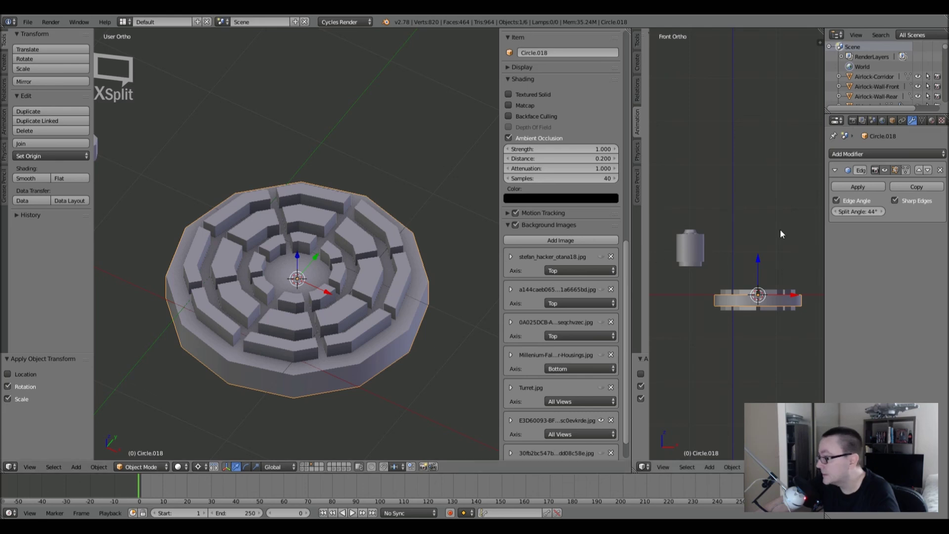
{"action": "left_click", "coordinate": [882, 155]}
{"action": "left_click", "coordinate": [768, 189]}
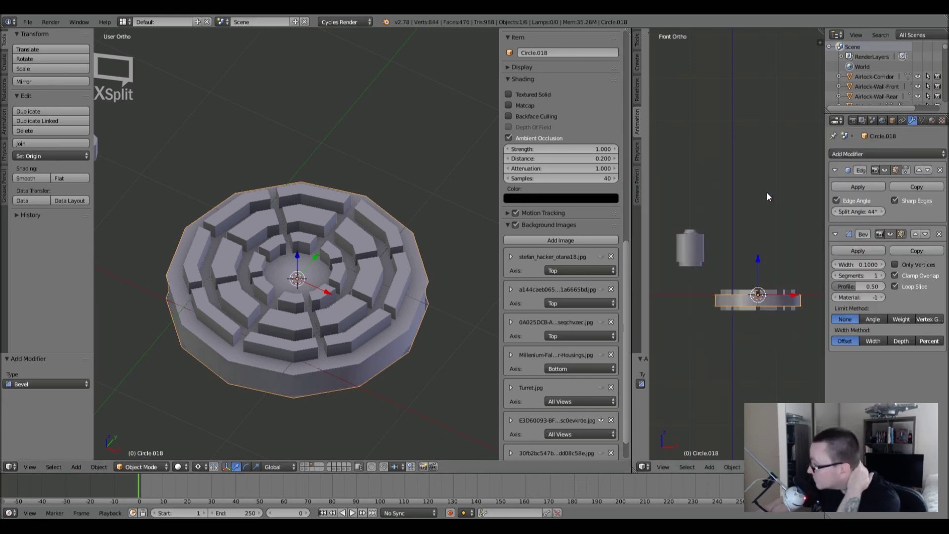
{"action": "left_click", "coordinate": [939, 234]}
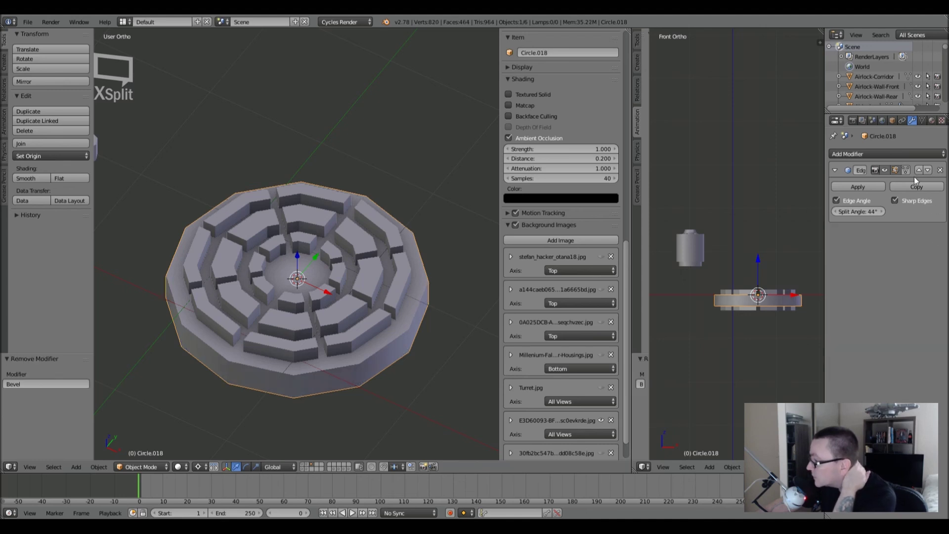
Add a Boolean modifier to the disc with Circle.019 as its object and the operation set to Difference.
{"action": "left_click", "coordinate": [880, 152]}
{"action": "left_click", "coordinate": [779, 199]}
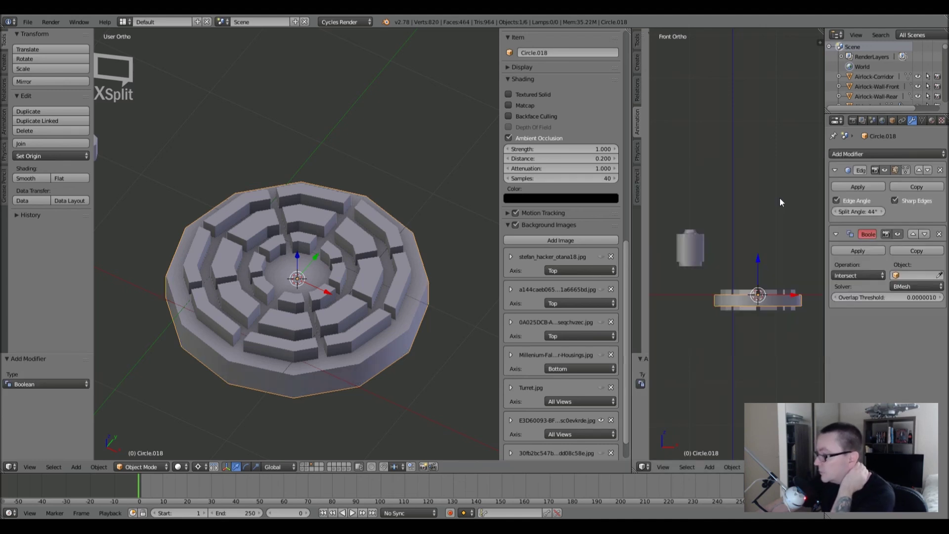
{"action": "left_click", "coordinate": [914, 276]}
{"action": "scroll", "coordinate": [891, 361], "scroll_direction": "down", "scroll_amount": 16}
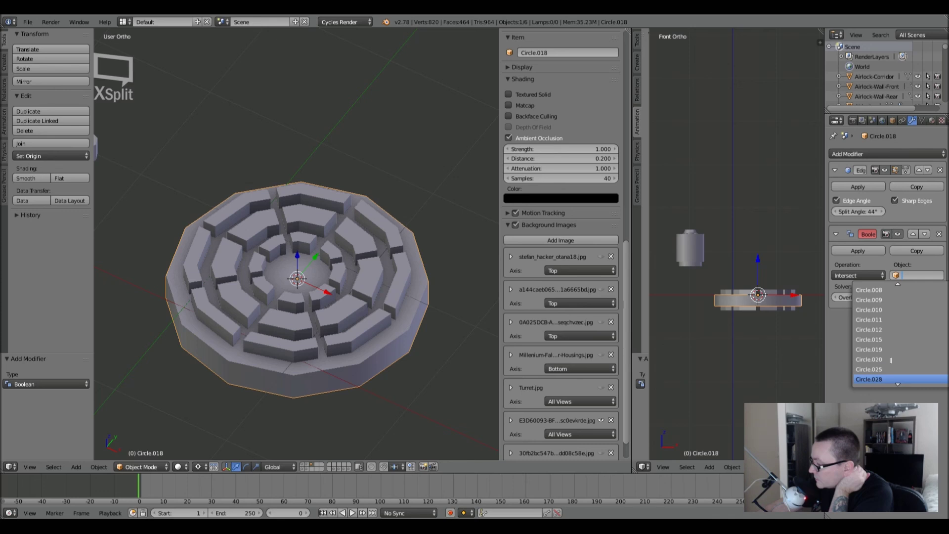
{"action": "left_click", "coordinate": [892, 330]}
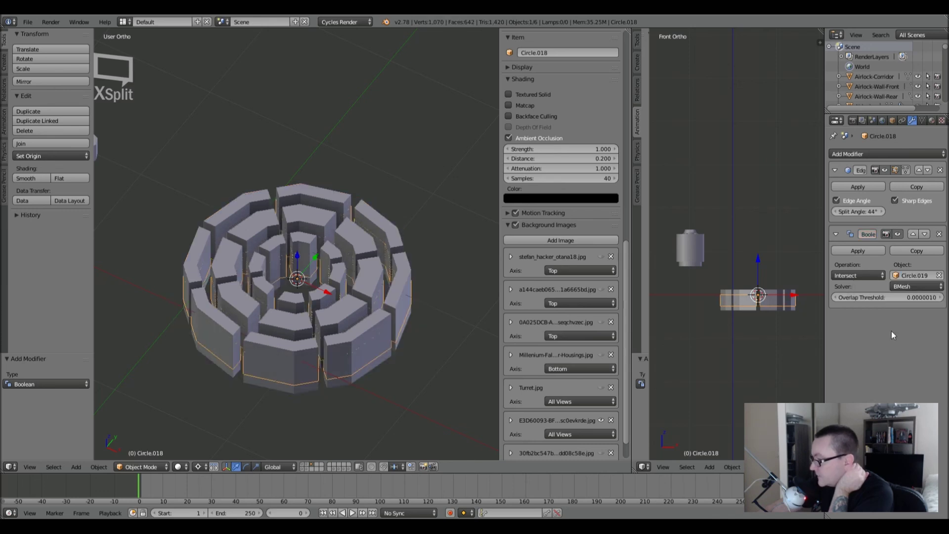
{"action": "left_click", "coordinate": [850, 275]}
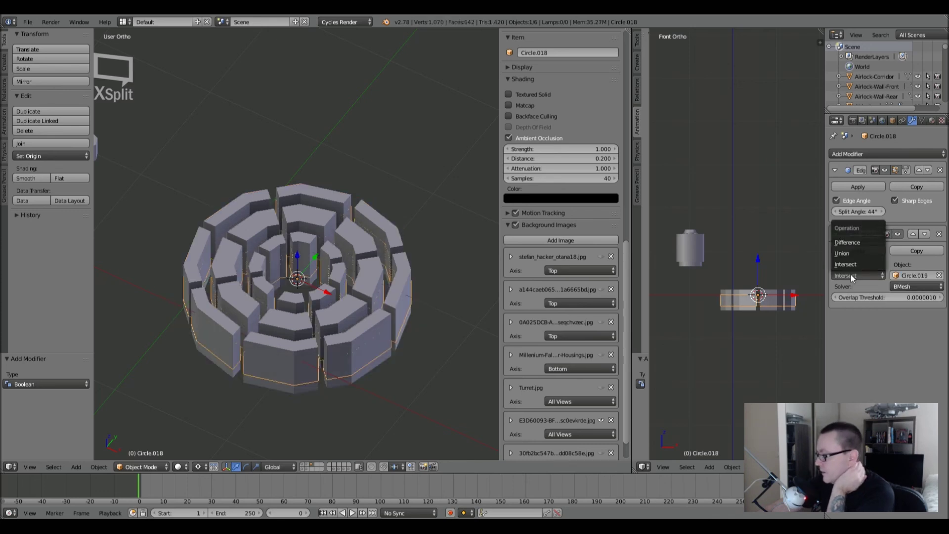
{"action": "left_click", "coordinate": [847, 242]}
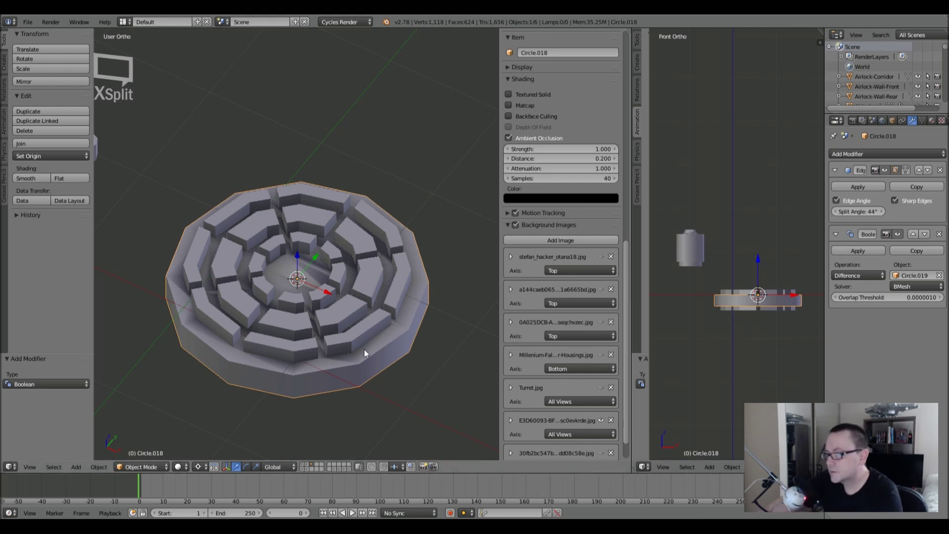
Move the disc's Boolean modifier above Edge Split in the modifier stack and check the result in wireframe.
{"action": "left_click", "coordinate": [913, 235]}
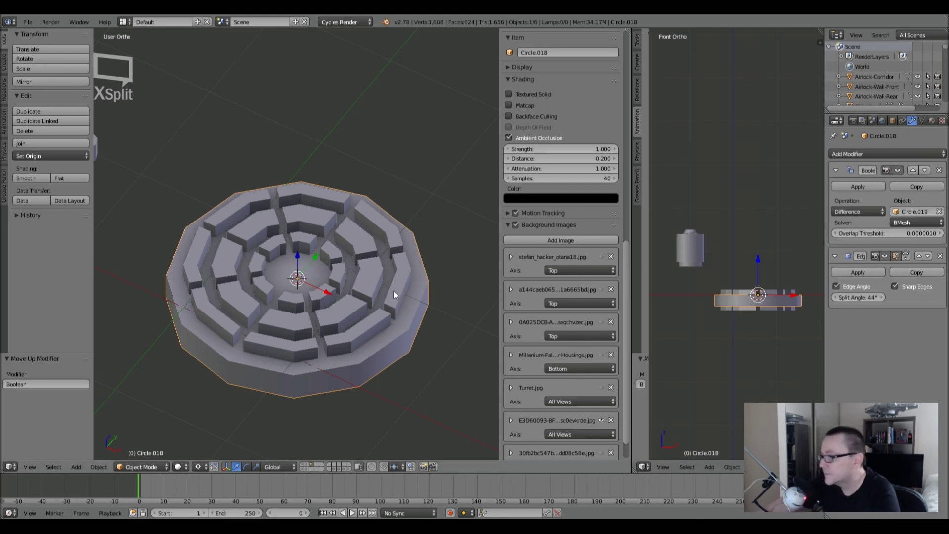
{"action": "mouse_move", "coordinate": [437, 246]}
{"action": "middle_mouse_down"}
{"action": "mouse_move", "coordinate": [364, 216]}
{"action": "mouse_move", "coordinate": [393, 235]}
{"action": "mouse_move", "coordinate": [389, 226]}
{"action": "middle_mouse_up"}
{"action": "key", "text": "z"}
{"action": "key", "text": "z"}
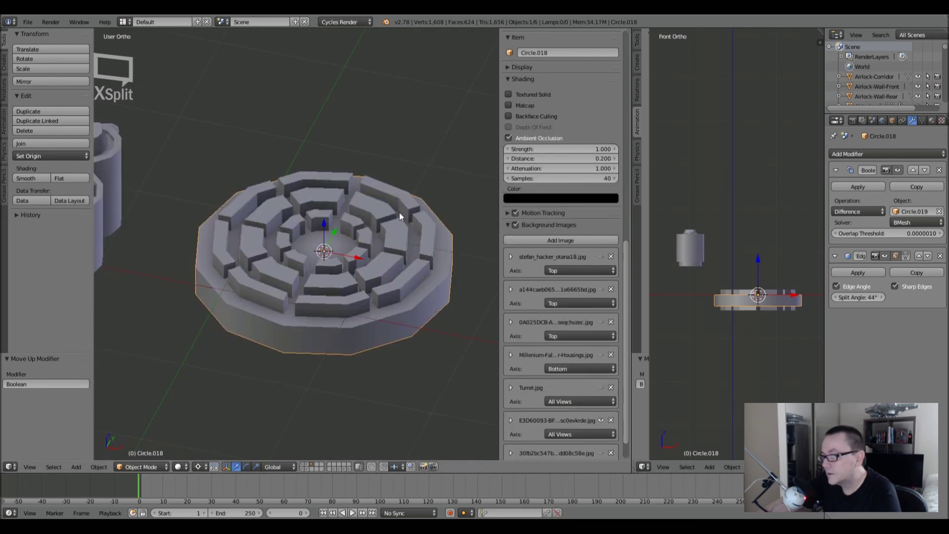
{"action": "left_click", "coordinate": [861, 185]}
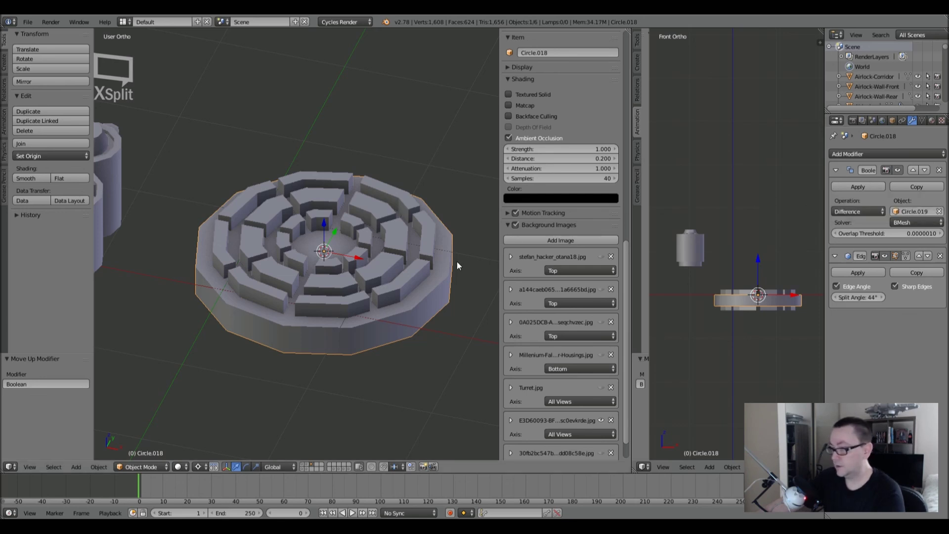
{"action": "right_click", "coordinate": [414, 299]}
{"action": "right_click", "coordinate": [417, 301]}
{"action": "right_click", "coordinate": [405, 281], "text": "shift"}
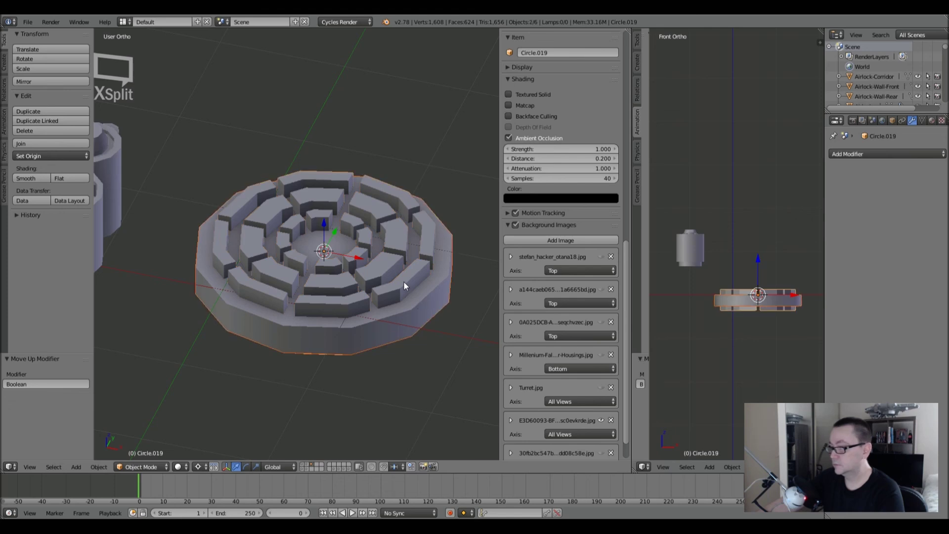
{"action": "key", "text": "shift+d"}
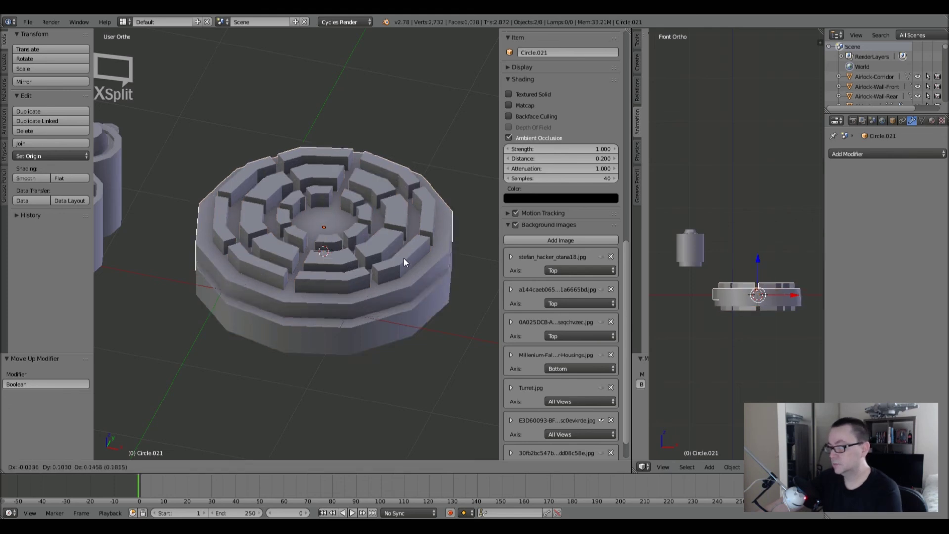
{"action": "right_click", "coordinate": [402, 196]}
{"action": "key", "text": "x"}
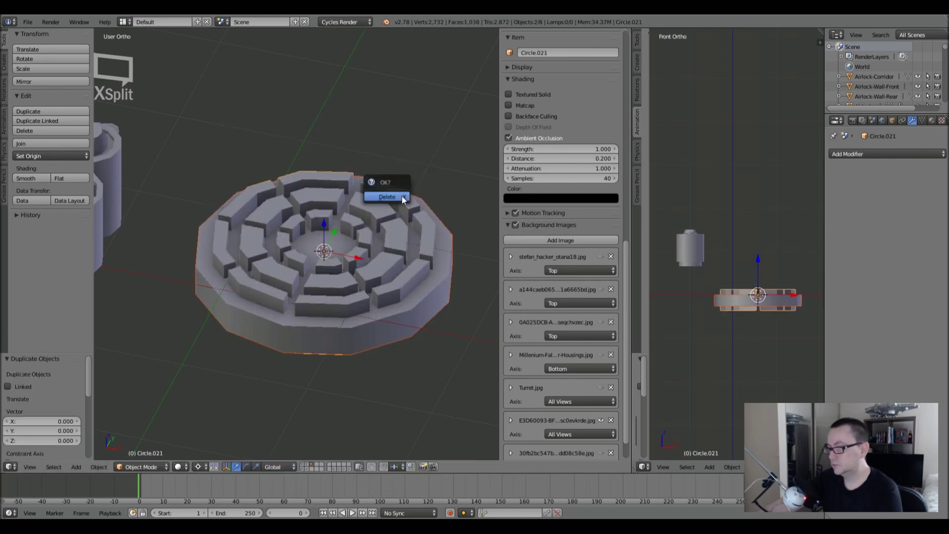
{"action": "left_click", "coordinate": [402, 196]}
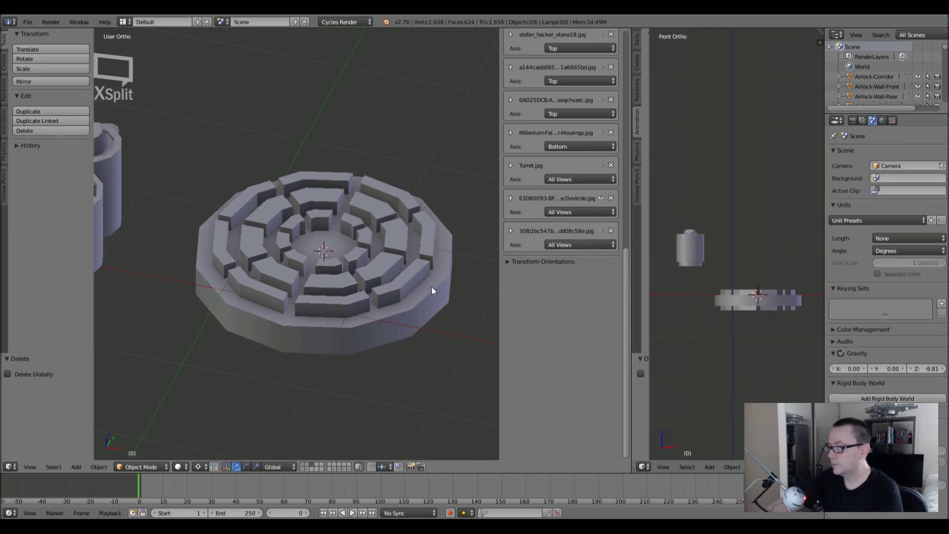
Apply the disc's Boolean modifier and delete the ring segments object used as the cutter.
{"action": "right_click", "coordinate": [435, 258]}
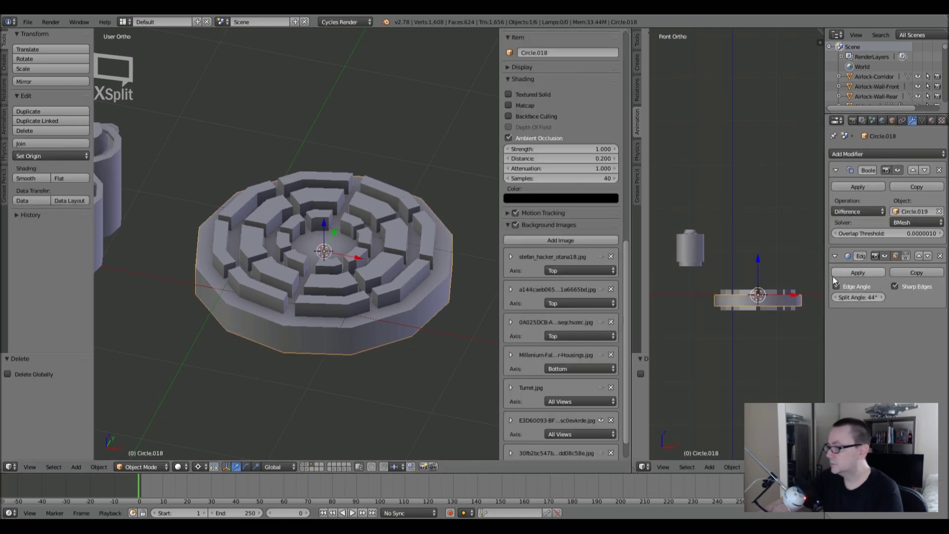
{"action": "left_click", "coordinate": [859, 188]}
{"action": "right_click", "coordinate": [417, 243]}
{"action": "key", "text": "x"}
{"action": "left_click", "coordinate": [420, 243]}
{"action": "middle_click_drag", "start_coordinate": [330, 169], "coordinate": [352, 264]}
{"action": "scroll", "coordinate": [361, 265], "scroll_direction": "down", "scroll_amount": 2}
{"action": "scroll", "coordinate": [360, 265], "scroll_direction": "up", "scroll_amount": 2}
Select the pierced disc's lower vertices and raise them 0.182 along Z to thin the disc.
{"action": "right_click", "coordinate": [392, 318]}
{"action": "key", "text": "Tab"}
{"action": "scroll", "coordinate": [390, 312], "scroll_direction": "up", "scroll_amount": 4}
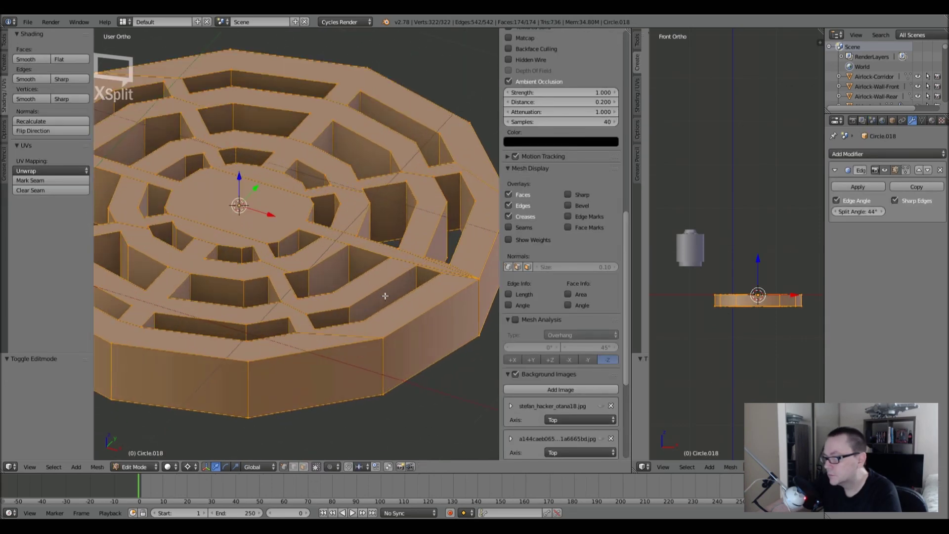
{"action": "scroll", "coordinate": [427, 275], "scroll_direction": "down", "scroll_amount": 4}
{"action": "middle_click_drag", "start_coordinate": [426, 274], "coordinate": [420, 247]}
{"action": "key", "text": "KP_3"}
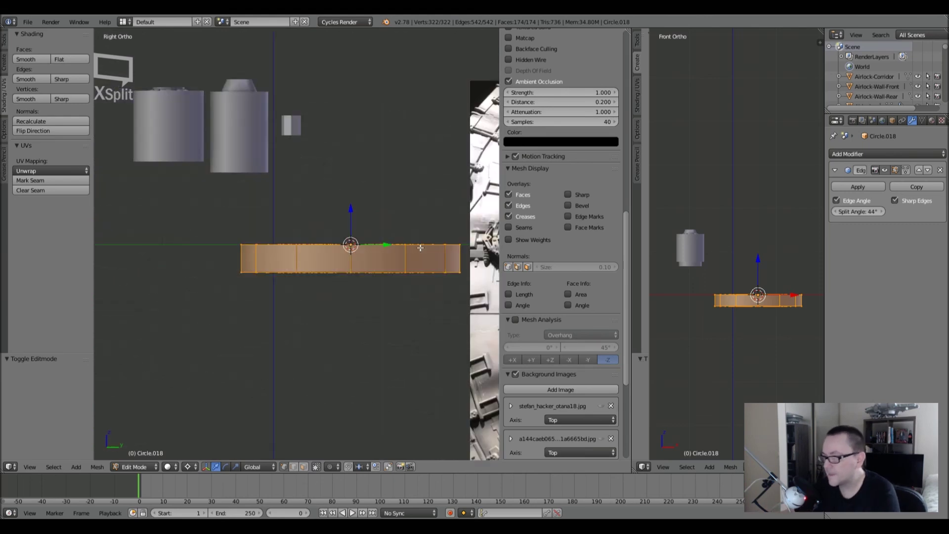
{"action": "key", "text": "z"}
{"action": "middle_click_drag", "start_coordinate": [404, 322], "coordinate": [313, 322], "text": "shift"}
{"action": "key", "text": "a"}
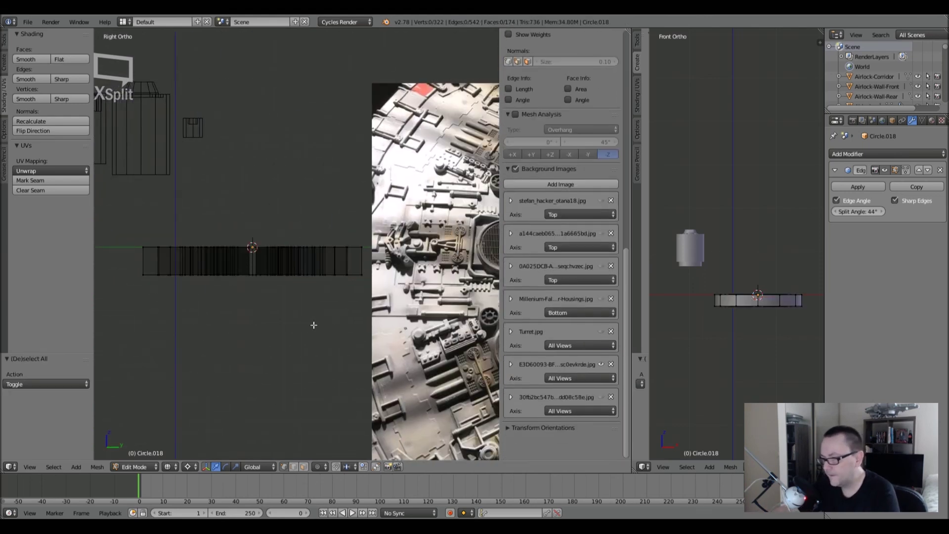
{"action": "key", "text": "b"}
{"action": "left_click_drag", "start_coordinate": [130, 258], "coordinate": [395, 297]}
{"action": "left_click_drag", "start_coordinate": [252, 214], "coordinate": [253, 192]}
Raise the disc's underside vertices another 0.028 along Z, checking its thickness in shaded view.
{"action": "middle_click_drag", "start_coordinate": [254, 194], "coordinate": [246, 208]}
{"action": "key", "text": "z"}
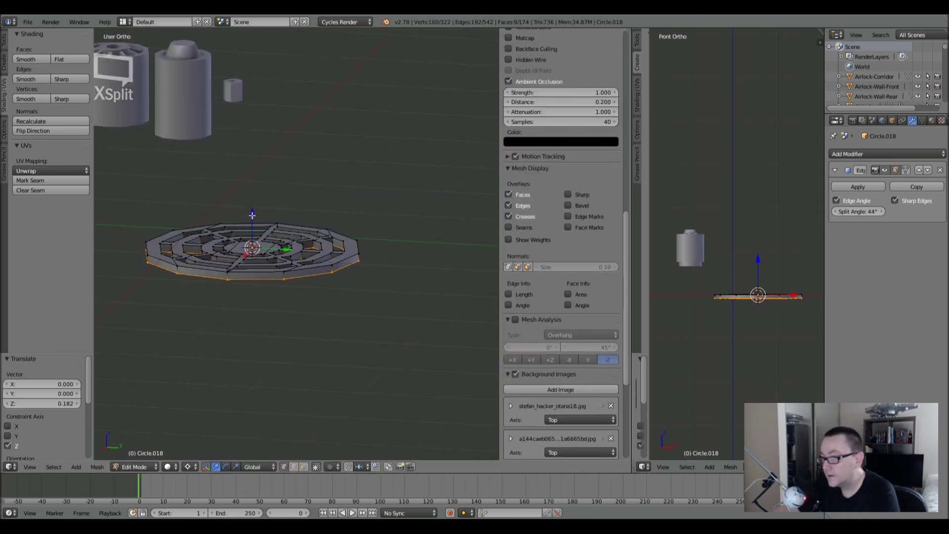
{"action": "mouse_move", "coordinate": [252, 211]}
{"action": "left_mouse_down"}
{"action": "mouse_move", "coordinate": [260, 173]}
{"action": "mouse_move", "coordinate": [260, 194]}
{"action": "left_mouse_up"}
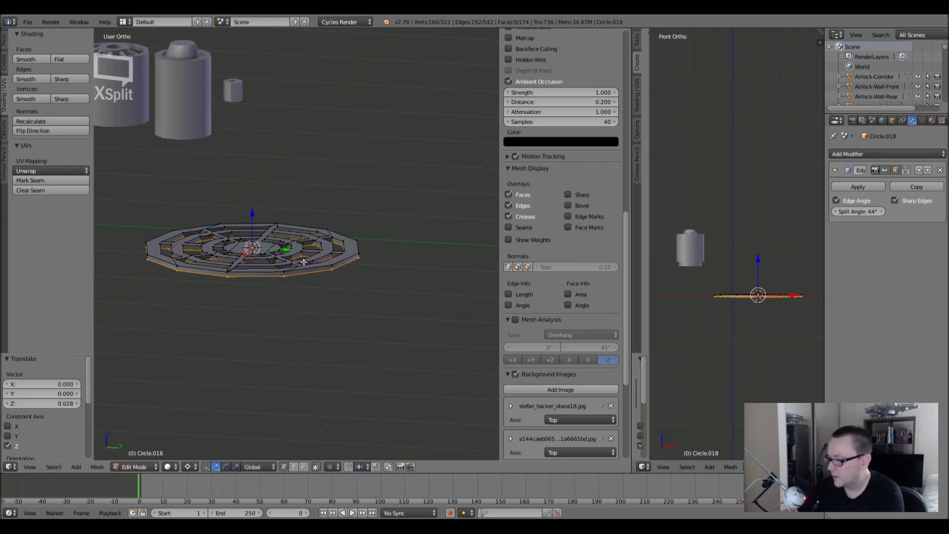
Delete the selected underside faces of the thinned disc.
{"action": "key", "text": "KP_3"}
{"action": "middle_click_drag", "start_coordinate": [320, 281], "coordinate": [273, 157]}
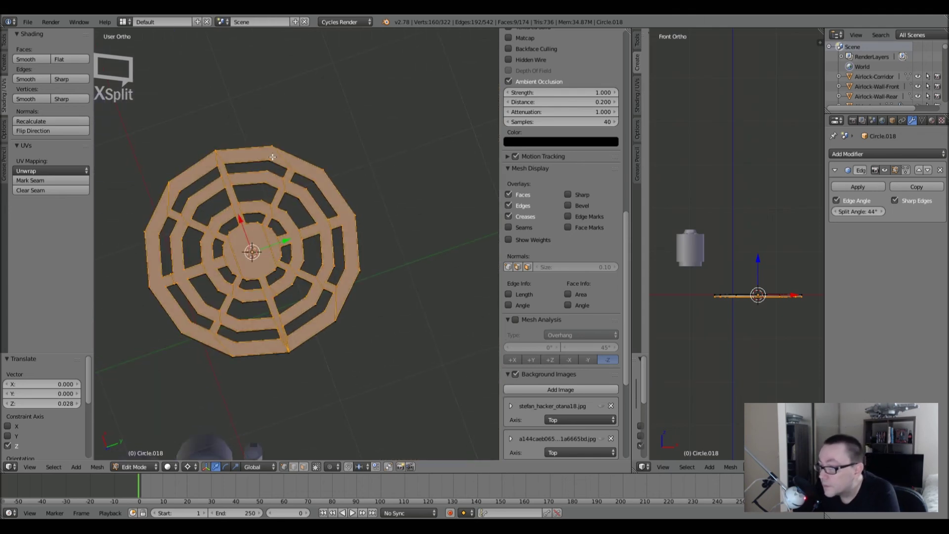
{"action": "middle_click_drag", "start_coordinate": [291, 208], "coordinate": [291, 273]}
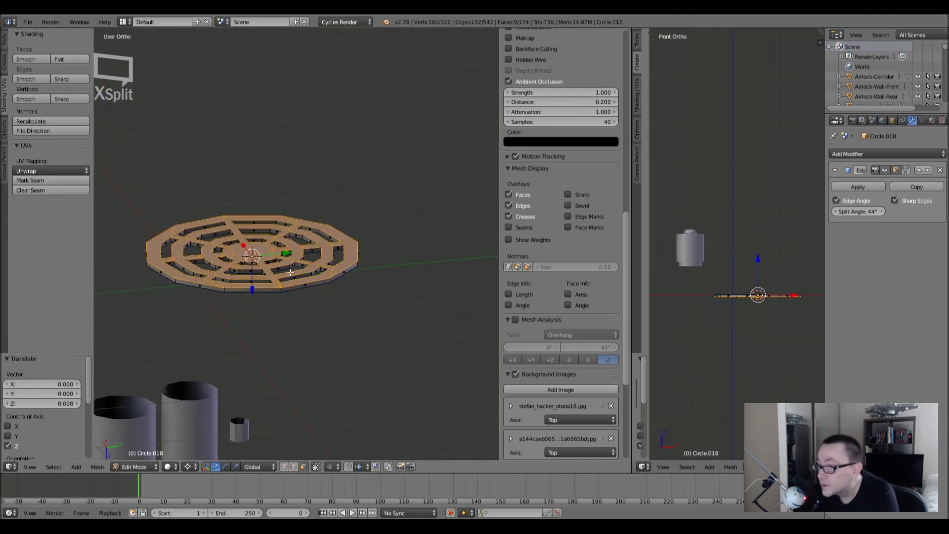
{"action": "key", "text": "x"}
{"action": "left_click", "coordinate": [288, 293]}
{"action": "mouse_move", "coordinate": [288, 294]}
{"action": "middle_mouse_down"}
{"action": "mouse_move", "coordinate": [286, 176]}
{"action": "mouse_move", "coordinate": [286, 197]}
{"action": "mouse_move", "coordinate": [276, 161]}
{"action": "mouse_move", "coordinate": [279, 292]}
{"action": "middle_mouse_up"}
{"action": "key", "text": "z"}
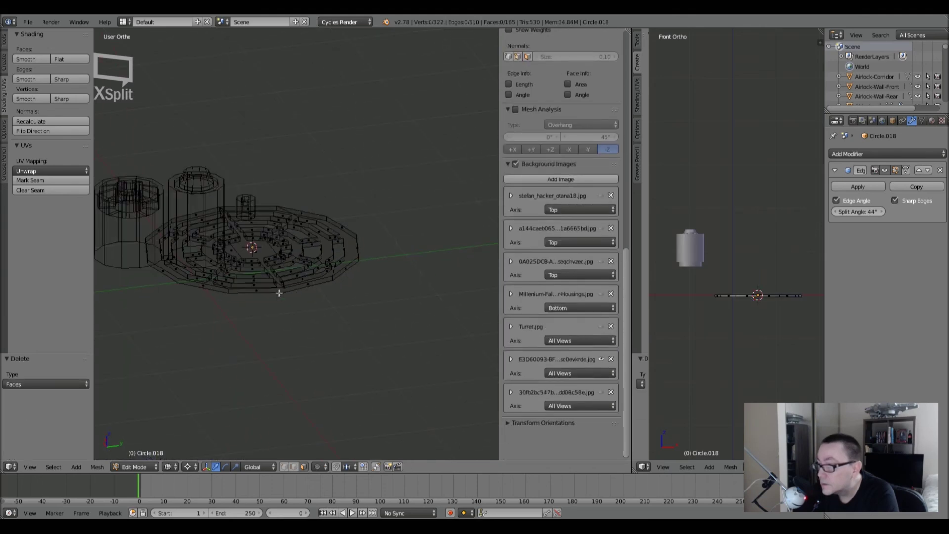
{"action": "key", "text": "z"}
Leave mesh editing and scale the pierced disc uniformly by 0.3 in top view.
{"action": "key", "text": "KP_1"}
{"action": "key", "text": "KP_7"}
{"action": "key", "text": "KP_5"}
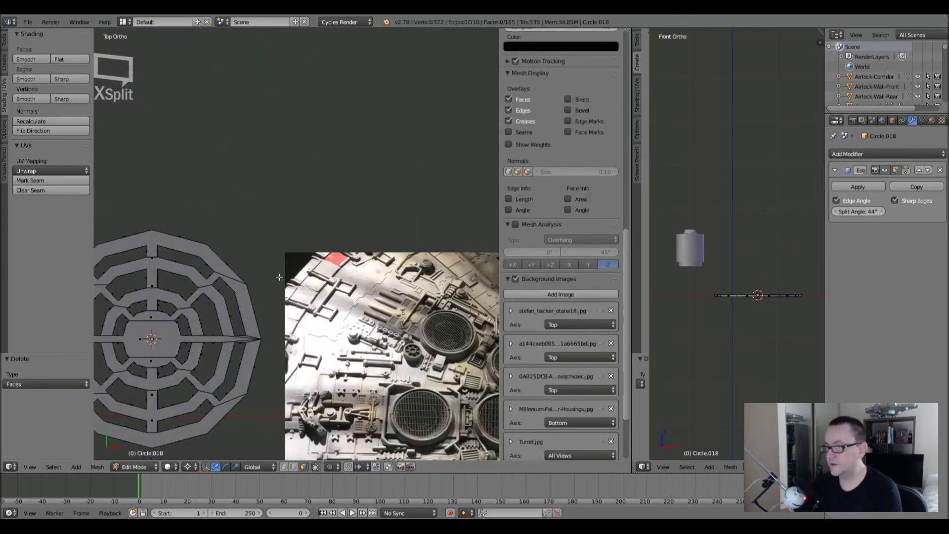
{"action": "scroll", "coordinate": [279, 277], "scroll_direction": "down", "scroll_amount": 3}
{"action": "middle_click_drag", "start_coordinate": [280, 277], "coordinate": [351, 229], "text": "shift"}
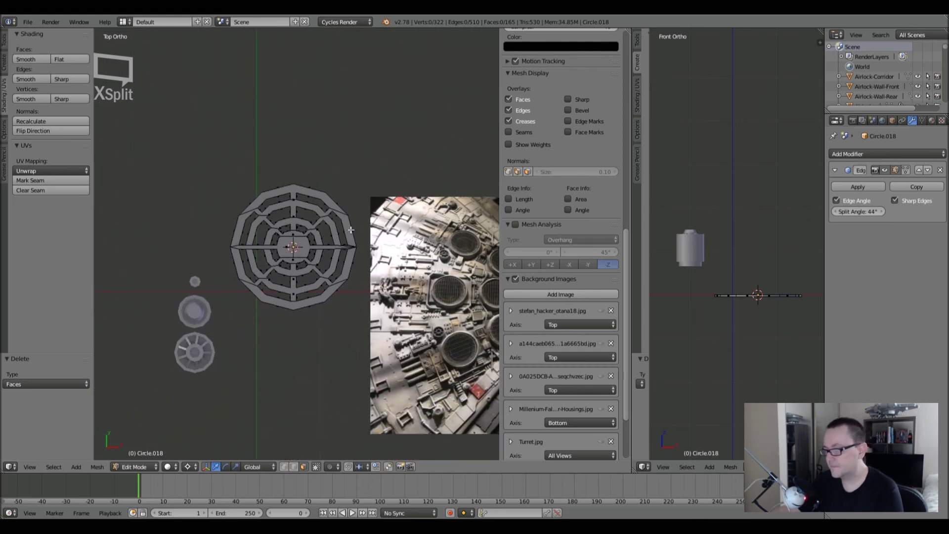
{"action": "key", "text": "Tab"}
{"action": "key", "text": "a"}
{"action": "right_click", "coordinate": [313, 248]}
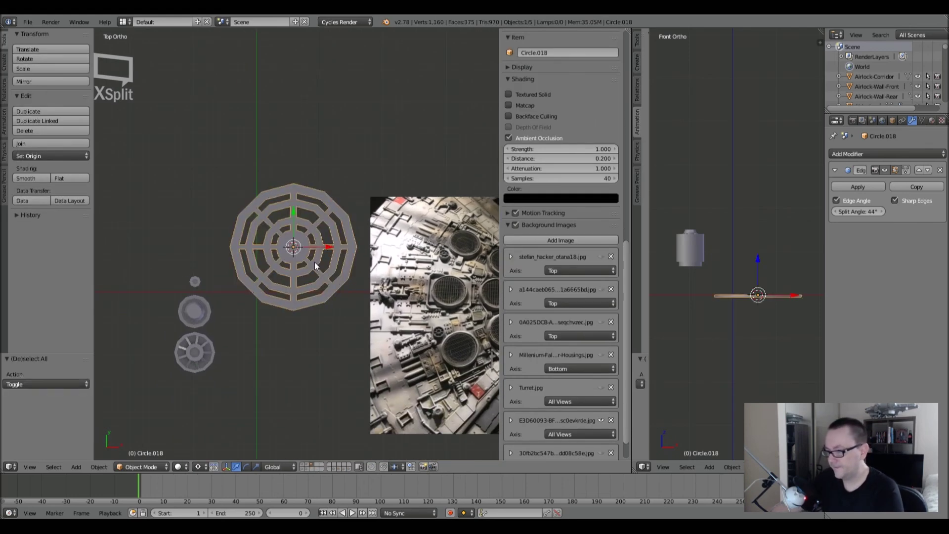
{"action": "key", "text": "s"}
{"action": "left_click", "coordinate": [310, 287]}
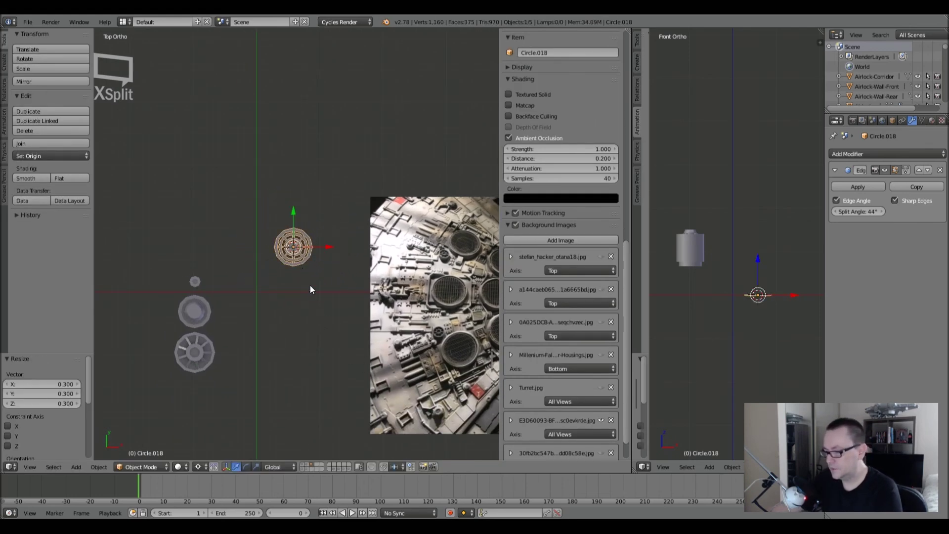
Move the disc about -0.996 on X and -0.471 on Y, beside the other cylindrical parts.
{"action": "key", "text": "g"}
{"action": "left_click", "coordinate": [247, 313]}
{"action": "scroll", "coordinate": [239, 282], "scroll_direction": "up", "scroll_amount": 5}
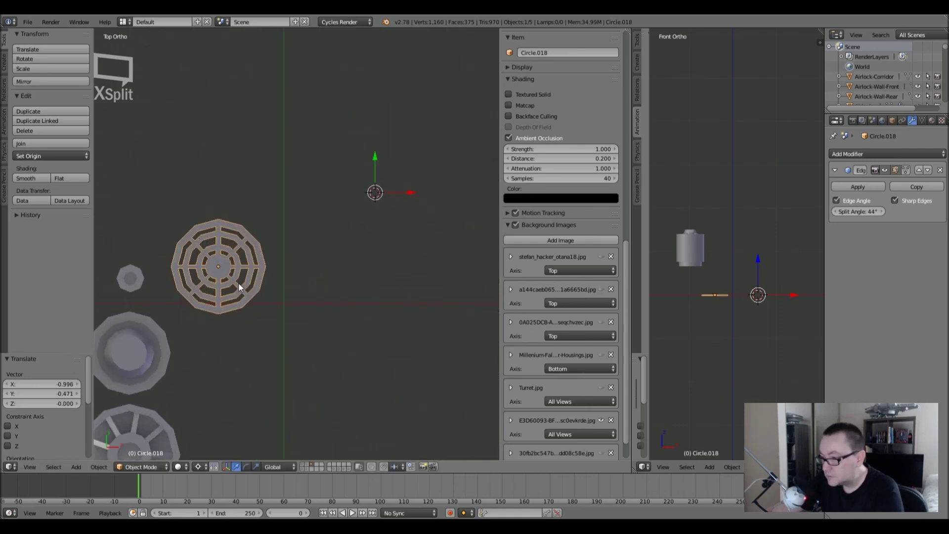
{"action": "scroll", "coordinate": [238, 286], "scroll_direction": "up", "scroll_amount": 1}
Try triangulating all faces of the pierced disc's mesh.
{"action": "key", "text": "Tab"}
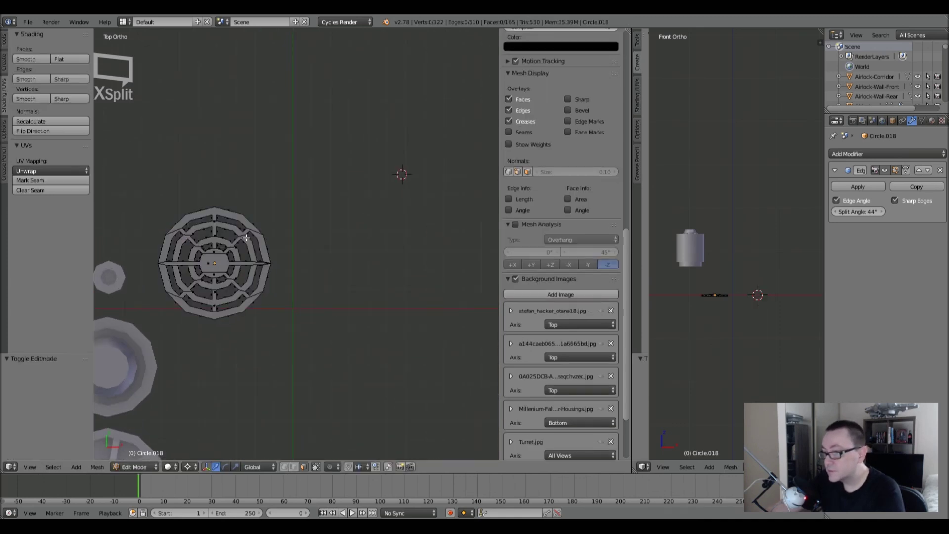
{"action": "scroll", "coordinate": [247, 238], "scroll_direction": "up", "scroll_amount": 8}
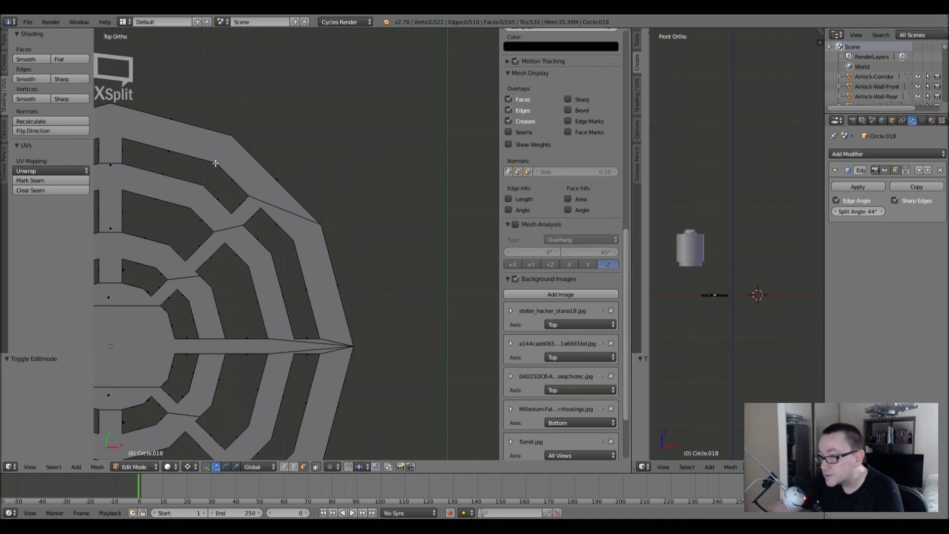
{"action": "scroll", "coordinate": [215, 167], "scroll_direction": "down", "scroll_amount": 5}
{"action": "key", "text": "a"}
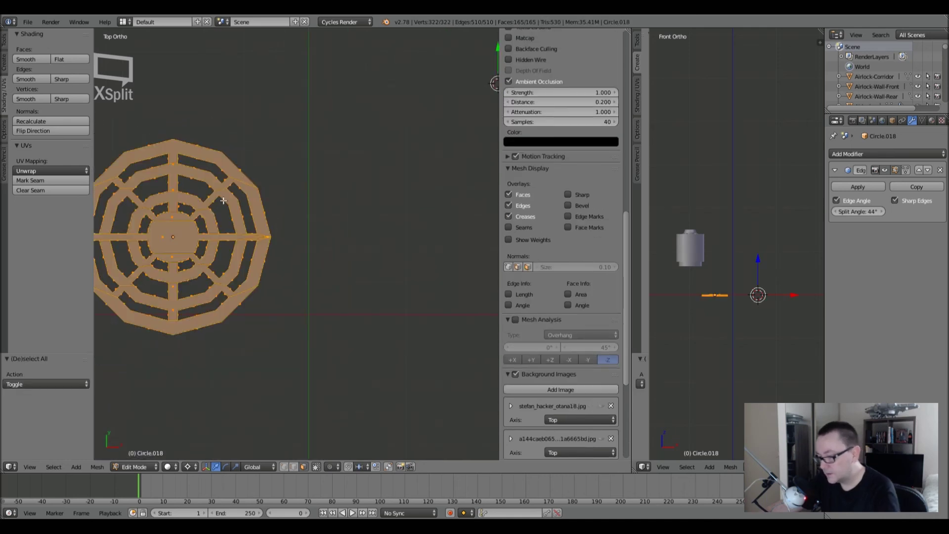
{"action": "key", "text": "ctrl+t"}
{"action": "middle_click_drag", "start_coordinate": [235, 206], "coordinate": [244, 195], "text": "shift"}
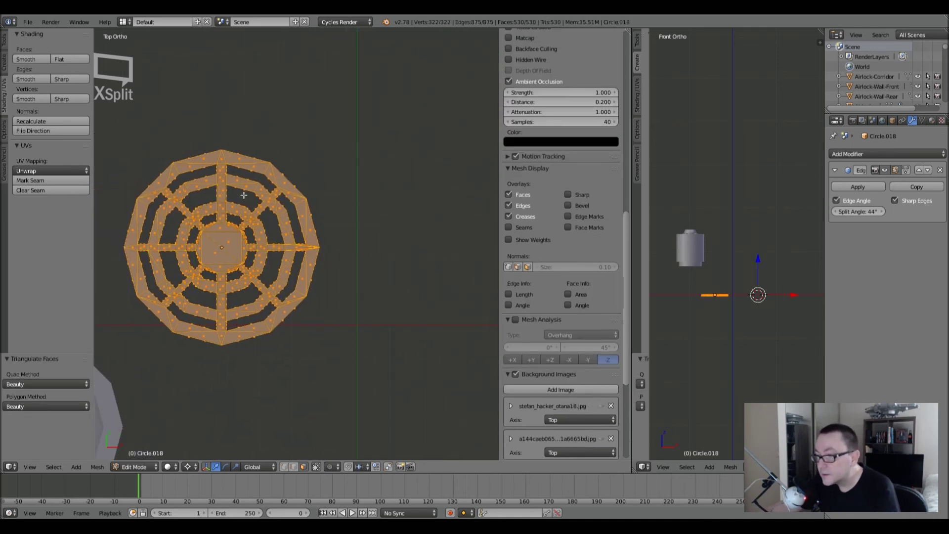
{"action": "key", "text": "Tab"}
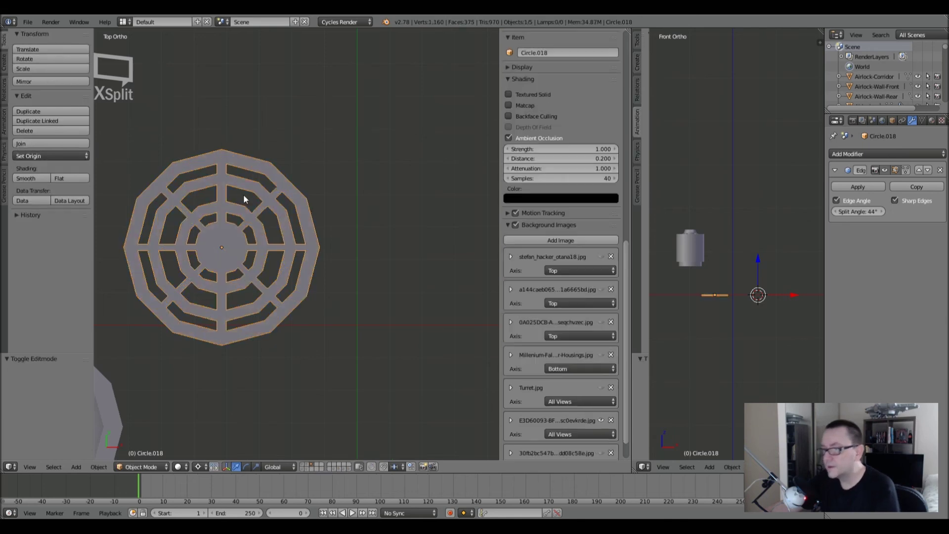
Examine the pierced disc's mesh topology in wireframe from above.
{"action": "key", "text": "a"}
{"action": "scroll", "coordinate": [243, 196], "scroll_direction": "down", "scroll_amount": 5}
{"action": "middle_click_drag", "start_coordinate": [243, 194], "coordinate": [221, 164], "text": "shift"}
{"action": "mouse_move", "coordinate": [244, 191]}
{"action": "right_mouse_down"}
{"action": "mouse_move", "coordinate": [218, 212]}
{"action": "mouse_move", "coordinate": [215, 203]}
{"action": "right_mouse_up"}
{"action": "scroll", "coordinate": [213, 178], "scroll_direction": "up", "scroll_amount": 8}
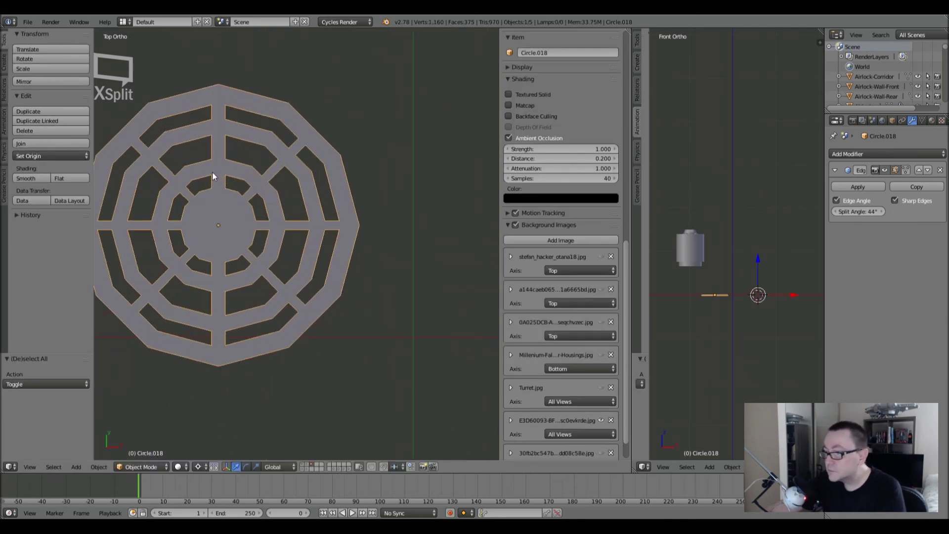
{"action": "key", "text": "z"}
{"action": "key", "text": "Tab"}
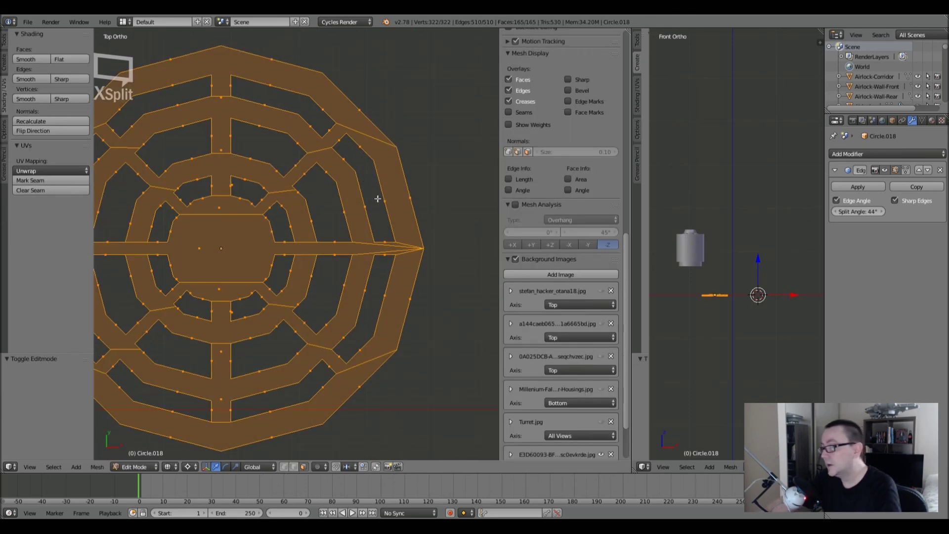
{"action": "scroll", "coordinate": [305, 258], "scroll_direction": "down", "scroll_amount": 2}
{"action": "middle_click_drag", "start_coordinate": [297, 256], "coordinate": [248, 232], "text": "shift"}
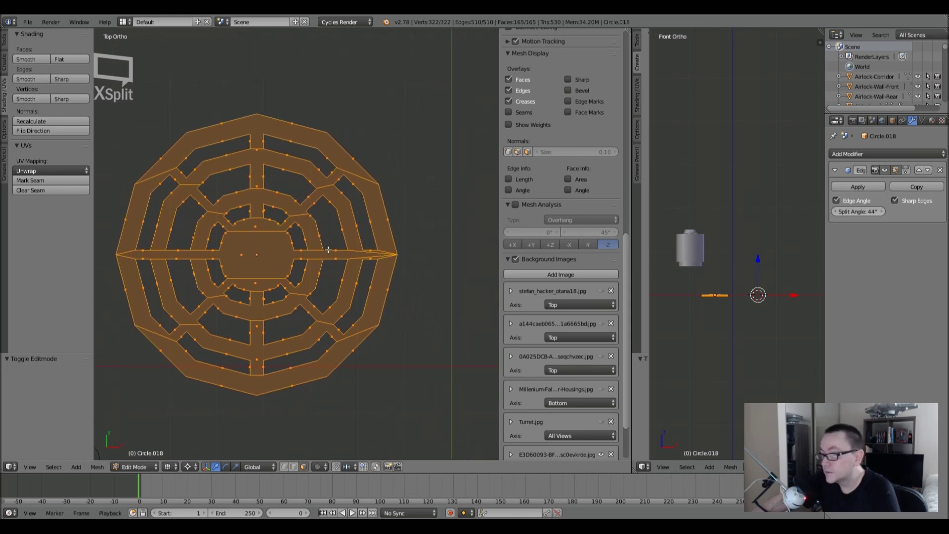
Leave mesh editing and compare the pierced disc with the small round grilles in the reference photo.
{"action": "key", "text": "a"}
{"action": "key", "text": "Tab"}
{"action": "scroll", "coordinate": [343, 250], "scroll_direction": "down", "scroll_amount": 3}
{"action": "key", "text": "a"}
{"action": "middle_click_drag", "start_coordinate": [345, 258], "coordinate": [314, 215], "text": "shift"}
{"action": "scroll", "coordinate": [313, 214], "scroll_direction": "down", "scroll_amount": 3}
{"action": "scroll", "coordinate": [314, 214], "scroll_direction": "down", "scroll_amount": 2}
{"action": "middle_click_drag", "start_coordinate": [430, 262], "coordinate": [303, 263], "text": "shift"}
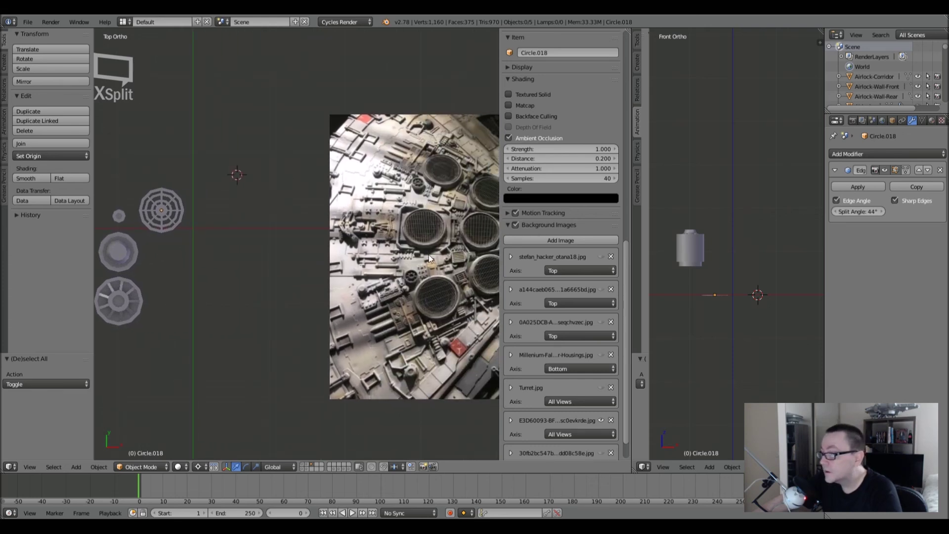
{"action": "scroll", "coordinate": [429, 258], "scroll_direction": "up", "scroll_amount": 6}
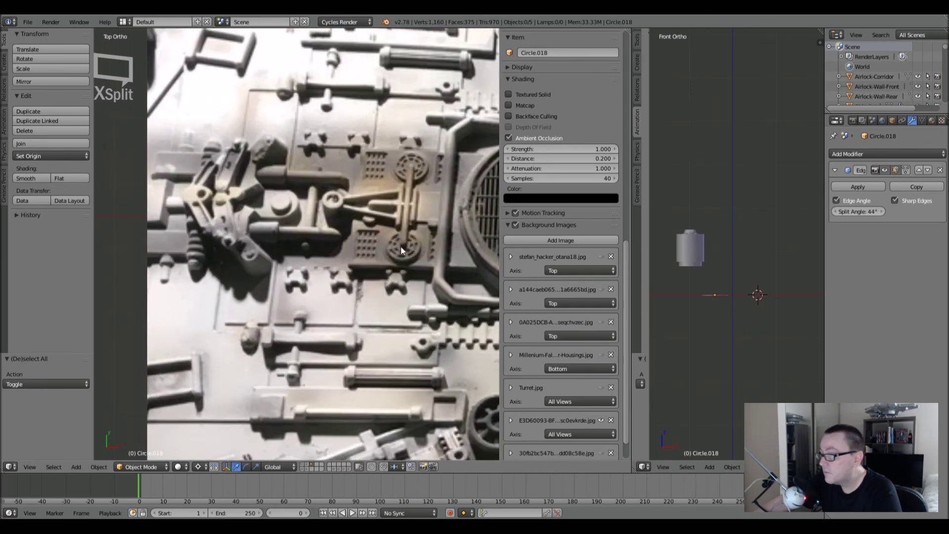
{"action": "scroll", "coordinate": [403, 245], "scroll_direction": "down", "scroll_amount": 6}
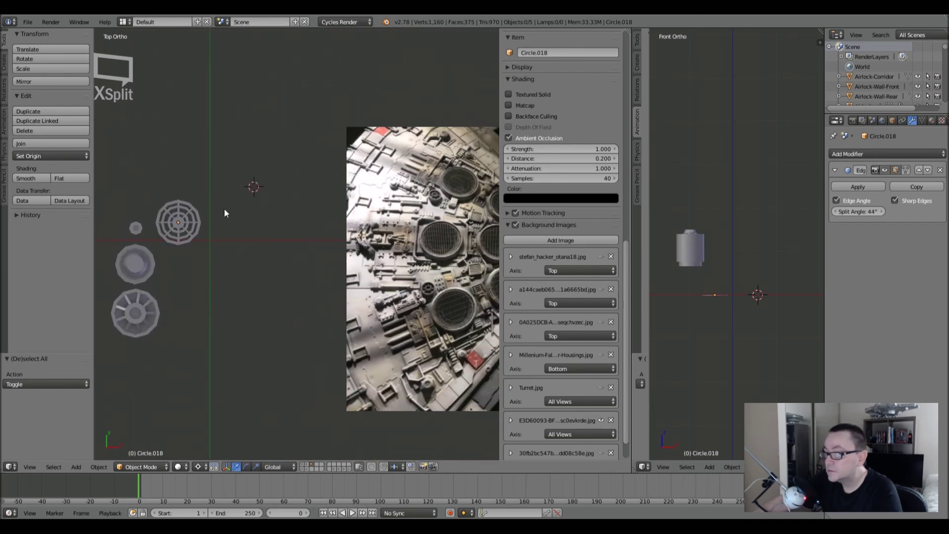
{"action": "middle_click_drag", "start_coordinate": [167, 200], "coordinate": [224, 212], "text": "shift"}
{"action": "scroll", "coordinate": [238, 218], "scroll_direction": "up", "scroll_amount": 7}
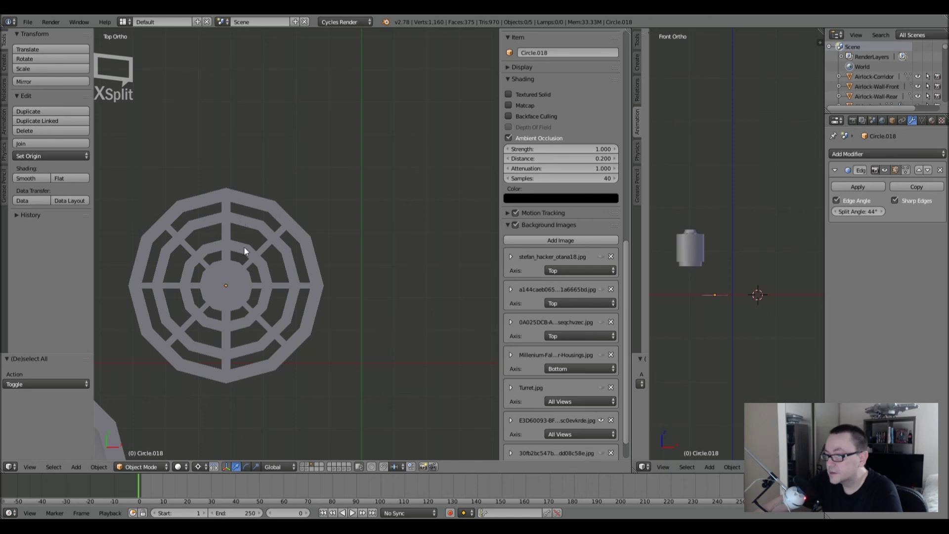
Reopen the pierced disc's mesh to check its faces and edges, and return to object mode.
{"action": "right_click", "coordinate": [236, 217]}
{"action": "key", "text": "Tab"}
{"action": "scroll", "coordinate": [244, 217], "scroll_direction": "up", "scroll_amount": 2}
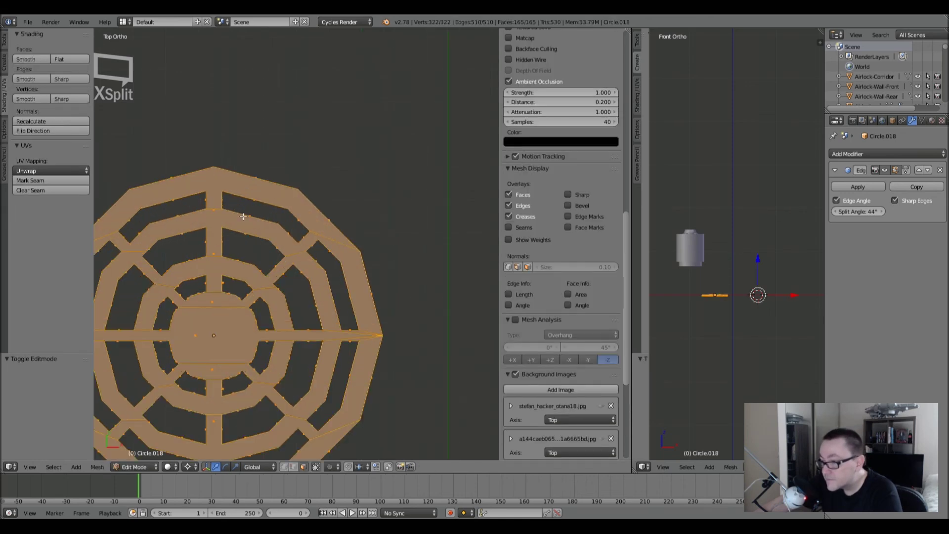
{"action": "scroll", "coordinate": [244, 216], "scroll_direction": "down", "scroll_amount": 5}
{"action": "key", "text": "Tab"}
{"action": "scroll", "coordinate": [242, 216], "scroll_direction": "down", "scroll_amount": 2}
{"action": "middle_click_drag", "start_coordinate": [283, 261], "coordinate": [257, 244], "text": "shift"}
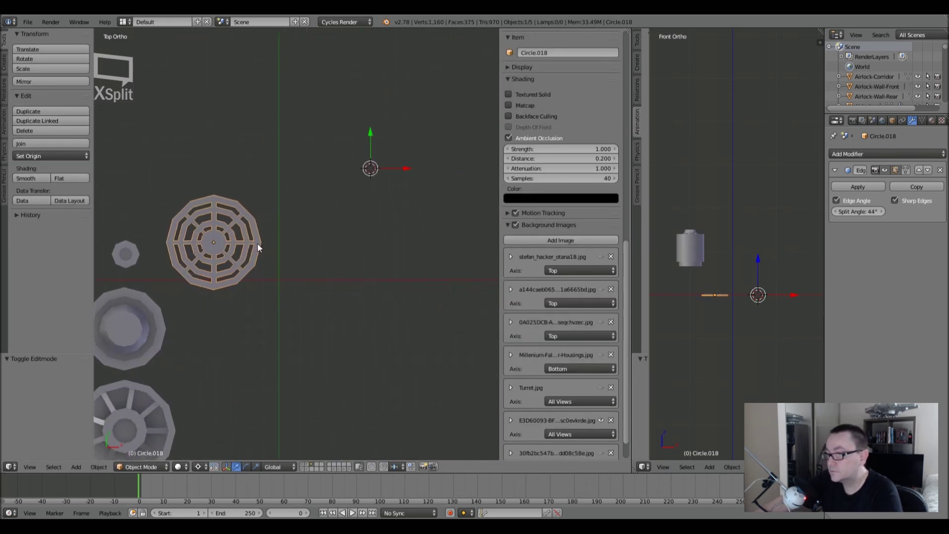
{"action": "scroll", "coordinate": [257, 244], "scroll_direction": "down", "scroll_amount": 3}
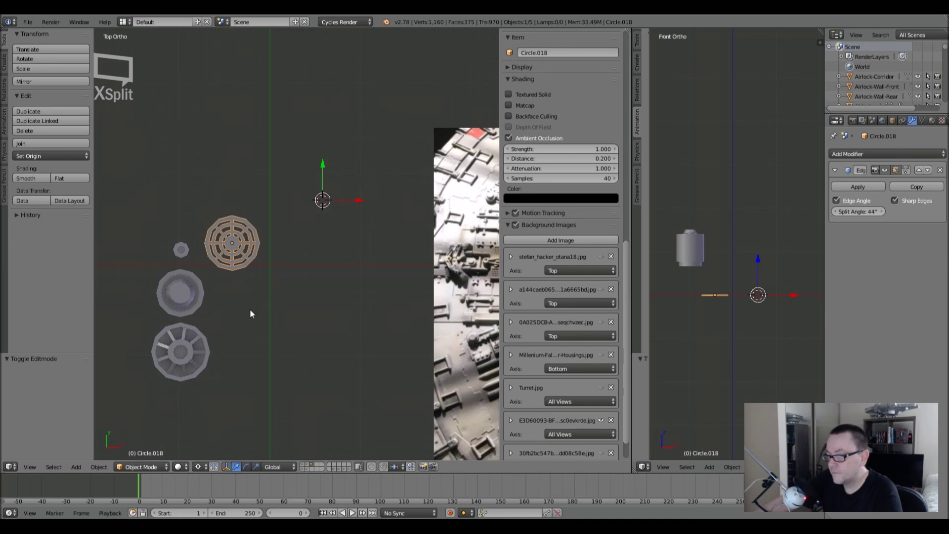
Deselect everything and save the file.
{"action": "key", "text": "a"}
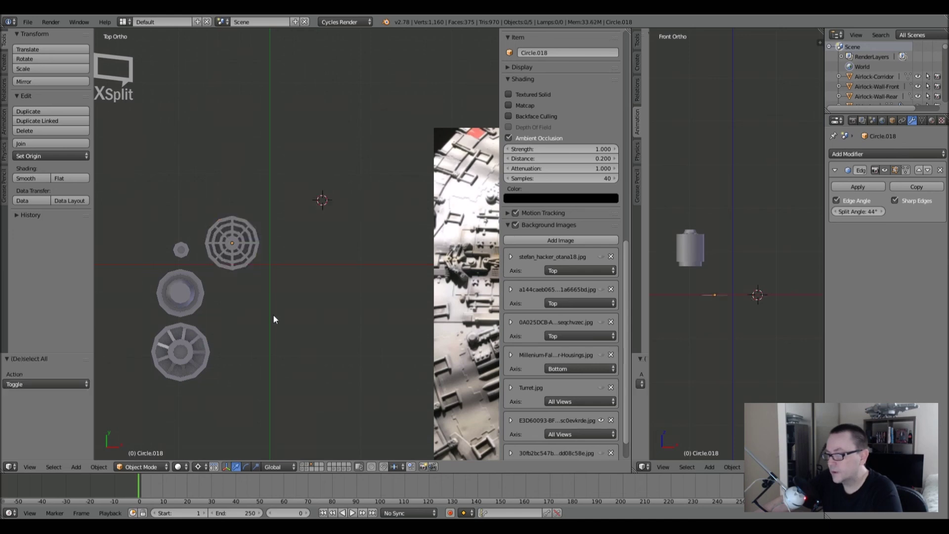
{"action": "left_click", "coordinate": [22, 21]}
{"action": "left_click", "coordinate": [51, 99]}
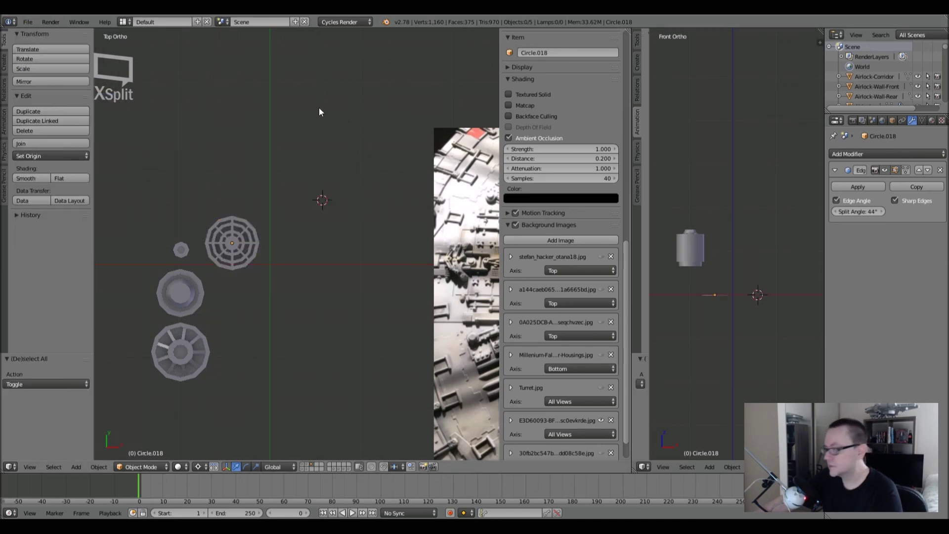
Examine the reference photo around the large round vents for further detail parts.
{"action": "middle_click_drag", "start_coordinate": [322, 290], "coordinate": [277, 232], "text": "shift"}
{"action": "scroll", "coordinate": [277, 231], "scroll_direction": "down", "scroll_amount": 10, "text": "ctrl"}
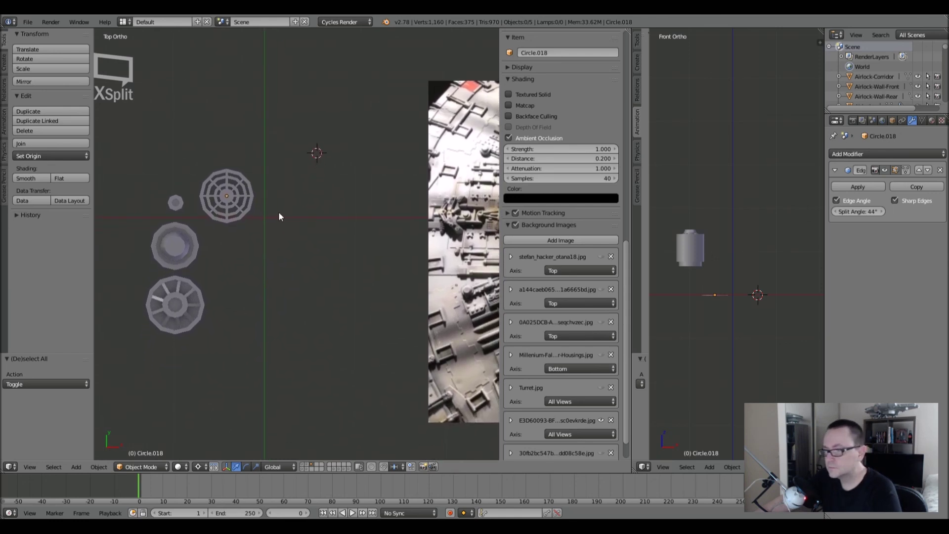
{"action": "scroll", "coordinate": [305, 256], "scroll_direction": "down", "scroll_amount": 8, "text": "ctrl"}
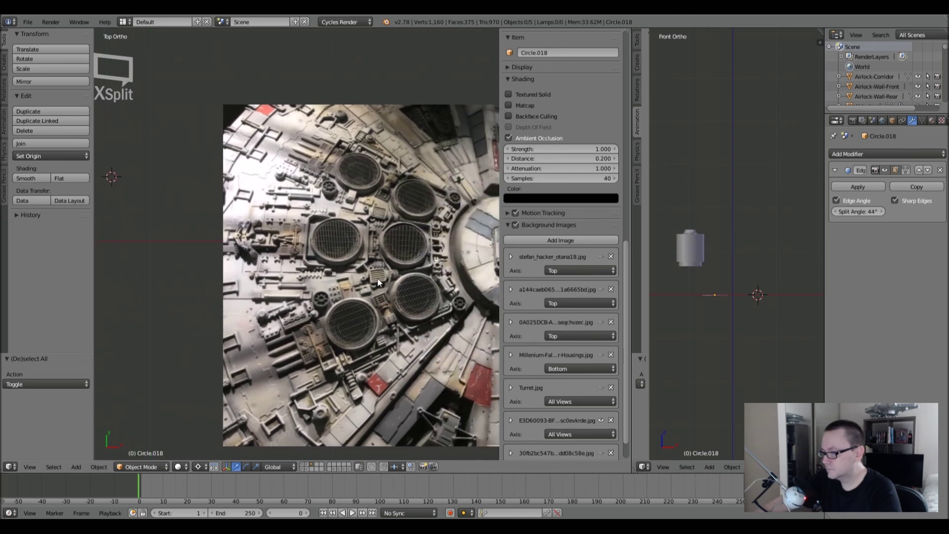
{"action": "scroll", "coordinate": [388, 340], "scroll_direction": "up", "scroll_amount": 6, "text": "ctrl"}
{"action": "scroll", "coordinate": [388, 340], "scroll_direction": "down", "scroll_amount": 3, "text": "shift"}
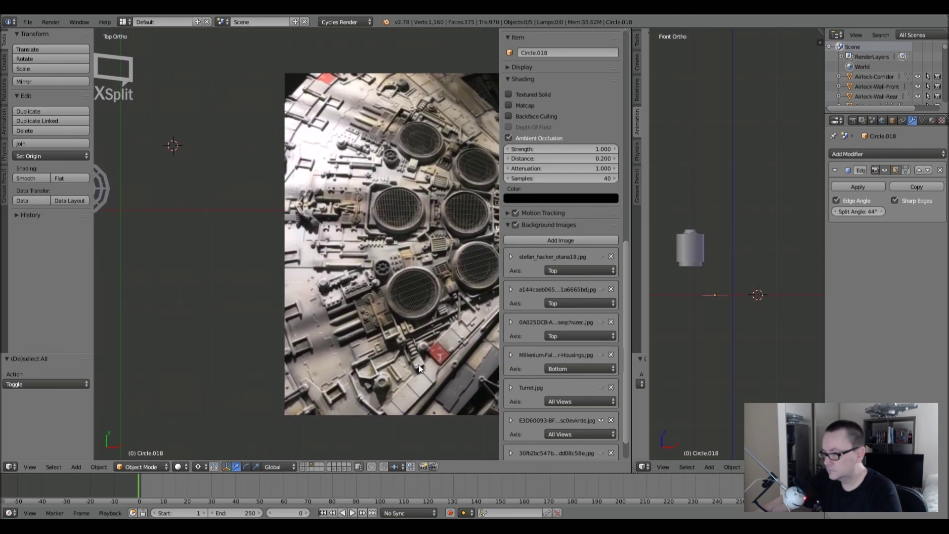
{"action": "middle_click_drag", "start_coordinate": [266, 210], "coordinate": [408, 259], "text": "shift"}
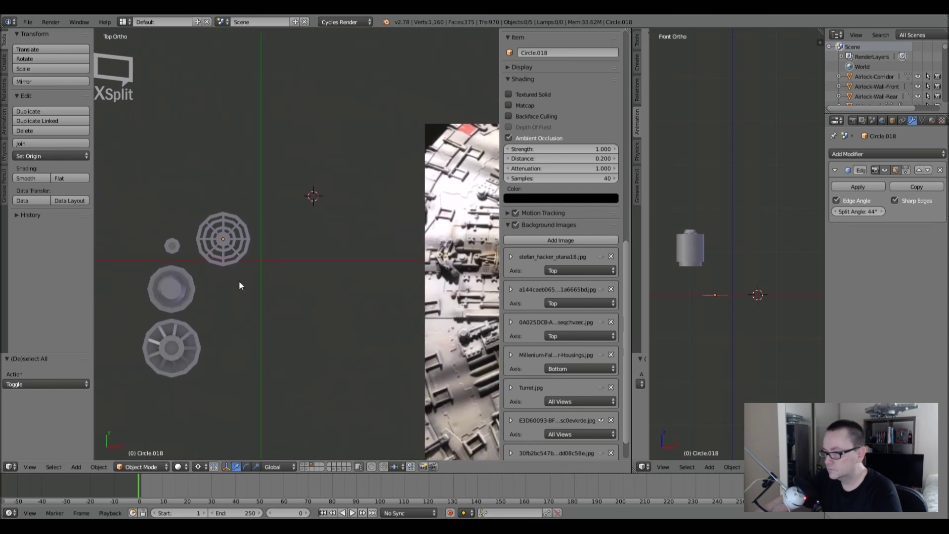
Duplicate the domed cylinder and place the copy beside the original in the negative X direction.
{"action": "middle_click_drag", "start_coordinate": [325, 268], "coordinate": [282, 291], "text": "shift"}
{"action": "middle_click_drag", "start_coordinate": [207, 276], "coordinate": [190, 253]}
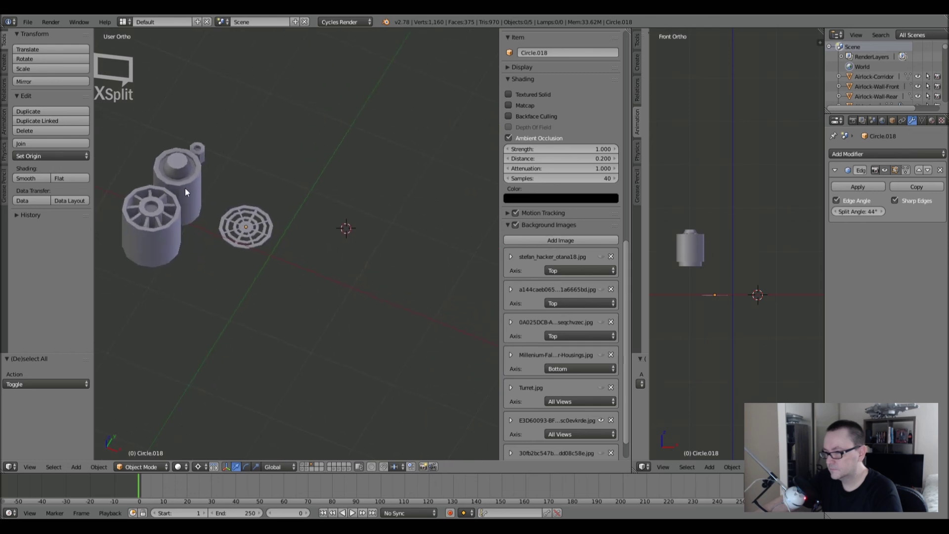
{"action": "scroll", "coordinate": [184, 162], "scroll_direction": "up", "scroll_amount": 5}
{"action": "scroll", "coordinate": [184, 162], "scroll_direction": "up", "scroll_amount": 2}
{"action": "middle_click_drag", "start_coordinate": [184, 162], "coordinate": [228, 185], "text": "shift"}
{"action": "right_click", "coordinate": [228, 185]}
{"action": "scroll", "coordinate": [233, 196], "scroll_direction": "down", "scroll_amount": 3}
{"action": "middle_click_drag", "start_coordinate": [257, 227], "coordinate": [314, 259], "text": "shift"}
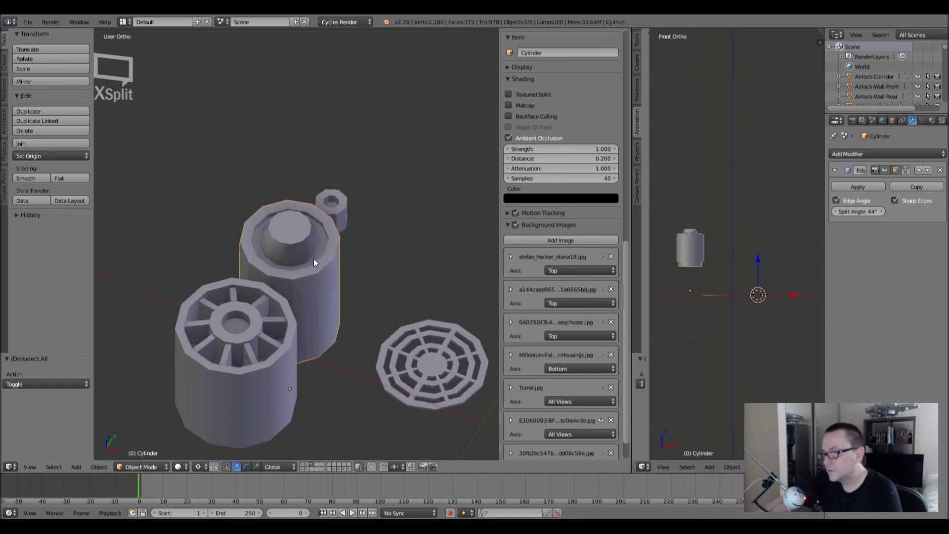
{"action": "key", "text": "shift+d"}
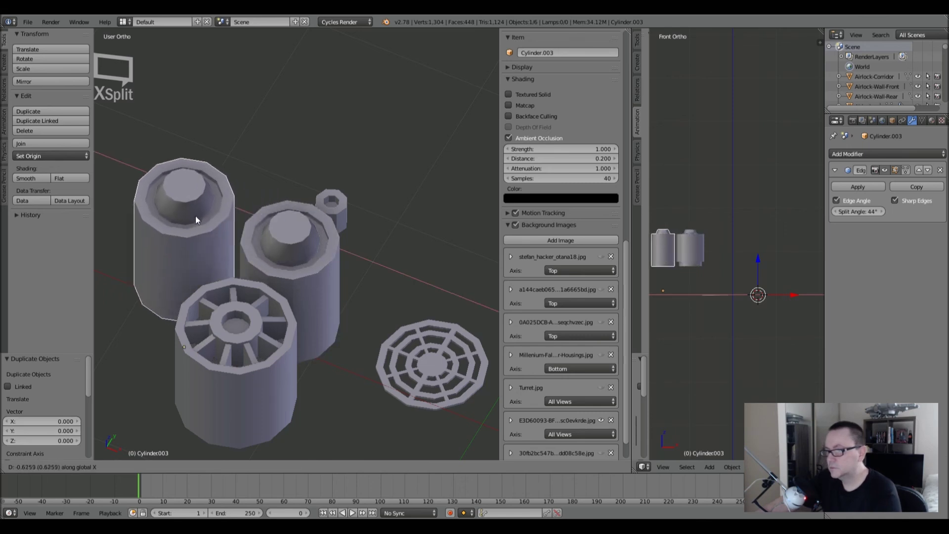
{"action": "left_click", "coordinate": [180, 206]}
Delete the copy's central dome, its flat cap and the surrounding recess faces, leaving an open tube with a flat rim.
{"action": "key", "text": "Tab"}
{"action": "scroll", "coordinate": [182, 197], "scroll_direction": "up", "scroll_amount": 5}
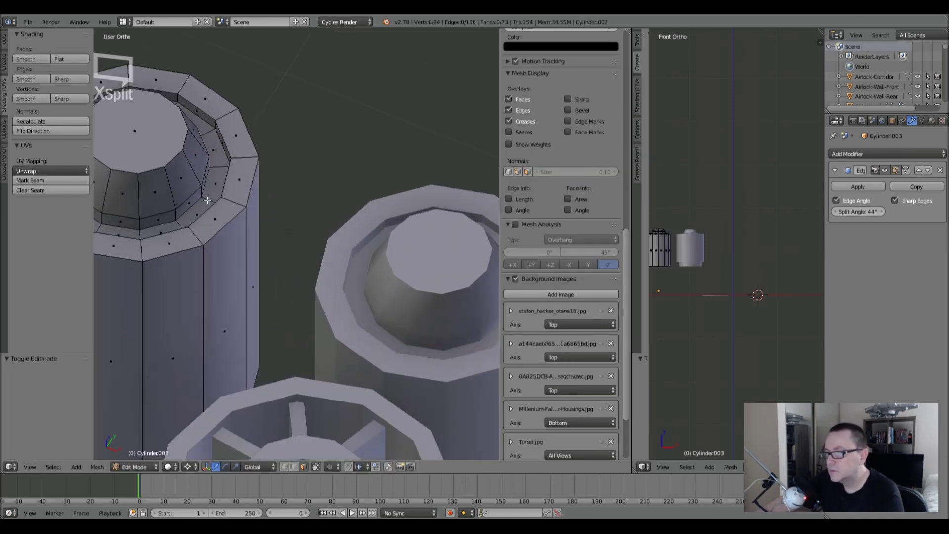
{"action": "right_click", "coordinate": [207, 197], "text": "alt"}
{"action": "right_click", "coordinate": [197, 183], "text": "alt+shift"}
{"action": "right_click", "coordinate": [189, 167], "text": "alt+shift"}
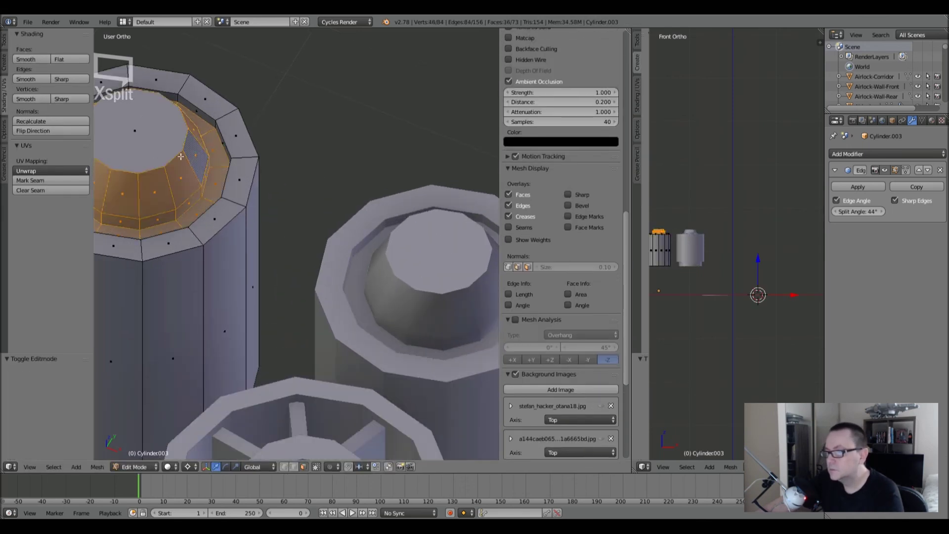
{"action": "right_click", "coordinate": [135, 132], "text": "shift"}
{"action": "middle_click_drag", "start_coordinate": [134, 132], "coordinate": [260, 191]}
{"action": "key", "text": "z"}
{"action": "key", "text": "z"}
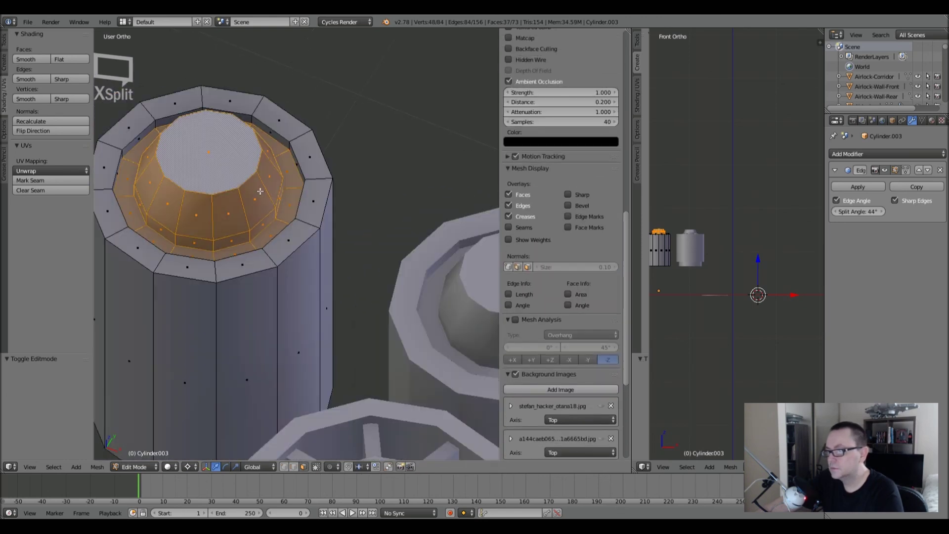
{"action": "right_click", "coordinate": [288, 145], "text": "shift"}
{"action": "right_click", "coordinate": [287, 145], "text": "shift"}
{"action": "scroll", "coordinate": [287, 145], "scroll_direction": "up", "scroll_amount": 4}
{"action": "right_click", "coordinate": [289, 144], "text": "alt+shift"}
{"action": "scroll", "coordinate": [294, 144], "scroll_direction": "down", "scroll_amount": 4}
{"action": "key", "text": "x"}
{"action": "left_click", "coordinate": [293, 144]}
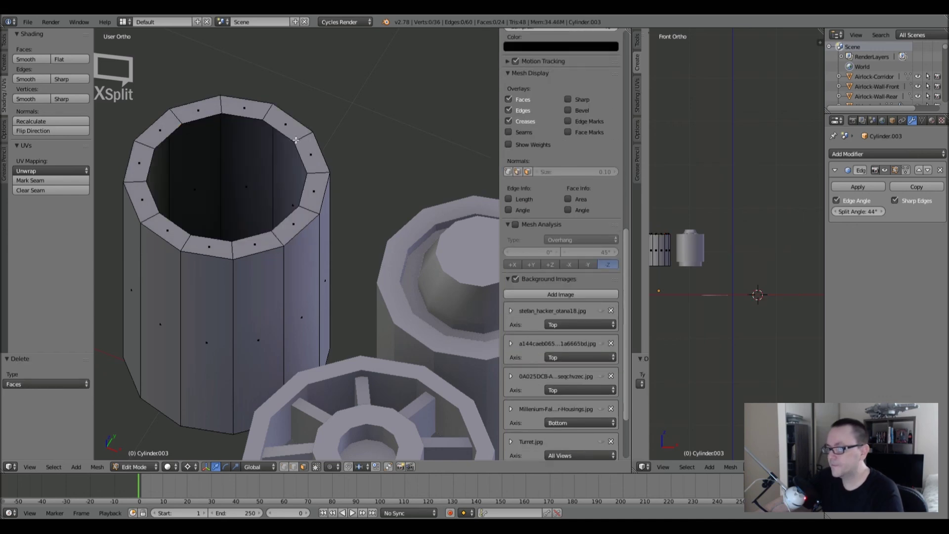
Set the pivot to Median Point and scale the tube's inner top edge loop to about 0.912.
{"action": "scroll", "coordinate": [561, 296], "scroll_direction": "up", "scroll_amount": 4}
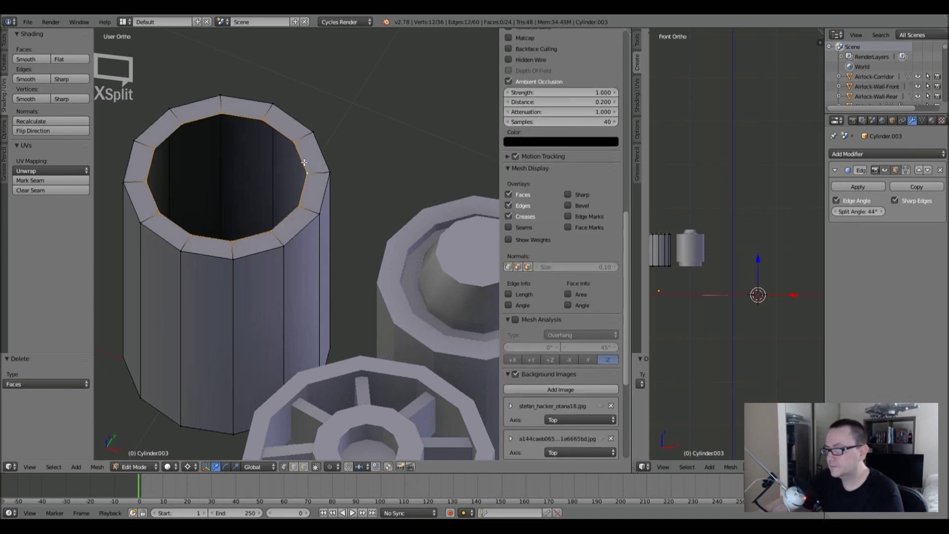
{"action": "right_click", "coordinate": [307, 211], "text": "alt"}
{"action": "key", "text": "s"}
{"action": "left_click", "coordinate": [307, 211]}
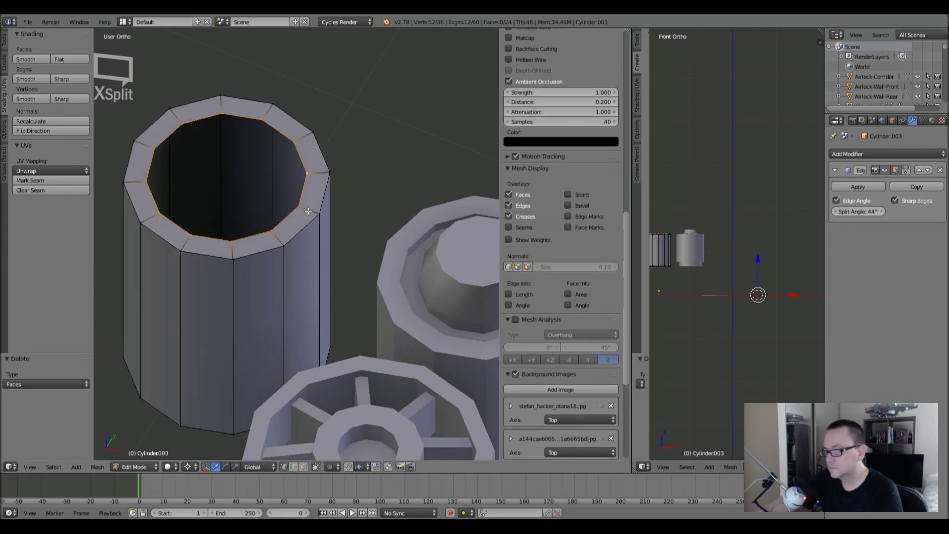
{"action": "left_click", "coordinate": [191, 468]}
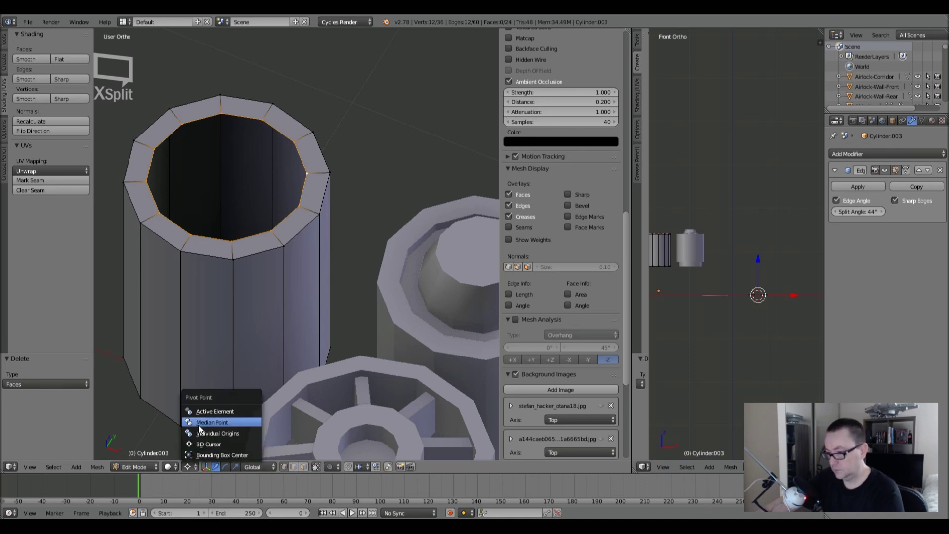
{"action": "left_click", "coordinate": [232, 422]}
{"action": "key", "text": "s"}
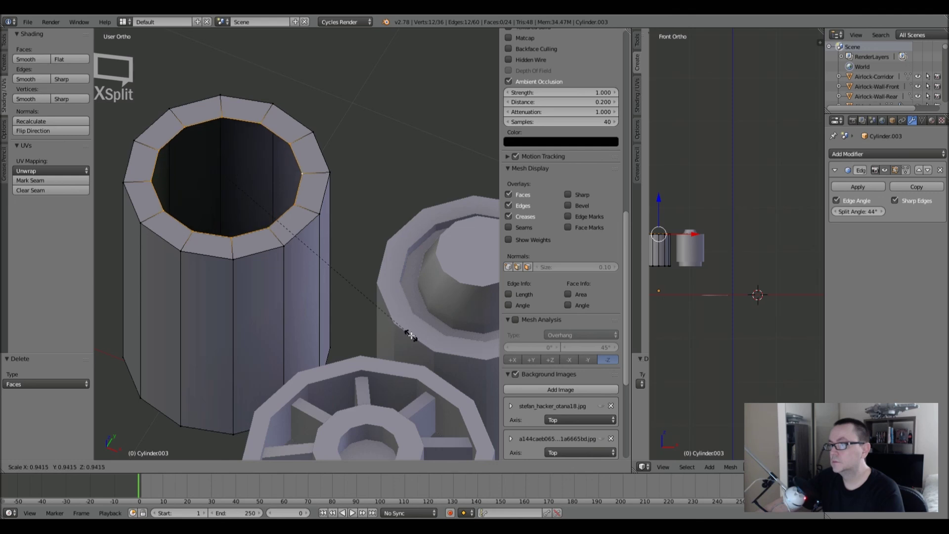
{"action": "left_click", "coordinate": [400, 335]}
Extrude the inner edge loop up about 0.136 along Z, and extrude it again inward at a scale of about 0.256 to form the cap.
{"action": "key", "text": "e"}
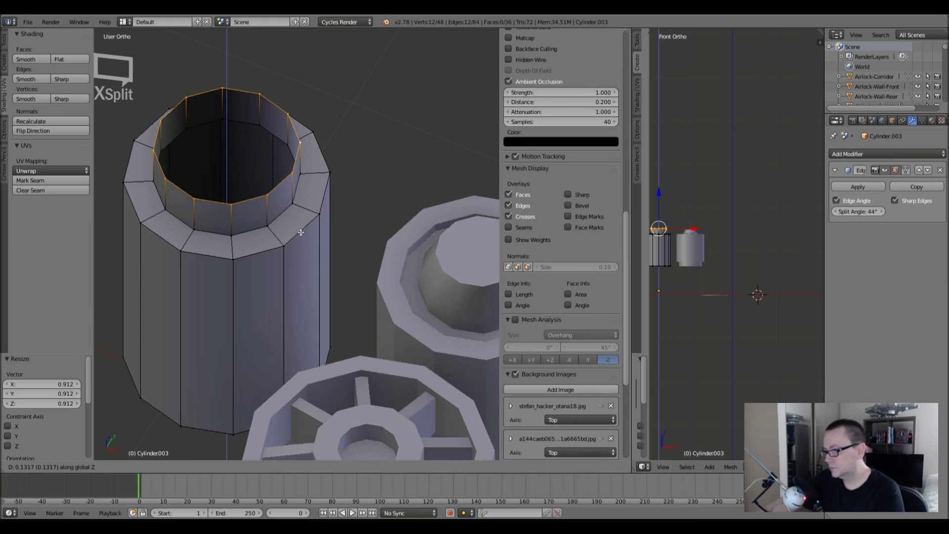
{"action": "left_click", "coordinate": [301, 231]}
{"action": "key", "text": "e"}
{"action": "key", "text": "Escape"}
{"action": "key", "text": "s"}
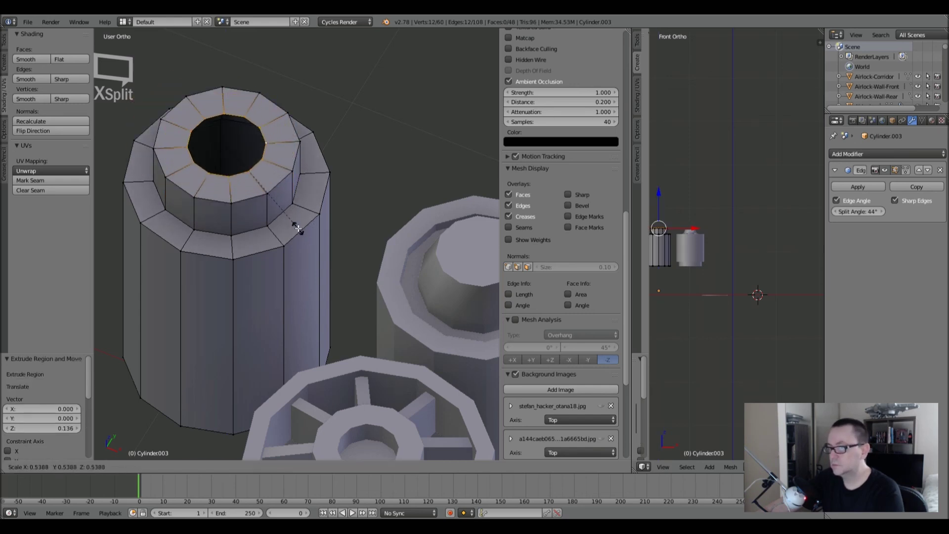
{"action": "left_click", "coordinate": [259, 187]}
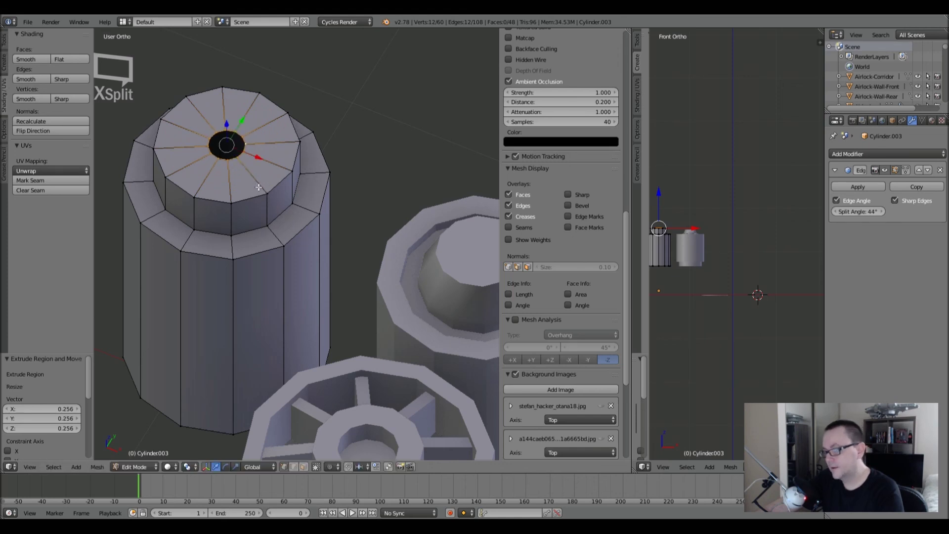
Return to object mode, deselect everything and save the file.
{"action": "key", "text": "Tab"}
{"action": "scroll", "coordinate": [259, 187], "scroll_direction": "down", "scroll_amount": 5}
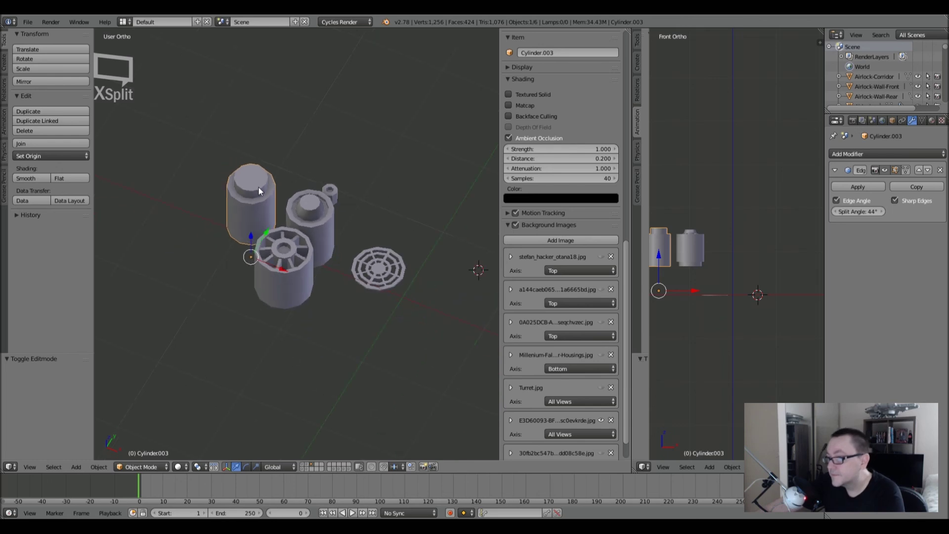
{"action": "mouse_move", "coordinate": [224, 167]}
{"action": "middle_mouse_down"}
{"action": "mouse_move", "coordinate": [253, 120]}
{"action": "mouse_move", "coordinate": [224, 173]}
{"action": "middle_mouse_up"}
{"action": "key", "text": "a"}
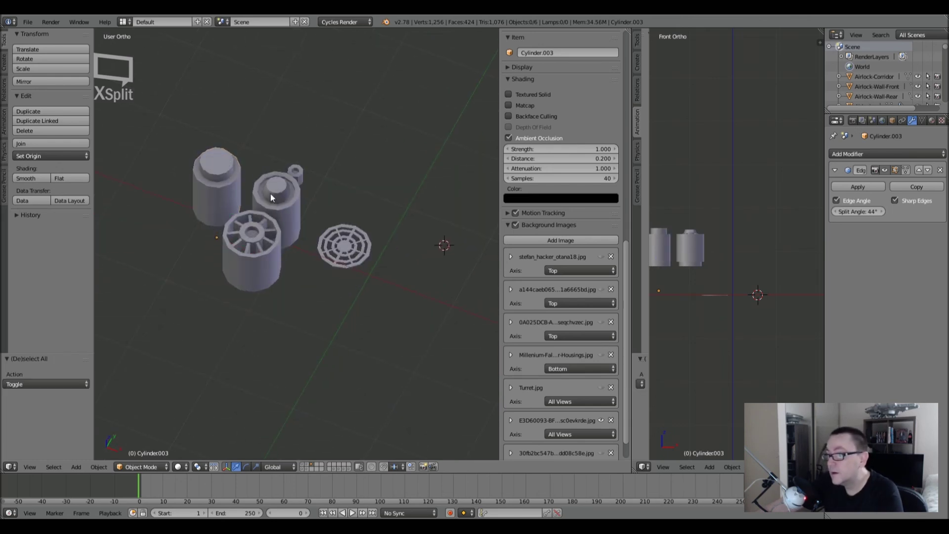
{"action": "left_click", "coordinate": [27, 22]}
{"action": "left_click", "coordinate": [44, 96]}
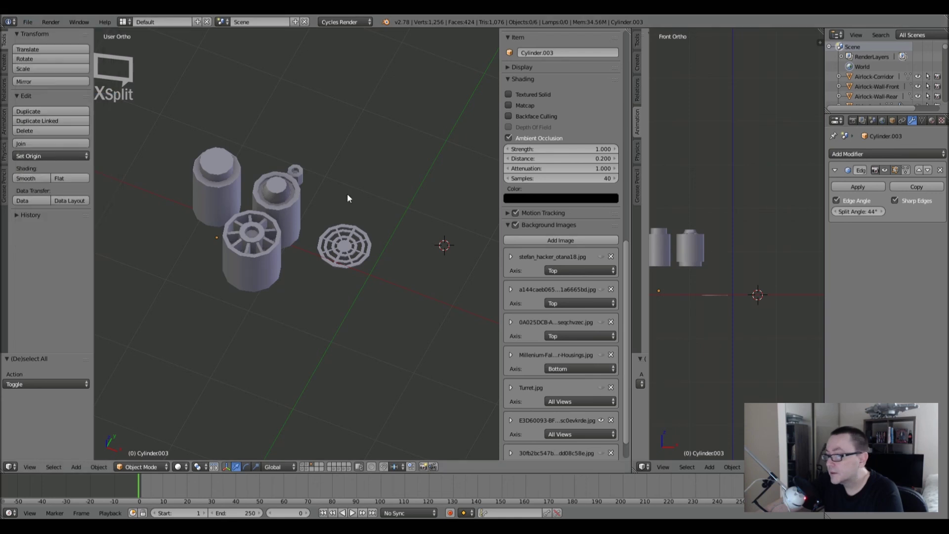
Examine the reference photo from the top view, around the lower vents and the red panel, for further detail parts.
{"action": "middle_click_drag", "start_coordinate": [371, 241], "coordinate": [293, 246], "text": "shift"}
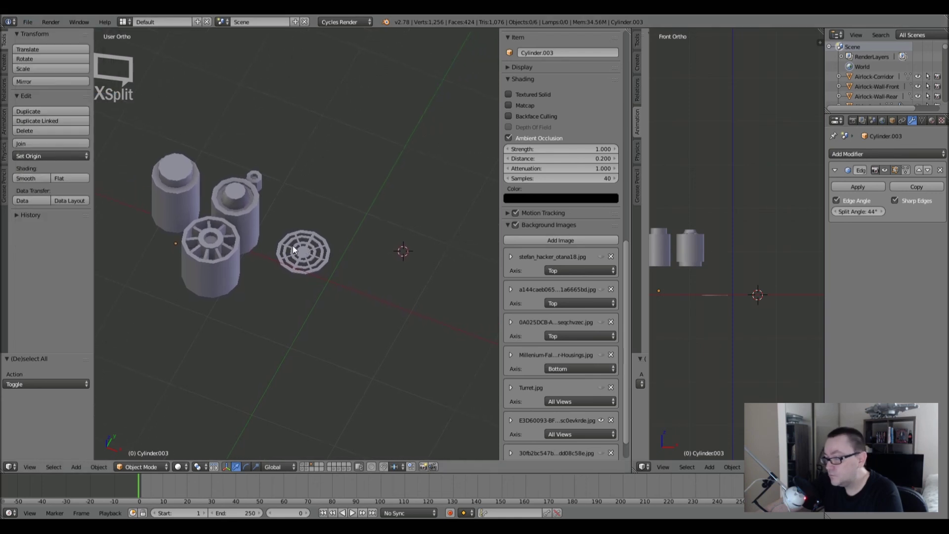
{"action": "scroll", "coordinate": [295, 266], "scroll_direction": "down", "scroll_amount": 4}
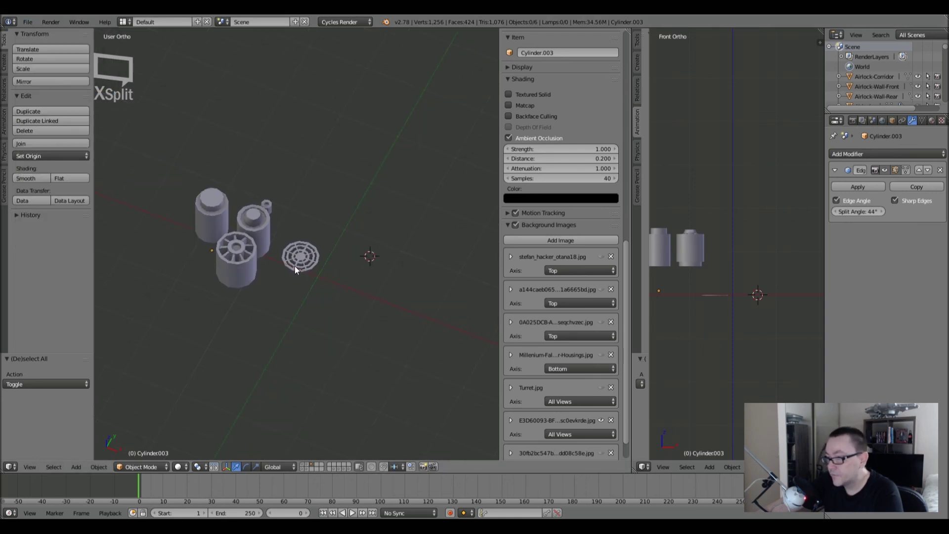
{"action": "scroll", "coordinate": [294, 266], "scroll_direction": "up", "scroll_amount": 2}
{"action": "scroll", "coordinate": [294, 266], "scroll_direction": "up", "scroll_amount": 2}
{"action": "scroll", "coordinate": [295, 266], "scroll_direction": "down", "scroll_amount": 1}
{"action": "key", "text": "KP_7"}
{"action": "scroll", "coordinate": [294, 269], "scroll_direction": "down", "scroll_amount": 1}
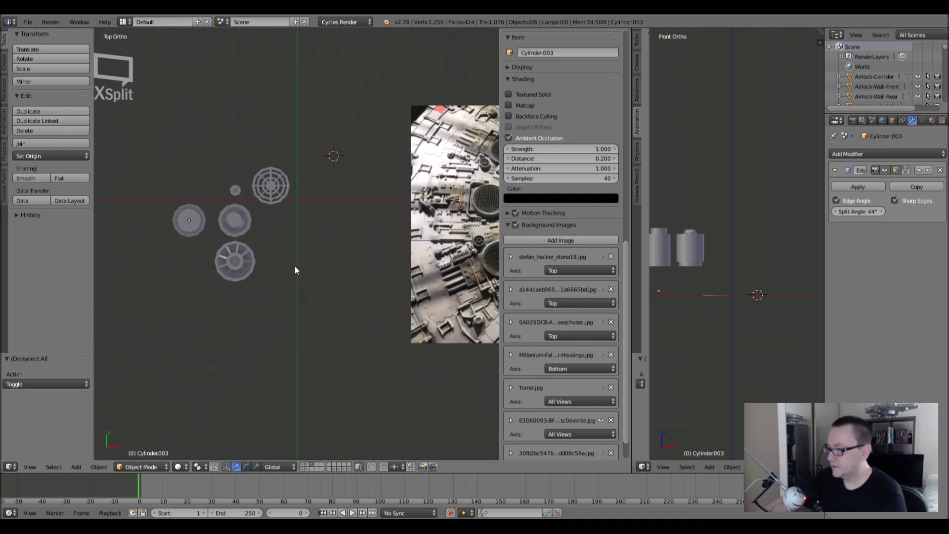
{"action": "scroll", "coordinate": [339, 276], "scroll_direction": "right", "scroll_amount": 4, "text": "ctrl"}
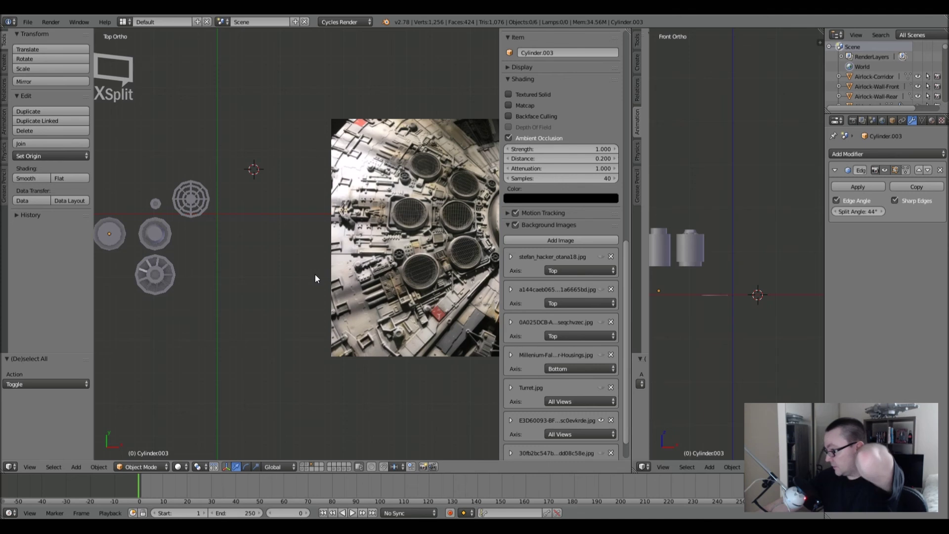
{"action": "scroll", "coordinate": [409, 214], "scroll_direction": "up", "scroll_amount": 2}
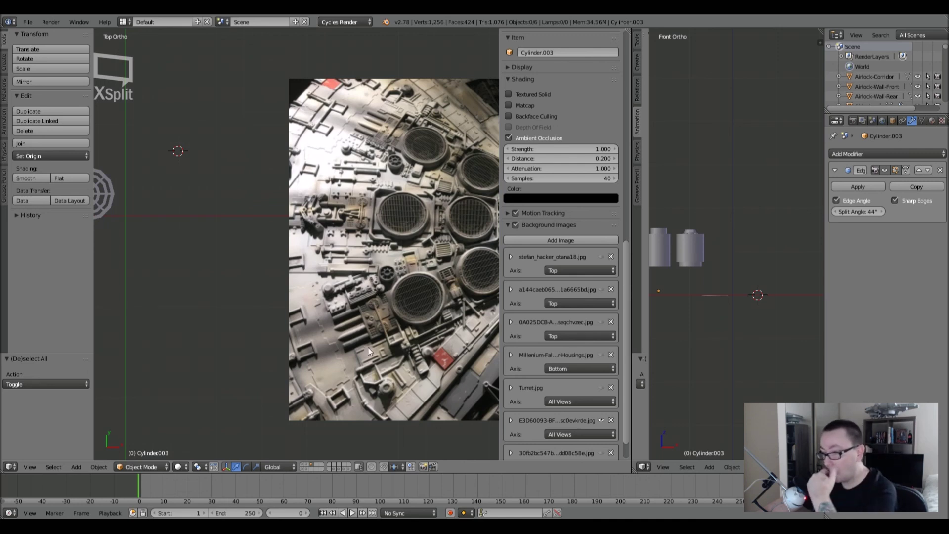
{"action": "scroll", "coordinate": [446, 348], "scroll_direction": "up", "scroll_amount": 1}
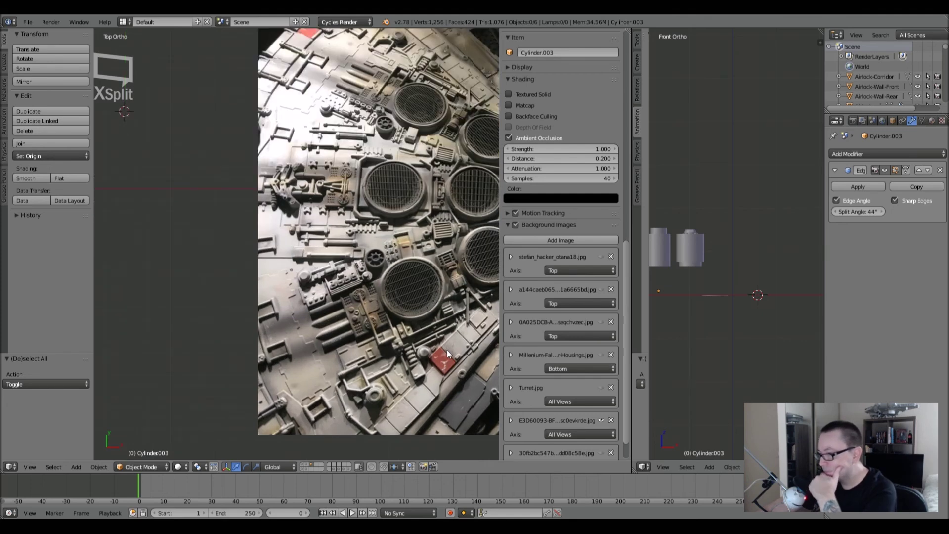
{"action": "scroll", "coordinate": [447, 349], "scroll_direction": "up", "scroll_amount": 2}
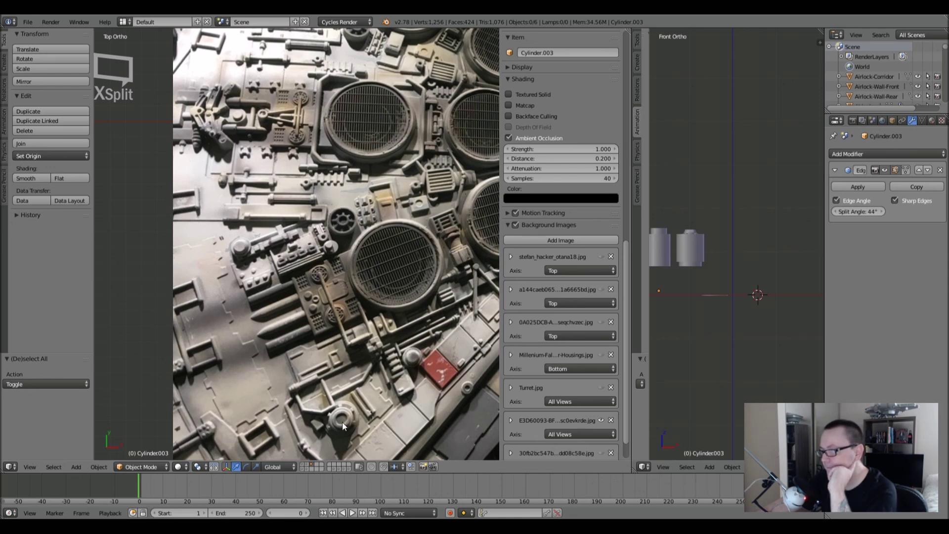
Inspect the upper vents' grilles and the surrounding hull details in the reference photo up close.
{"action": "middle_click_drag", "start_coordinate": [340, 209], "coordinate": [325, 286], "text": "shift"}
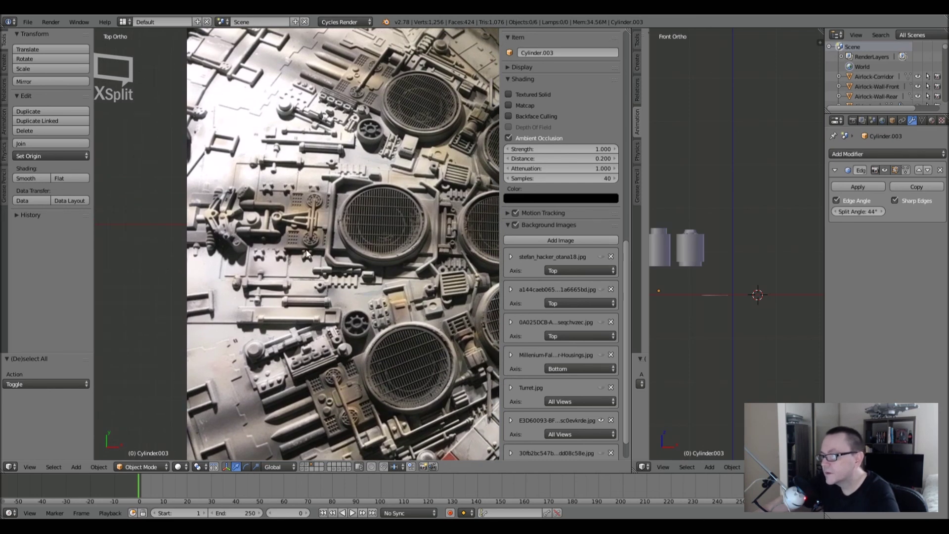
{"action": "scroll", "coordinate": [339, 219], "scroll_direction": "down", "scroll_amount": 3}
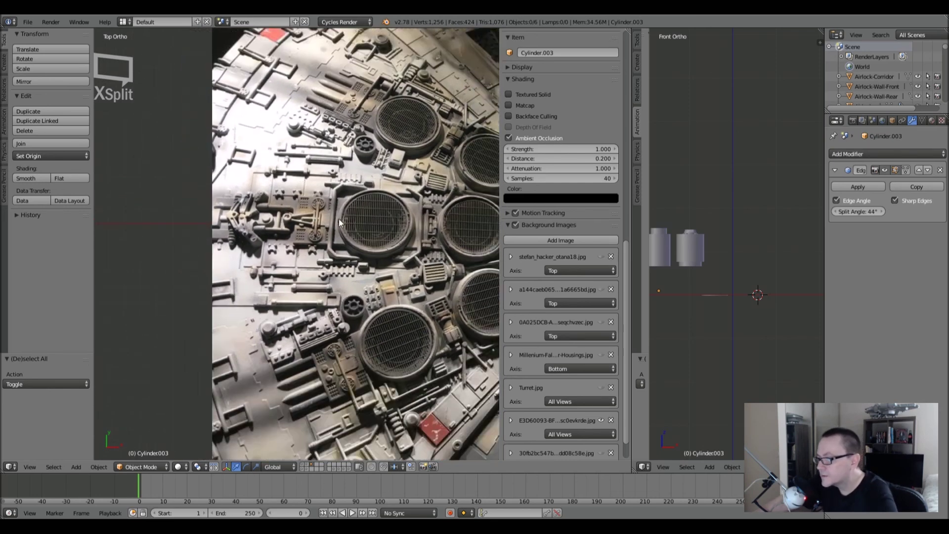
{"action": "scroll", "coordinate": [339, 219], "scroll_direction": "up", "scroll_amount": 3}
{"action": "scroll", "coordinate": [339, 219], "scroll_direction": "up", "scroll_amount": 1}
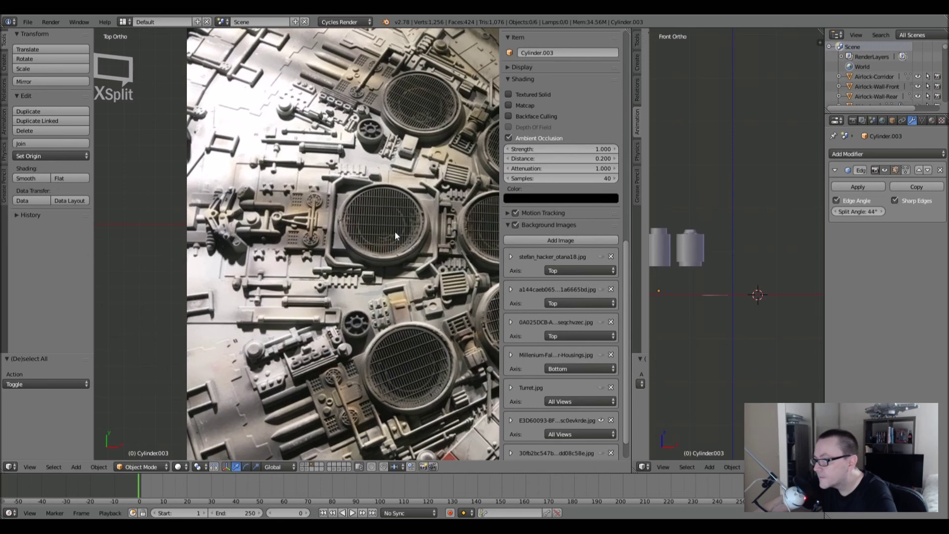
{"action": "scroll", "coordinate": [395, 230], "scroll_direction": "up", "scroll_amount": 5}
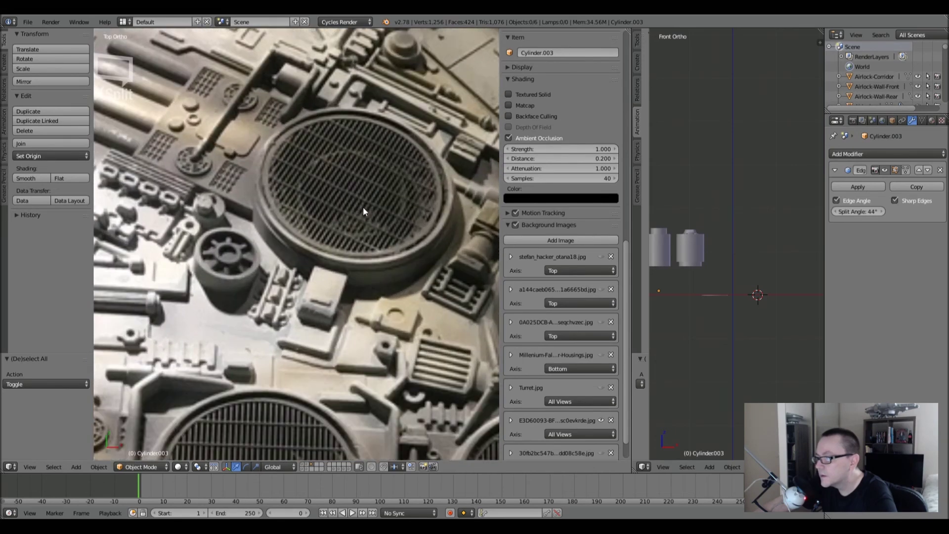
{"action": "scroll", "coordinate": [355, 209], "scroll_direction": "down", "scroll_amount": 5}
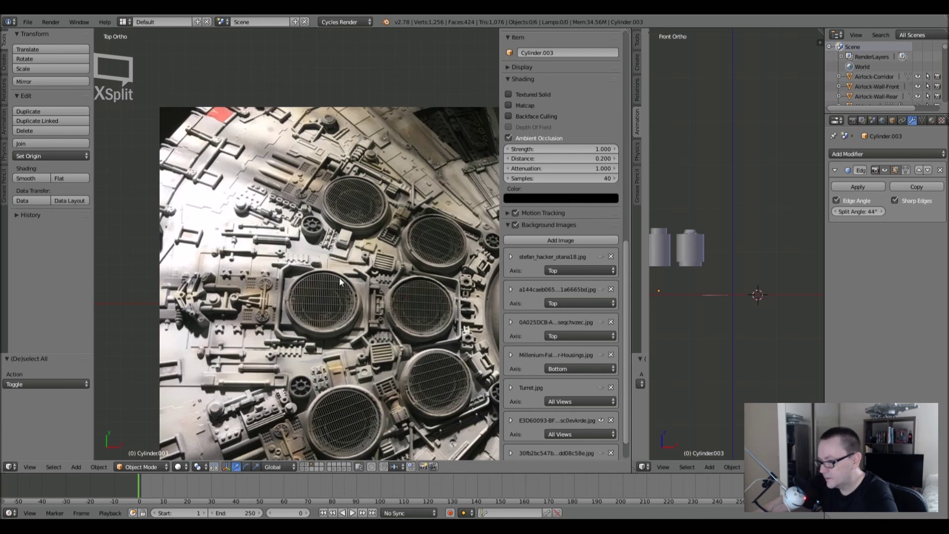
{"action": "middle_click_drag", "start_coordinate": [340, 258], "coordinate": [316, 290], "text": "shift"}
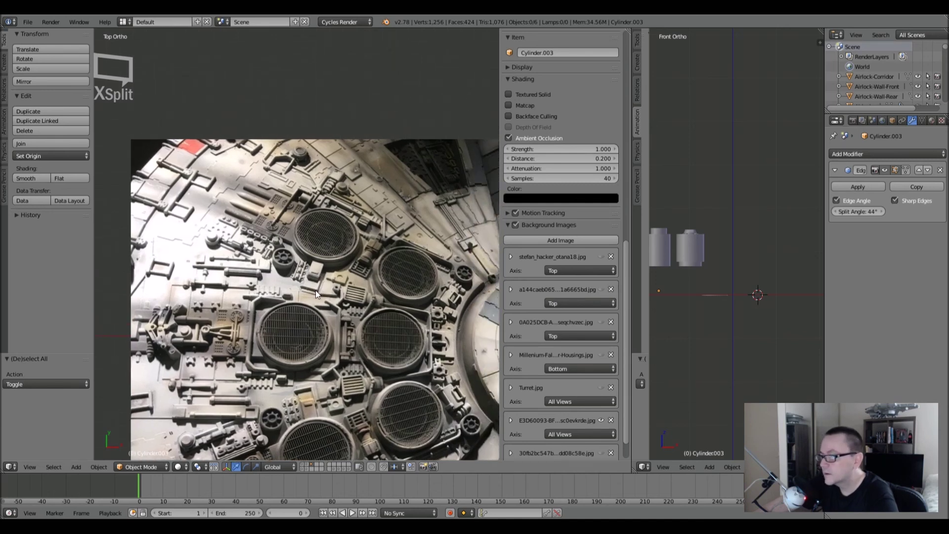
{"action": "middle_click_drag", "start_coordinate": [357, 242], "coordinate": [360, 218], "text": "shift"}
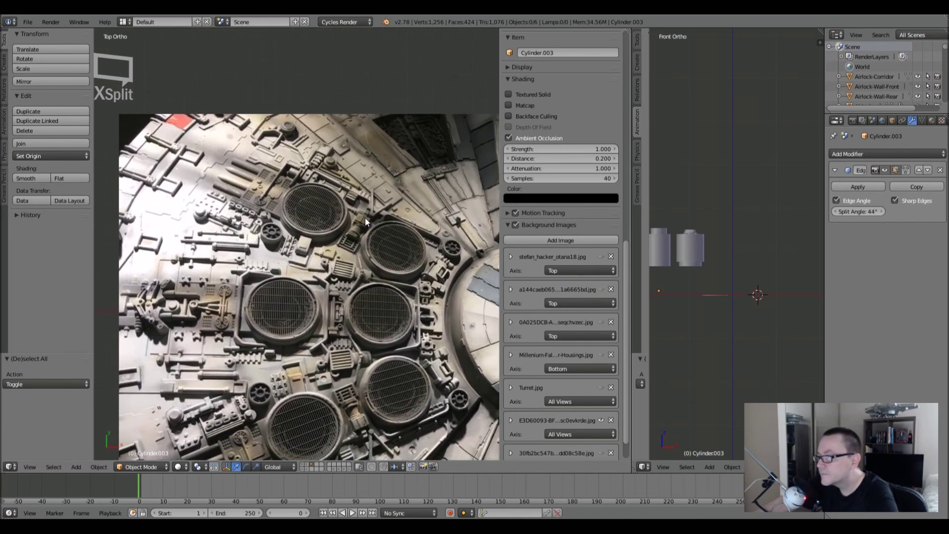
{"action": "scroll", "coordinate": [439, 169], "scroll_direction": "up", "scroll_amount": 4}
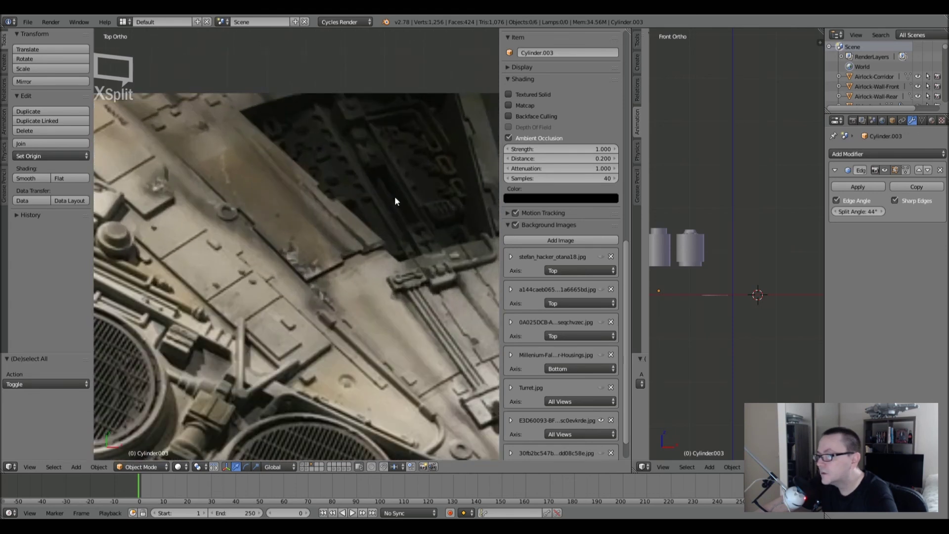
{"action": "scroll", "coordinate": [327, 191], "scroll_direction": "down", "scroll_amount": 3}
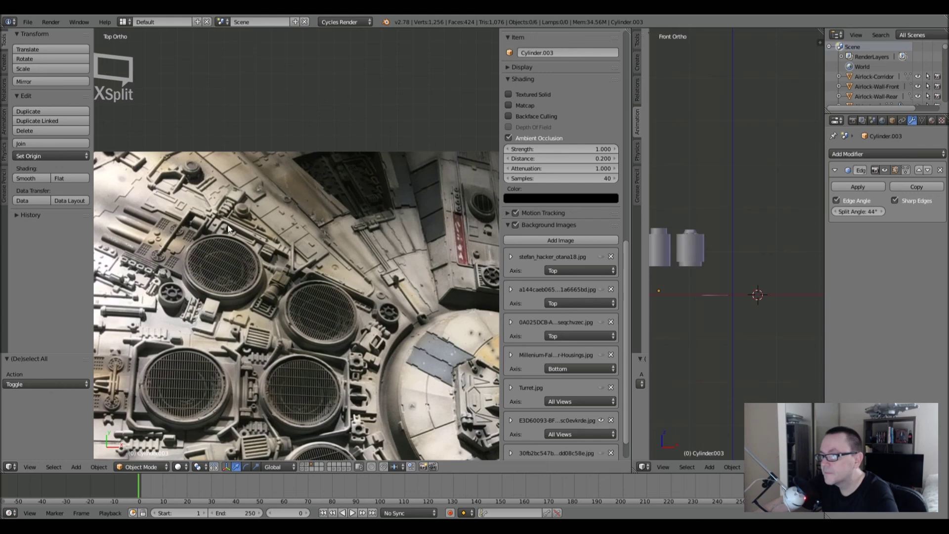
{"action": "middle_click_drag", "start_coordinate": [291, 212], "coordinate": [327, 226], "text": "shift"}
{"action": "scroll", "coordinate": [260, 221], "scroll_direction": "down", "scroll_amount": 1}
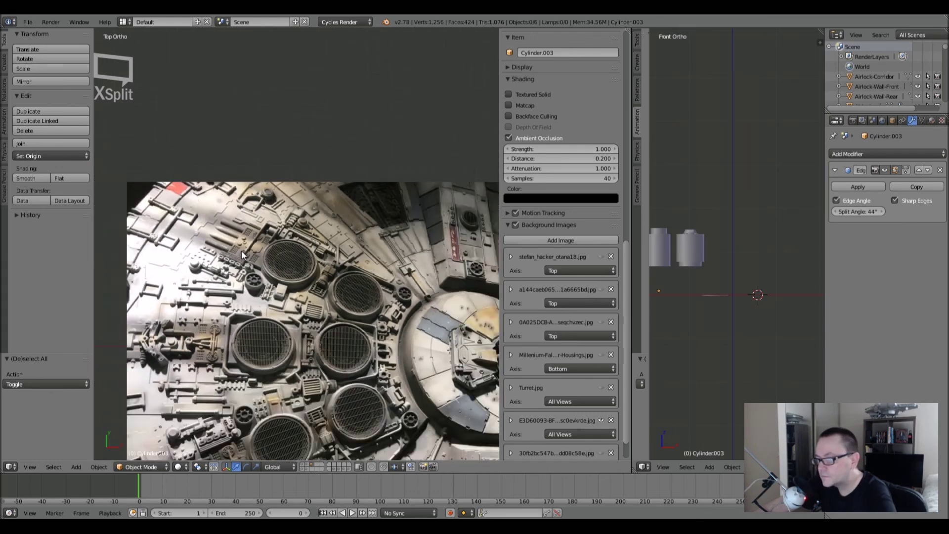
{"action": "middle_click_drag", "start_coordinate": [241, 250], "coordinate": [301, 233], "text": "shift"}
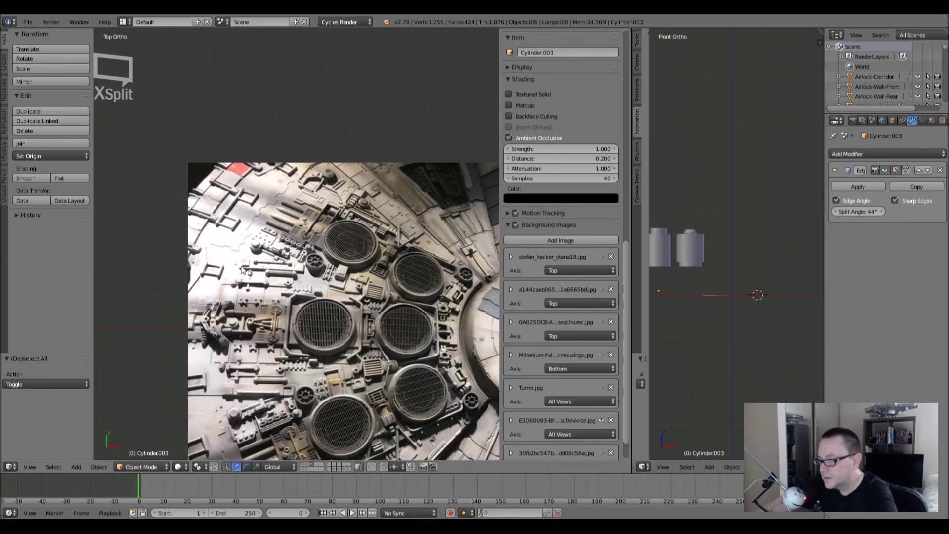
Examine the reference photo's grille vents, red panels, turret disc and lower hull strip for further detail parts.
{"action": "middle_click_drag", "start_coordinate": [337, 328], "coordinate": [301, 237], "text": "shift"}
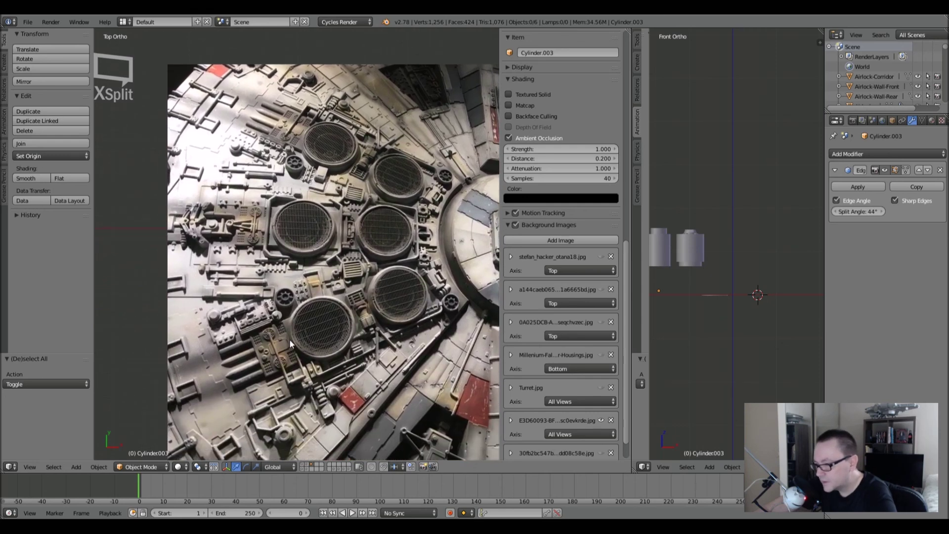
{"action": "scroll", "coordinate": [267, 346], "scroll_direction": "up", "scroll_amount": 4}
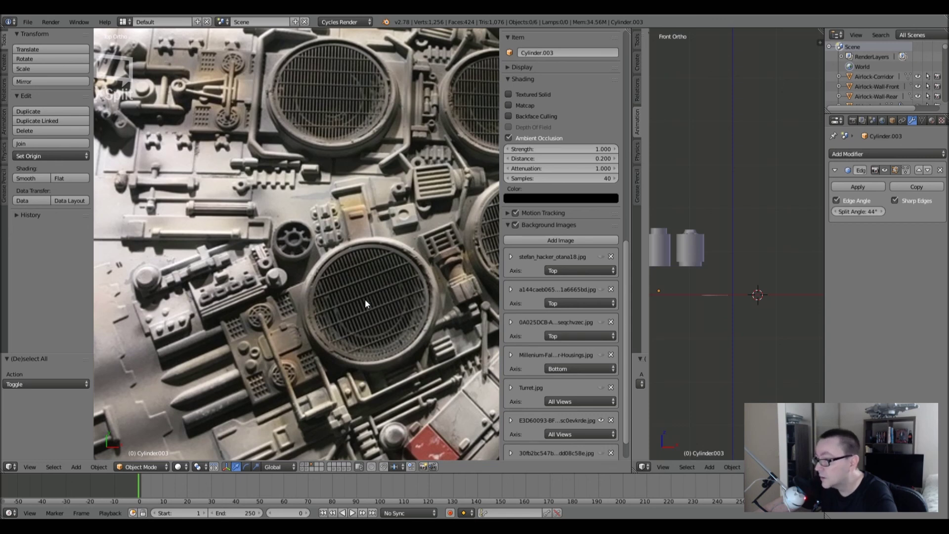
{"action": "scroll", "coordinate": [438, 281], "scroll_direction": "down", "scroll_amount": 2}
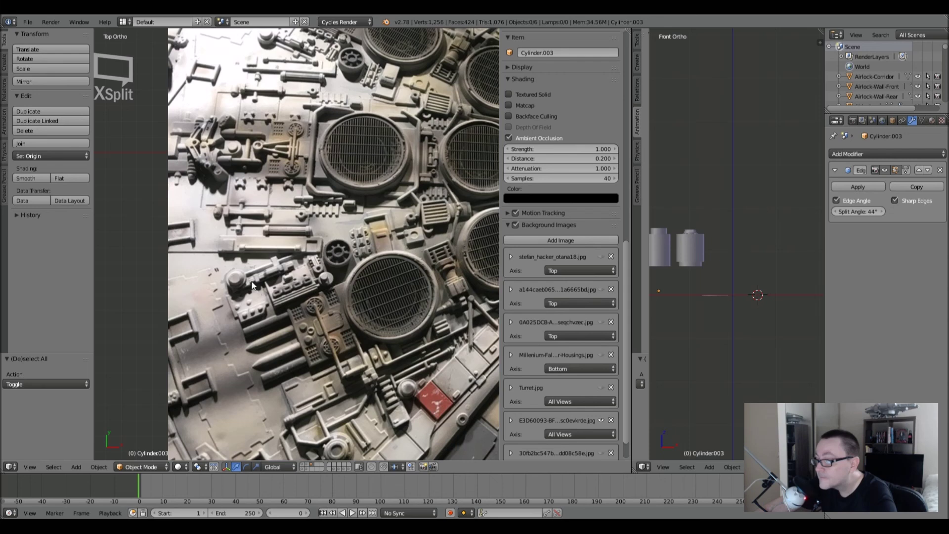
{"action": "scroll", "coordinate": [313, 279], "scroll_direction": "down", "scroll_amount": 1}
{"action": "middle_click_drag", "start_coordinate": [404, 318], "coordinate": [334, 260], "text": "shift"}
{"action": "scroll", "coordinate": [335, 262], "scroll_direction": "up", "scroll_amount": 1}
{"action": "scroll", "coordinate": [403, 304], "scroll_direction": "down", "scroll_amount": 1}
{"action": "middle_click_drag", "start_coordinate": [403, 307], "coordinate": [371, 337], "text": "shift"}
{"action": "middle_click_drag", "start_coordinate": [381, 214], "coordinate": [400, 229], "text": "shift"}
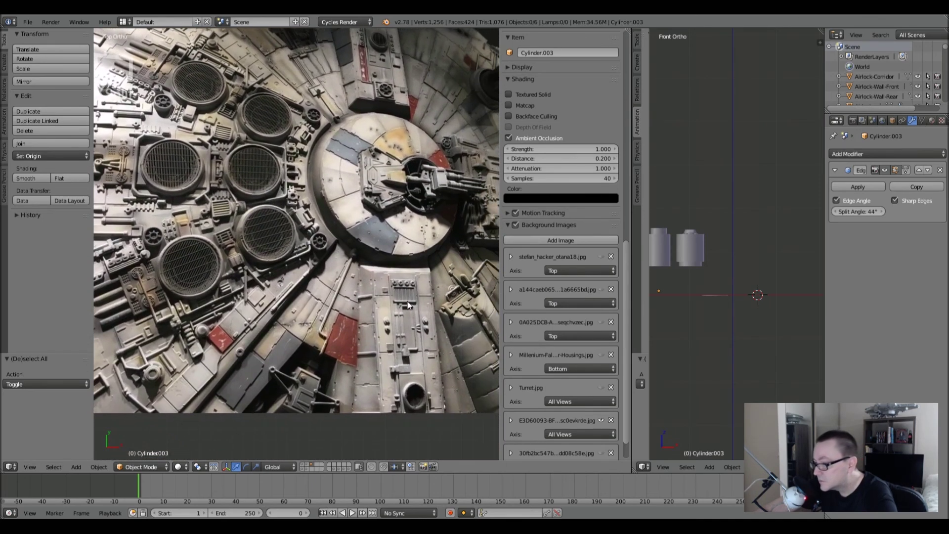
{"action": "scroll", "coordinate": [409, 305], "scroll_direction": "up", "scroll_amount": 2}
{"action": "scroll", "coordinate": [382, 267], "scroll_direction": "down", "scroll_amount": 2}
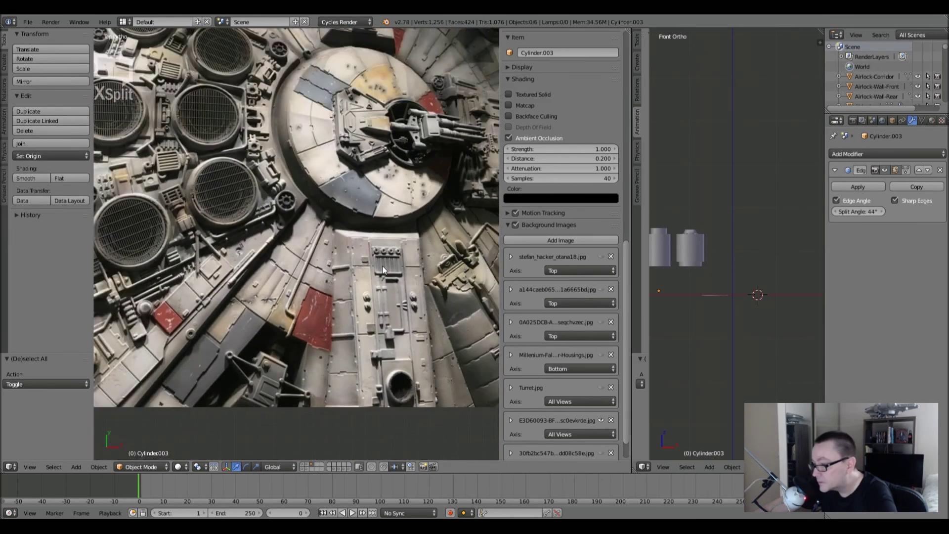
{"action": "scroll", "coordinate": [382, 269], "scroll_direction": "down", "scroll_amount": 3}
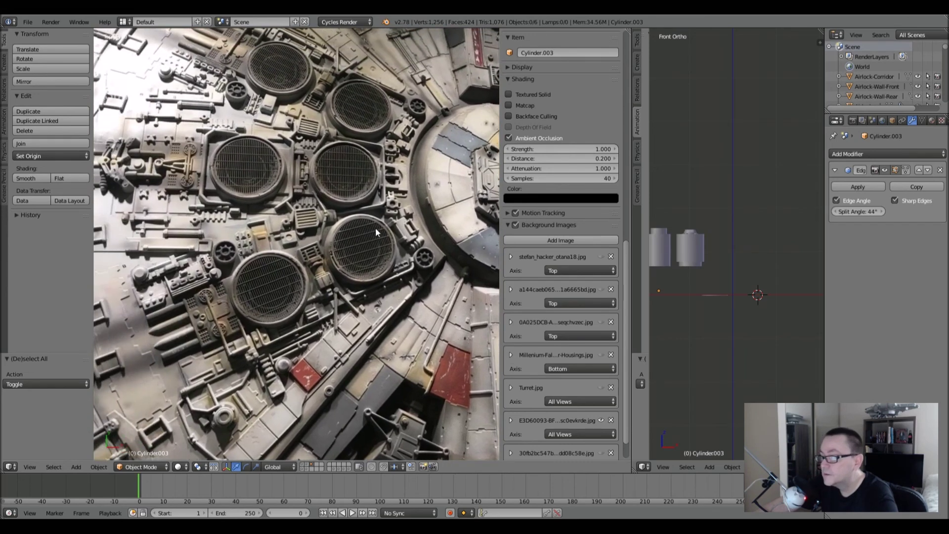
{"action": "scroll", "coordinate": [375, 227], "scroll_direction": "down", "scroll_amount": 2}
Check the pipe pieces on layer 2 and return to the cylindrical parts on layer 3.
{"action": "scroll", "coordinate": [375, 228], "scroll_direction": "left", "scroll_amount": 3, "text": "ctrl"}
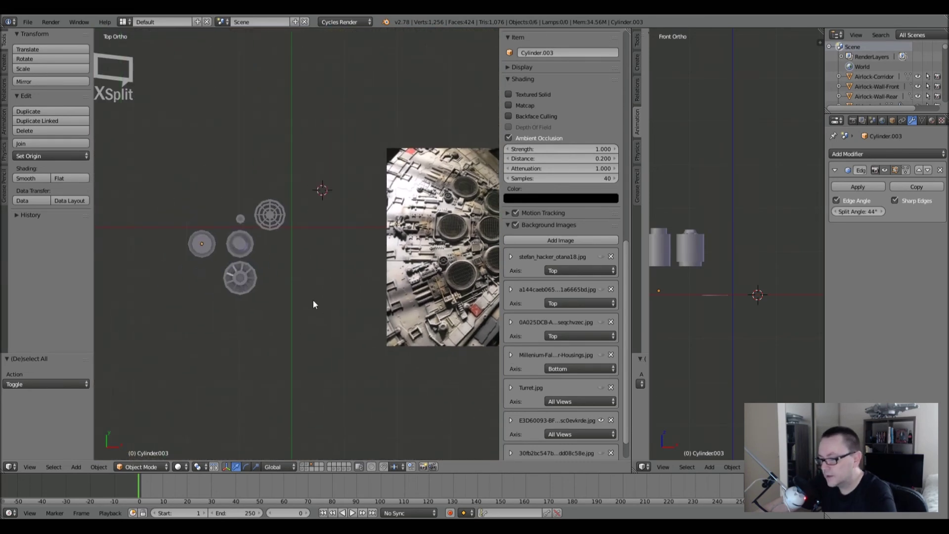
{"action": "key", "text": "2"}
{"action": "scroll", "coordinate": [320, 203], "scroll_direction": "down", "scroll_amount": 5}
{"action": "scroll", "coordinate": [320, 203], "scroll_direction": "up", "scroll_amount": 4}
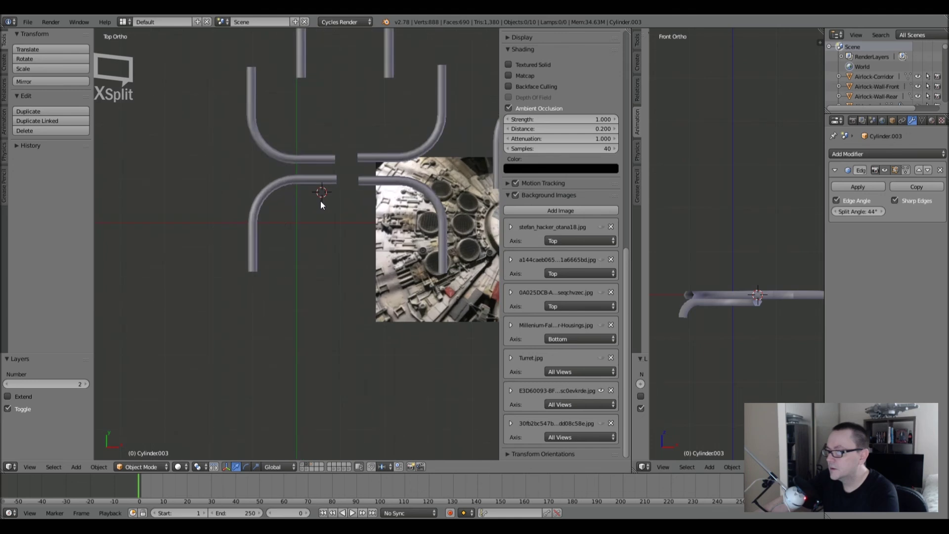
{"action": "key", "text": "3"}
{"action": "scroll", "coordinate": [266, 229], "scroll_direction": "up", "scroll_amount": 4}
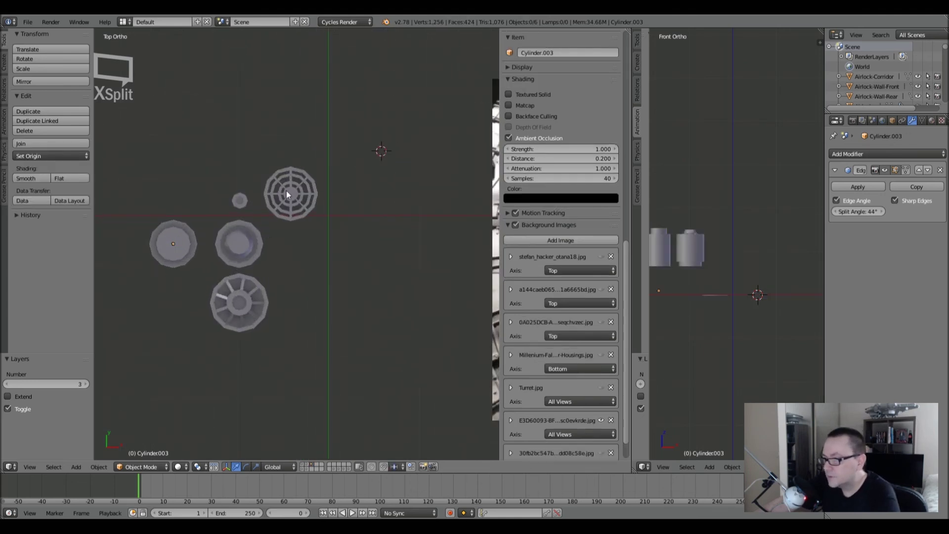
Inspect the pierced grille disc's mesh in edit mode, return to object mode and deselect everything.
{"action": "middle_click_drag", "start_coordinate": [349, 244], "coordinate": [298, 246], "text": "shift"}
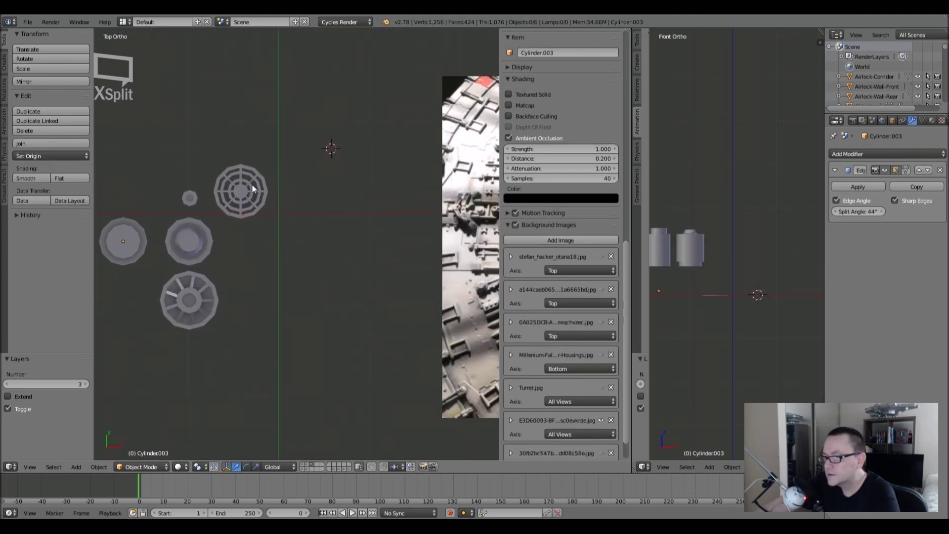
{"action": "right_click", "coordinate": [230, 188]}
{"action": "key", "text": "Tab"}
{"action": "scroll", "coordinate": [237, 187], "scroll_direction": "up", "scroll_amount": 5}
{"action": "key", "text": "Tab"}
{"action": "key", "text": "a"}
{"action": "scroll", "coordinate": [244, 185], "scroll_direction": "down", "scroll_amount": 8}
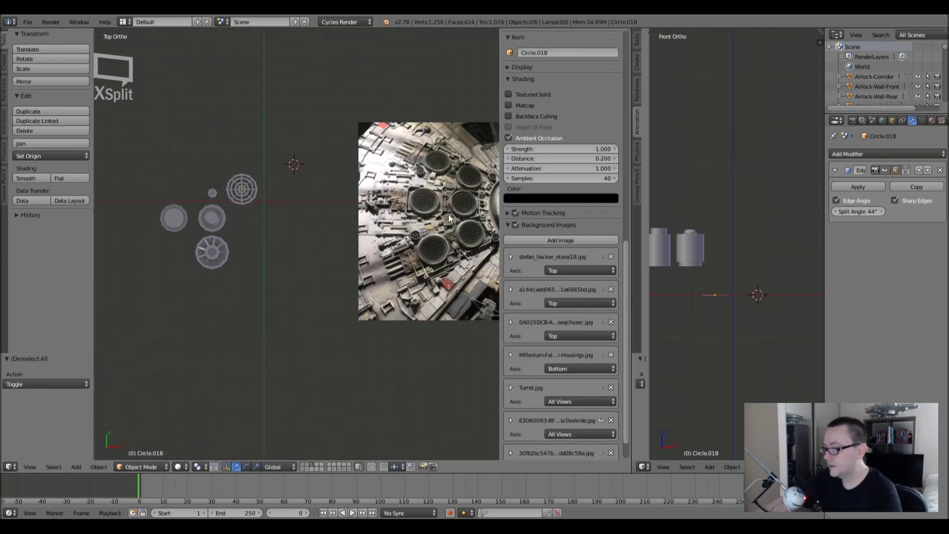
Compare the modelled parts with the reference photo, studying the round vents, turret surroundings and spoked wheel detail.
{"action": "middle_click_drag", "start_coordinate": [496, 224], "coordinate": [428, 234], "text": "shift"}
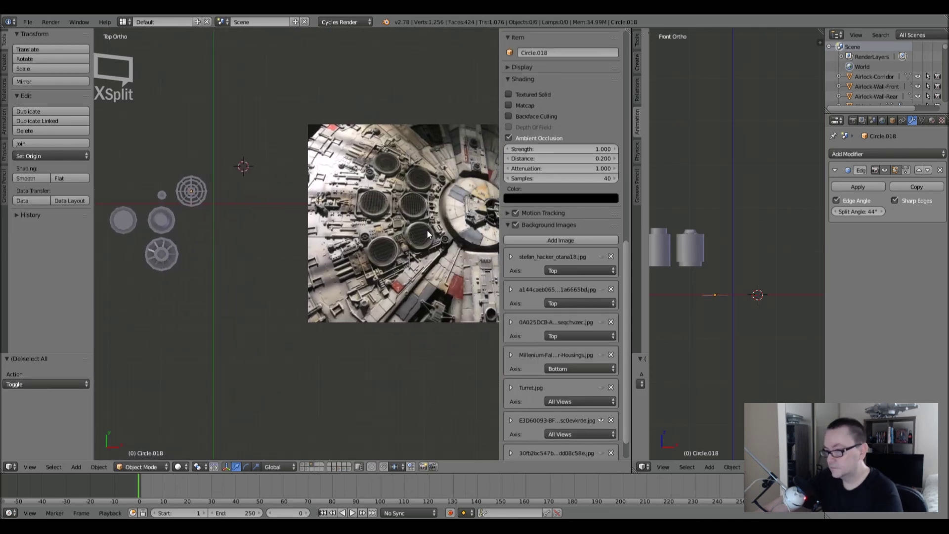
{"action": "scroll", "coordinate": [189, 179], "scroll_direction": "up", "scroll_amount": 3}
{"action": "scroll", "coordinate": [189, 179], "scroll_direction": "down", "scroll_amount": 3}
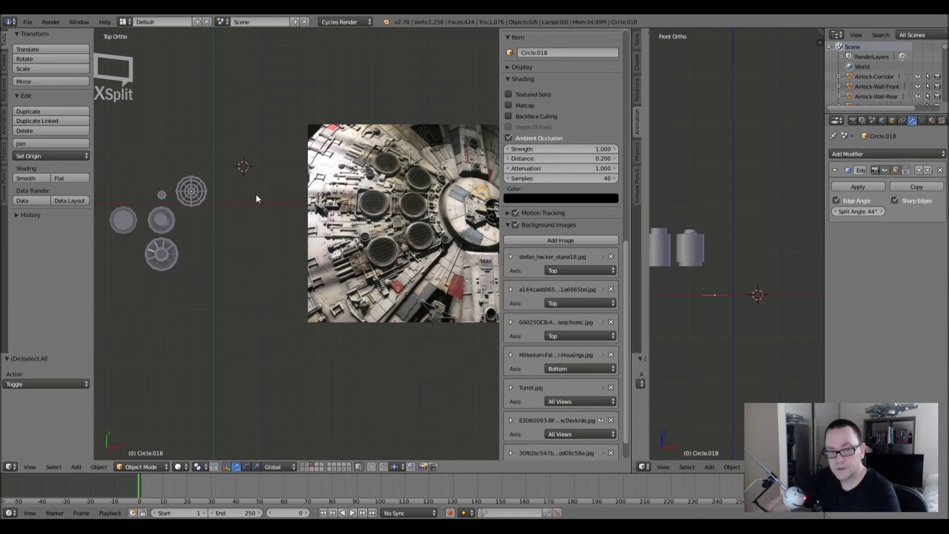
{"action": "middle_click_drag", "start_coordinate": [209, 193], "coordinate": [265, 204], "text": "shift"}
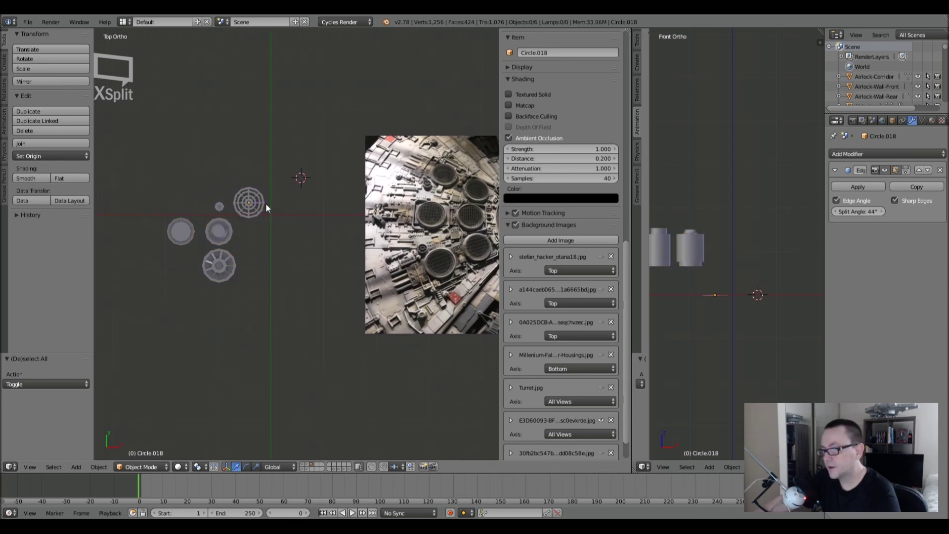
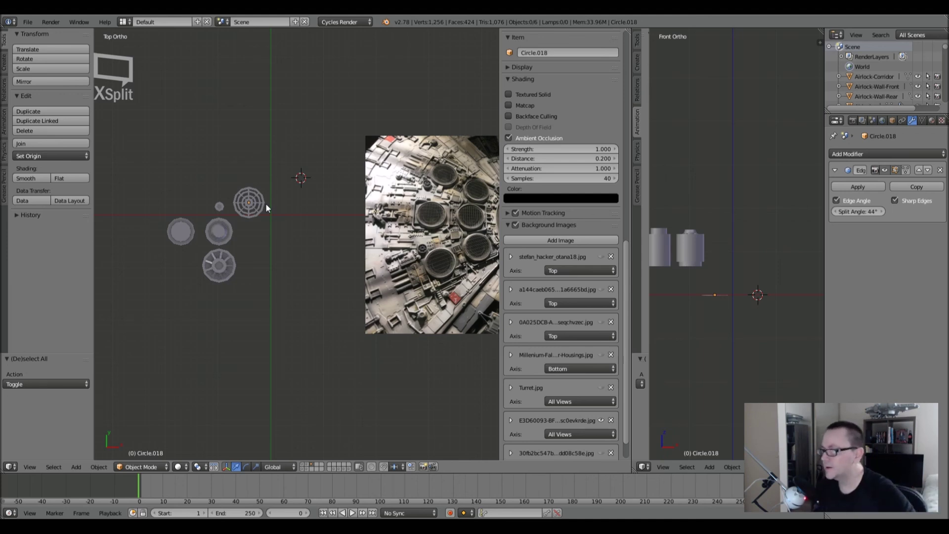
{"action": "scroll", "coordinate": [266, 203], "scroll_direction": "up", "scroll_amount": 4}
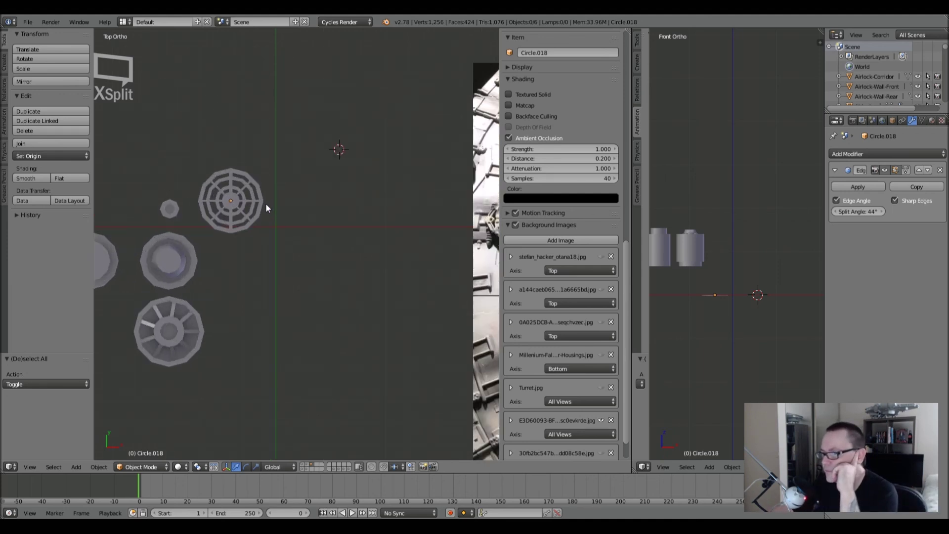
{"action": "scroll", "coordinate": [266, 203], "scroll_direction": "down", "scroll_amount": 3}
{"action": "scroll", "coordinate": [266, 204], "scroll_direction": "up", "scroll_amount": 8, "text": "ctrl"}
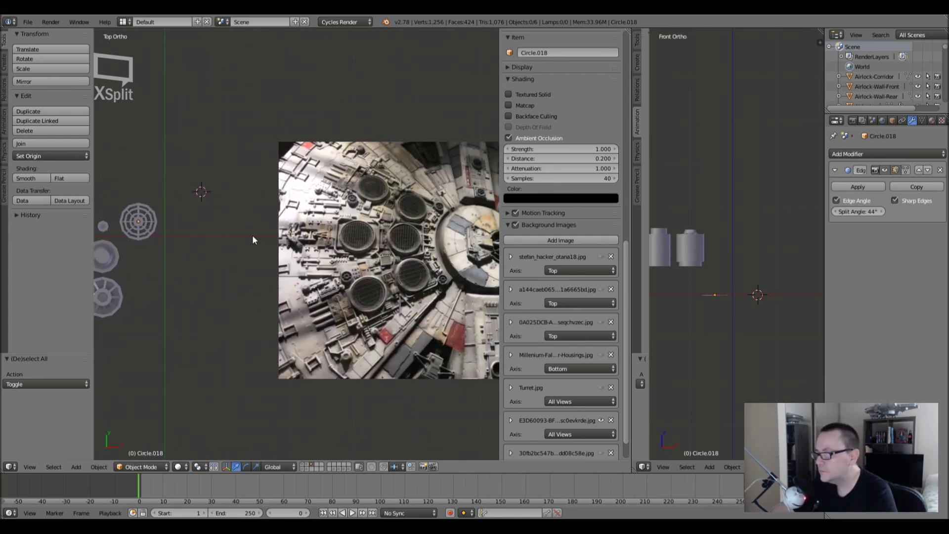
{"action": "scroll", "coordinate": [415, 146], "scroll_direction": "up", "scroll_amount": 5}
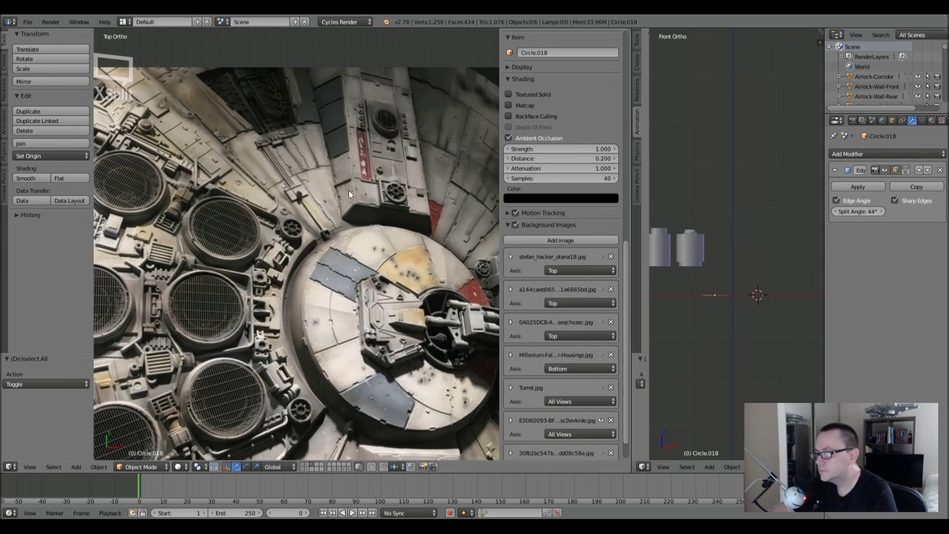
{"action": "scroll", "coordinate": [328, 194], "scroll_direction": "down", "scroll_amount": 4}
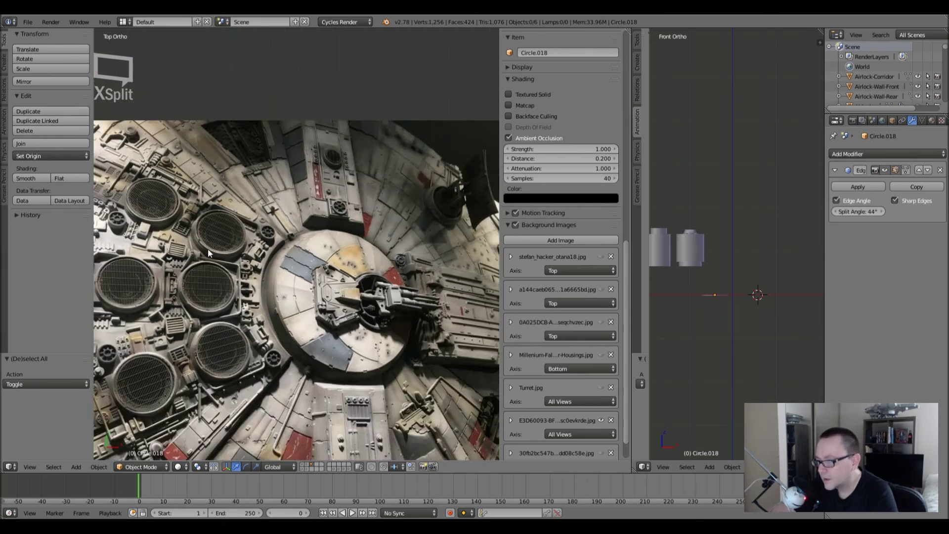
{"action": "scroll", "coordinate": [325, 241], "scroll_direction": "up", "scroll_amount": 3}
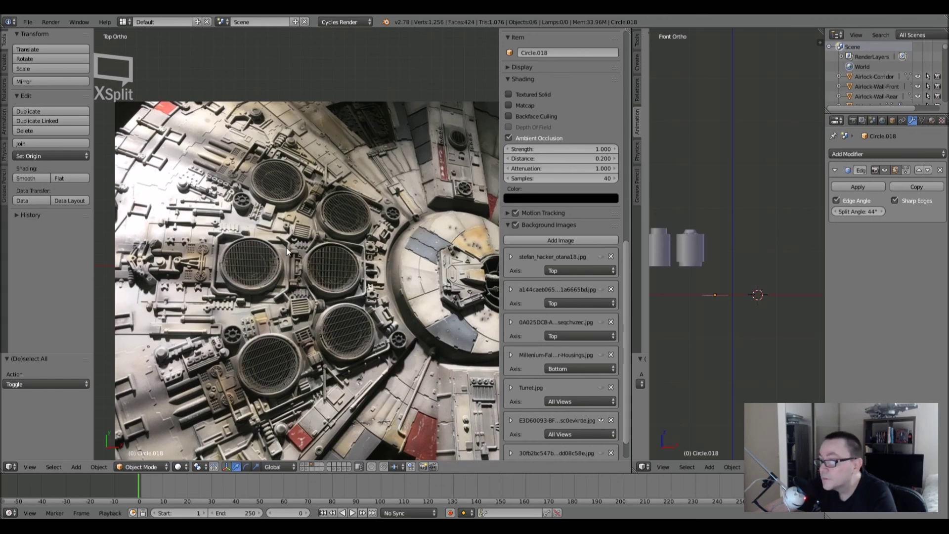
{"action": "scroll", "coordinate": [286, 248], "scroll_direction": "left", "scroll_amount": 3, "text": "ctrl"}
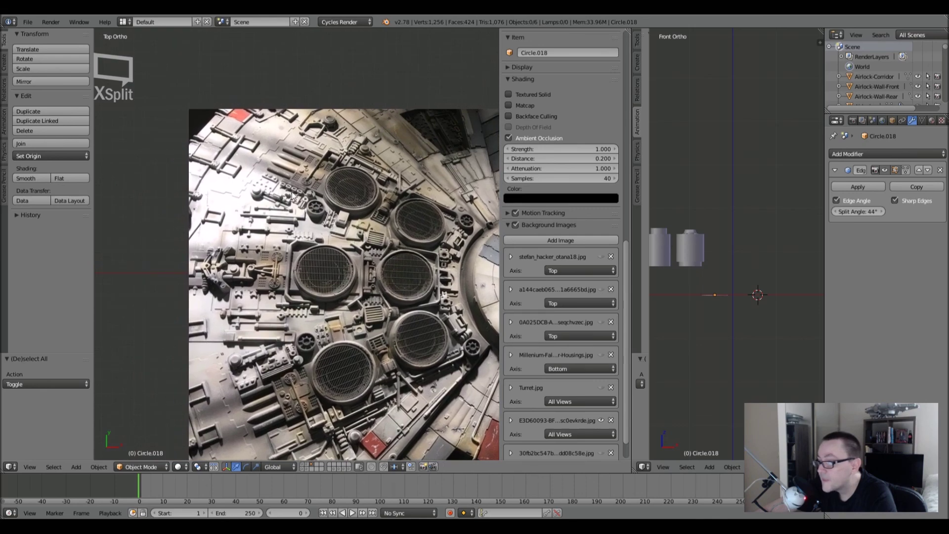
{"action": "scroll", "coordinate": [293, 196], "scroll_direction": "up", "scroll_amount": 5}
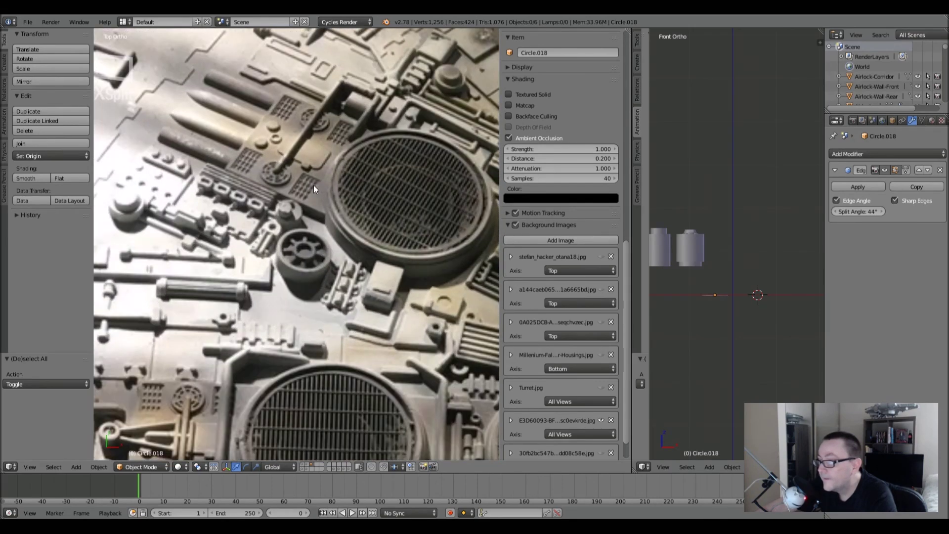
{"action": "scroll", "coordinate": [307, 183], "scroll_direction": "down", "scroll_amount": 5}
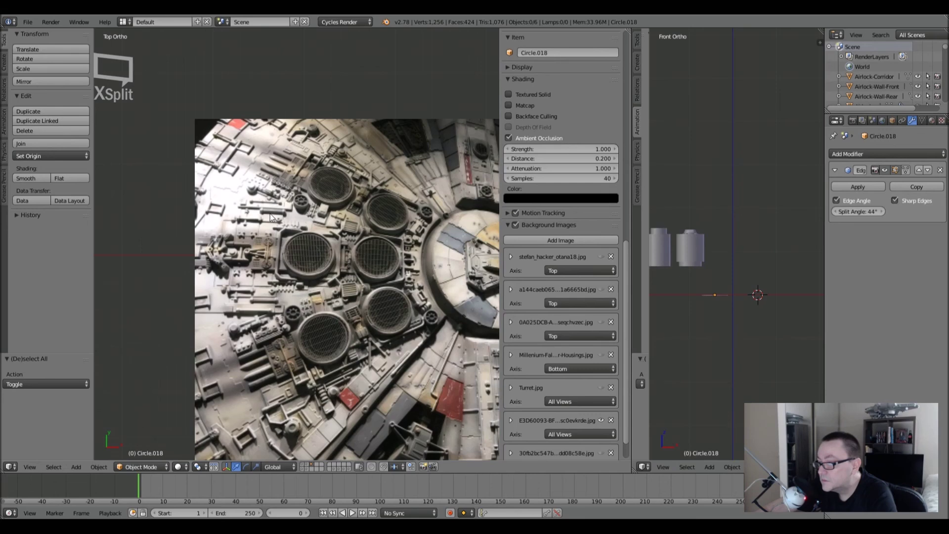
{"action": "scroll", "coordinate": [270, 216], "scroll_direction": "left", "scroll_amount": 3, "text": "ctrl"}
{"action": "middle_click_drag", "start_coordinate": [293, 293], "coordinate": [294, 272], "text": "shift"}
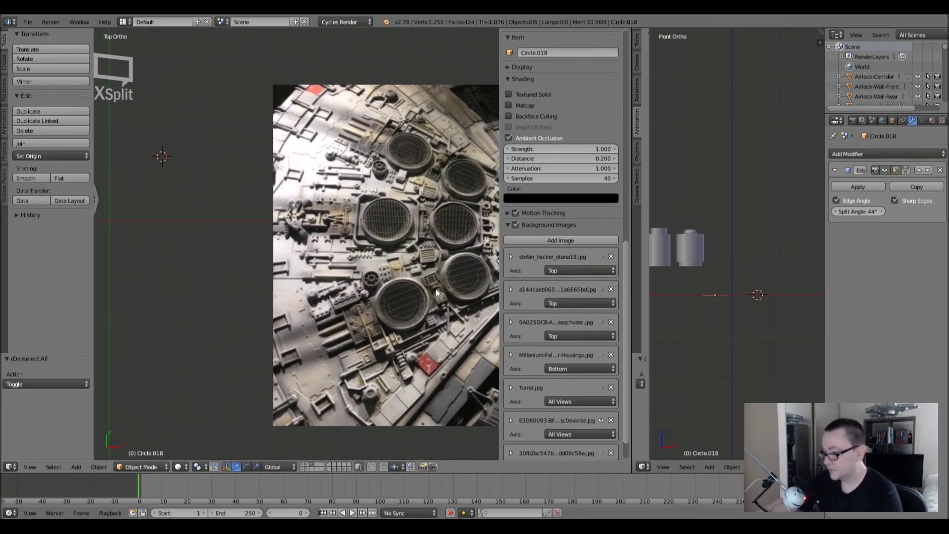
Examine the reference photo's lower vents, red panels and dark hull recess up close for more part shapes.
{"action": "scroll", "coordinate": [436, 288], "scroll_direction": "up", "scroll_amount": 4}
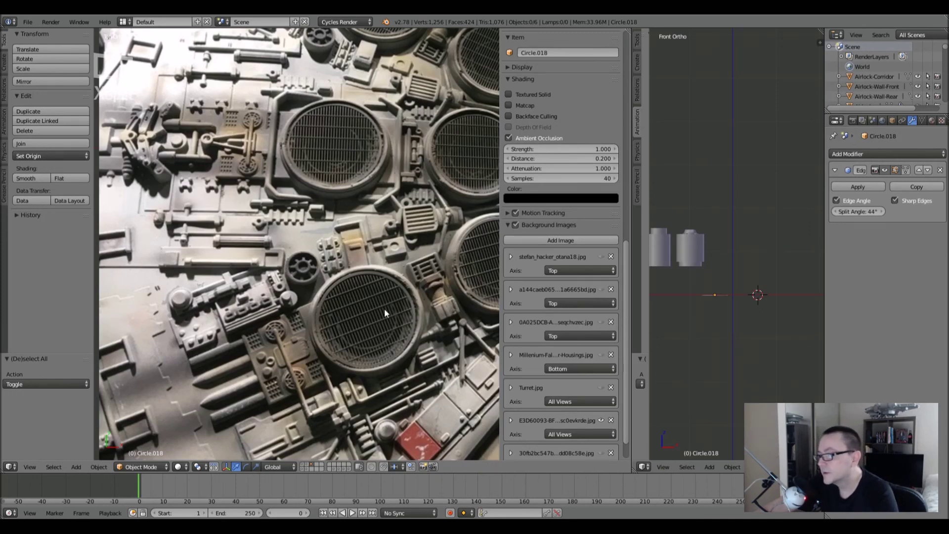
{"action": "scroll", "coordinate": [362, 311], "scroll_direction": "down", "scroll_amount": 4}
{"action": "scroll", "coordinate": [355, 283], "scroll_direction": "up", "scroll_amount": 2}
{"action": "middle_click_drag", "start_coordinate": [355, 283], "coordinate": [326, 279], "text": "shift"}
{"action": "scroll", "coordinate": [421, 298], "scroll_direction": "up", "scroll_amount": 1}
{"action": "middle_click_drag", "start_coordinate": [421, 297], "coordinate": [497, 290], "text": "shift"}
{"action": "scroll", "coordinate": [355, 321], "scroll_direction": "up", "scroll_amount": 4}
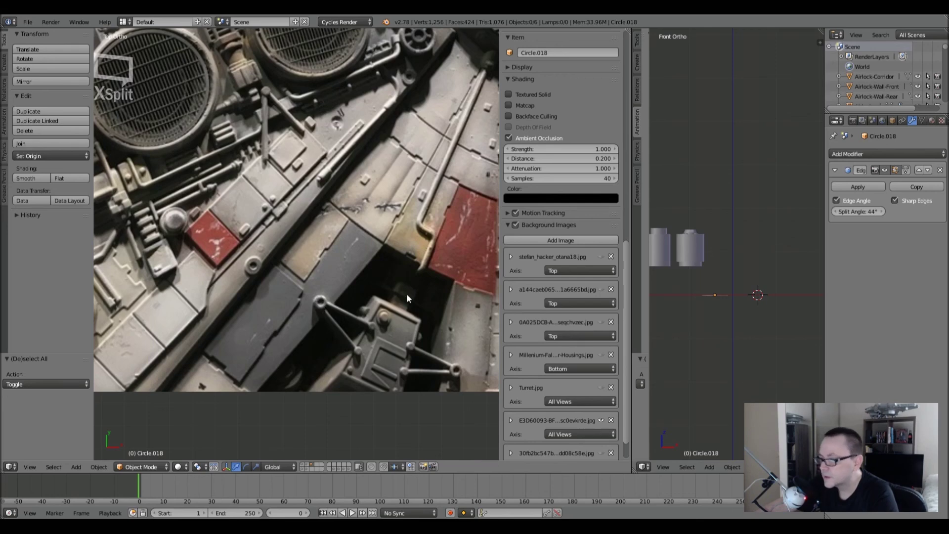
{"action": "scroll", "coordinate": [340, 288], "scroll_direction": "down", "scroll_amount": 5}
{"action": "middle_click_drag", "start_coordinate": [327, 261], "coordinate": [359, 269], "text": "shift"}
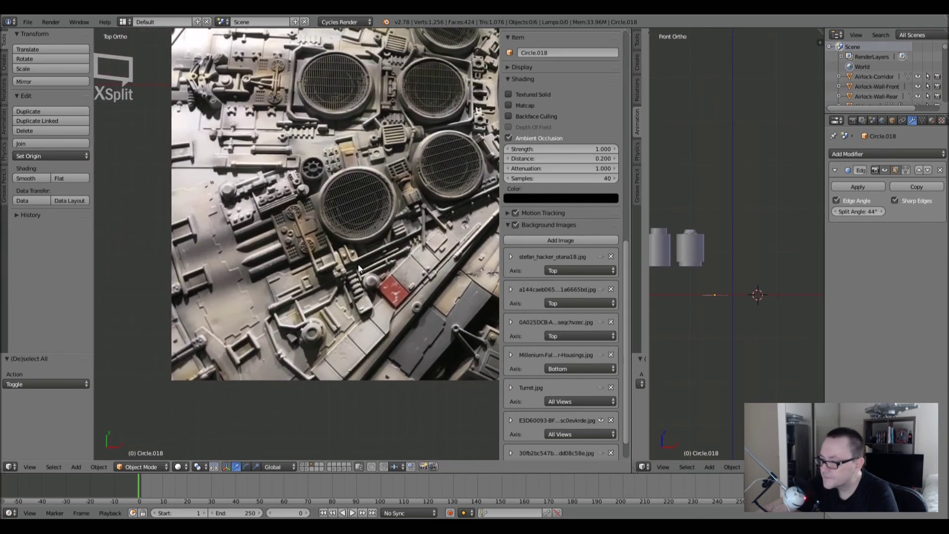
{"action": "middle_click_drag", "start_coordinate": [291, 227], "coordinate": [242, 291], "text": "shift"}
{"action": "middle_click_drag", "start_coordinate": [271, 209], "coordinate": [274, 269], "text": "shift"}
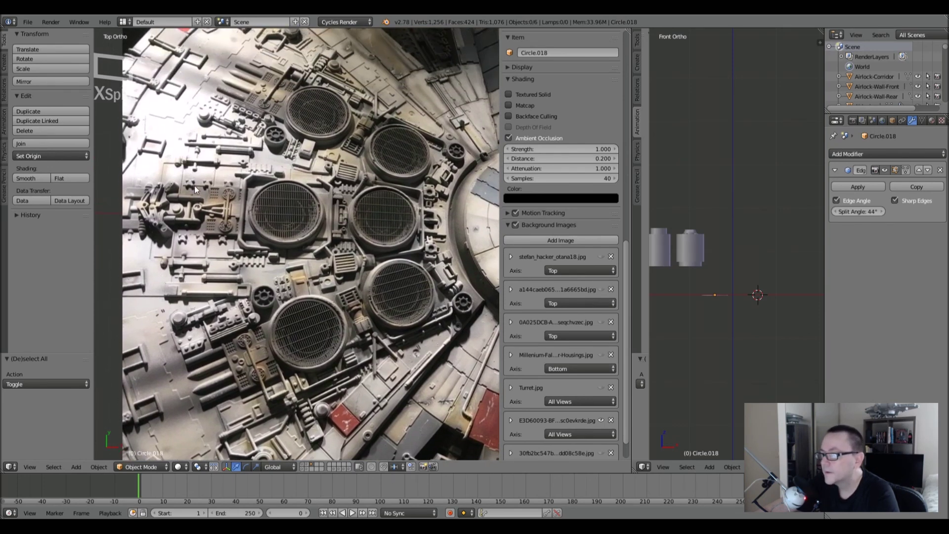
Reset the 3D cursor to the scene origin.
{"action": "scroll", "coordinate": [195, 187], "scroll_direction": "down", "scroll_amount": 4}
{"action": "scroll", "coordinate": [340, 214], "scroll_direction": "up", "scroll_amount": 3, "text": "ctrl"}
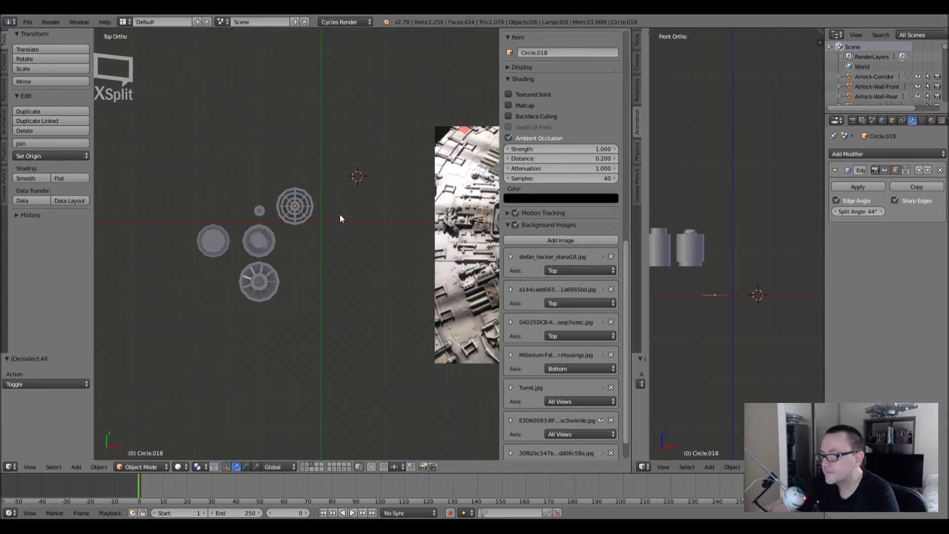
{"action": "scroll", "coordinate": [332, 187], "scroll_direction": "up", "scroll_amount": 1, "text": "shift"}
{"action": "middle_click_drag", "start_coordinate": [328, 184], "coordinate": [285, 202], "text": "shift"}
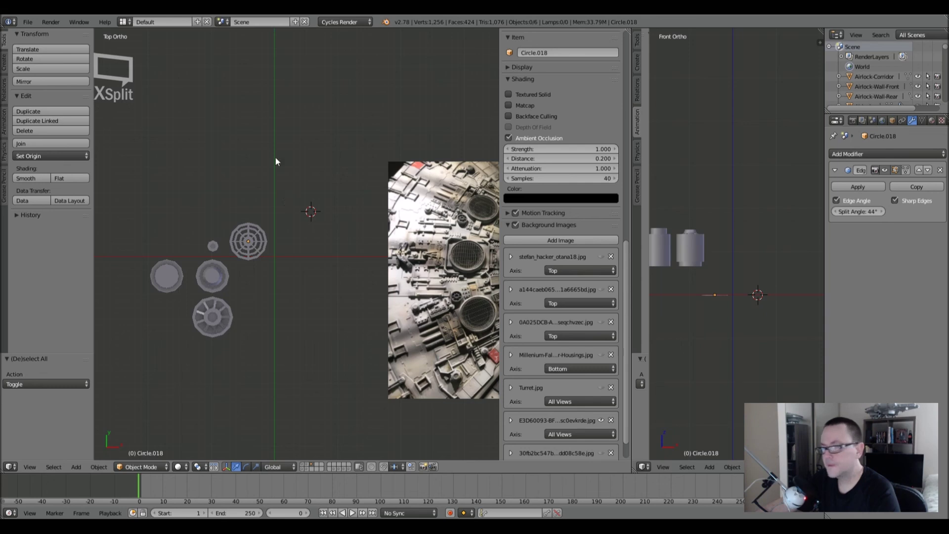
{"action": "key", "text": "shift+c"}
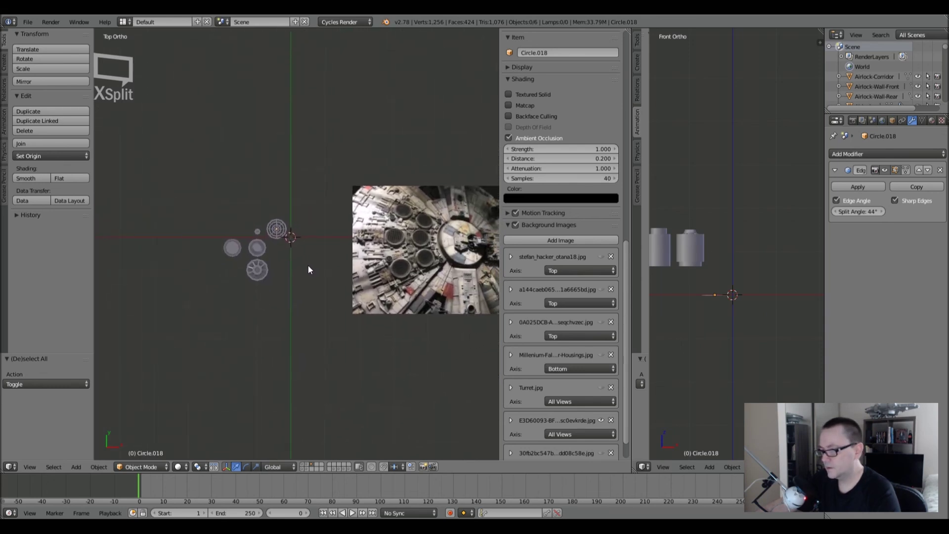
Review the full set of pipe pieces on layer 2, and show the cylindrical parts on layer 3 again.
{"action": "key", "text": "2"}
{"action": "key", "text": "Home"}
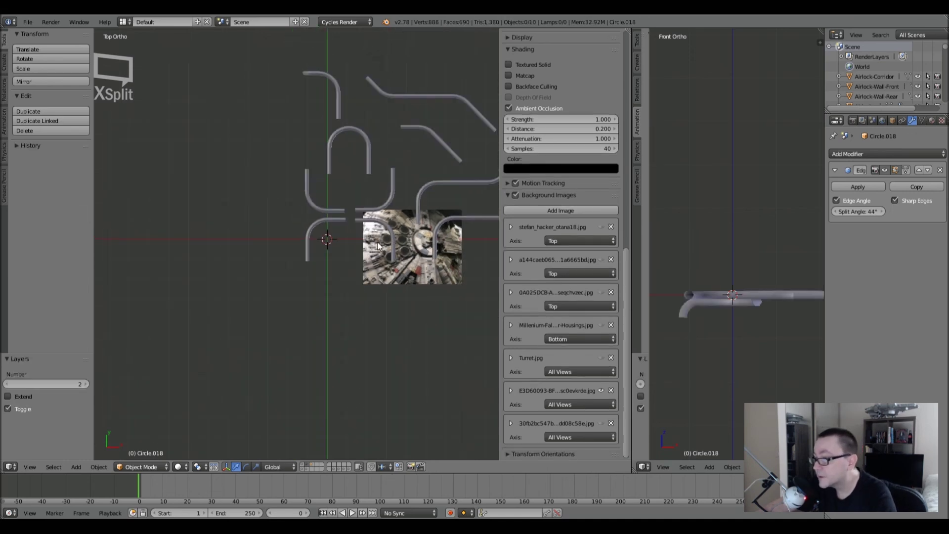
{"action": "middle_click_drag", "start_coordinate": [362, 273], "coordinate": [327, 292], "text": "shift"}
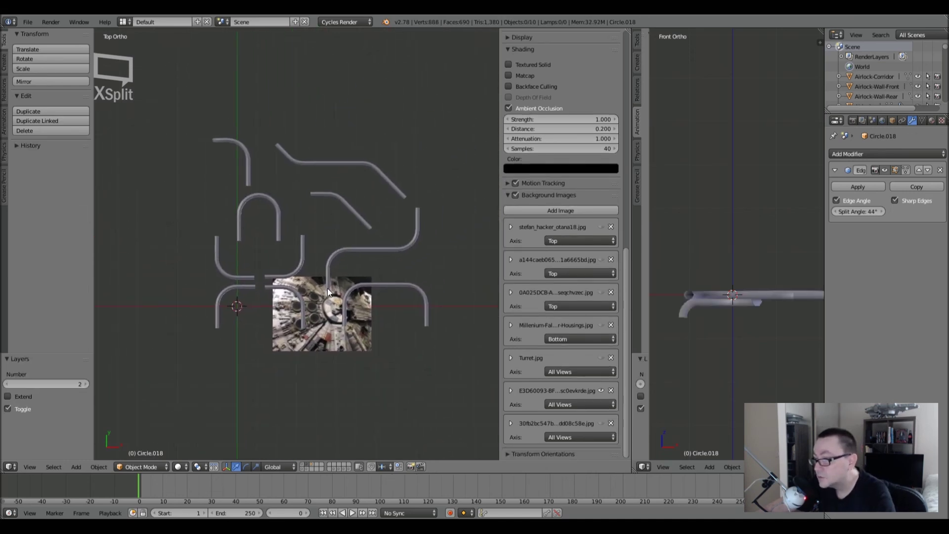
{"action": "key", "text": "3"}
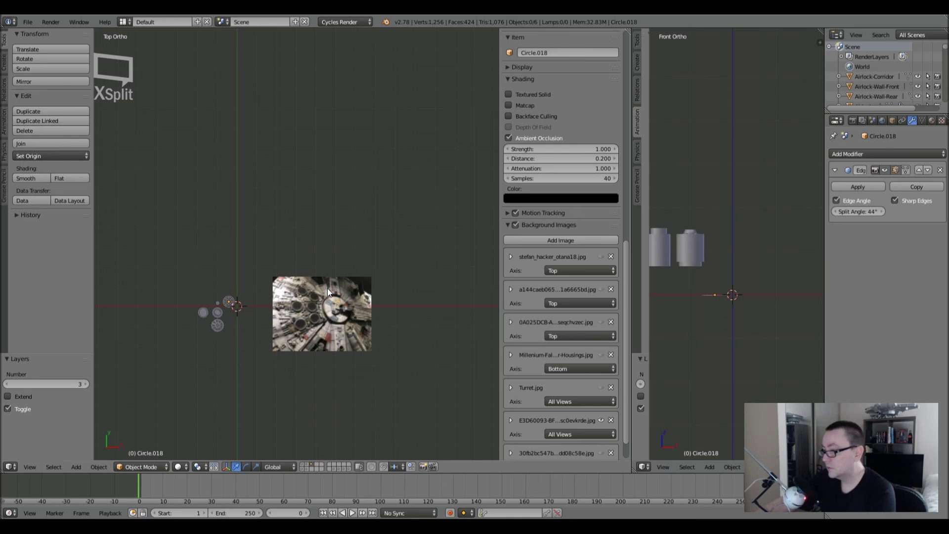
{"action": "scroll", "coordinate": [234, 307], "scroll_direction": "up", "scroll_amount": 8}
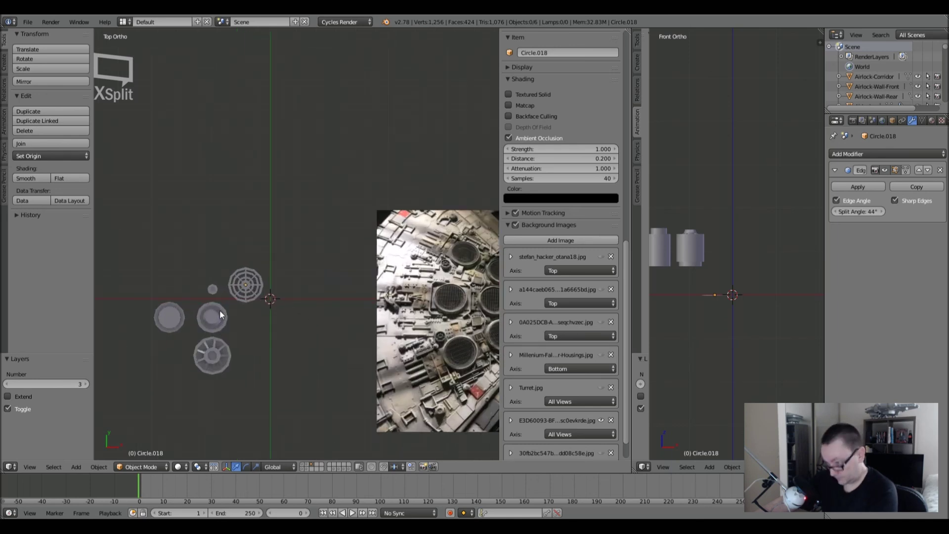
Compare the pipe pieces on layer 2 with the cylindrical parts on layer 3, and switch to the ship on layer 1.
{"action": "scroll", "coordinate": [220, 310], "scroll_direction": "down", "scroll_amount": 7}
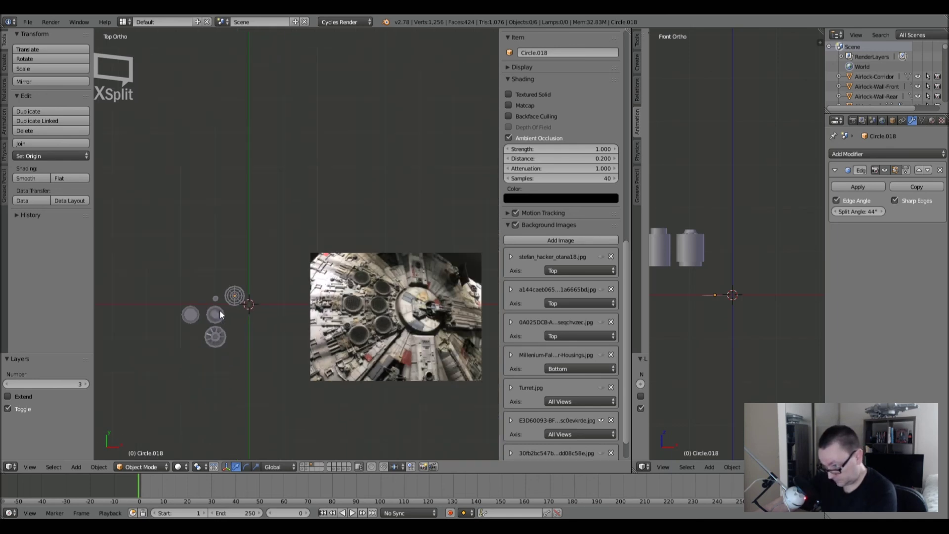
{"action": "key", "text": "2"}
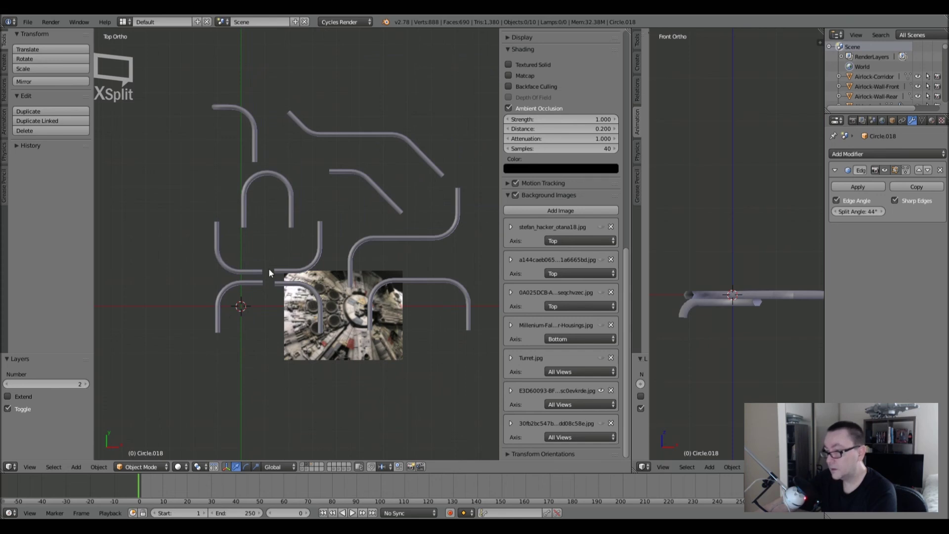
{"action": "key", "text": "Home"}
{"action": "key", "text": "3"}
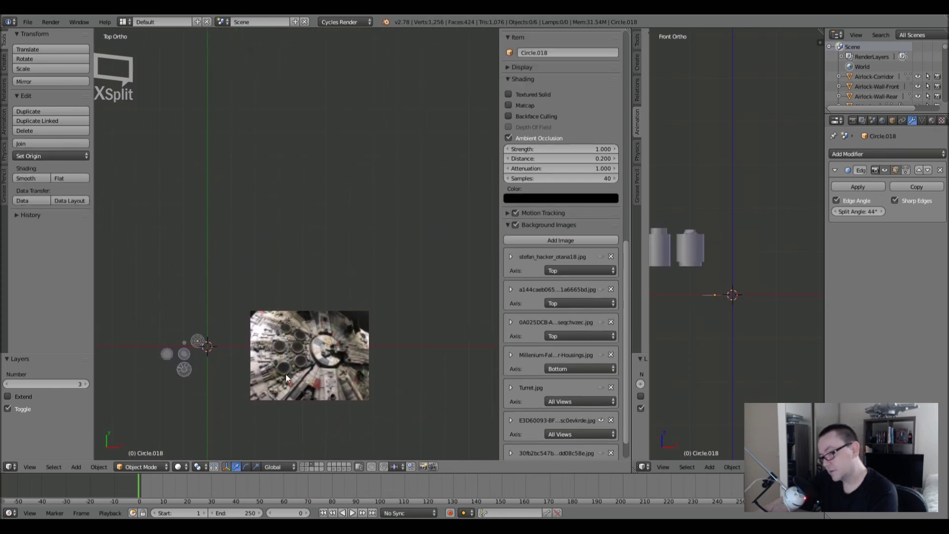
{"action": "key", "text": "2"}
{"action": "key", "text": "1"}
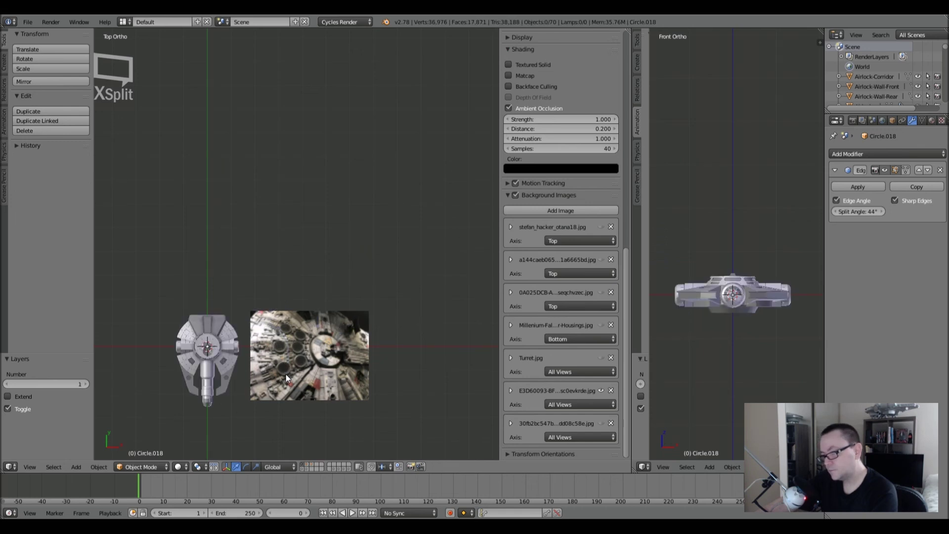
Widen the main 3D viewport over the front view and narrow its properties sidebar to make room for the ship.
{"action": "middle_click_drag", "start_coordinate": [286, 374], "coordinate": [417, 316], "text": "shift"}
{"action": "left_click_drag", "start_coordinate": [632, 283], "coordinate": [841, 271]}
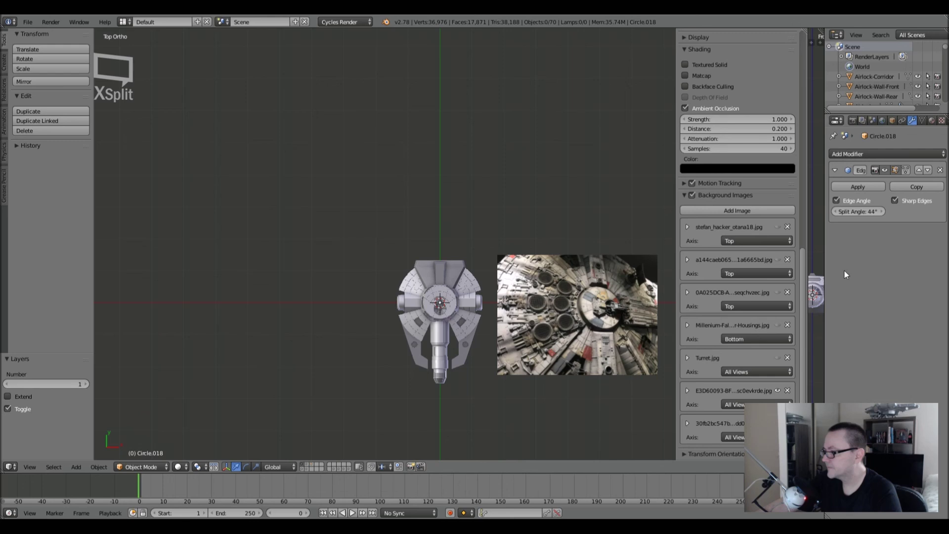
{"action": "left_click_drag", "start_coordinate": [677, 268], "coordinate": [769, 270]}
Inspect the whole ship from an angled view above its cockpit, and save the current file.
{"action": "middle_click_drag", "start_coordinate": [594, 287], "coordinate": [488, 242]}
{"action": "scroll", "coordinate": [495, 277], "scroll_direction": "up", "scroll_amount": 5}
{"action": "middle_click_drag", "start_coordinate": [500, 297], "coordinate": [497, 210]}
{"action": "left_click", "coordinate": [28, 21]}
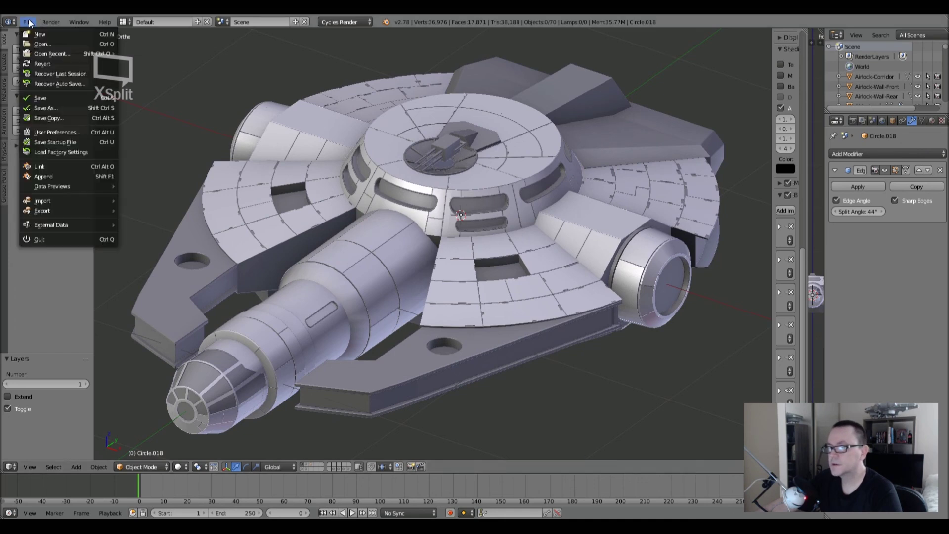
{"action": "left_click", "coordinate": [41, 99]}
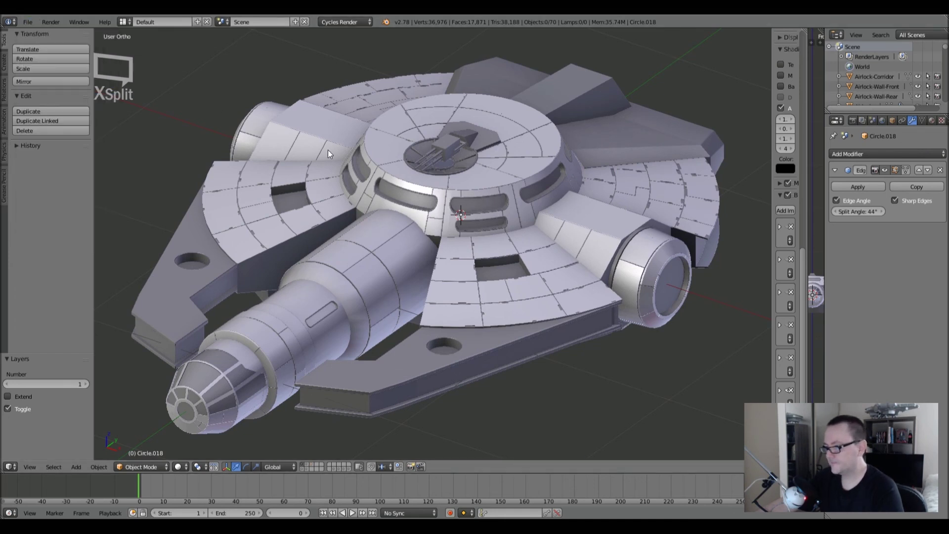